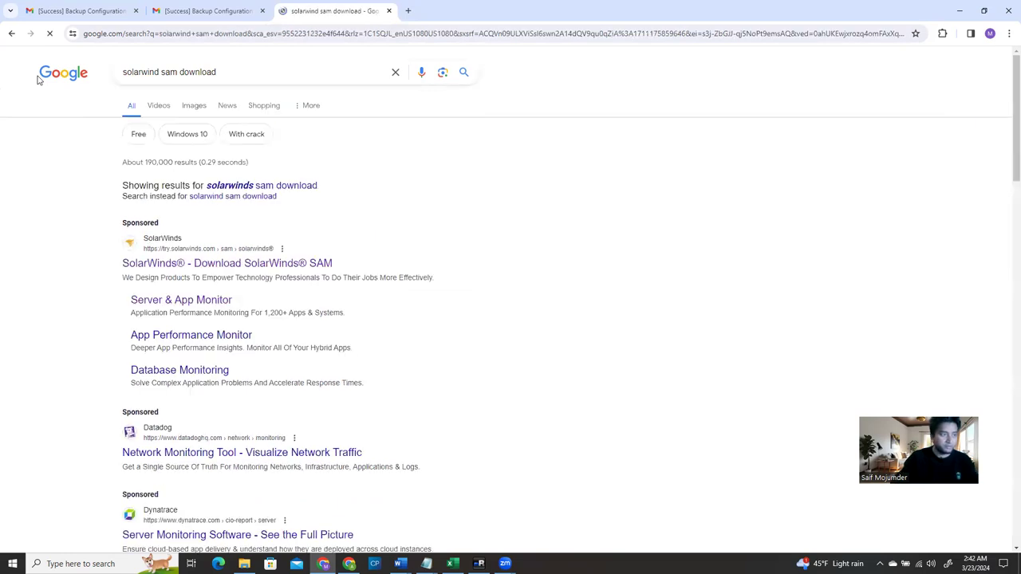
# Search 'solarwinds sam download' and open the SolarWinds SAM Download Free Trial form
pyautogui.click(290, 188)
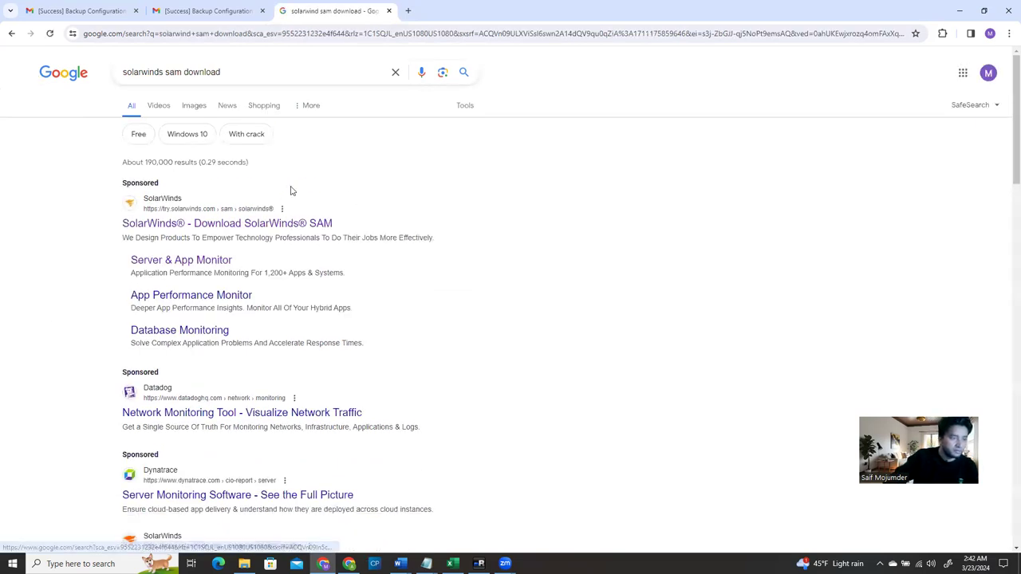
pyautogui.click(188, 231)
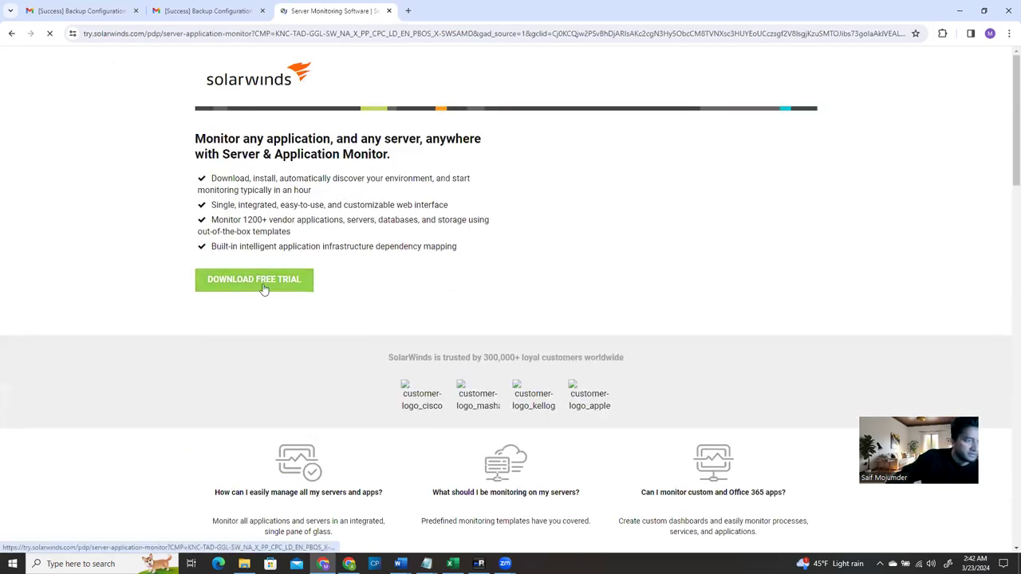
pyautogui.click(248, 291)
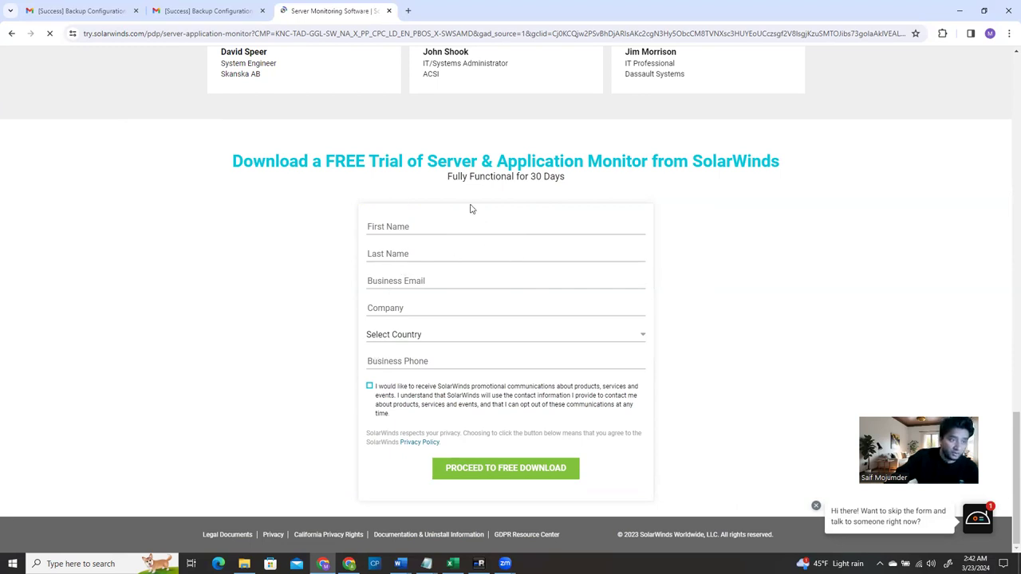
# Try the trial form's business email field, then close the SolarWinds trial tab
pyautogui.click(445, 272)
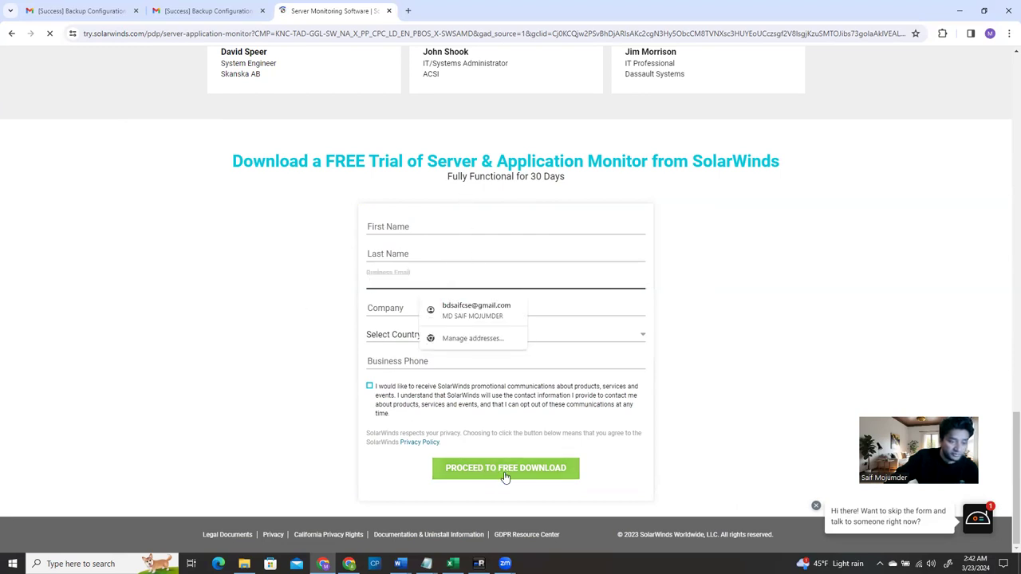
pyautogui.click(258, 433)
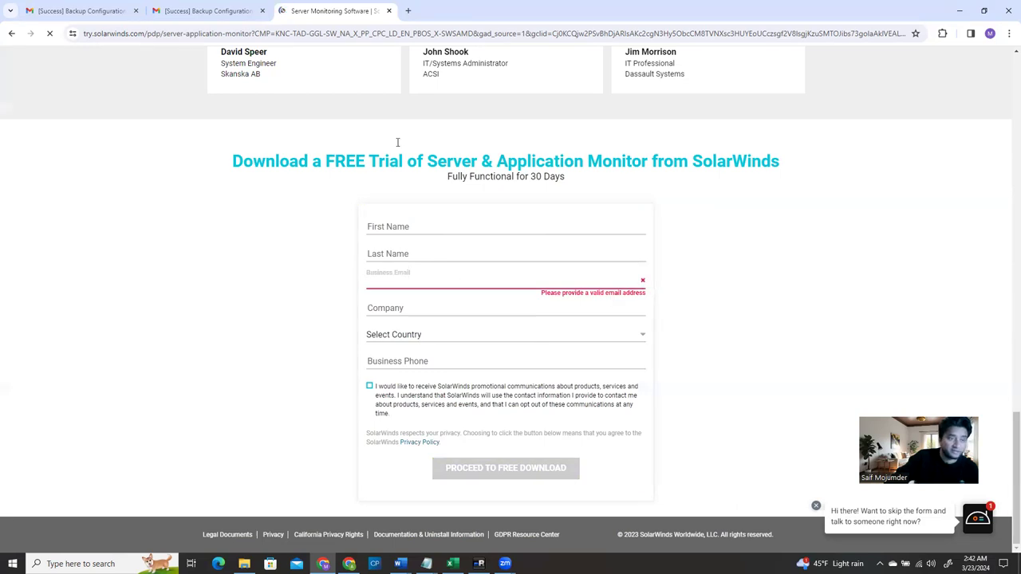
pyautogui.click(390, 11)
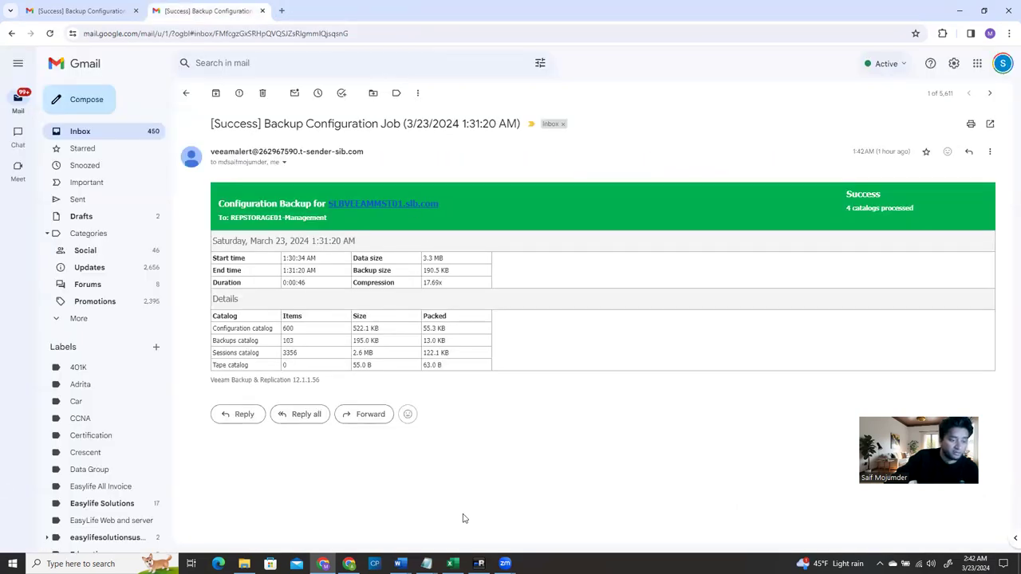
# Bring the mRemoteNG session on SLBSWMON to the front from the taskbar
pyautogui.click(478, 564)
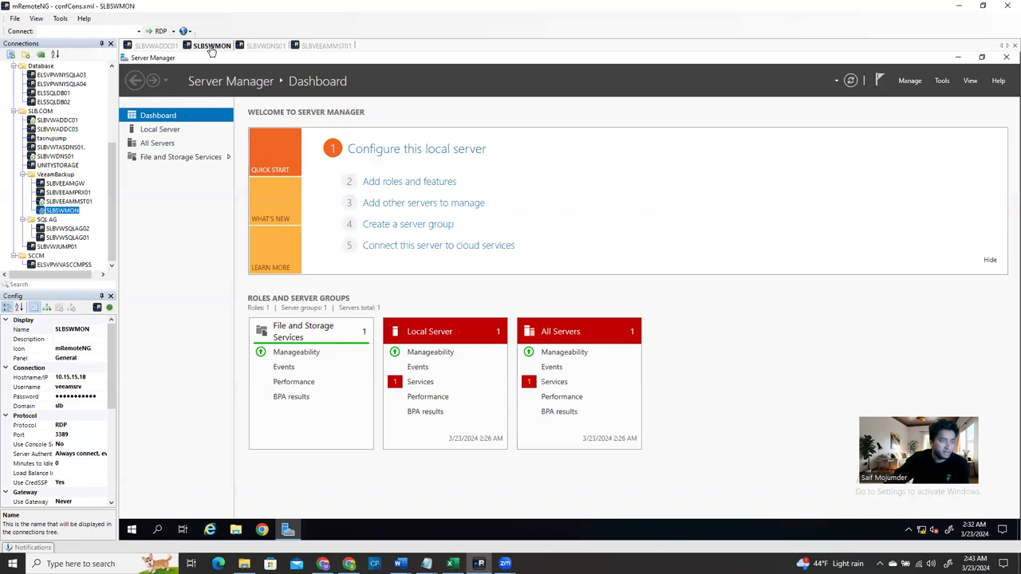
# View the Local Server properties and check the SolarWinds installer in Downloads
pyautogui.click(165, 132)
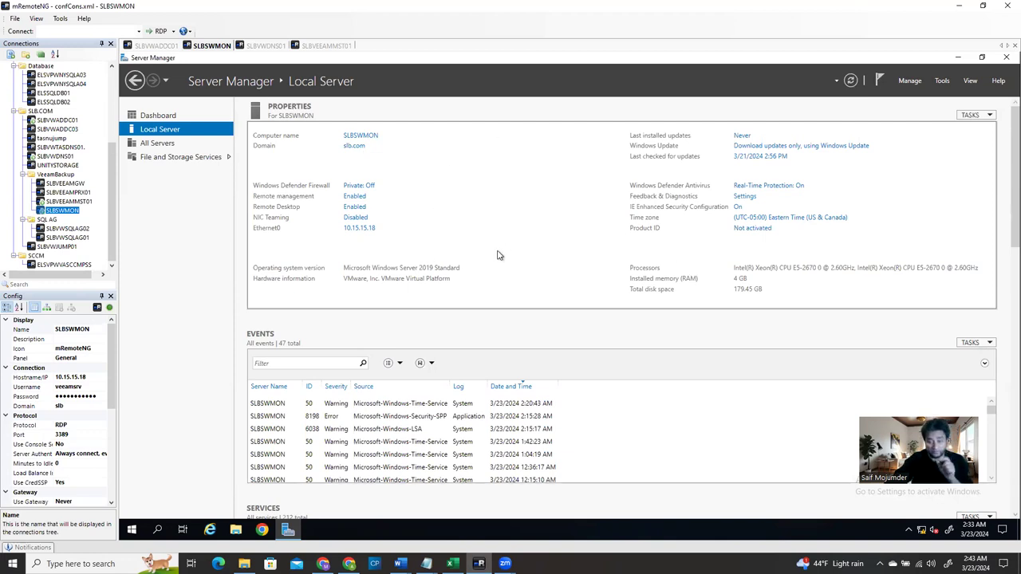
pyautogui.click(238, 530)
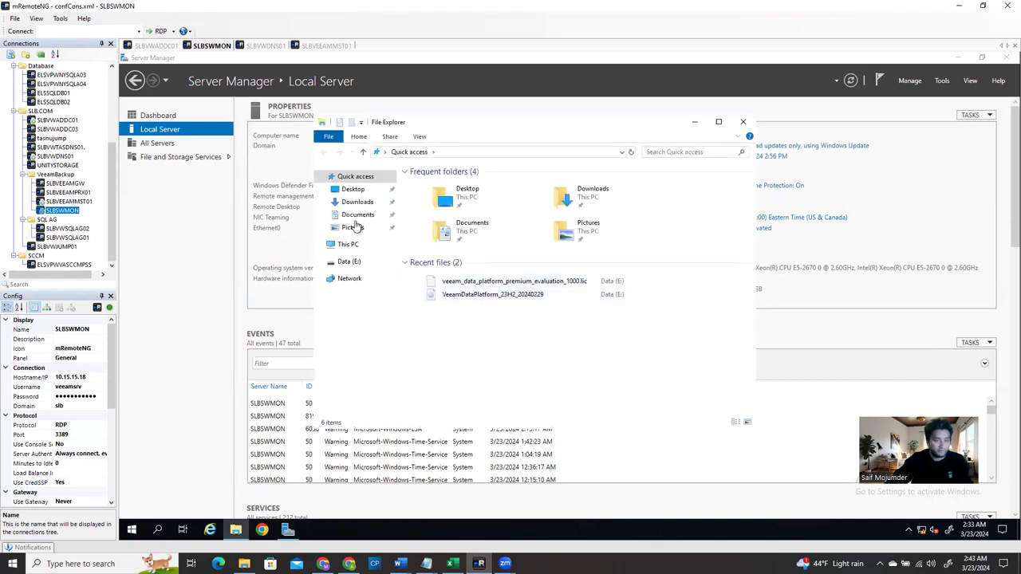
pyautogui.click(357, 202)
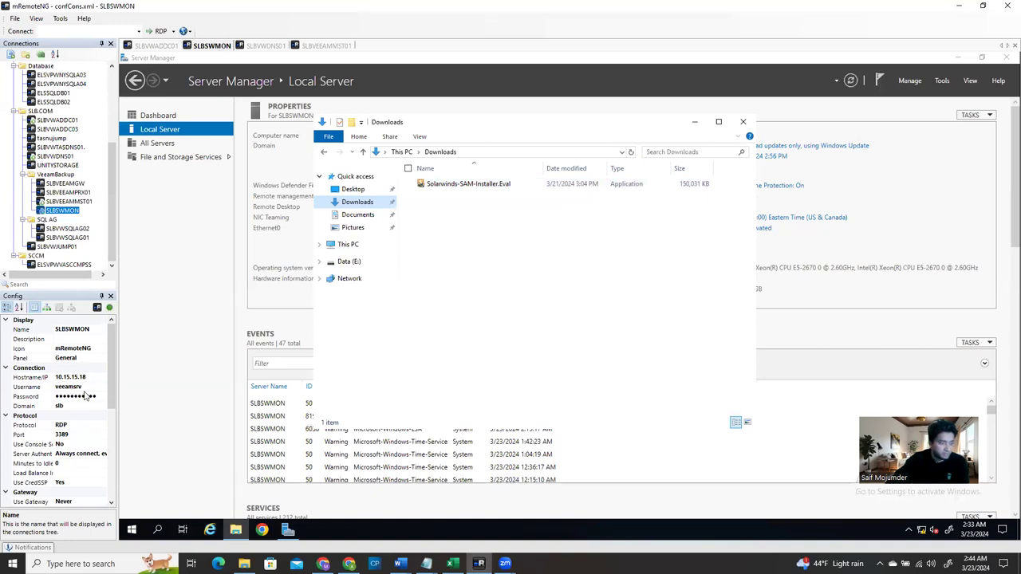
pyautogui.click(745, 124)
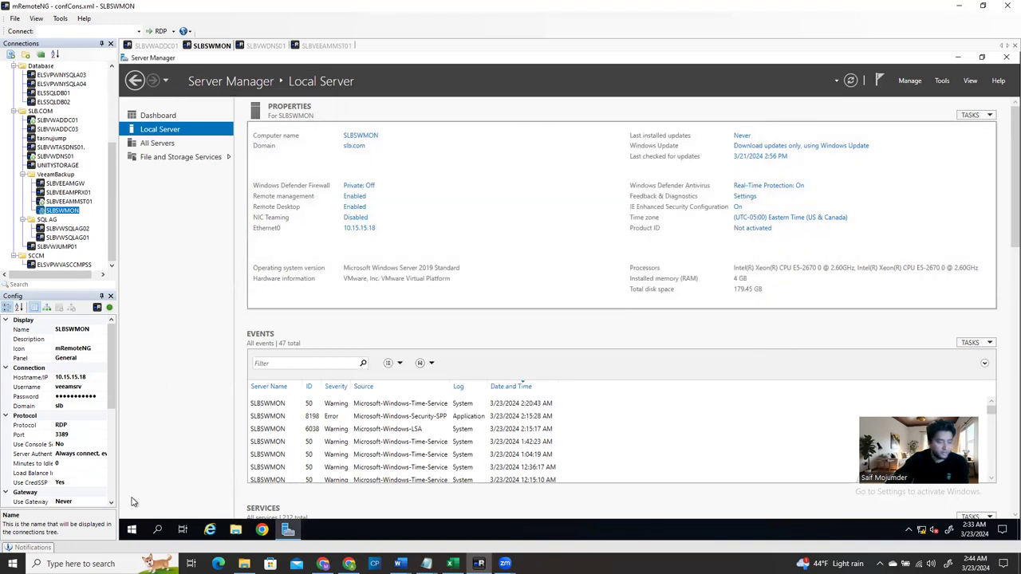
# Sign out of the SLBSWMON session and switch to the SLBVWADDC01 connection
pyautogui.click(131, 530)
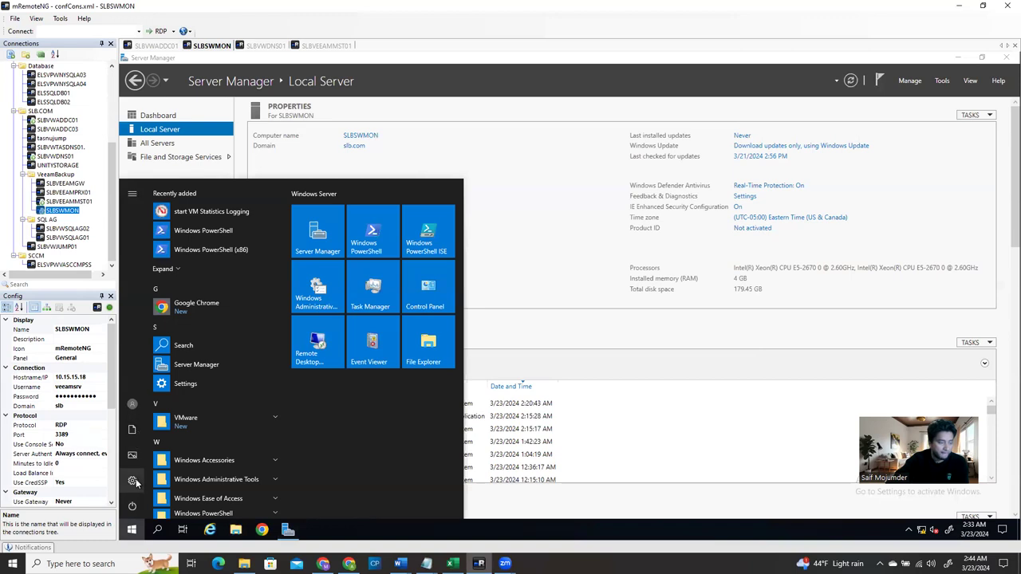
pyautogui.click(133, 481)
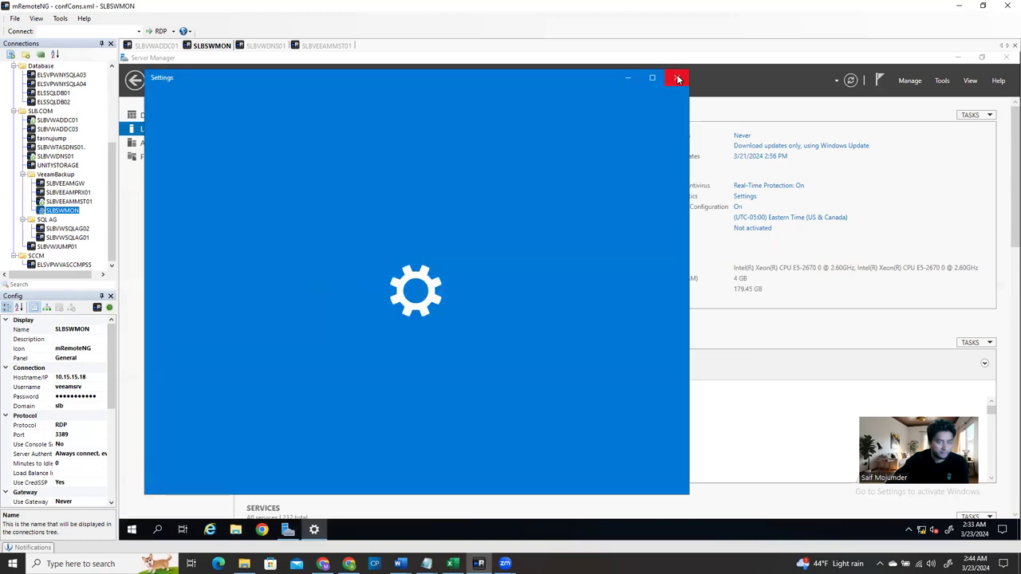
pyautogui.click(677, 79)
pyautogui.click(131, 530)
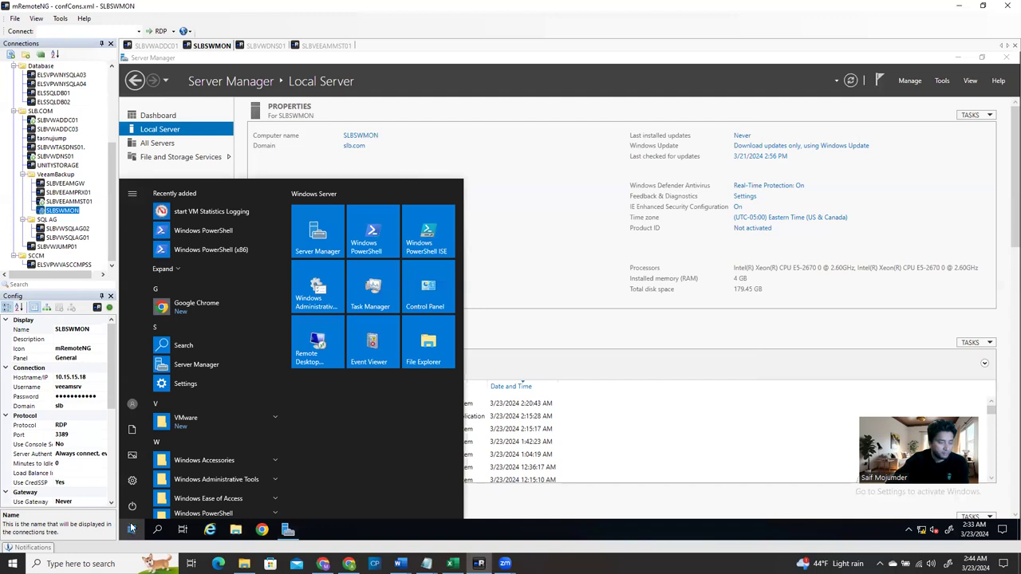
pyautogui.click(133, 507)
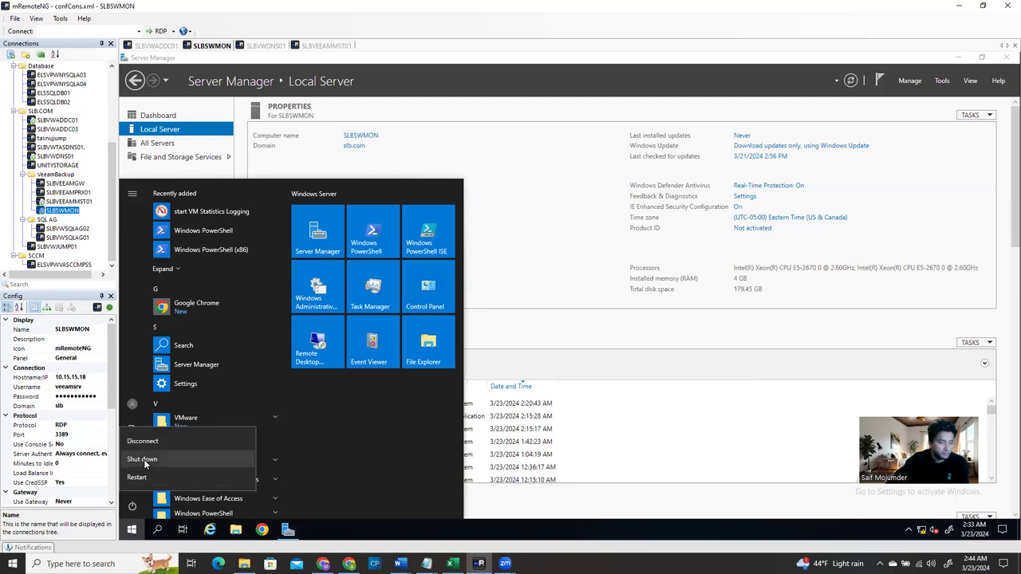
pyautogui.click(132, 404)
pyautogui.click(133, 404)
pyautogui.click(137, 380)
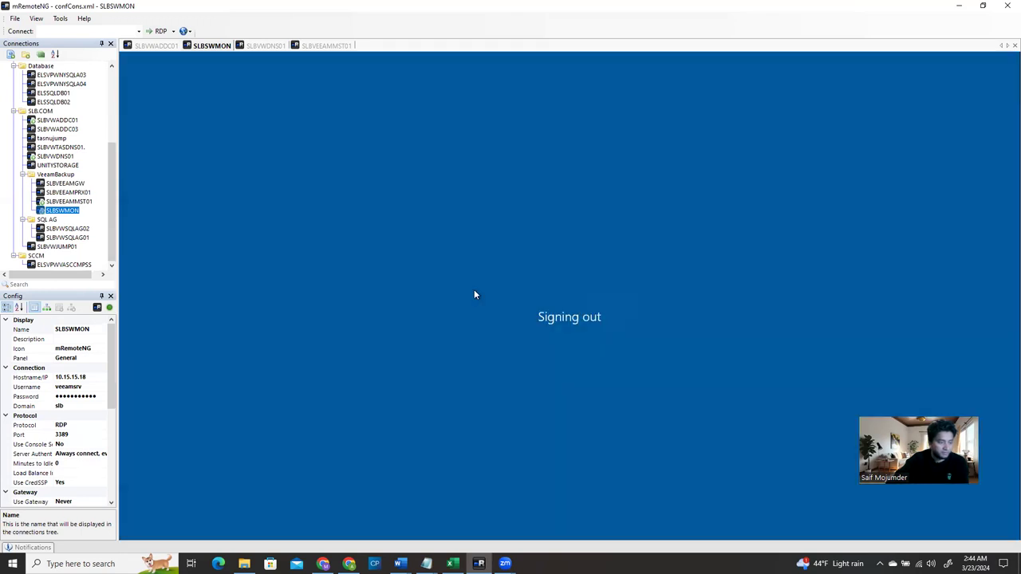
pyautogui.click(163, 47)
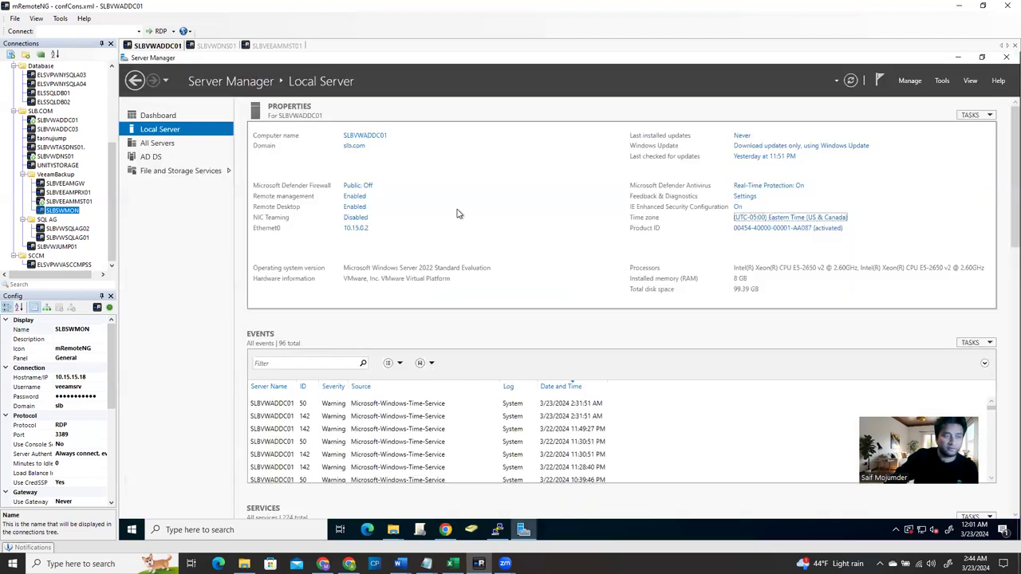
# Close the vSphere console and select Veeam Service Account under User_Accounts > Service_Accounts in ADUC
pyautogui.click(958, 62)
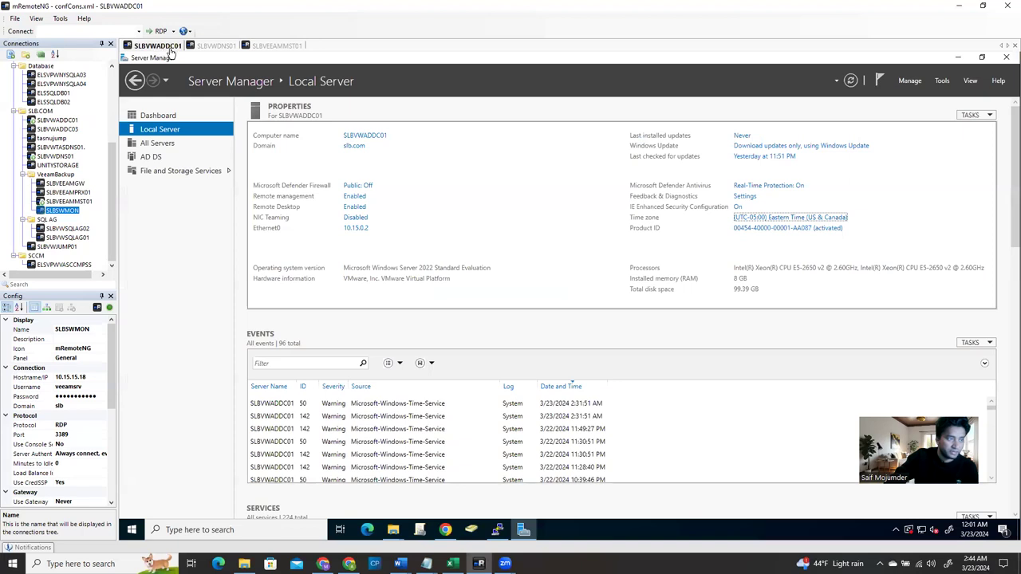
pyautogui.click(470, 533)
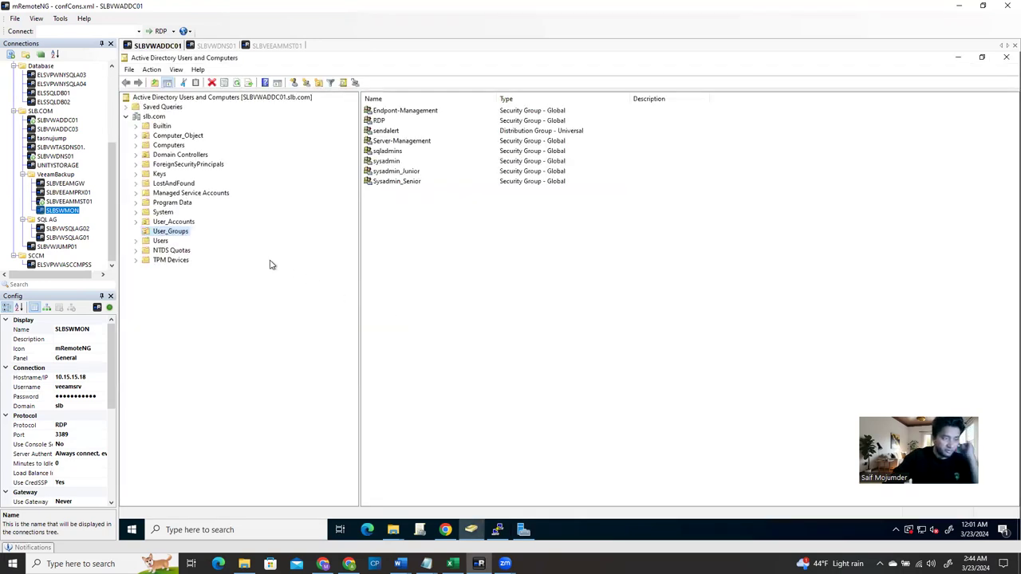
pyautogui.click(136, 222)
pyautogui.click(177, 241)
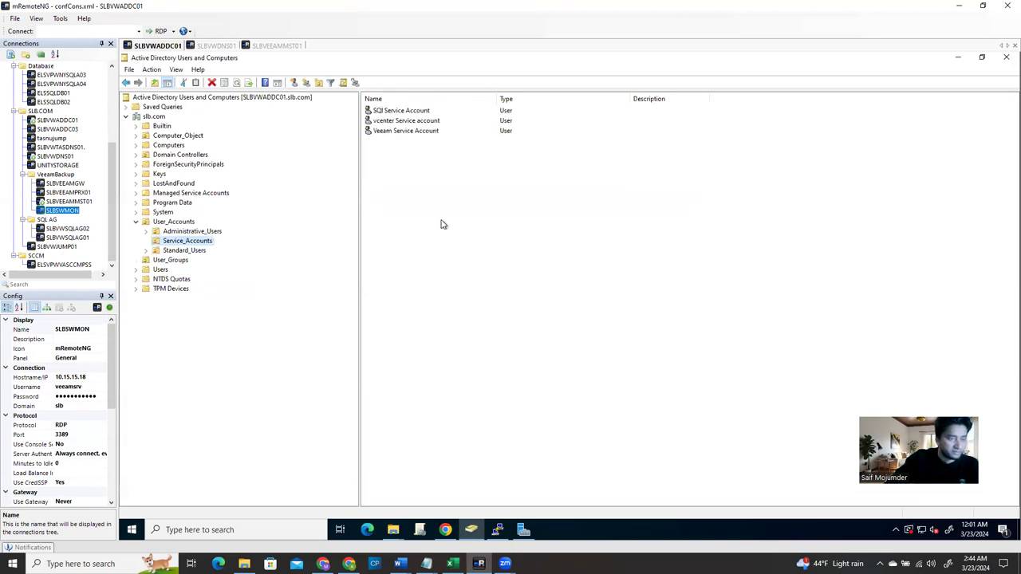
pyautogui.click(422, 130)
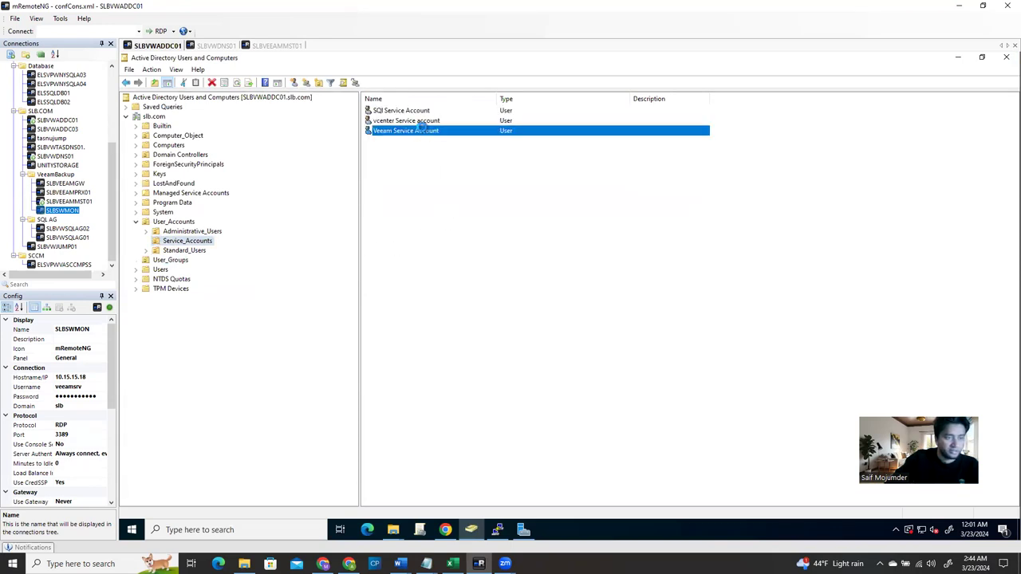
# Copy the Veeam Service Account into a new user named SolarWinds Service Account with its logon name
pyautogui.rightClick(424, 133)
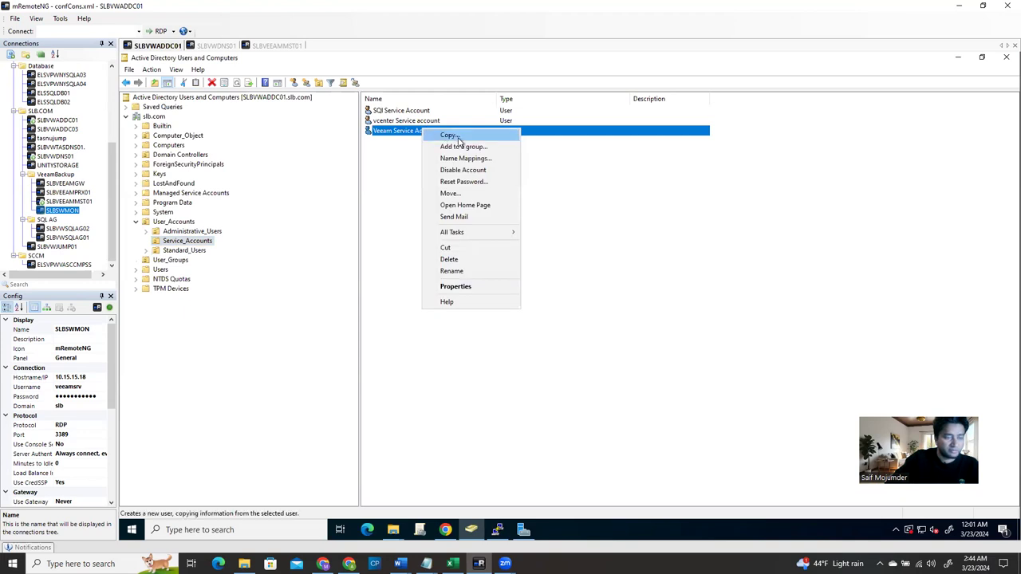
pyautogui.click(459, 140)
pyautogui.moveTo(312, 69); pyautogui.dragTo(627, 173)
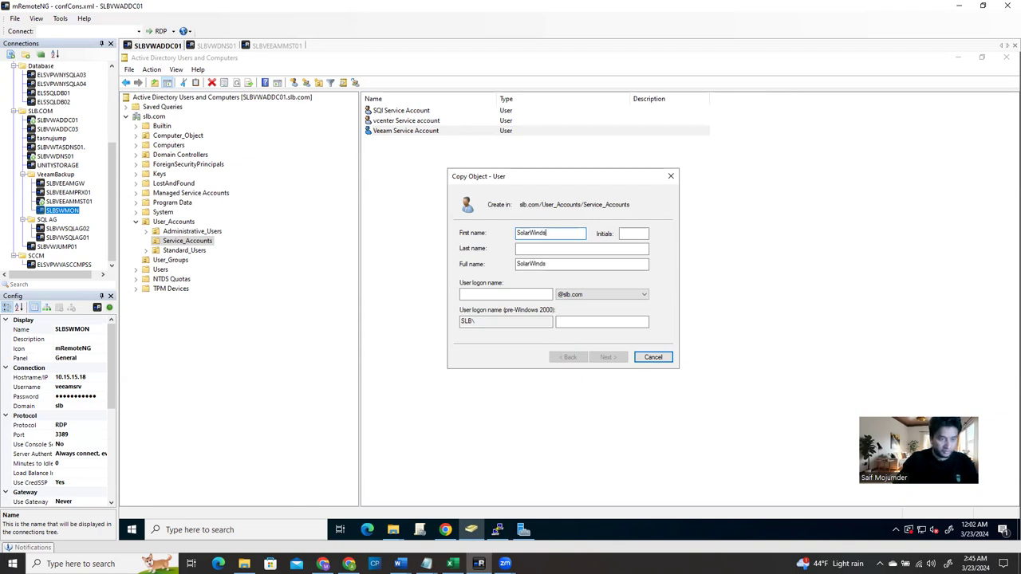
pyautogui.click(566, 252)
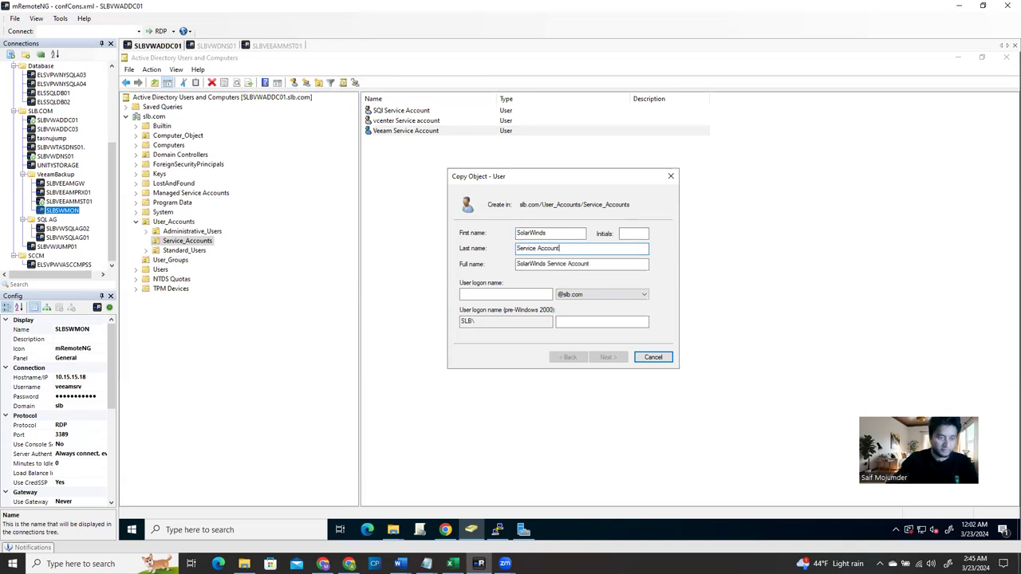
pyautogui.click(541, 295)
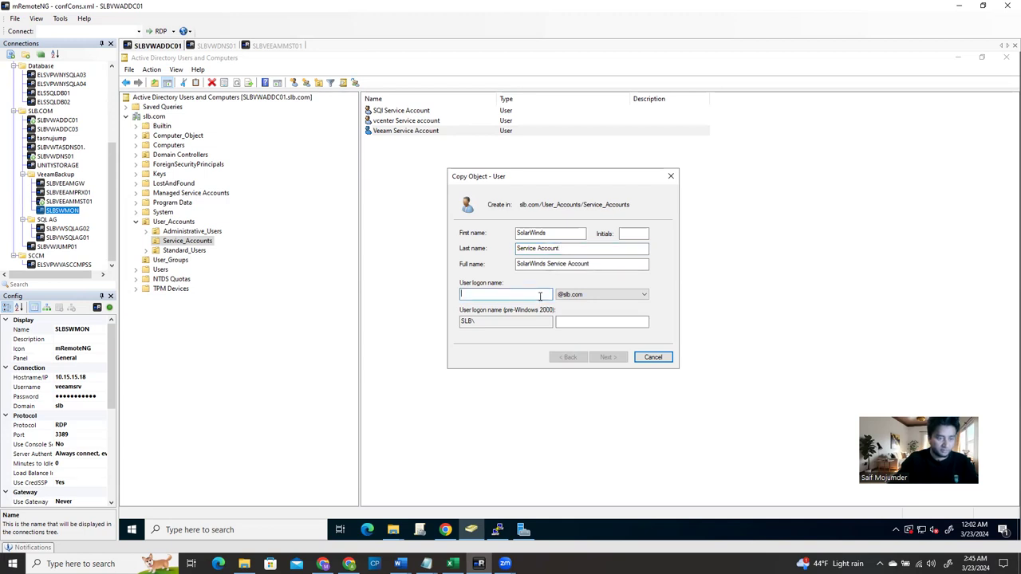
pyautogui.write('solarwindsadmin')
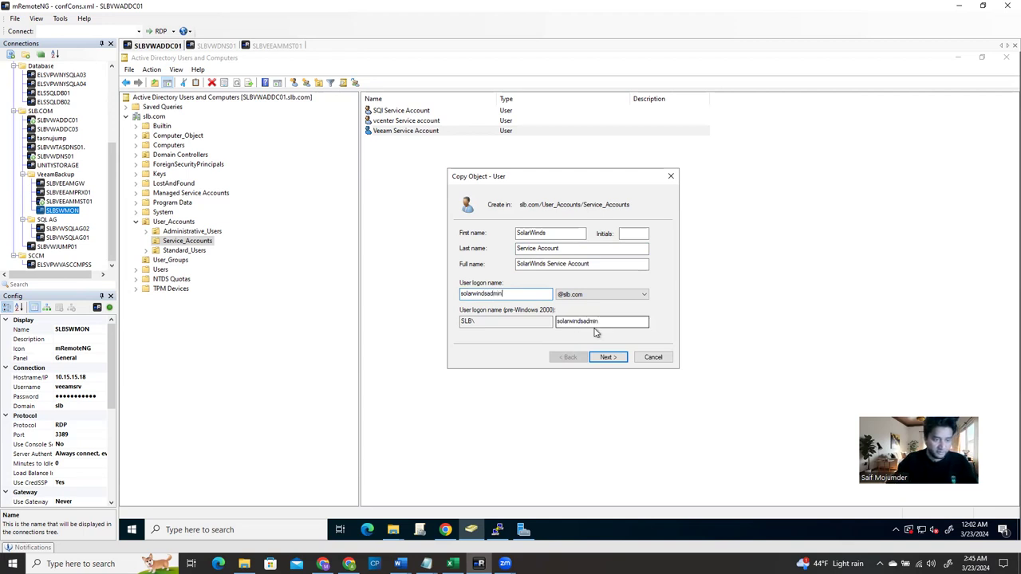
pyautogui.click(607, 357)
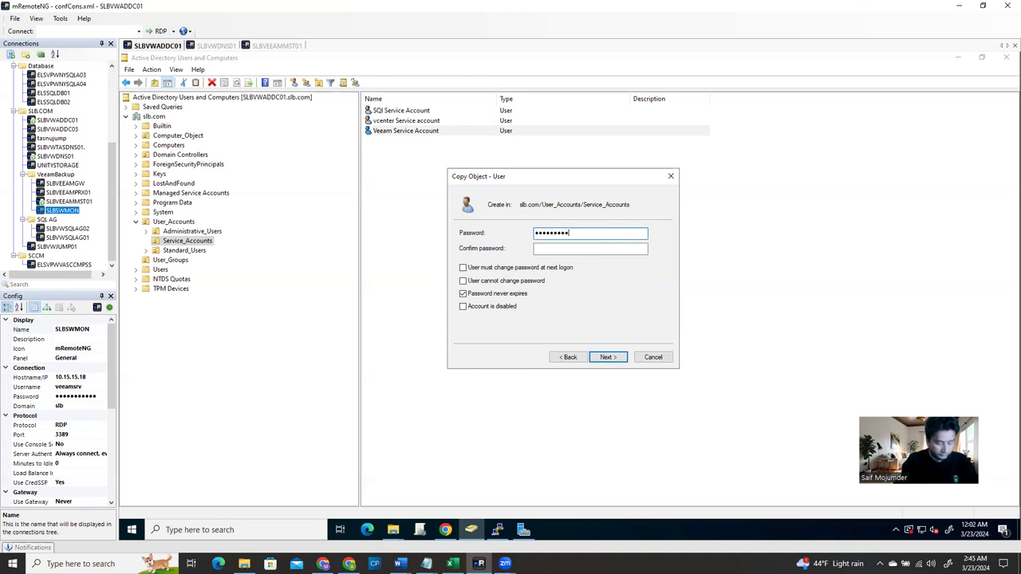
# Set and confirm the new account's never-expiring password and finish creating the user
pyautogui.press('Tab')
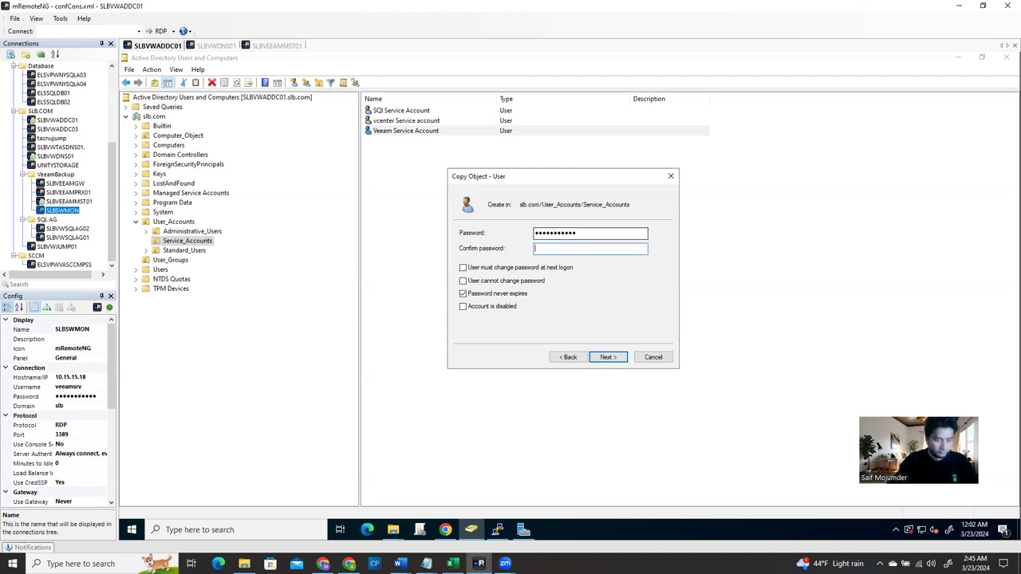
pyautogui.write('•••••')
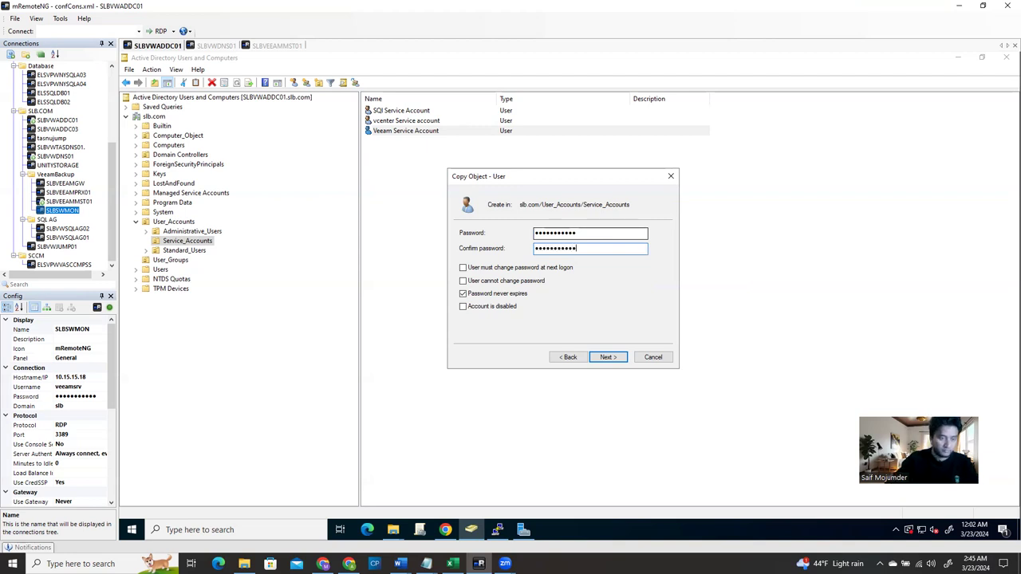
pyautogui.click(613, 359)
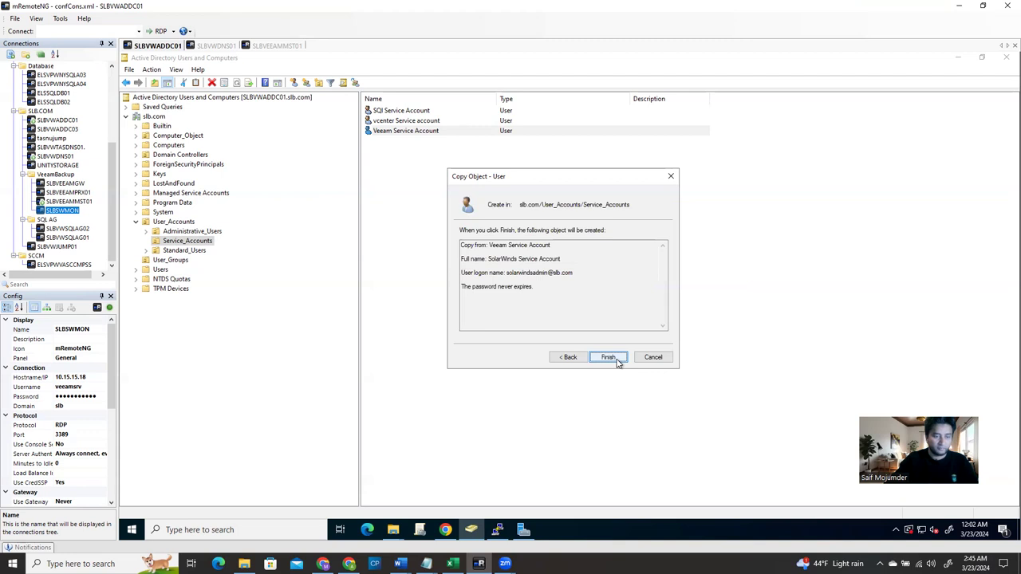
pyautogui.click(617, 361)
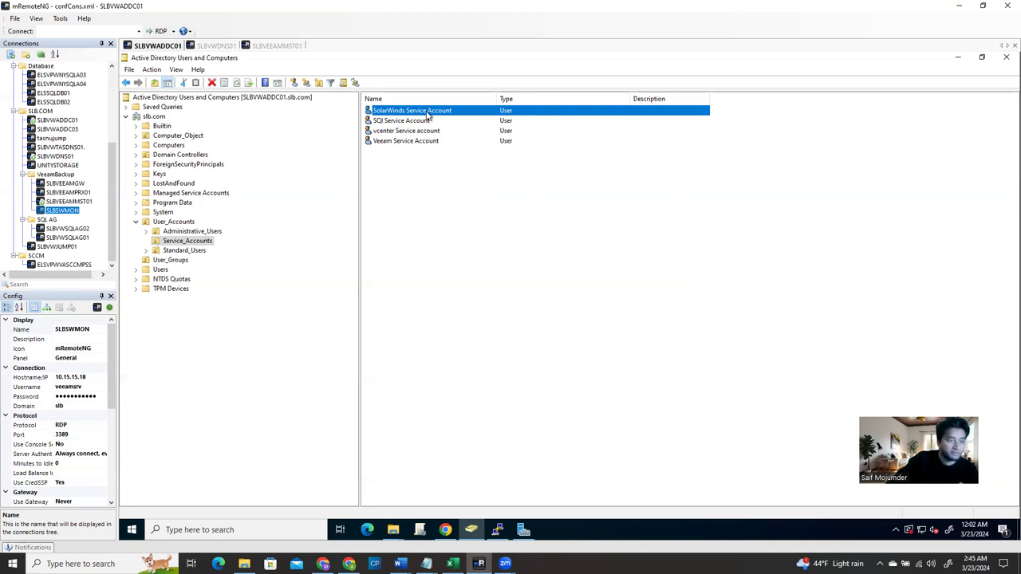
# Review the SolarWinds Service Account's Member Of groups: Domain Users, RDP, sysadmin, Sysadmin_Senior
pyautogui.rightClick(427, 115)
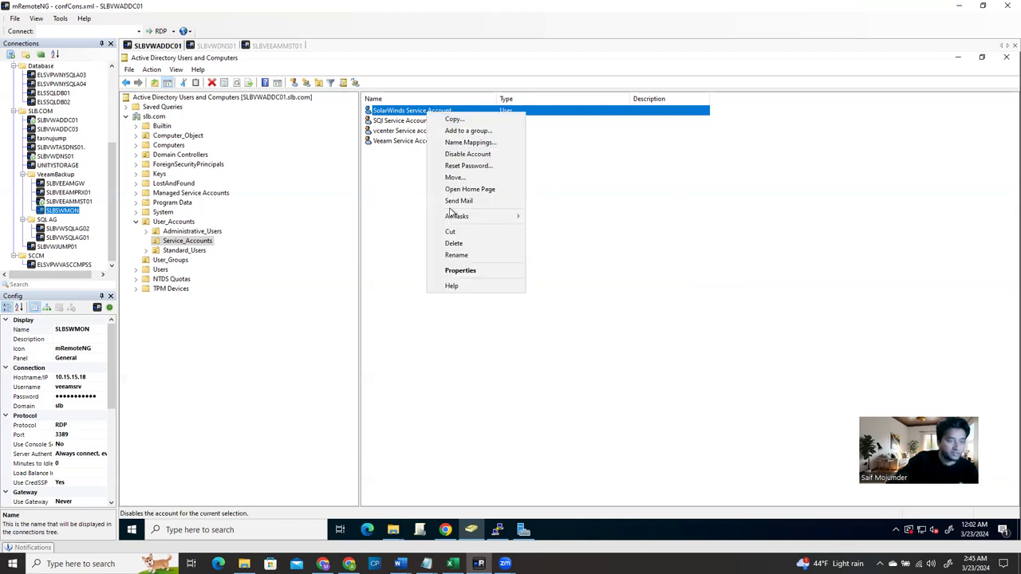
pyautogui.click(475, 274)
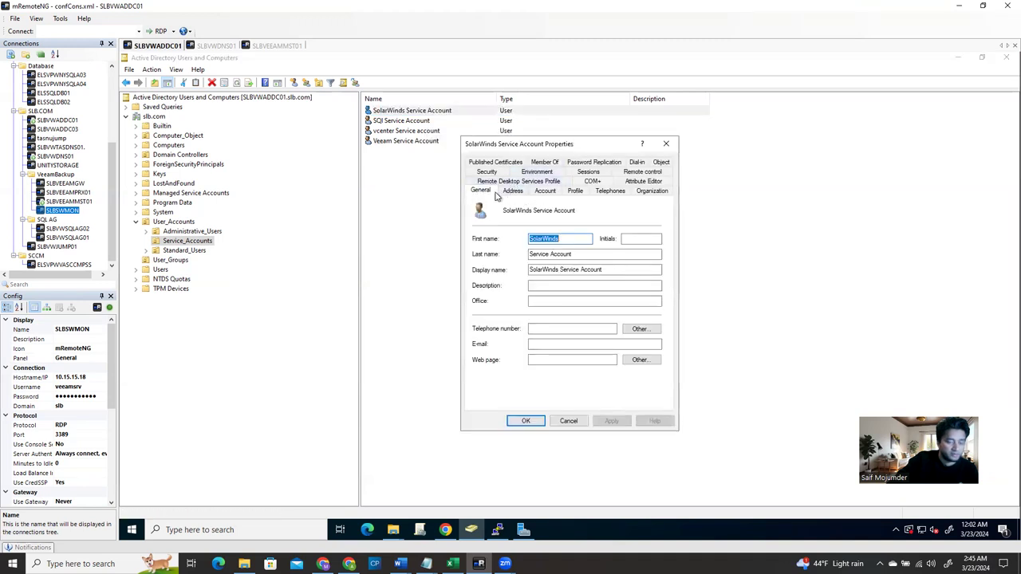
pyautogui.click(547, 162)
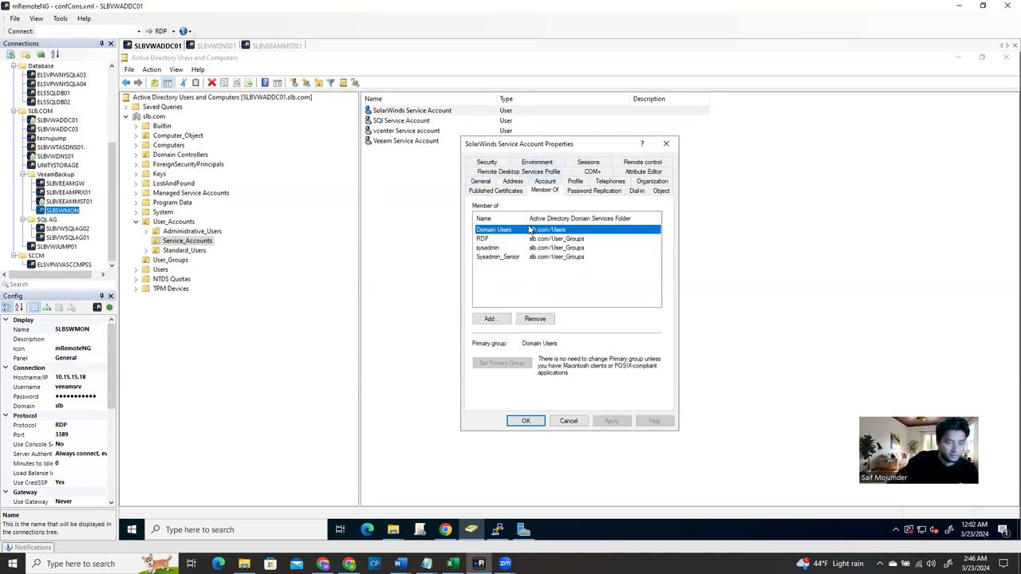
pyautogui.click(484, 240)
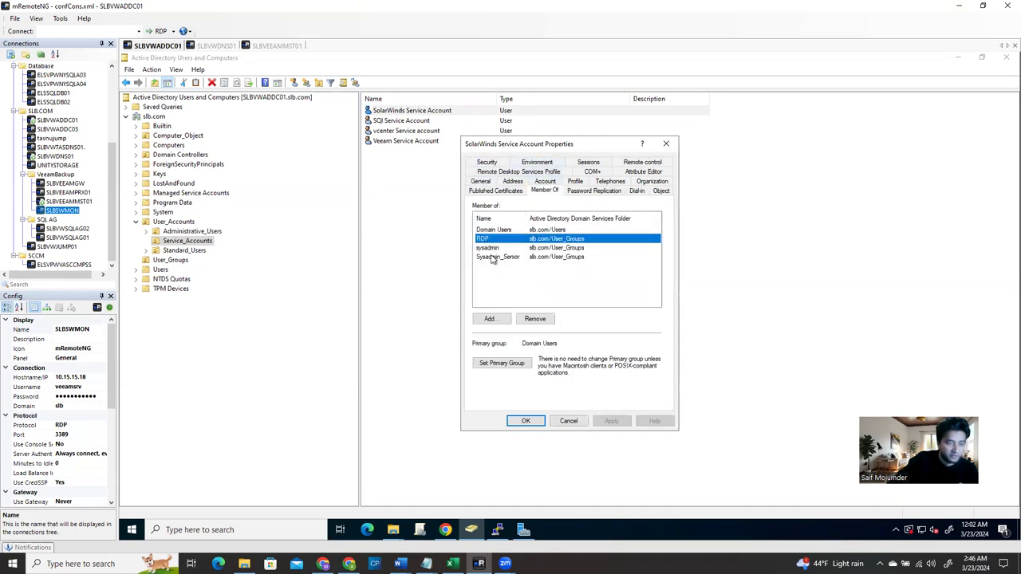
pyautogui.click(493, 250)
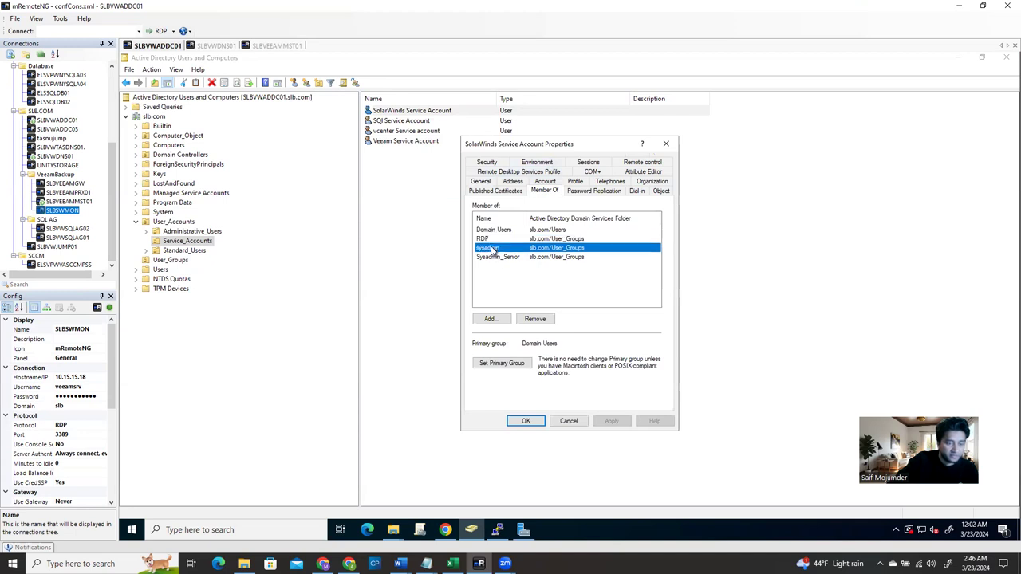
pyautogui.click(488, 239)
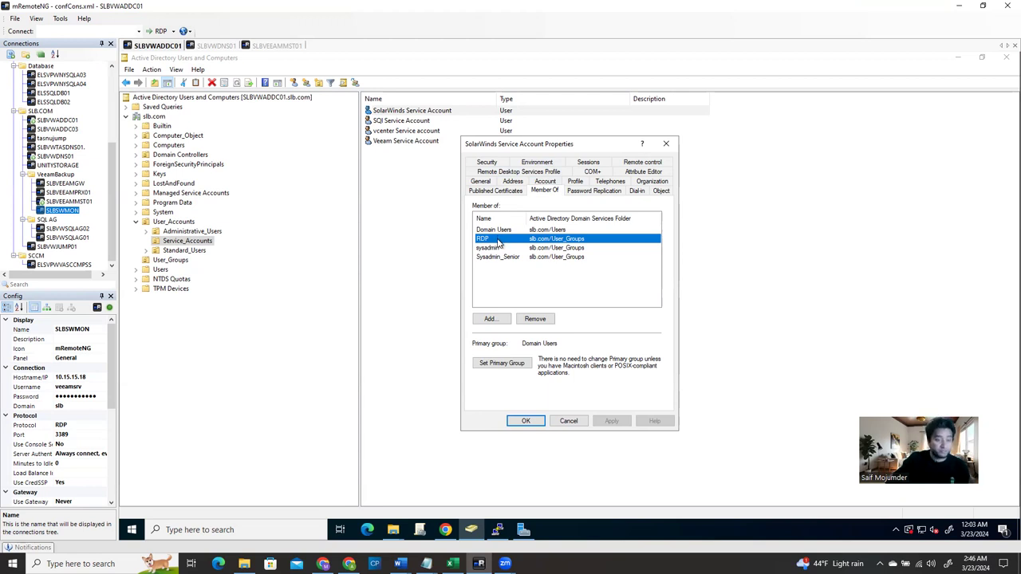
pyautogui.click(420, 529)
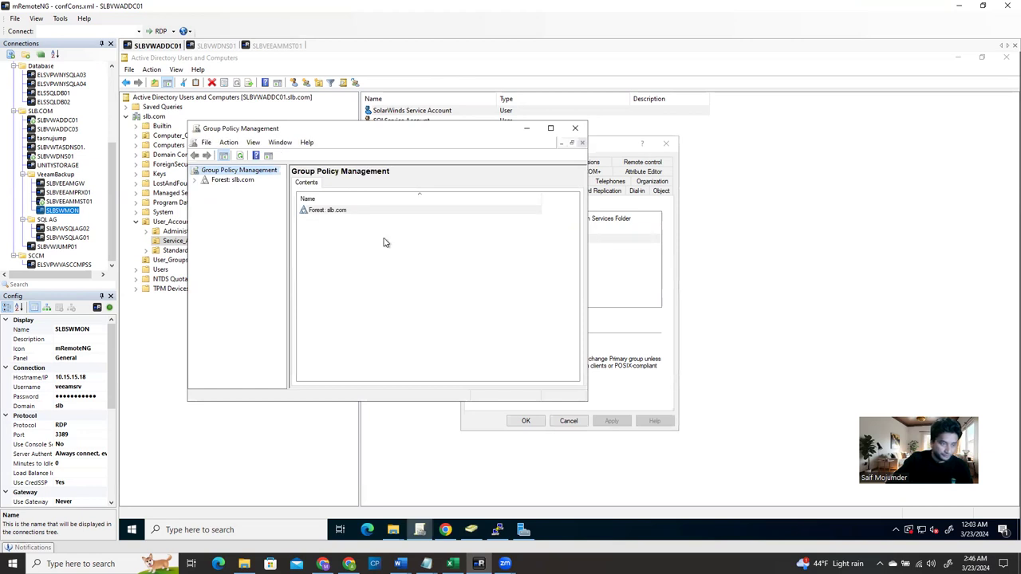
# Maximize Group Policy Management and expand Forest > Domains > slb.com with a wider tree pane
pyautogui.click(549, 129)
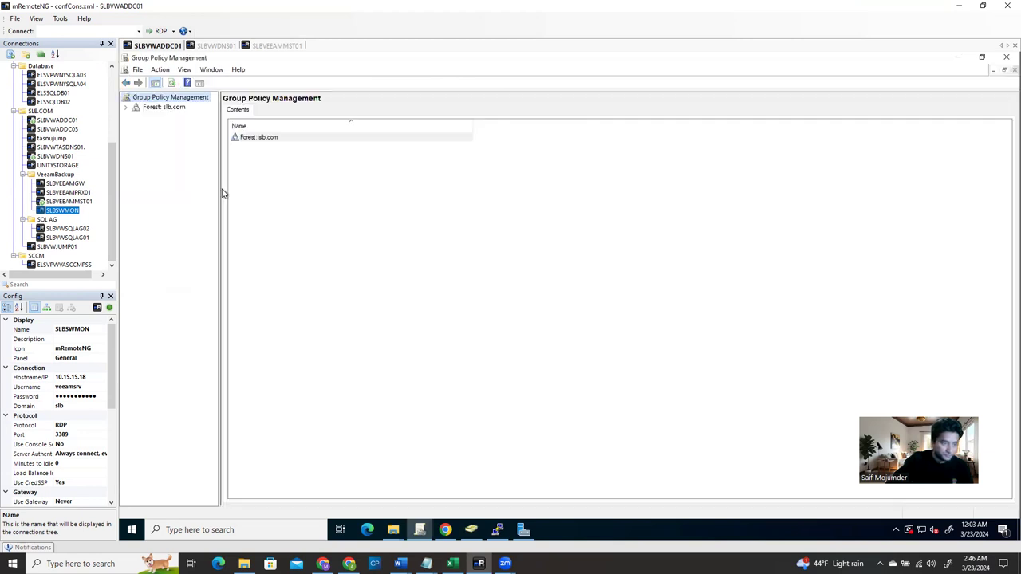
pyautogui.click(125, 107)
pyautogui.click(136, 117)
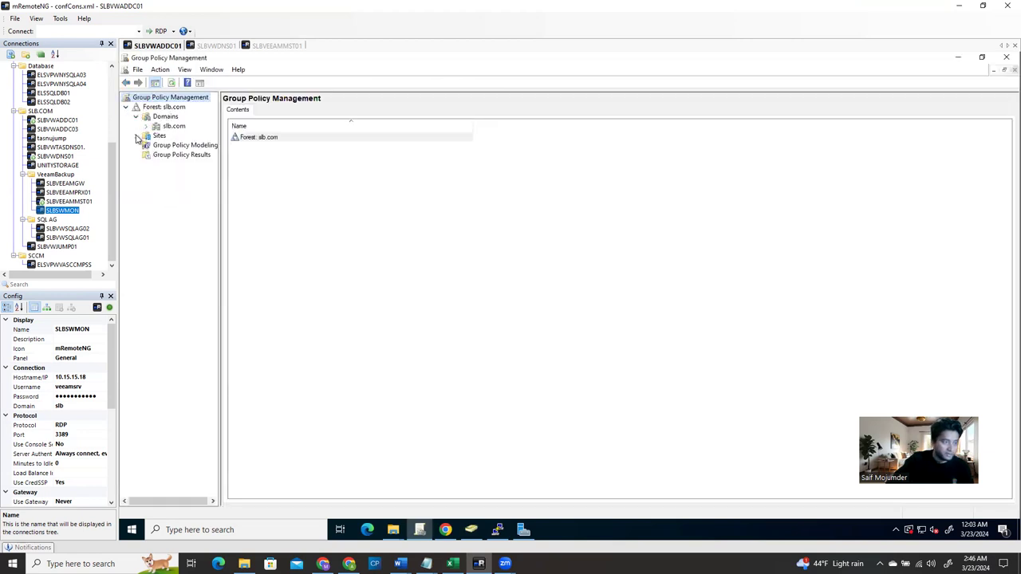
pyautogui.click(146, 126)
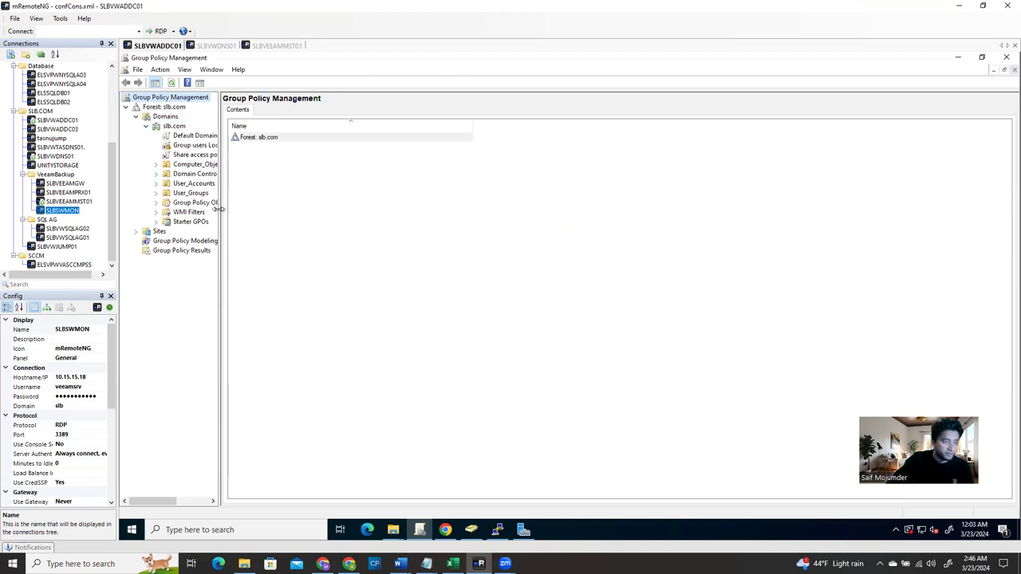
pyautogui.moveTo(220, 209); pyautogui.dragTo(341, 221)
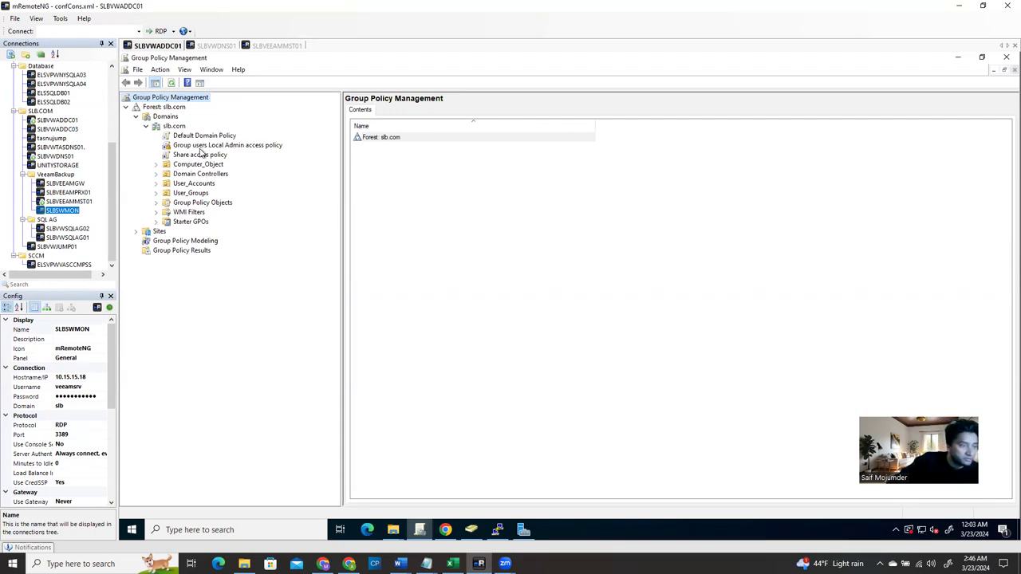
# Show the Group users Local Admin access policy's Settings report with SLB\RDP in BUILTIN\Administrators
pyautogui.click(204, 145)
pyautogui.click(645, 311)
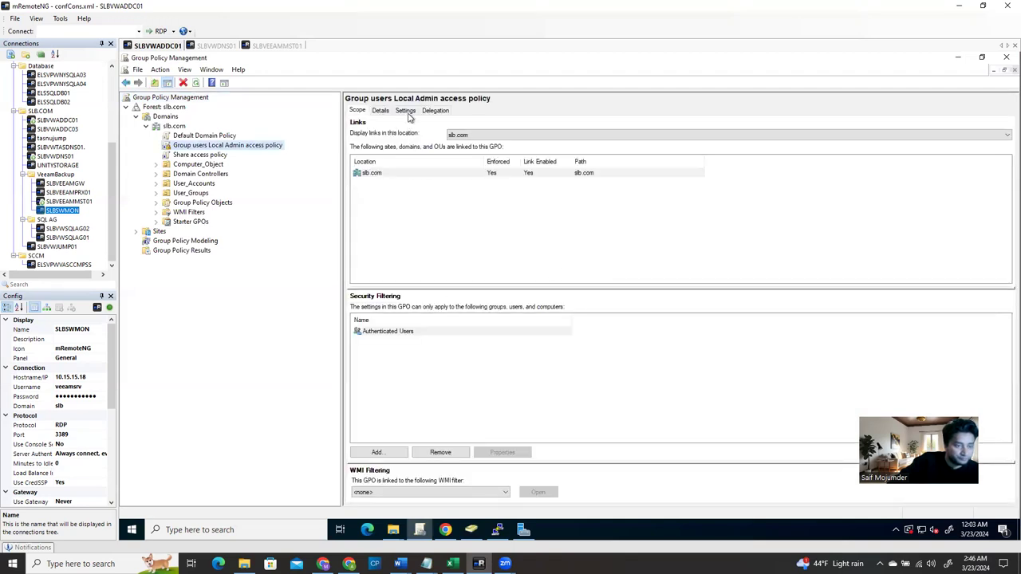
pyautogui.click(407, 113)
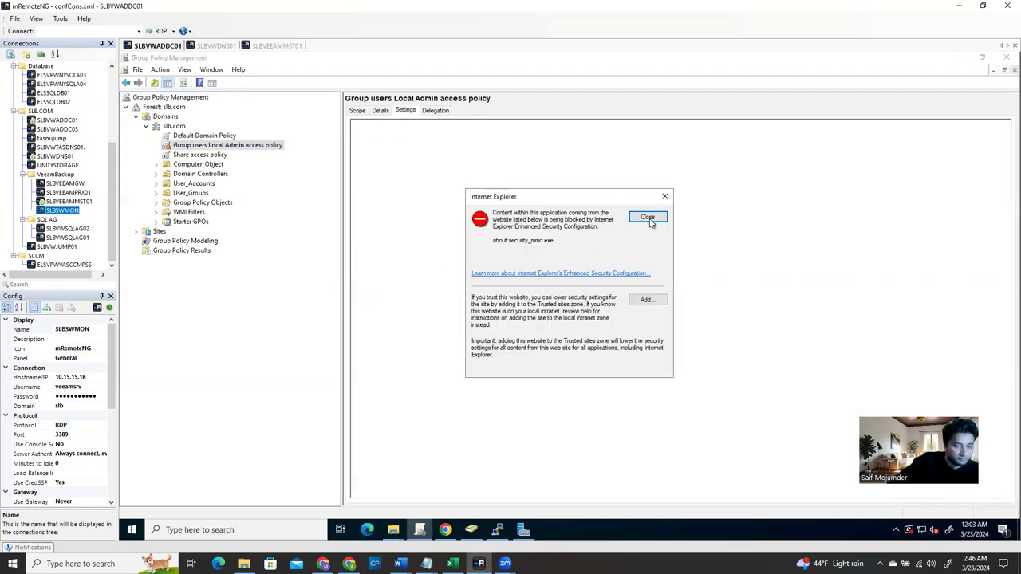
pyautogui.click(648, 218)
pyautogui.scroll(-4, 479, 422)
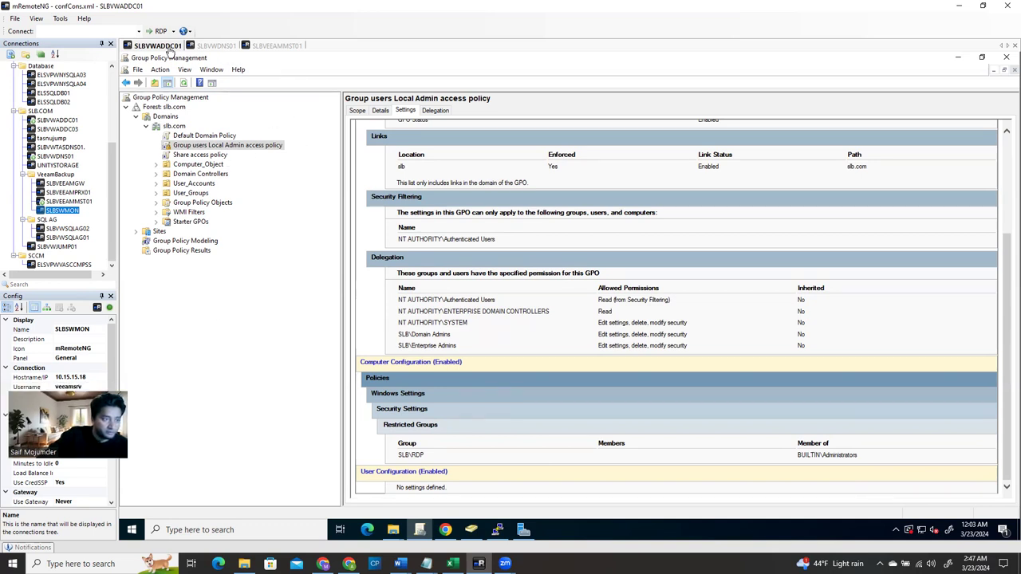
# Recheck the SolarWinds Service Account's sysadmin membership, close its properties with OK, and minimize ADUC
pyautogui.click(472, 530)
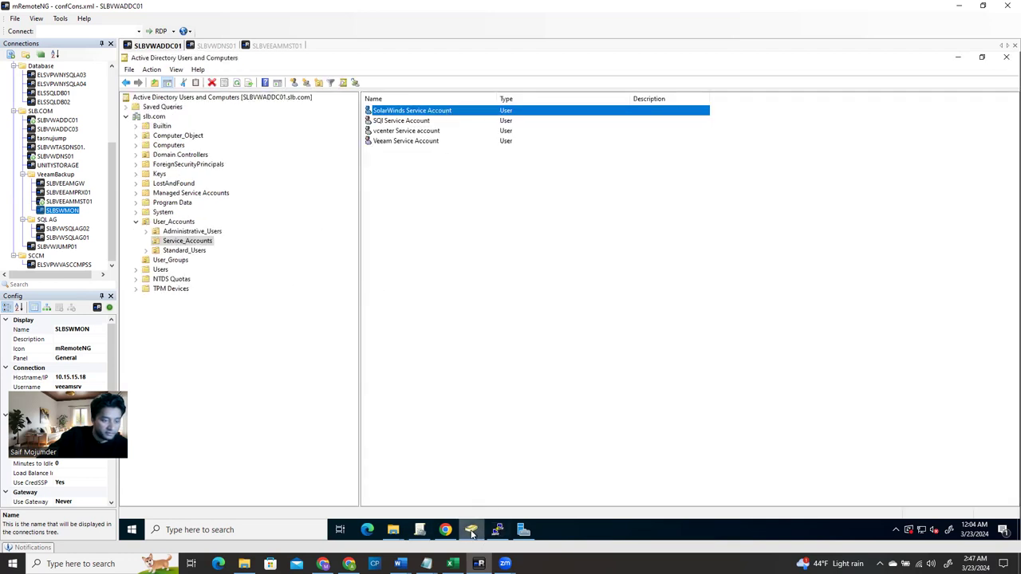
pyautogui.rightClick(445, 110)
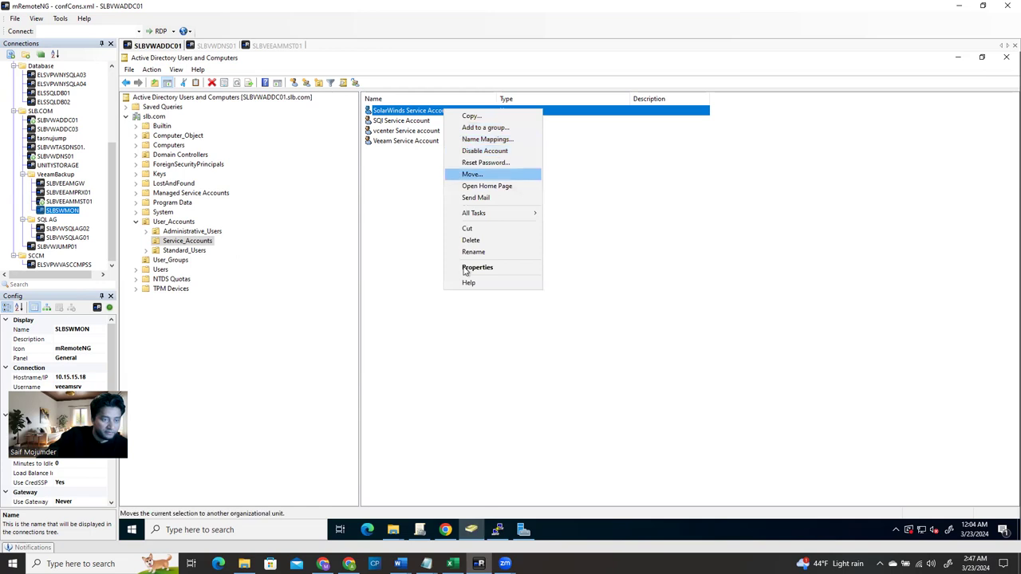
pyautogui.click(470, 268)
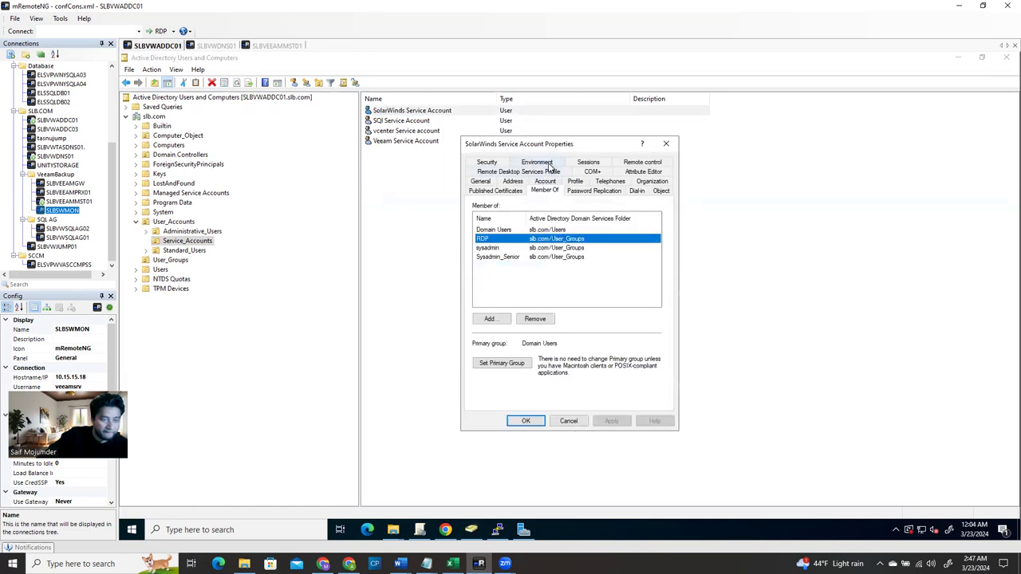
pyautogui.click(498, 249)
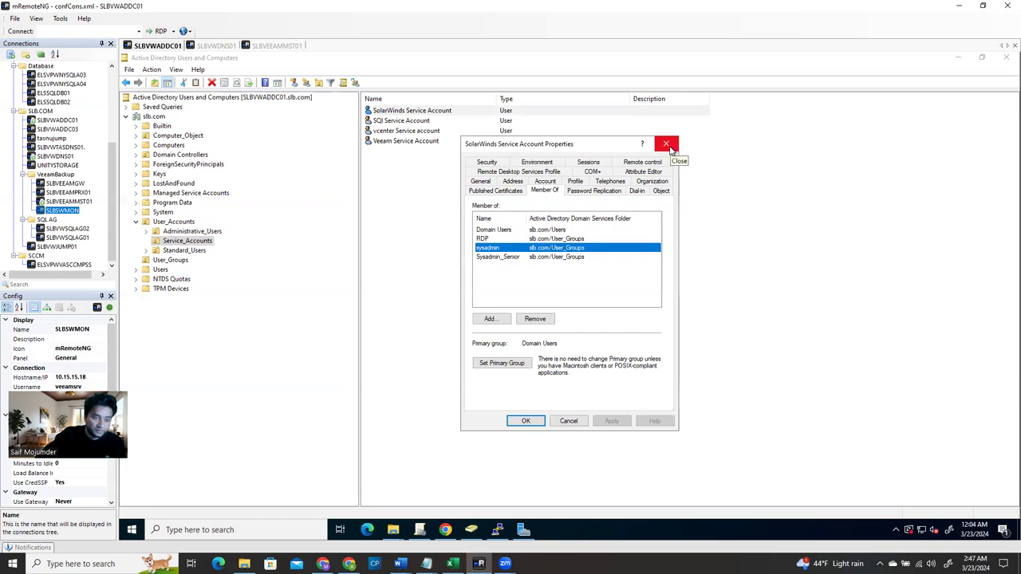
pyautogui.click(526, 421)
pyautogui.click(958, 57)
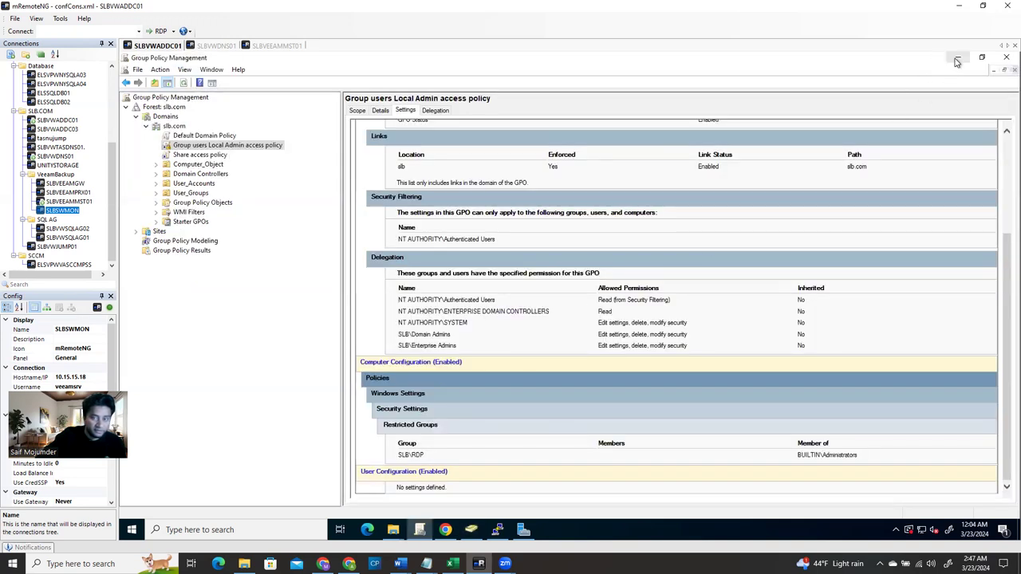
# Minimize Group Policy Management and Server Manager and close the open File Explorer windows
pyautogui.click(958, 57)
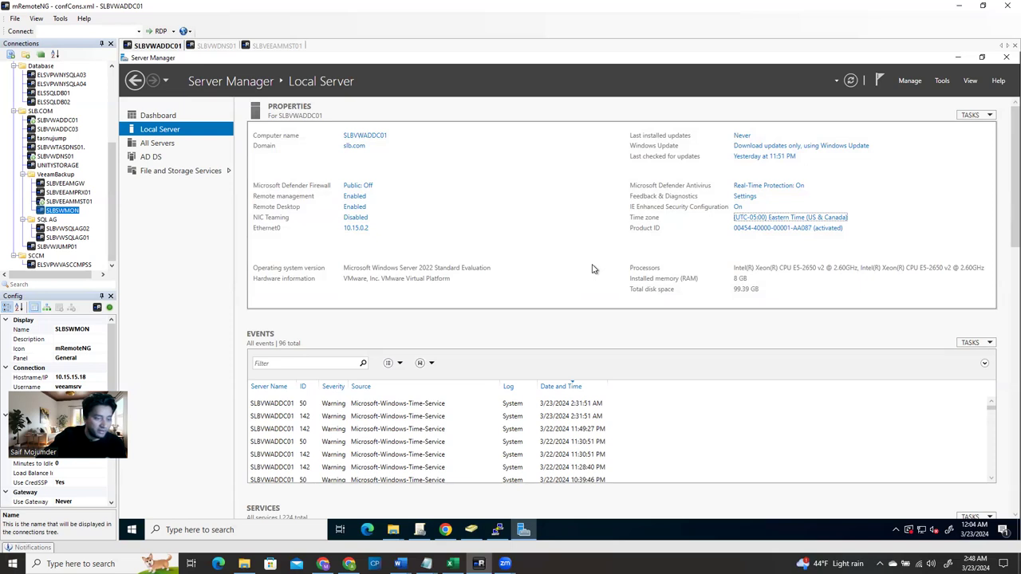
pyautogui.click(958, 57)
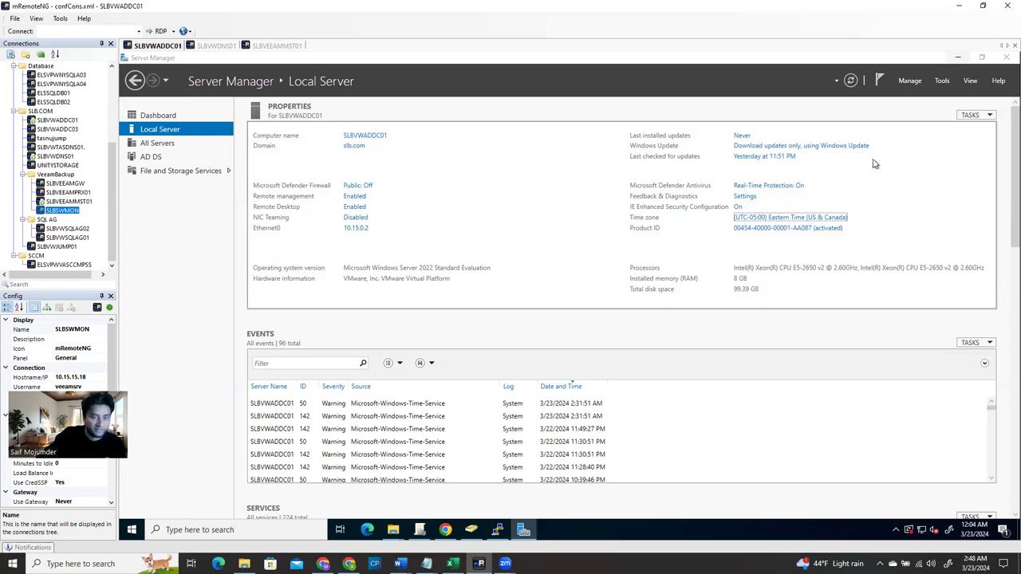
pyautogui.click(861, 138)
pyautogui.press('super+e')
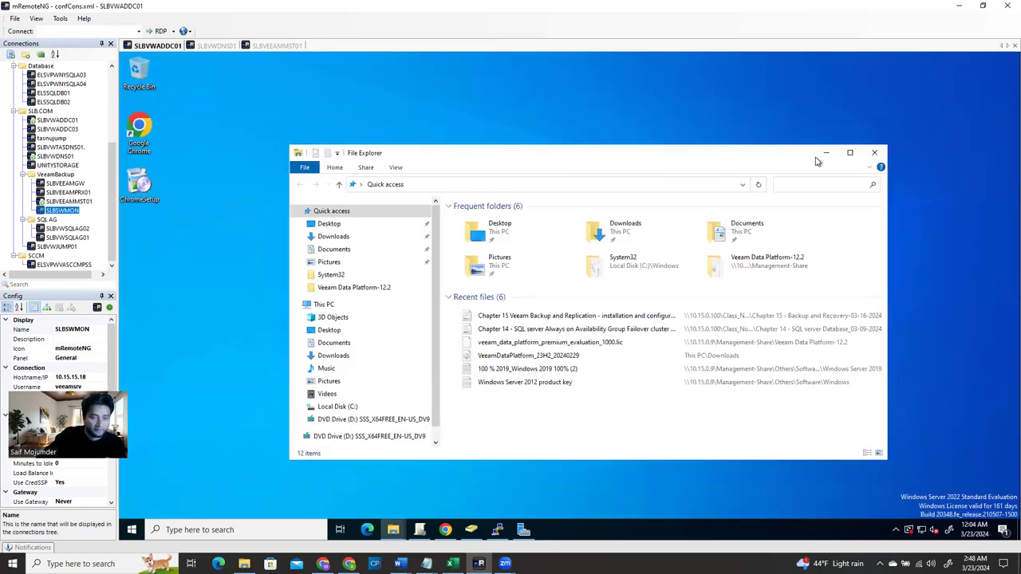
pyautogui.click(826, 152)
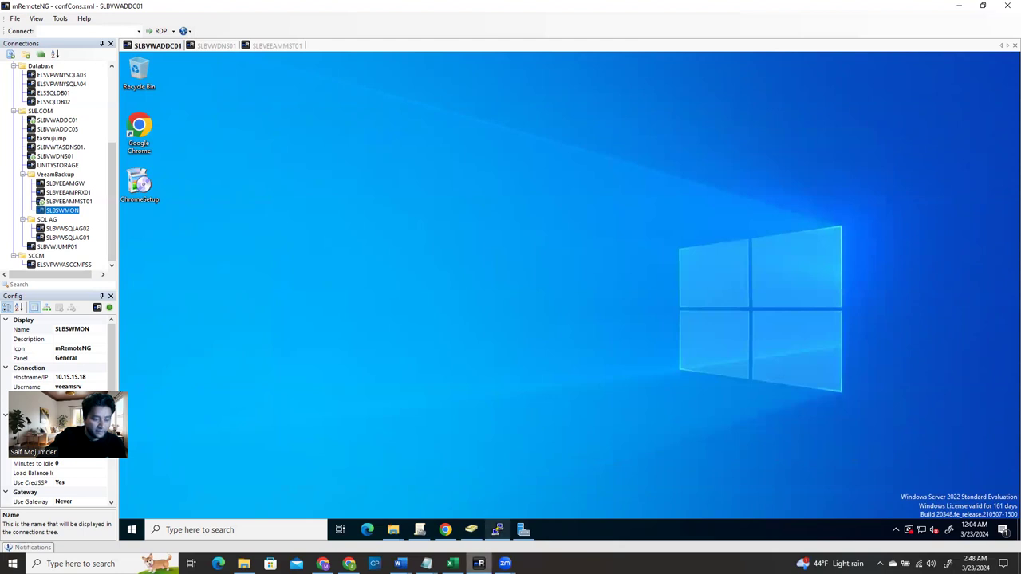
# Flip between the SLBVWDNS01 and SLBVWADDC01 tabs, then connect to SLBSWMON from Connections
pyautogui.moveTo(497, 529)
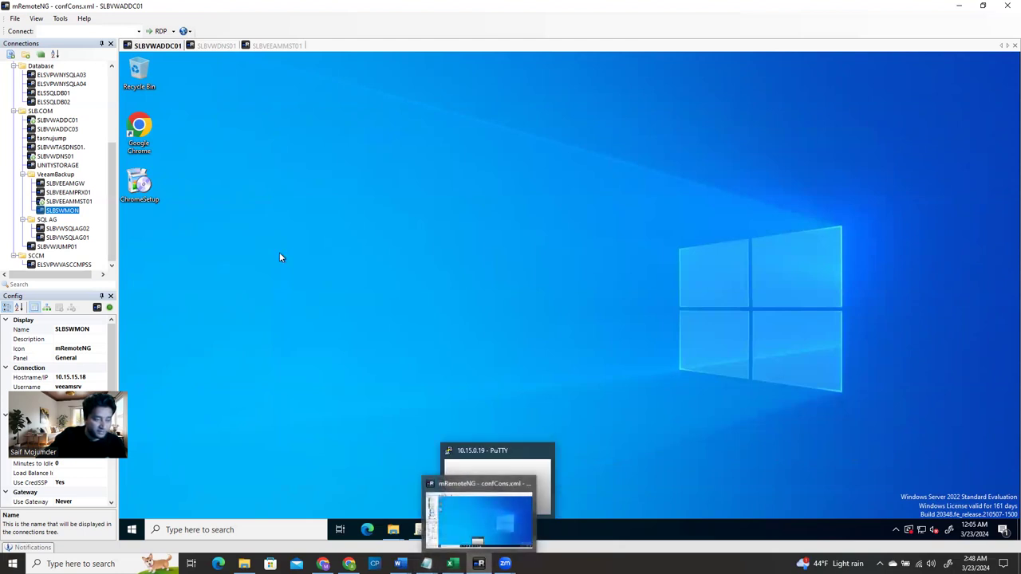
pyautogui.click(220, 48)
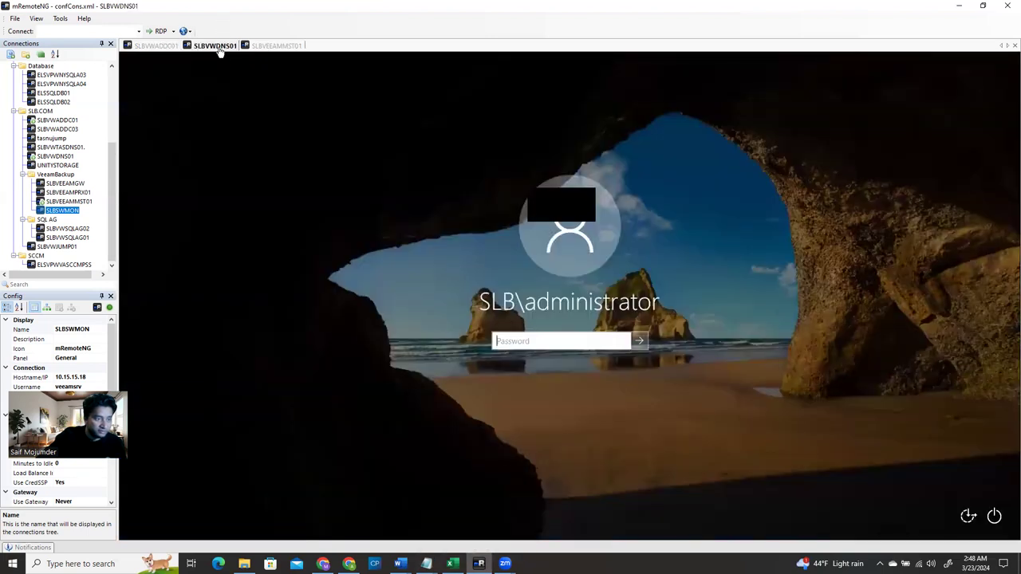
pyautogui.click(168, 48)
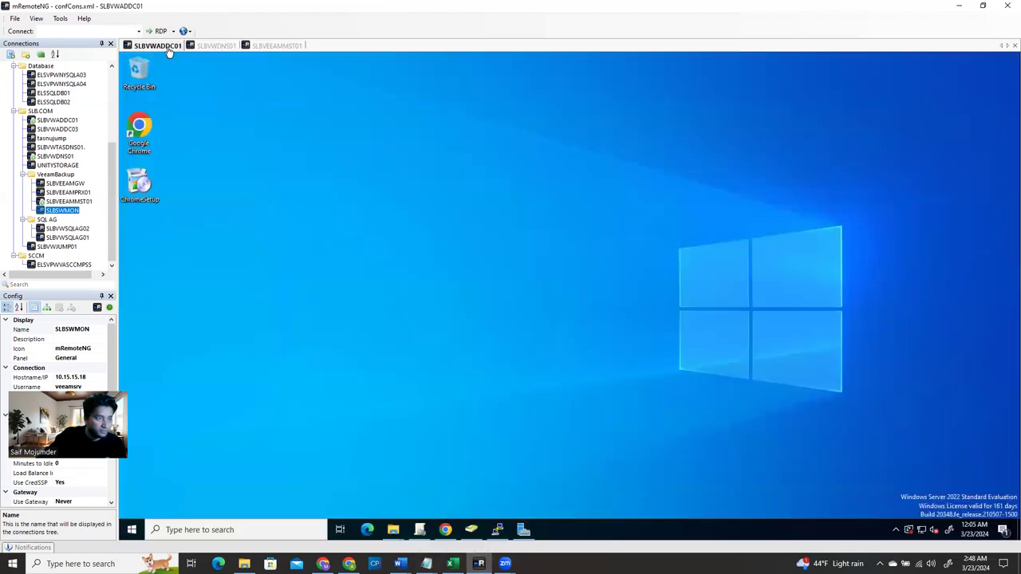
pyautogui.click(217, 48)
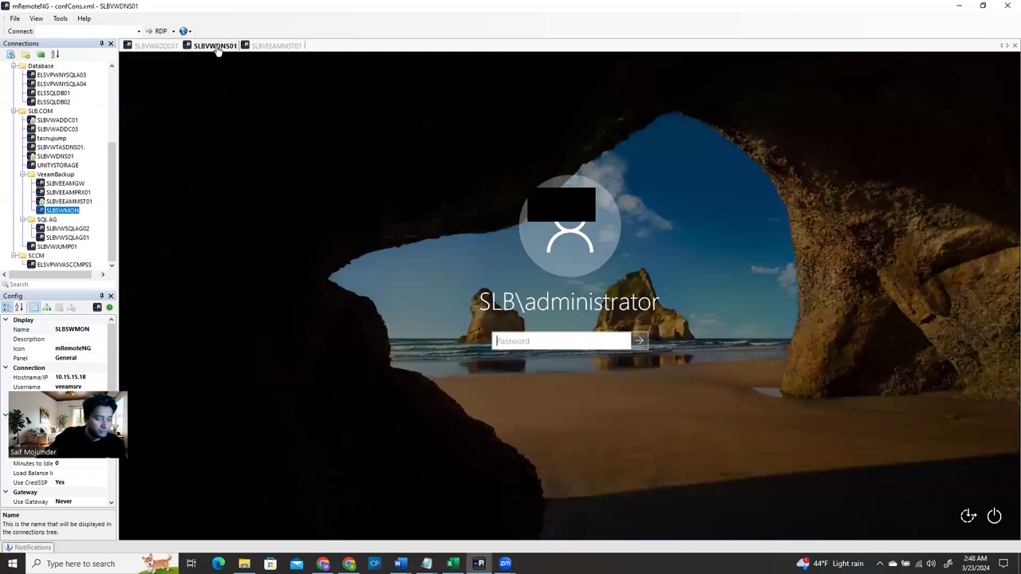
pyautogui.doubleClick(65, 211)
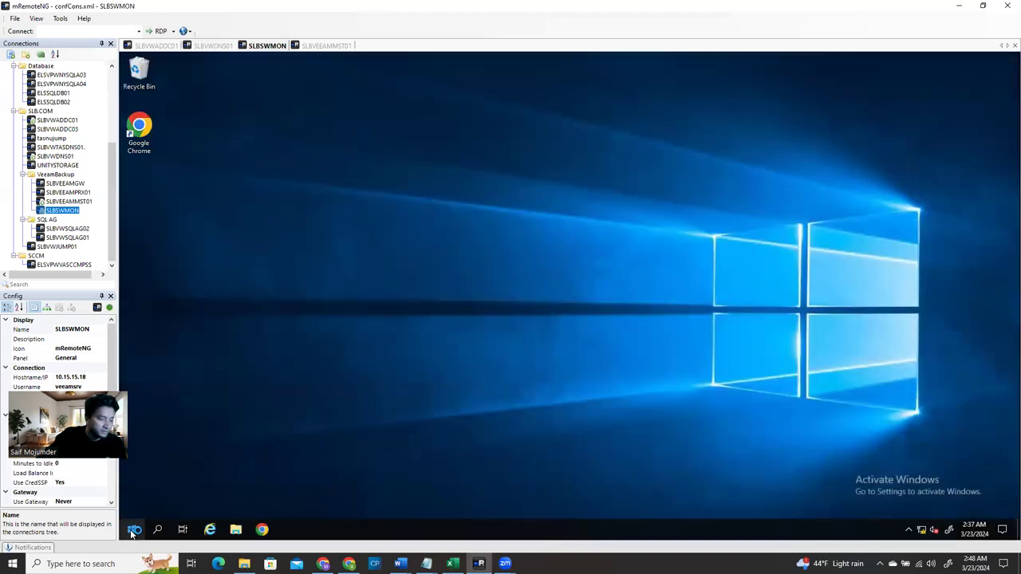
# Sign out of the current SLBSWMON remote session via the Start menu
pyautogui.click(134, 530)
pyautogui.click(133, 403)
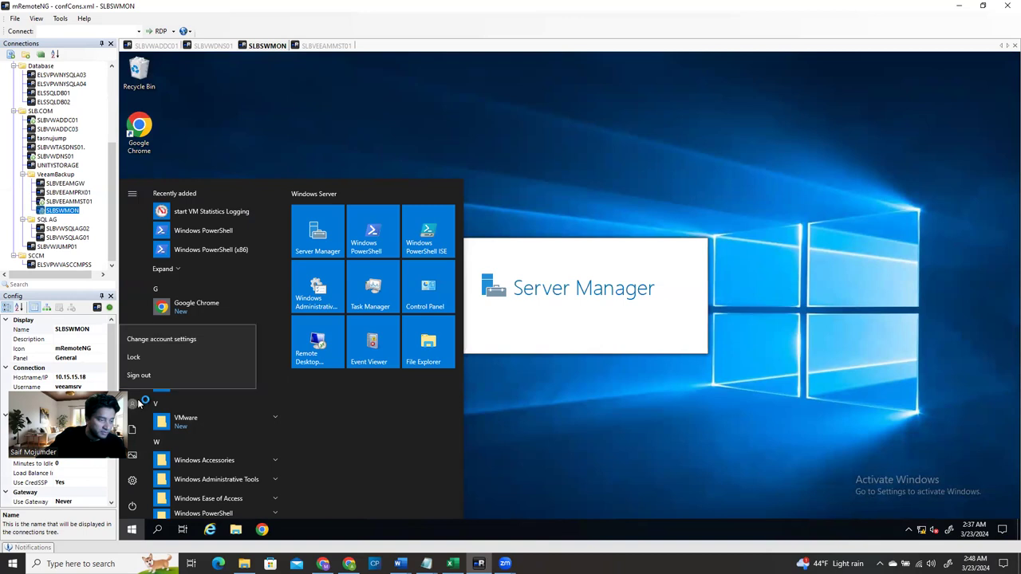
pyautogui.click(139, 375)
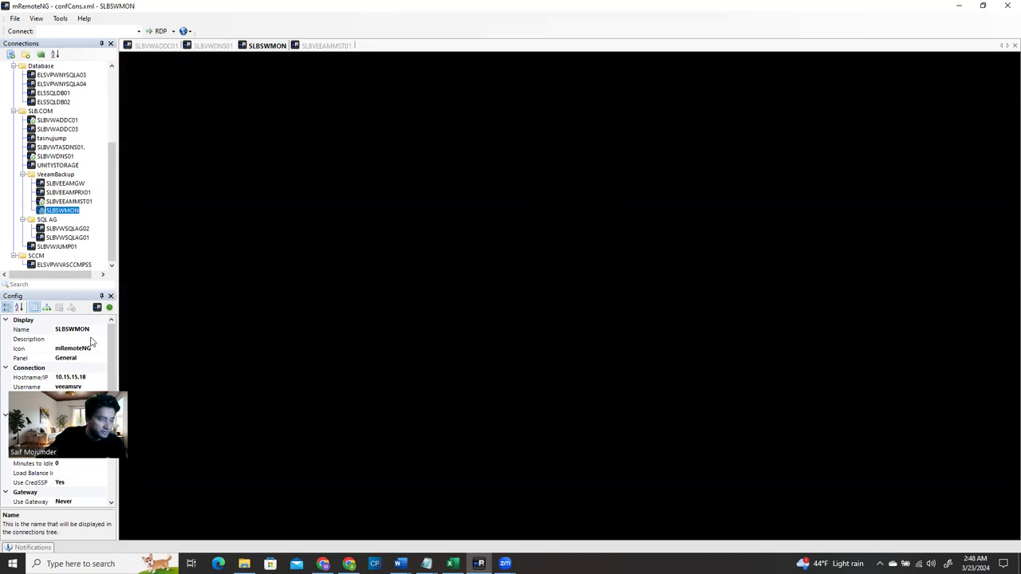
# Change SLBSWMON's saved username to the SolarWinds admin account, edit the password, and reconnect
pyautogui.click(91, 386)
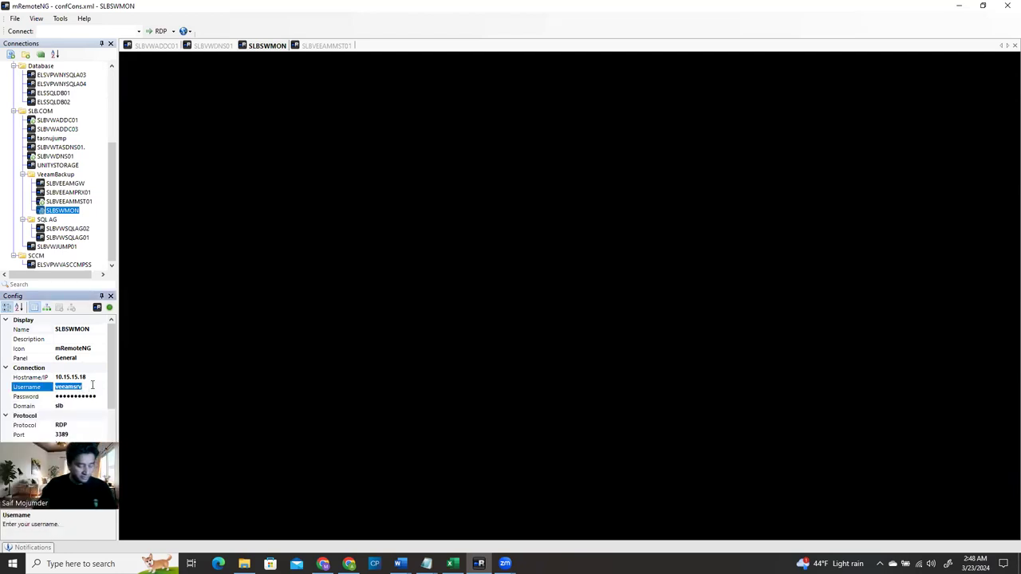
pyautogui.write('solarwinds')
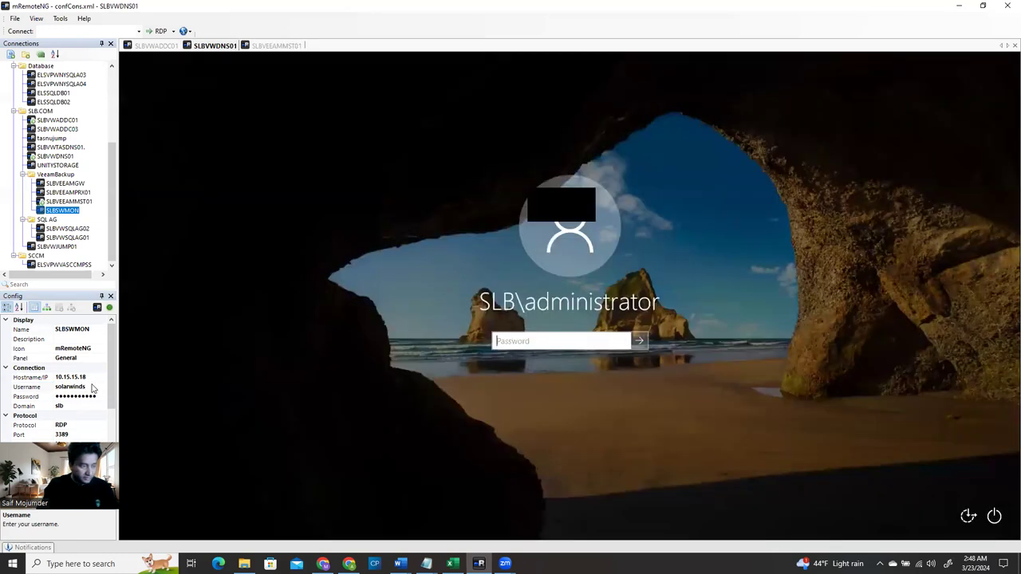
pyautogui.write('*')
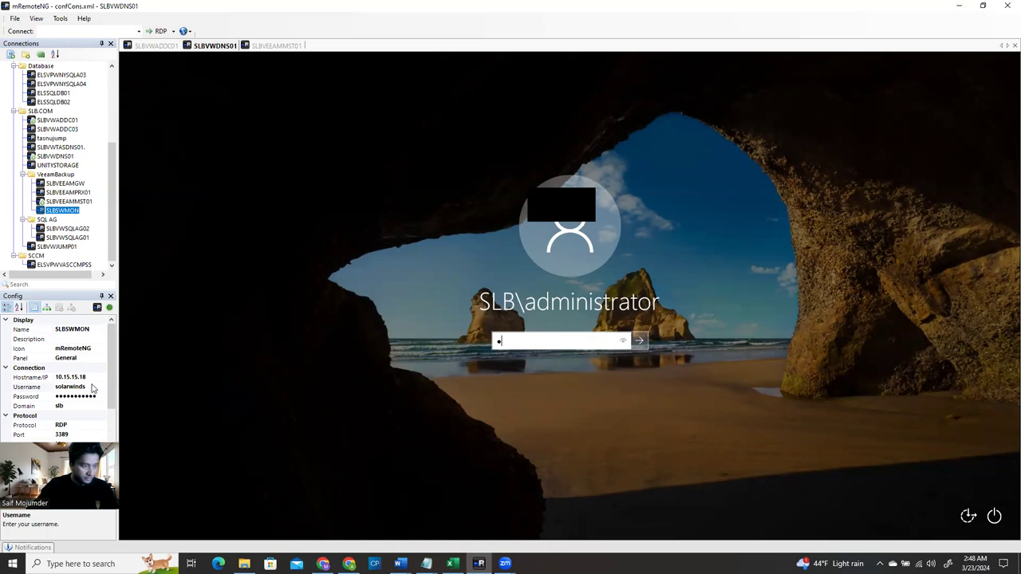
pyautogui.click(93, 386)
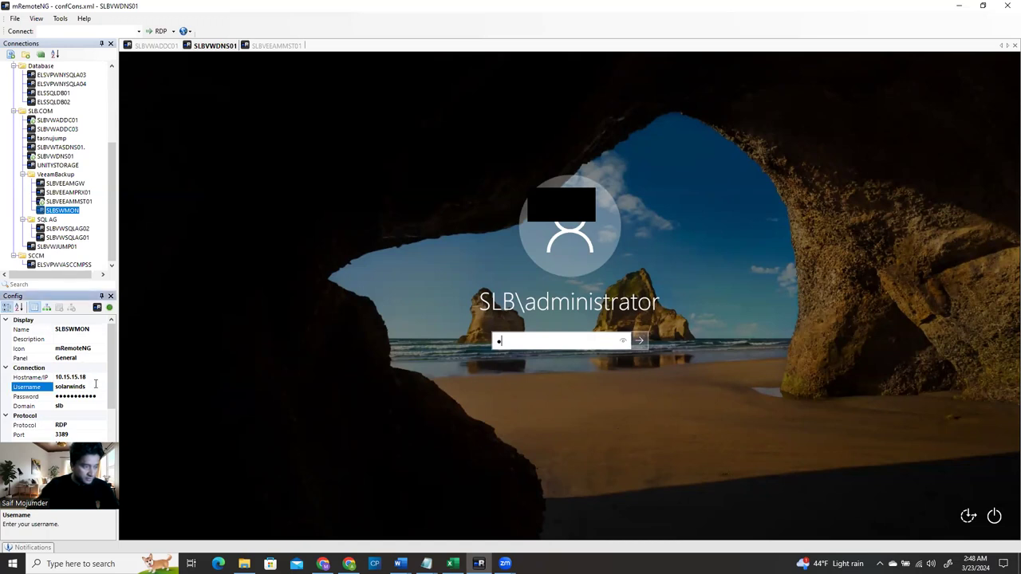
pyautogui.write('admin')
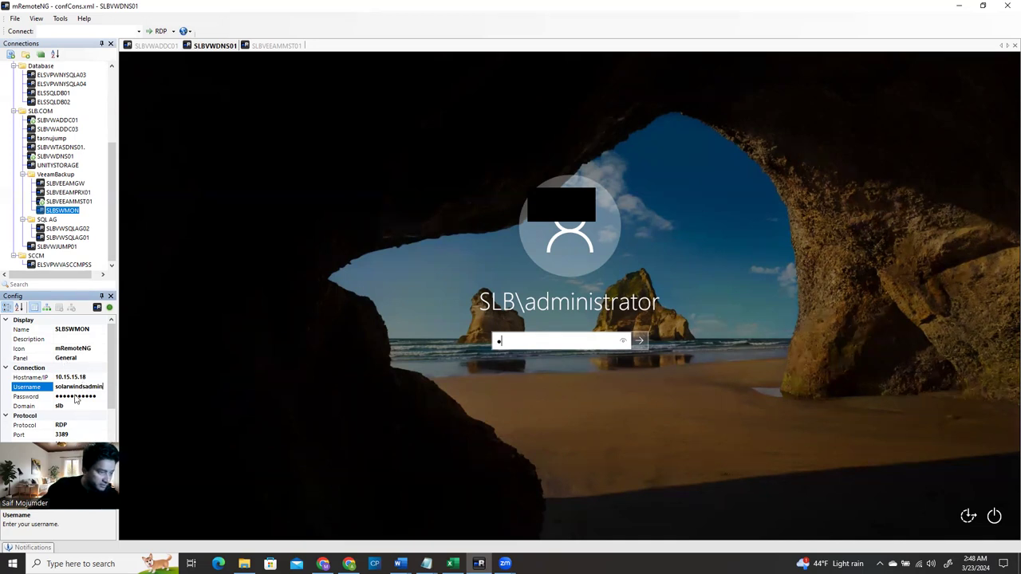
pyautogui.click(76, 396)
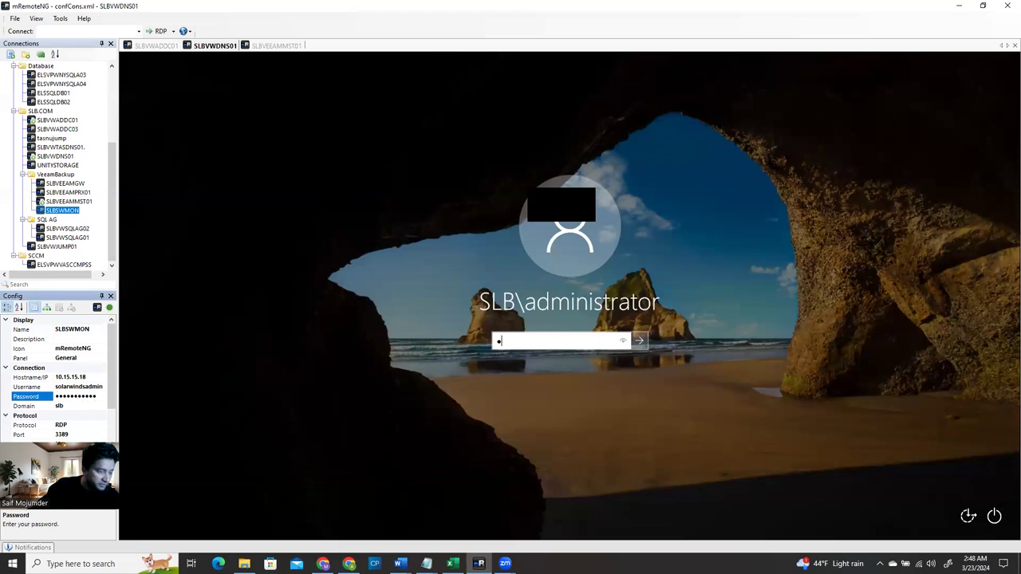
pyautogui.doubleClick(63, 210)
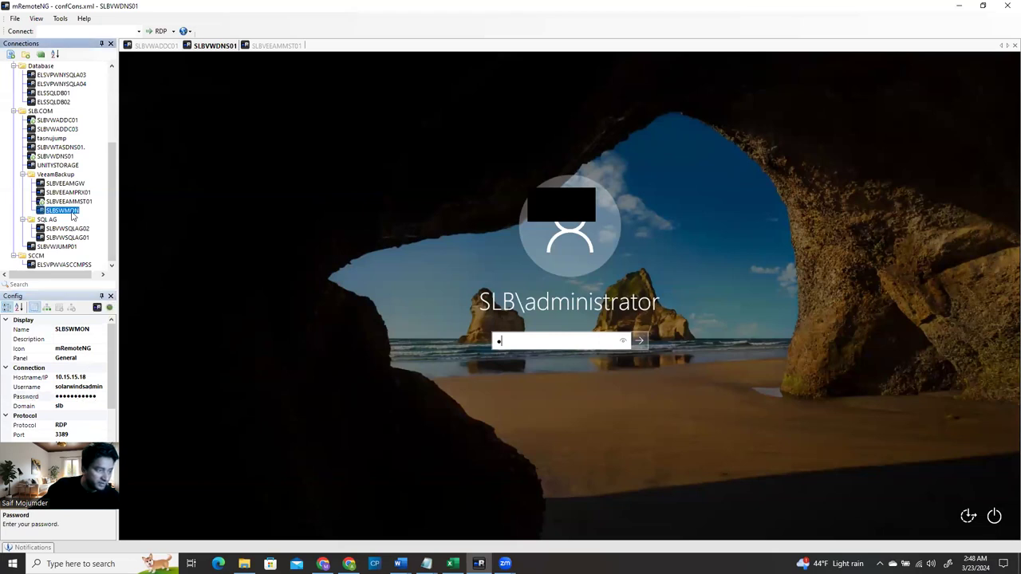
pyautogui.click(540, 345)
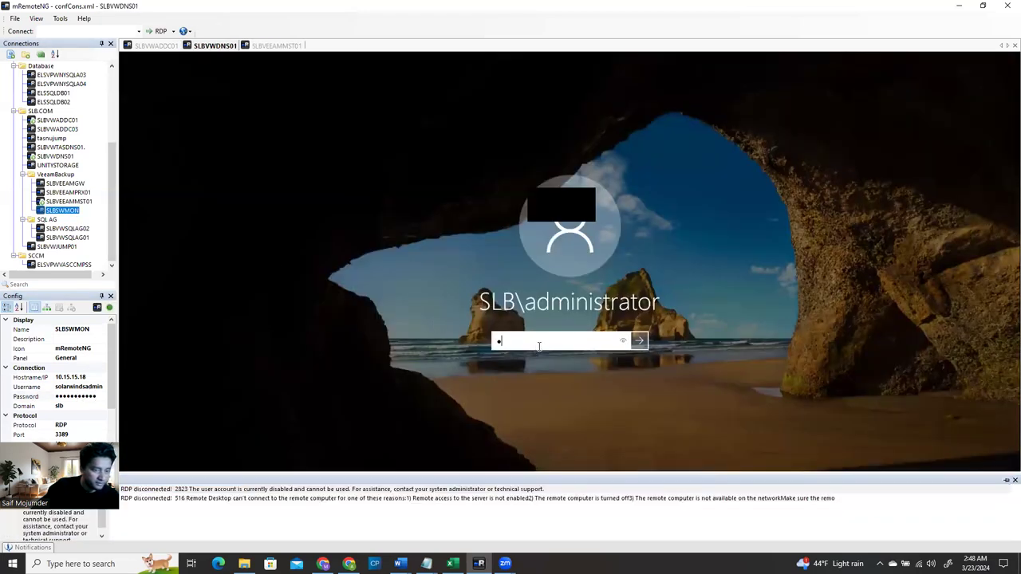
# Clear the stray character from the password field and retry connecting to SLBSWMON
pyautogui.press('BackSpace')
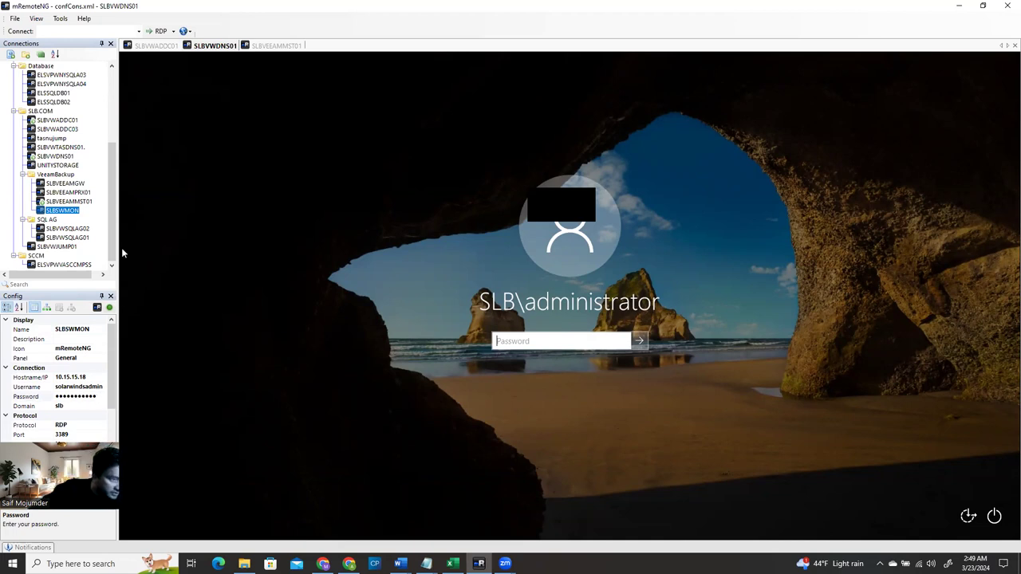
pyautogui.click(55, 213)
pyautogui.doubleClick(55, 212)
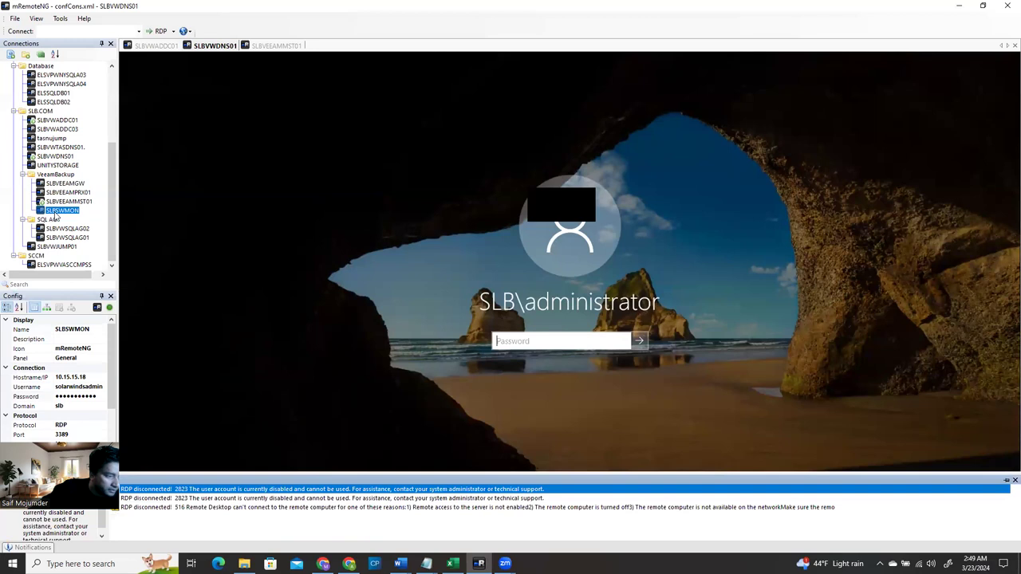
# Check SLBSWMON's 'slb' domain, re-enter its saved password, and reconnect
pyautogui.click(82, 407)
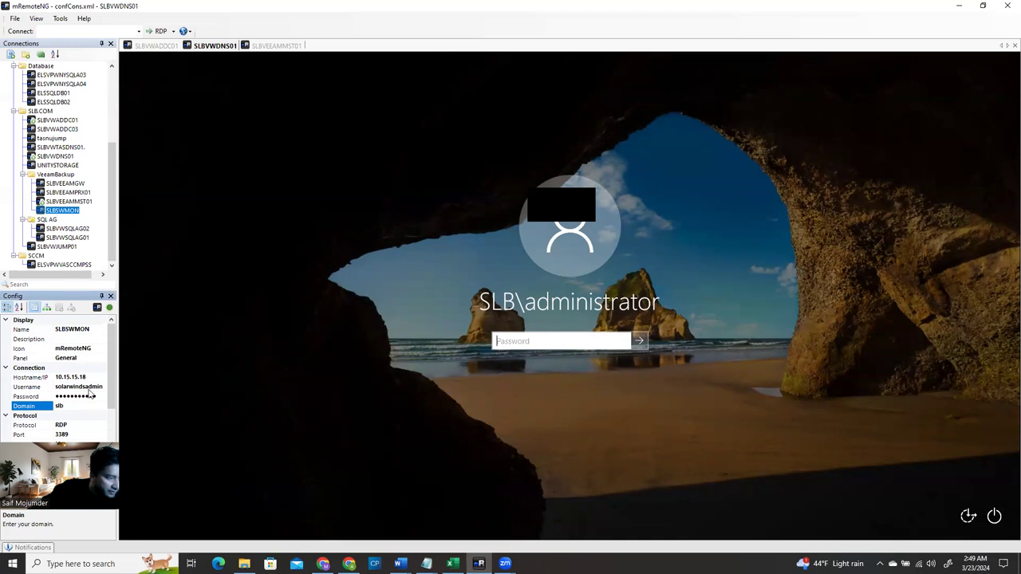
pyautogui.click(101, 396)
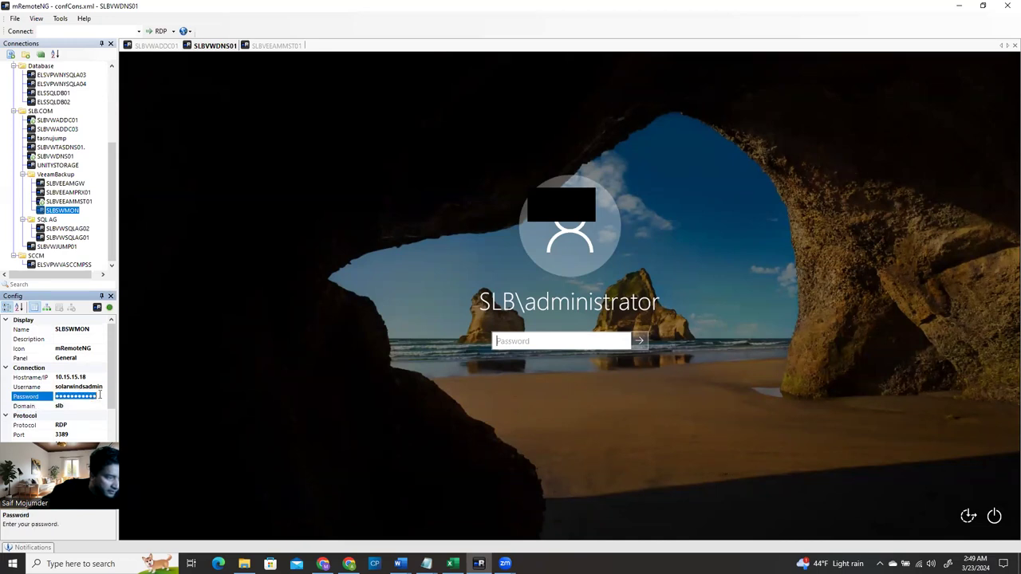
pyautogui.write('*****')
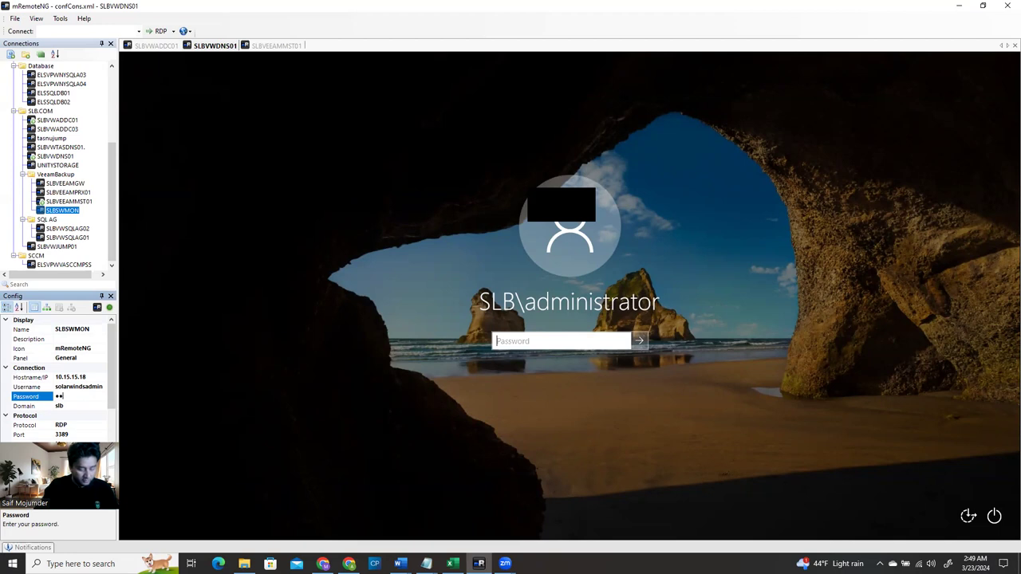
pyautogui.write('******')
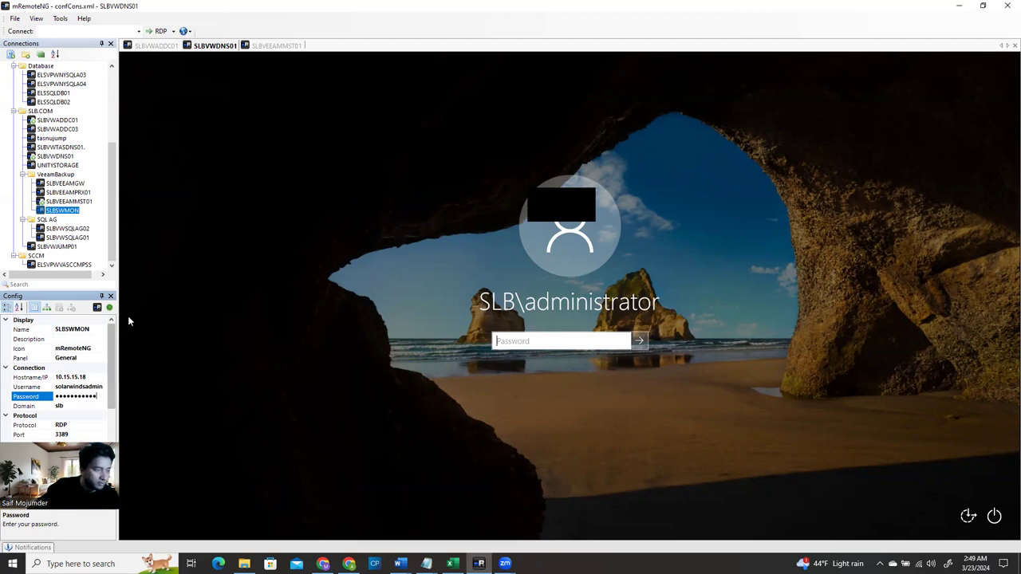
pyautogui.doubleClick(60, 214)
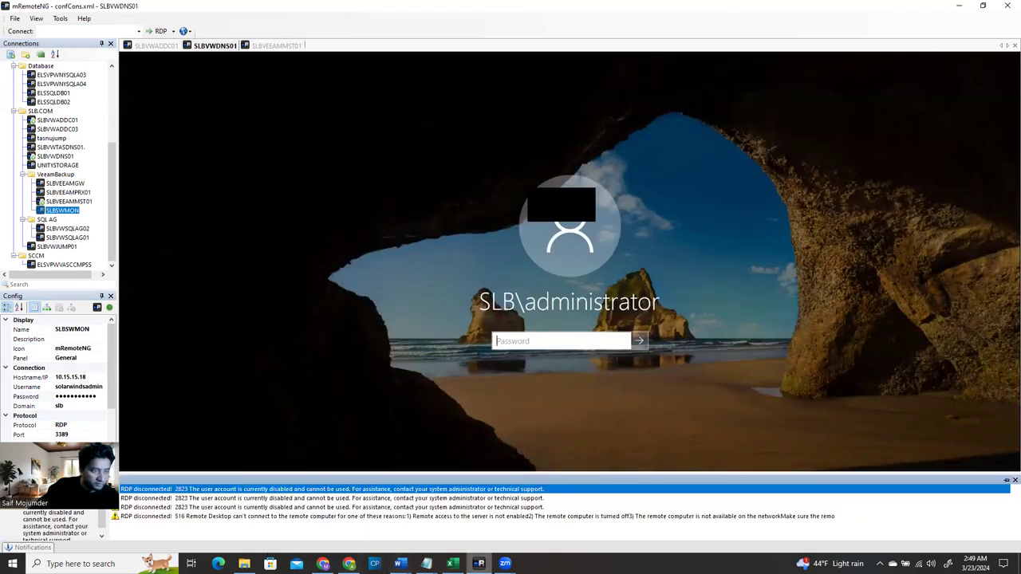
# On SLBVWADDC01, open the SolarWinds Service Account's properties in Active Directory Users and Computers
pyautogui.click(163, 47)
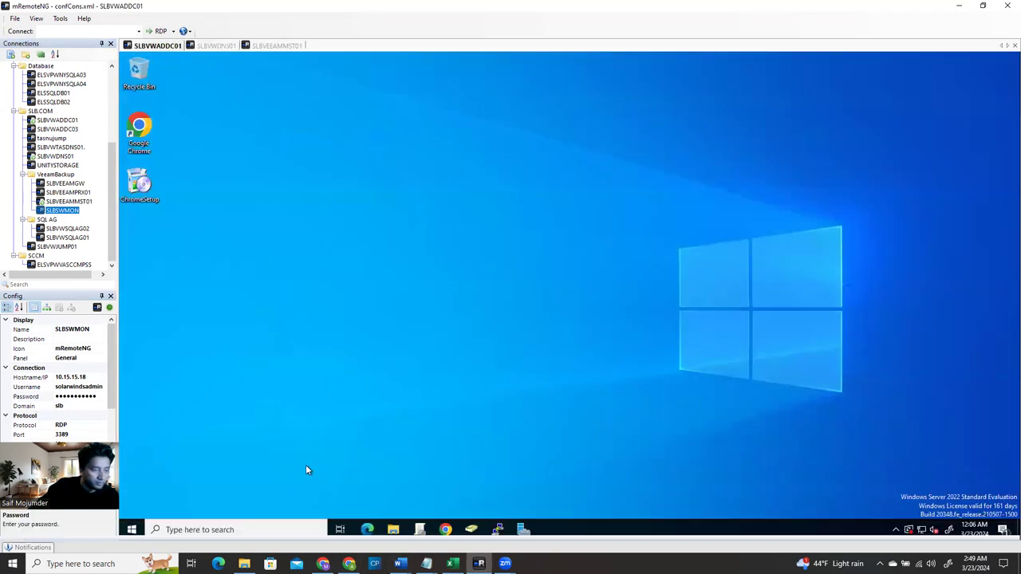
pyautogui.click(471, 533)
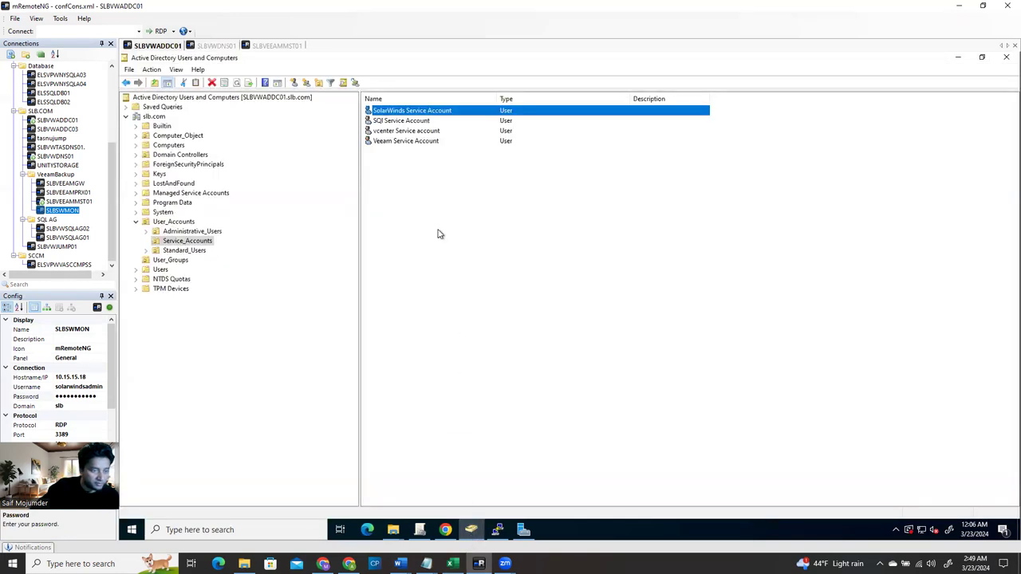
pyautogui.rightClick(414, 111)
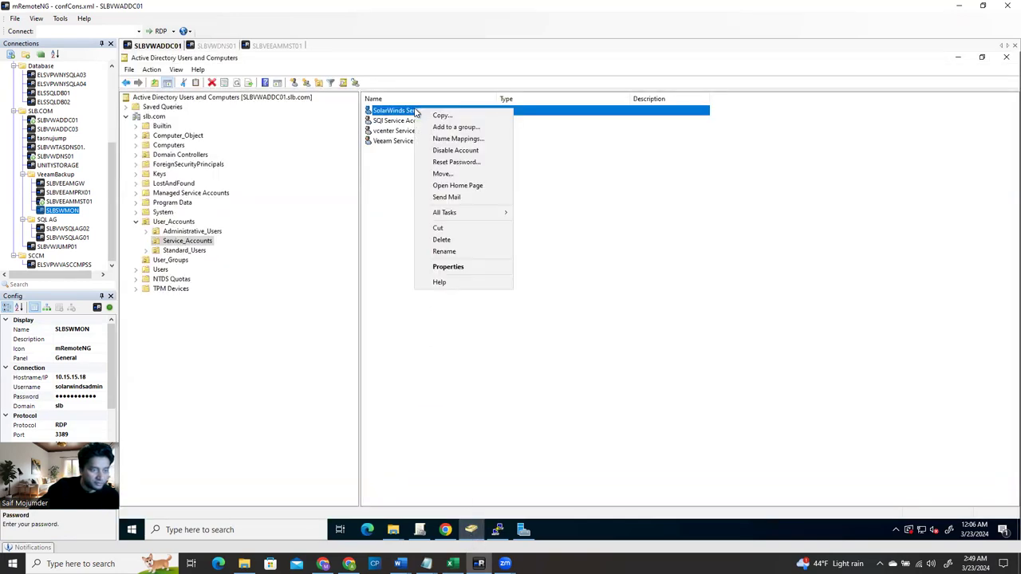
pyautogui.click(570, 246)
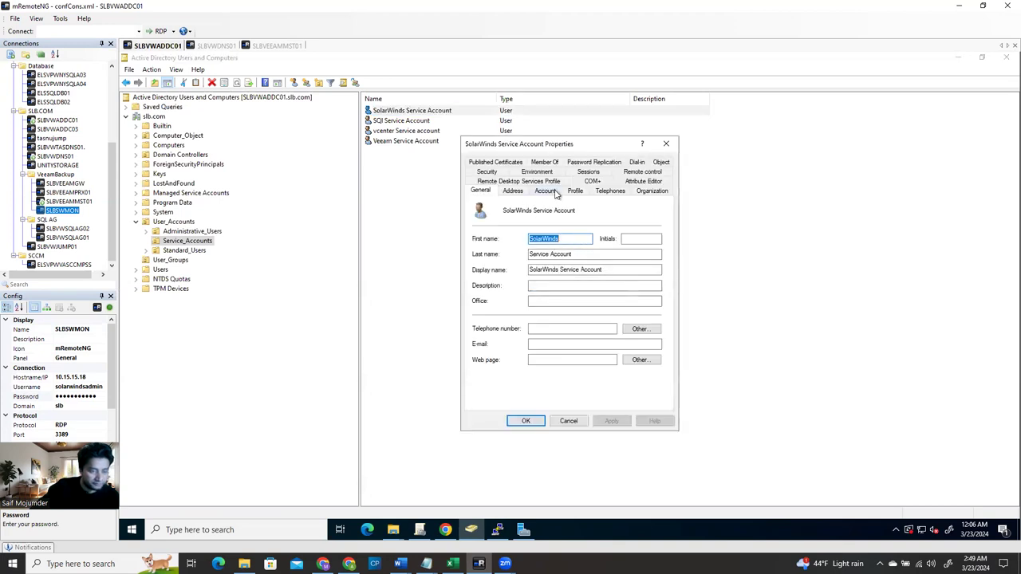
# Copy the account's logon name, compare it with the saved username, and close the properties
pyautogui.click(556, 193)
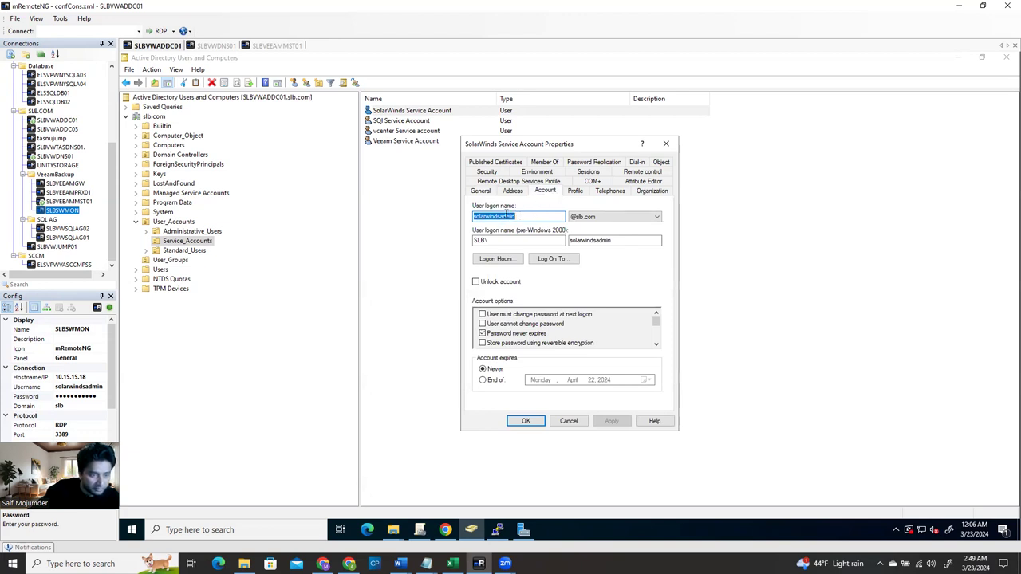
pyautogui.rightClick(505, 212)
pyautogui.click(520, 248)
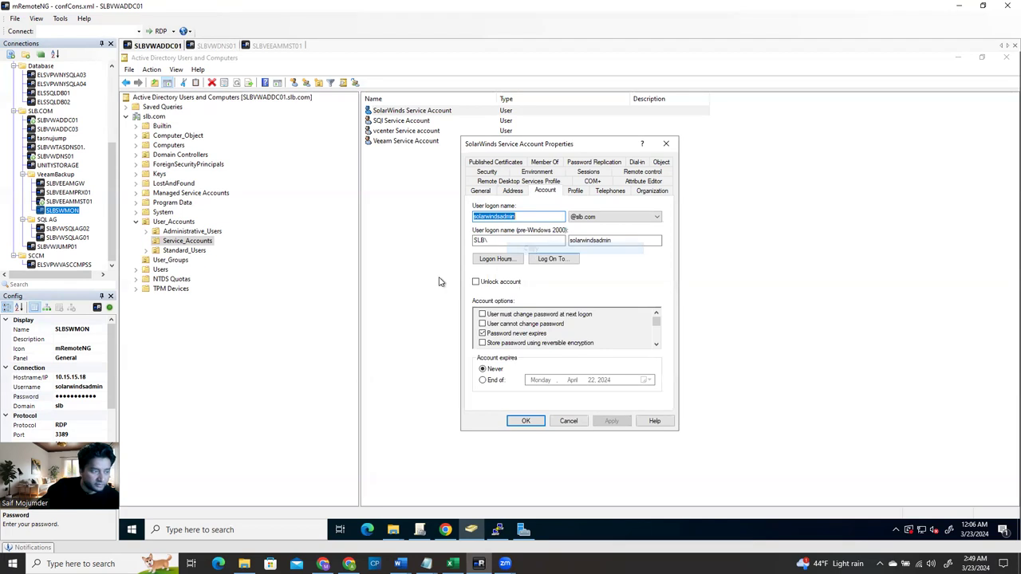
pyautogui.click(100, 388)
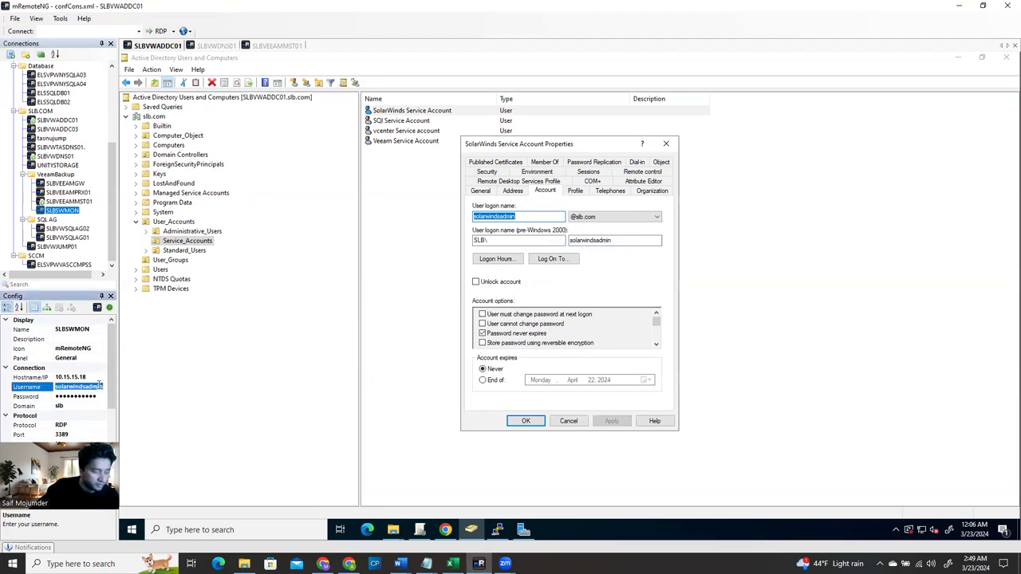
pyautogui.click(144, 379)
pyautogui.press('Escape')
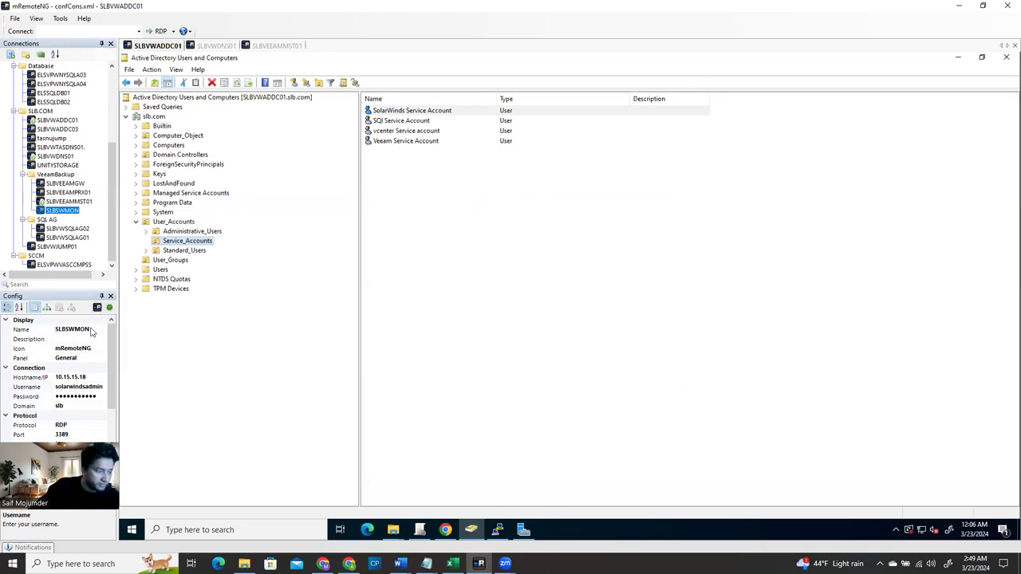
# Retry SLBSWMON twice, then review the RDP group's members under User_Groups
pyautogui.doubleClick(66, 212)
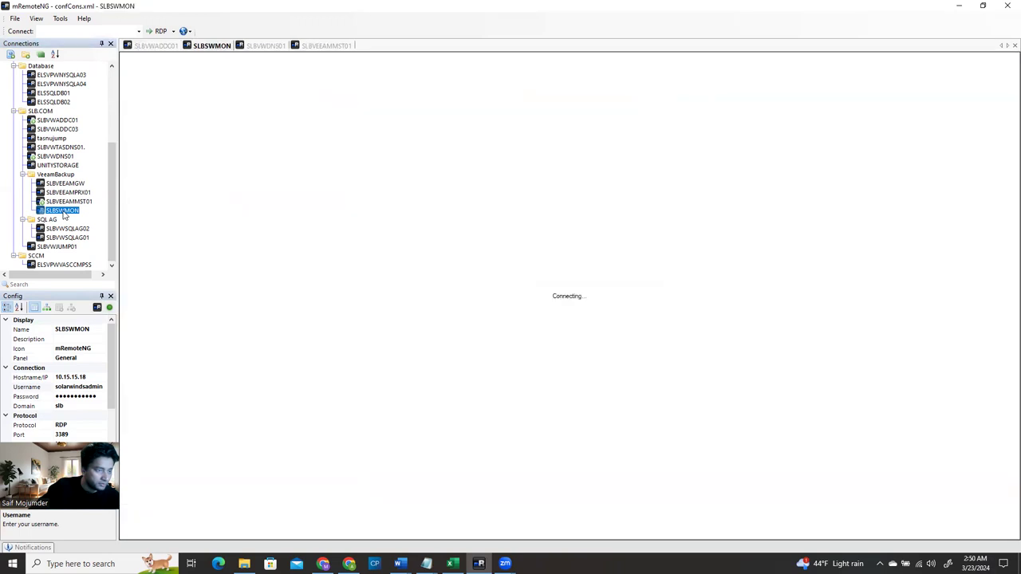
pyautogui.doubleClick(65, 211)
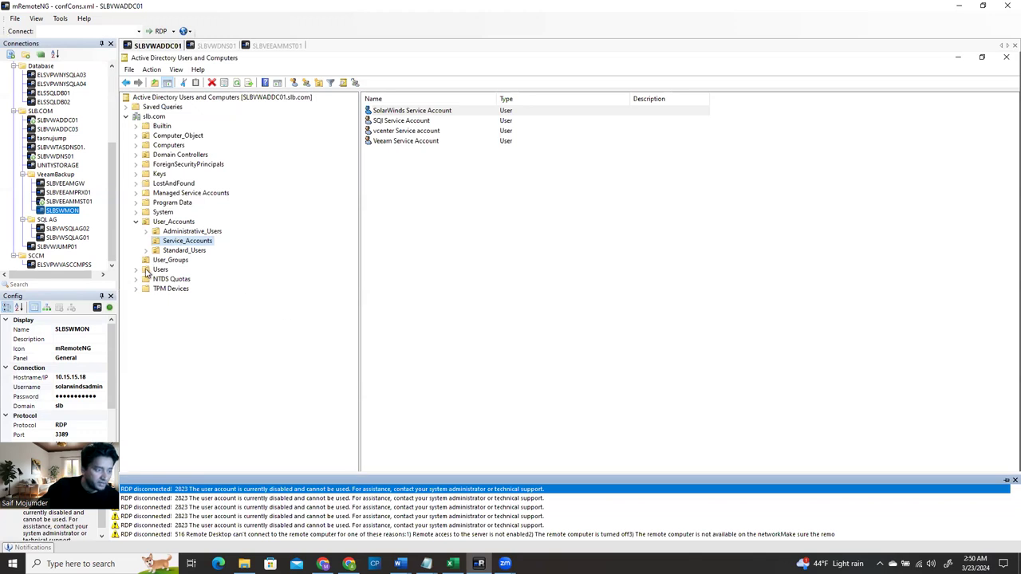
pyautogui.click(170, 260)
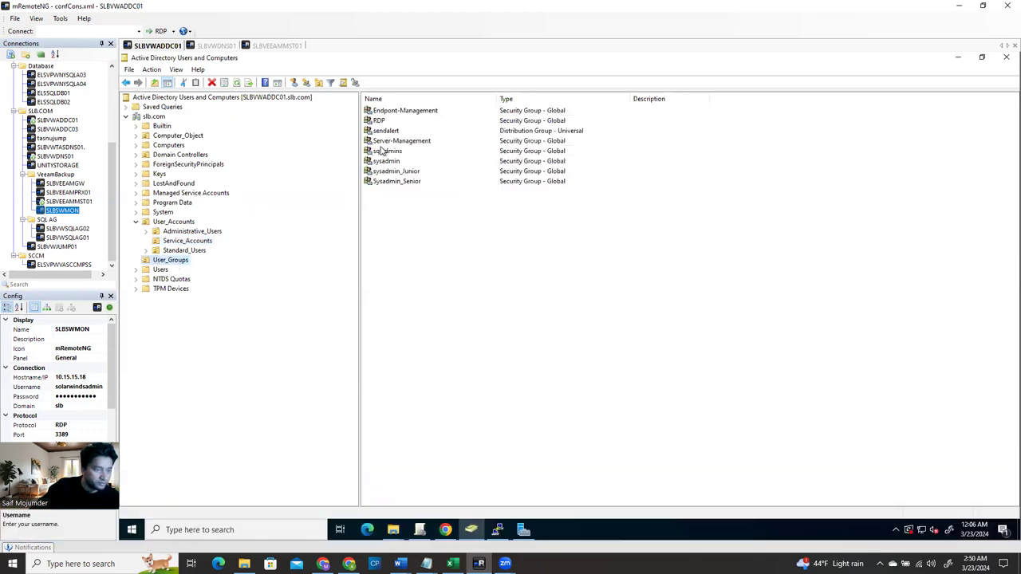
pyautogui.doubleClick(379, 120)
pyautogui.click(548, 186)
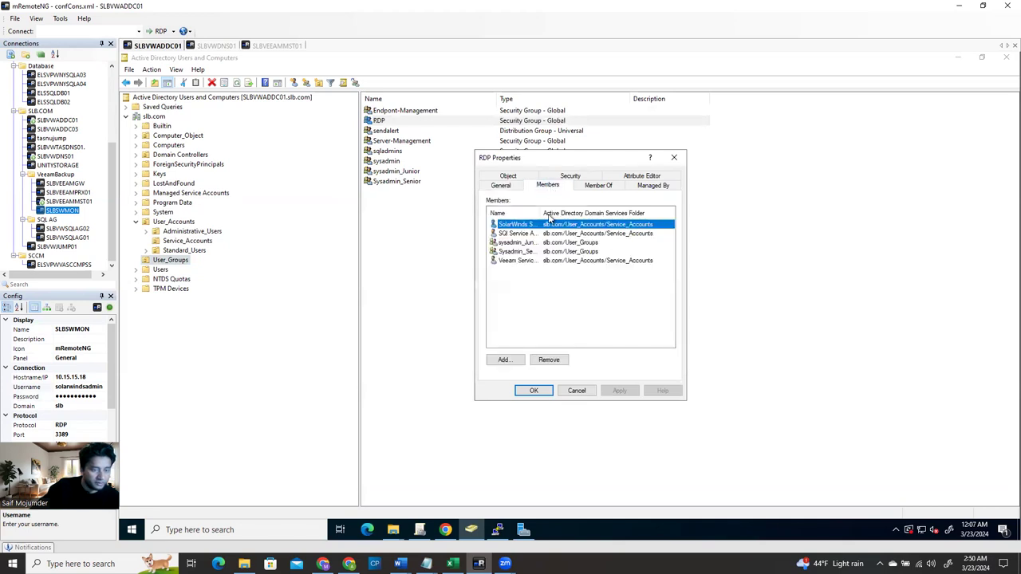
pyautogui.moveTo(542, 214); pyautogui.dragTo(600, 213)
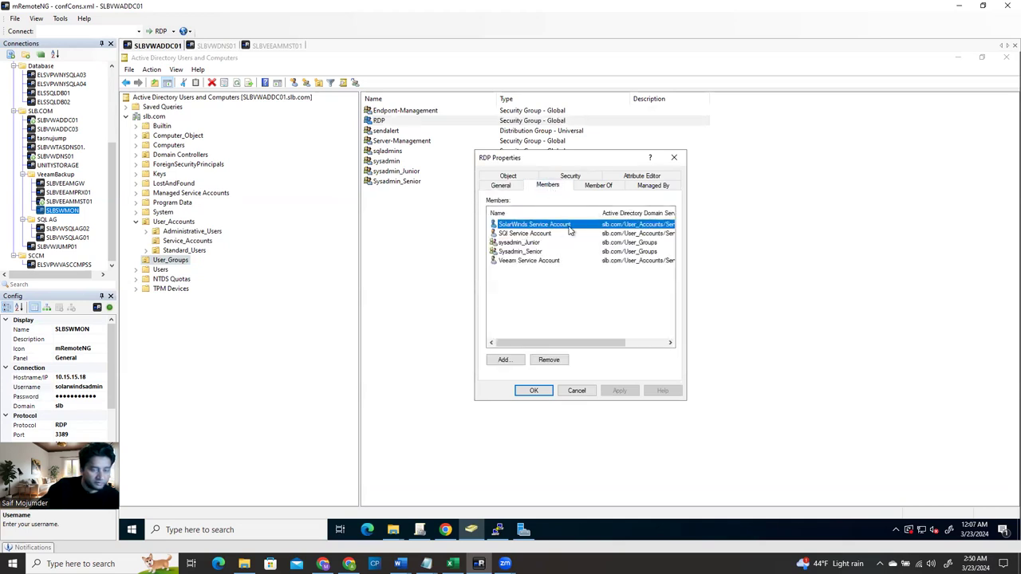
pyautogui.click(674, 155)
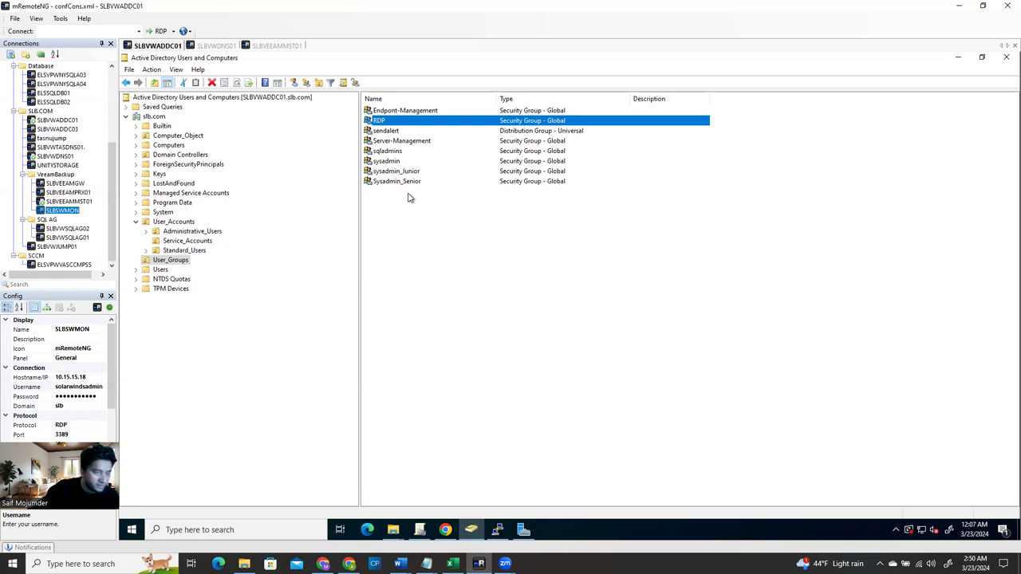
# Recheck the RDP group's members, including the SolarWinds Service Account, then close its properties
pyautogui.doubleClick(394, 121)
pyautogui.click(547, 187)
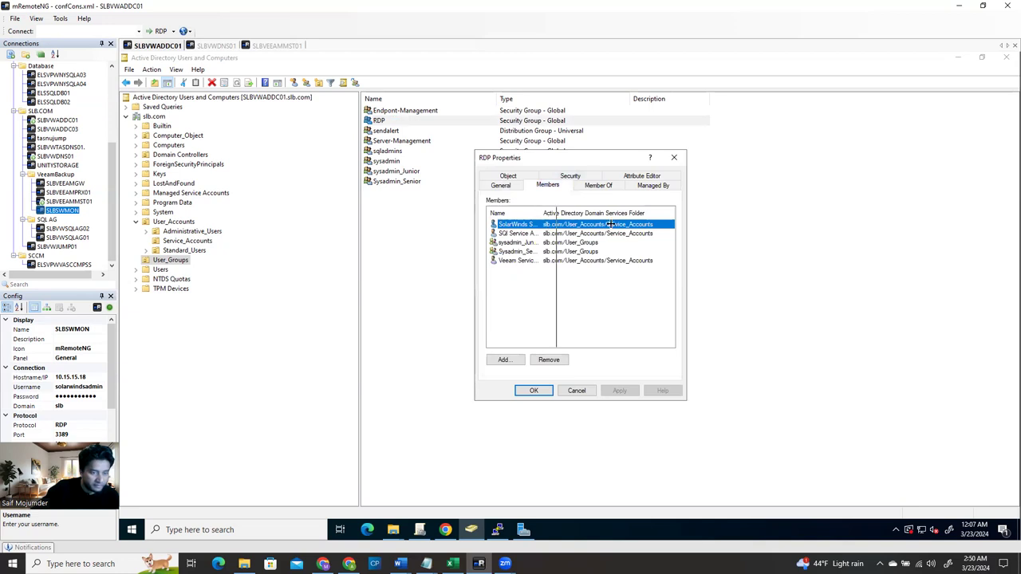
pyautogui.moveTo(610, 224); pyautogui.dragTo(610, 226)
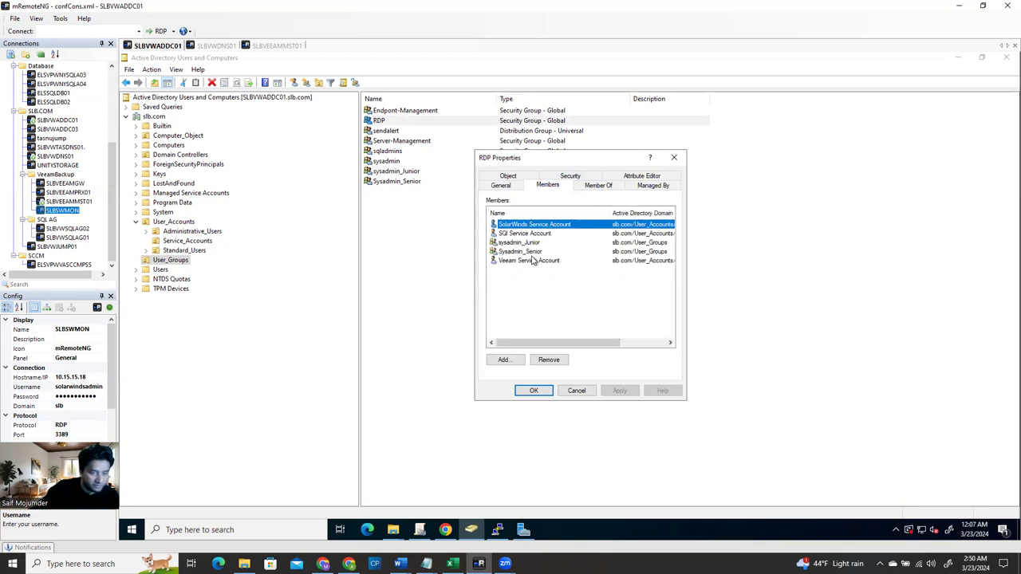
pyautogui.moveTo(597, 345)
pyautogui.mouseDown()
pyautogui.moveTo(655, 348)
pyautogui.moveTo(583, 349)
pyautogui.mouseUp()
pyautogui.click(674, 157)
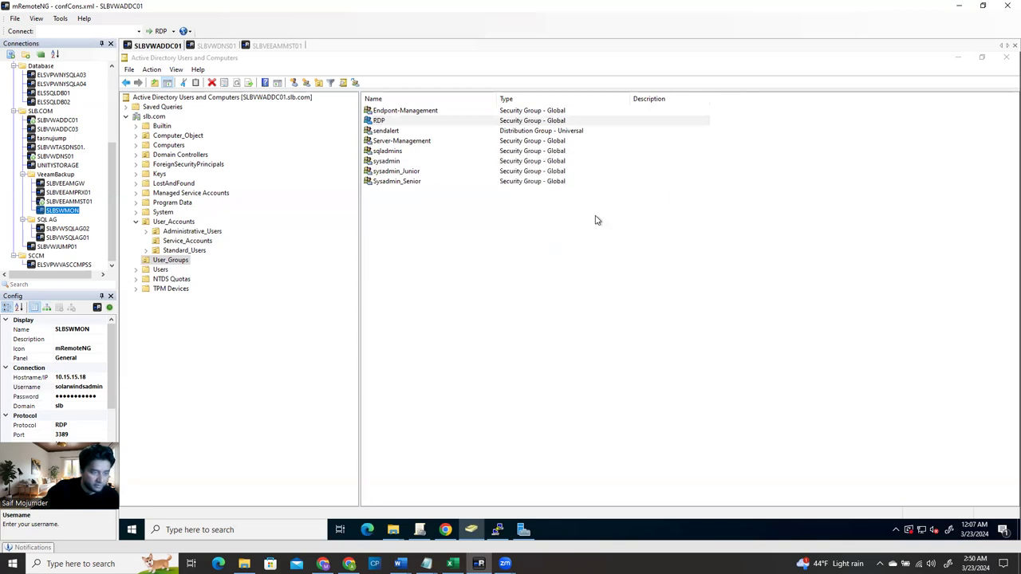
# Change SLBSWMON's connection username to the Veeam service account 'veeamsrv'
pyautogui.hotkey('alt', 'Tab')
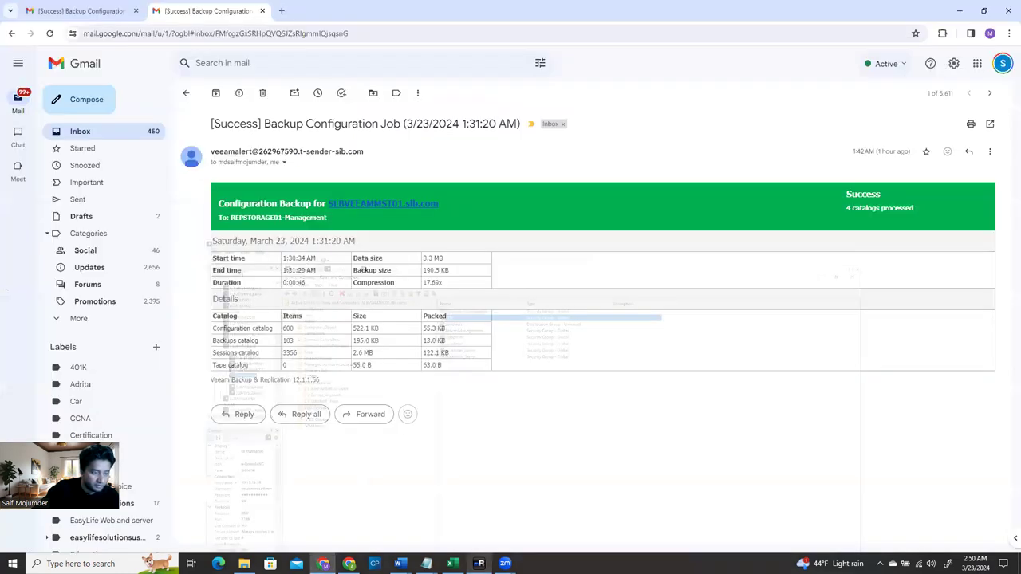
pyautogui.hotkey('alt', 'Tab')
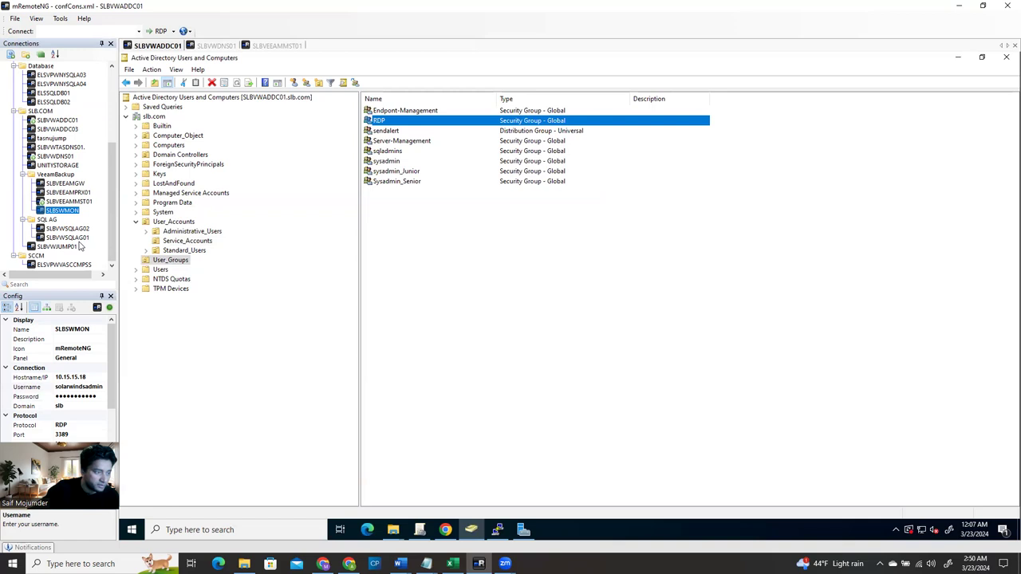
pyautogui.click(72, 201)
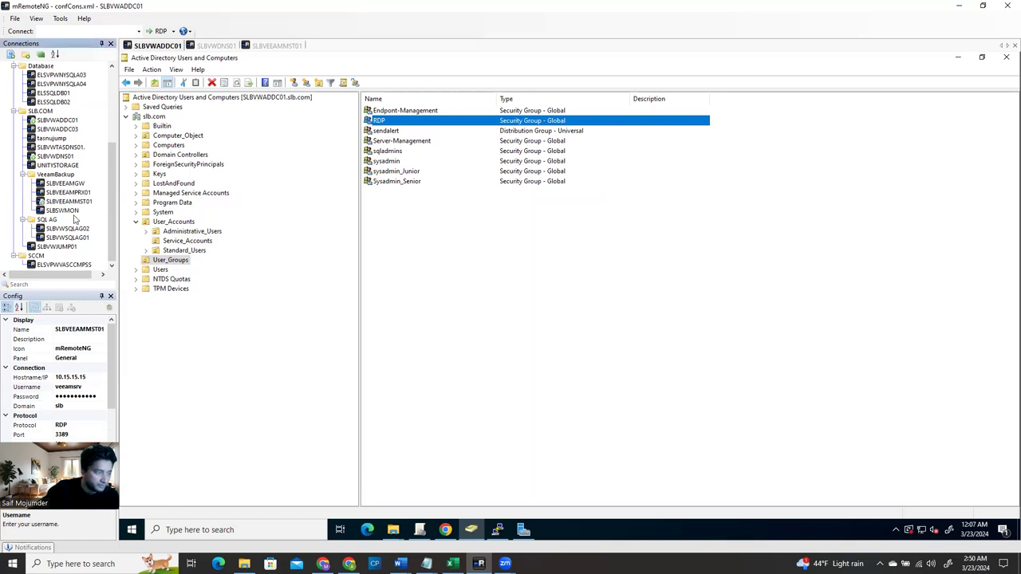
pyautogui.click(71, 210)
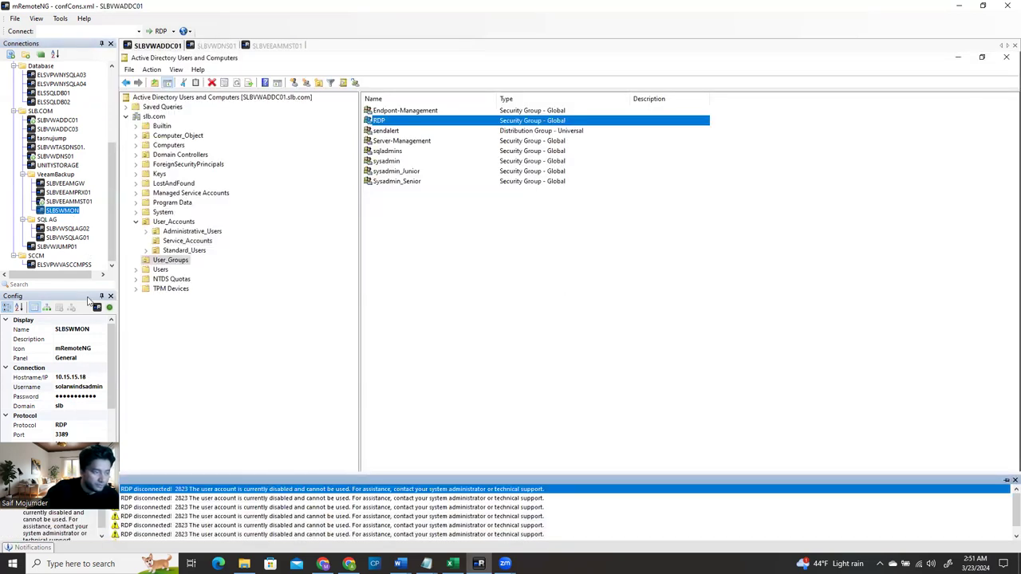
pyautogui.click(92, 391)
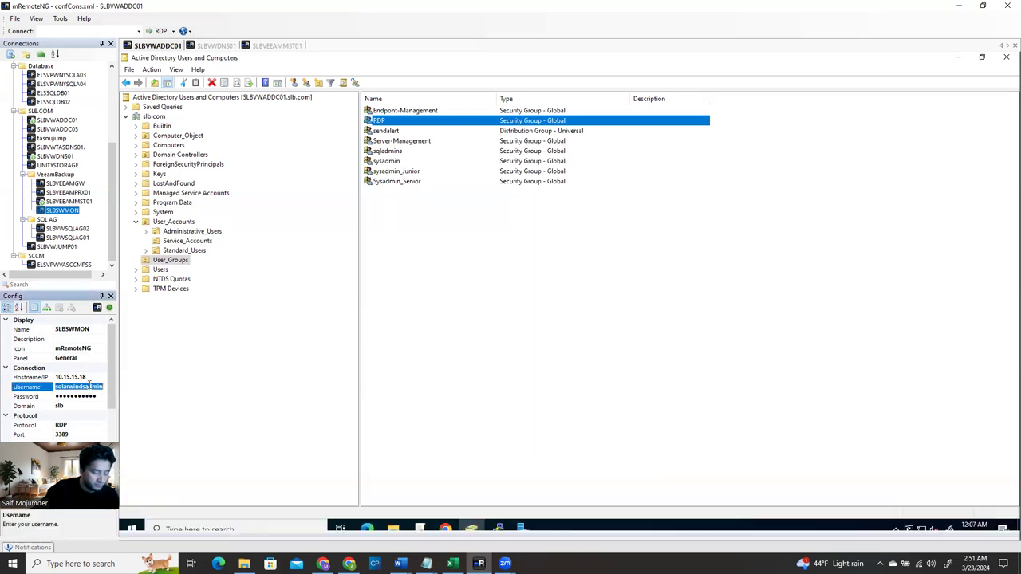
pyautogui.write('veeam')
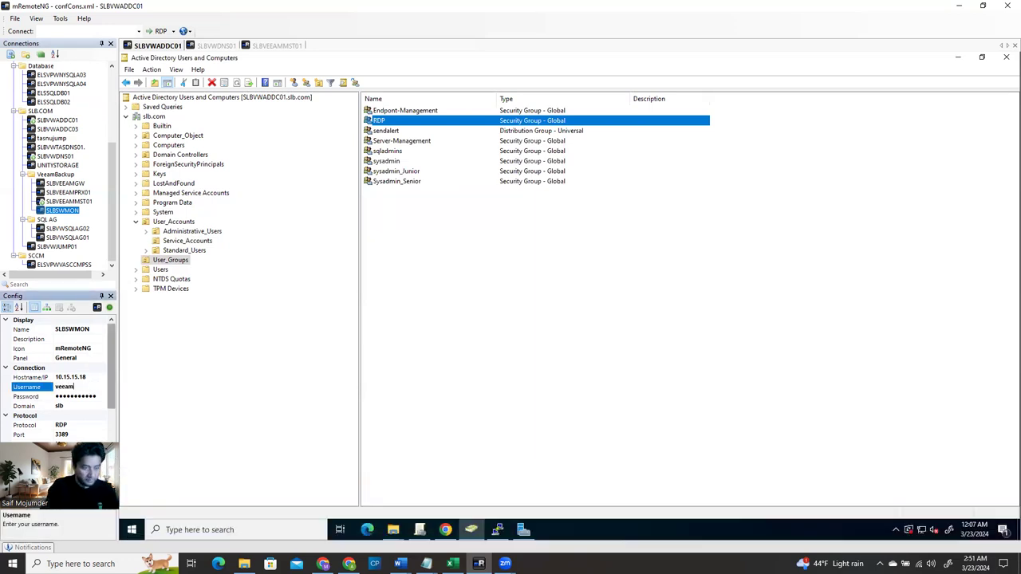
pyautogui.write('srv')
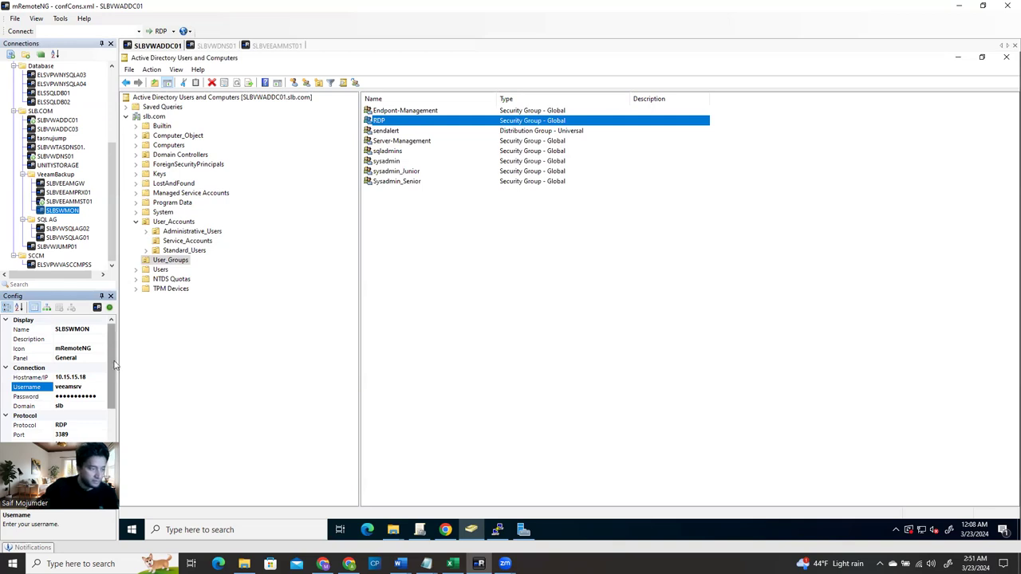
pyautogui.press('Return')
# Connect to SLBSWMON and launch Computer Management by searching 'computer' on the remote server
pyautogui.doubleClick(68, 211)
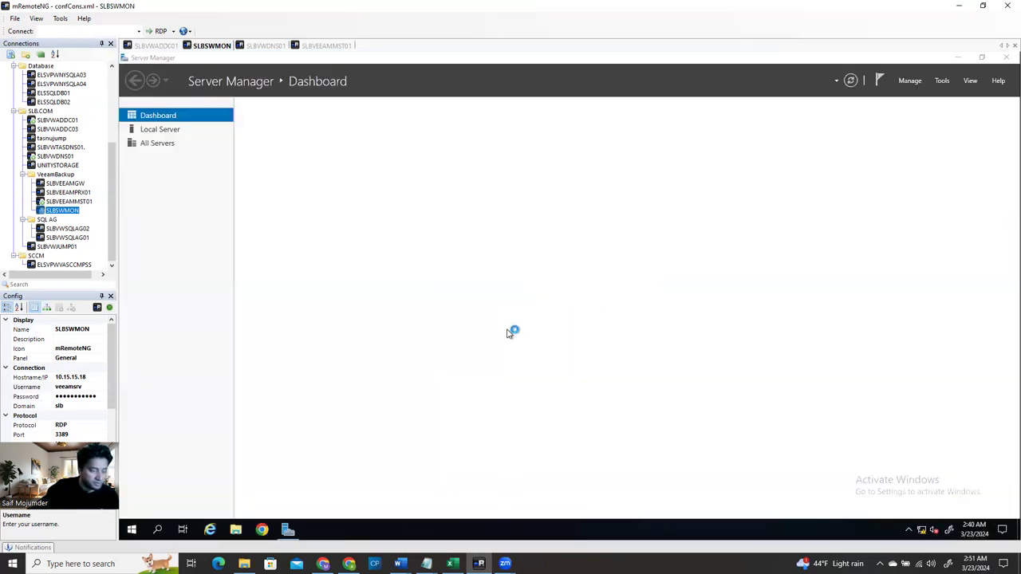
pyautogui.click(134, 533)
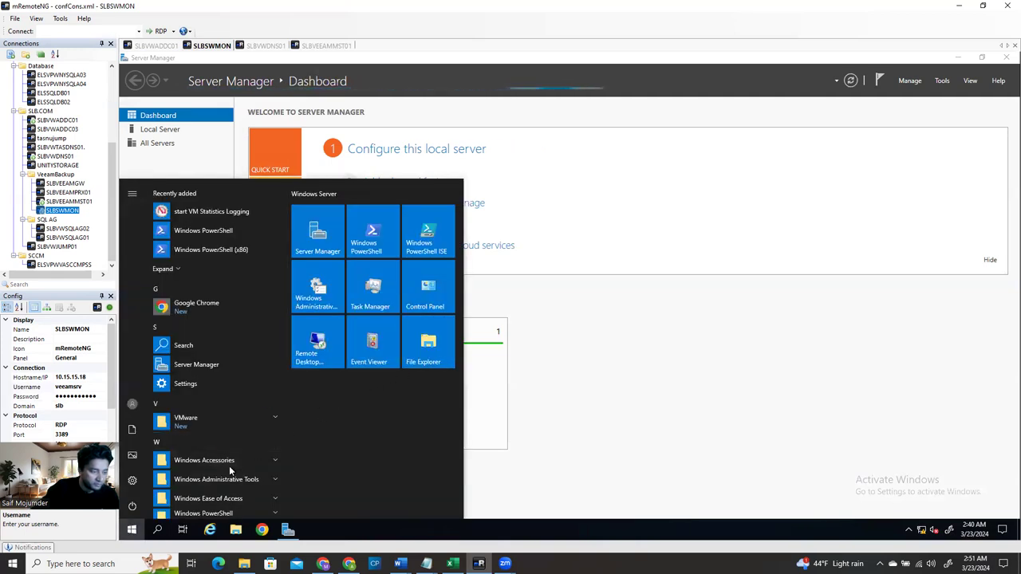
pyautogui.click(157, 530)
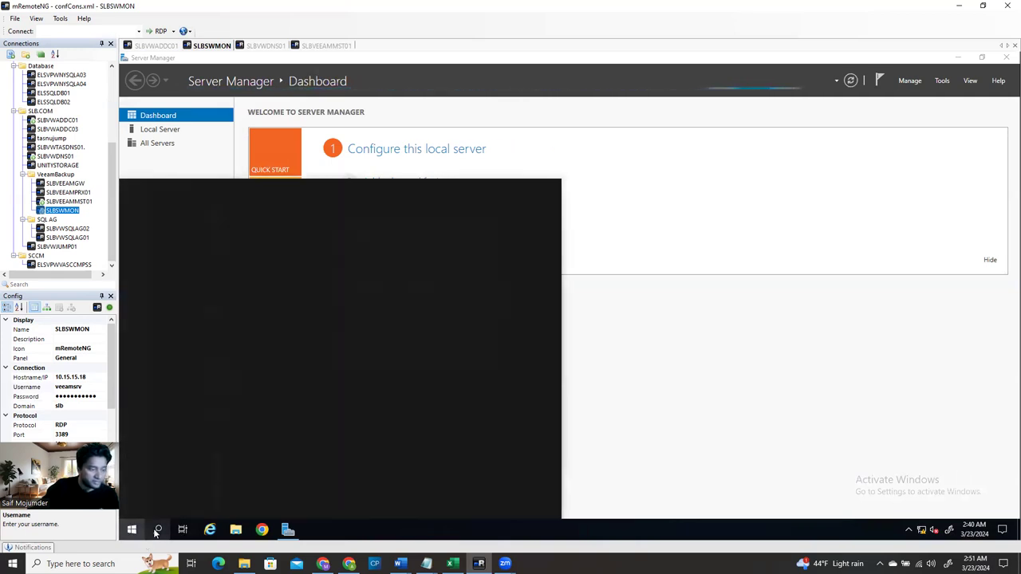
pyautogui.write('computer')
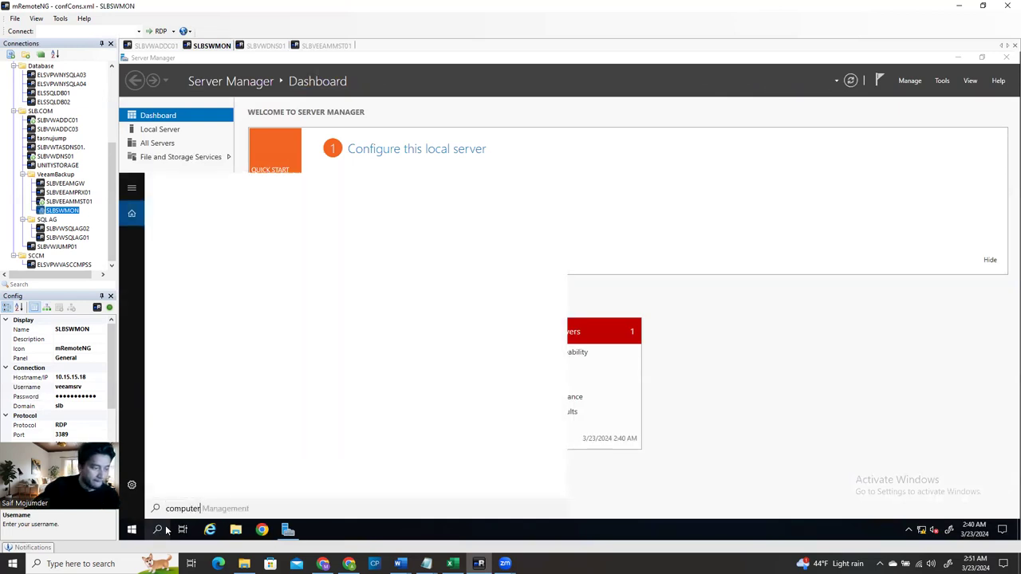
pyautogui.press('Escape')
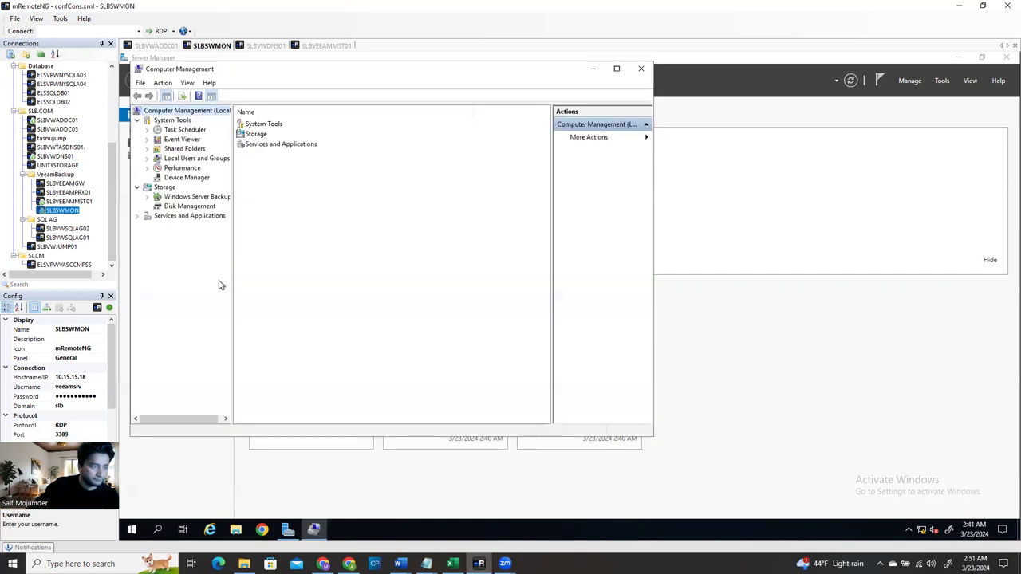
# Open the Administrators group's properties under Local Users and Groups > Groups
pyautogui.click(180, 158)
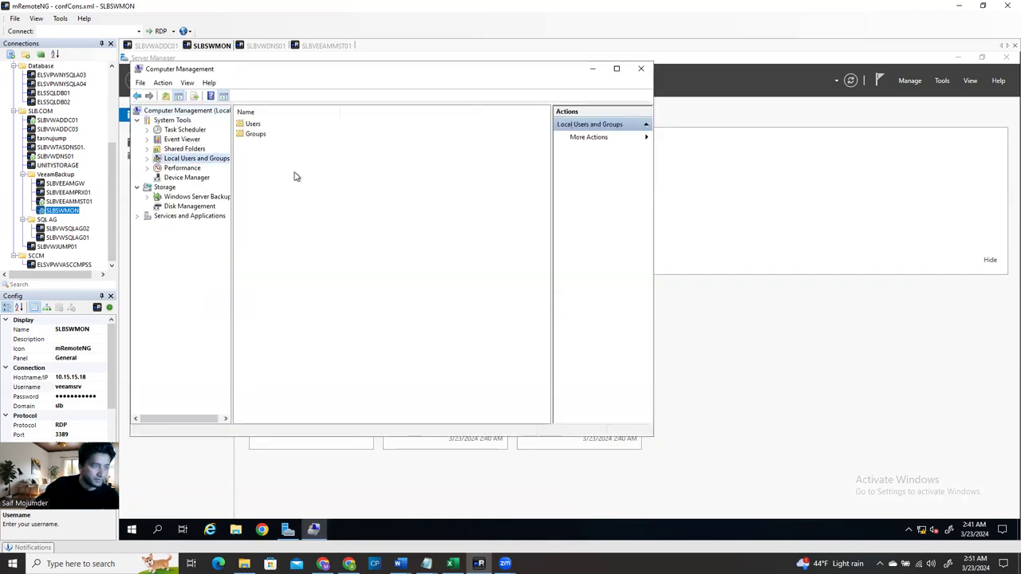
pyautogui.click(254, 125)
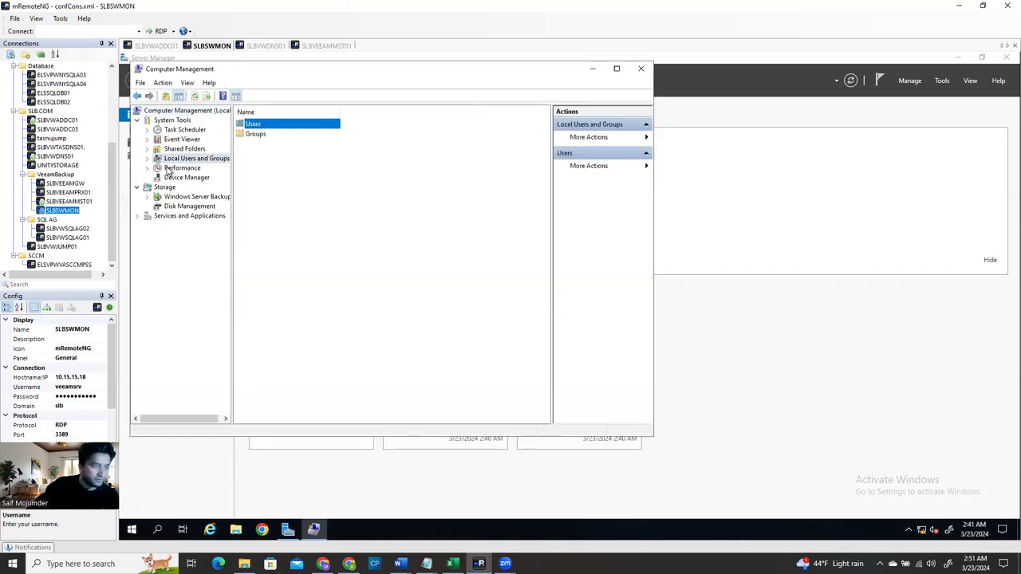
pyautogui.click(147, 159)
pyautogui.click(184, 177)
pyautogui.doubleClick(275, 134)
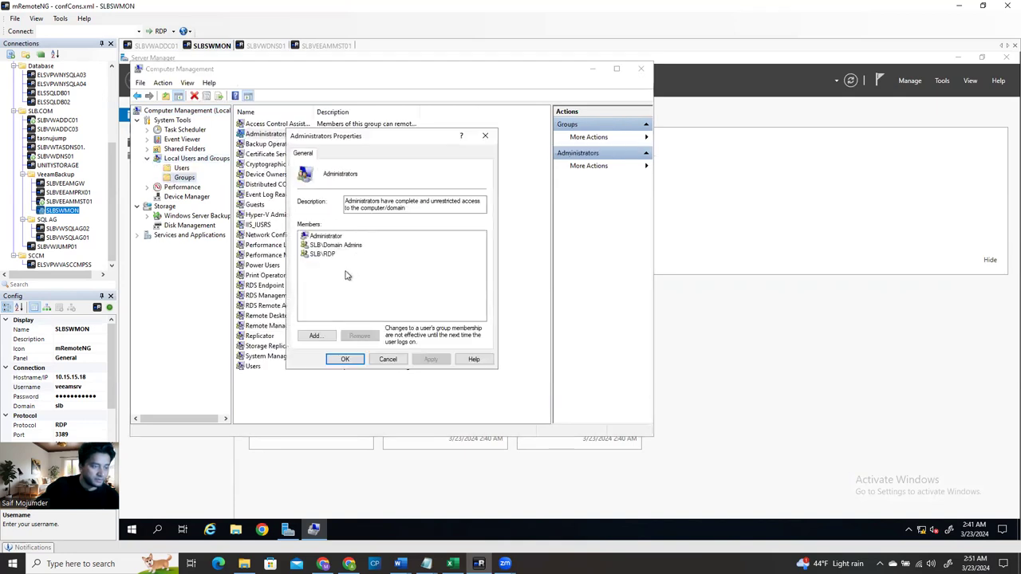
pyautogui.click(332, 256)
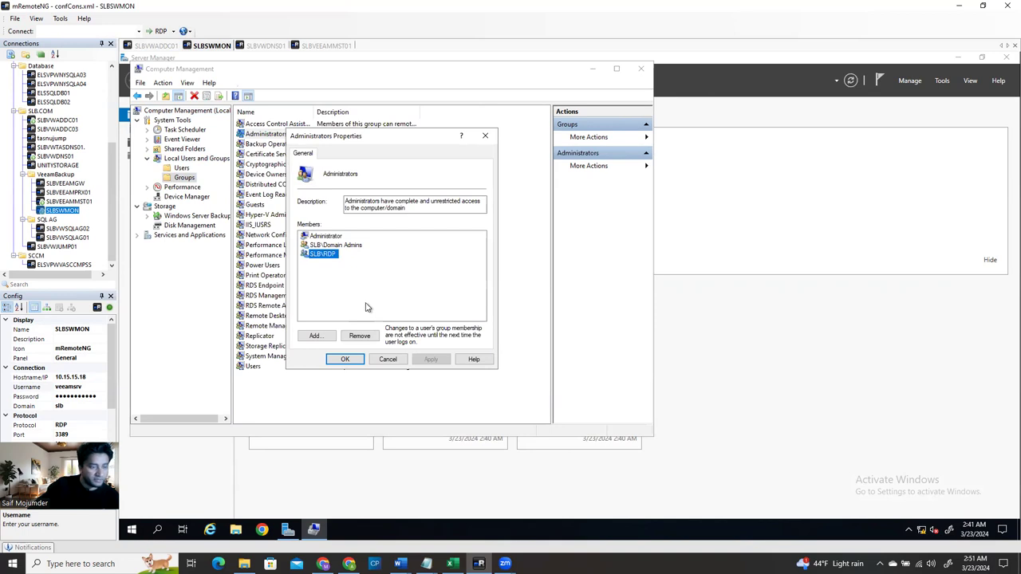
# Add the SolarWinds admin domain account to Administrators, apply, and close Computer Management
pyautogui.click(316, 336)
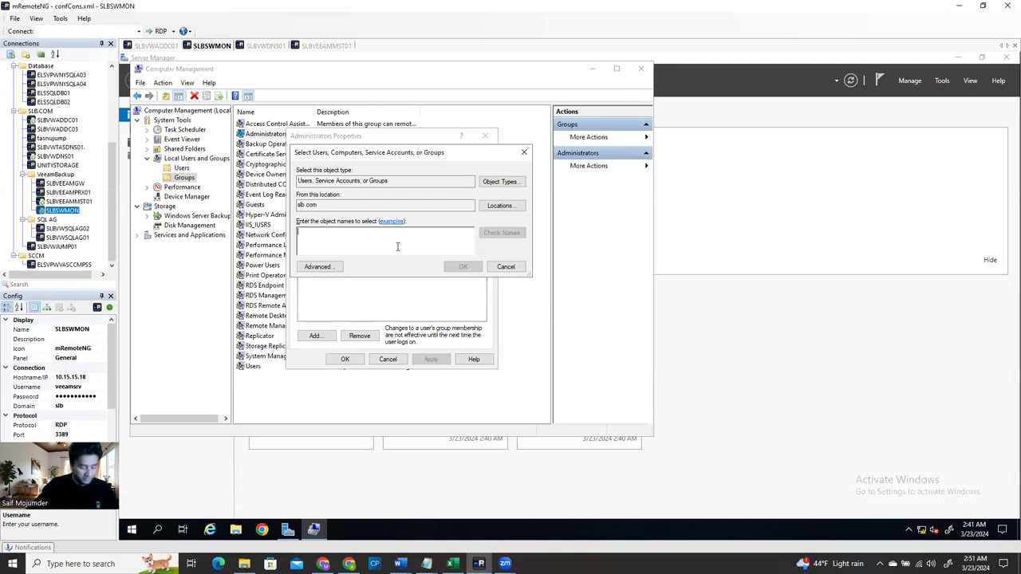
pyautogui.write('arwindsadmin')
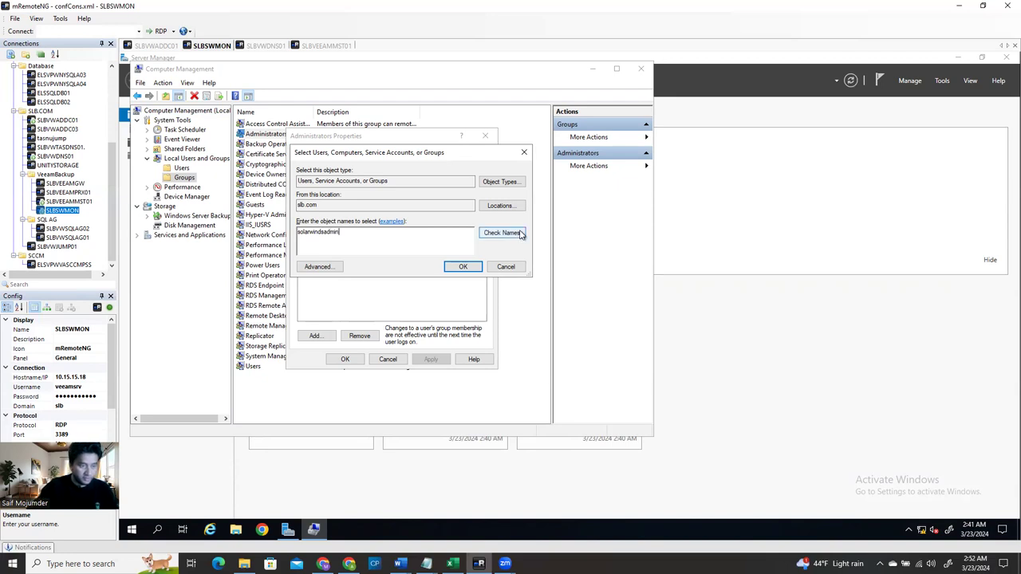
pyautogui.click(501, 233)
pyautogui.click(462, 266)
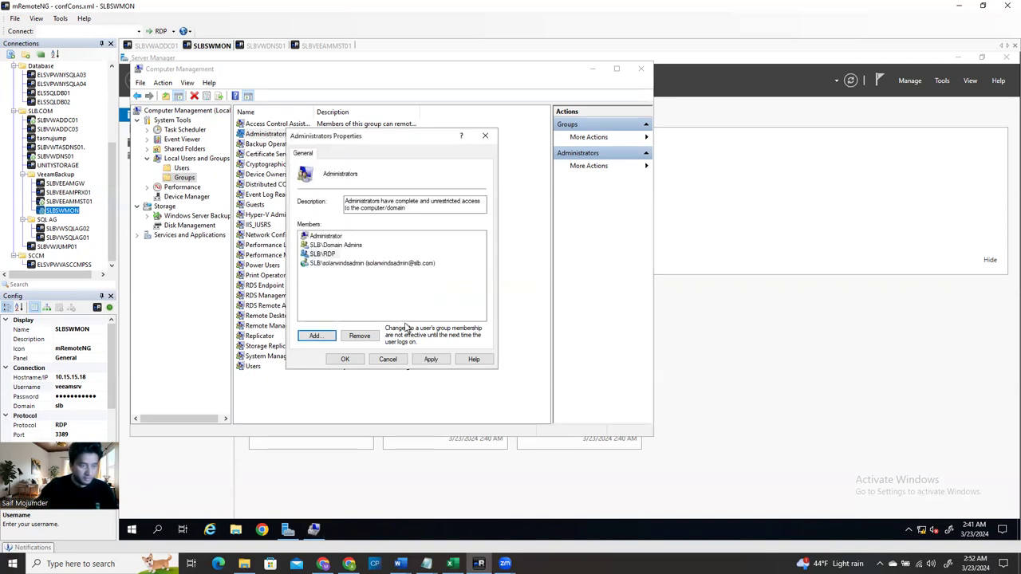
pyautogui.click(431, 359)
pyautogui.click(344, 359)
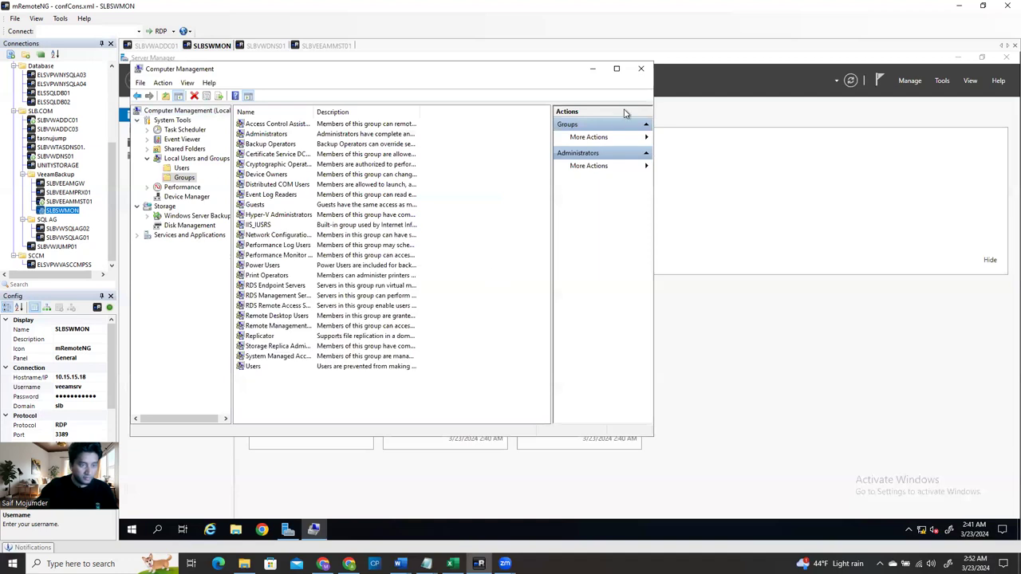
pyautogui.click(640, 69)
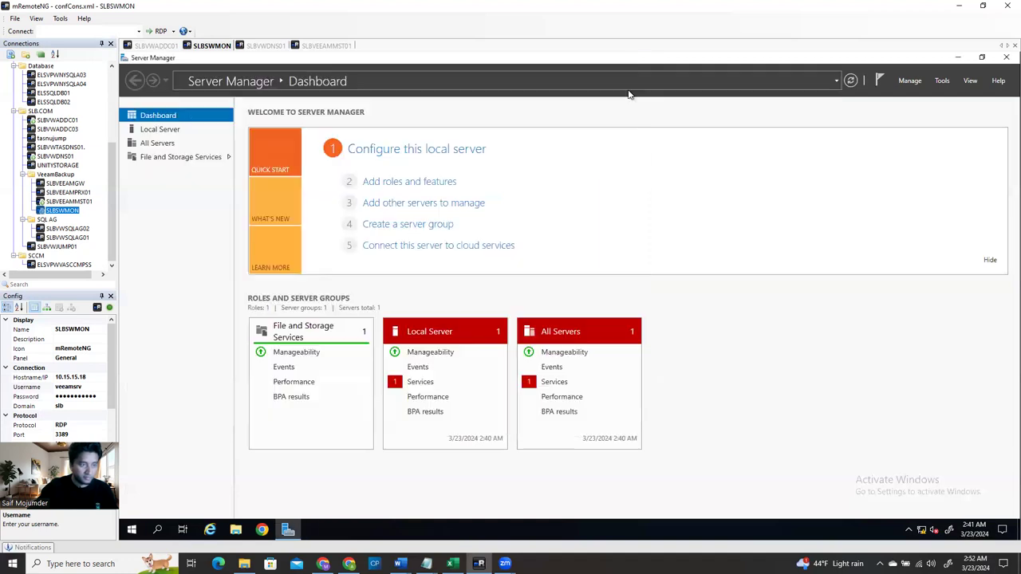
# Sign out of the SLBSWMON remote session
pyautogui.click(132, 530)
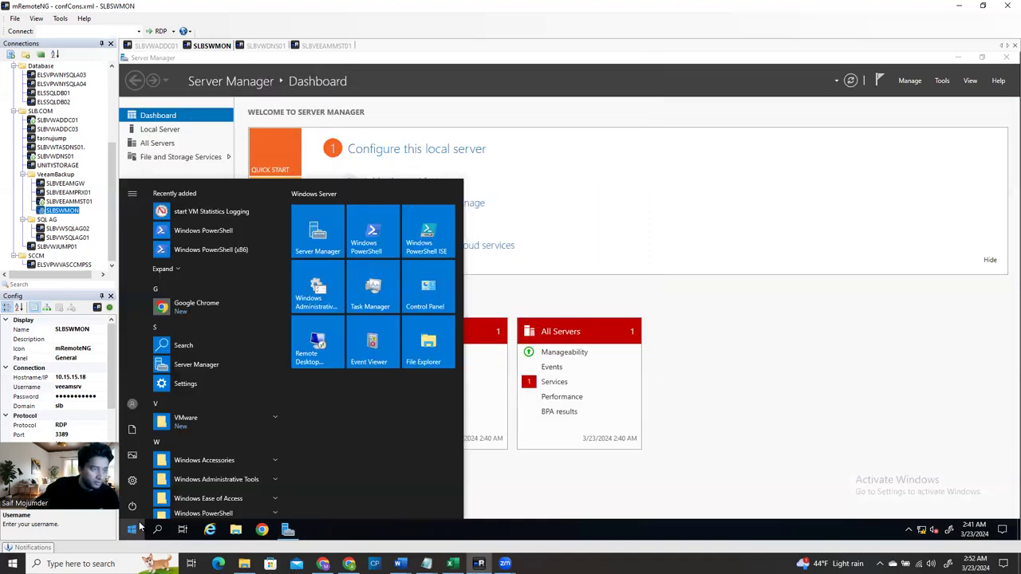
pyautogui.click(137, 402)
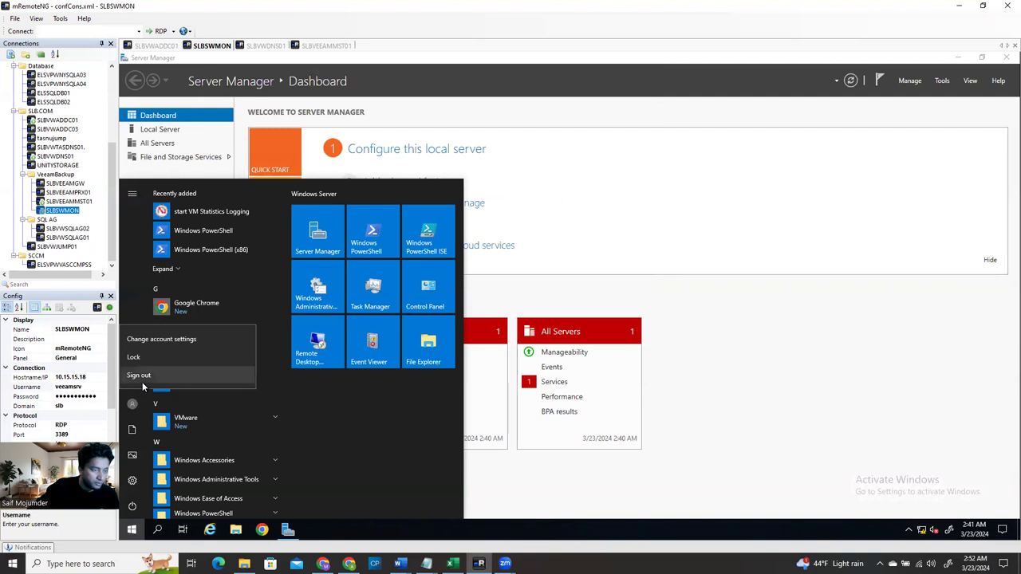
pyautogui.click(142, 382)
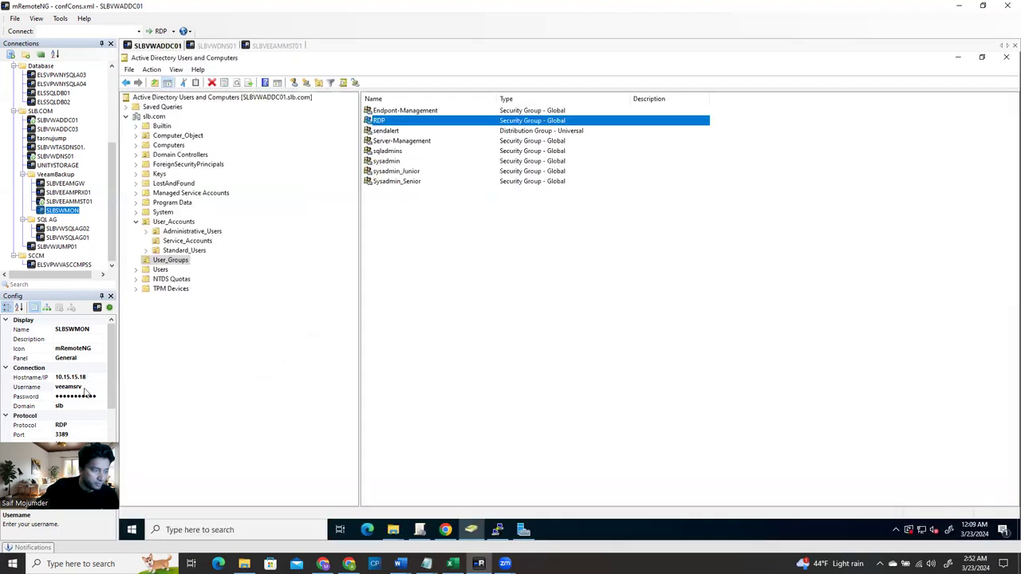
# Restore SLBSWMON's username to 'solarwindsadmin', dismiss the connection errors, and show Service_Accounts
pyautogui.click(87, 387)
pyautogui.click(87, 387)
pyautogui.write('sola')
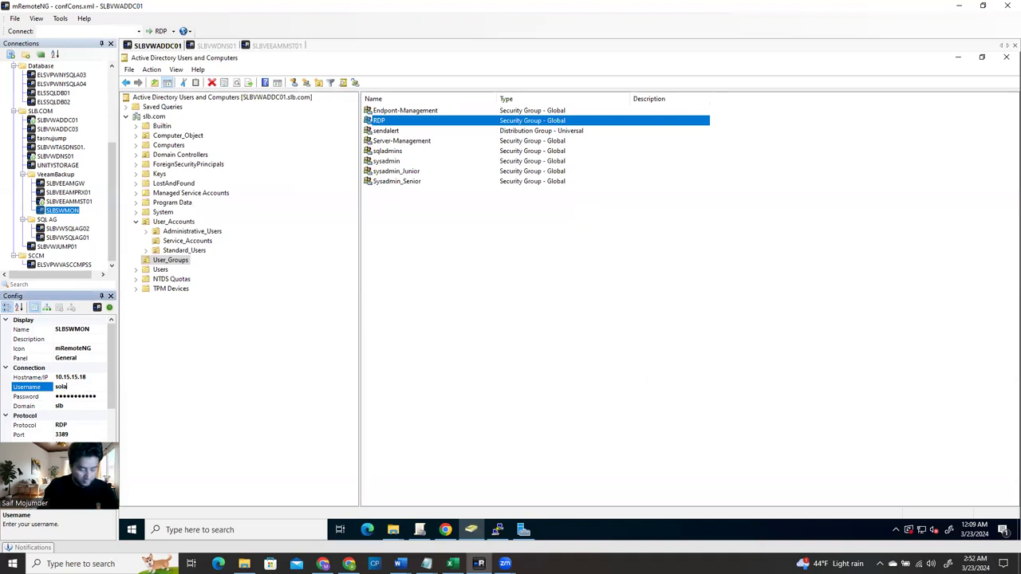
pyautogui.write('rwinds')
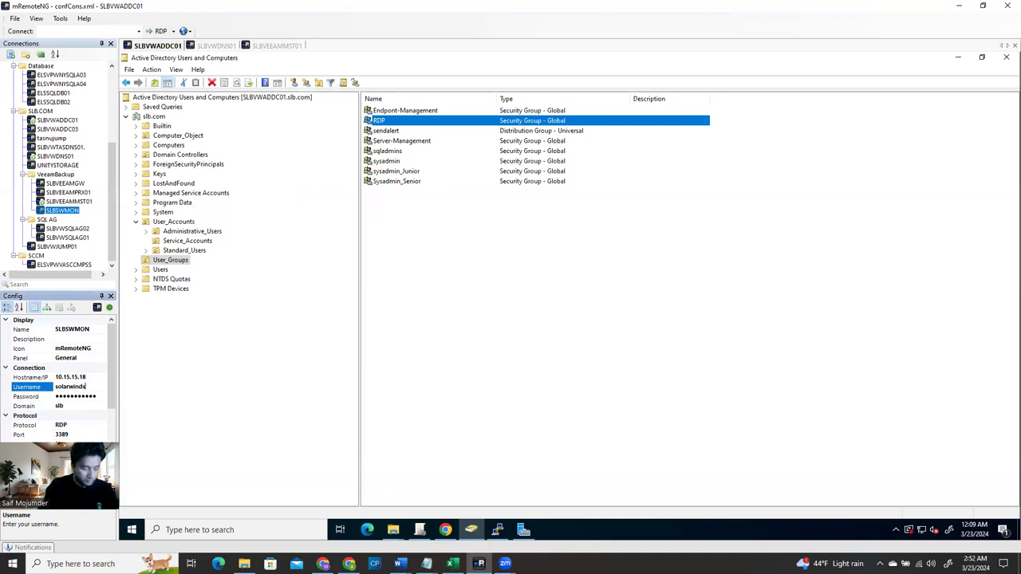
pyautogui.write('admin')
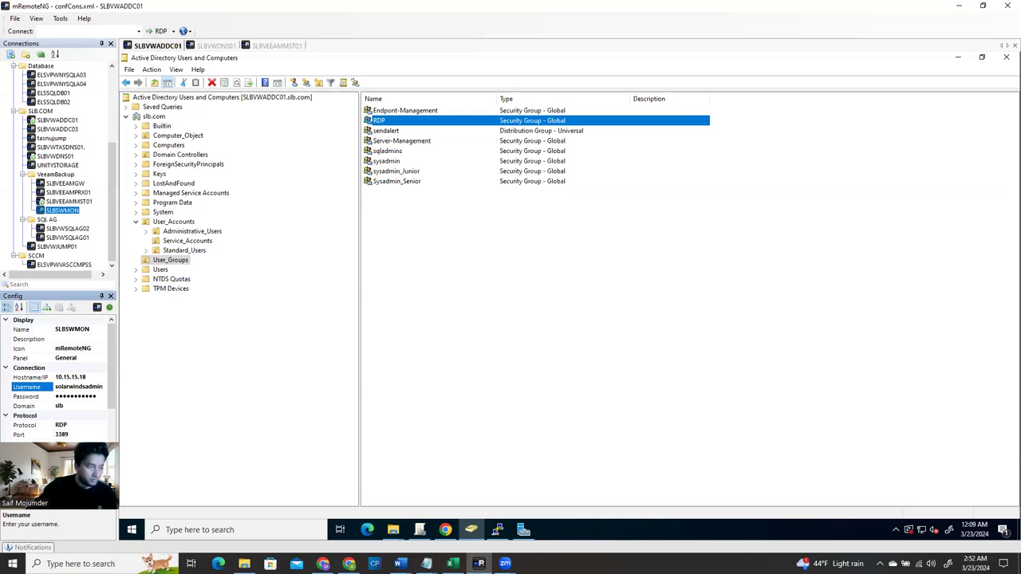
pyautogui.click(176, 373)
pyautogui.click(66, 211)
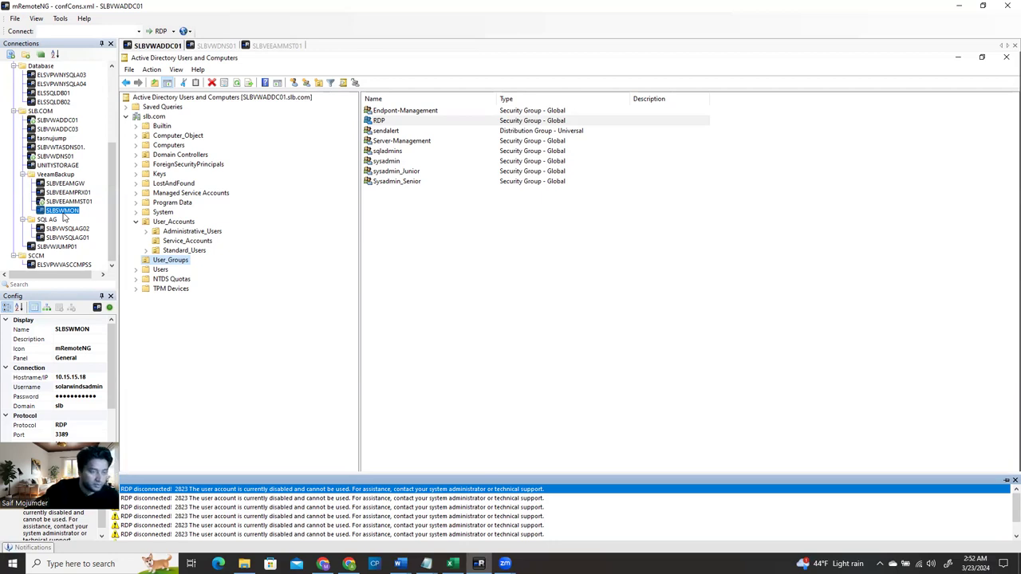
pyautogui.click(463, 305)
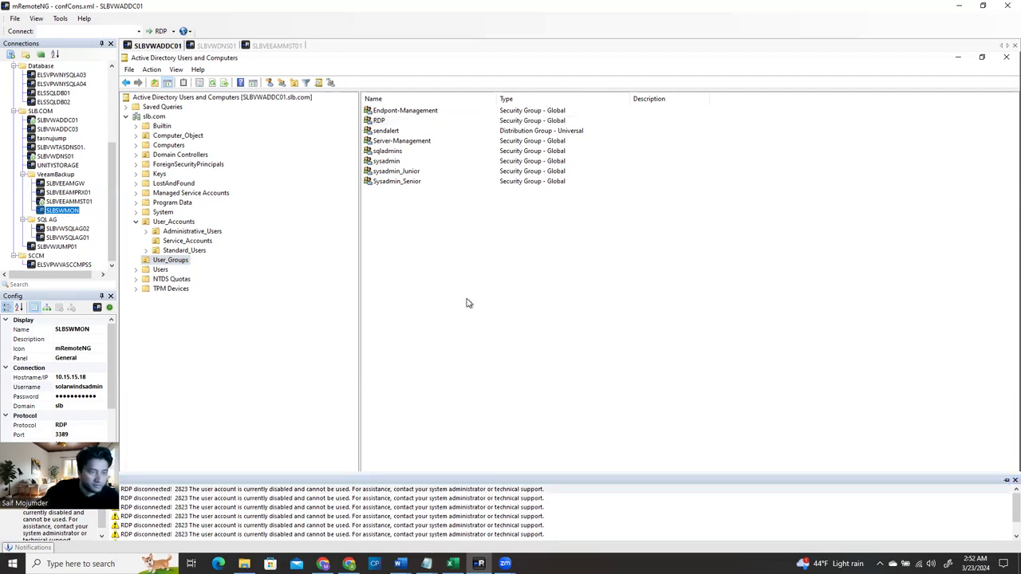
pyautogui.click(189, 242)
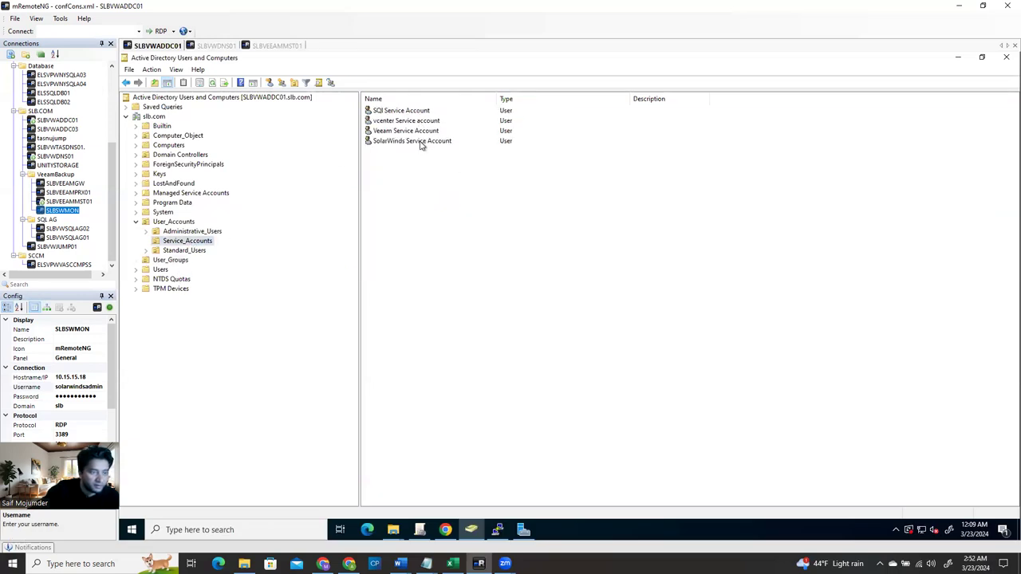
# Disable the SolarWinds Service Account and acknowledge the confirmation
pyautogui.click(421, 142)
pyautogui.rightClick(421, 145)
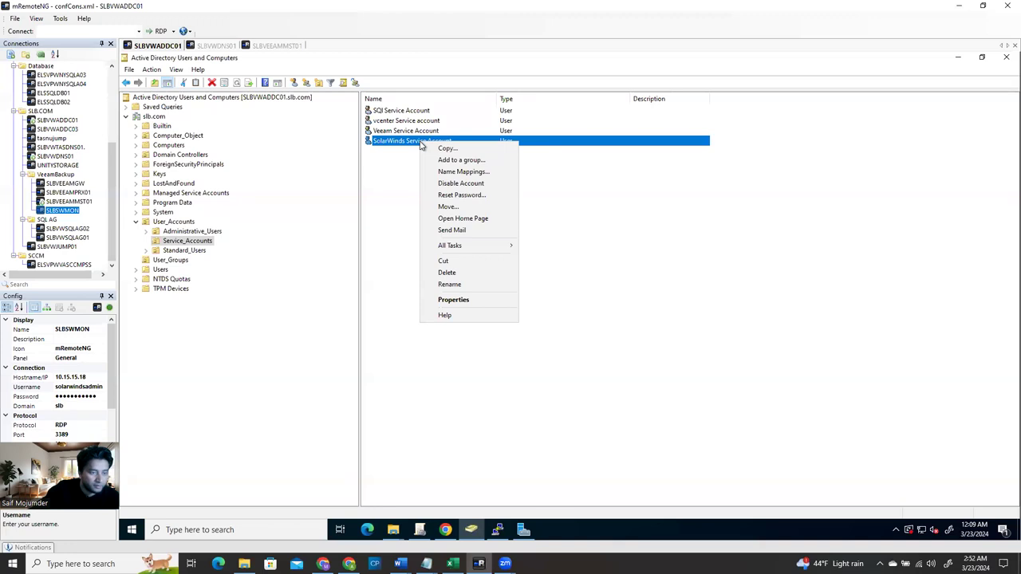
pyautogui.click(476, 189)
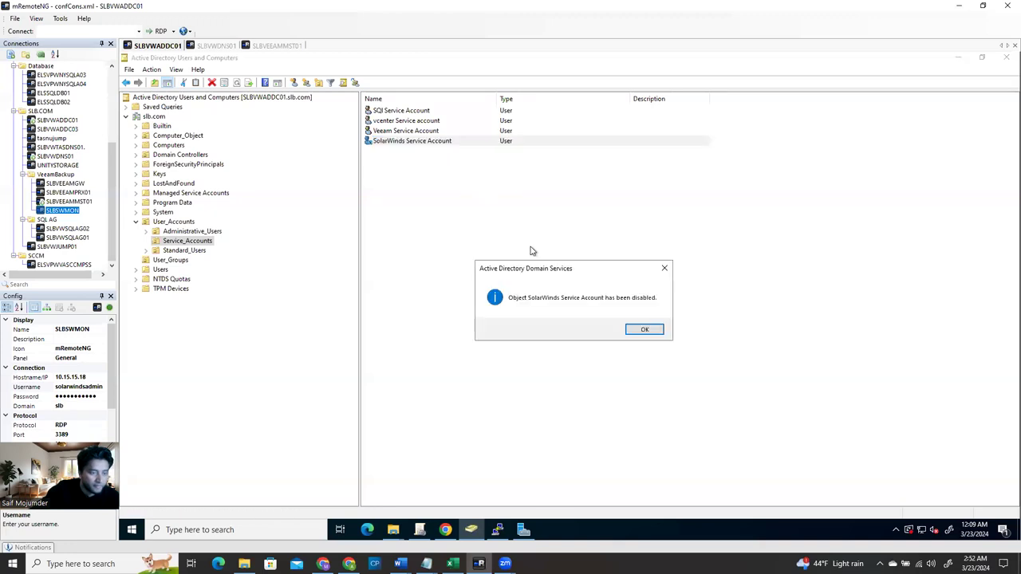
pyautogui.click(641, 329)
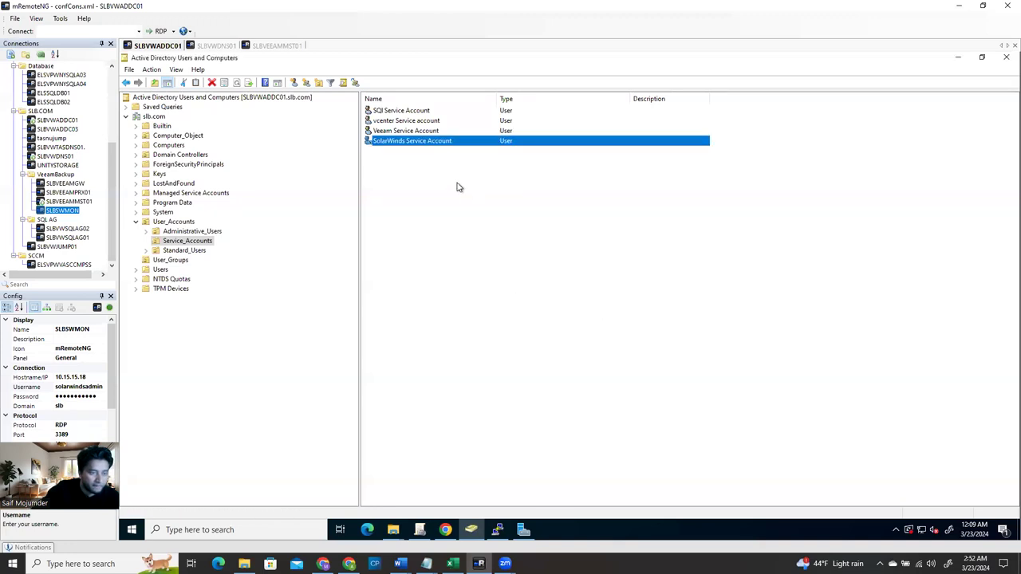
# Re-enable the SolarWinds Service Account, then bring up its Reset Password dialog
pyautogui.rightClick(435, 146)
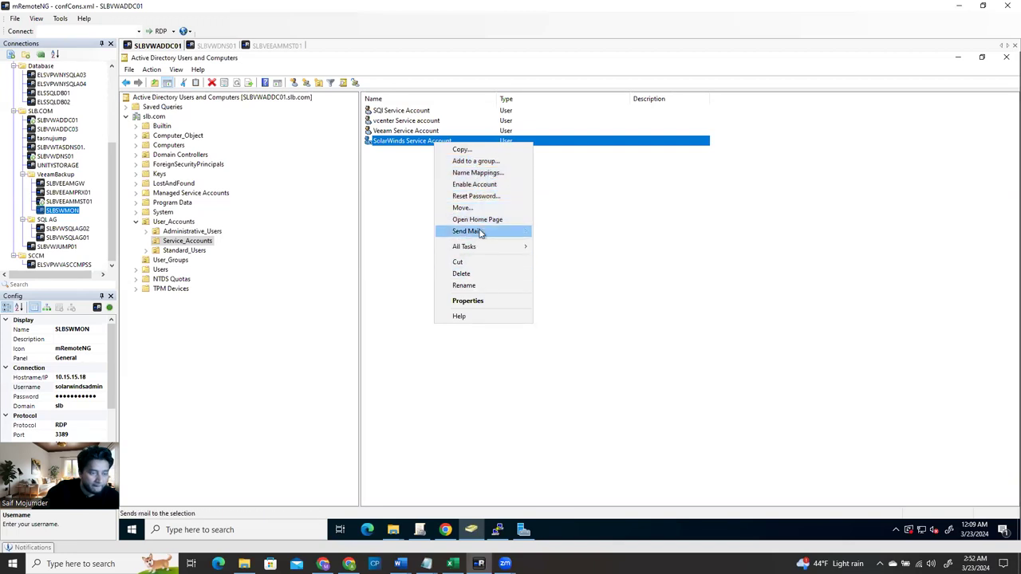
pyautogui.click(477, 184)
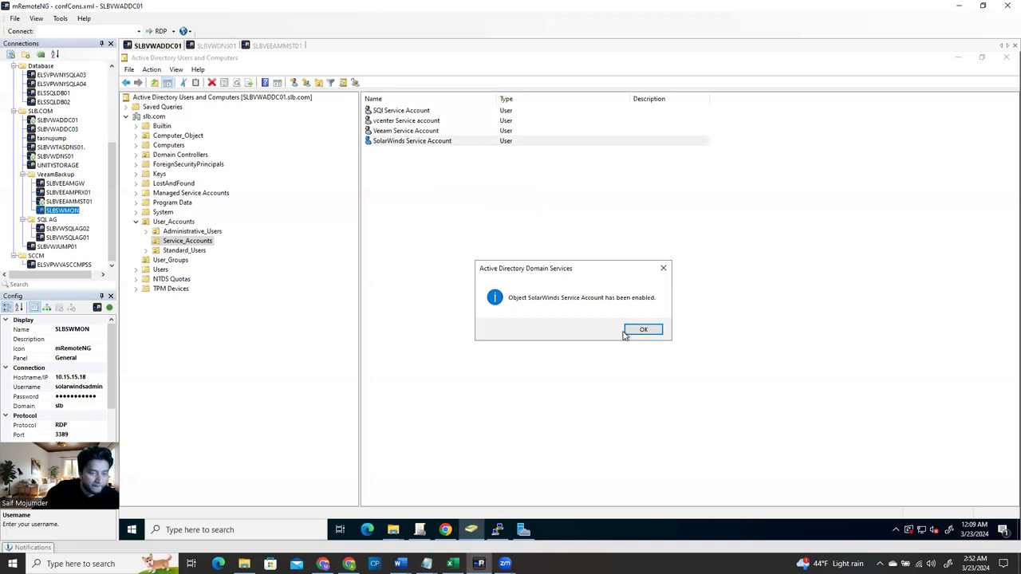
pyautogui.click(631, 332)
pyautogui.rightClick(408, 142)
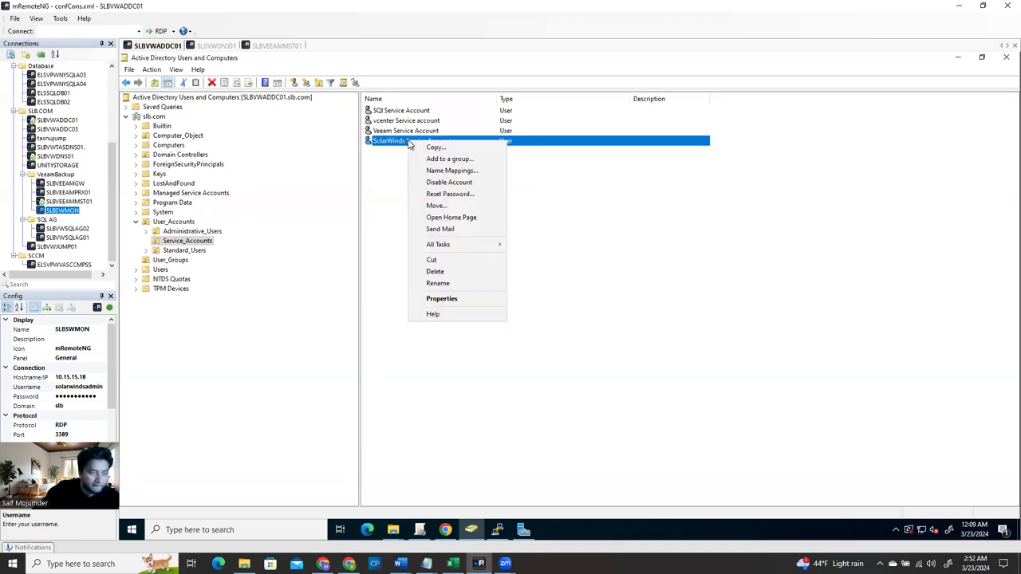
pyautogui.click(450, 195)
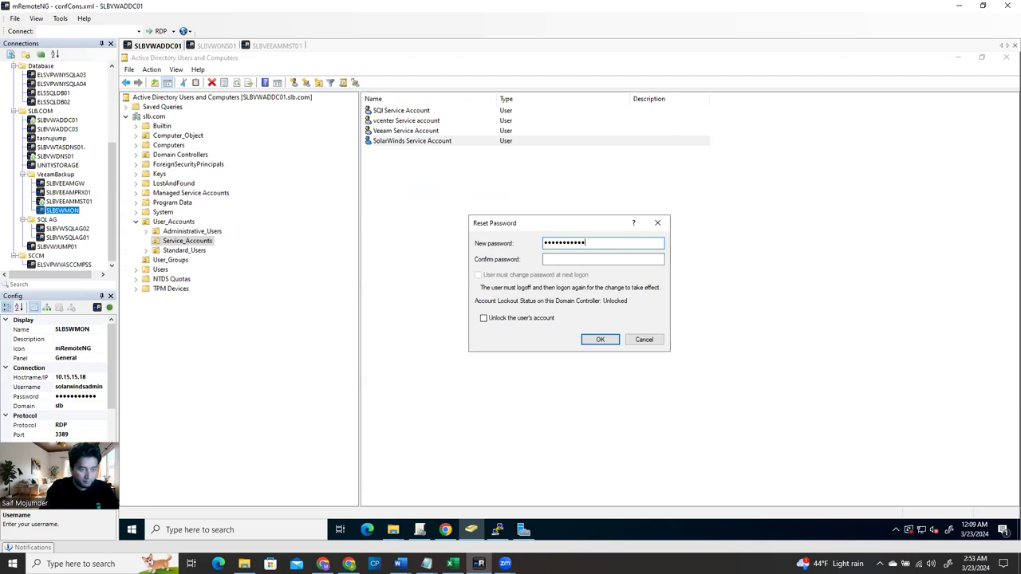
# Confirm the new password, apply and acknowledge the reset, then check SLBSWMON's saved username
pyautogui.click(602, 259)
pyautogui.write('•••')
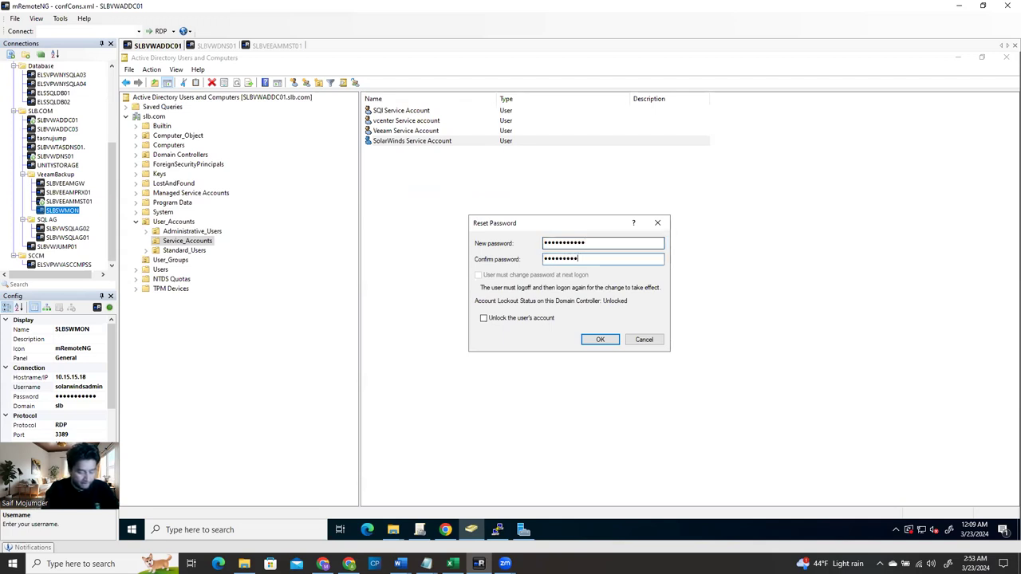
pyautogui.click(599, 339)
pyautogui.click(647, 330)
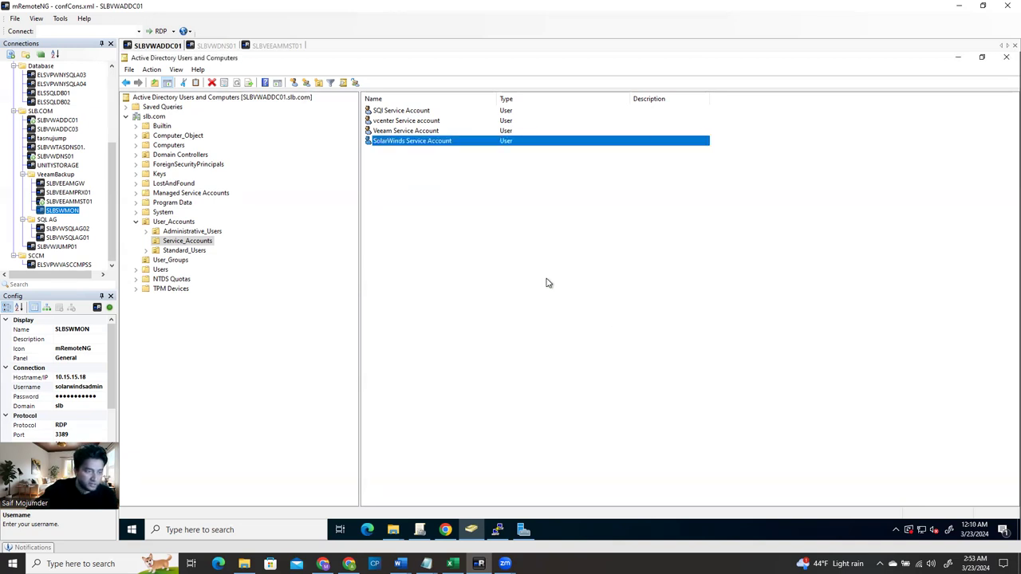
pyautogui.click(92, 388)
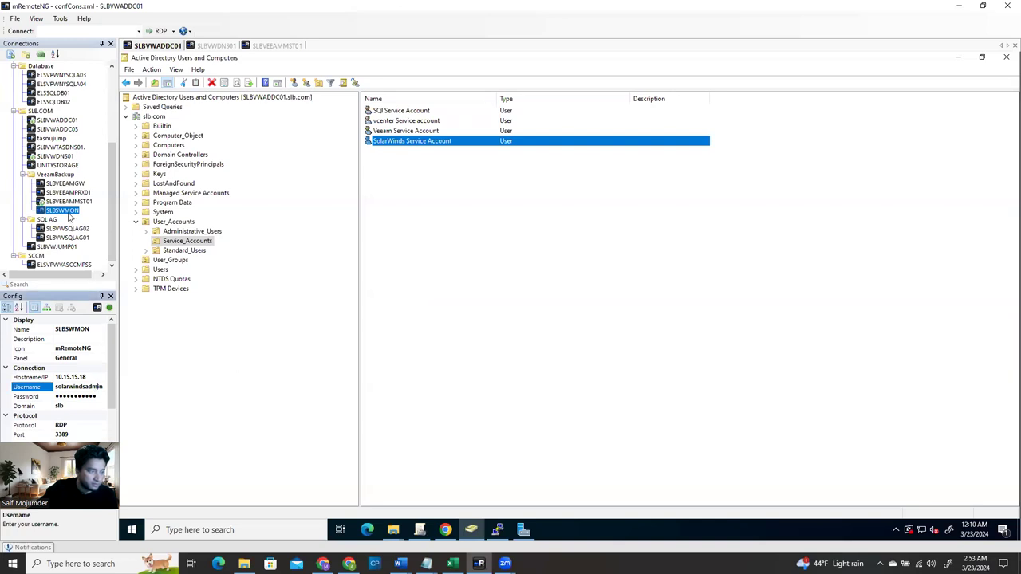
# Connect to SLBSWMON, switch to SLBVWADDC01 and back, then close Server Manager
pyautogui.doubleClick(69, 213)
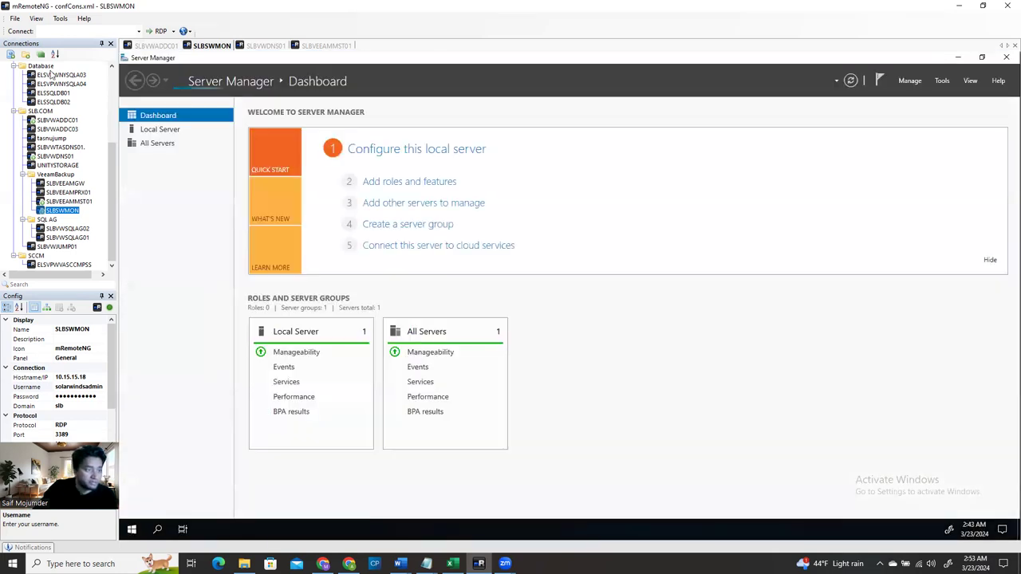
pyautogui.click(160, 45)
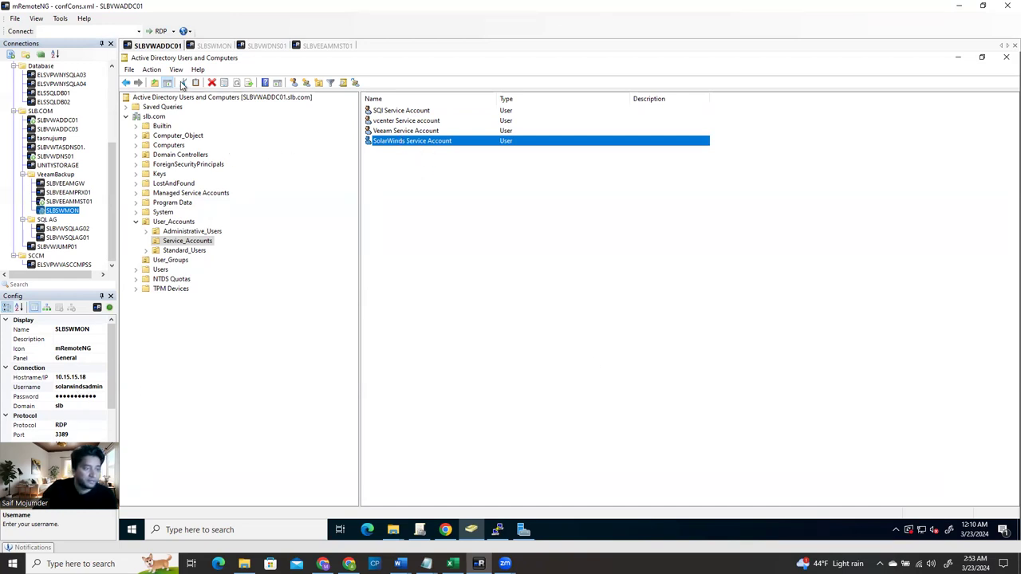
pyautogui.click(213, 46)
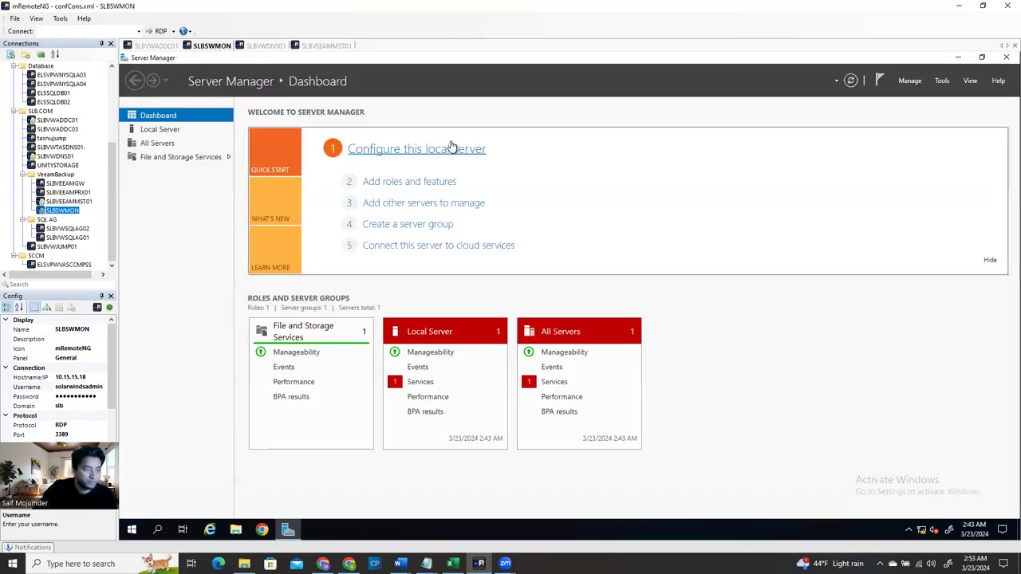
pyautogui.click(1003, 65)
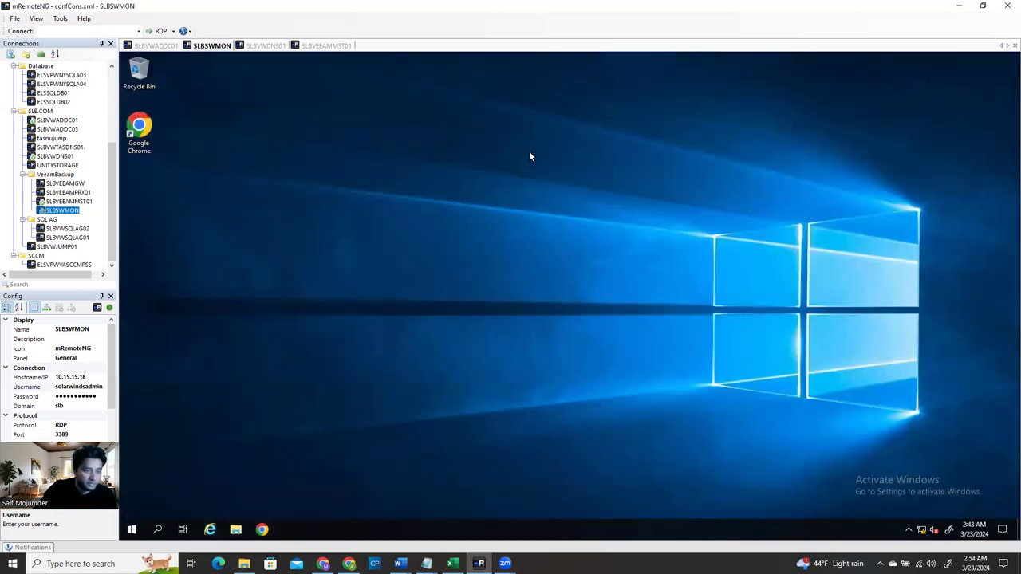
# Browse in File Explorer to C: > Users > the user profile's Downloads folder
pyautogui.press('super+e')
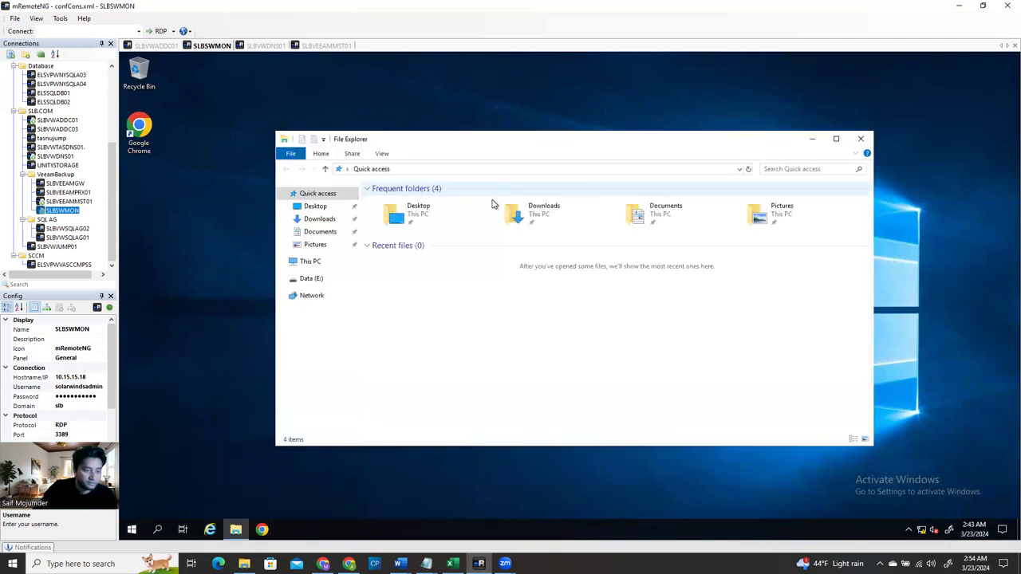
pyautogui.click(313, 263)
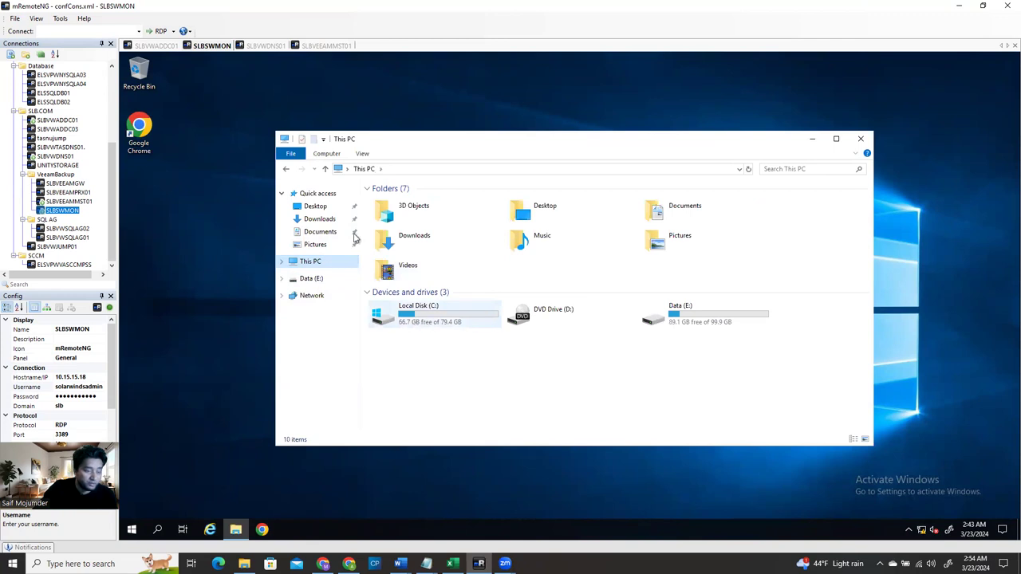
pyautogui.click(414, 320)
pyautogui.doubleClick(415, 320)
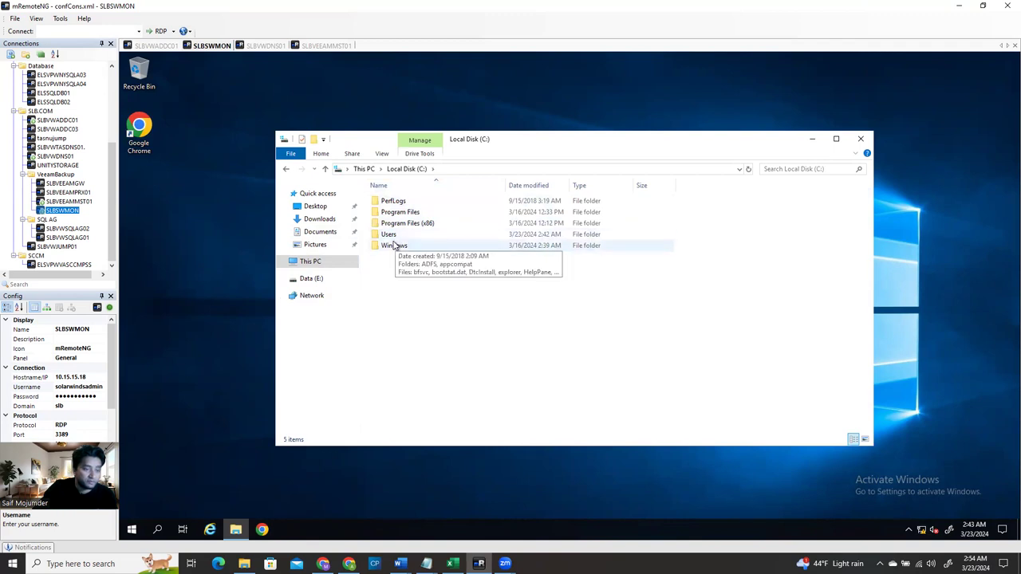
pyautogui.doubleClick(389, 233)
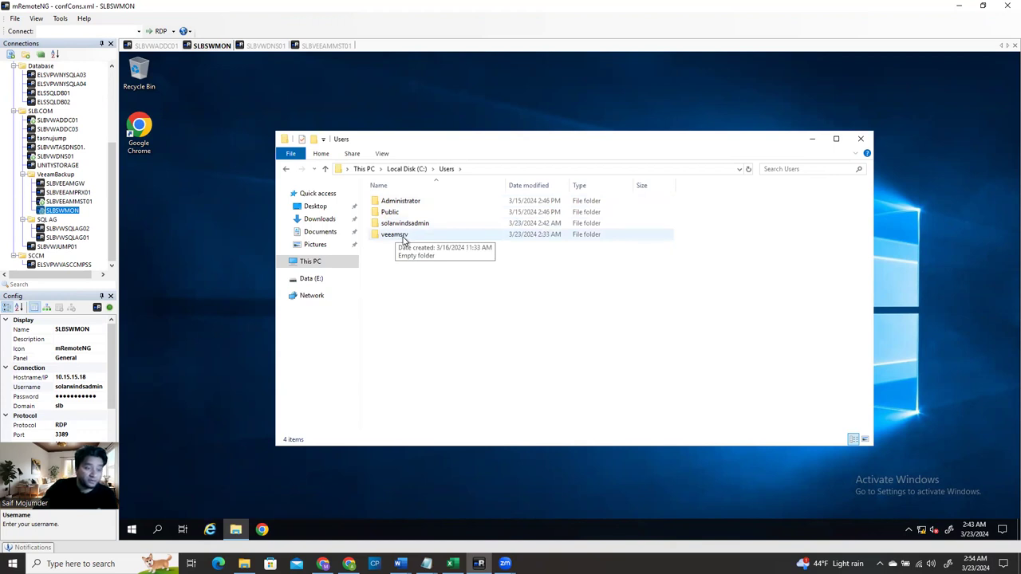
pyautogui.click(404, 237)
pyautogui.doubleClick(404, 236)
pyautogui.click(570, 304)
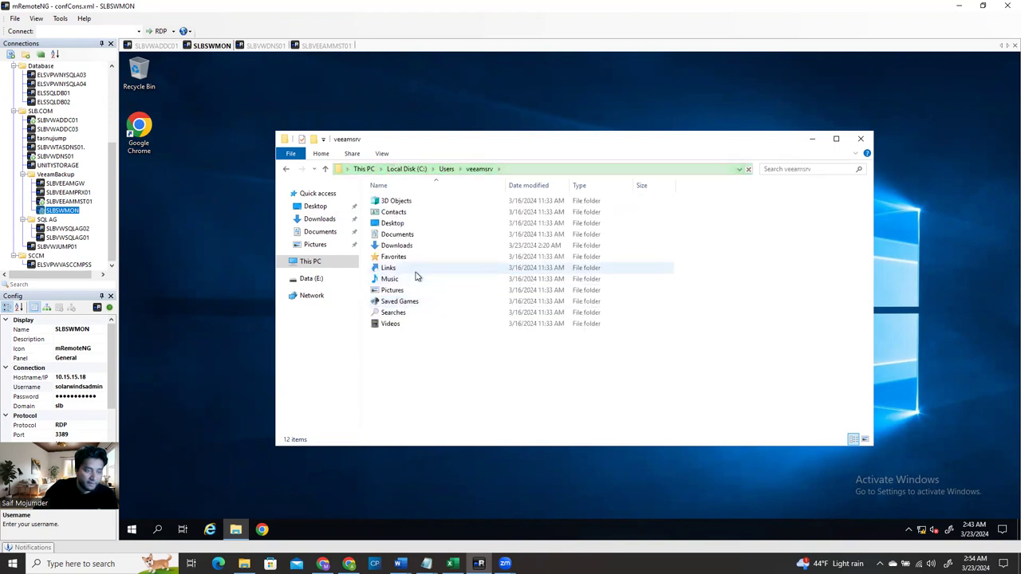
pyautogui.doubleClick(404, 246)
# Move the SolarWinds-SAM-Installer.Eval file onto the desktop and close Explorer
pyautogui.click(437, 205)
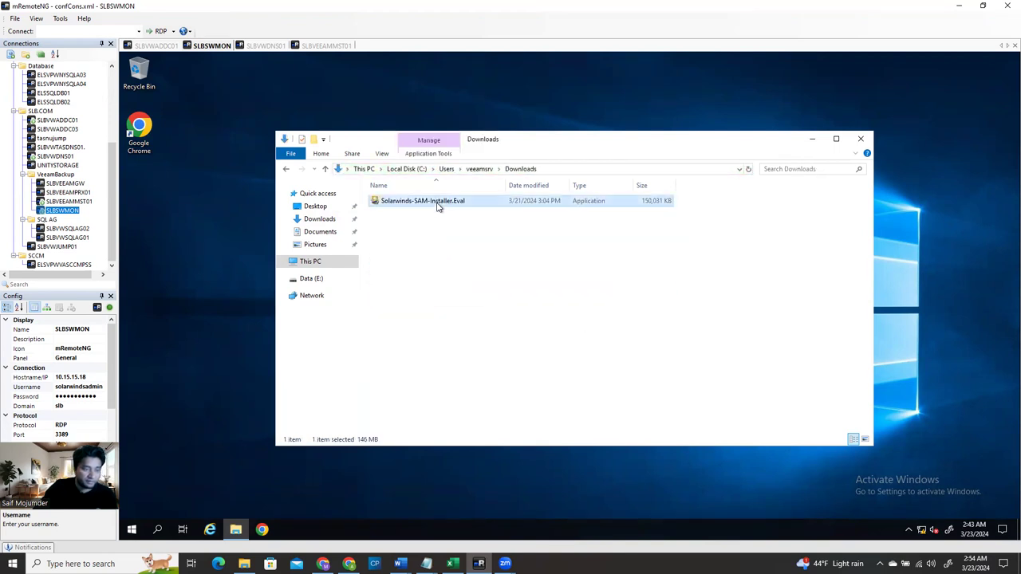
pyautogui.moveTo(431, 210); pyautogui.dragTo(175, 225)
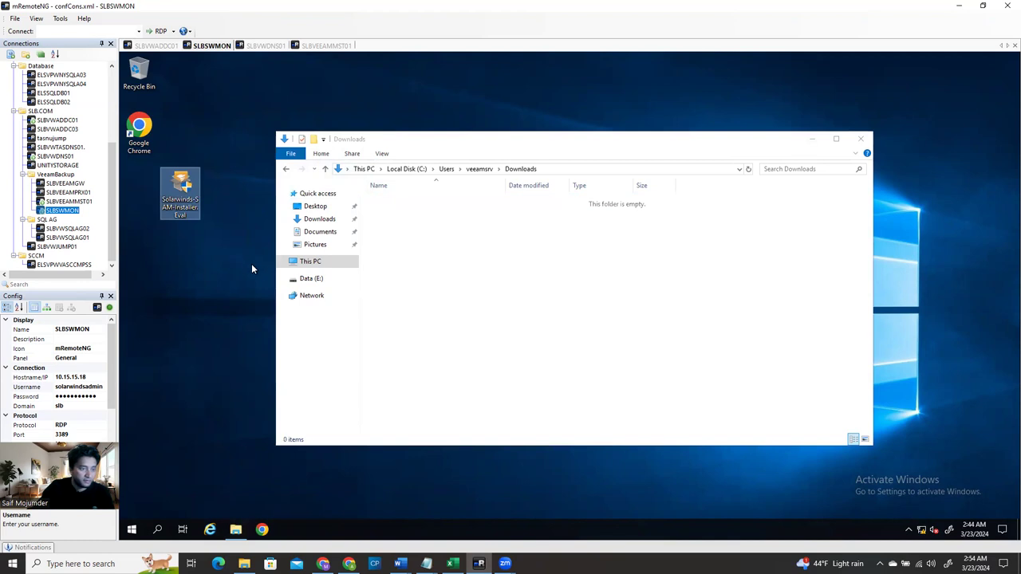
pyautogui.click(860, 139)
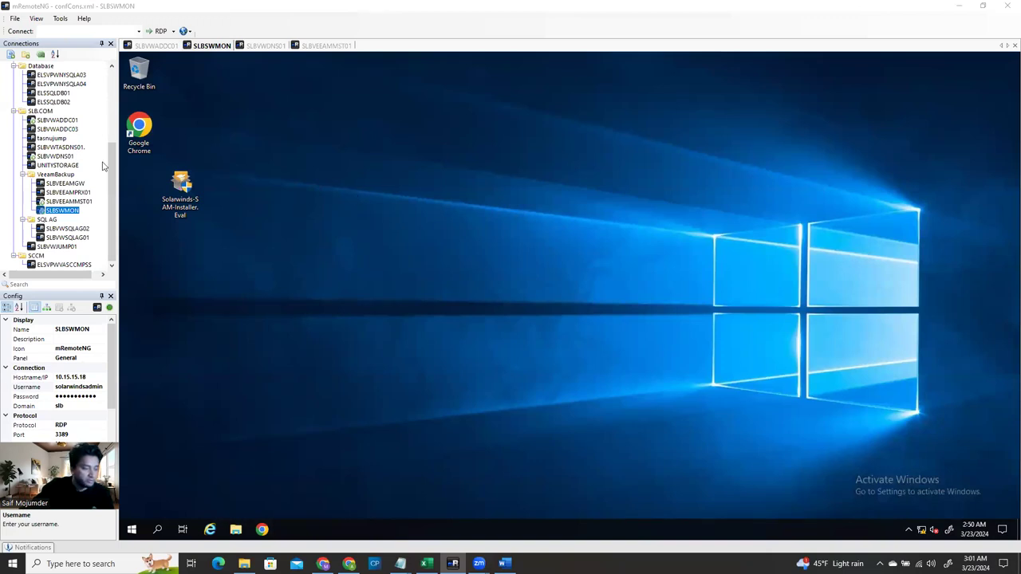
# Run the desktop SolarWinds installer as administrator and approve the UAC prompt
pyautogui.click(178, 200)
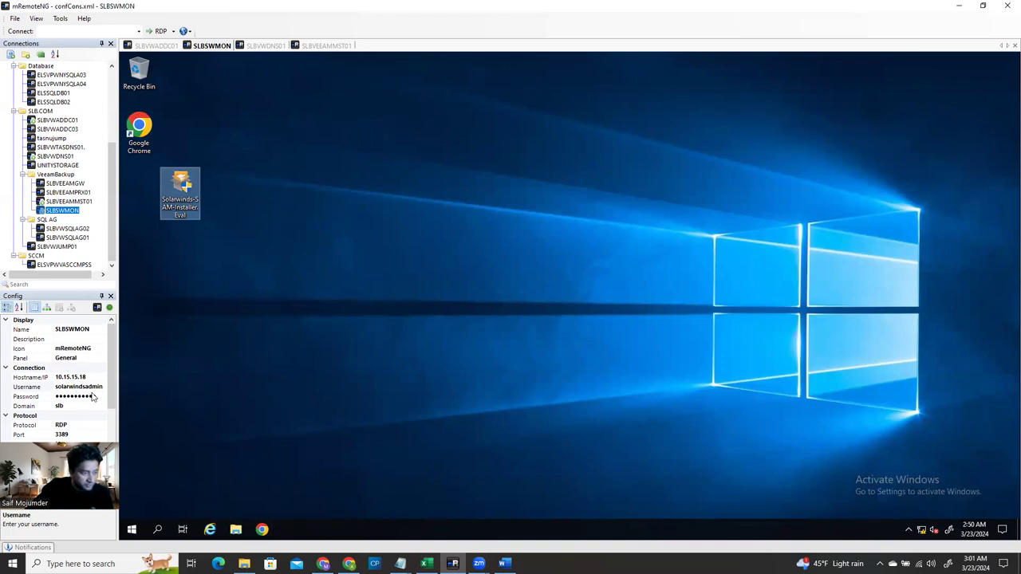
pyautogui.rightClick(182, 196)
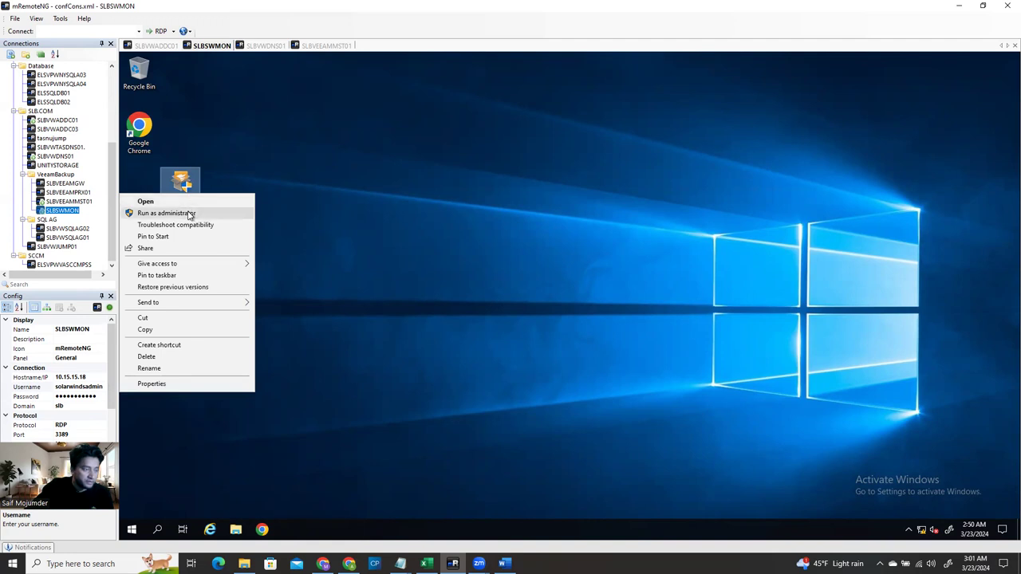
pyautogui.click(190, 214)
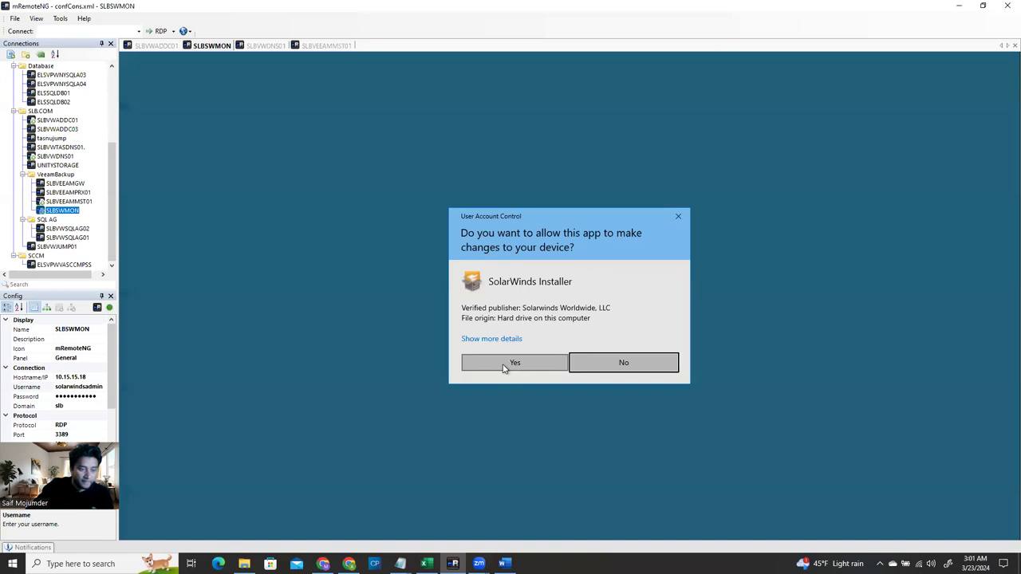
pyautogui.click(511, 364)
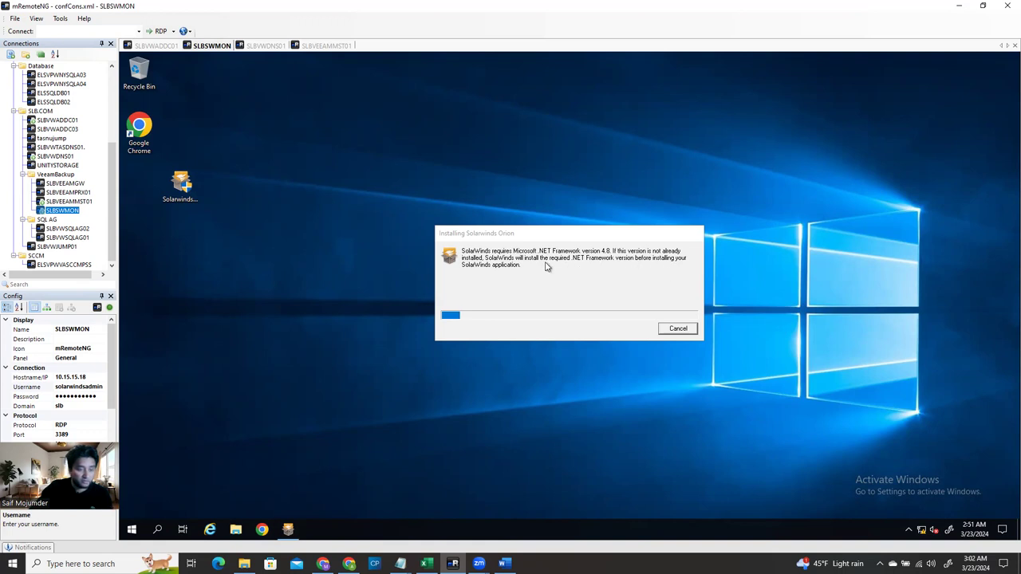
# Focus the .NET Framework 4.8 install progress dialog, then bring up the SolarWinds SAM Word chapter
pyautogui.click(502, 319)
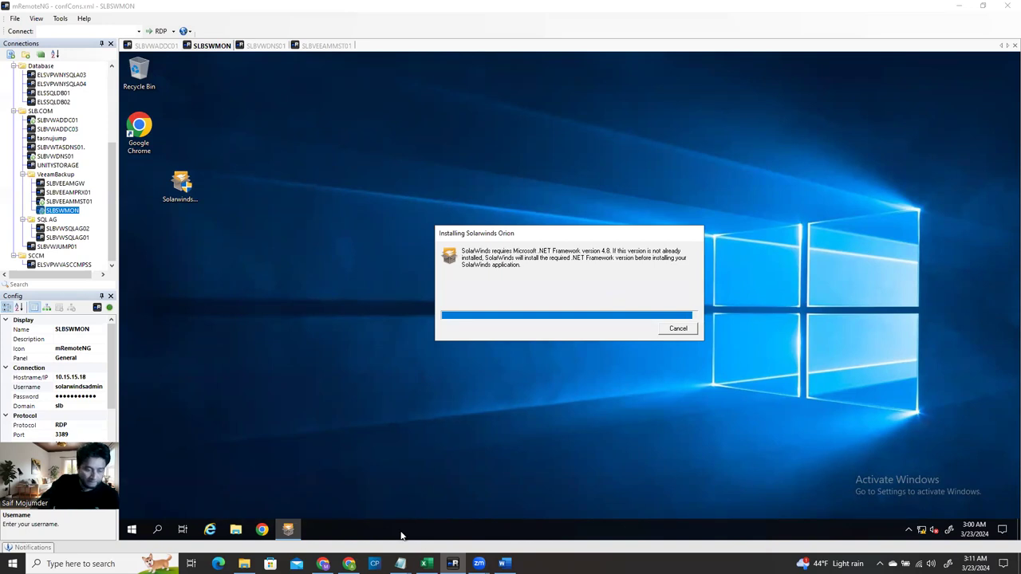
pyautogui.click(504, 564)
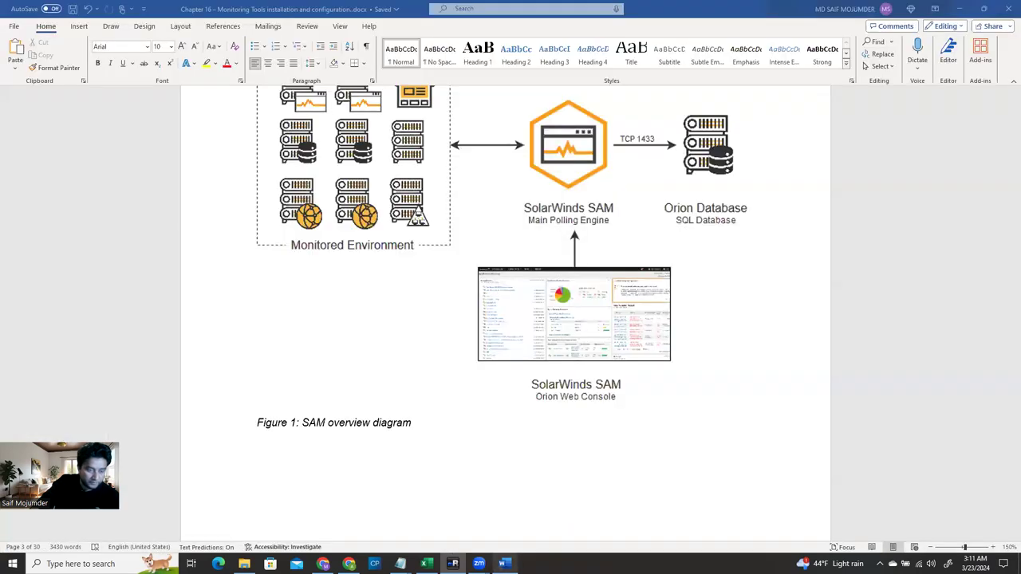
pyautogui.scroll(5, 498, 335)
pyautogui.scroll(-5, 503, 270)
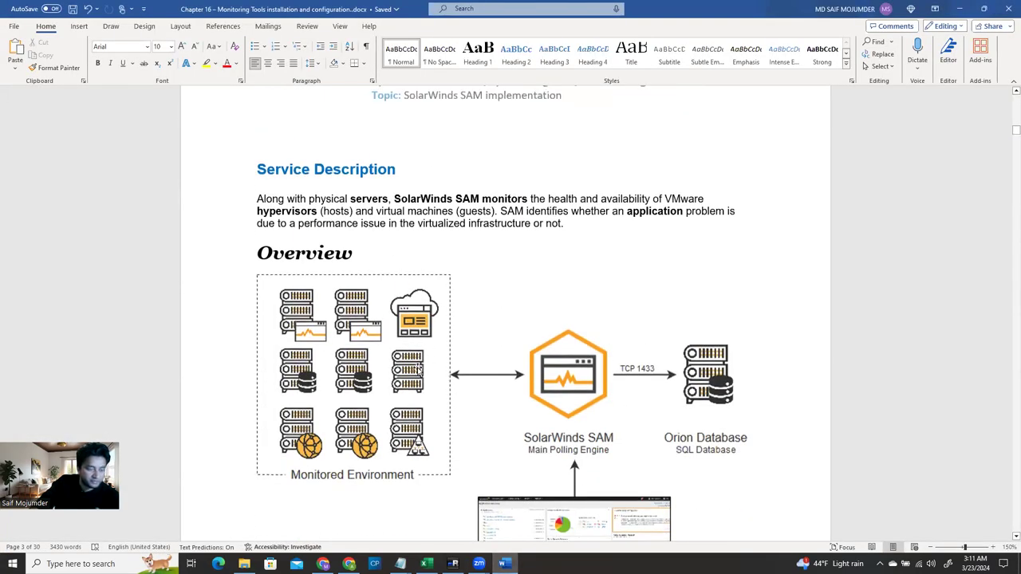
pyautogui.scroll(-12, 670, 423)
pyautogui.scroll(-8, 650, 445)
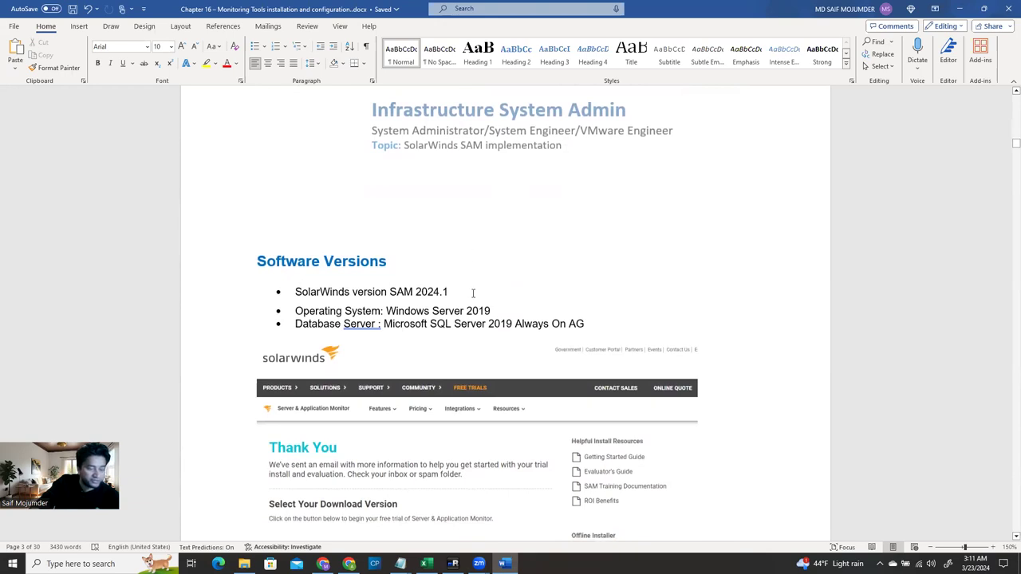
pyautogui.moveTo(451, 292); pyautogui.dragTo(431, 311)
pyautogui.click(494, 308)
pyautogui.scroll(-3, 399, 336)
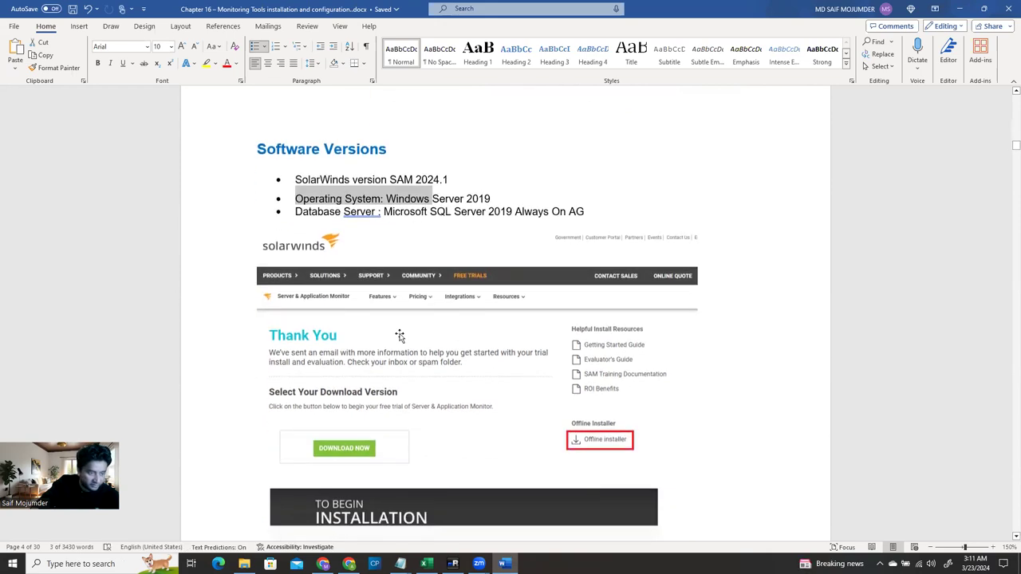
pyautogui.scroll(-5, 474, 332)
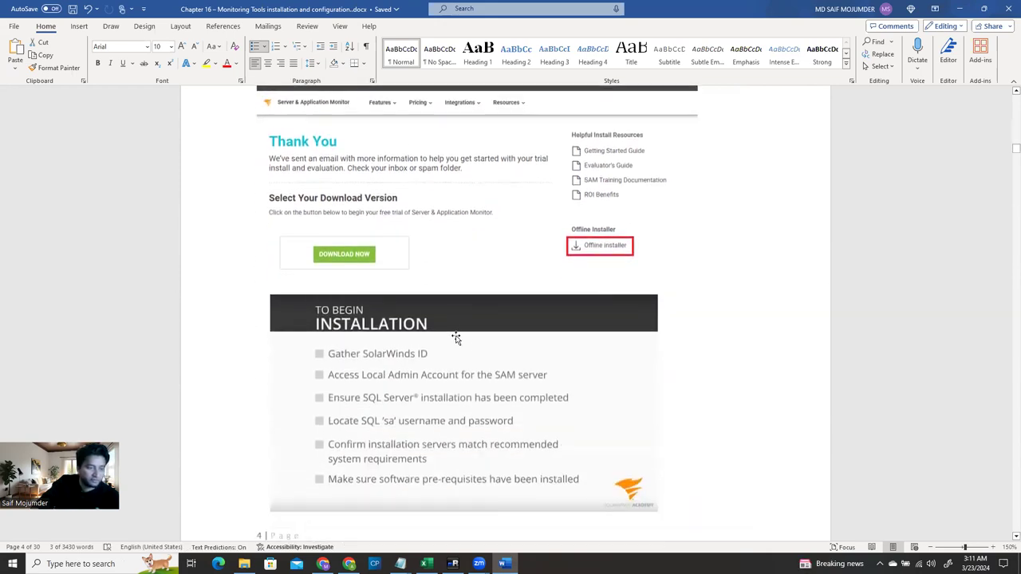
pyautogui.scroll(3, 611, 264)
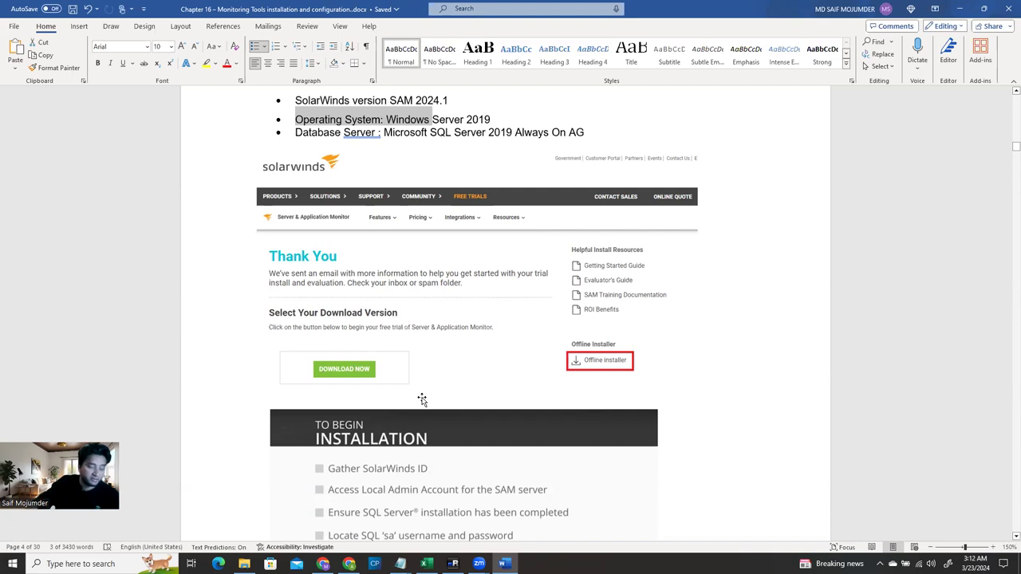
pyautogui.scroll(-3, 422, 400)
pyautogui.scroll(-12, 422, 400)
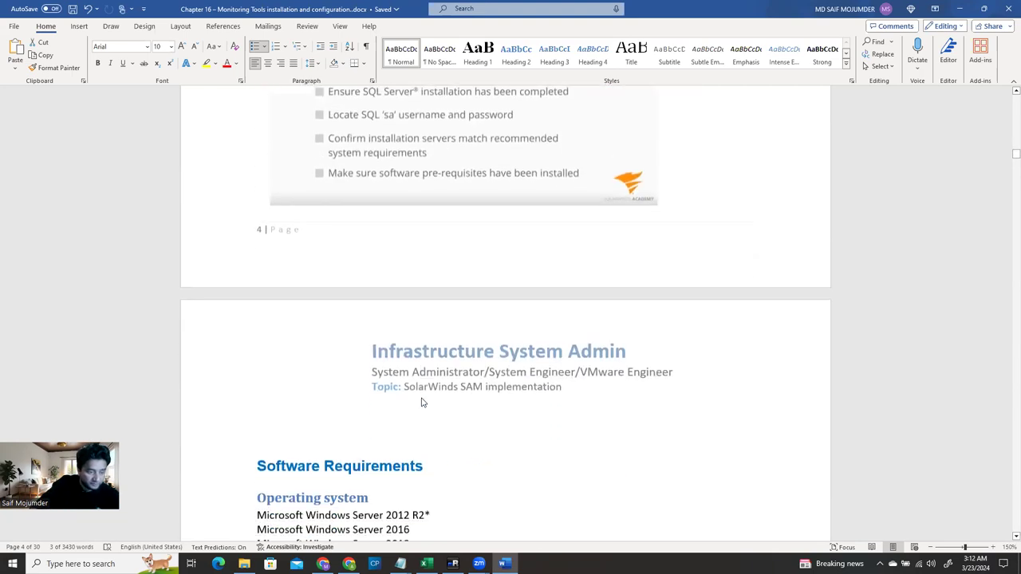
pyautogui.scroll(-1, 422, 397)
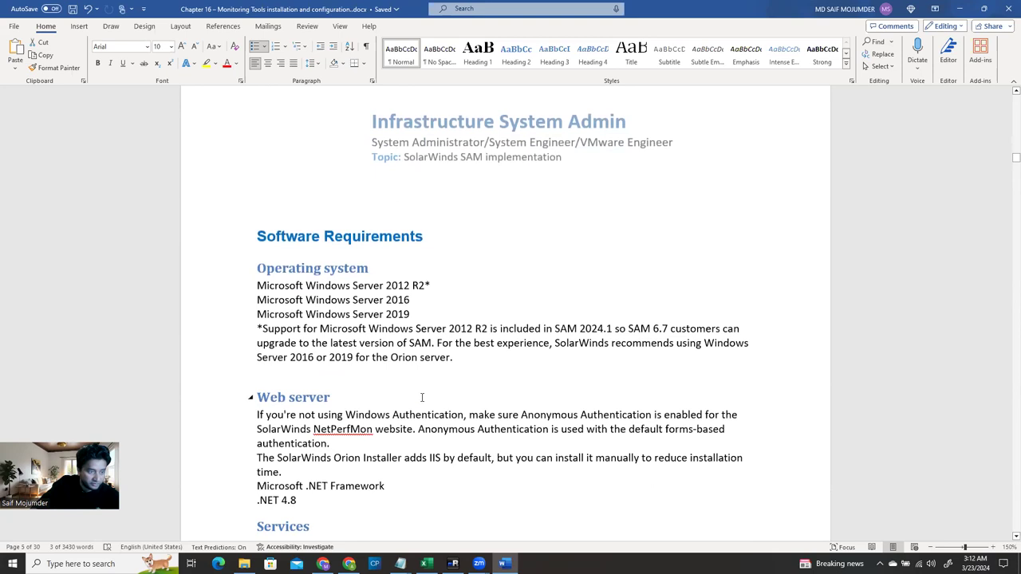
pyautogui.scroll(-12, 422, 397)
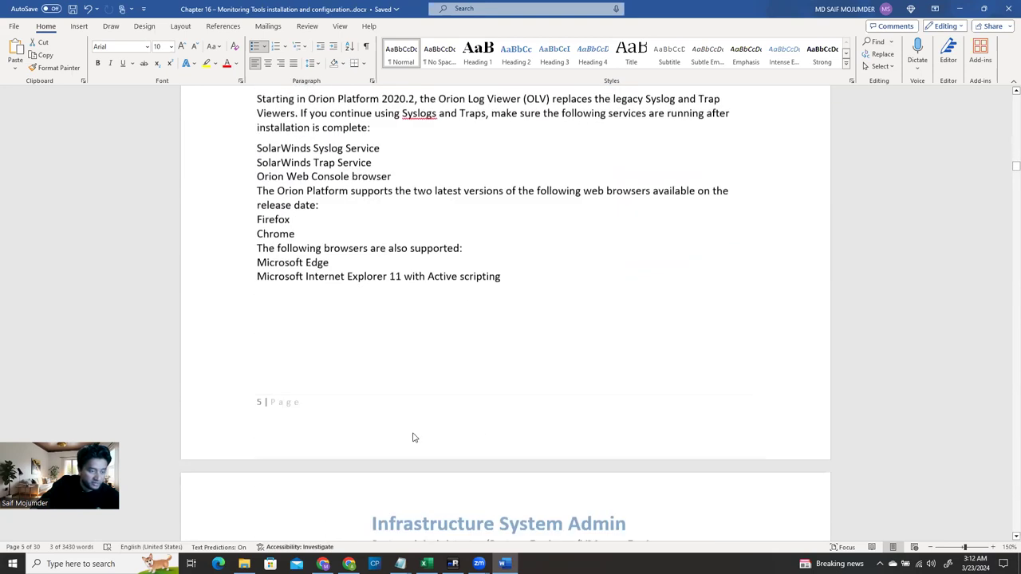
pyautogui.scroll(-10, 413, 437)
pyautogui.scroll(3, 447, 467)
pyautogui.scroll(-2, 443, 470)
pyautogui.scroll(2, 441, 472)
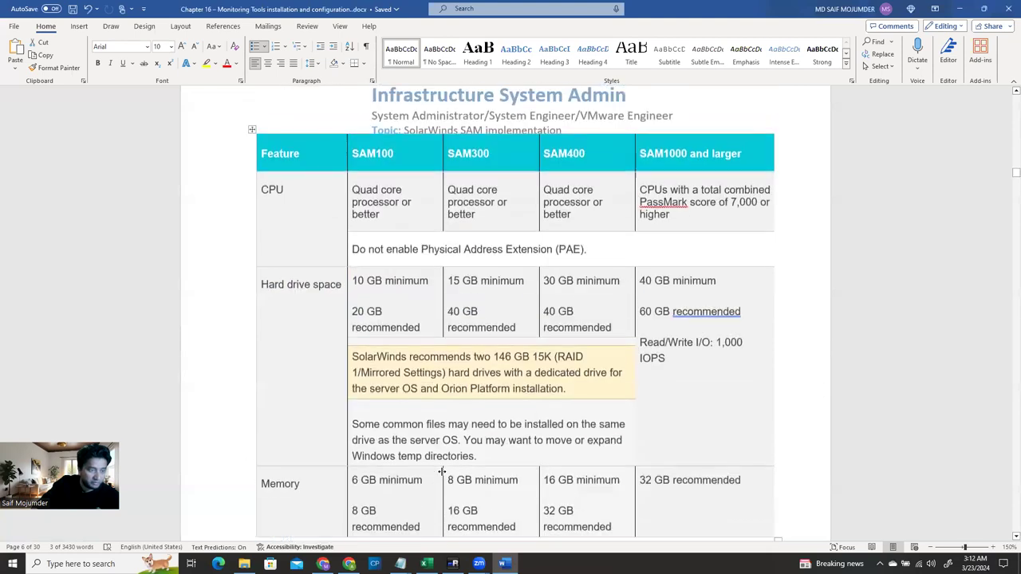
pyautogui.scroll(3, 441, 472)
pyautogui.scroll(-3, 594, 373)
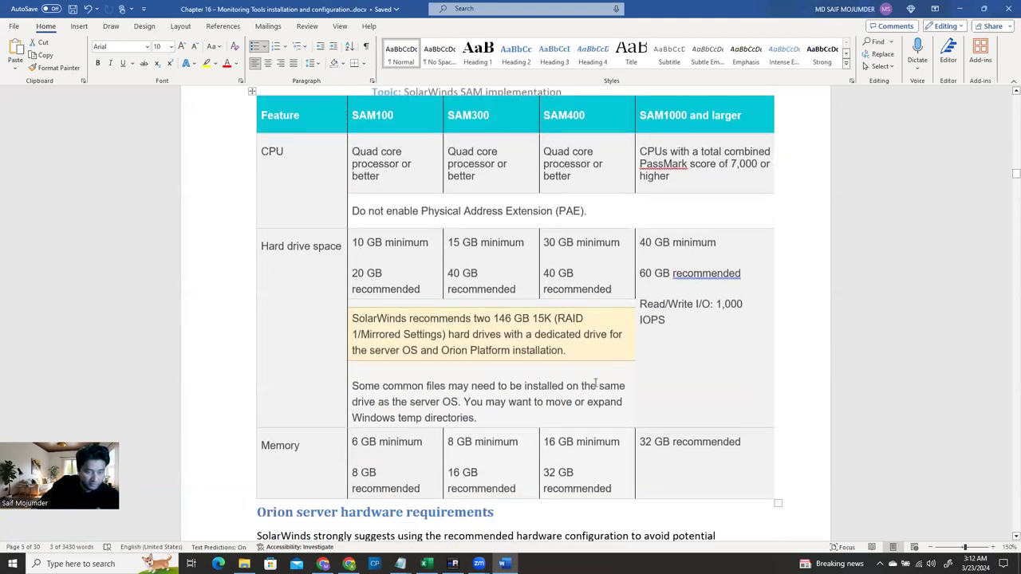
pyautogui.scroll(-4, 539, 280)
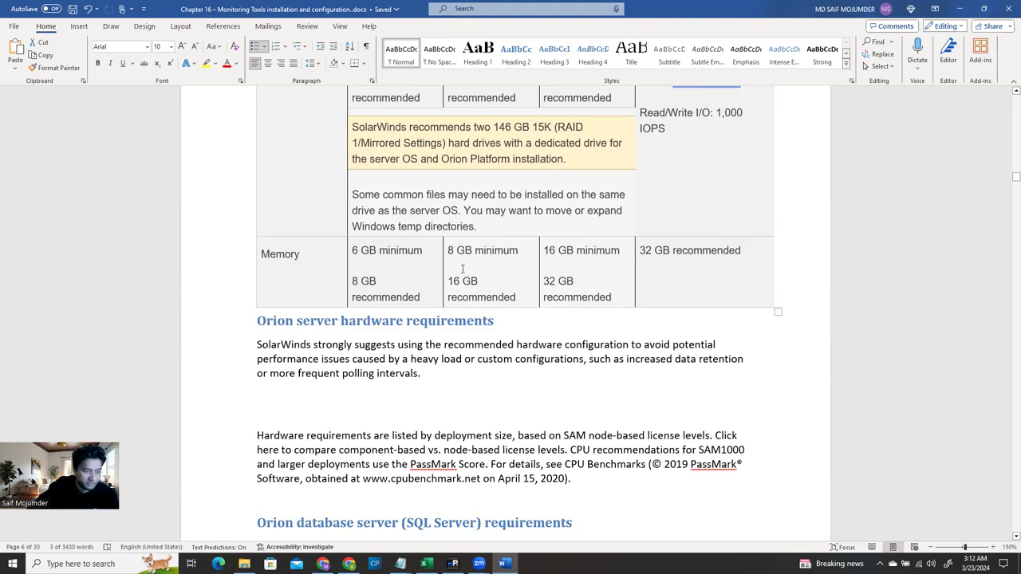
pyautogui.scroll(-4, 462, 265)
pyautogui.scroll(-3, 459, 270)
pyautogui.scroll(3, 299, 172)
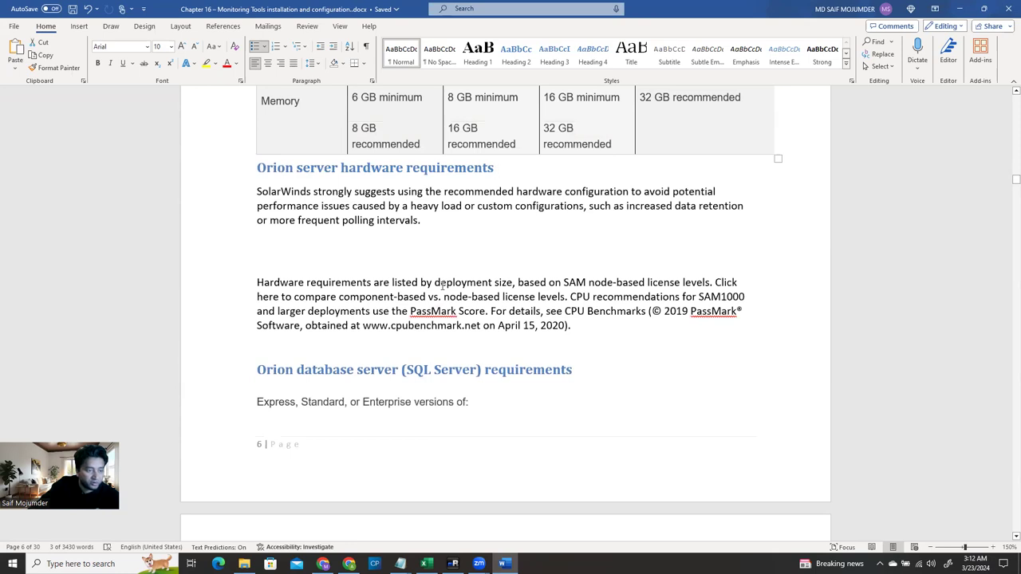
pyautogui.scroll(-2, 438, 285)
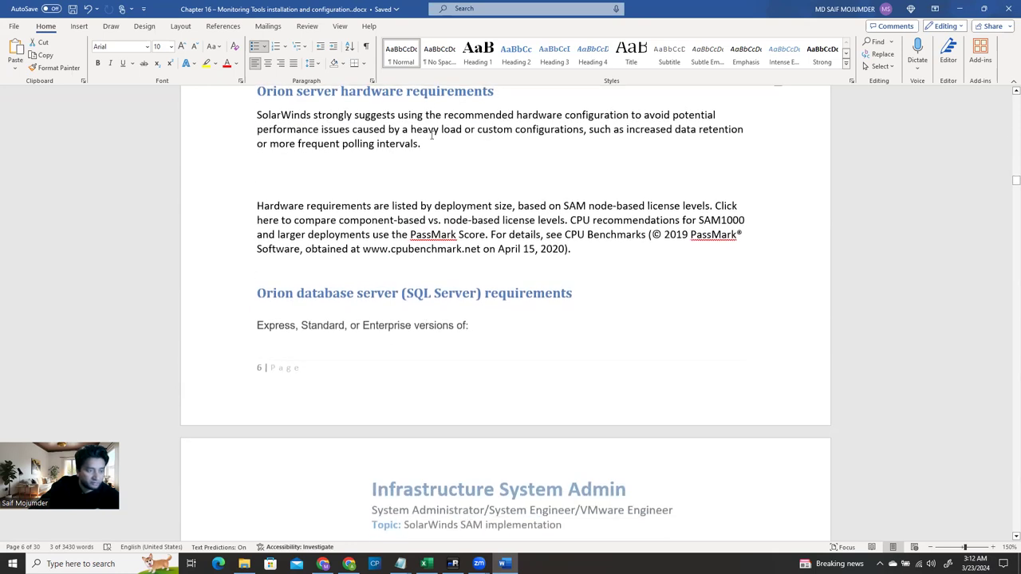
pyautogui.scroll(2, 403, 191)
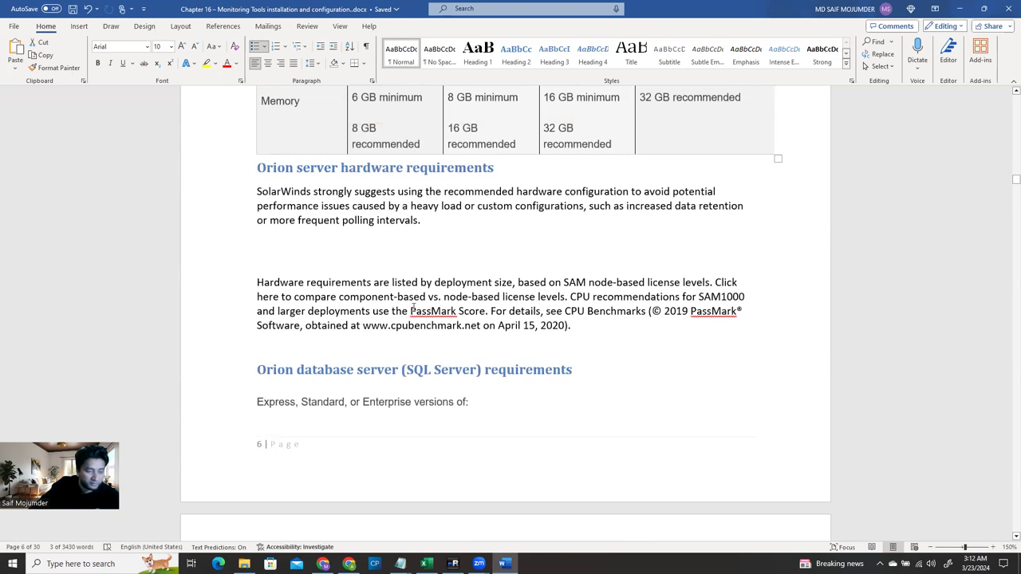
pyautogui.scroll(-4, 413, 310)
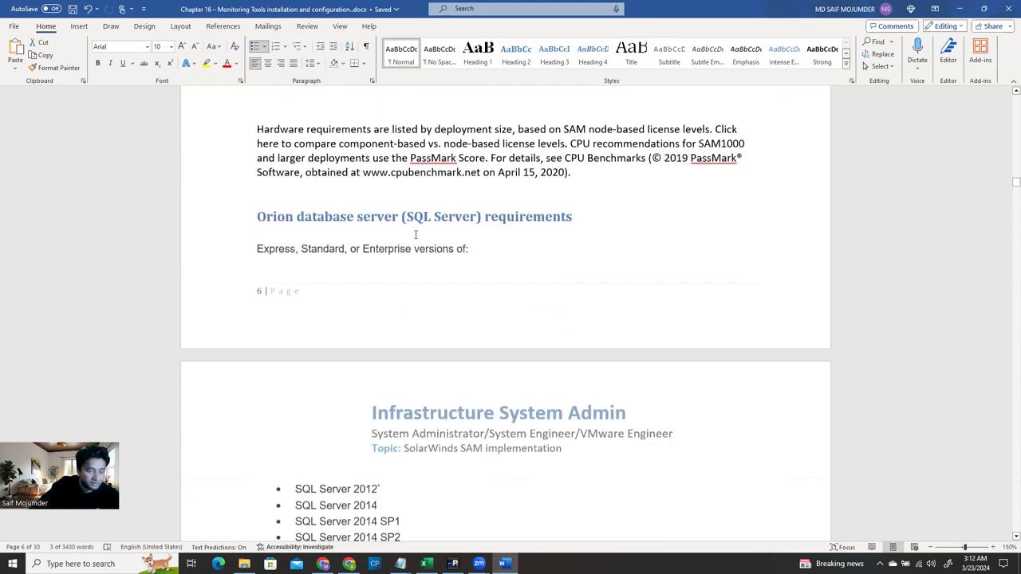
pyautogui.scroll(-3, 483, 279)
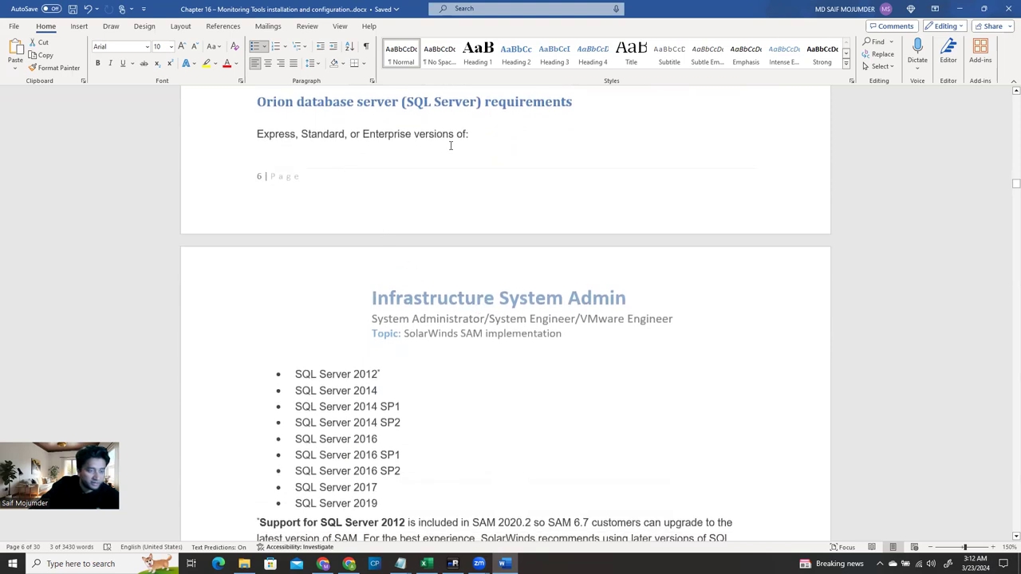
pyautogui.scroll(-5, 451, 146)
pyautogui.scroll(-2, 378, 348)
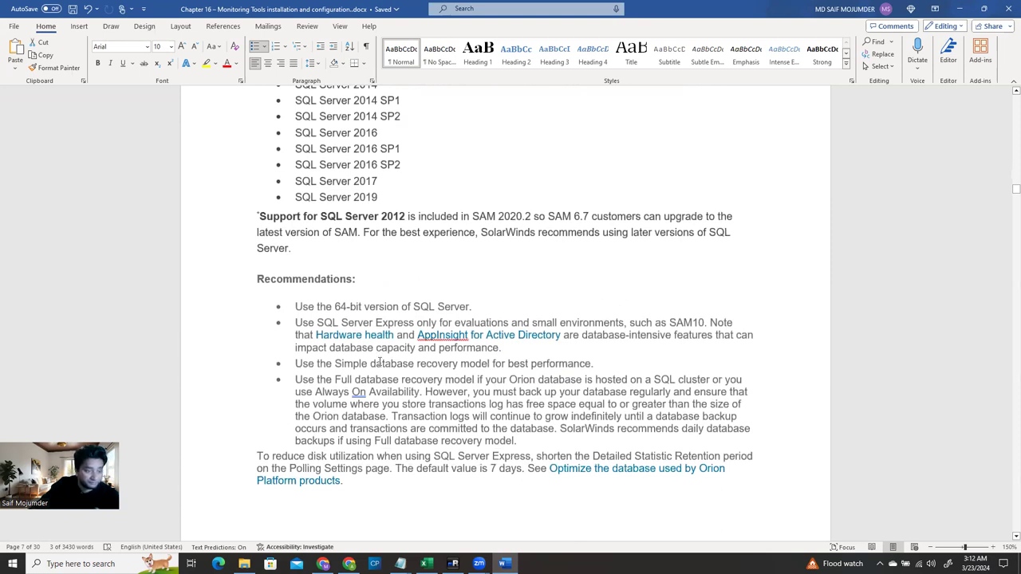
pyautogui.scroll(-6, 379, 363)
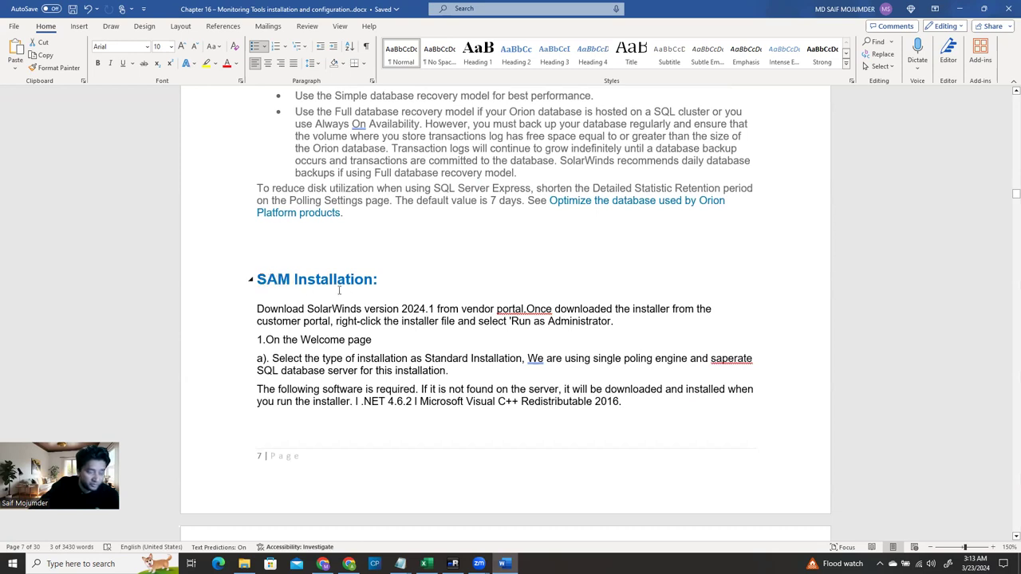
# Scroll the Word guide to the Setup Wizard Welcome page figure, then return to the SLBSWMON session
pyautogui.scroll(-2, 381, 312)
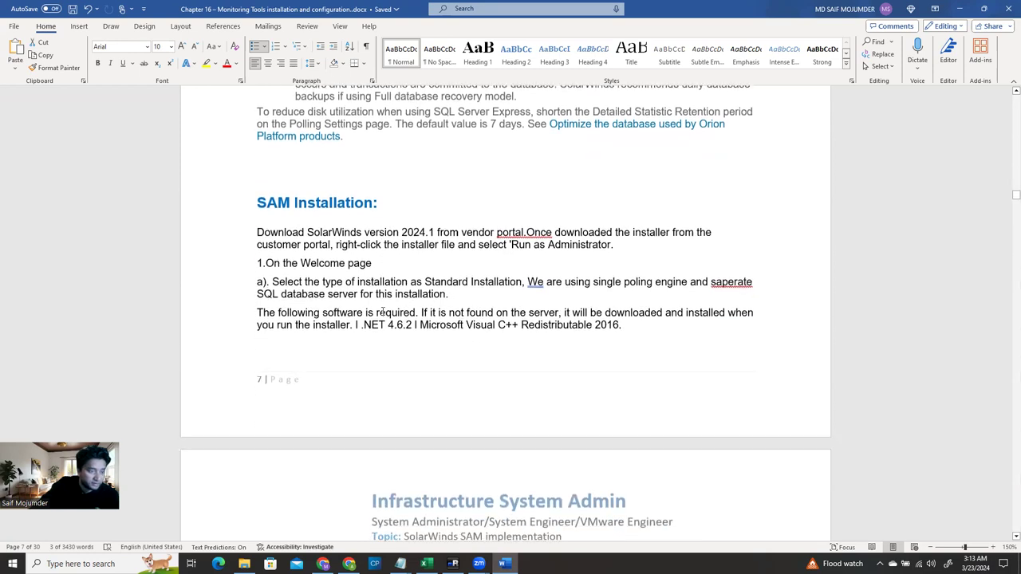
pyautogui.scroll(-15, 442, 290)
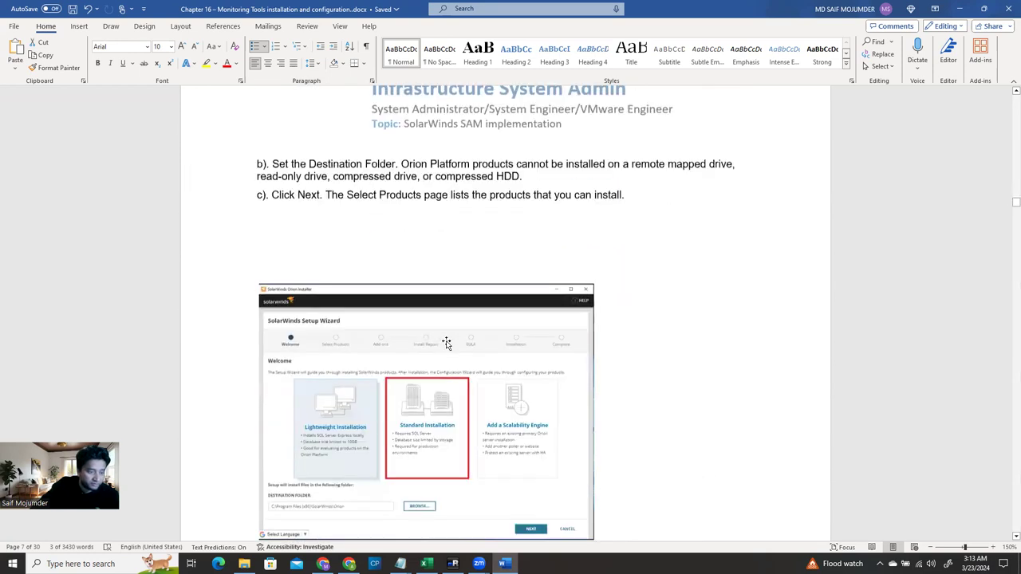
pyautogui.scroll(3, 443, 351)
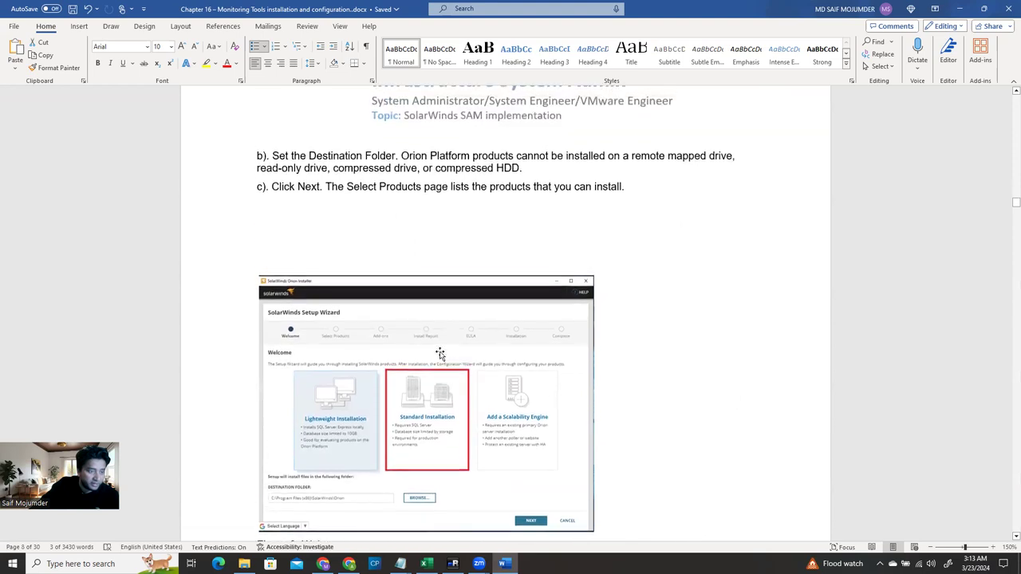
pyautogui.scroll(2, 440, 351)
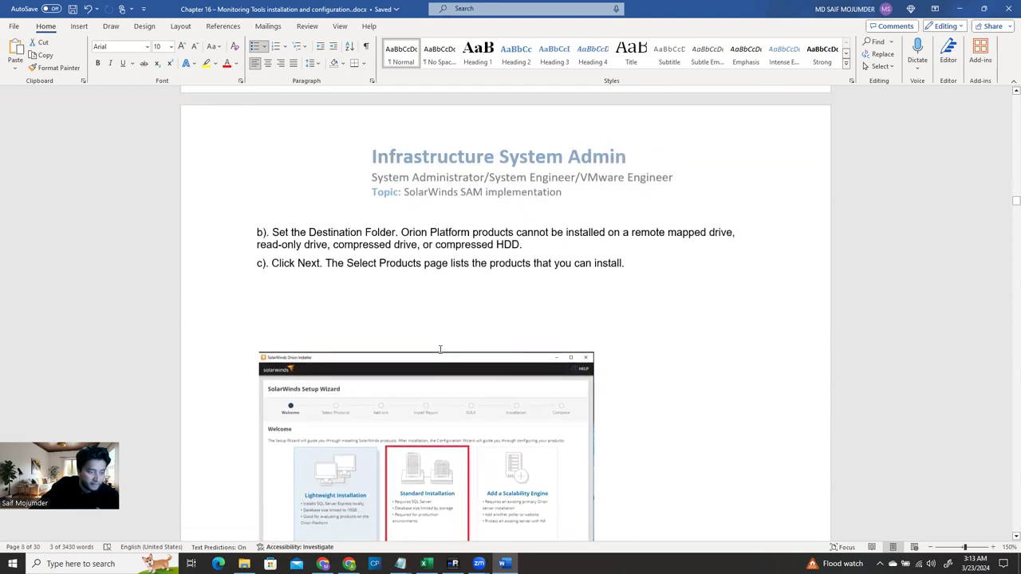
pyautogui.scroll(-3, 439, 349)
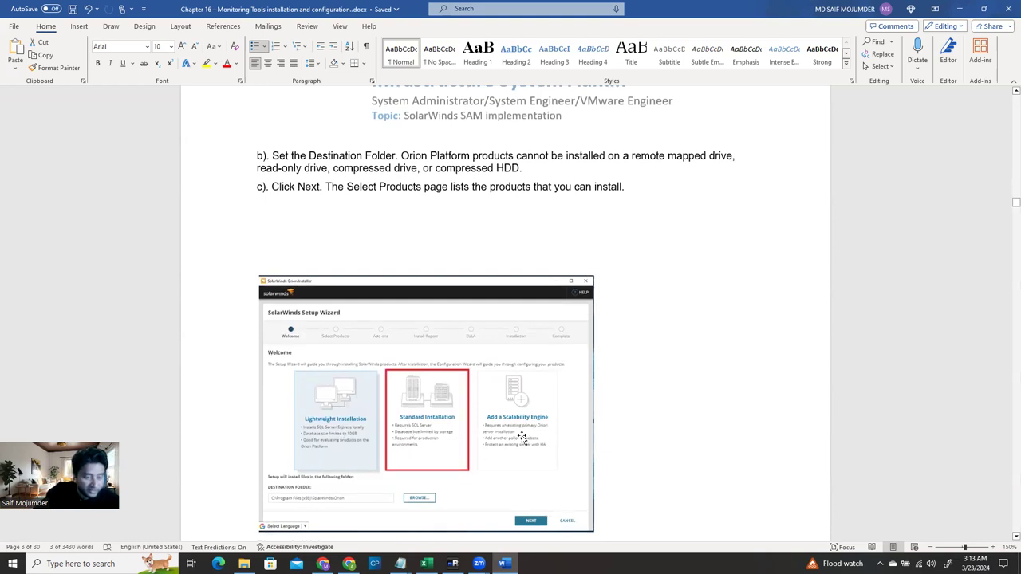
pyautogui.scroll(-1, 523, 438)
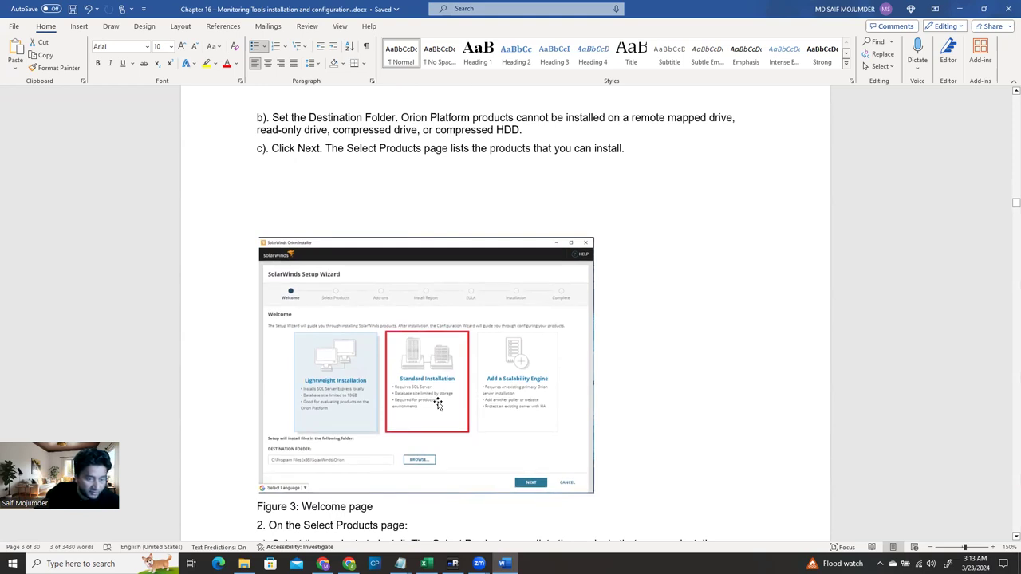
pyautogui.scroll(-3, 437, 405)
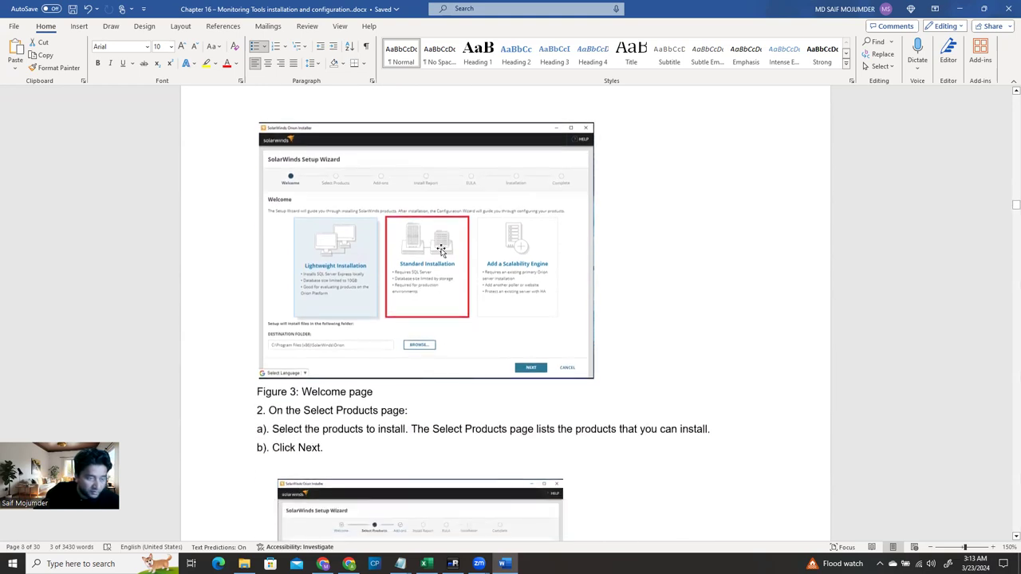
pyautogui.click(452, 563)
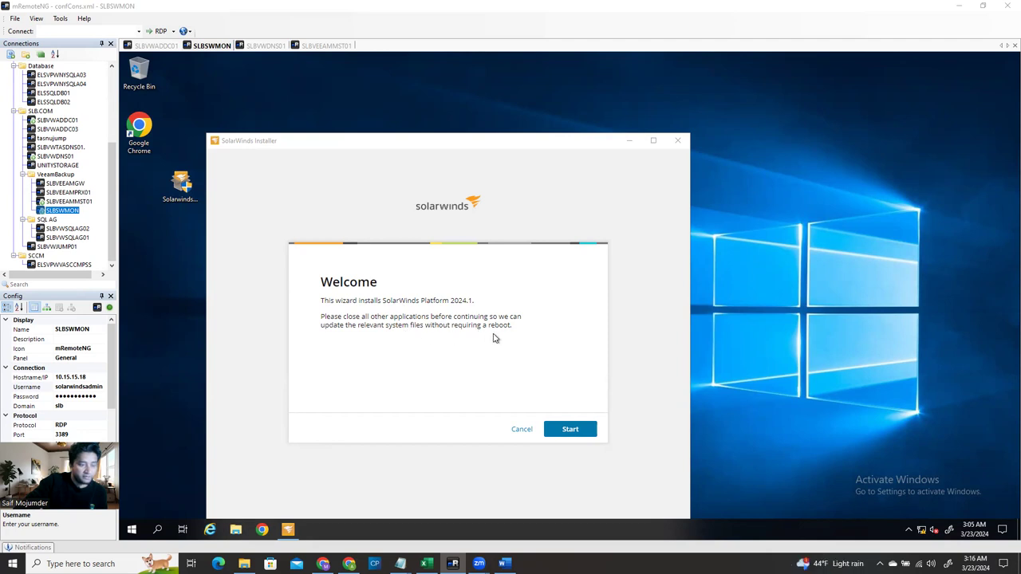
# Start SolarWinds Platform setup from the Welcome page to reach Installation Type with Standard Platform
pyautogui.click(568, 428)
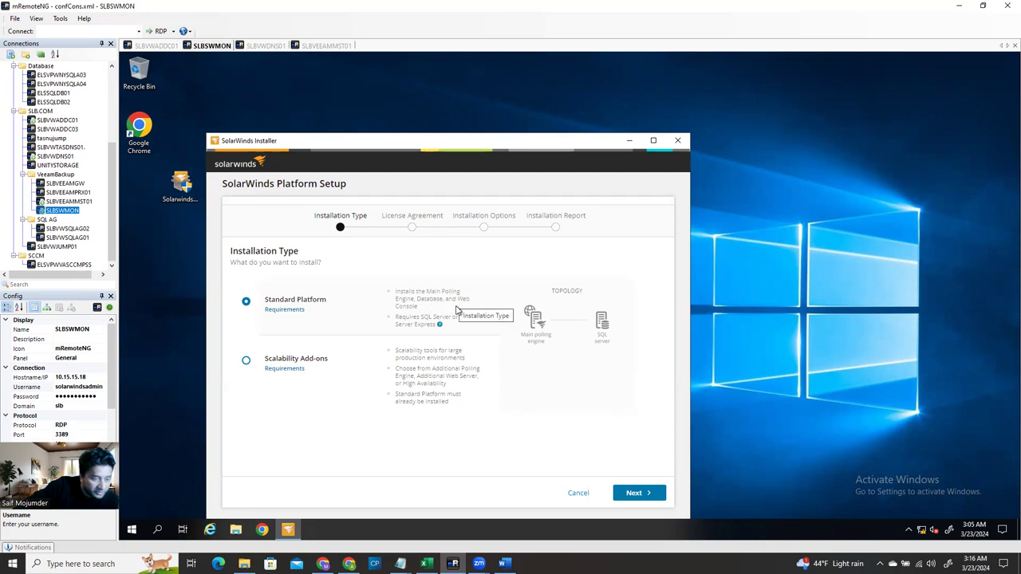
pyautogui.moveTo(431, 323)
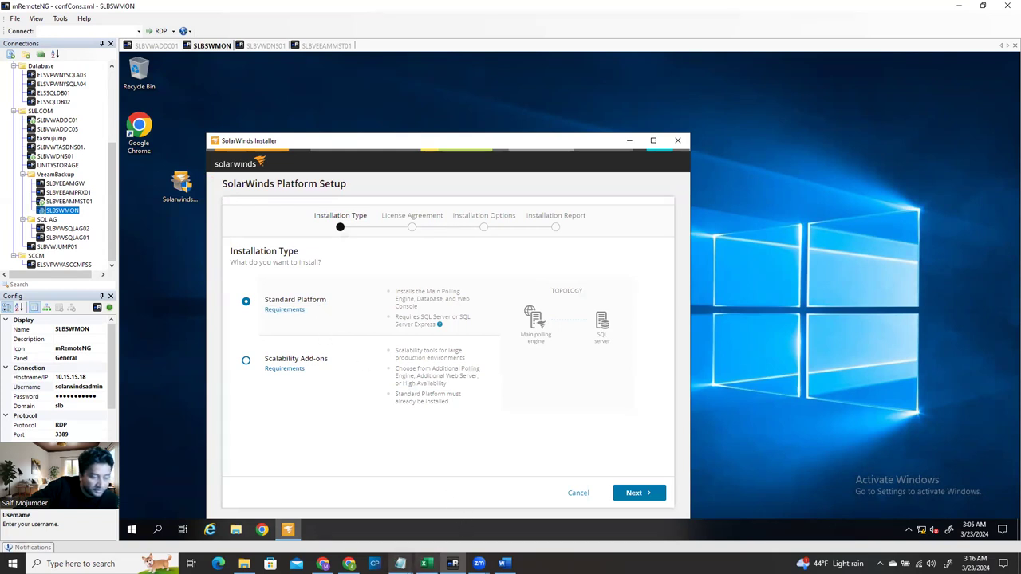
pyautogui.click(504, 563)
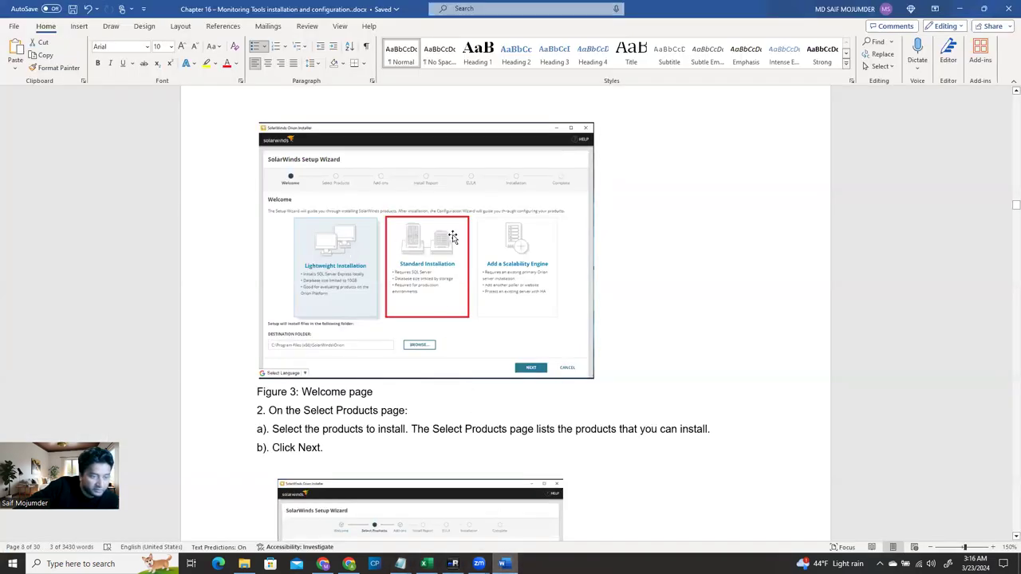
pyautogui.scroll(1, 424, 237)
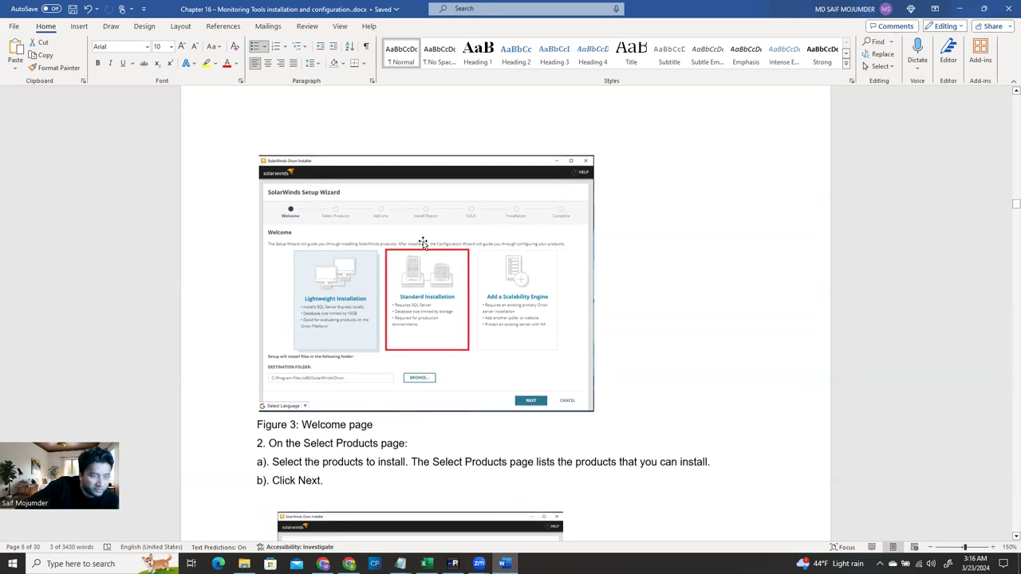
pyautogui.scroll(-1, 432, 267)
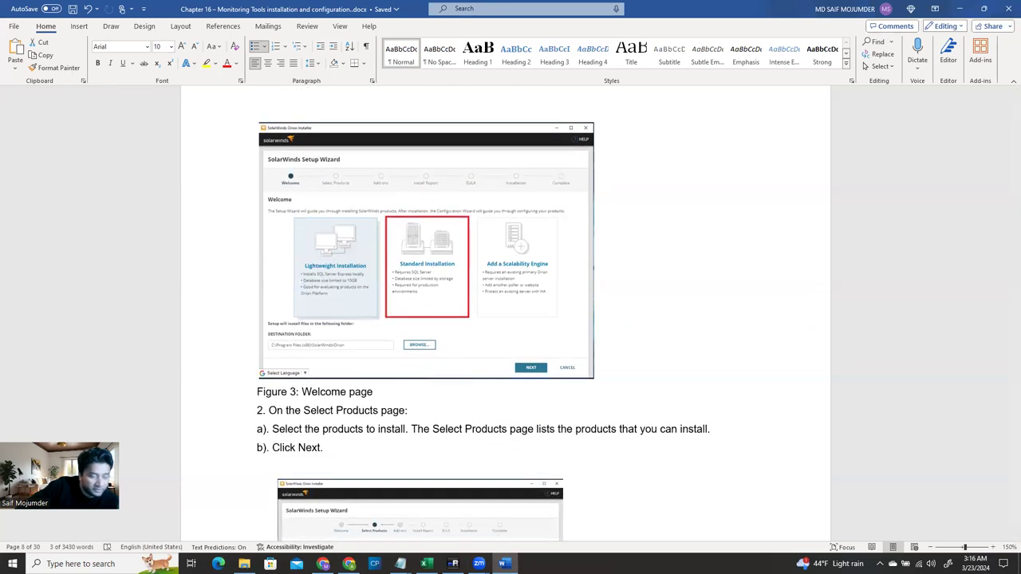
pyautogui.click(504, 563)
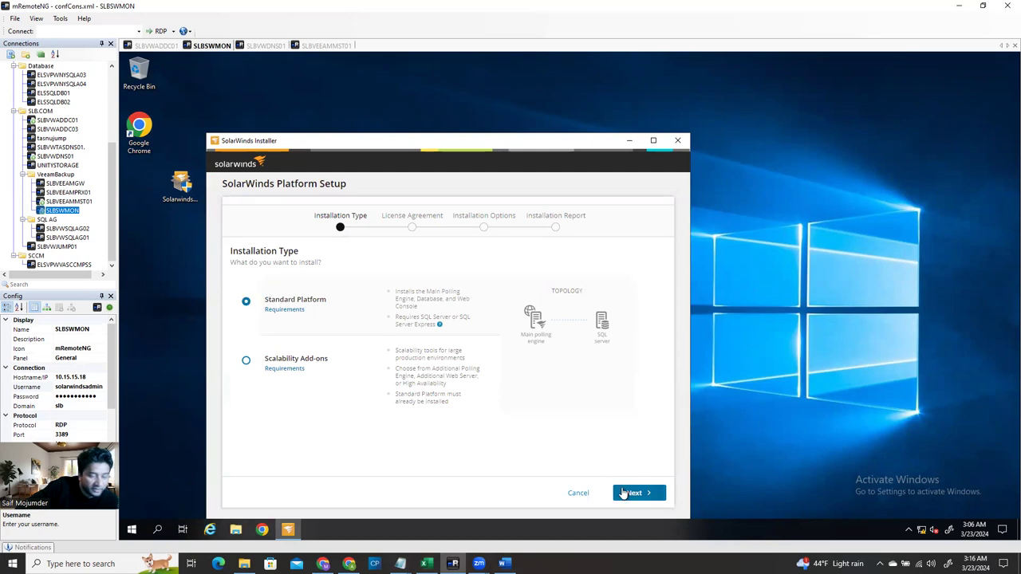
# Accept the EULA on the License Agreement page and advance to Installation Options
pyautogui.click(624, 492)
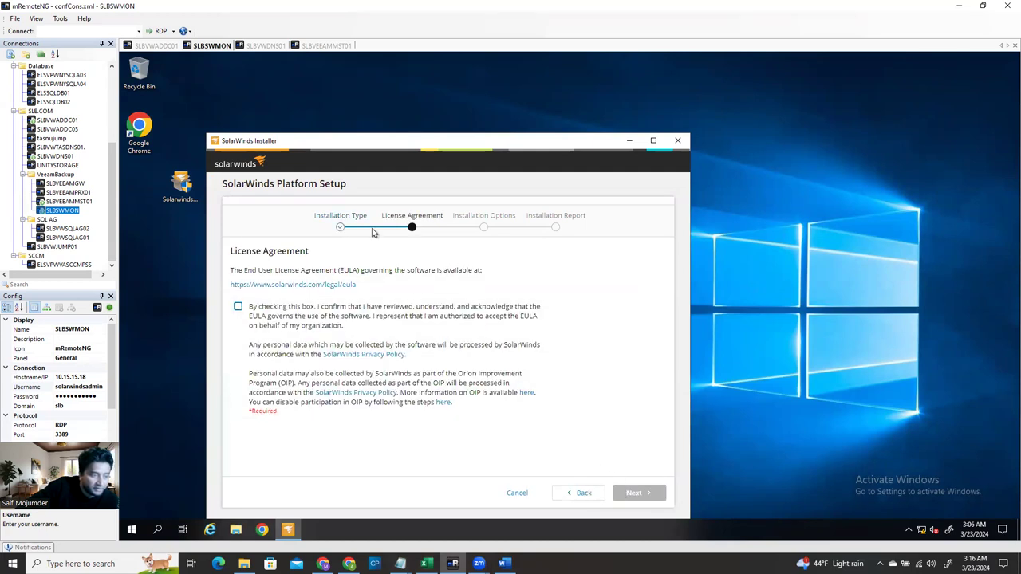
pyautogui.click(238, 308)
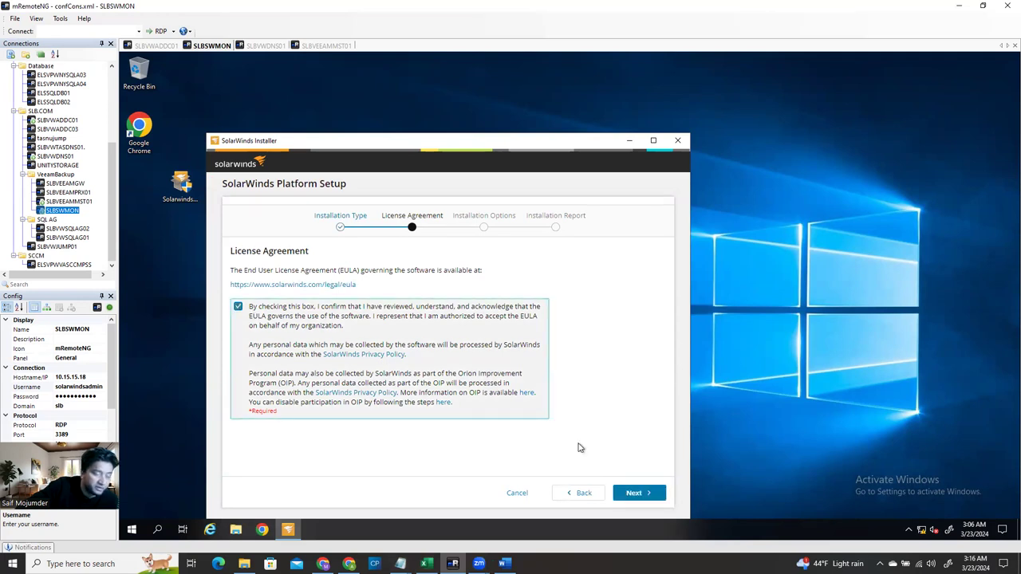
pyautogui.click(635, 495)
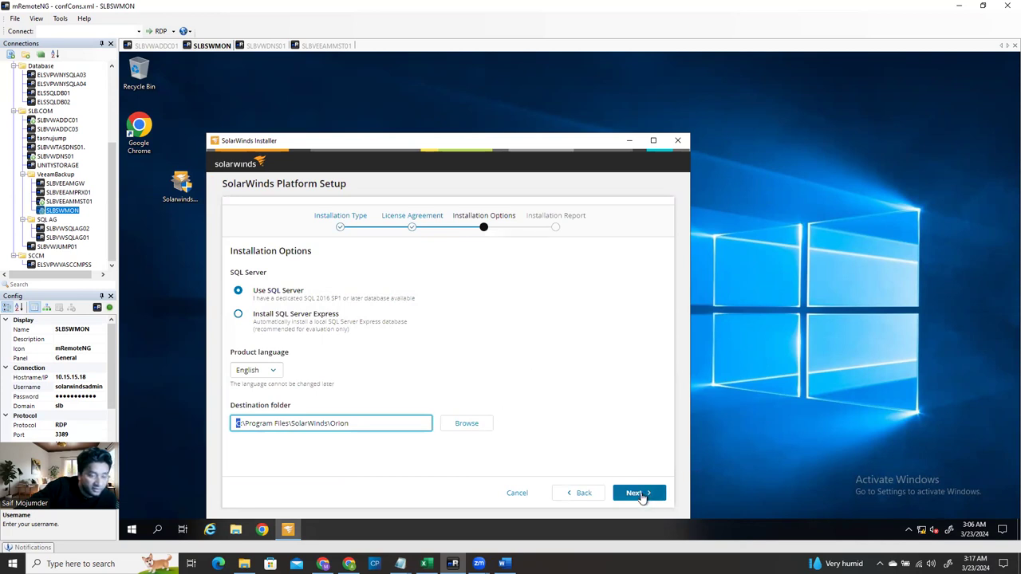
# Confirm MS SQL Server 2016 SP1 or newer on the Installation Report so Install is enabled
pyautogui.click(640, 494)
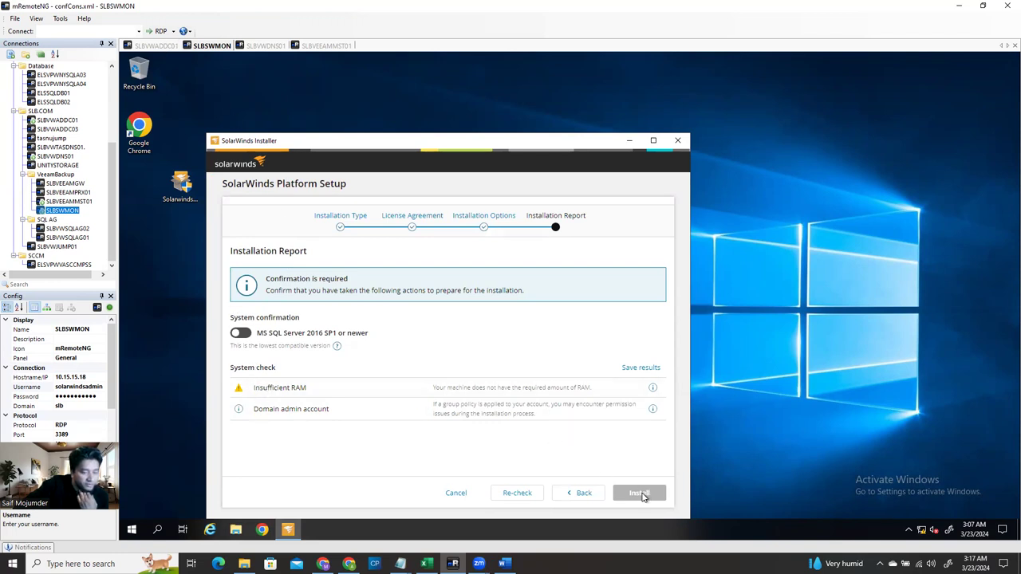
pyautogui.click(242, 334)
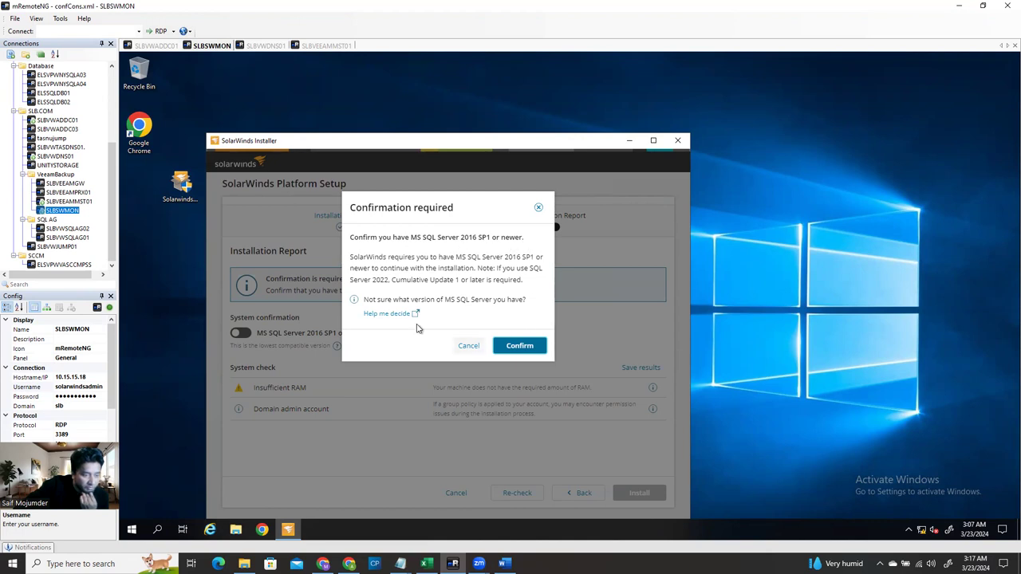
pyautogui.click(520, 346)
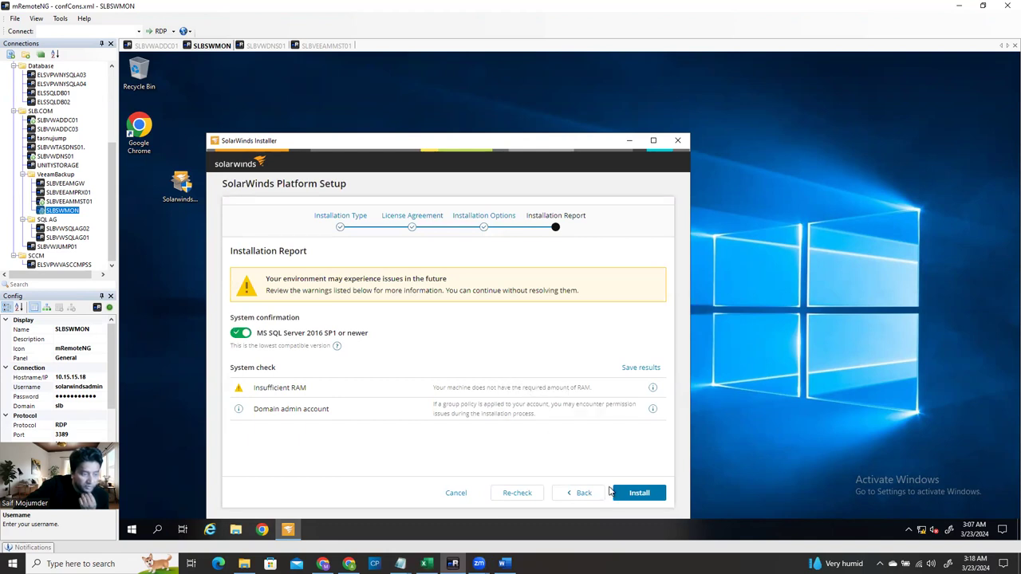
# In the SLBVWADDC01 session, select SLBSWMON under sistlabesximh01.slb.com > Infrastructure
pyautogui.click(158, 45)
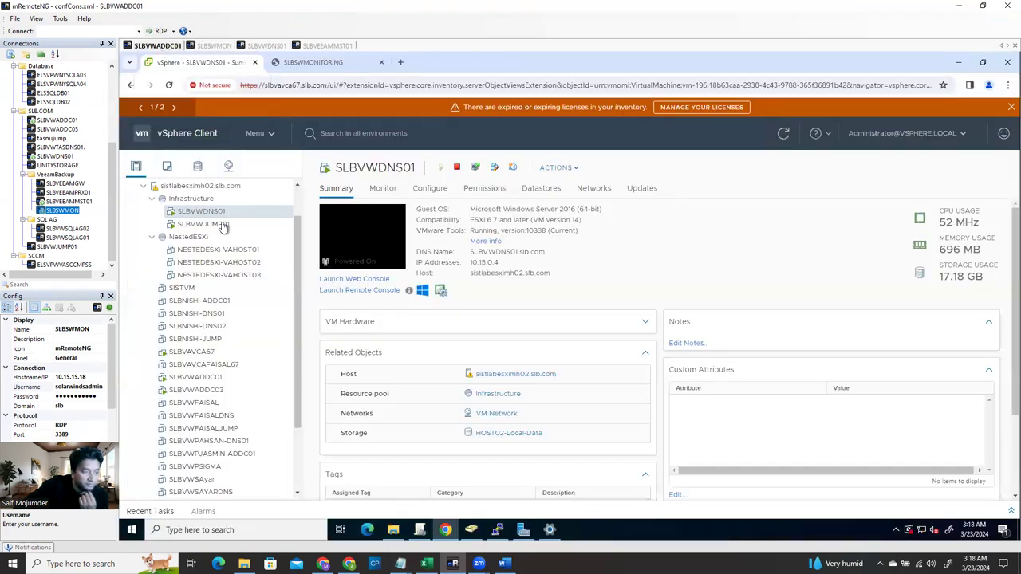
pyautogui.scroll(-2, 253, 279)
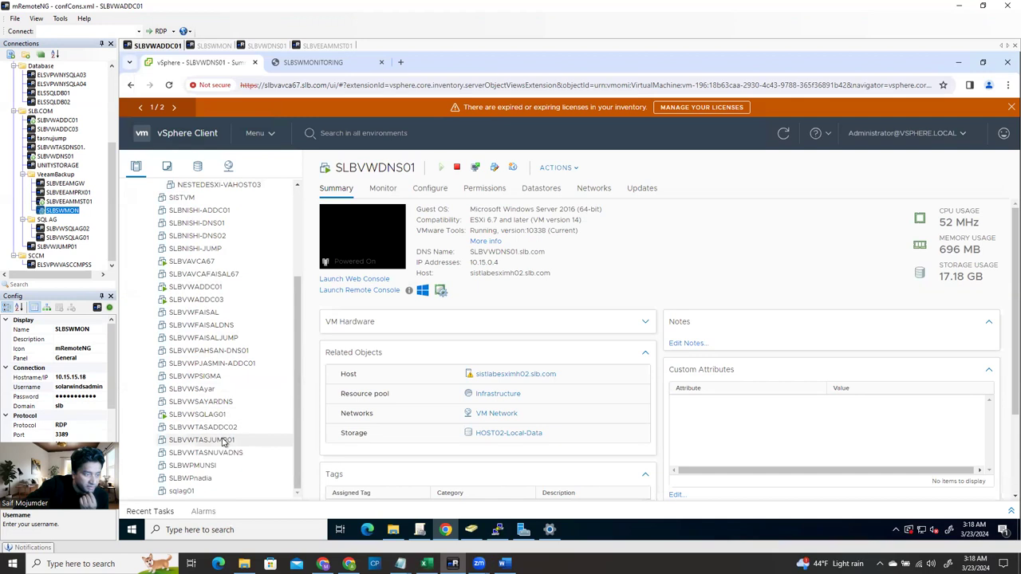
pyautogui.scroll(3, 218, 447)
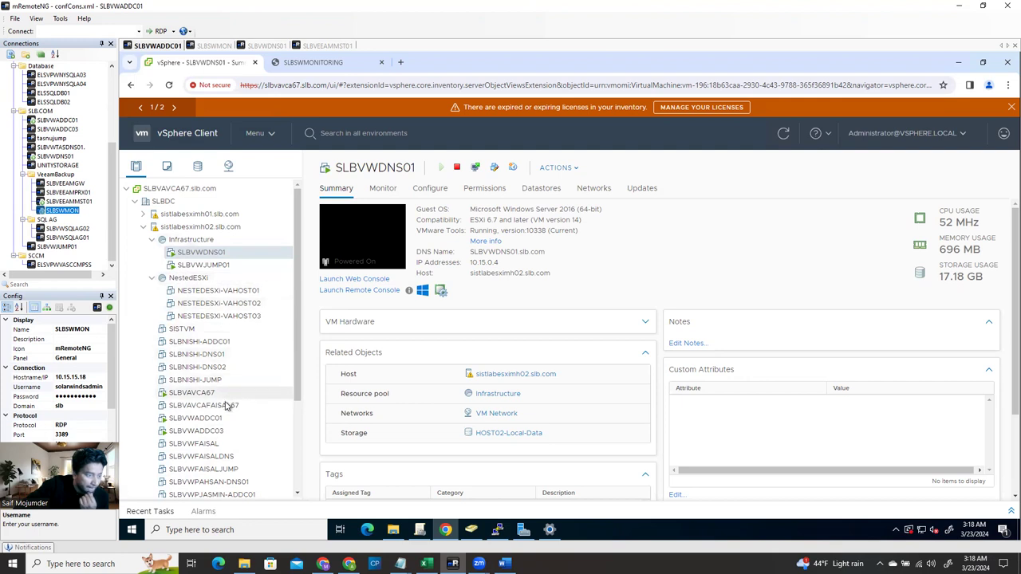
pyautogui.scroll(-3, 226, 444)
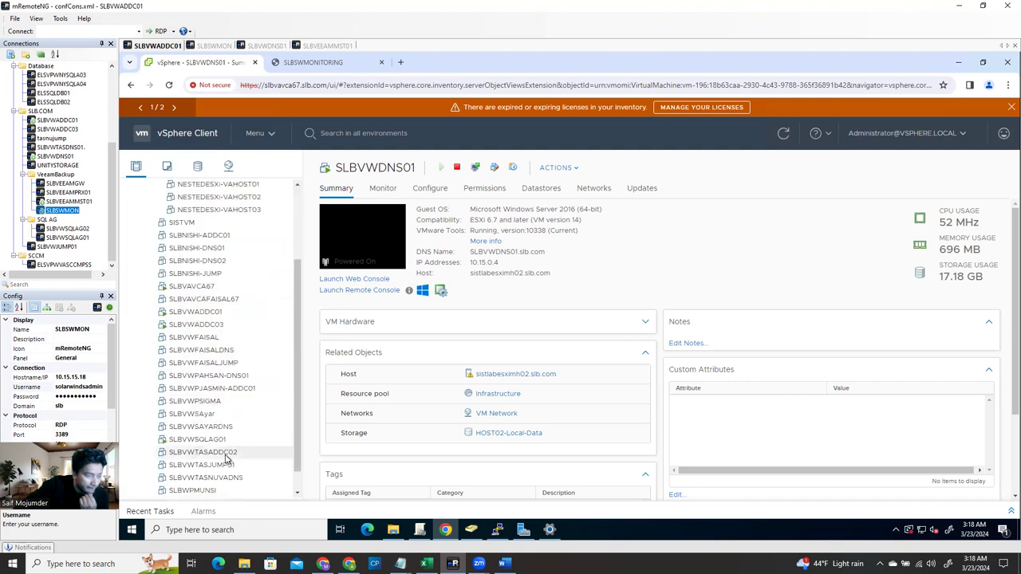
pyautogui.scroll(3, 214, 367)
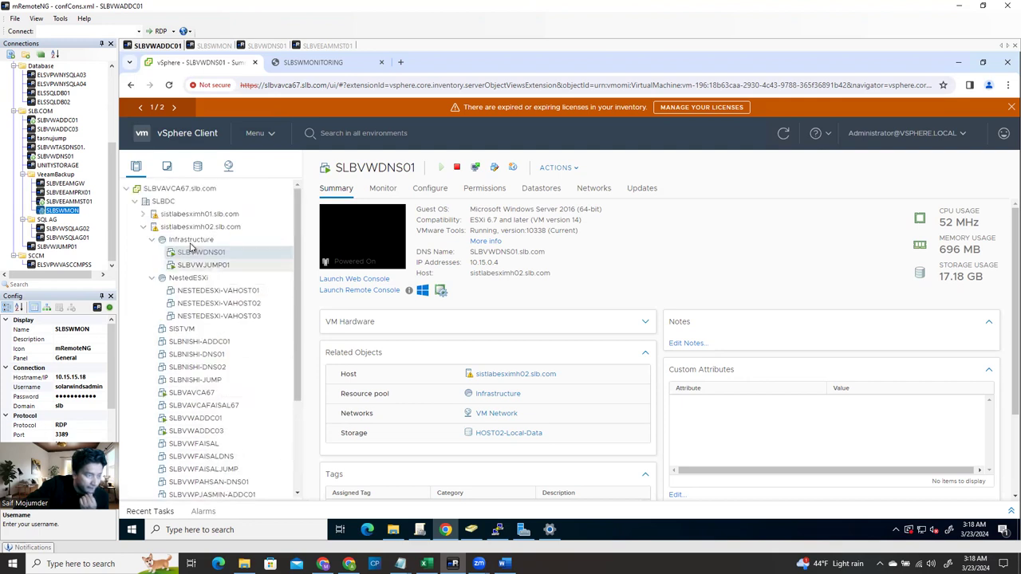
pyautogui.click(145, 227)
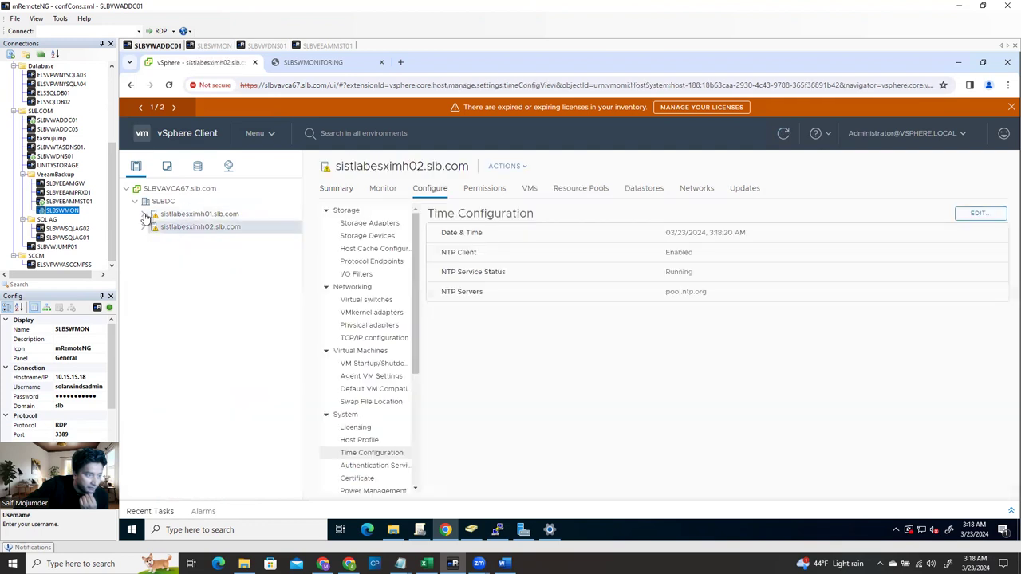
pyautogui.click(144, 214)
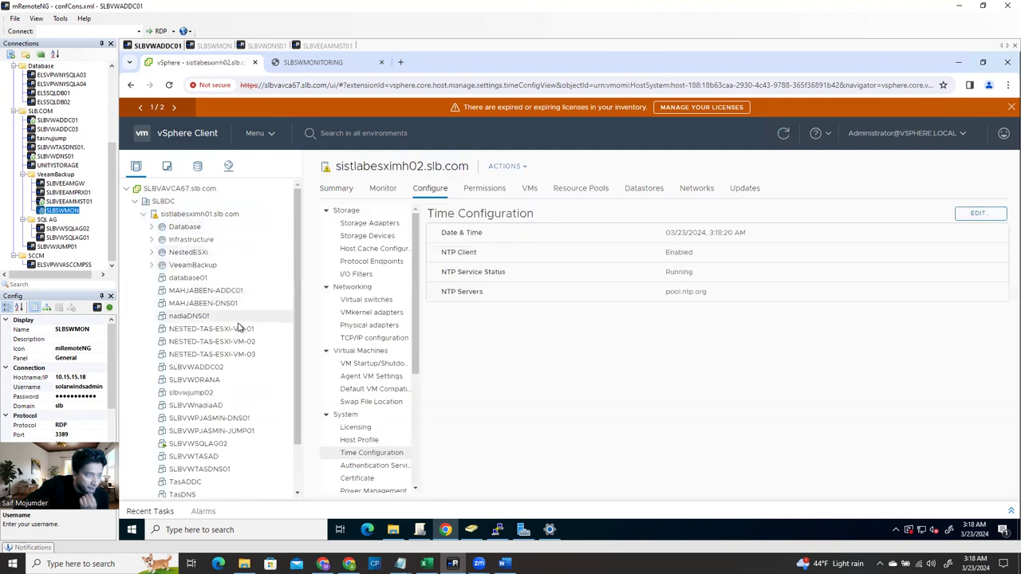
pyautogui.click(151, 266)
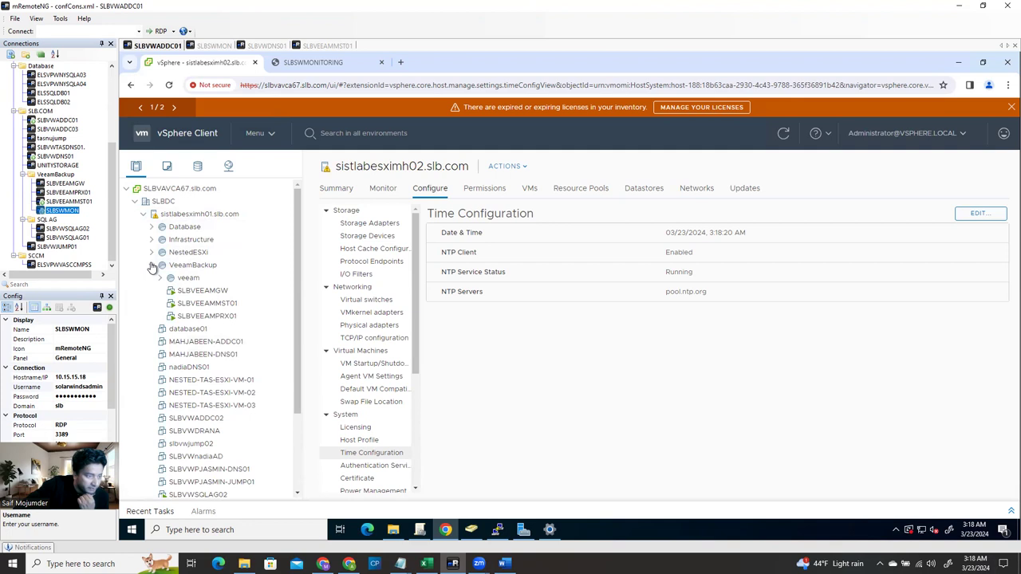
pyautogui.click(152, 265)
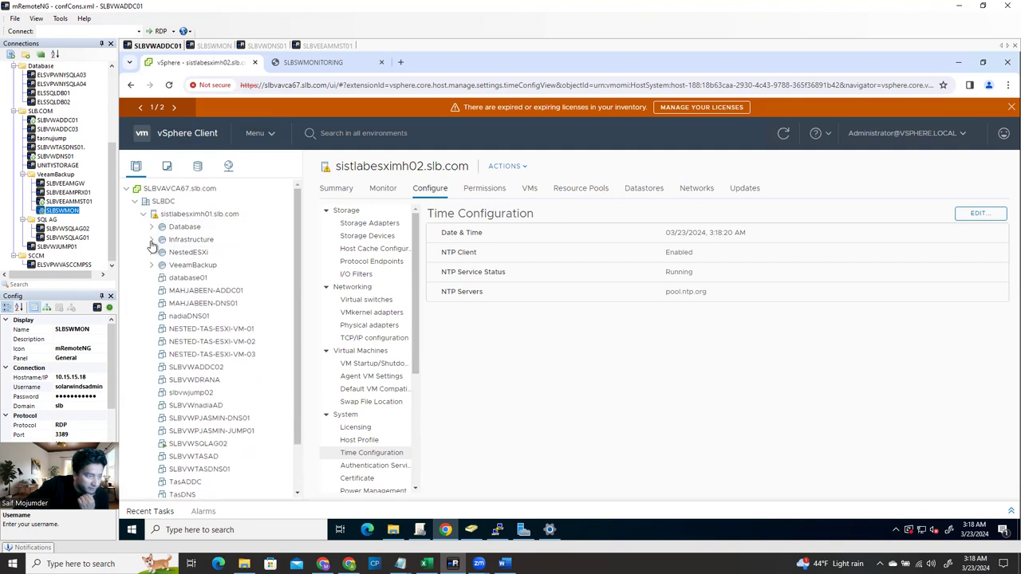
pyautogui.click(151, 240)
pyautogui.click(212, 252)
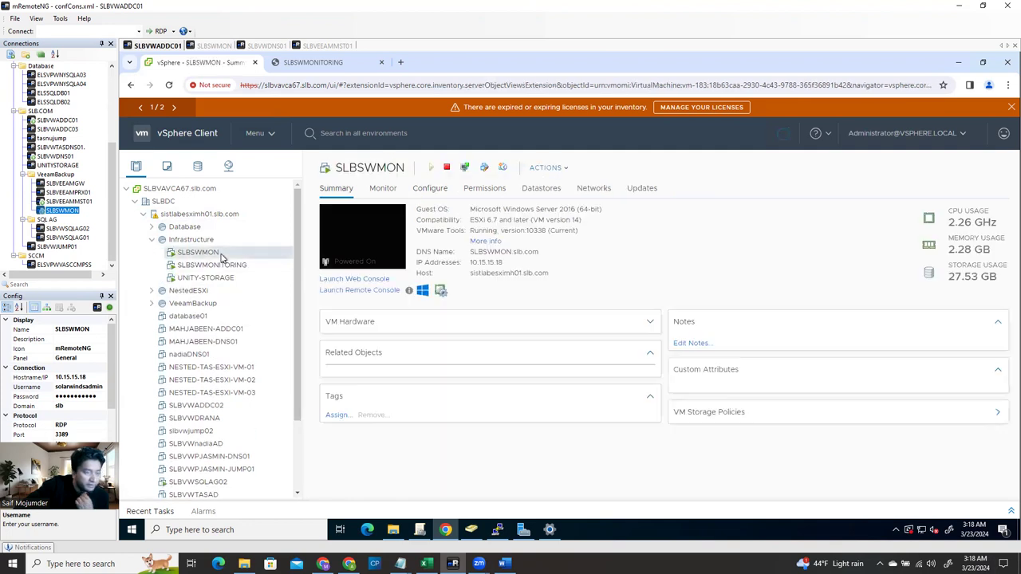
# Edit SLBSWMON's settings to 16 GB memory and 8 CPUs and save them
pyautogui.rightClick(213, 252)
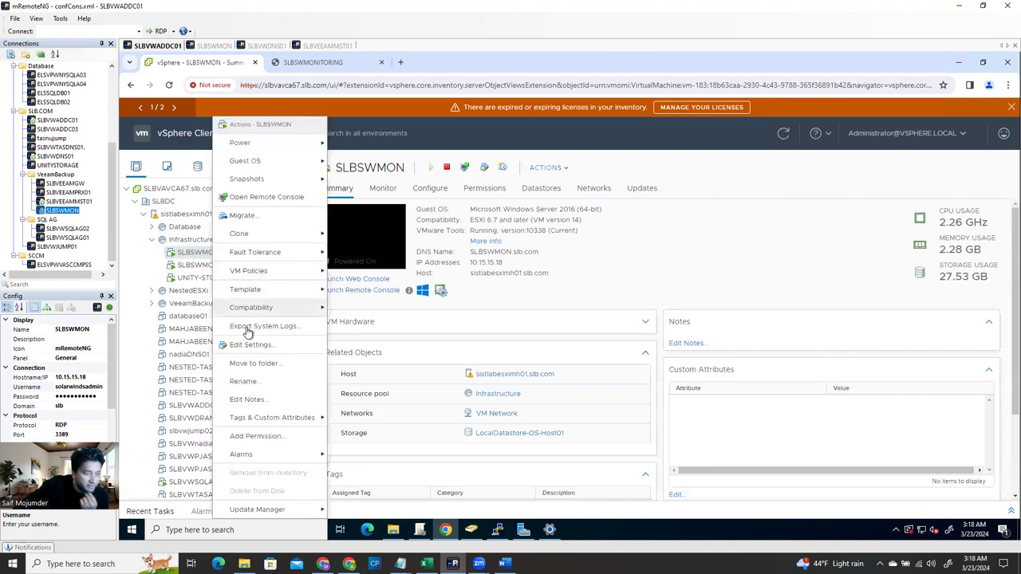
pyautogui.click(545, 312)
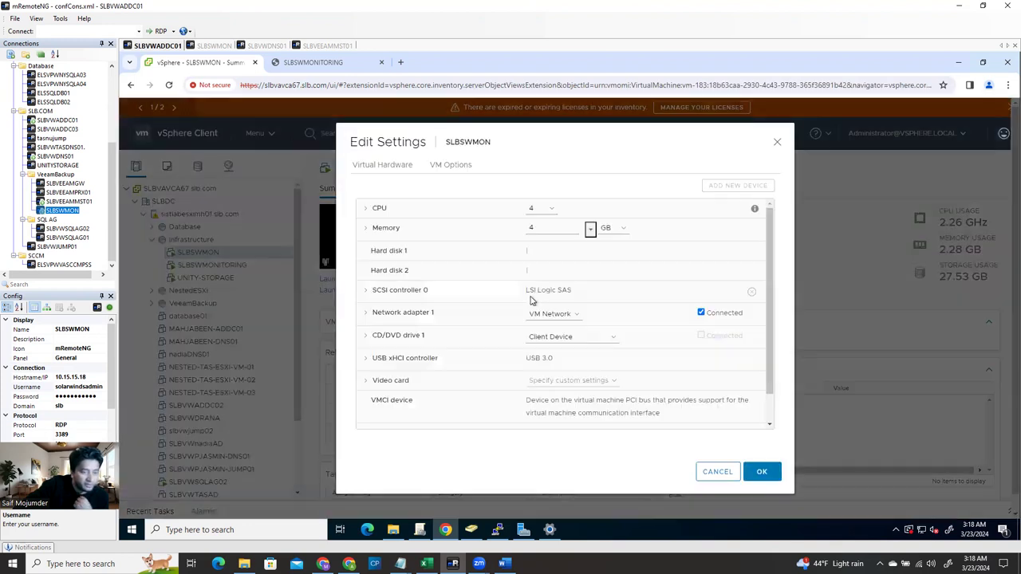
pyautogui.doubleClick(544, 228)
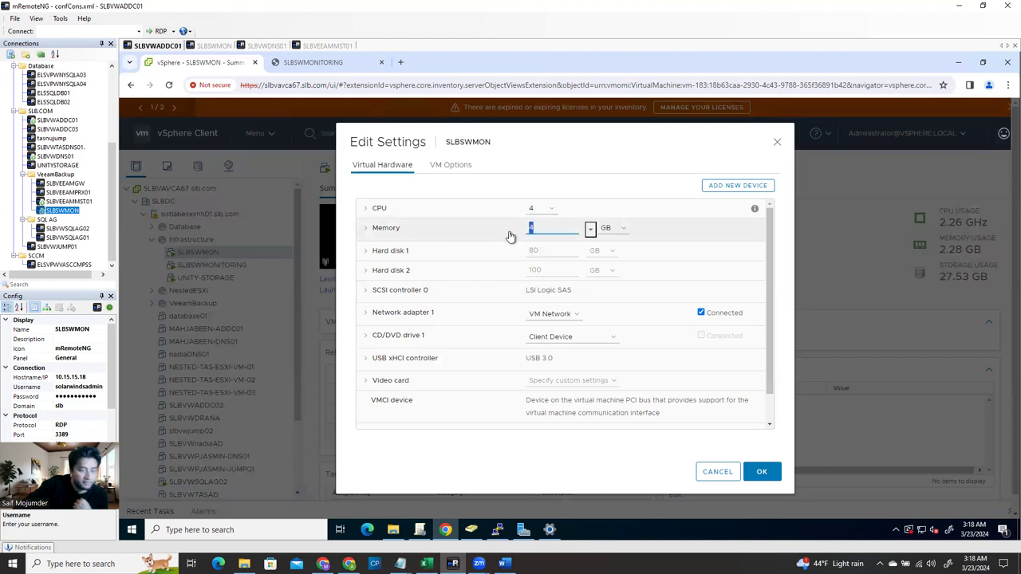
pyautogui.press('BackSpace')
pyautogui.write('16')
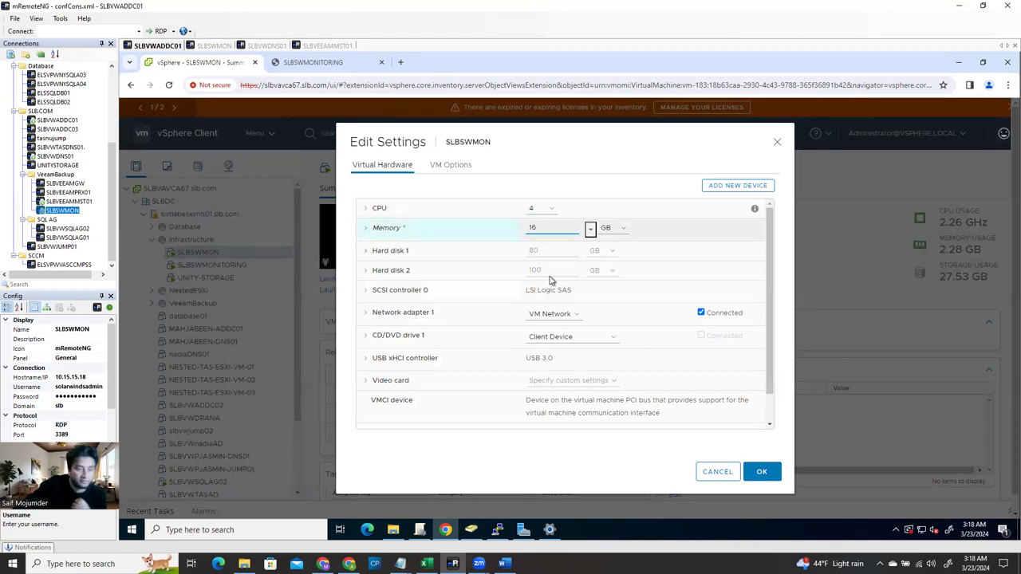
pyautogui.click(366, 210)
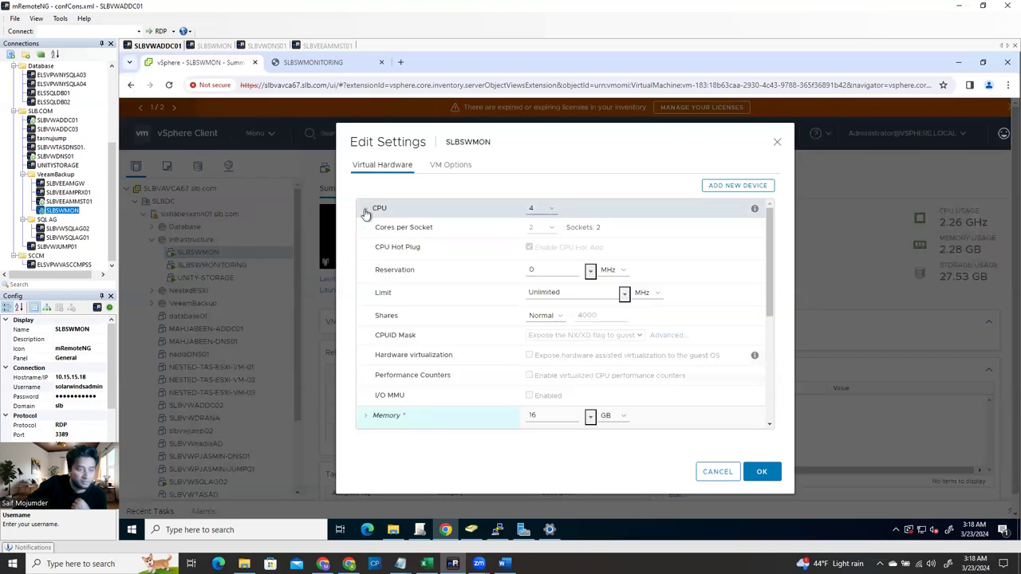
pyautogui.click(543, 209)
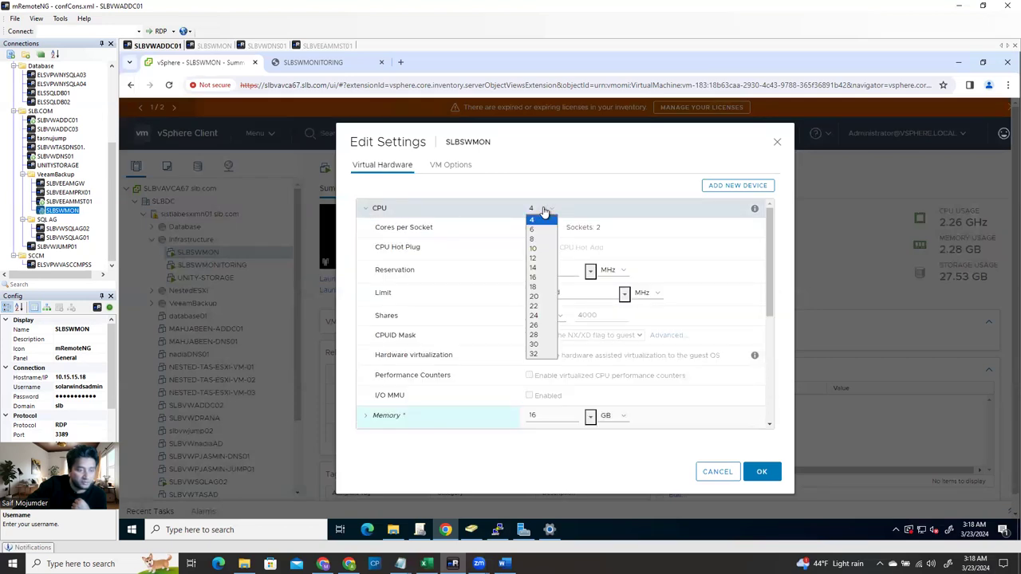
pyautogui.click(535, 238)
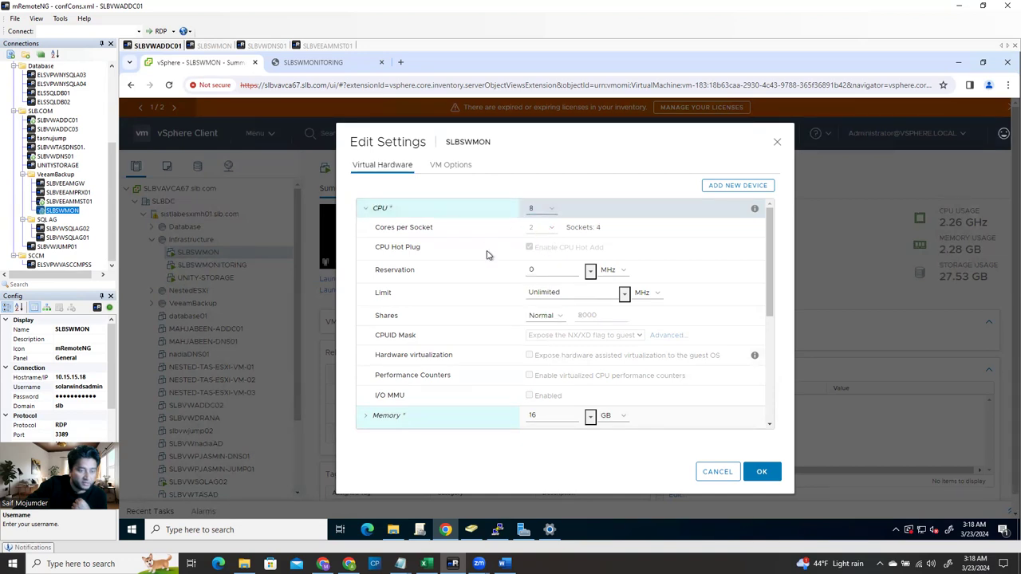
pyautogui.click(762, 473)
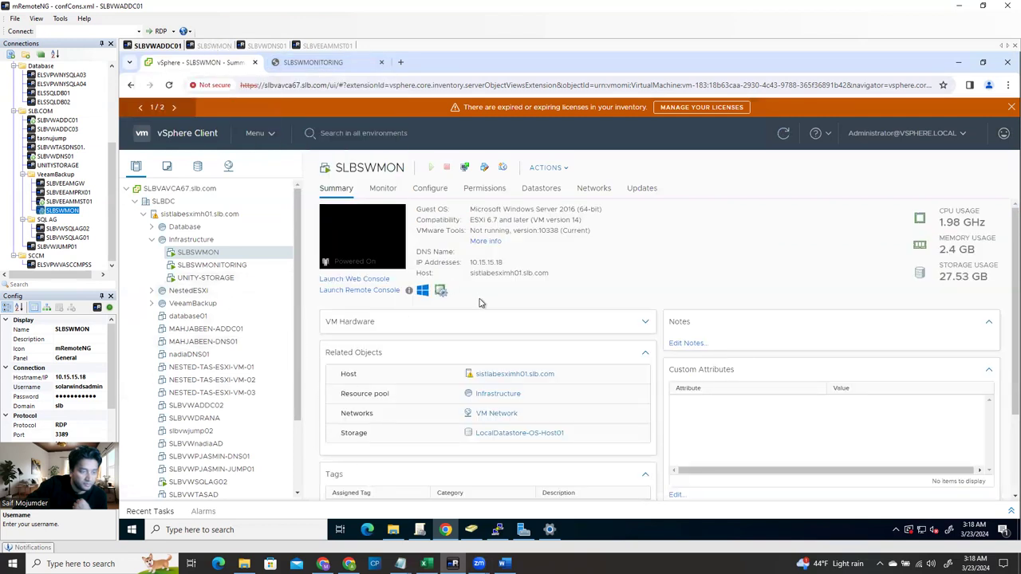
# Expand VM Hardware to verify the new 8 CPU and 16 GB sizes
pyautogui.scroll(-2, 511, 423)
pyautogui.scroll(2, 503, 419)
pyautogui.click(326, 330)
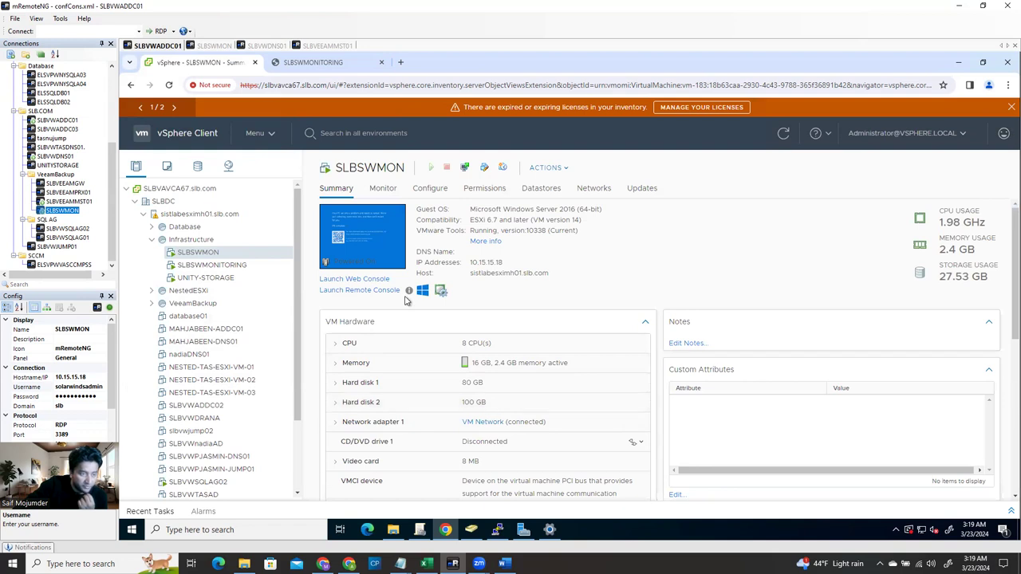
# Drop the stale RDP reconnect, view SLBSWMON in the web console, and return to its Summary
pyautogui.click(378, 229)
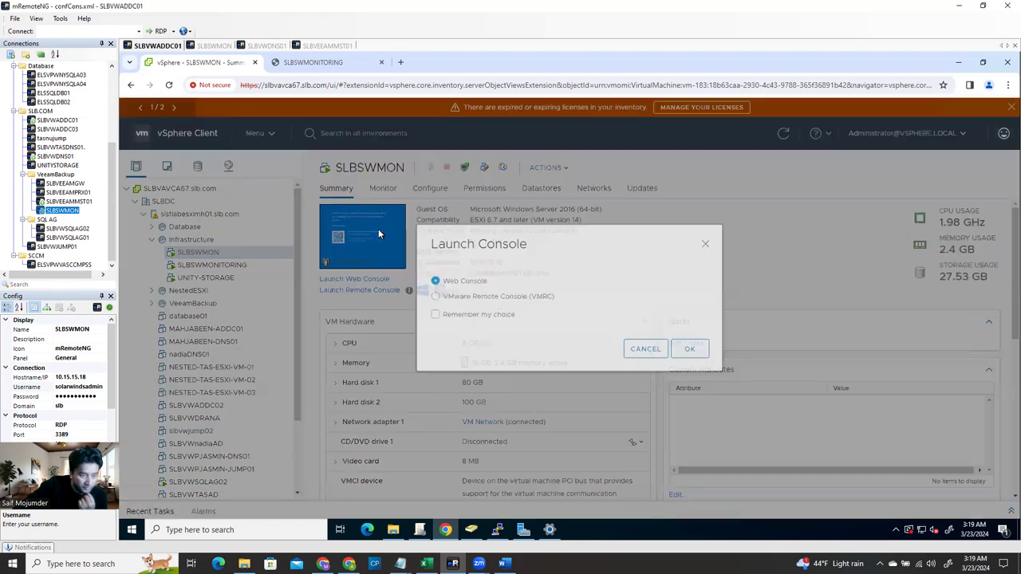
pyautogui.click(211, 46)
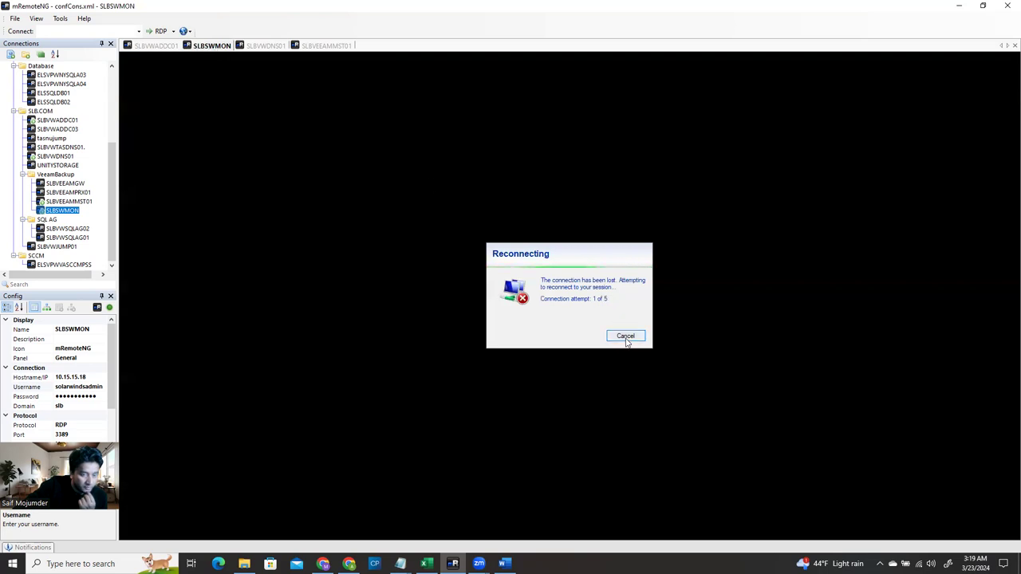
pyautogui.click(627, 337)
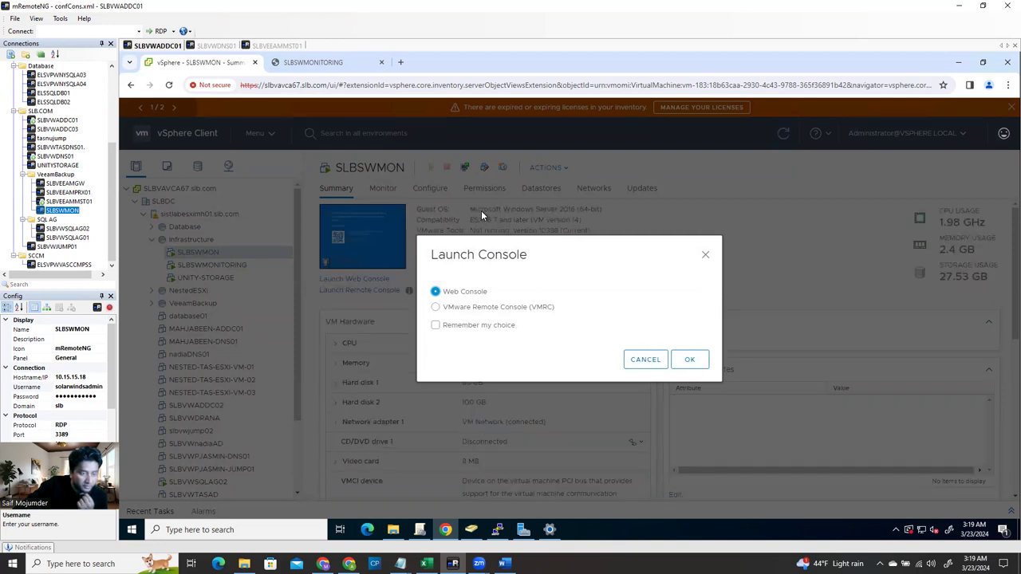
pyautogui.click(691, 360)
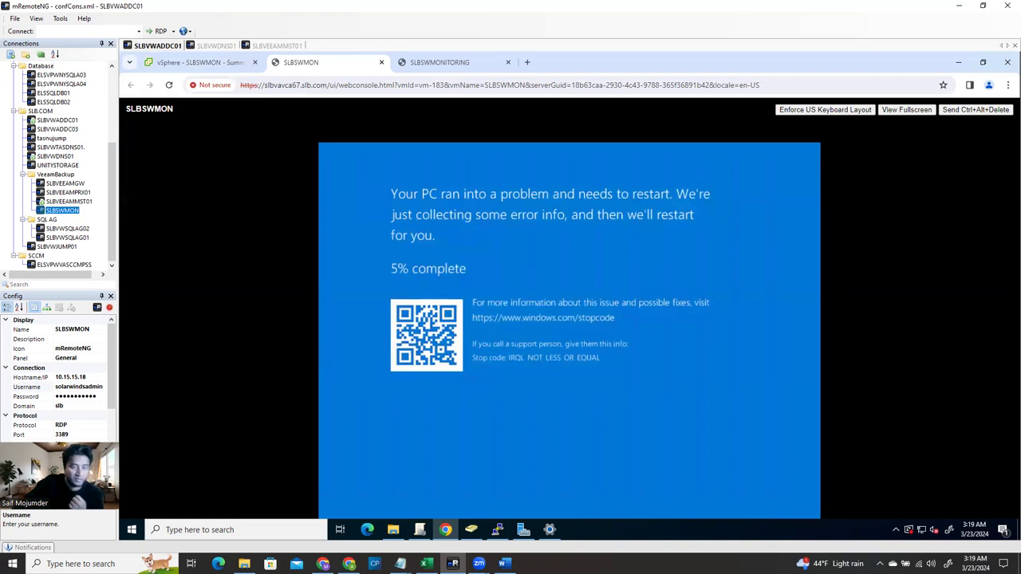
pyautogui.click(186, 64)
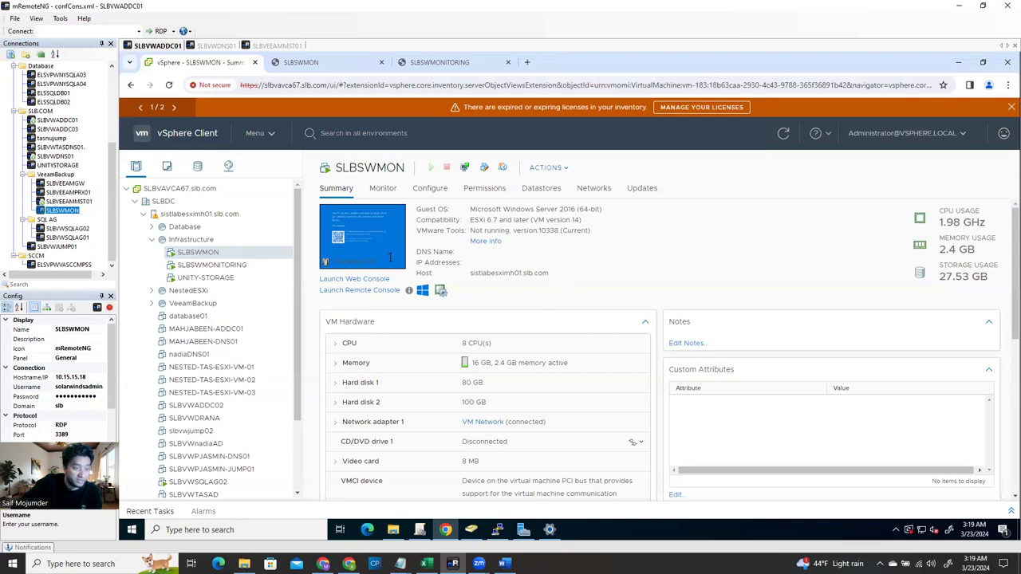
# Reset the SLBSWMON VM from its Power menu, then bring up its console launch choice
pyautogui.rightClick(225, 254)
pyautogui.moveTo(279, 143)
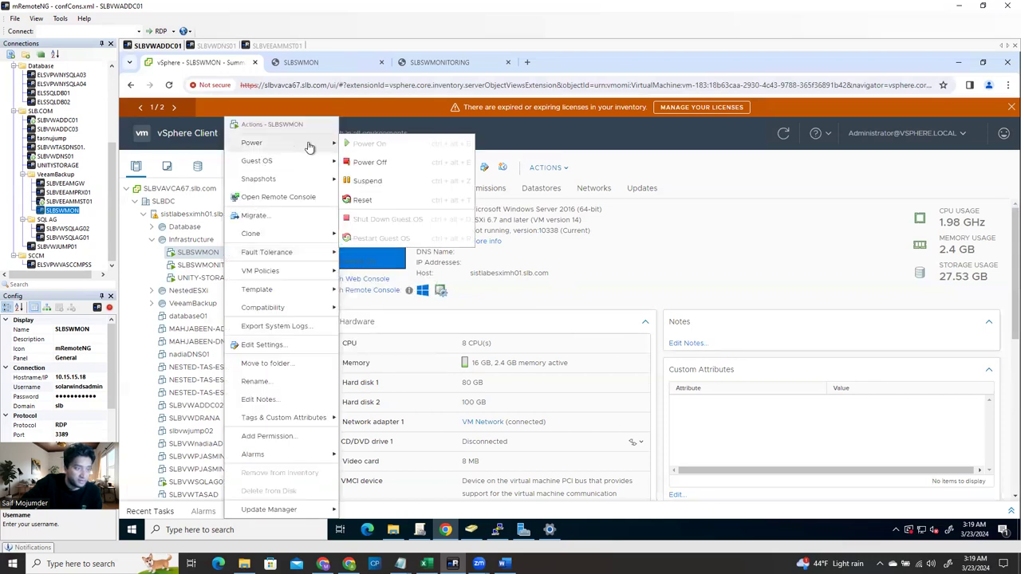
pyautogui.click(369, 205)
pyautogui.click(688, 345)
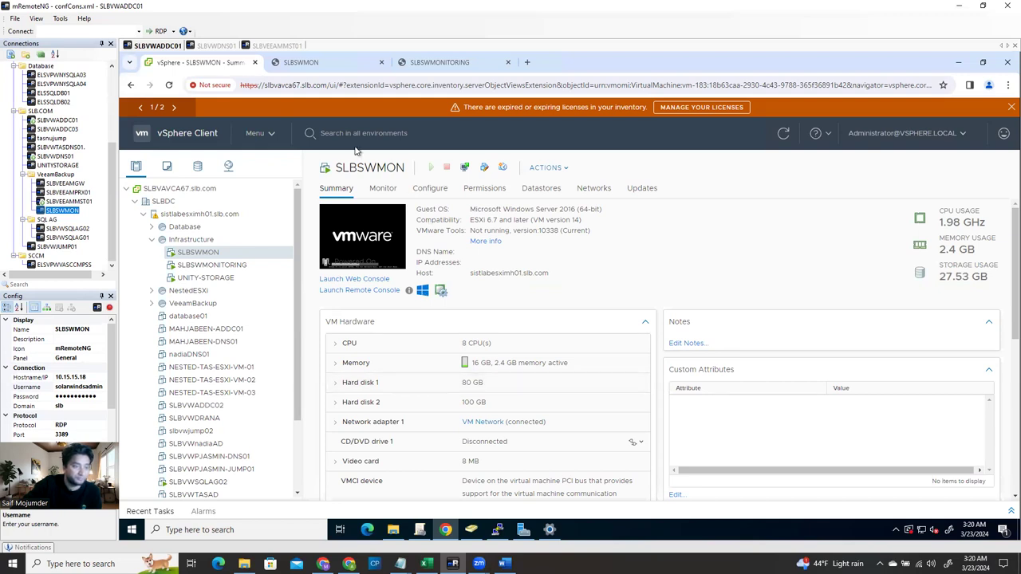
pyautogui.click(364, 249)
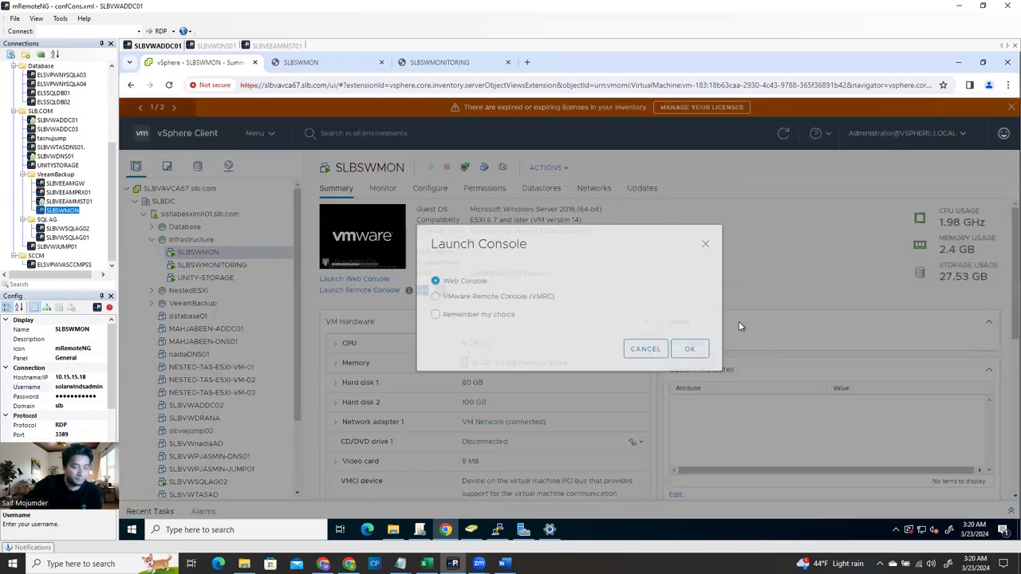
# Launch and close the SLBSWMON web console tabs, then reconnect to SLBSWMON over RDP in mRemoteNG
pyautogui.click(691, 353)
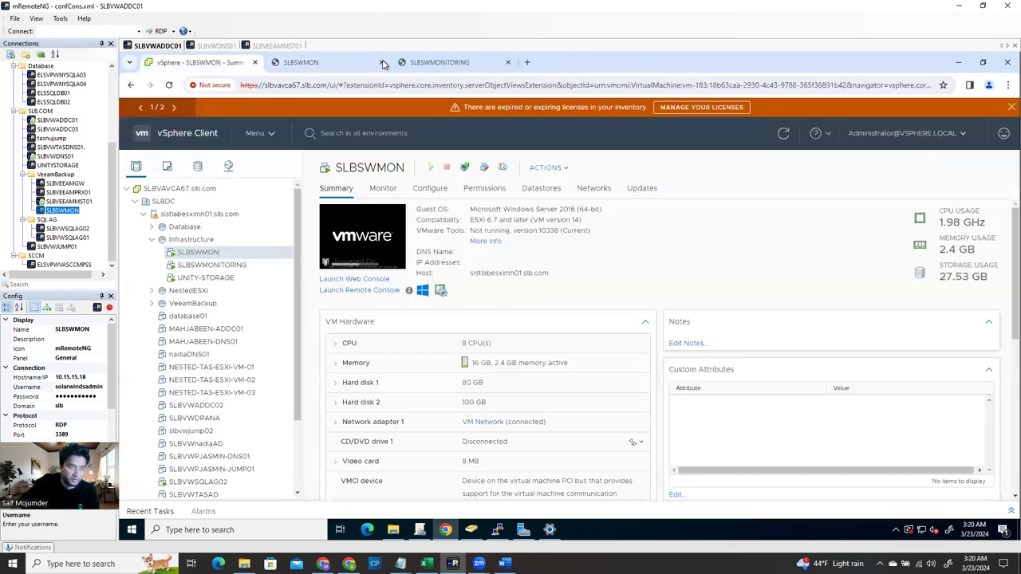
pyautogui.click(382, 62)
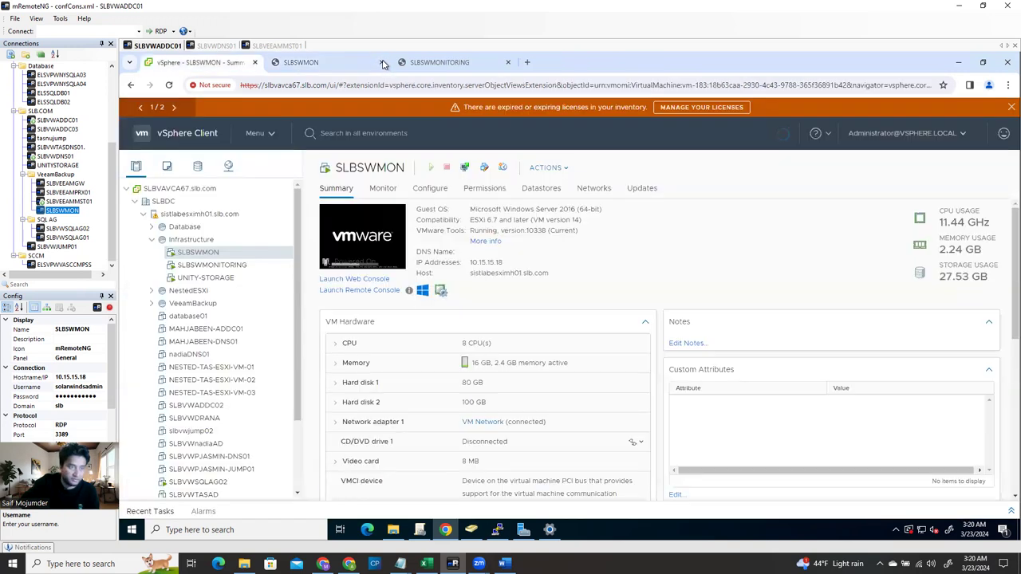
pyautogui.click(382, 62)
pyautogui.doubleClick(70, 211)
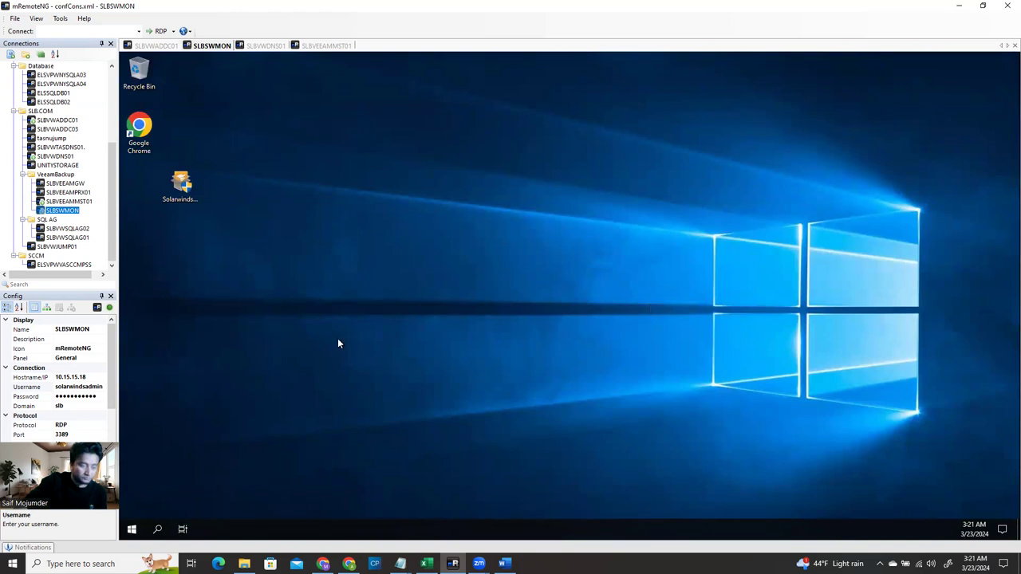
# Refresh the desktop, run the Solarwinds installer as administrator with UAC approval, and close Server Manager
pyautogui.rightClick(417, 257)
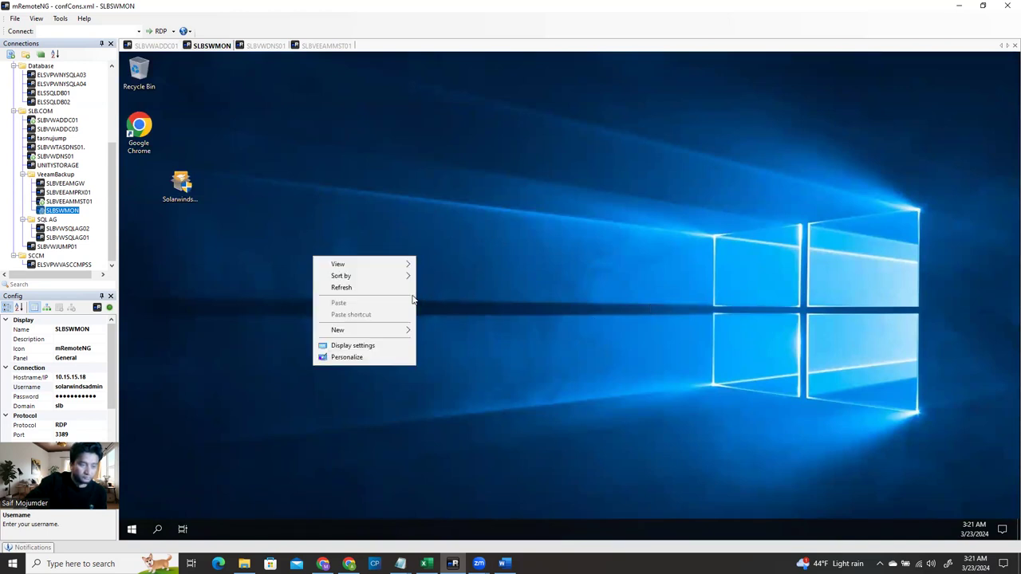
pyautogui.click(363, 292)
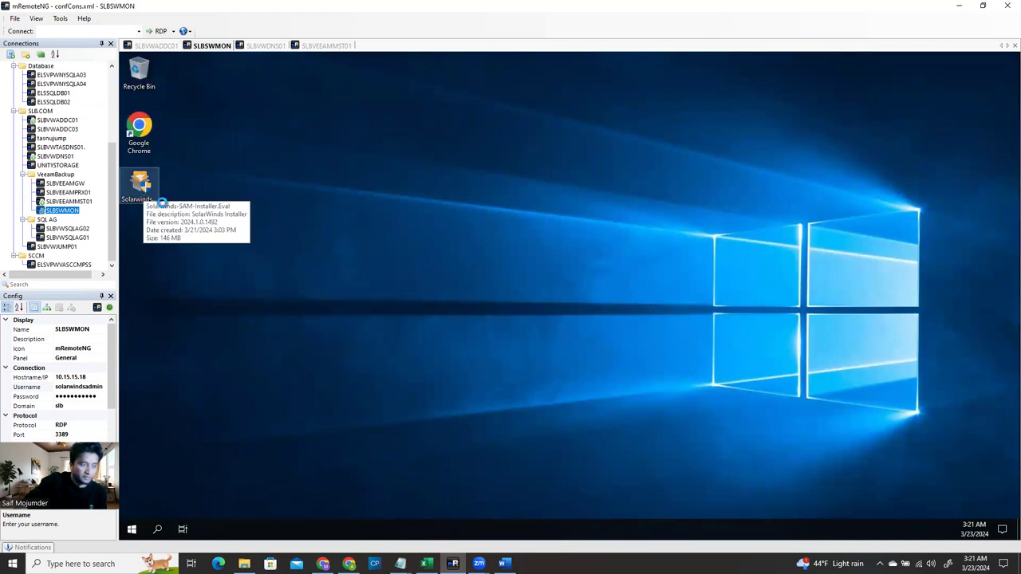
pyautogui.rightClick(140, 192)
pyautogui.click(177, 212)
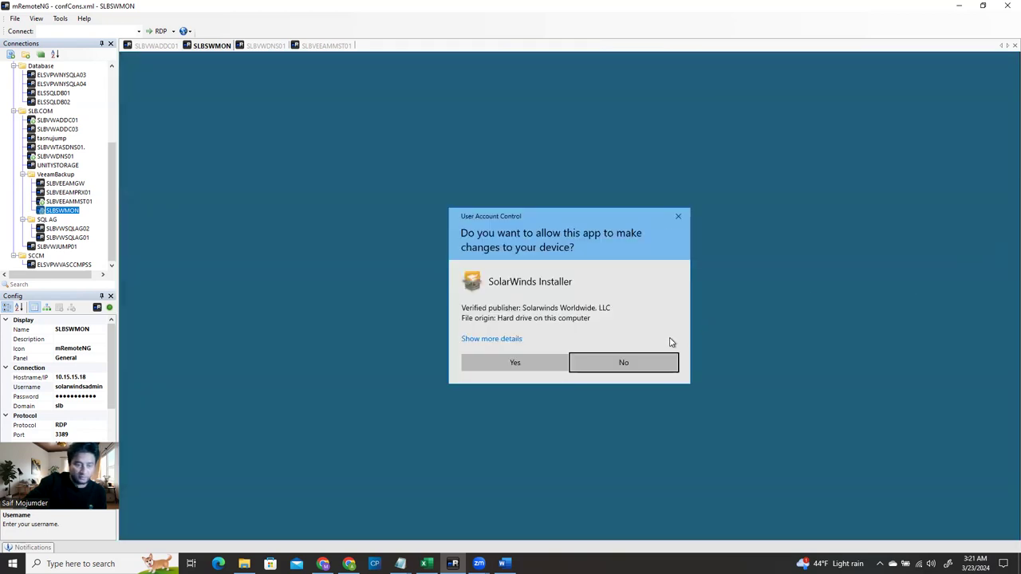
pyautogui.click(507, 365)
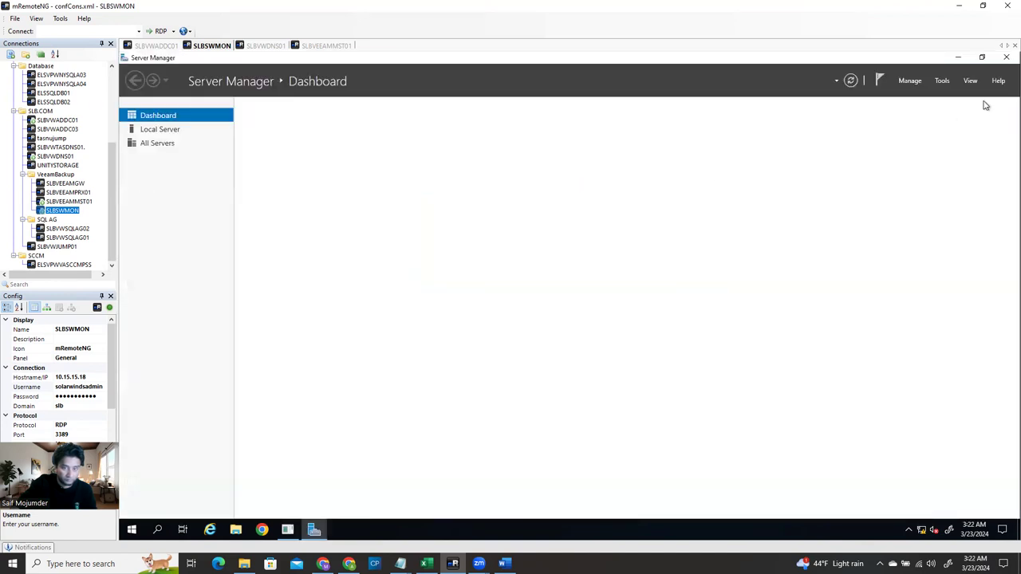
pyautogui.click(958, 58)
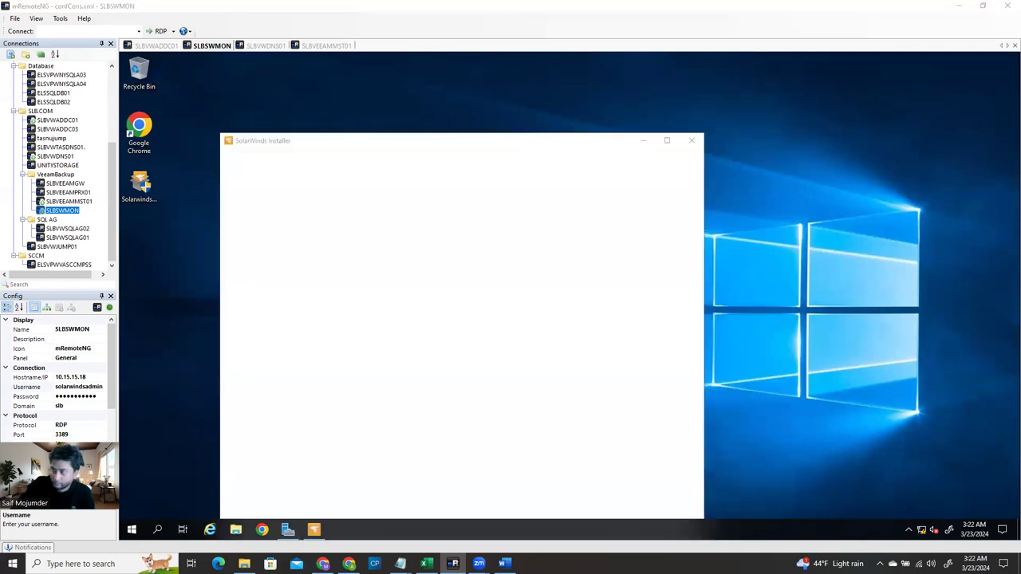
# Start the SolarWinds wizard and continue with the Standard Platform installation type
pyautogui.click(493, 123)
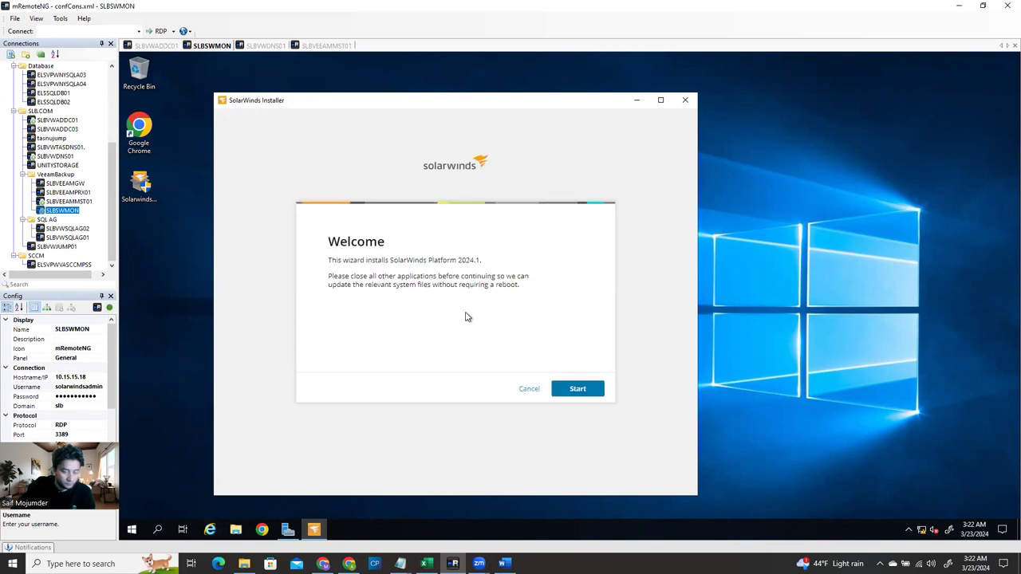
pyautogui.click(578, 388)
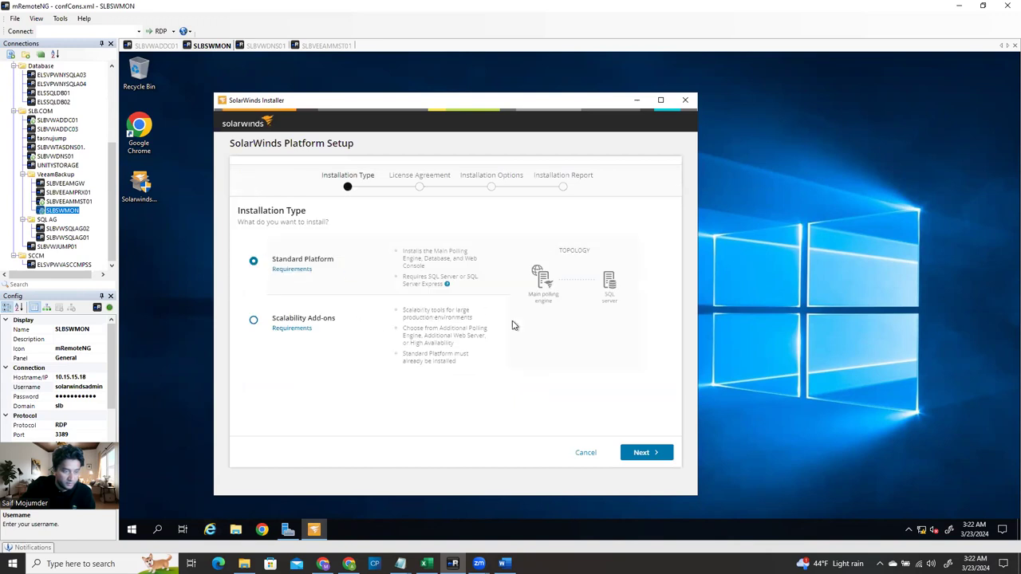
pyautogui.click(646, 453)
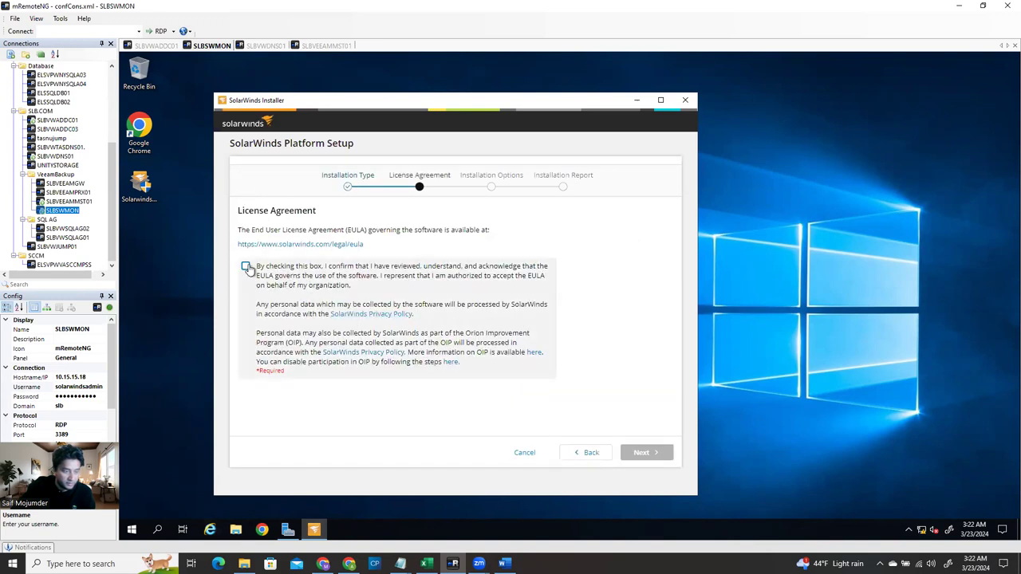
# Accept the EULA and check the Data (E:) drive in File Explorer
pyautogui.click(246, 267)
pyautogui.click(645, 452)
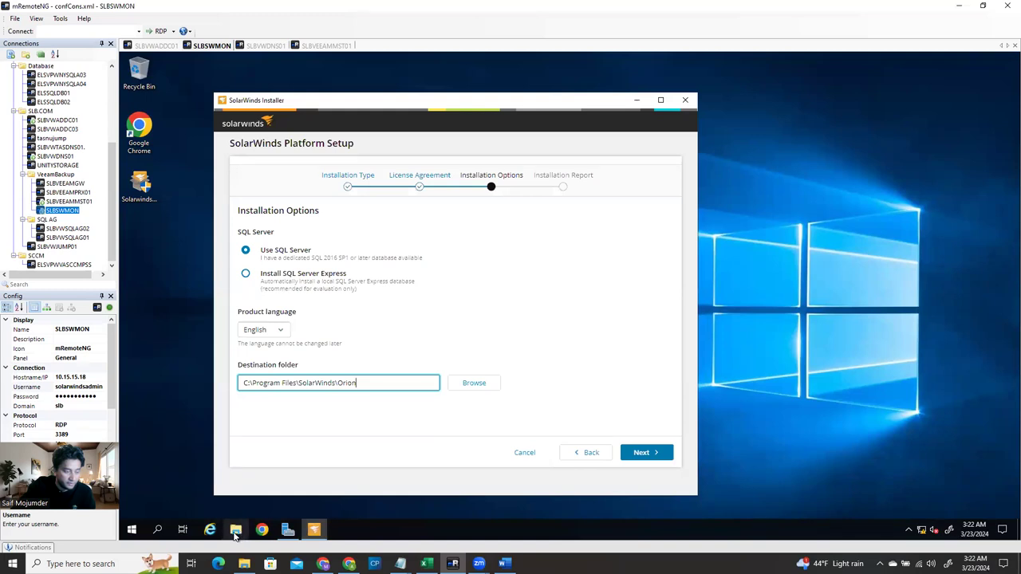
pyautogui.click(236, 531)
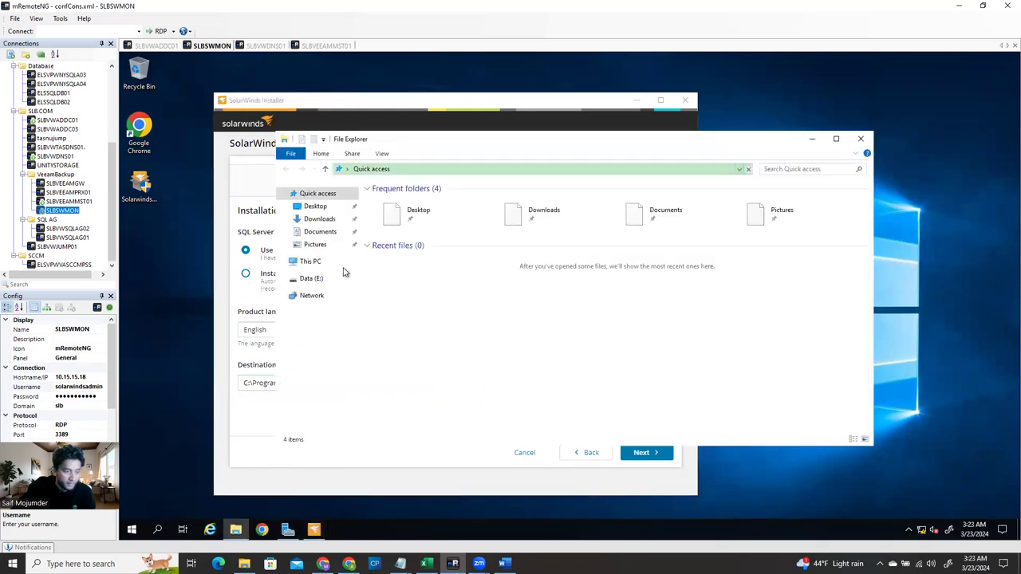
pyautogui.click(311, 281)
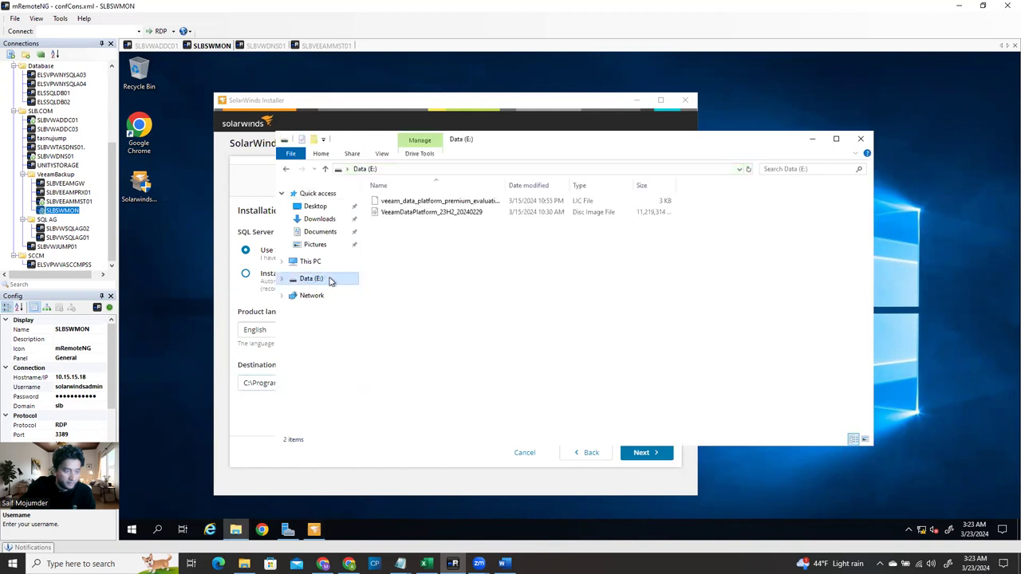
pyautogui.click(861, 138)
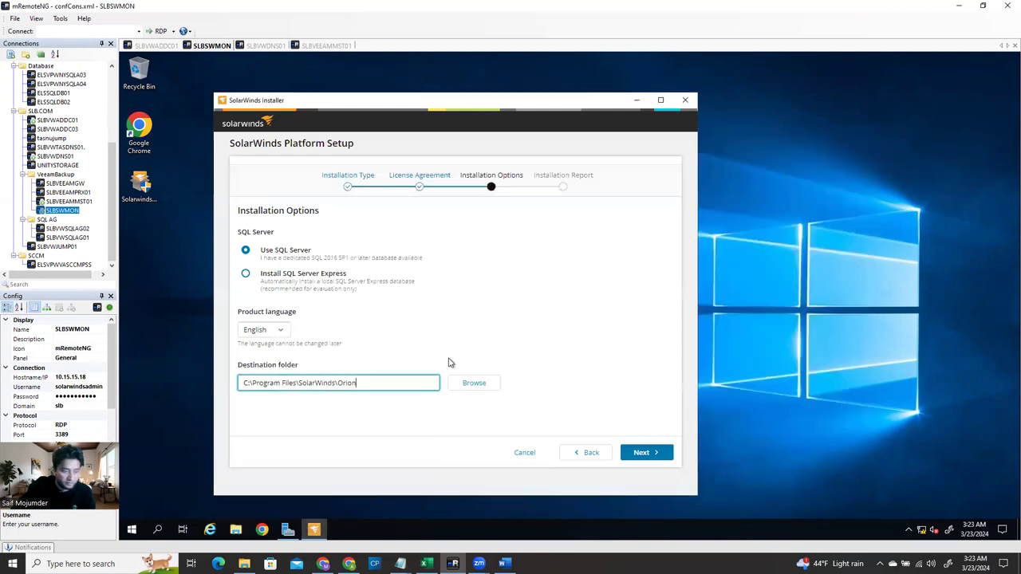
# Change the destination folder to E:\Program Files\SolarWinds\Orion and continue to the Installation Report
pyautogui.click(471, 386)
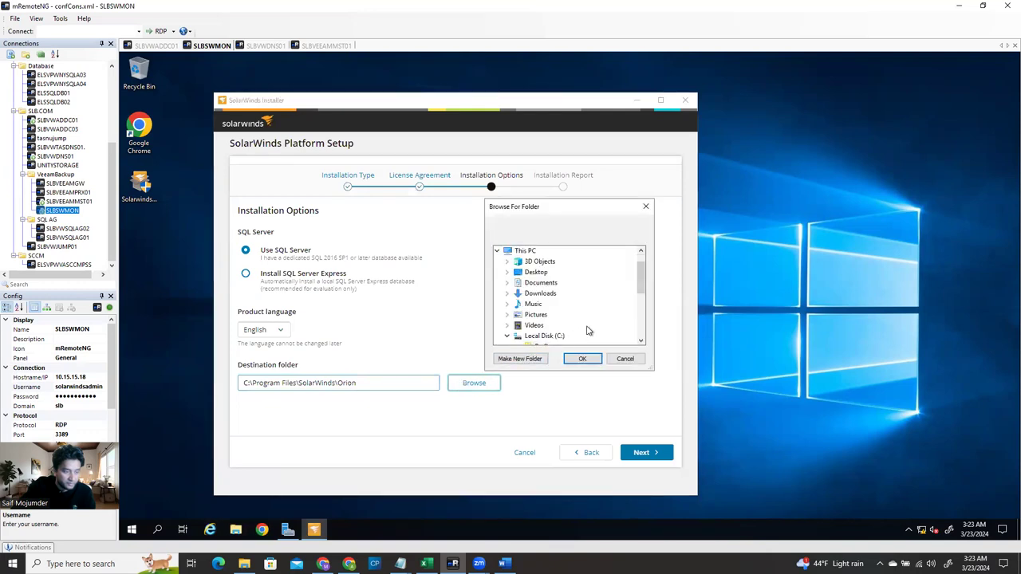
pyautogui.moveTo(642, 295); pyautogui.dragTo(572, 325)
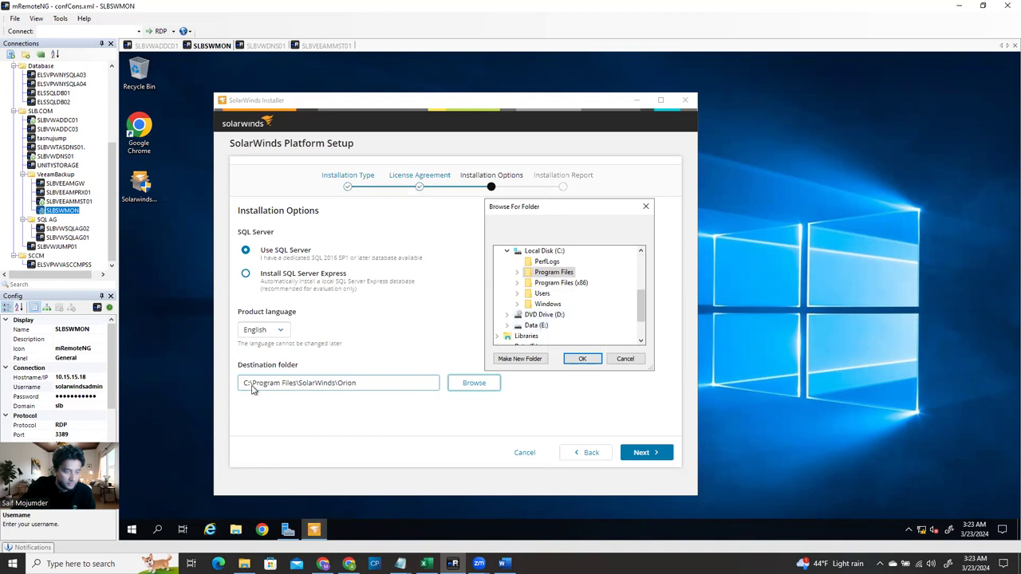
pyautogui.click(623, 359)
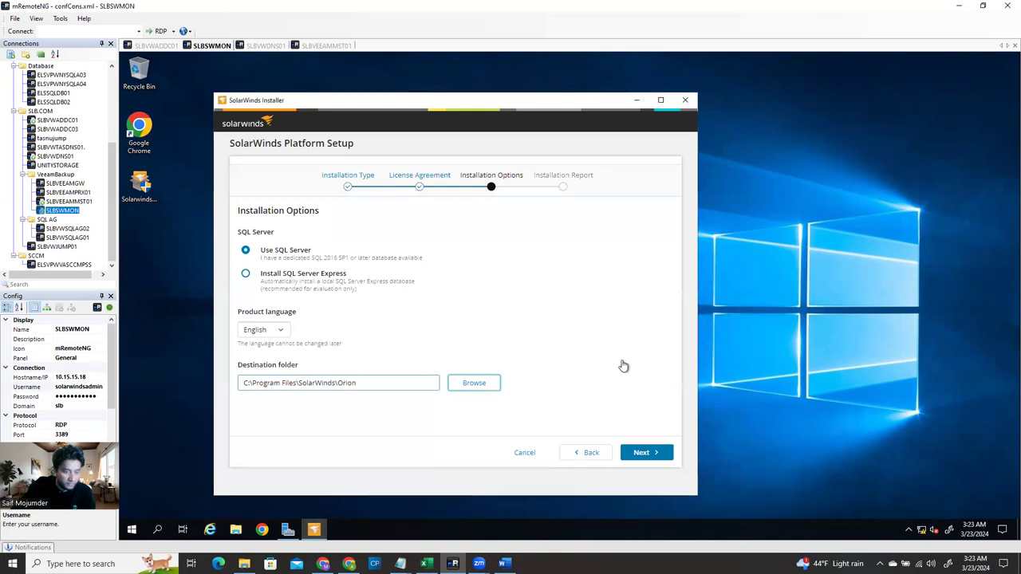
pyautogui.click(247, 382)
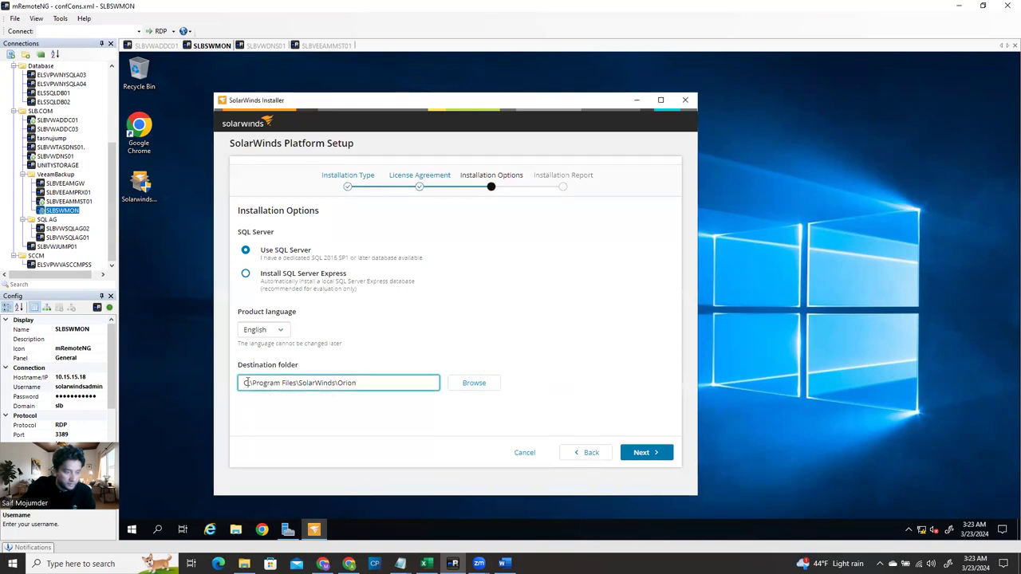
pyautogui.write('E')
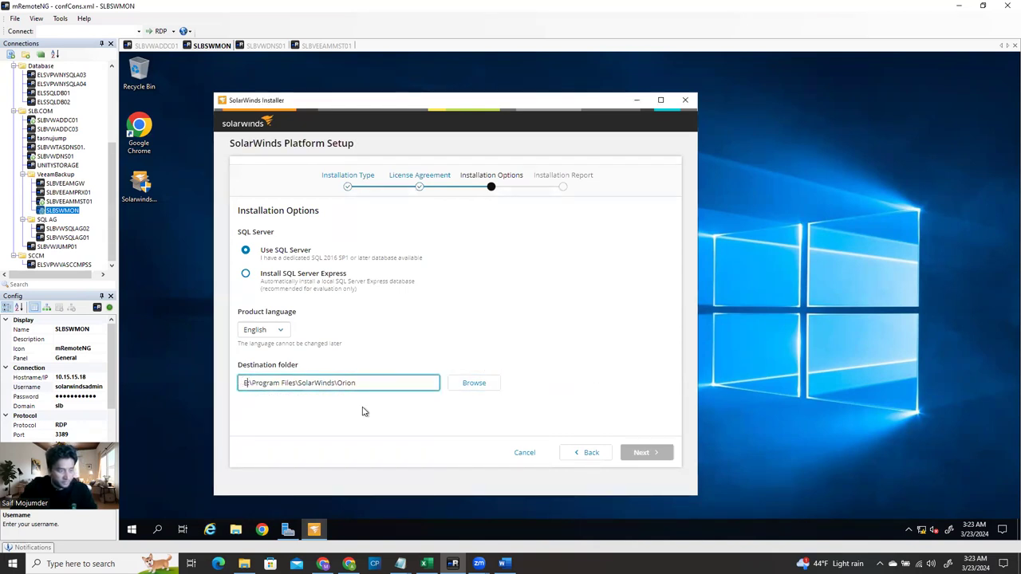
pyautogui.click(647, 452)
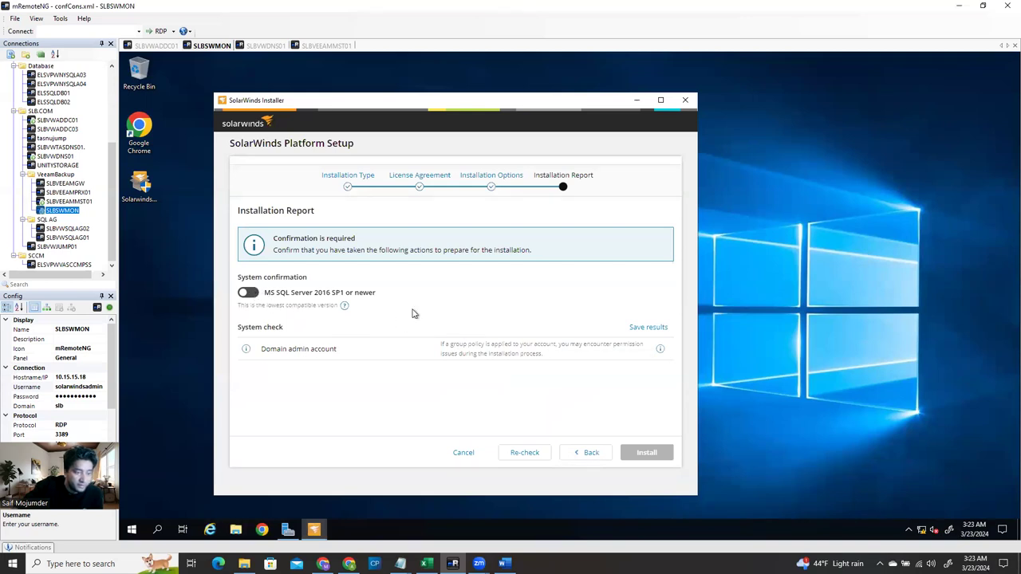
# Confirm the MS SQL Server 2016 SP1 requirement and start the SolarWinds Platform install
pyautogui.click(248, 294)
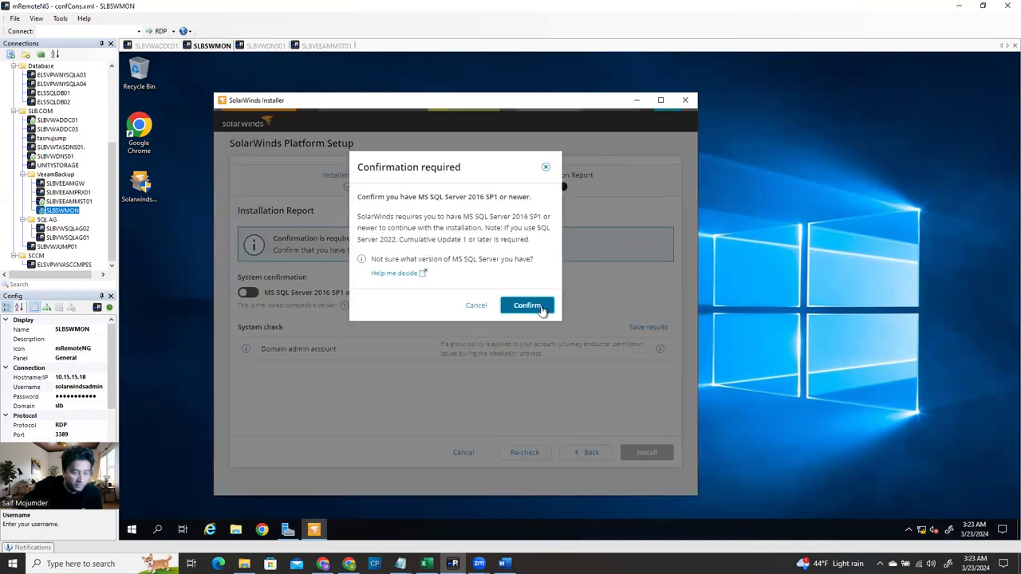
pyautogui.click(531, 307)
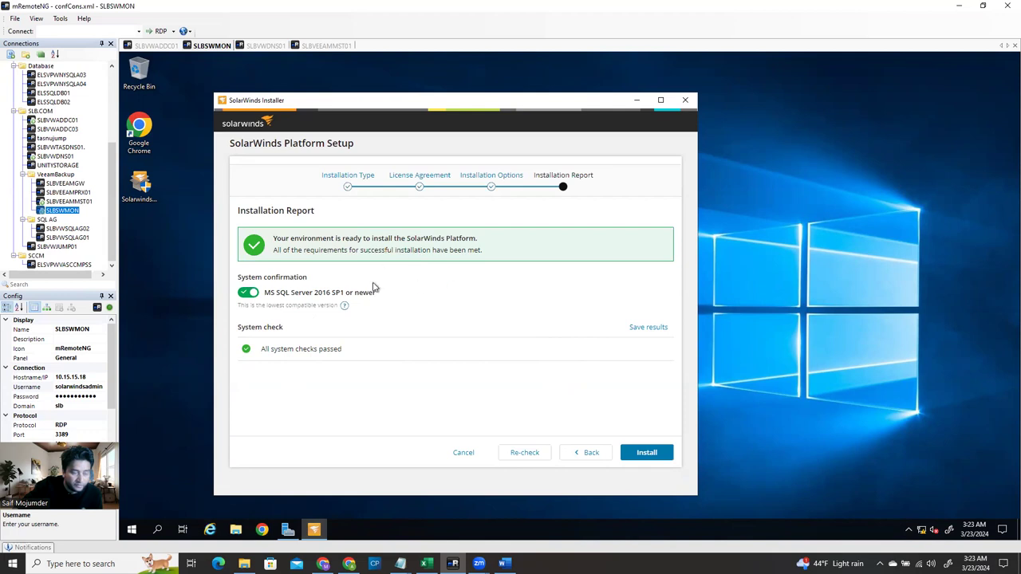
pyautogui.click(660, 458)
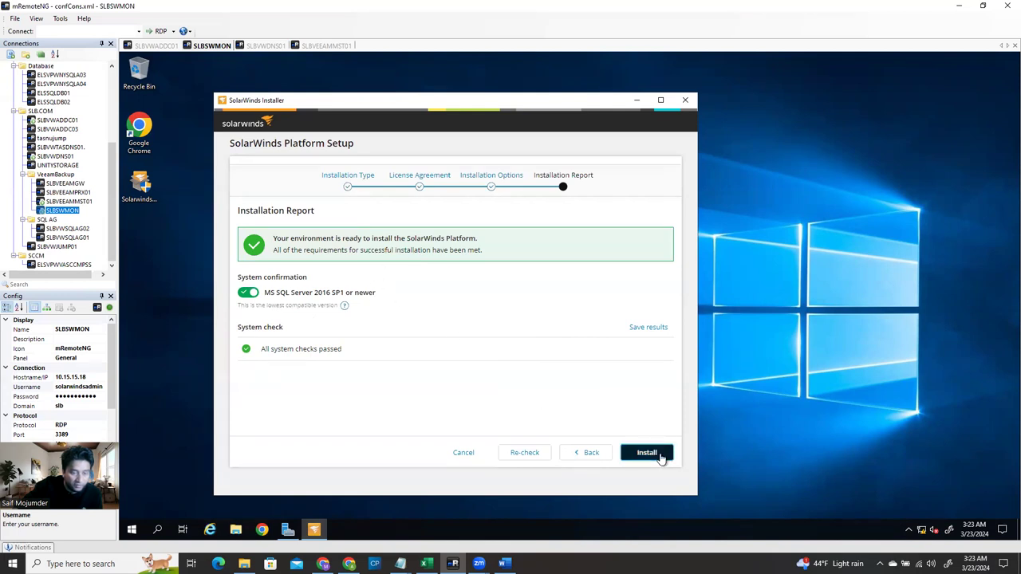
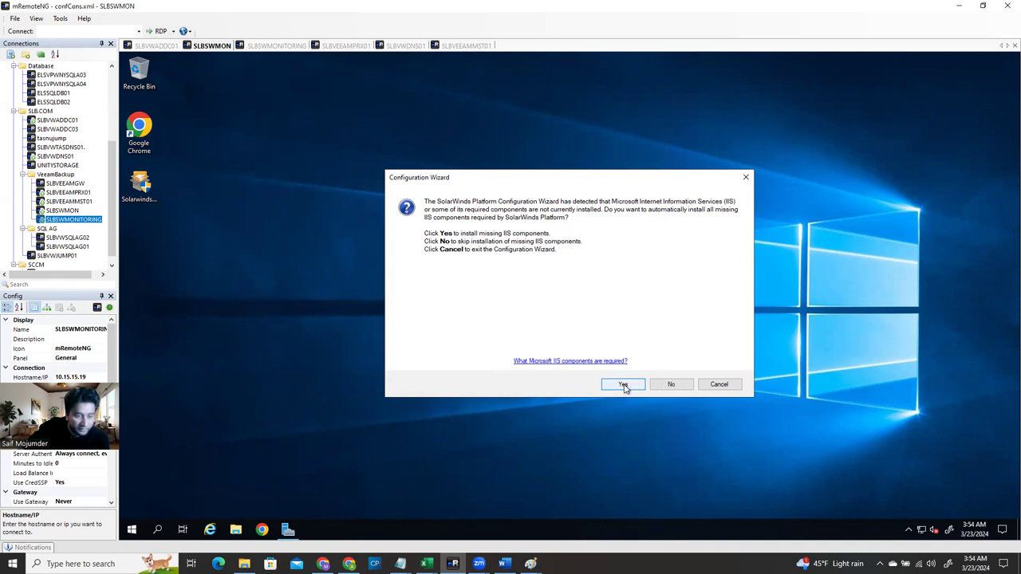
# Answer Yes to installing the missing IIS components for the Configuration Wizard
pyautogui.click(623, 385)
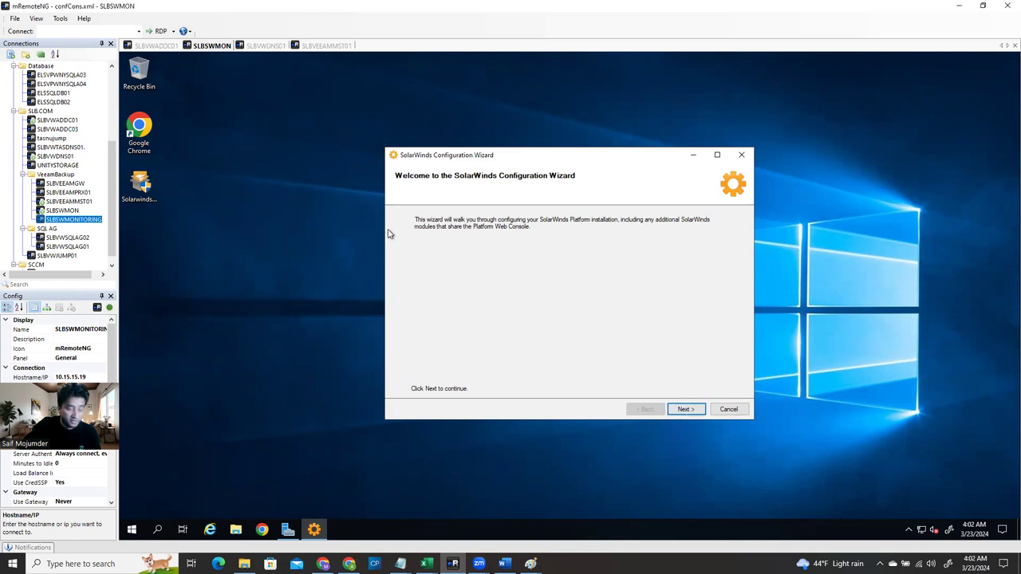
# Advance to Database Settings, list the SQL servers, and open the SLBVWSQLAG01 remote session
pyautogui.click(686, 409)
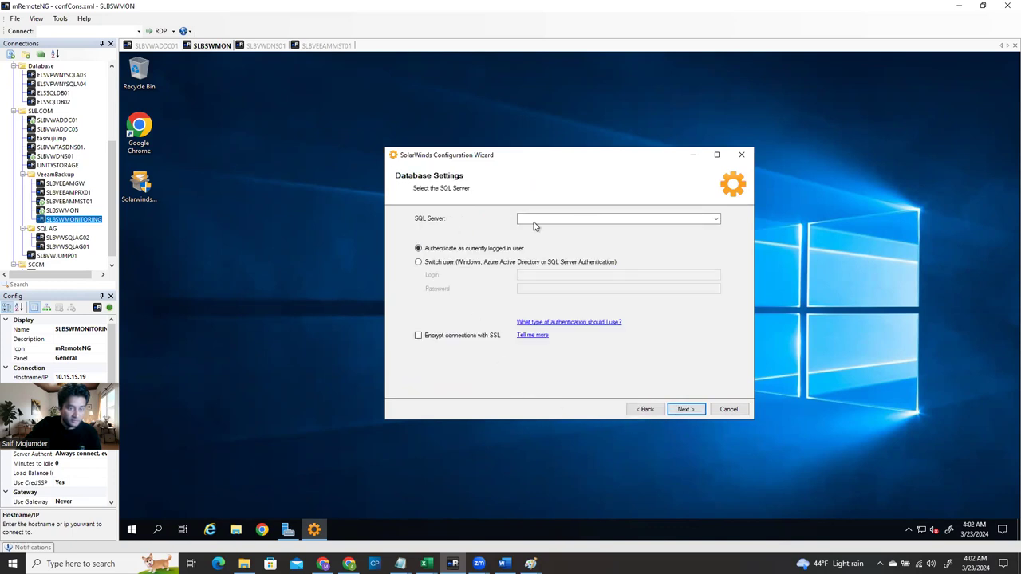
pyautogui.click(715, 218)
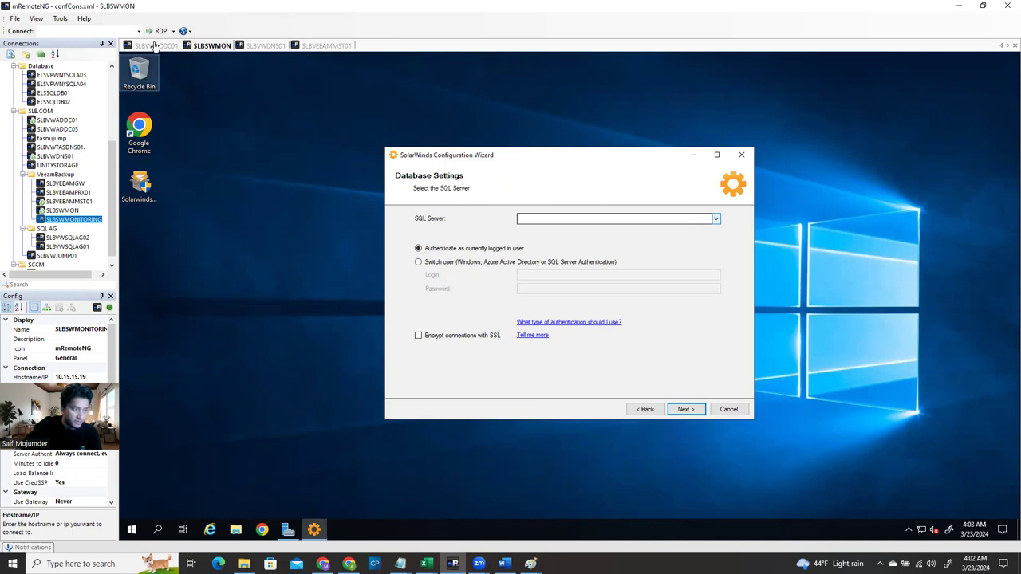
pyautogui.click(84, 202)
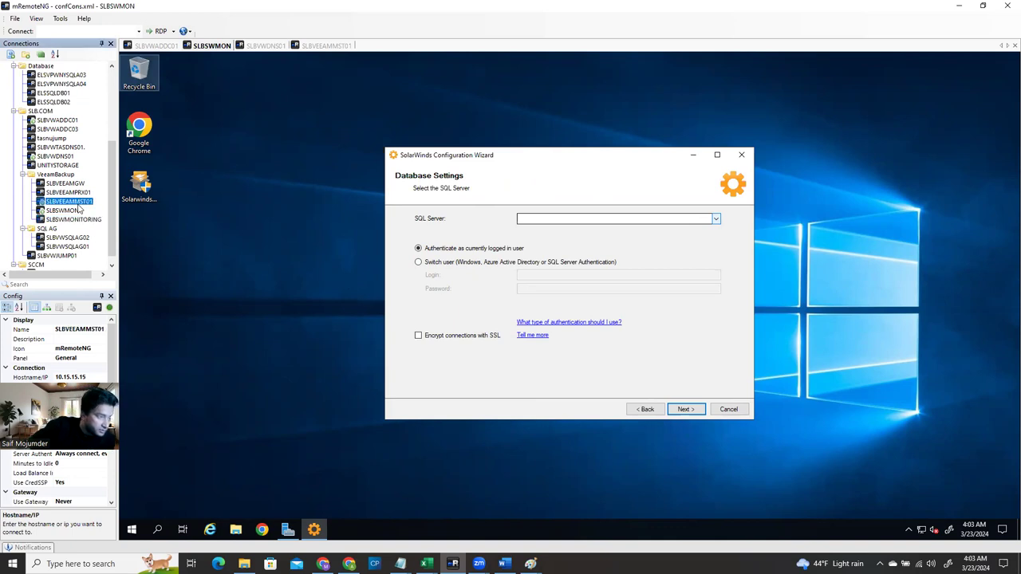
pyautogui.click(76, 248)
pyautogui.doubleClick(77, 248)
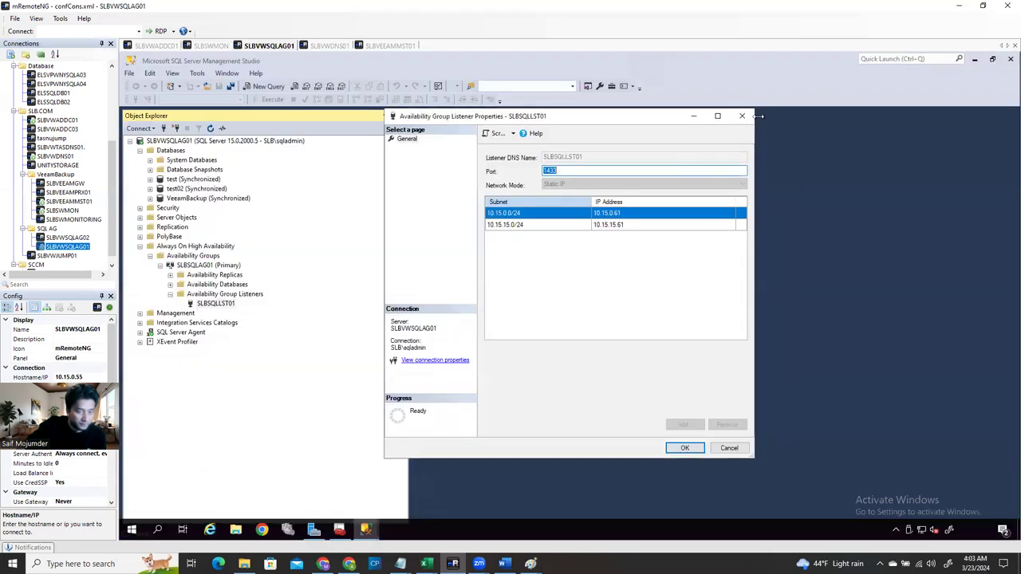
# Close the SLBSQLLST01 listener properties, select the listener in Object Explorer, and return to SLBSWMON
pyautogui.click(740, 117)
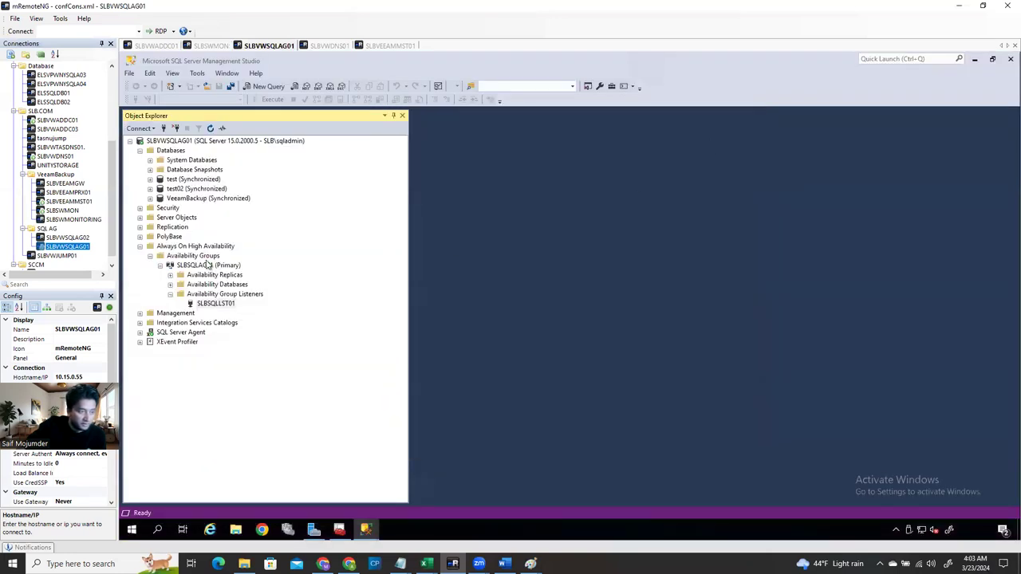
pyautogui.click(175, 141)
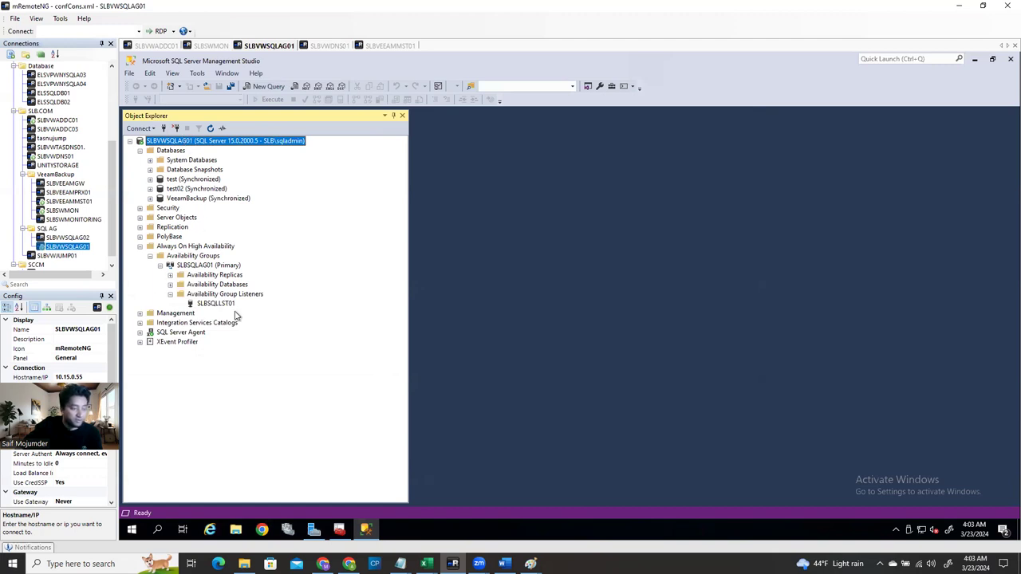
pyautogui.click(215, 304)
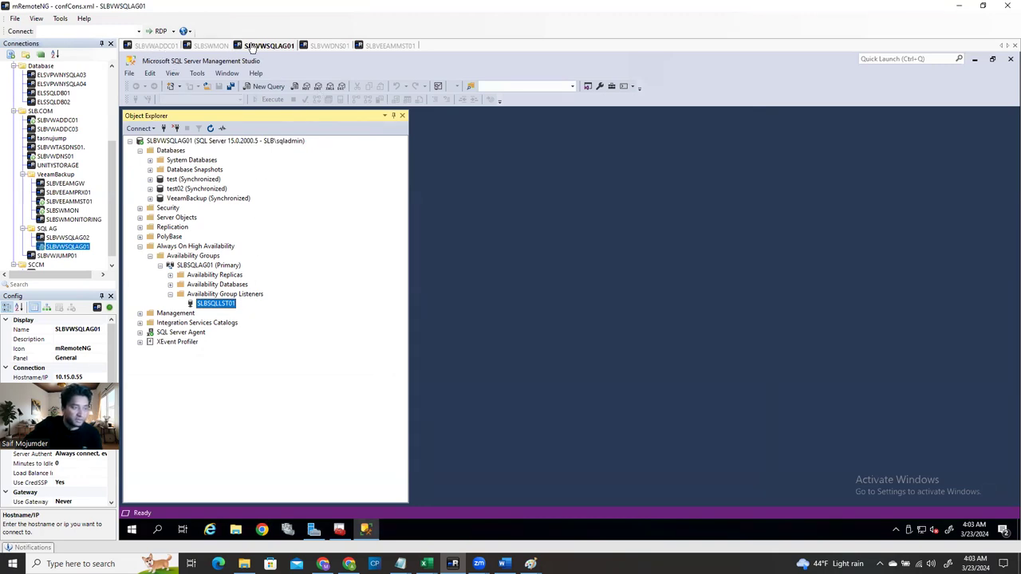
pyautogui.click(213, 48)
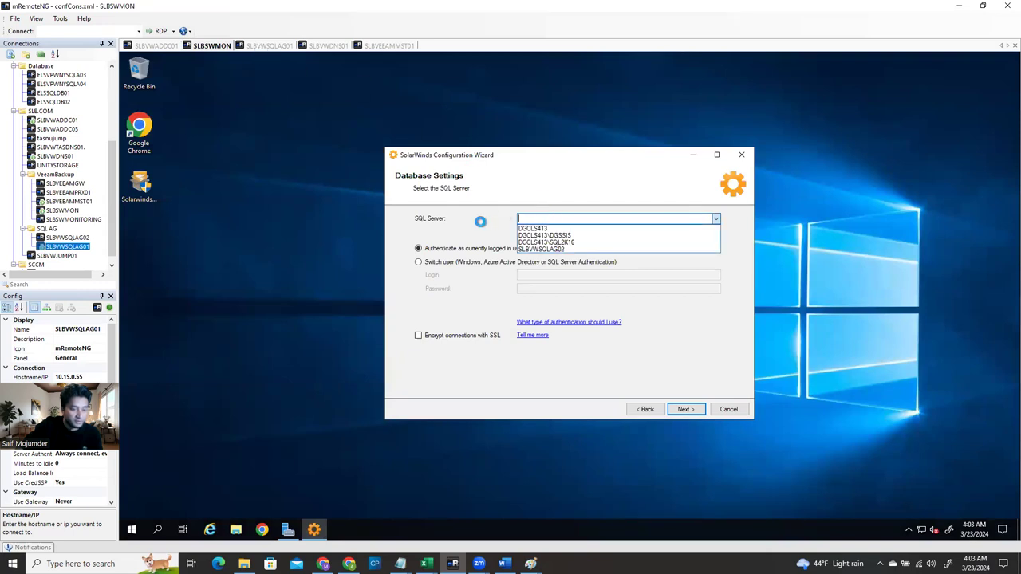
# Enter SLBSQLLST01 as the wizard's SQL Server, then bring the SLBVWSQLAG01 session forward
pyautogui.click(708, 332)
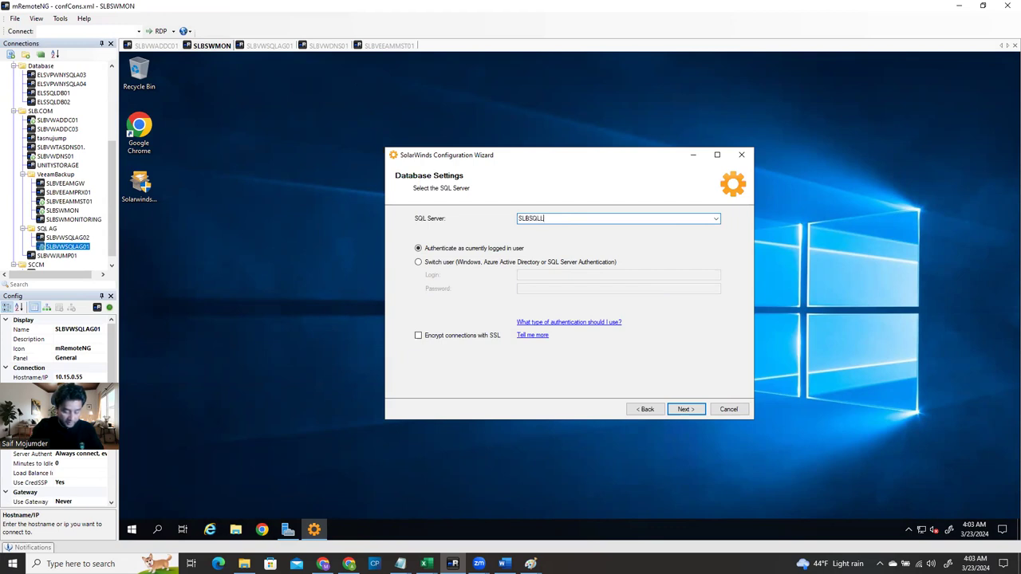
pyautogui.write('01')
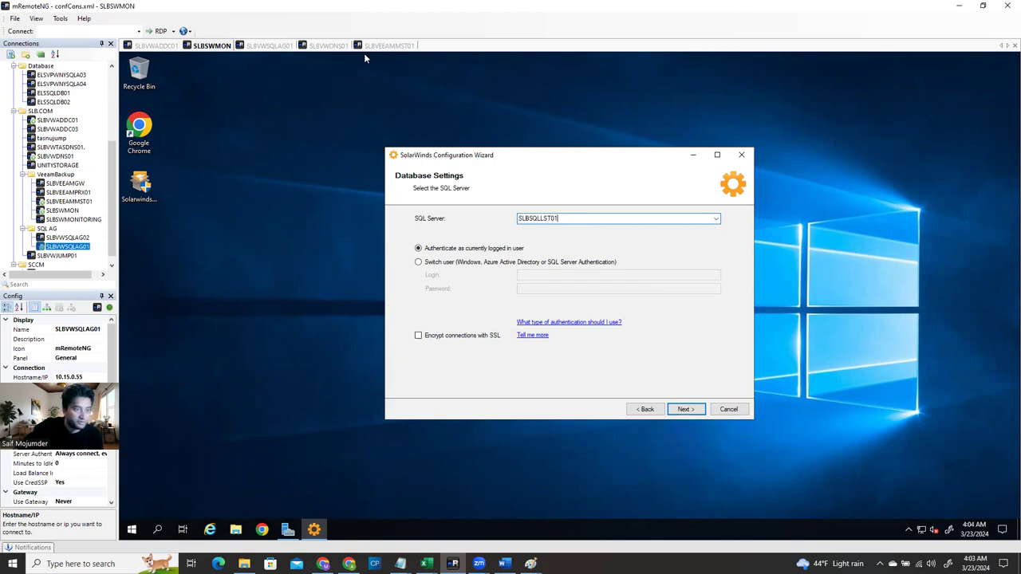
pyautogui.click(279, 48)
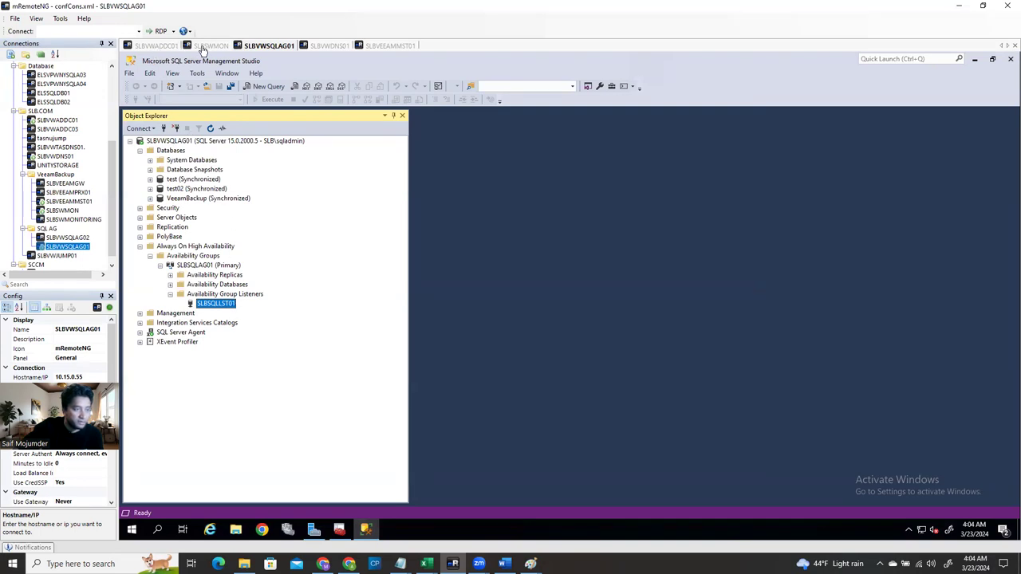
# Expand Security > Logins on SLBVWSQLAG01 to review the SQL logins, then return to the wizard
pyautogui.click(202, 46)
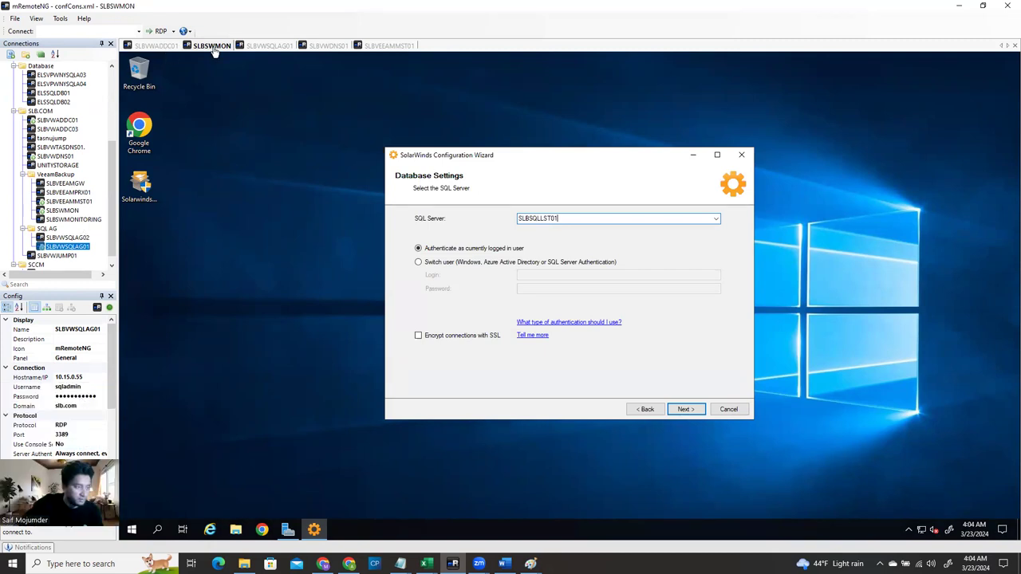
pyautogui.click(69, 212)
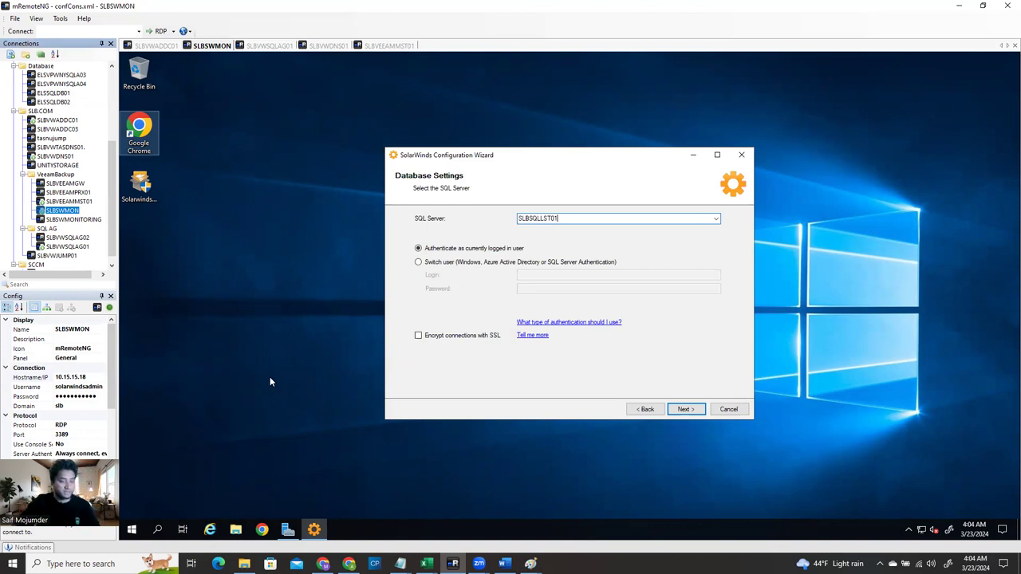
pyautogui.click(265, 48)
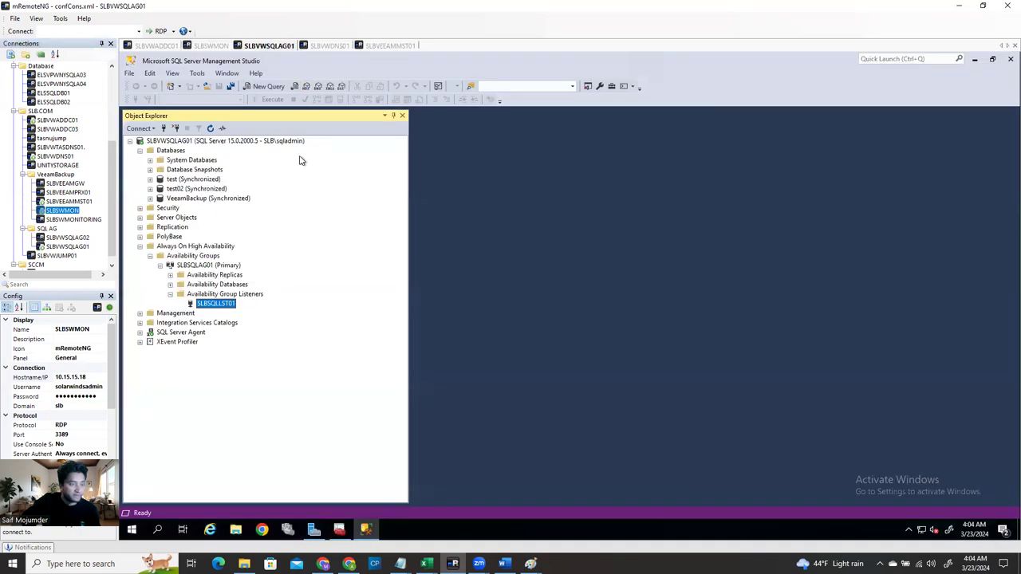
pyautogui.click(141, 210)
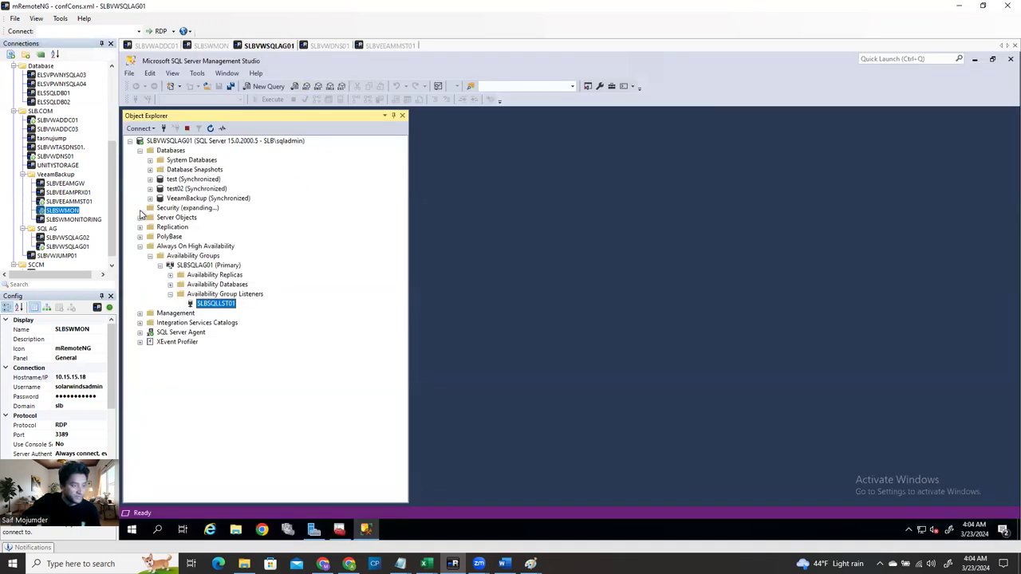
pyautogui.click(151, 218)
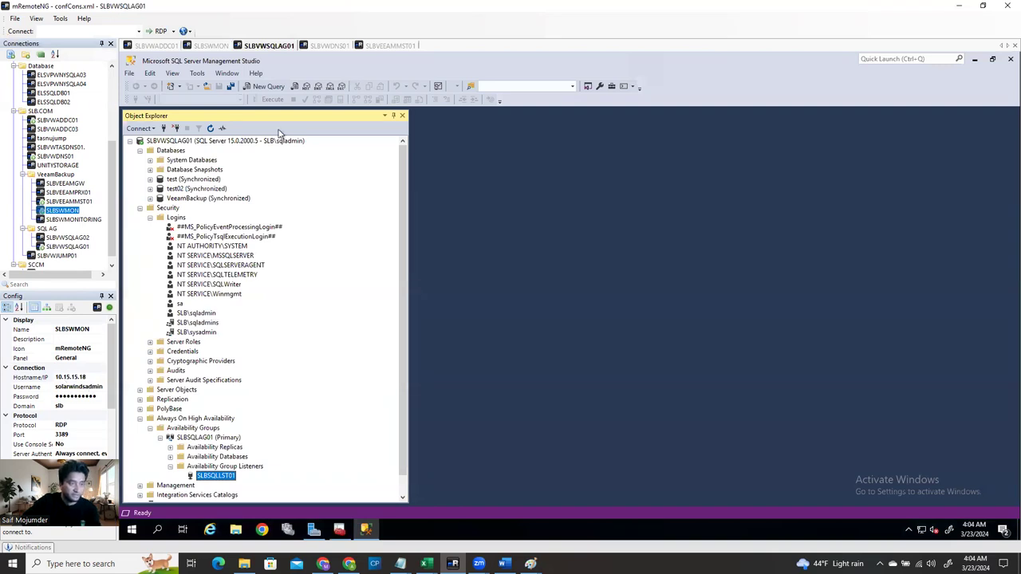
pyautogui.click(212, 46)
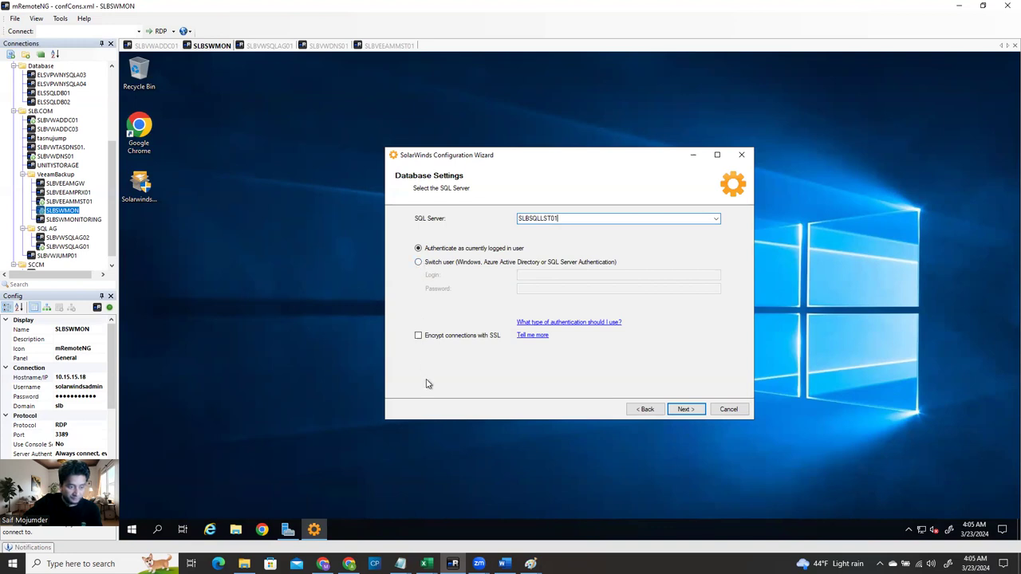
# Accept server SLBSQLLST01 and name the new database SolarWindsOrion01
pyautogui.click(686, 410)
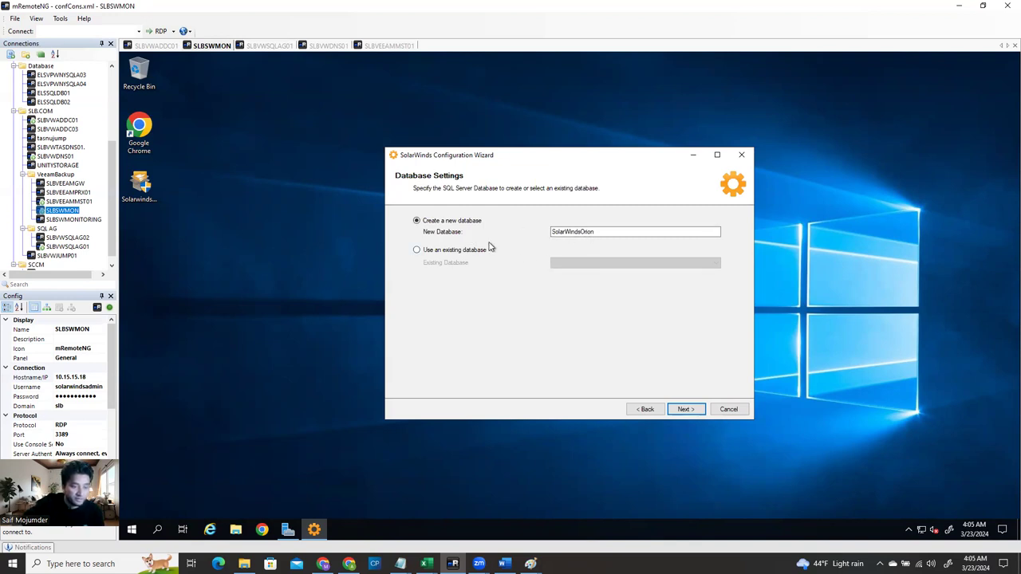
pyautogui.click(603, 233)
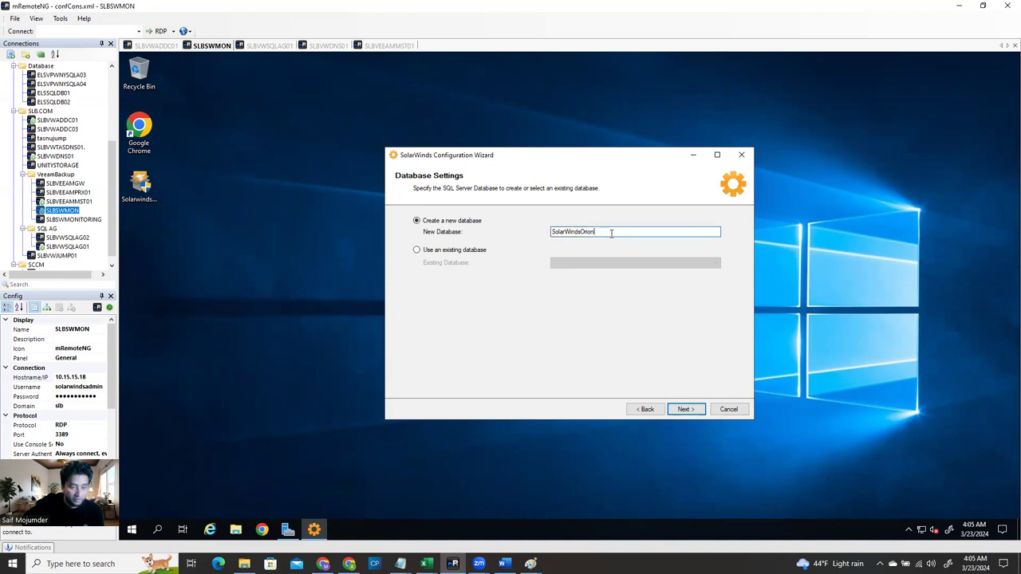
pyautogui.write('01')
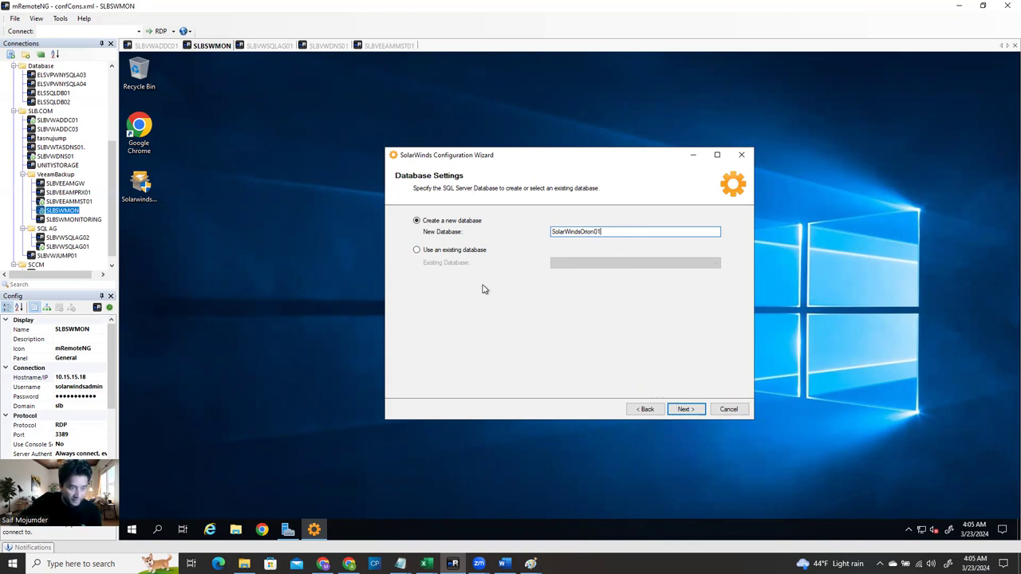
pyautogui.click(695, 411)
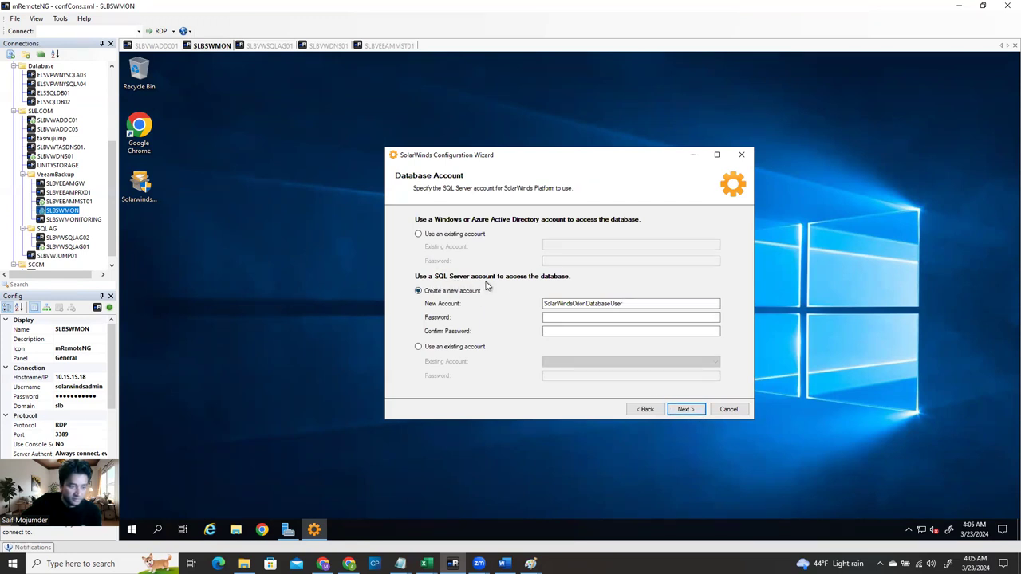
# Try the Database Account options: new SQL account, existing SQL account, then existing Windows account
pyautogui.click(562, 316)
pyautogui.click(418, 235)
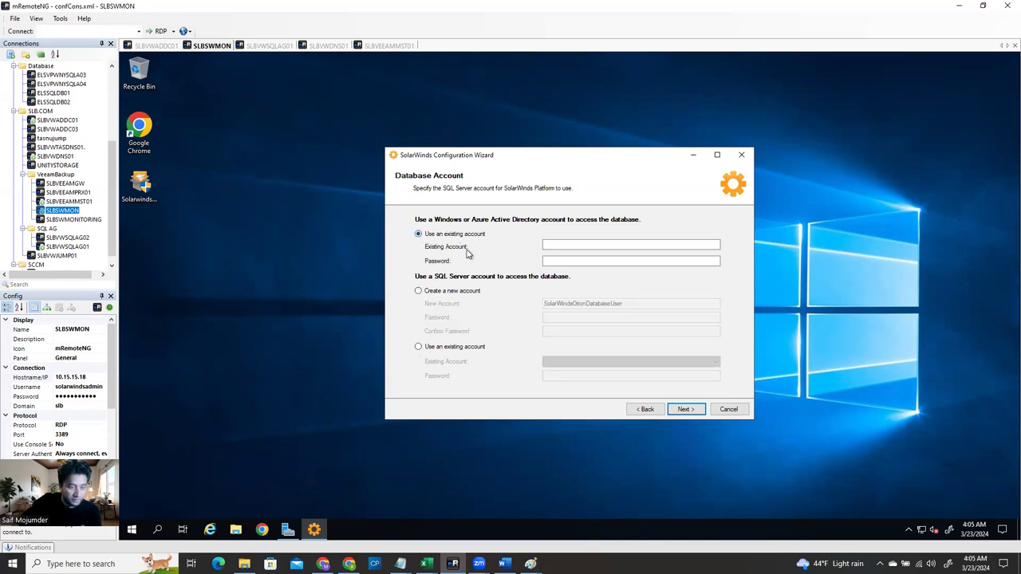
pyautogui.click(419, 348)
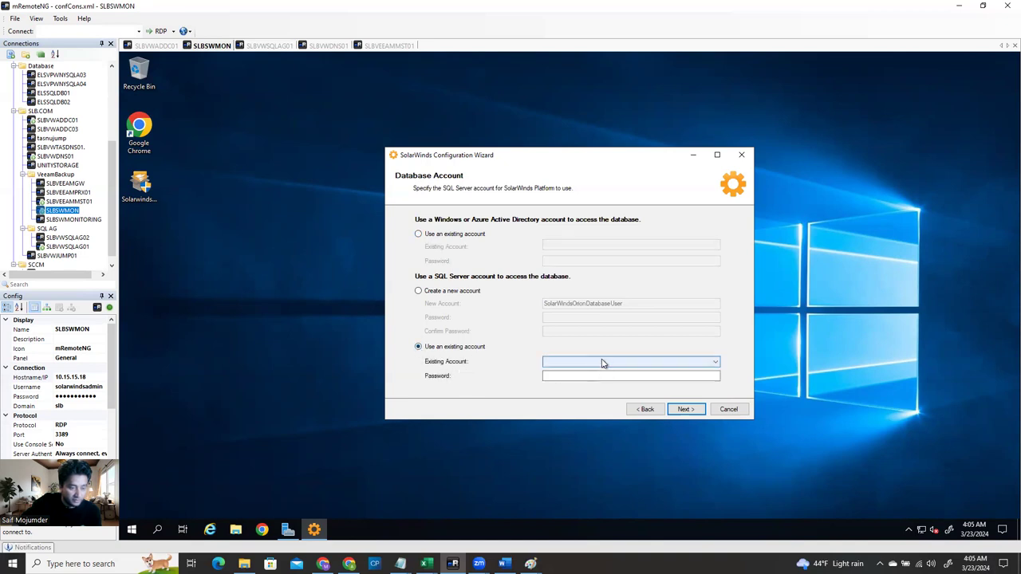
pyautogui.click(603, 363)
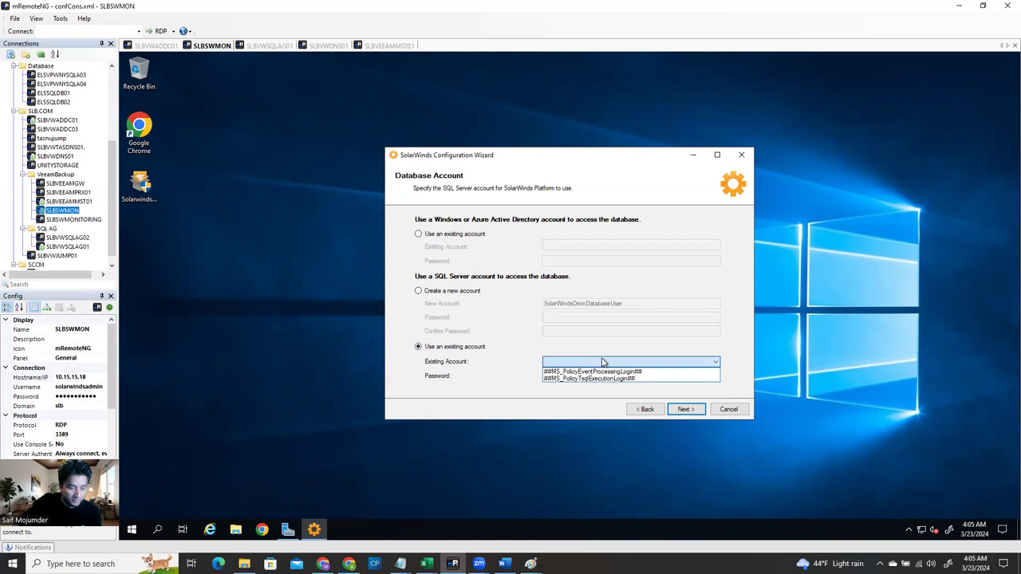
pyautogui.click(603, 363)
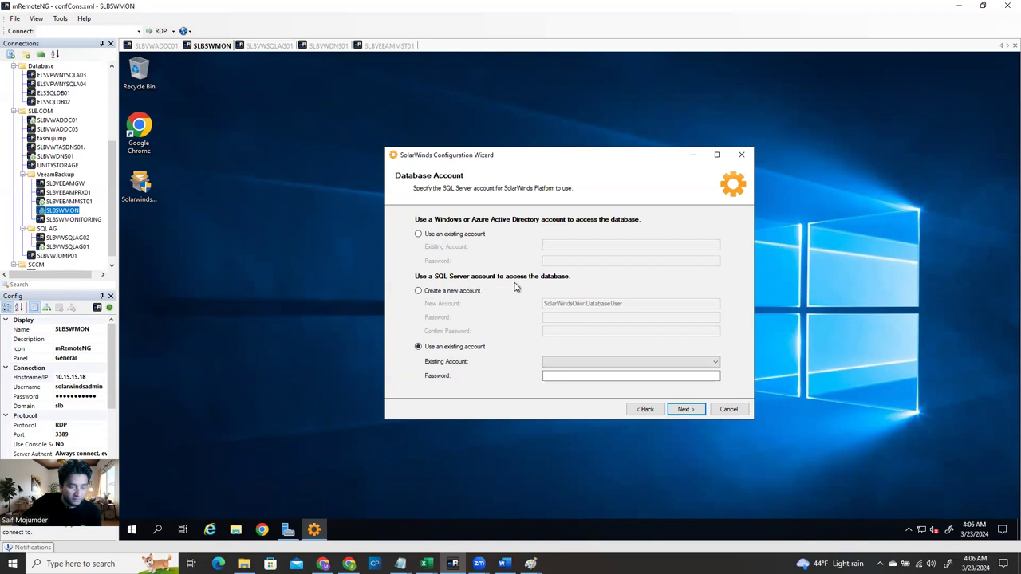
pyautogui.click(419, 292)
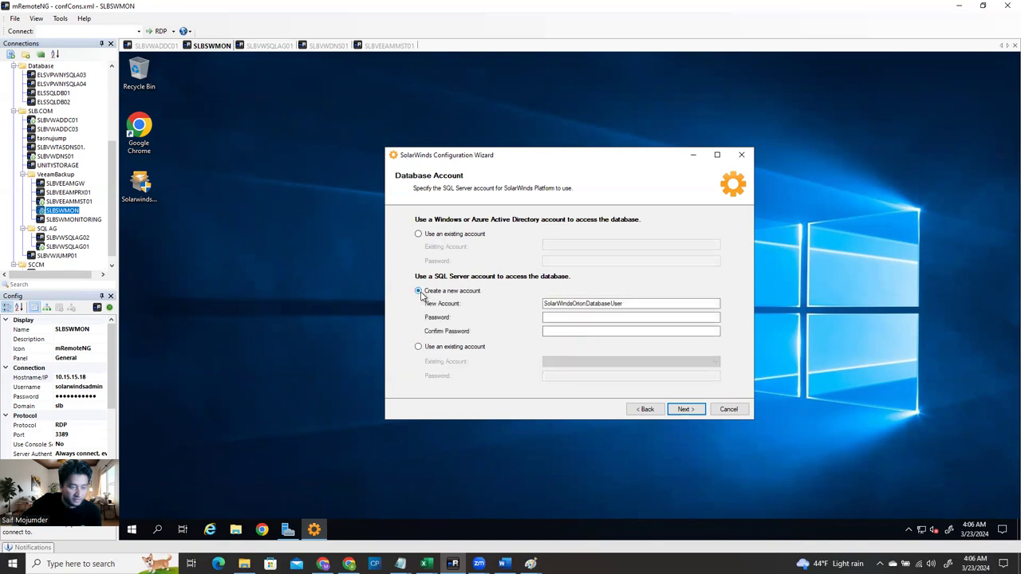
pyautogui.click(571, 331)
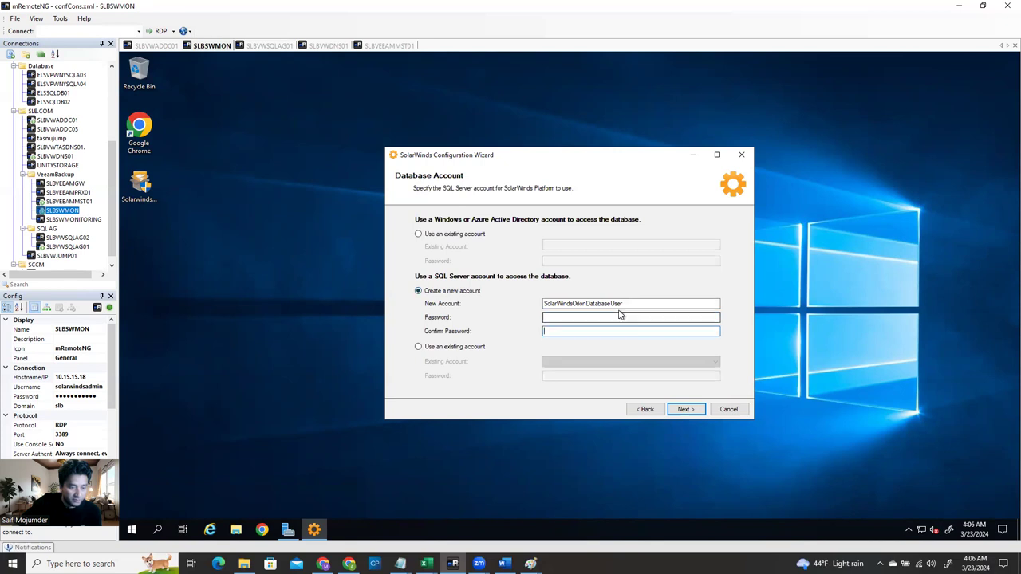
pyautogui.click(647, 303)
pyautogui.click(418, 234)
# Paste the copied Windows username into the existing-account field, enter its password, and continue
pyautogui.click(564, 244)
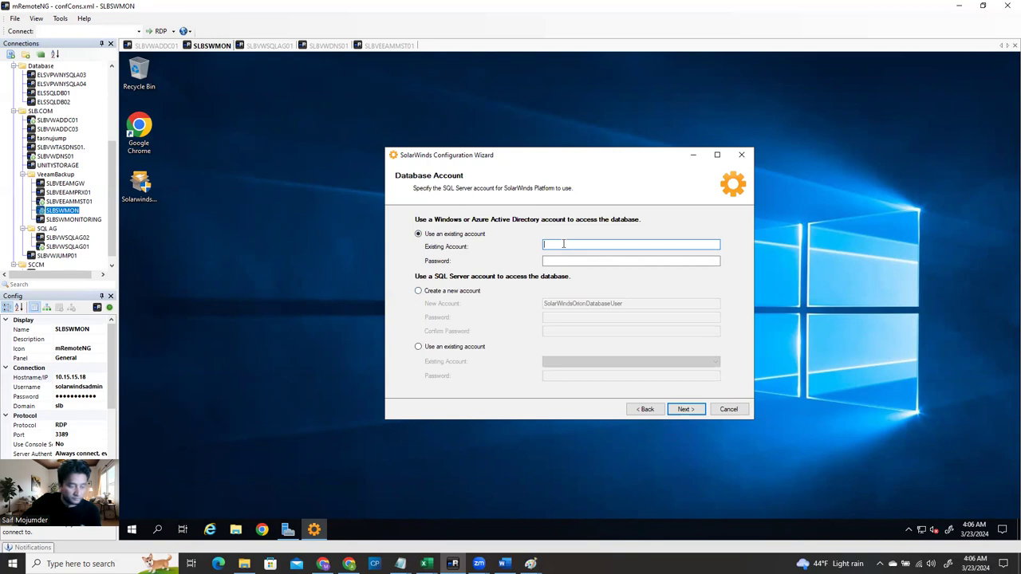
pyautogui.doubleClick(89, 388)
pyautogui.hotkey('ctrl', 'c')
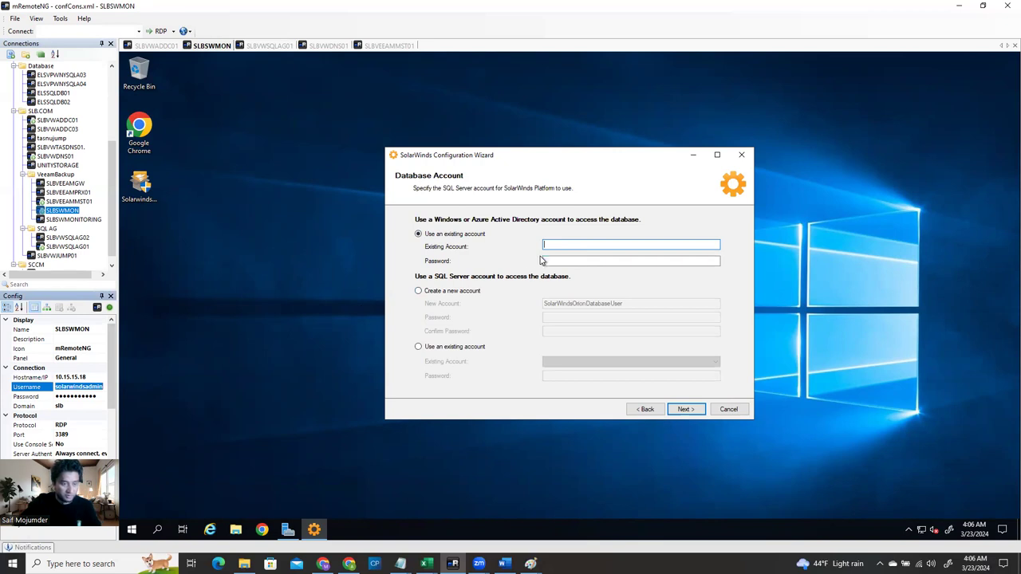
pyautogui.click(554, 248)
pyautogui.hotkey('ctrl', 'v')
pyautogui.click(561, 261)
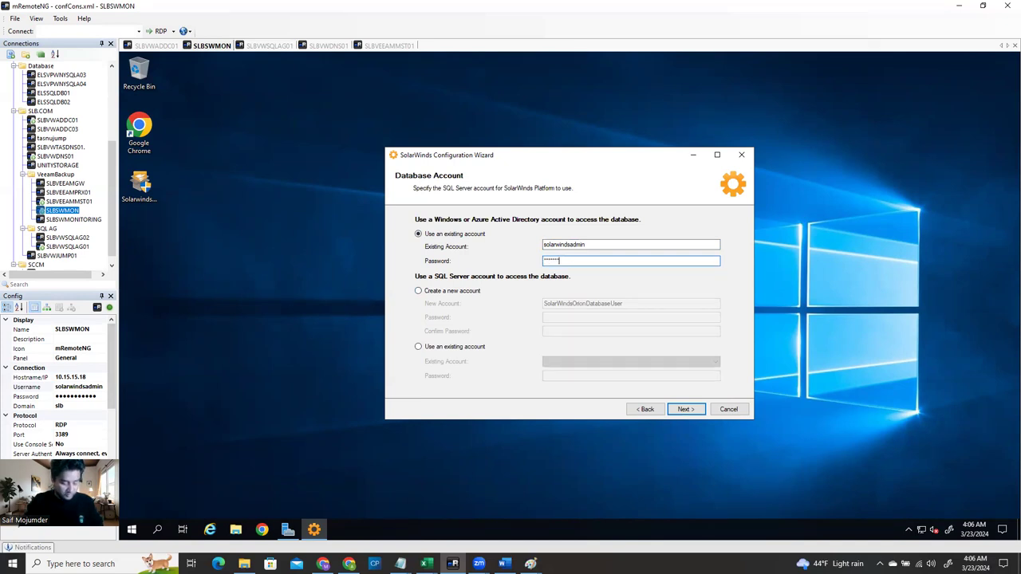
pyautogui.write('*')
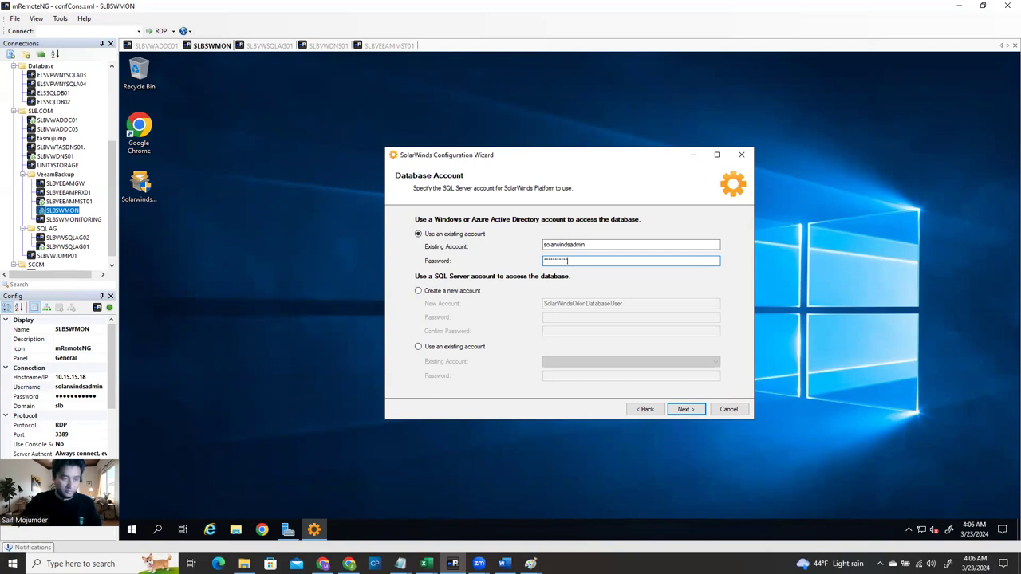
pyautogui.click(682, 410)
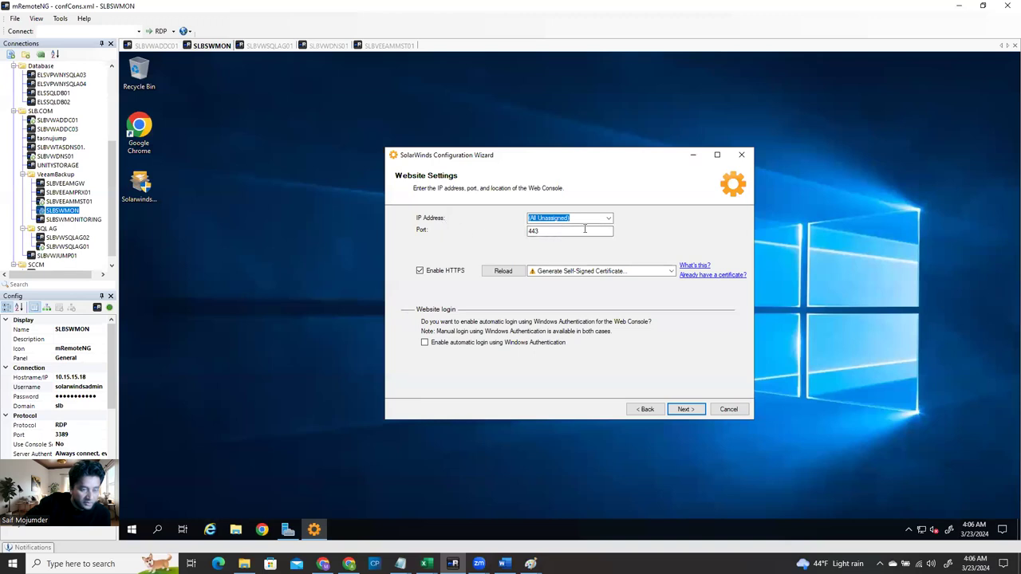
# Bind the website to IP 10.15.15.18, keeping port 443 with HTTPS enabled
pyautogui.click(609, 218)
pyautogui.click(595, 242)
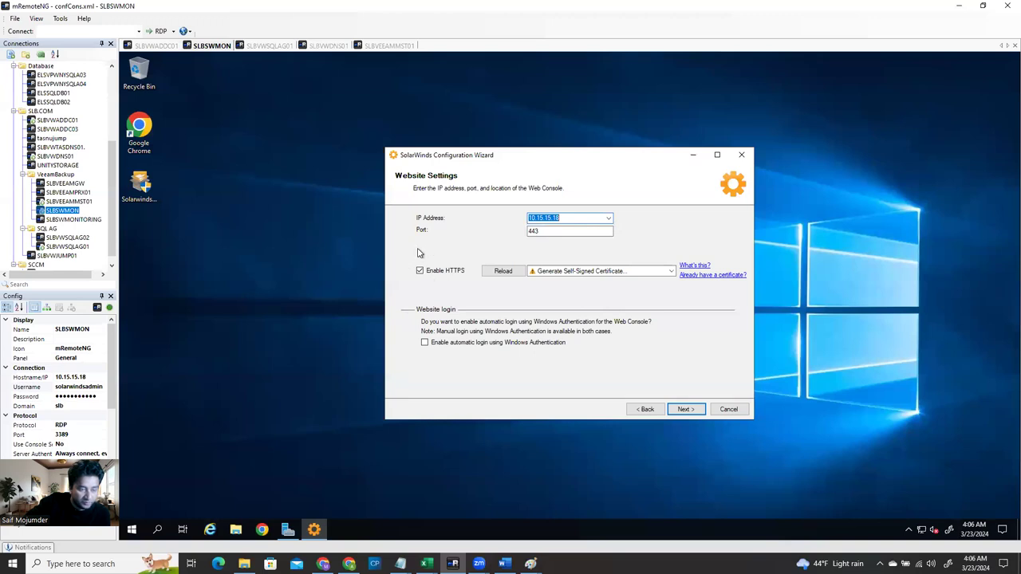
pyautogui.click(689, 411)
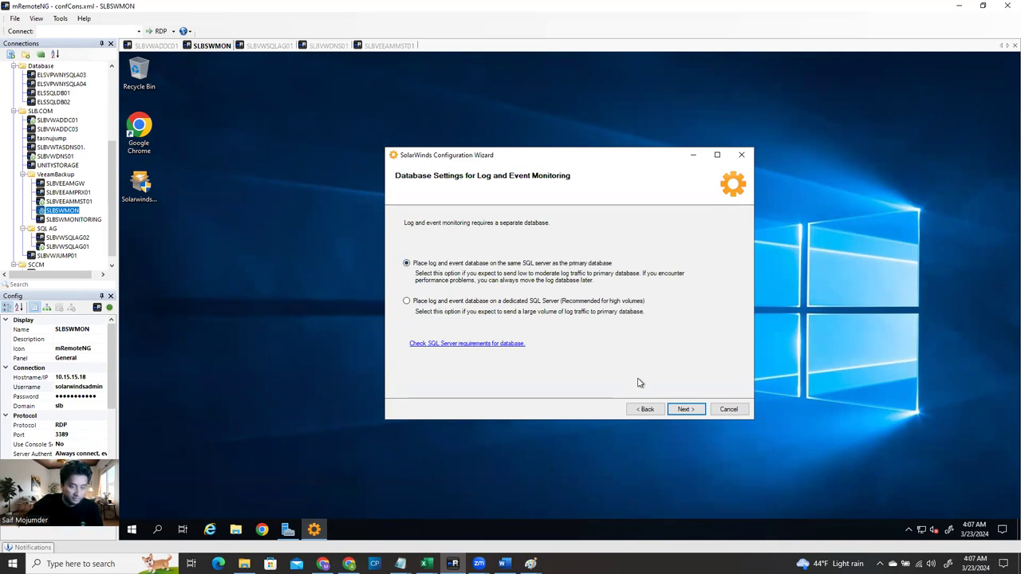
# Keep the log database on the primary SQL server as new database SolarWindsOrionLog01
pyautogui.click(686, 409)
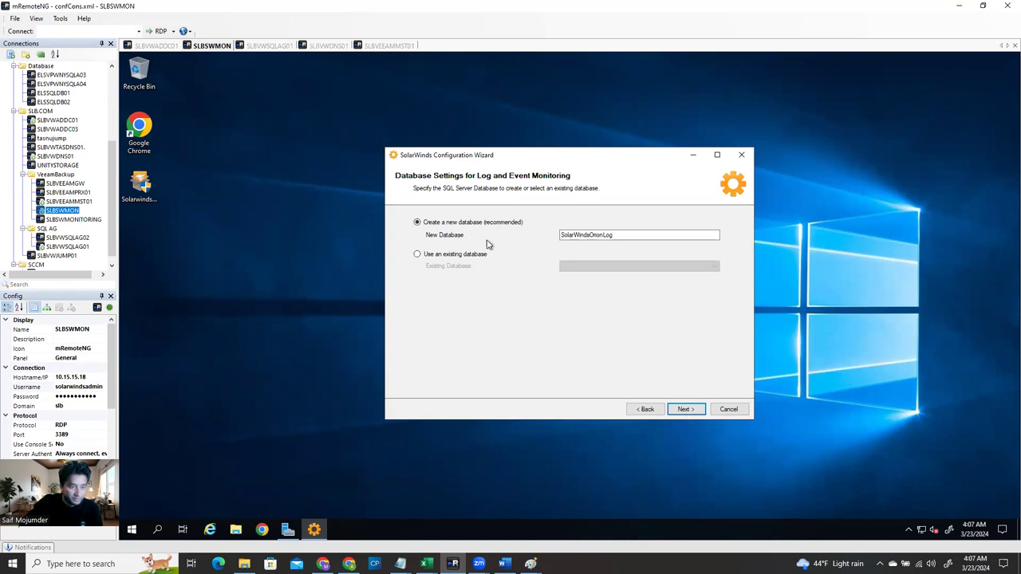
pyautogui.click(621, 236)
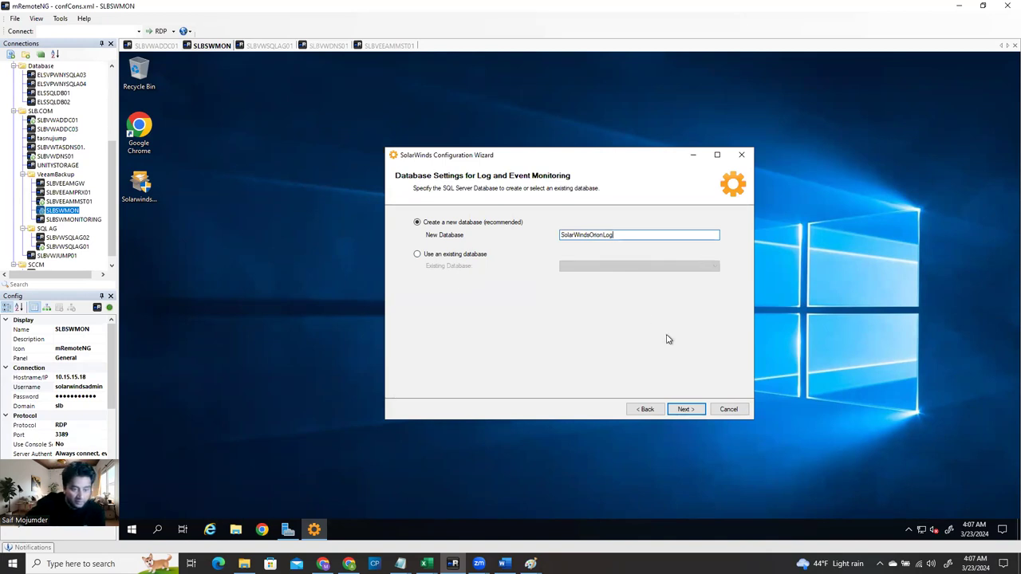
pyautogui.click(686, 409)
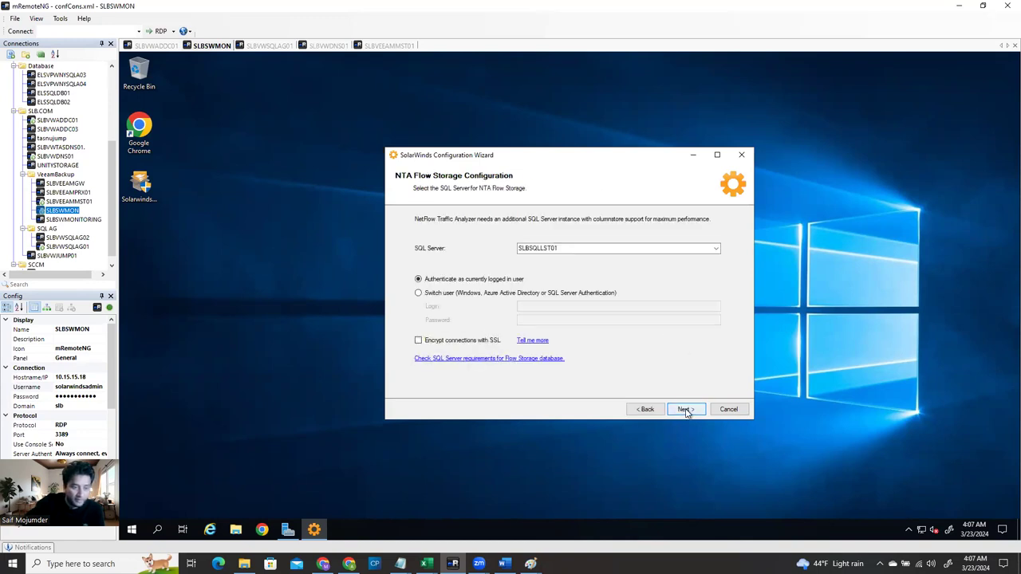
# Keep SLBSQLLST01 for NTA flow storage, name the database SolarWindsFlowStorage01, and keep the existing account
pyautogui.click(559, 249)
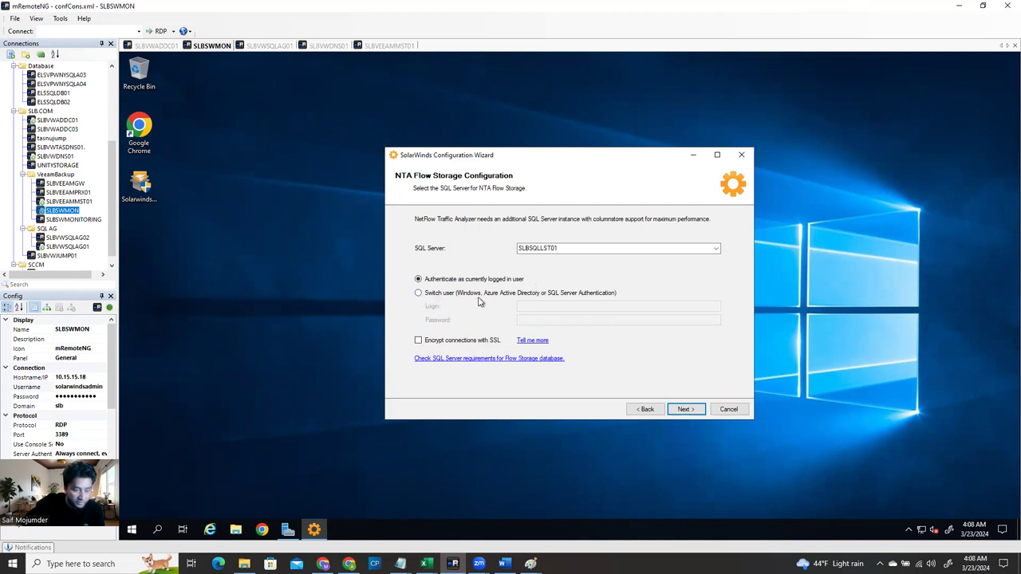
pyautogui.click(686, 410)
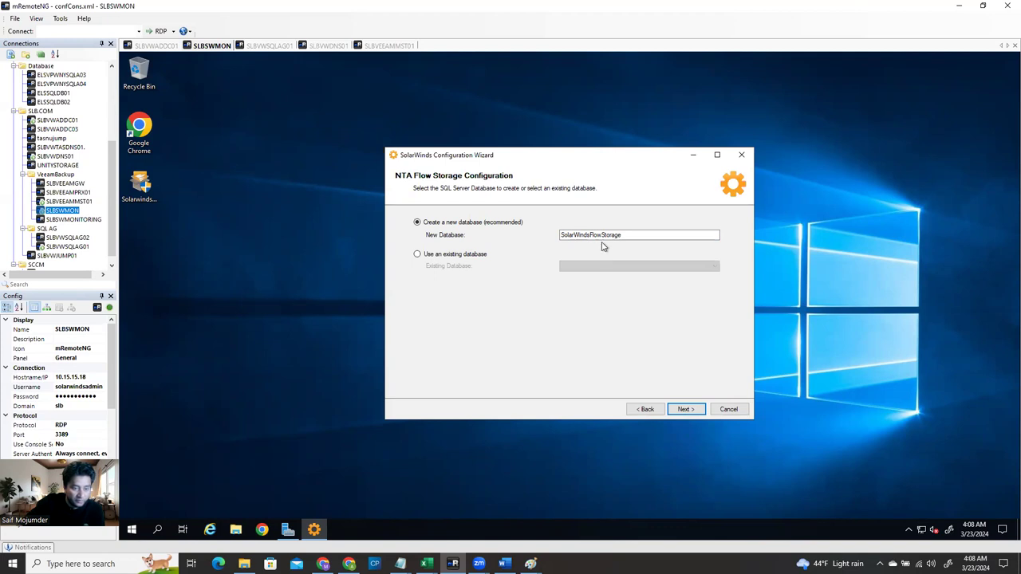
pyautogui.click(648, 236)
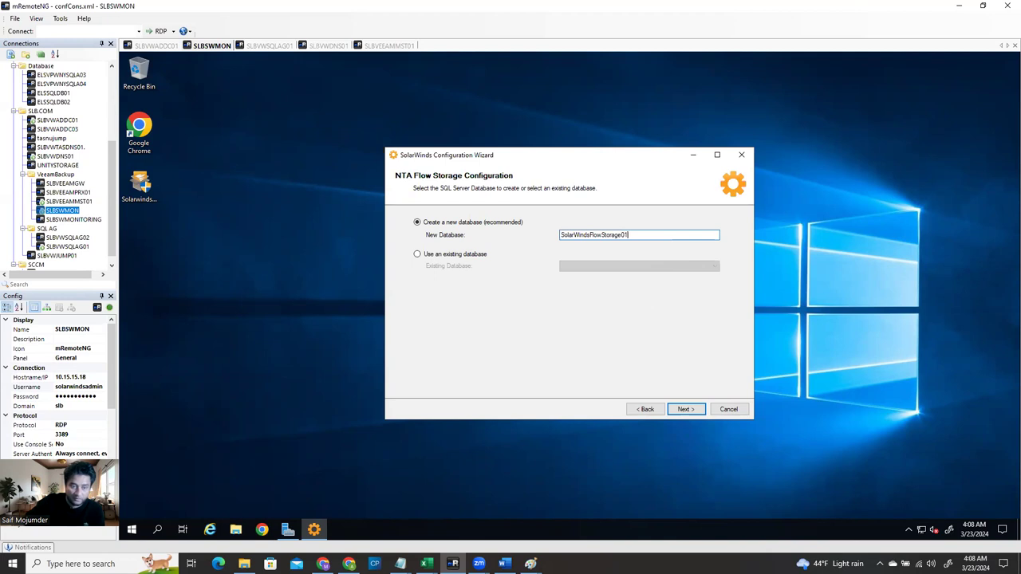
pyautogui.click(688, 411)
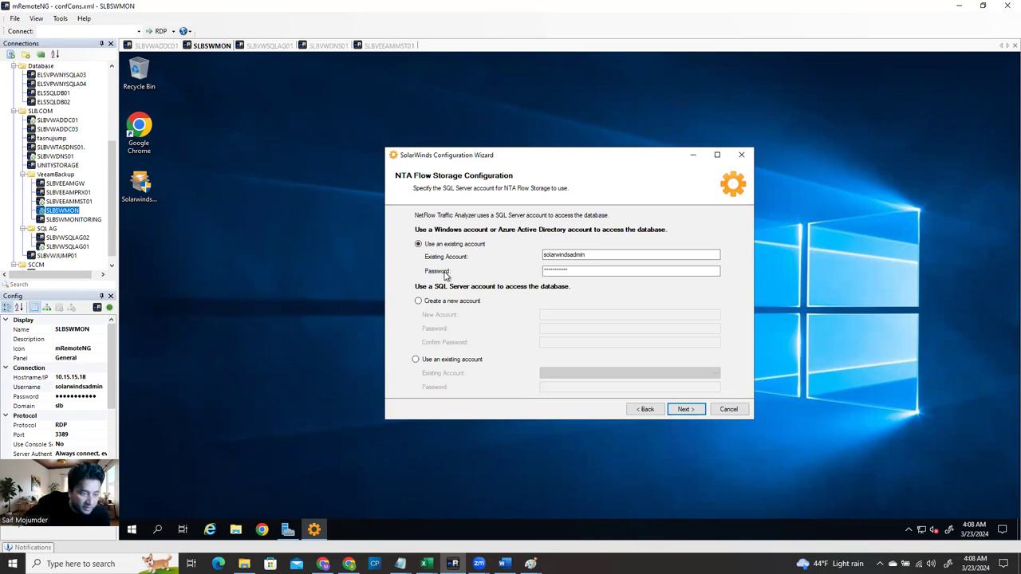
pyautogui.click(685, 410)
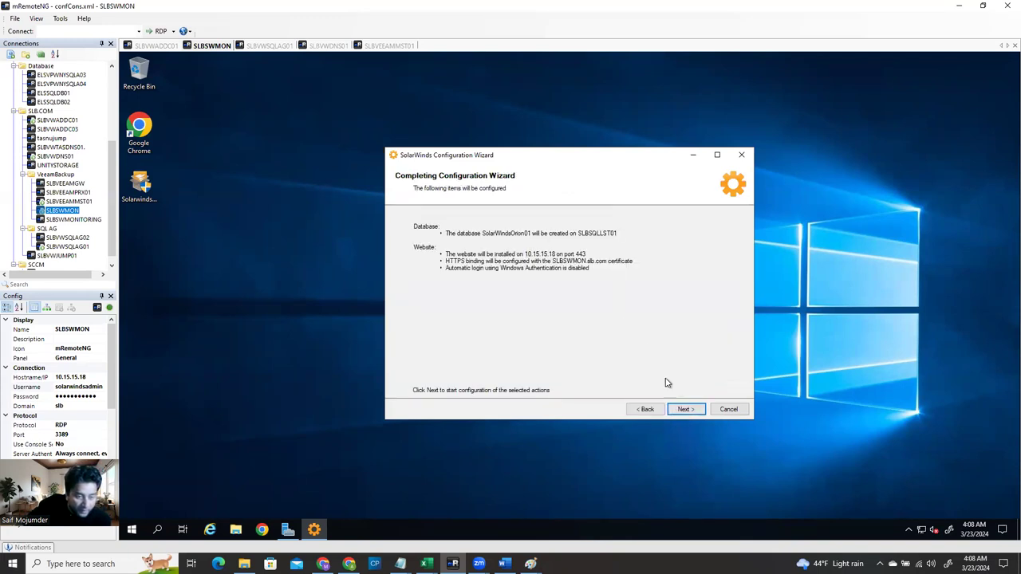
# Start the configuration run, then switch to the SLBVWSQLAG01 Management Studio session
pyautogui.click(683, 410)
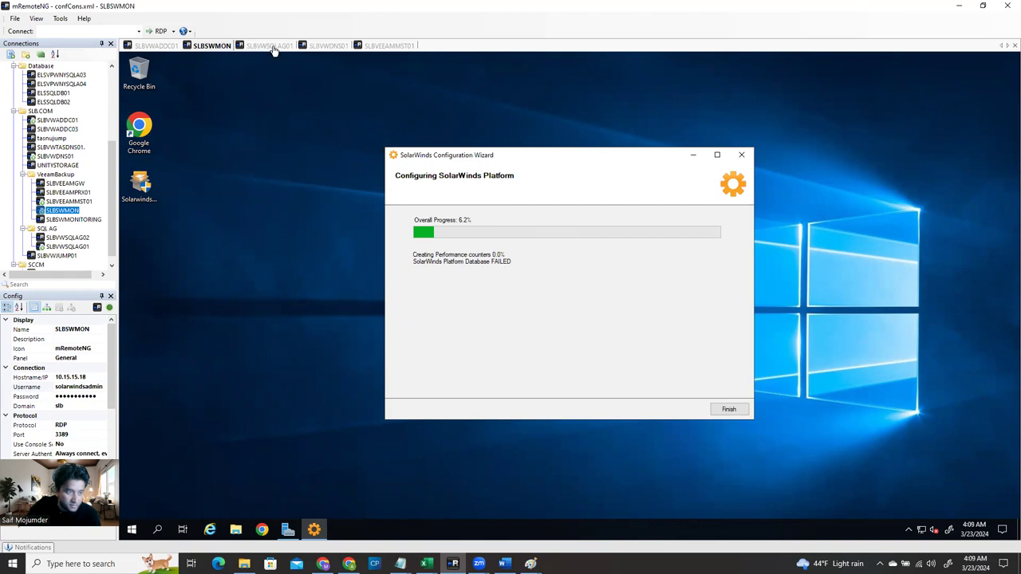
pyautogui.click(270, 46)
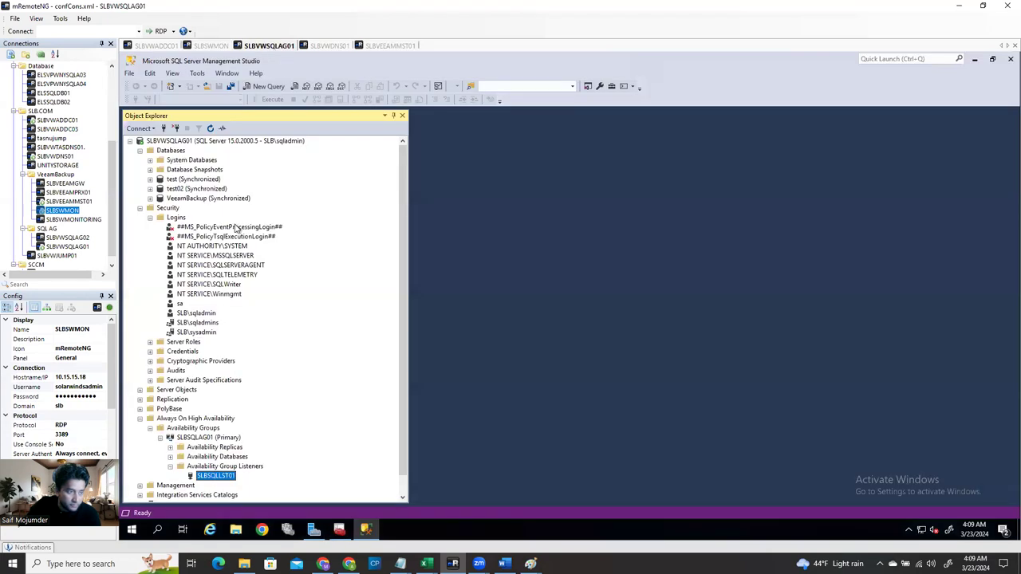
# Refresh SLBVWSQLAG01's tree, select the new SolarWindsOrion01 database, then return to SLBSWMON
pyautogui.click(185, 142)
pyautogui.click(211, 129)
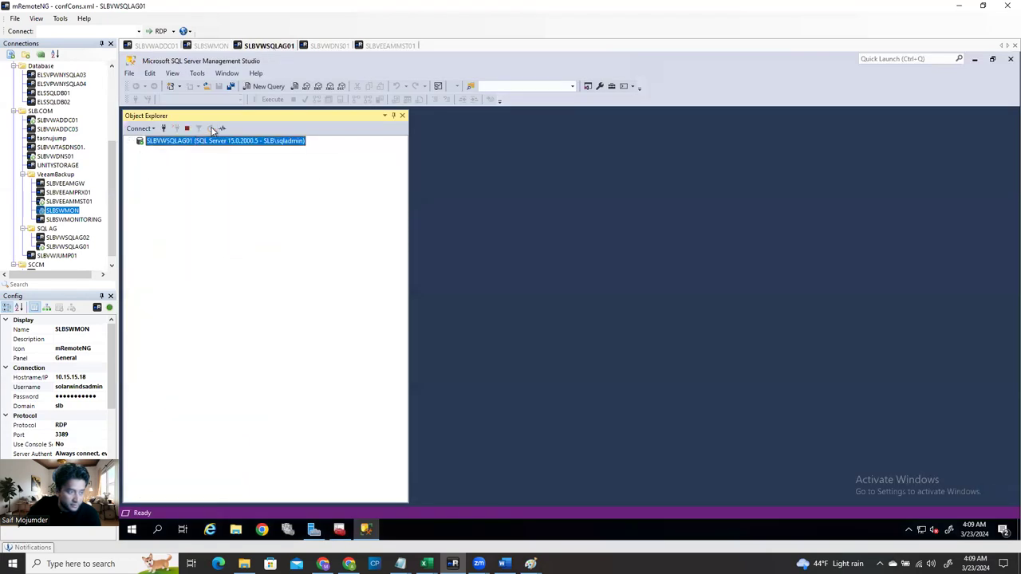
pyautogui.click(140, 151)
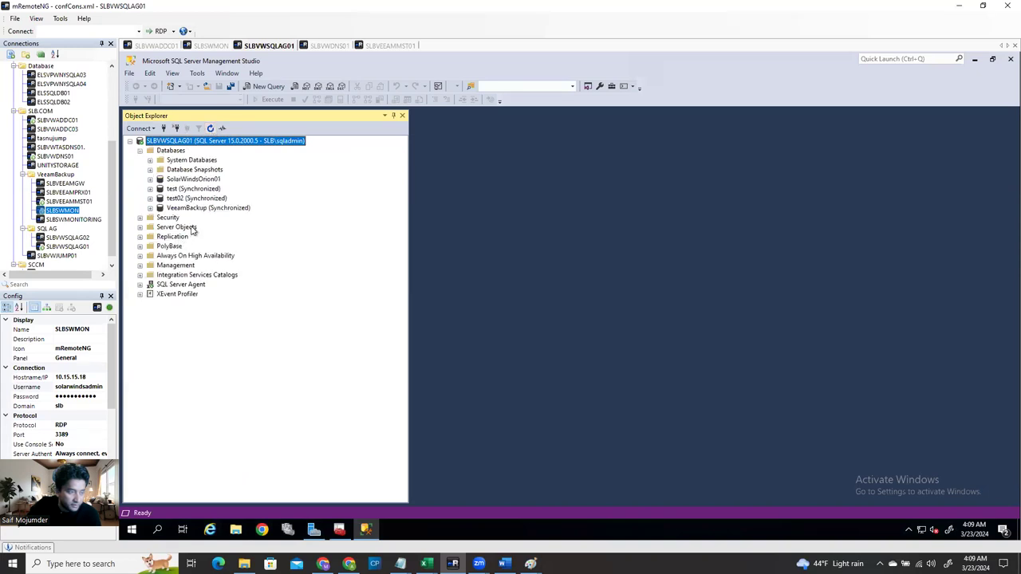
pyautogui.click(182, 180)
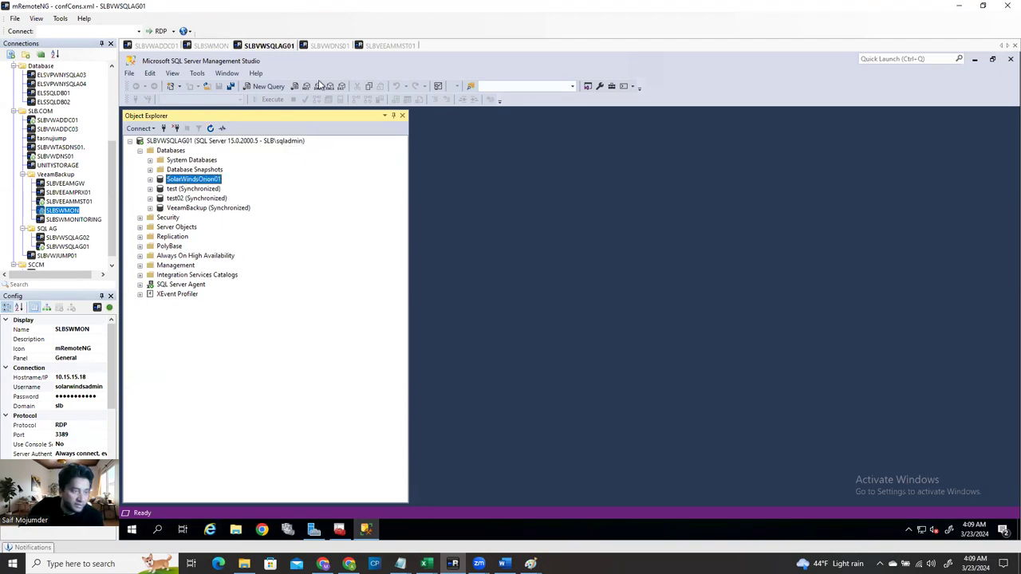
pyautogui.click(210, 45)
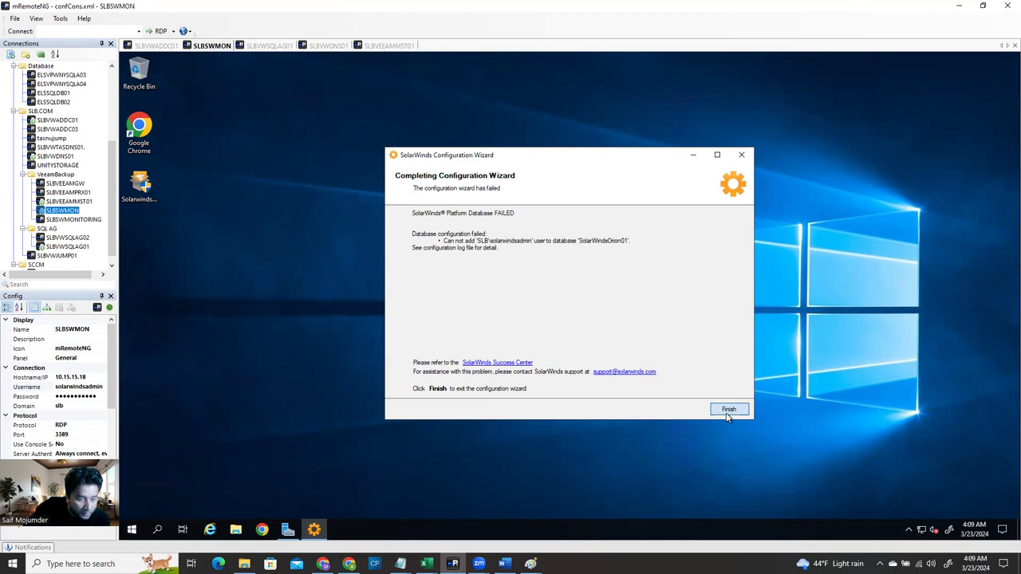
# Close the failed wizard, relaunch the Configuration Wizard as administrator, and return to SLBVWSQLAG01
pyautogui.click(727, 412)
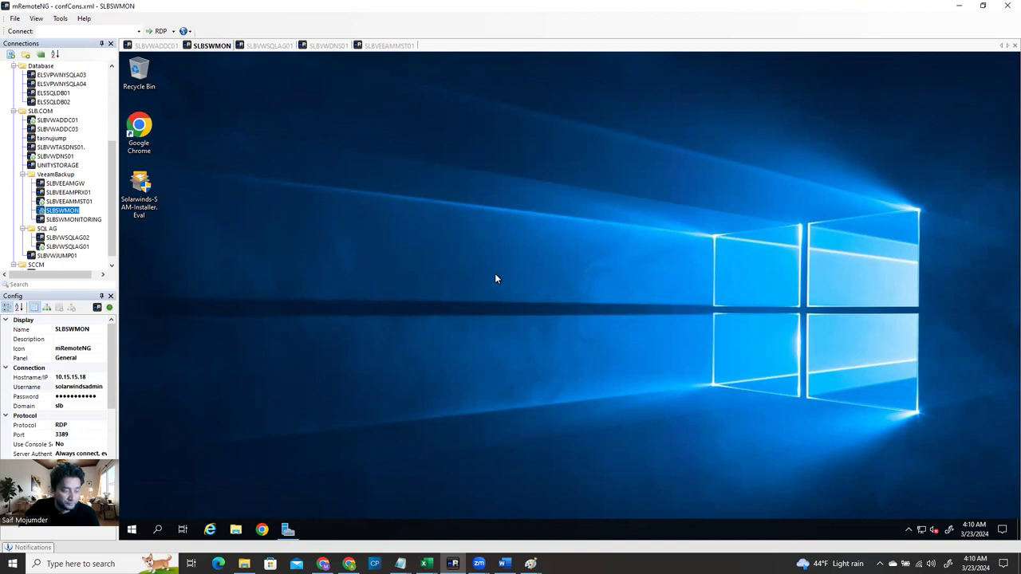
pyautogui.click(133, 530)
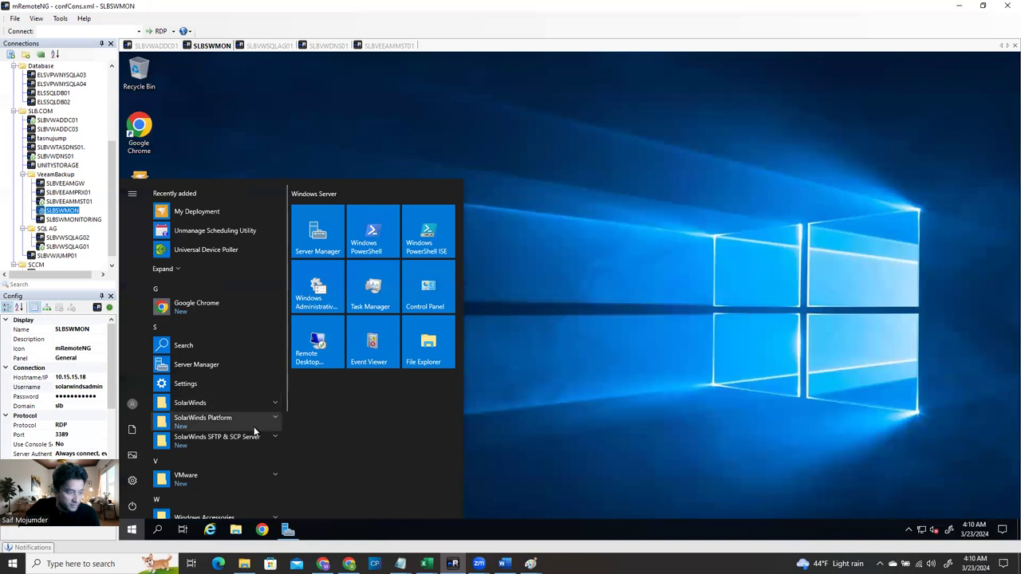
pyautogui.click(229, 403)
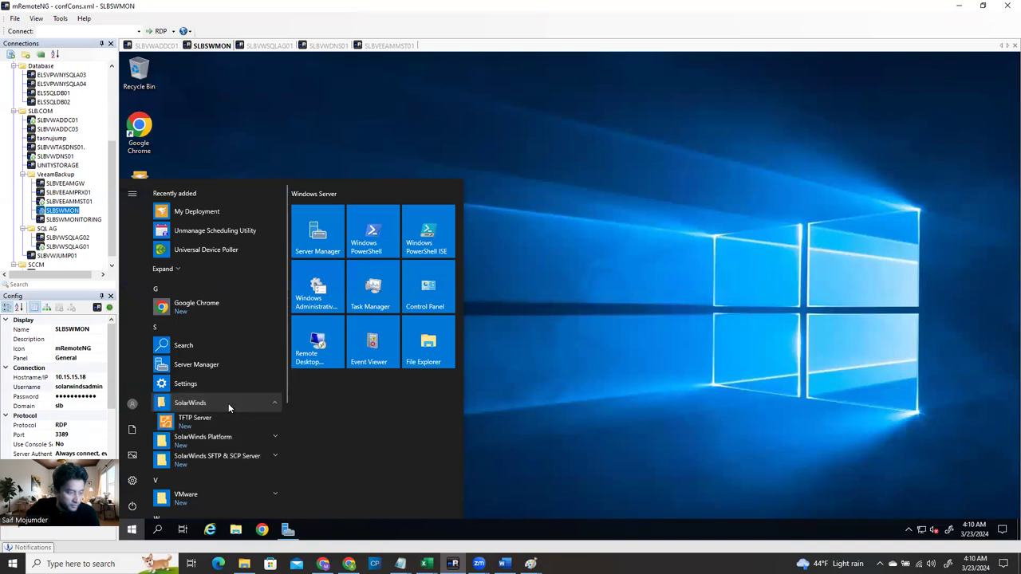
pyautogui.click(252, 443)
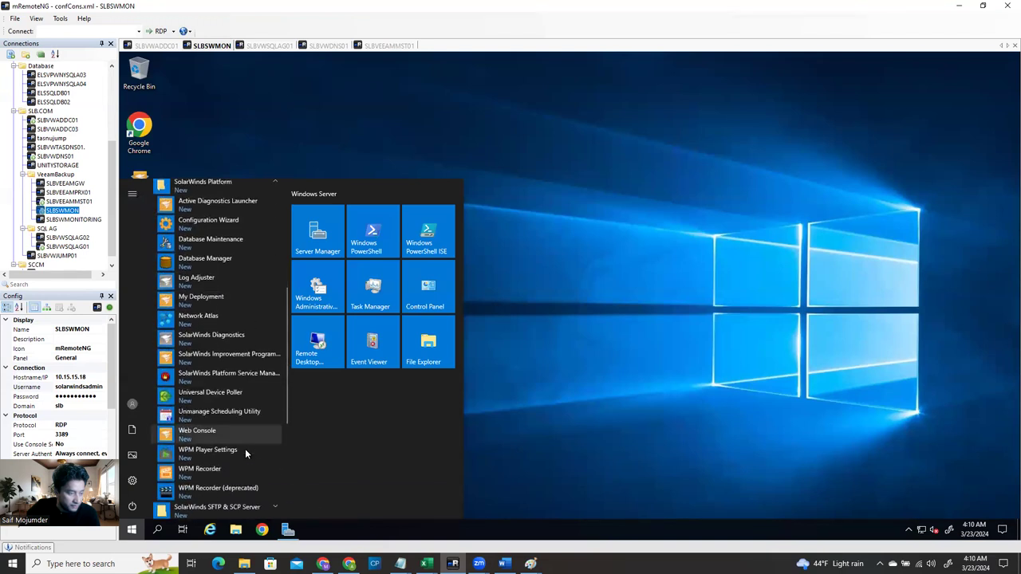
pyautogui.click(208, 224)
pyautogui.click(522, 362)
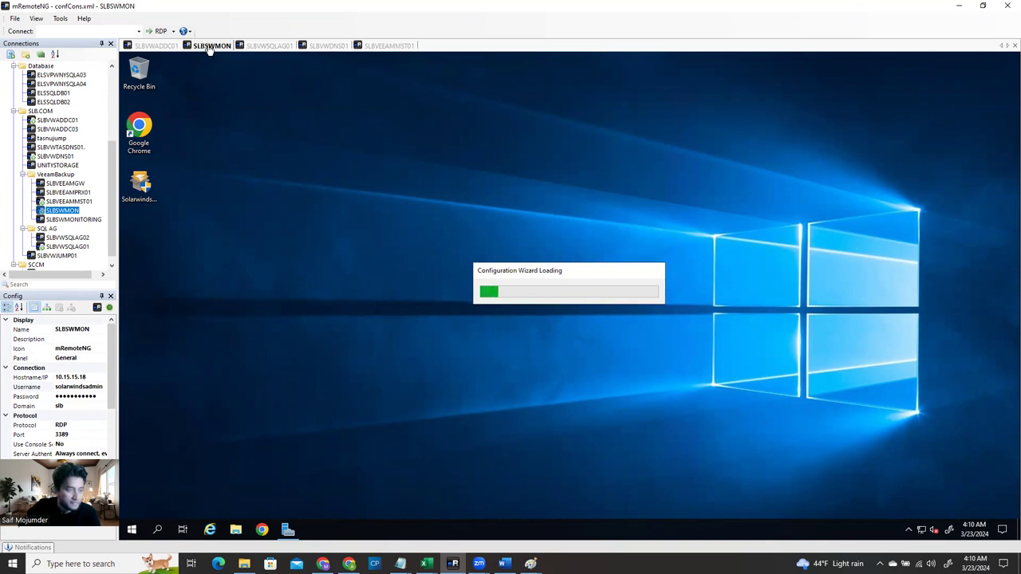
pyautogui.click(263, 48)
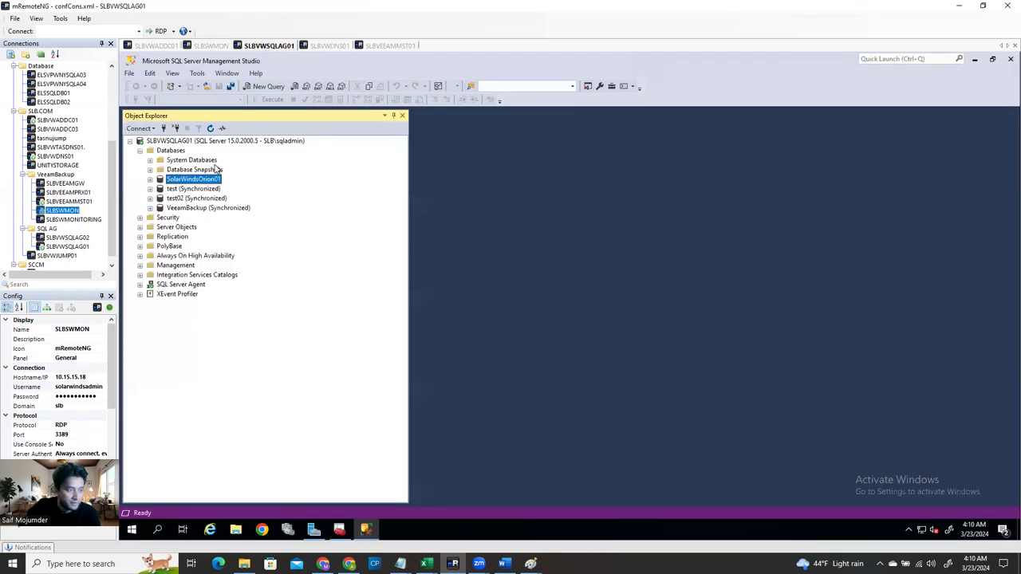
# Delete the SolarWindsOrion01 database, closing its existing connections
pyautogui.rightClick(192, 184)
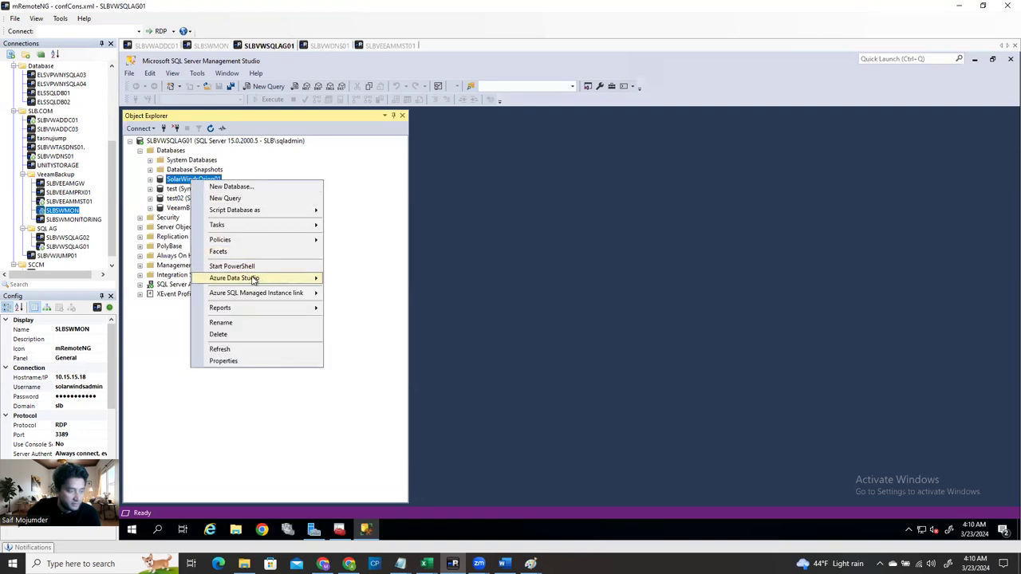
pyautogui.moveTo(254, 279)
pyautogui.click(241, 334)
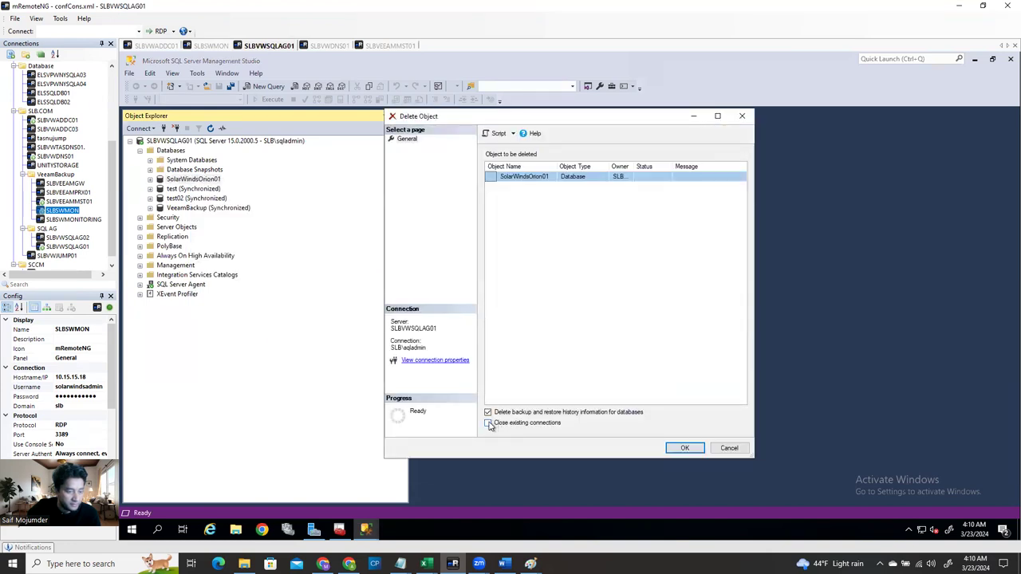
pyautogui.click(488, 423)
pyautogui.click(684, 448)
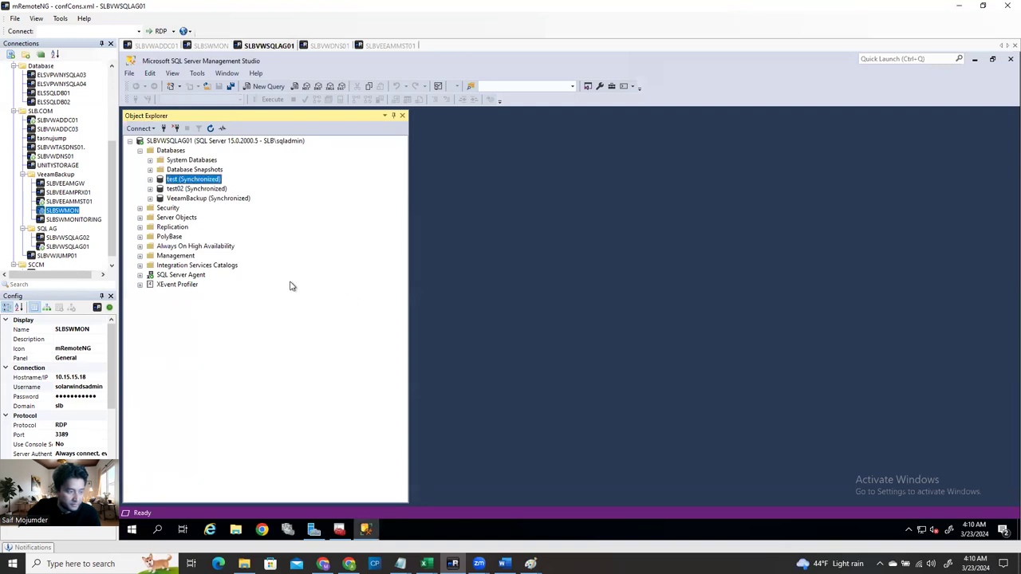
# Expand Security and select the server's Logins folder
pyautogui.click(140, 208)
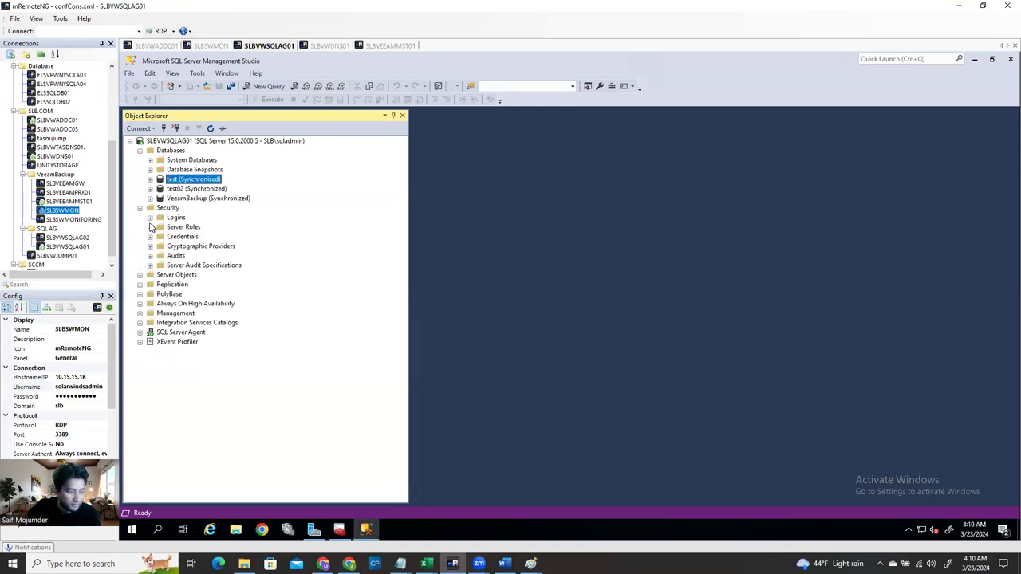
pyautogui.click(150, 218)
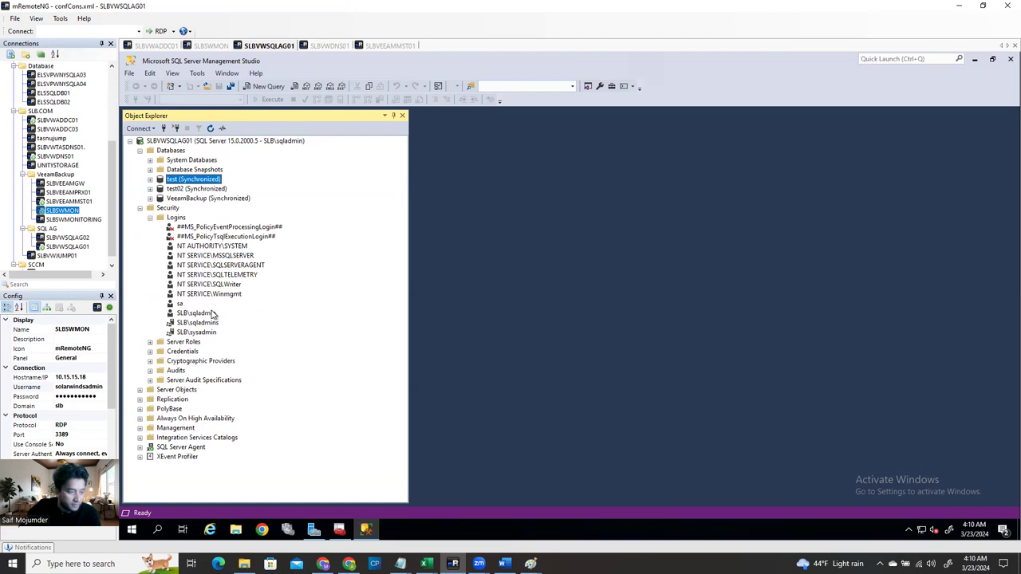
pyautogui.click(176, 218)
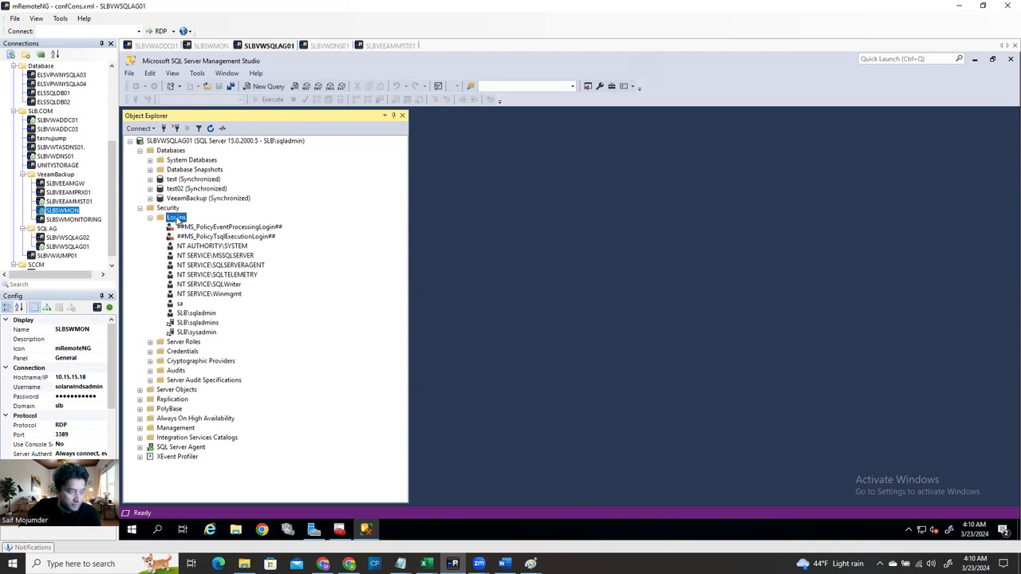
# Start a new login and set the Windows account search location to slb.com
pyautogui.rightClick(176, 218)
pyautogui.click(239, 227)
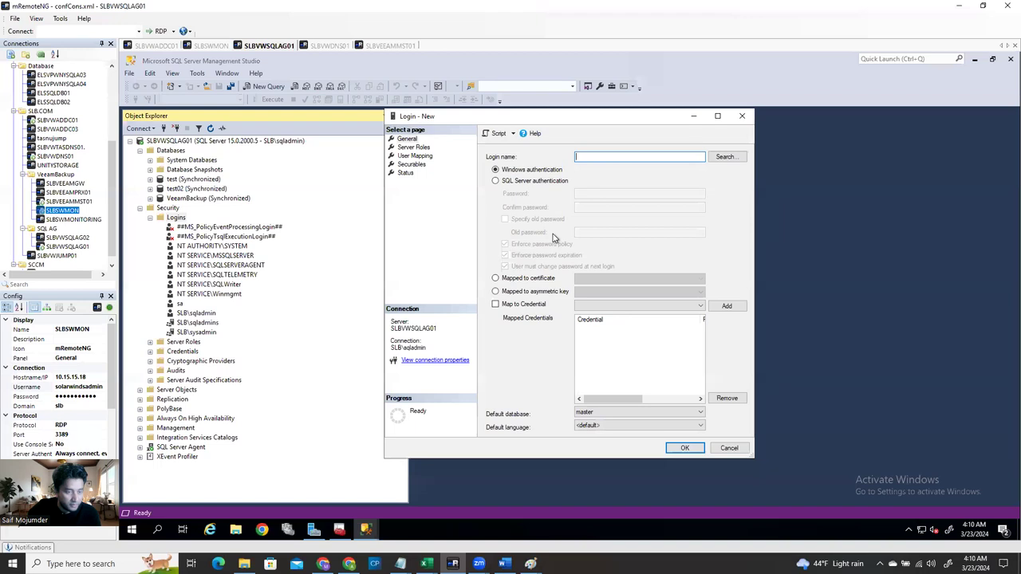
pyautogui.click(724, 158)
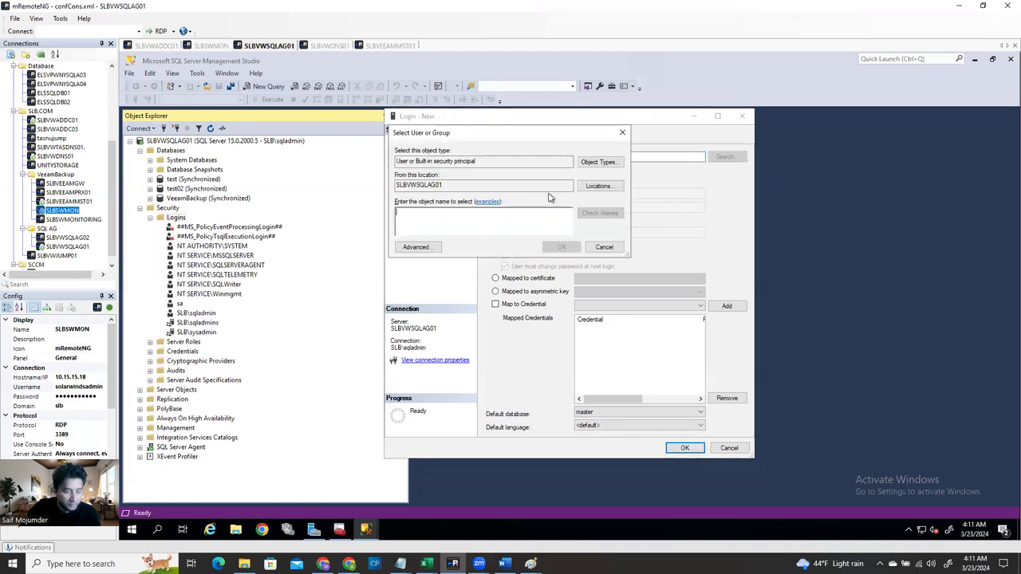
pyautogui.click(598, 186)
pyautogui.click(406, 203)
pyautogui.click(440, 212)
pyautogui.click(583, 283)
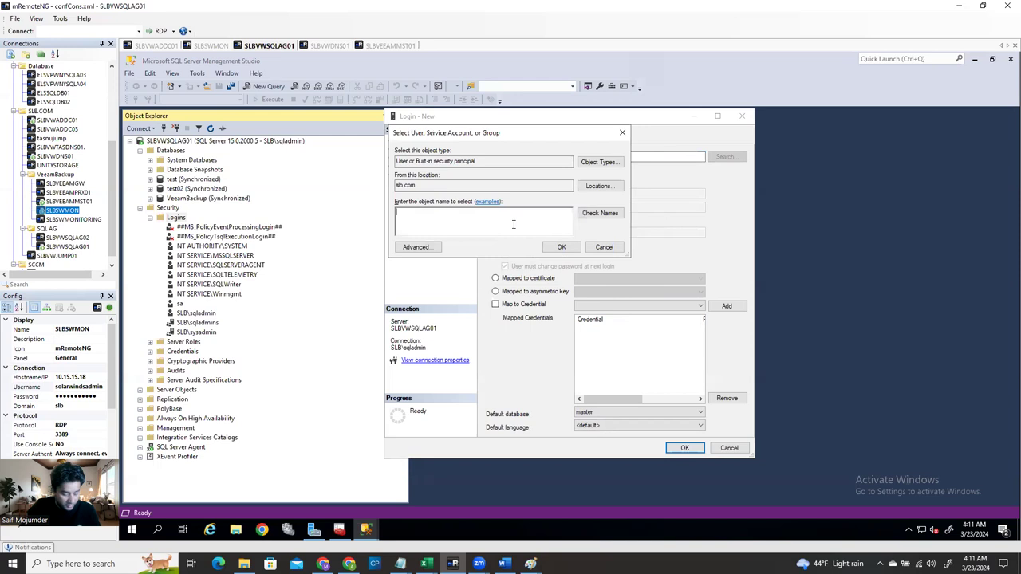
# Resolve the SolarWinds admin account name, create the login, and return to SLBSWMON
pyautogui.write('solarwindsadmin')
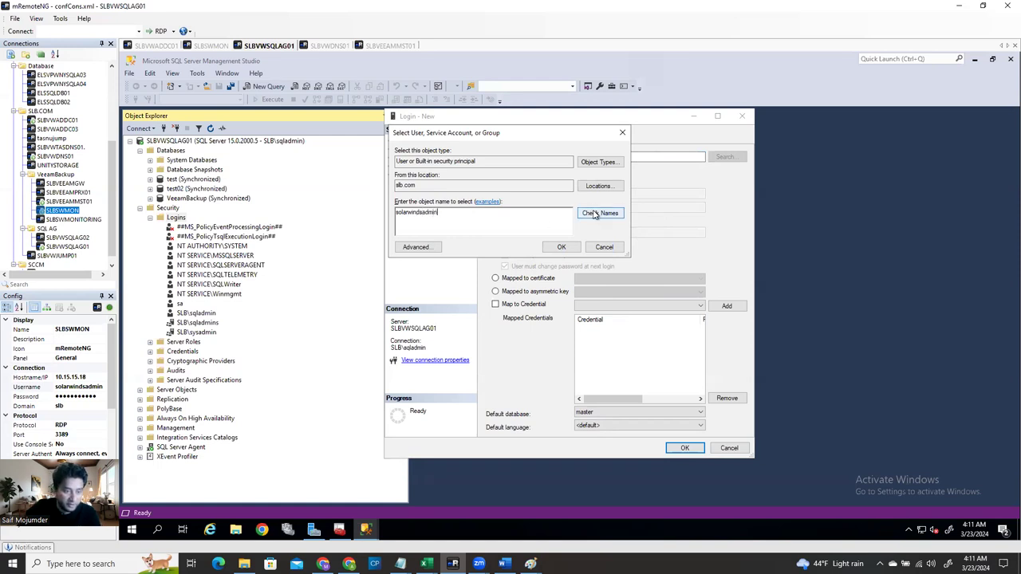
pyautogui.click(600, 212)
pyautogui.click(560, 246)
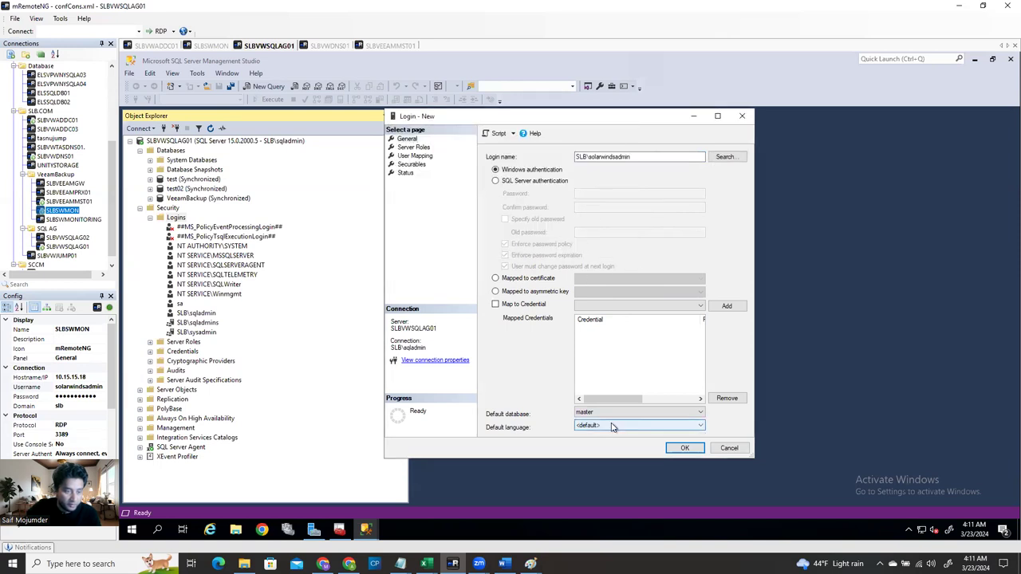
pyautogui.click(684, 449)
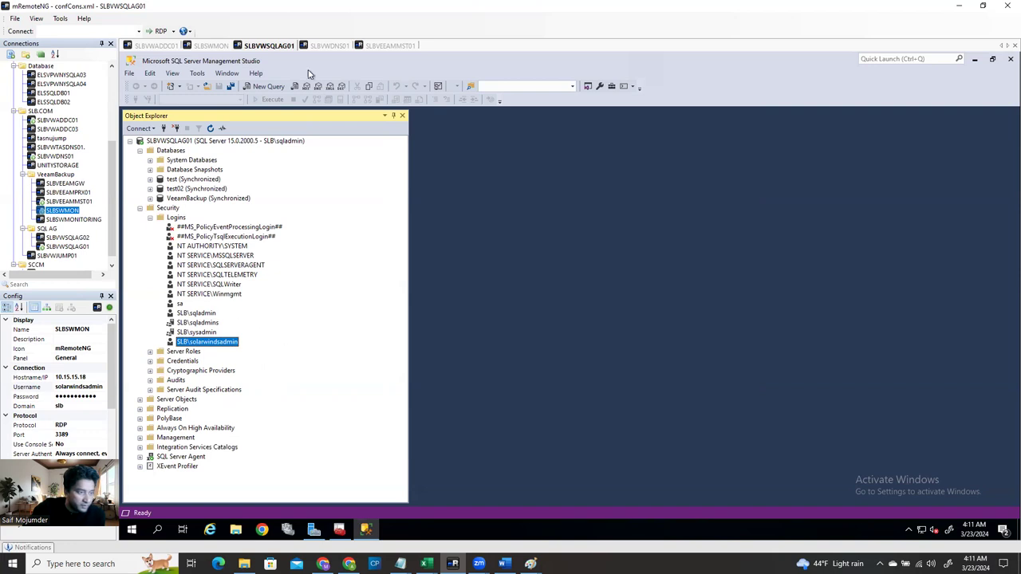
pyautogui.click(215, 45)
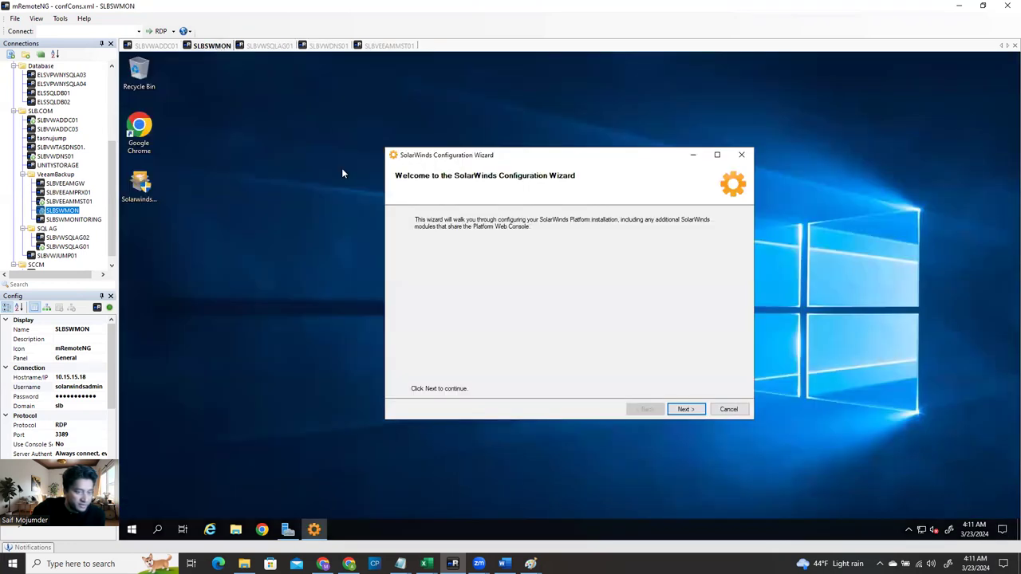
# Keep SLBSQLLST01 as the SQL server and continue to creating database SolarWindsOrion01
pyautogui.click(685, 409)
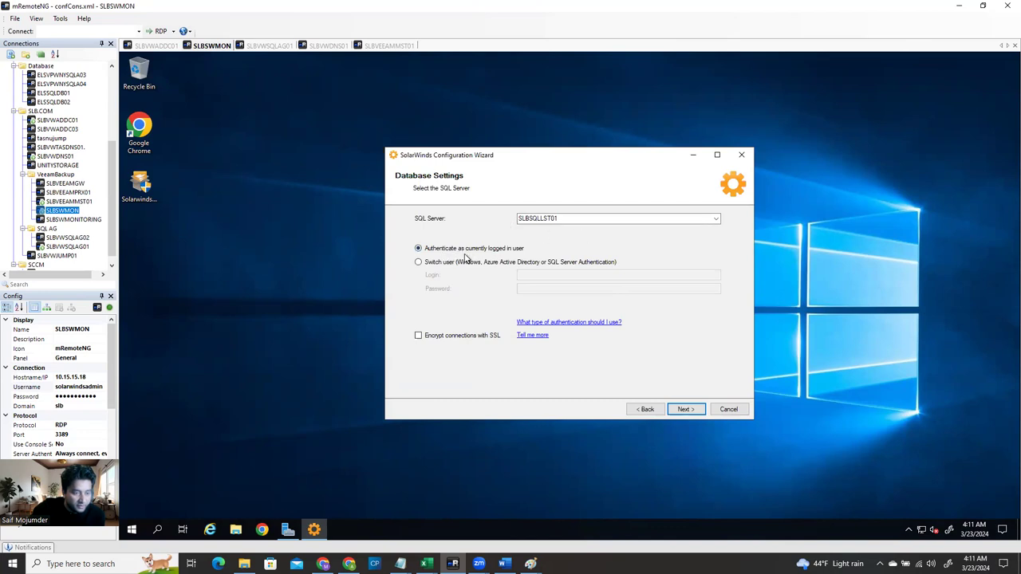
pyautogui.doubleClick(565, 219)
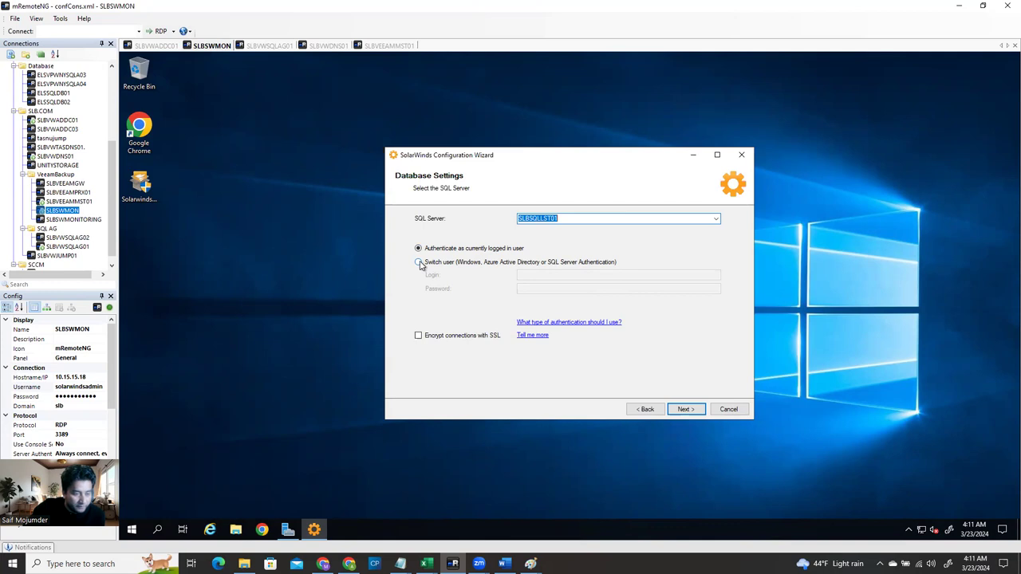
pyautogui.click(686, 409)
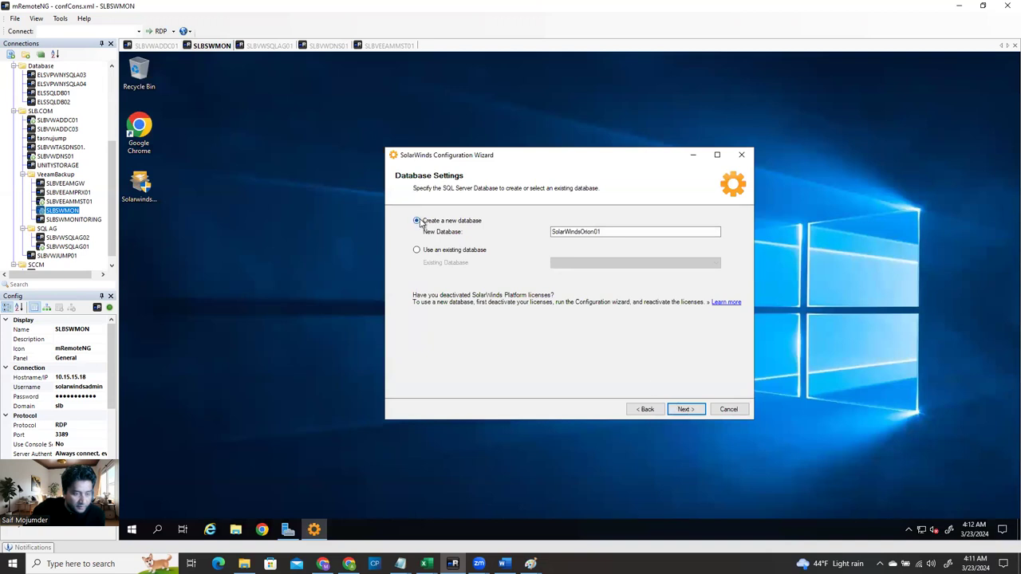
# Accept creating SolarWindsOrion01, then try the existing SQL account options before reverting
pyautogui.click(680, 410)
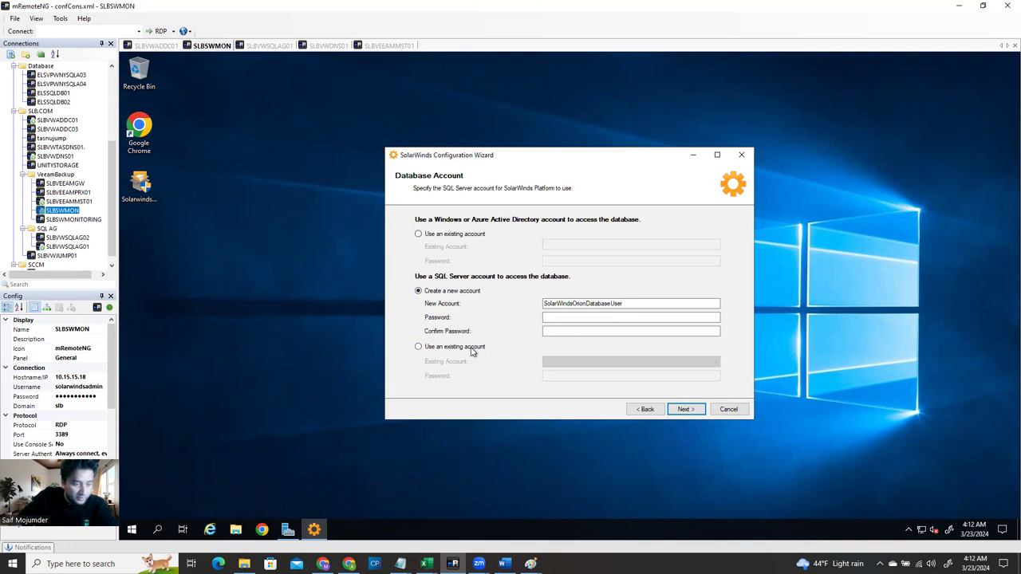
pyautogui.click(661, 364)
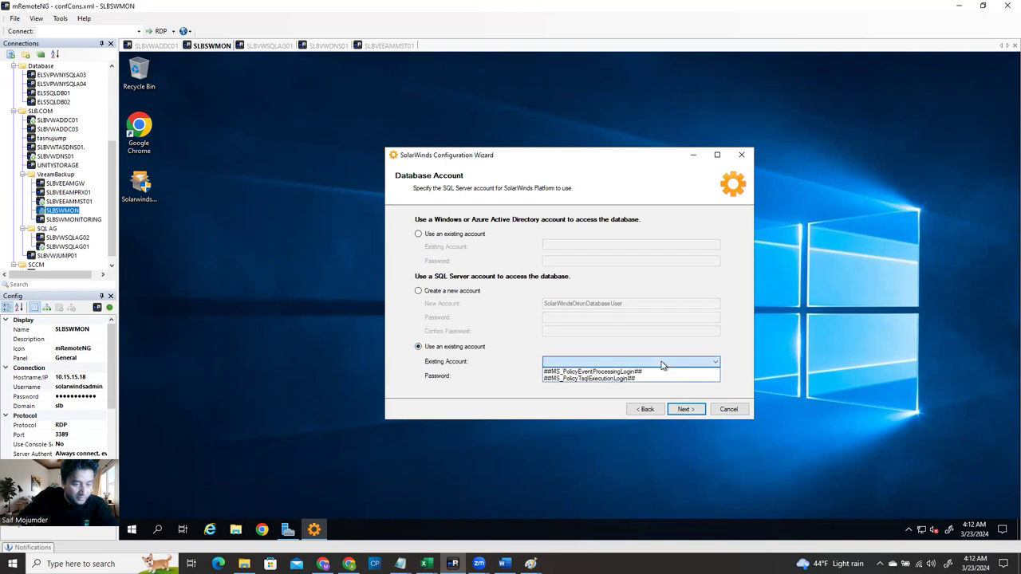
pyautogui.click(625, 360)
pyautogui.click(570, 377)
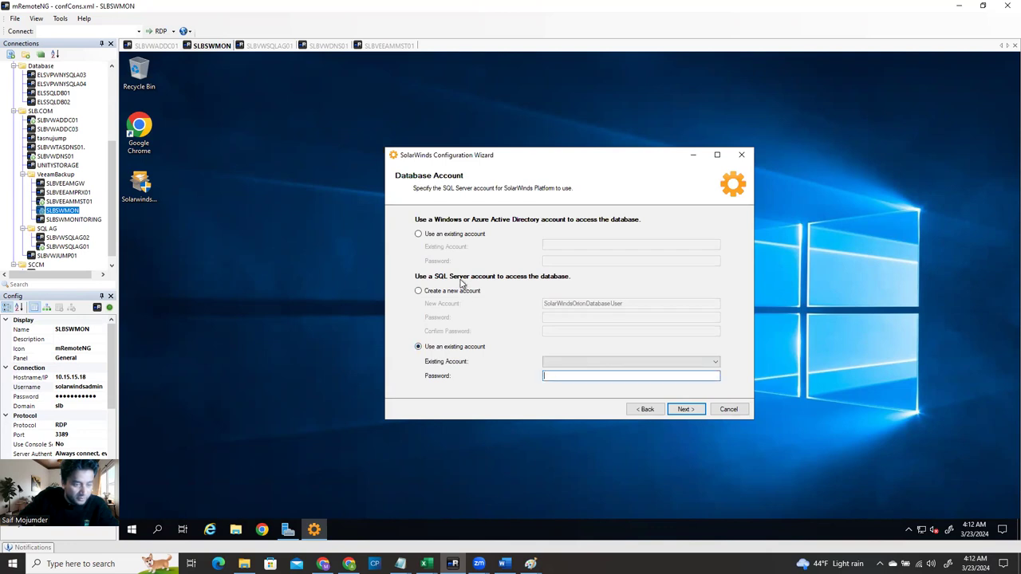
pyautogui.click(570, 364)
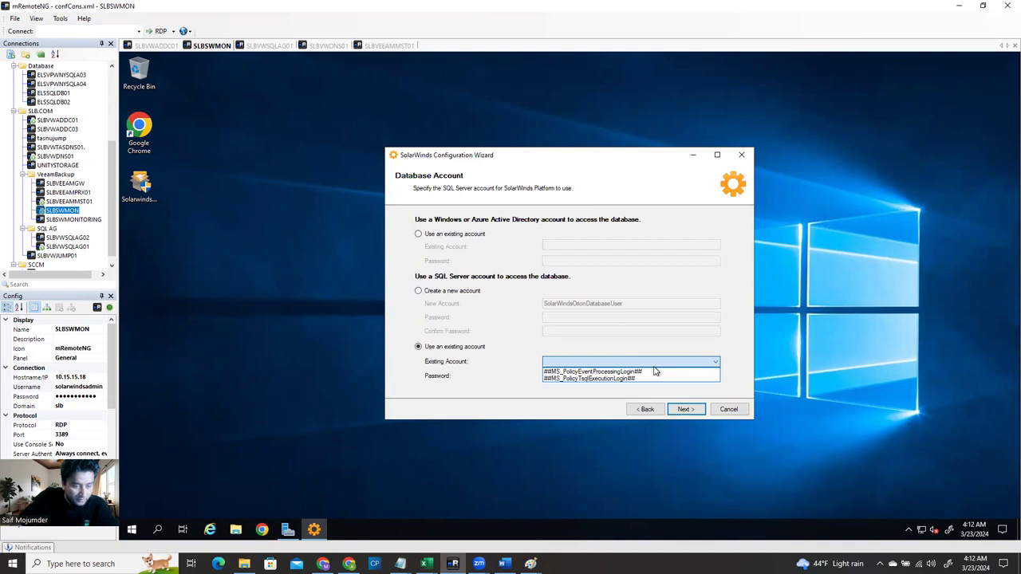
pyautogui.click(468, 297)
pyautogui.click(467, 298)
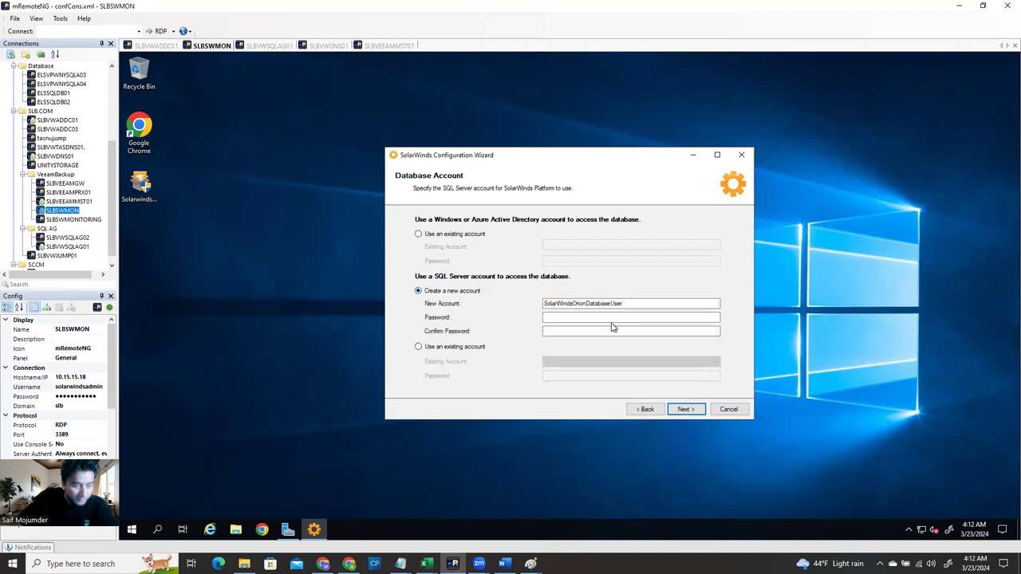
pyautogui.click(632, 304)
pyautogui.click(421, 236)
pyautogui.click(562, 242)
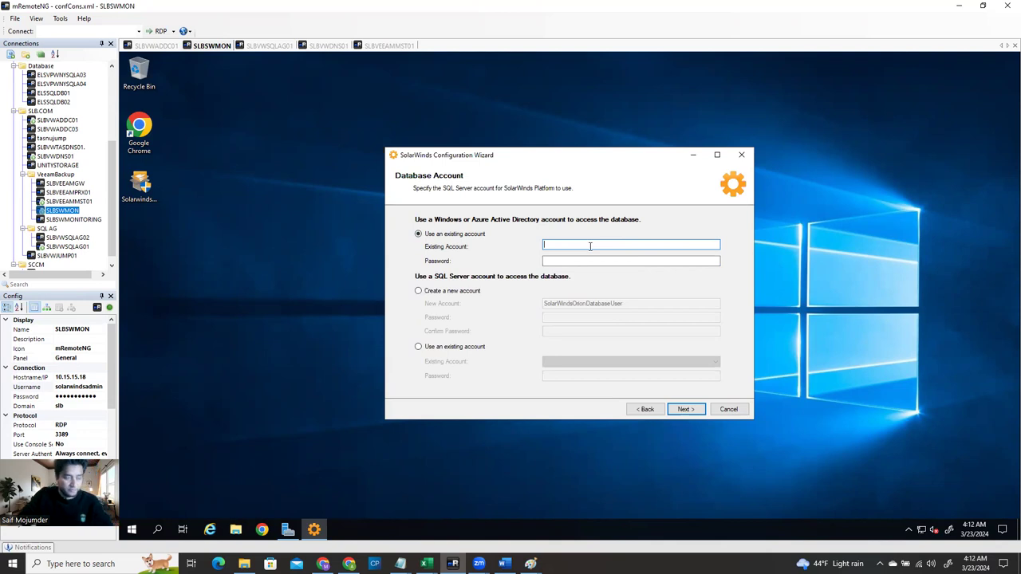
pyautogui.click(97, 386)
pyautogui.click(97, 386)
pyautogui.hotkey('ctrl', 'c')
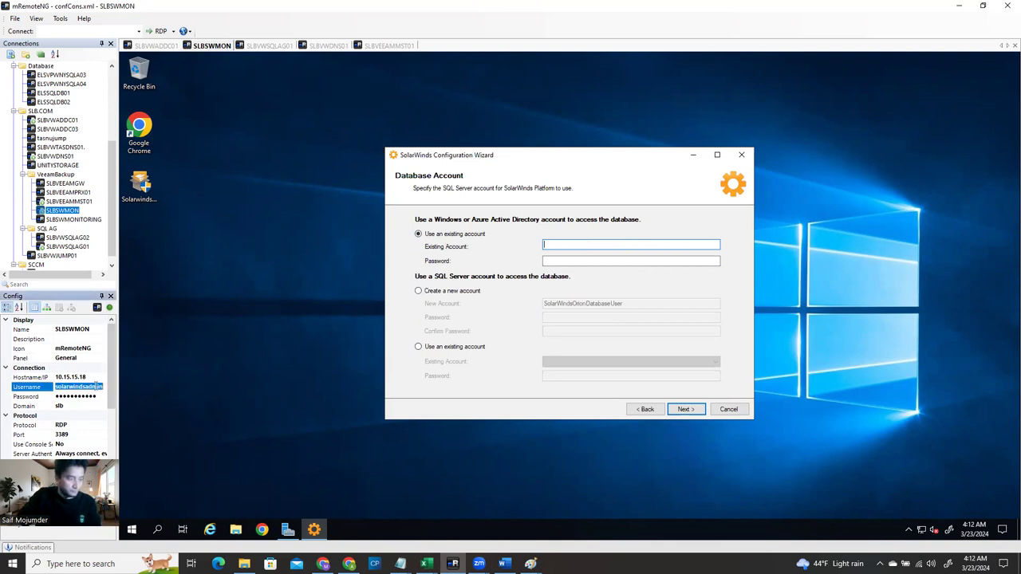
pyautogui.click(567, 246)
pyautogui.hotkey('ctrl', 'v')
pyautogui.click(566, 262)
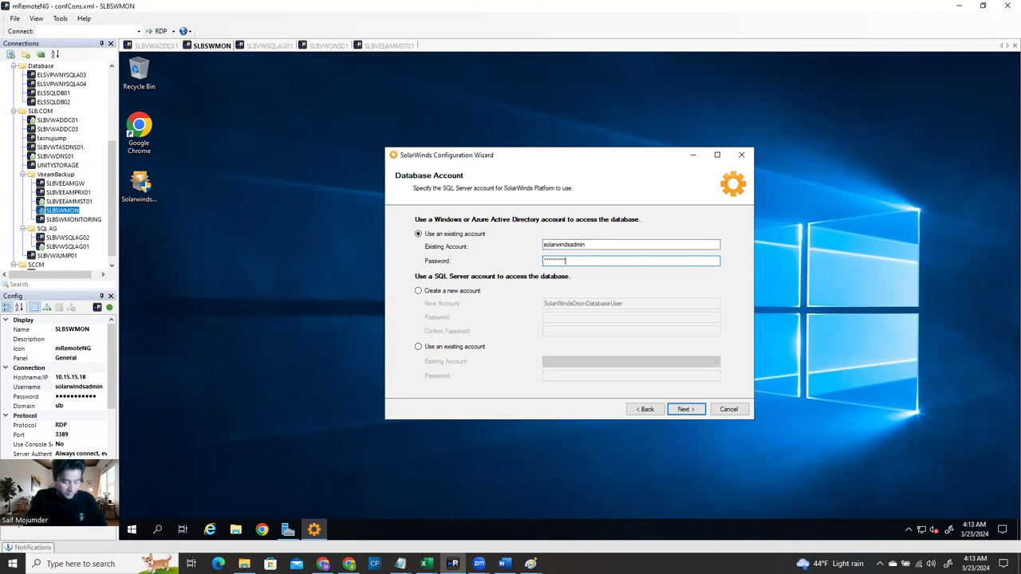
pyautogui.click(611, 247)
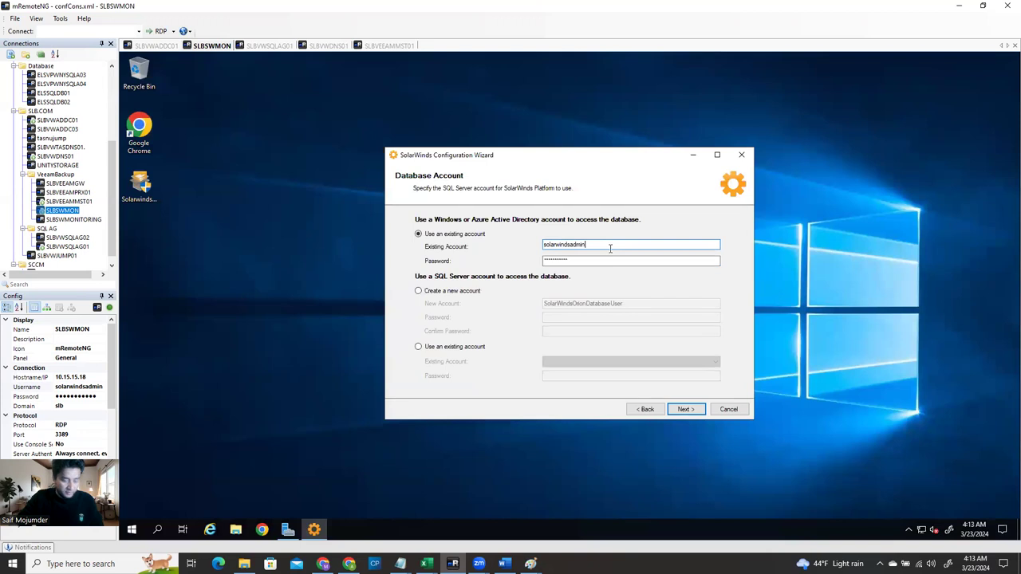
pyautogui.write('@slb.com')
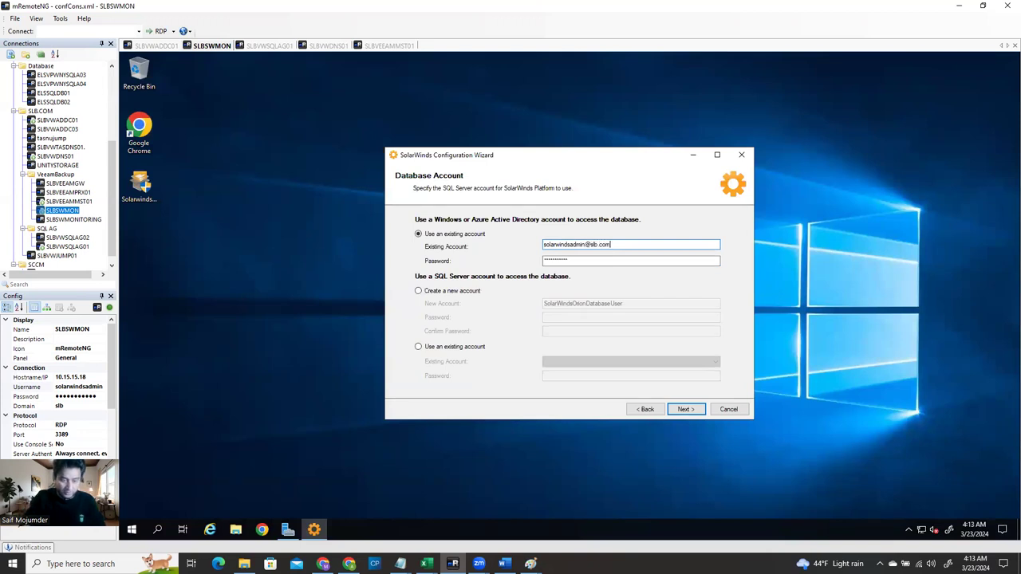
pyautogui.click(683, 411)
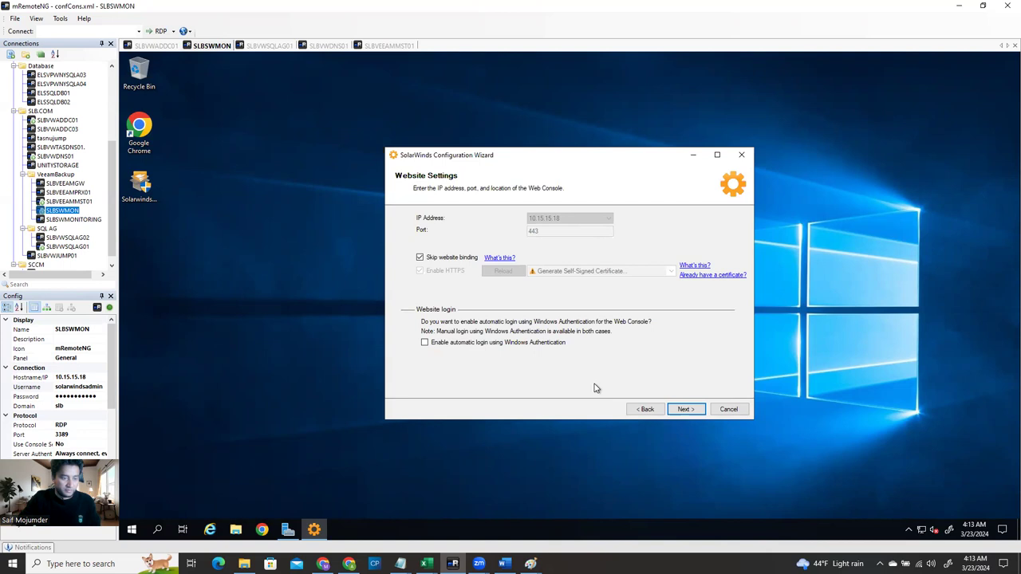
# Accept website settings, new SolarWindsOrionLog database and SLBSQLLST01 flow storage, then start configuring
pyautogui.click(683, 412)
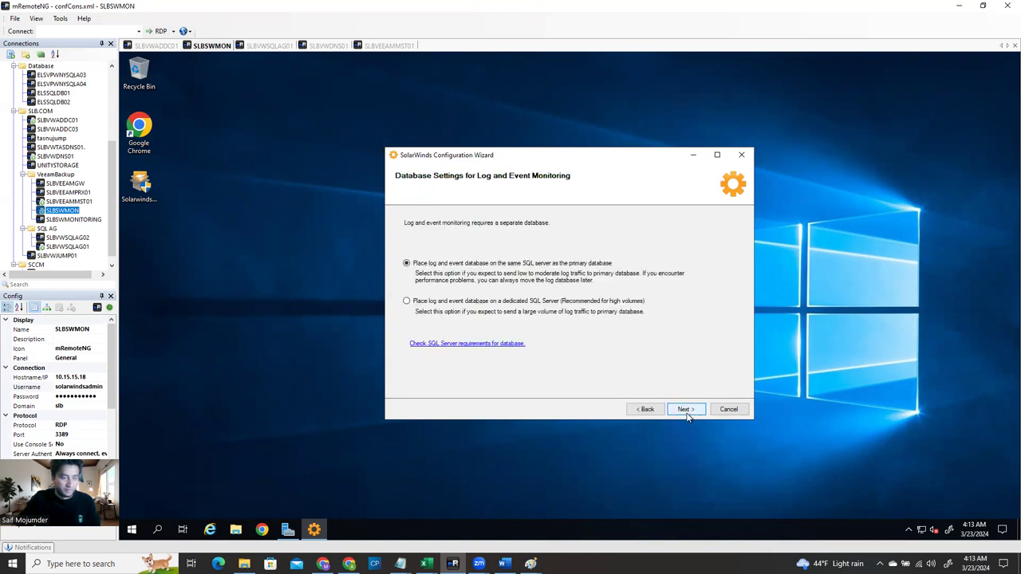
pyautogui.click(686, 412)
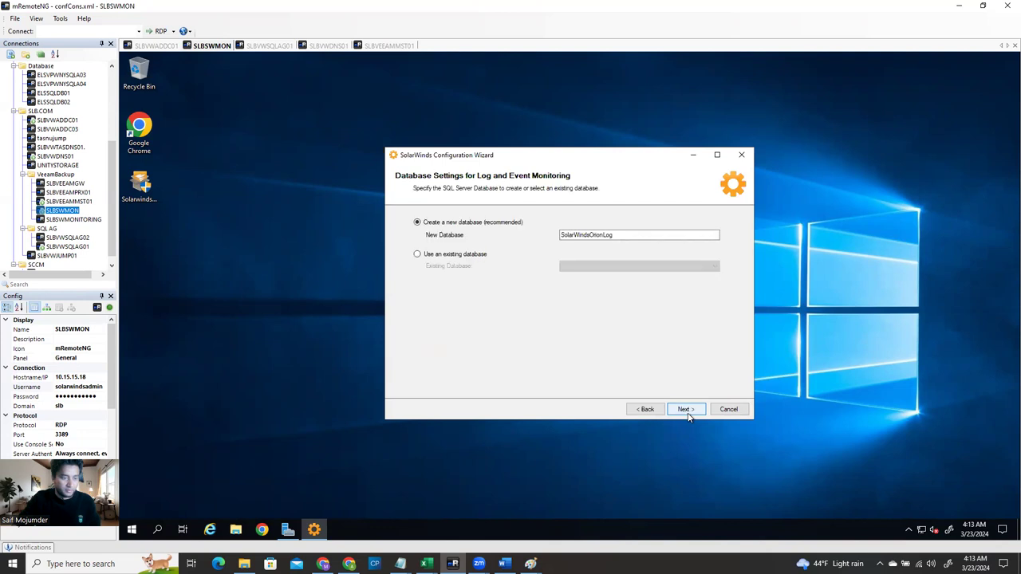
pyautogui.click(687, 411)
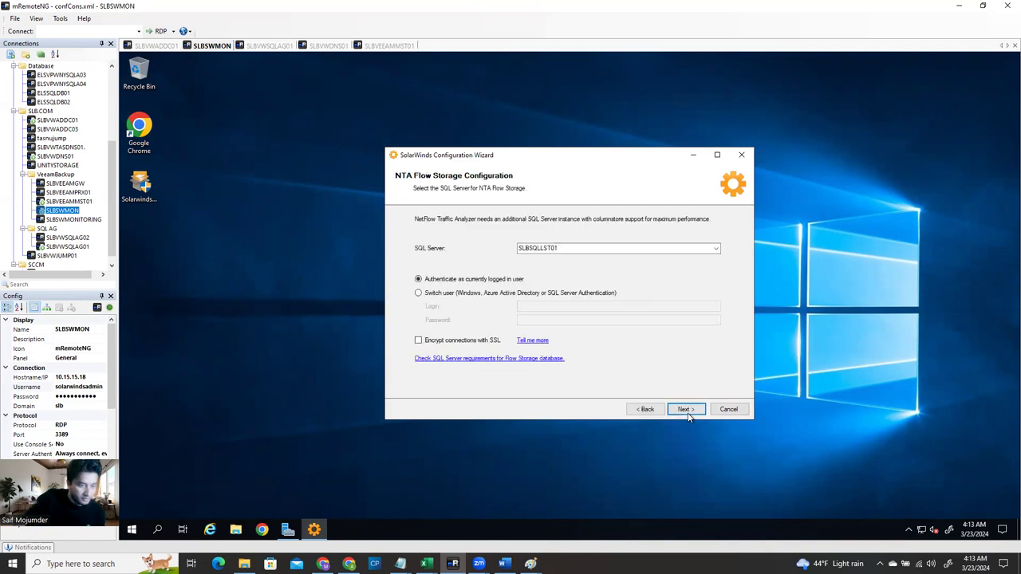
pyautogui.click(688, 414)
pyautogui.click(689, 412)
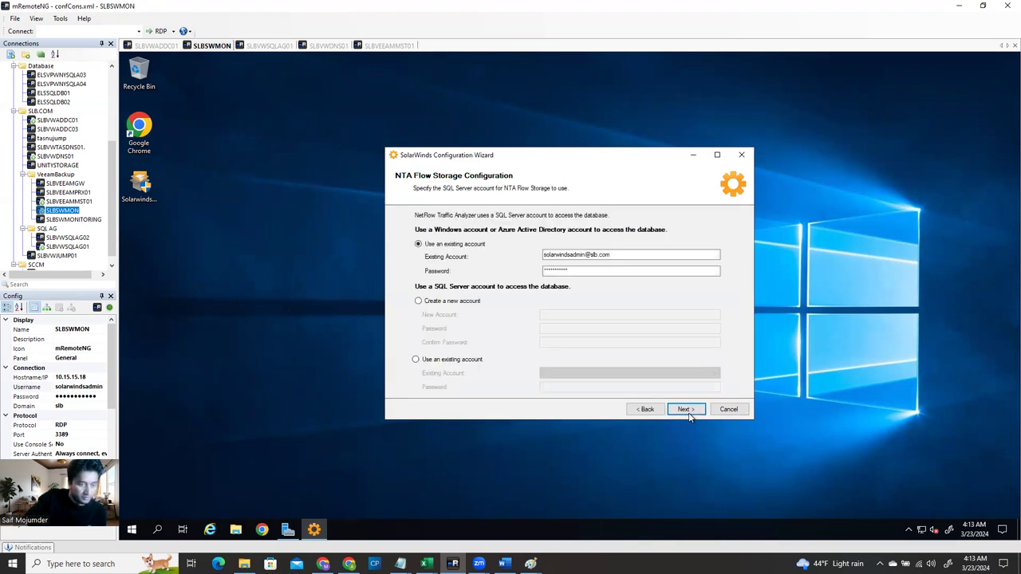
pyautogui.click(688, 411)
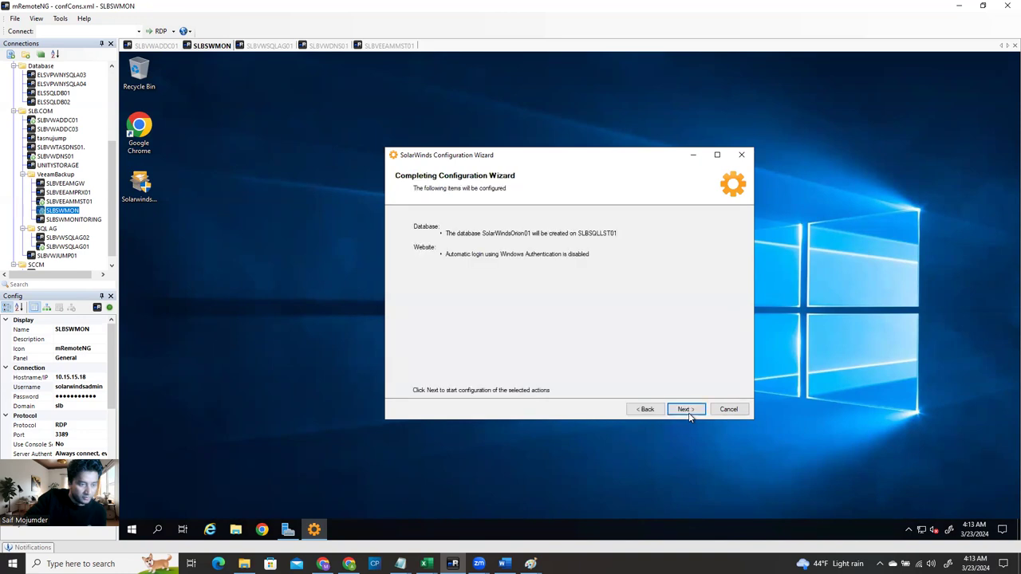
pyautogui.click(687, 412)
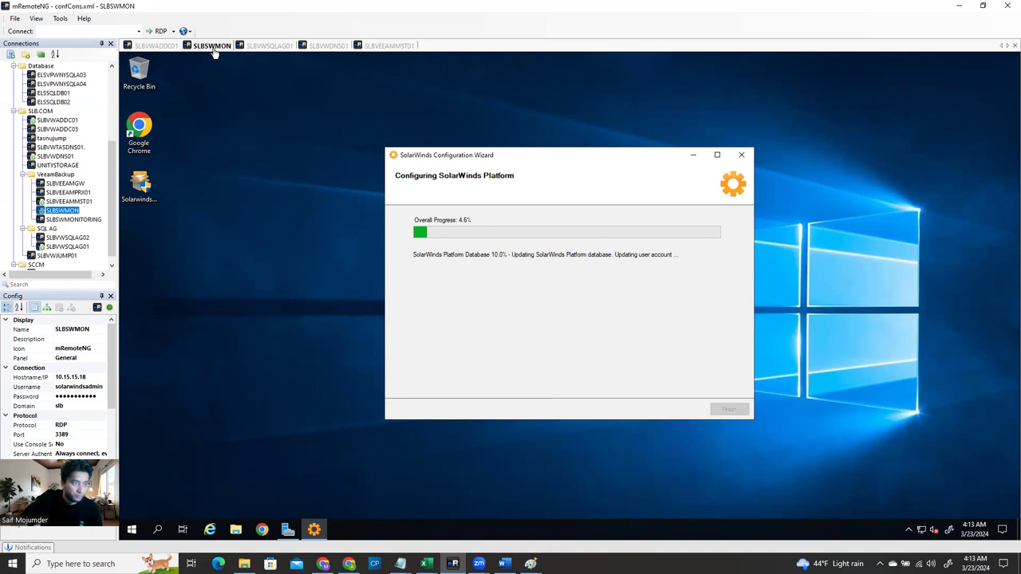
# Switch to the SLBVWSQLAG01 session while configuration runs at 4.6%
pyautogui.click(263, 46)
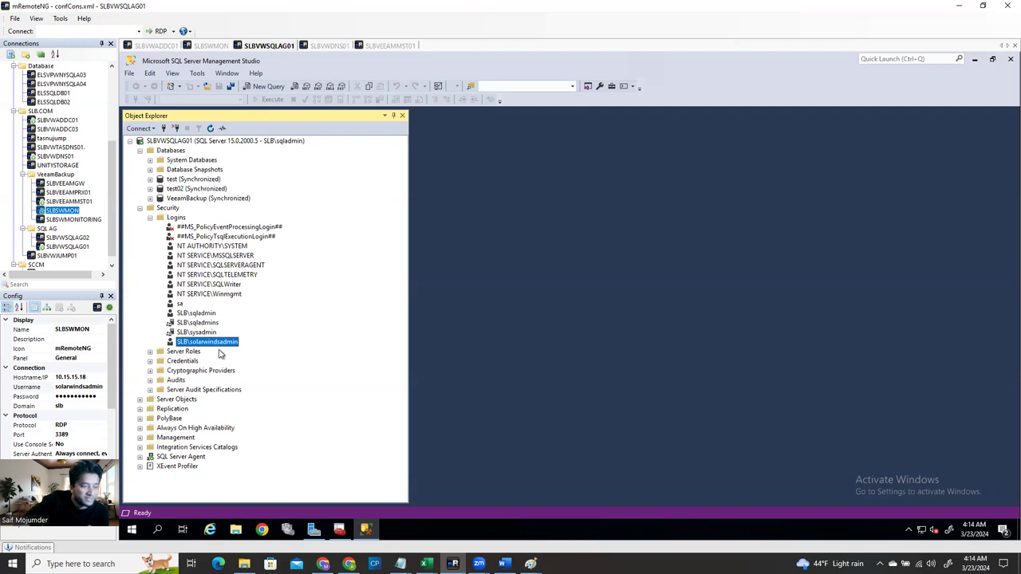
# Refresh SLBVWSQLAG01 to confirm SolarWindsOrion01 exists, checking SolarWinds configuration progress before and after
pyautogui.click(209, 45)
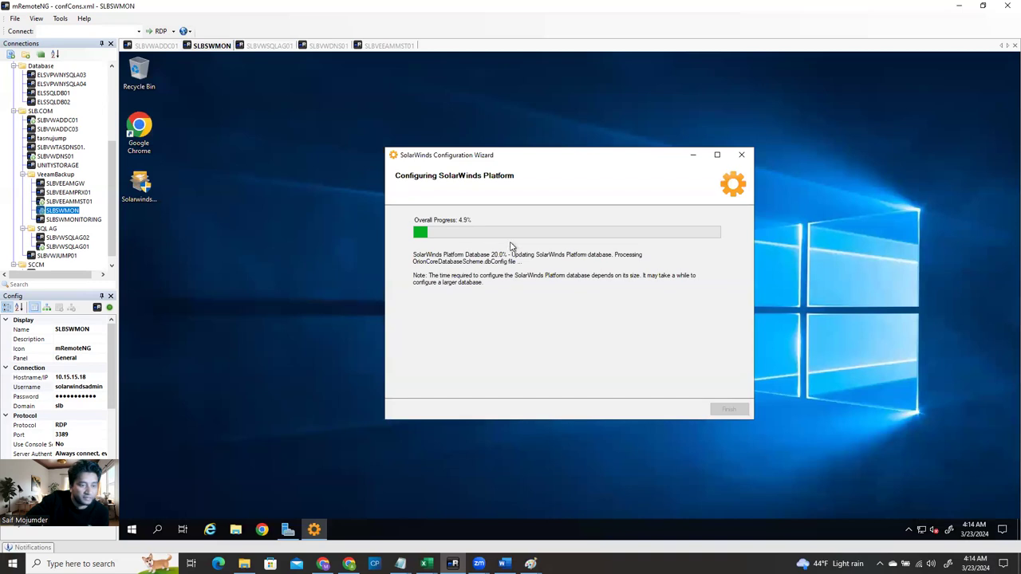
pyautogui.click(280, 47)
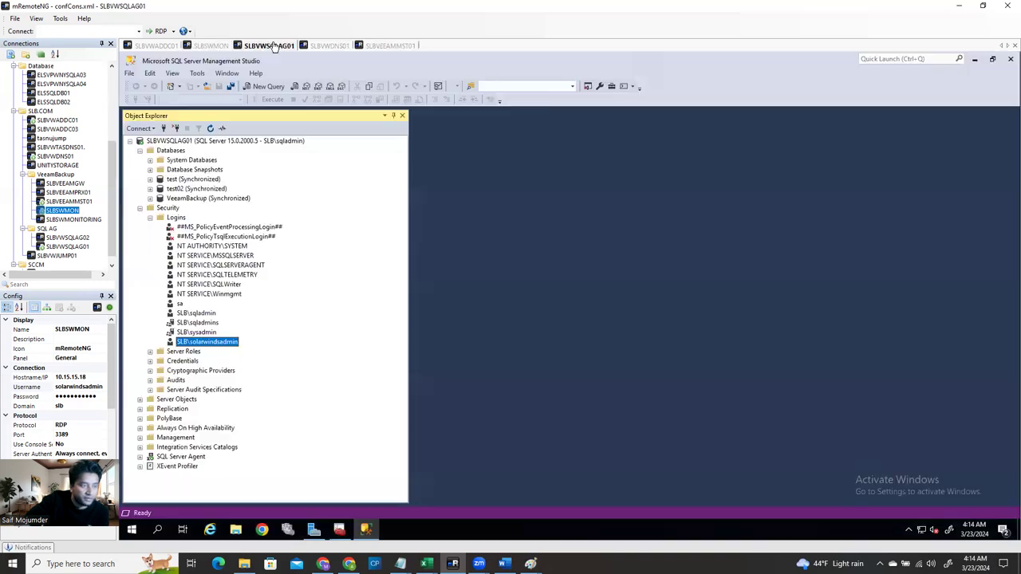
pyautogui.click(198, 142)
pyautogui.click(211, 129)
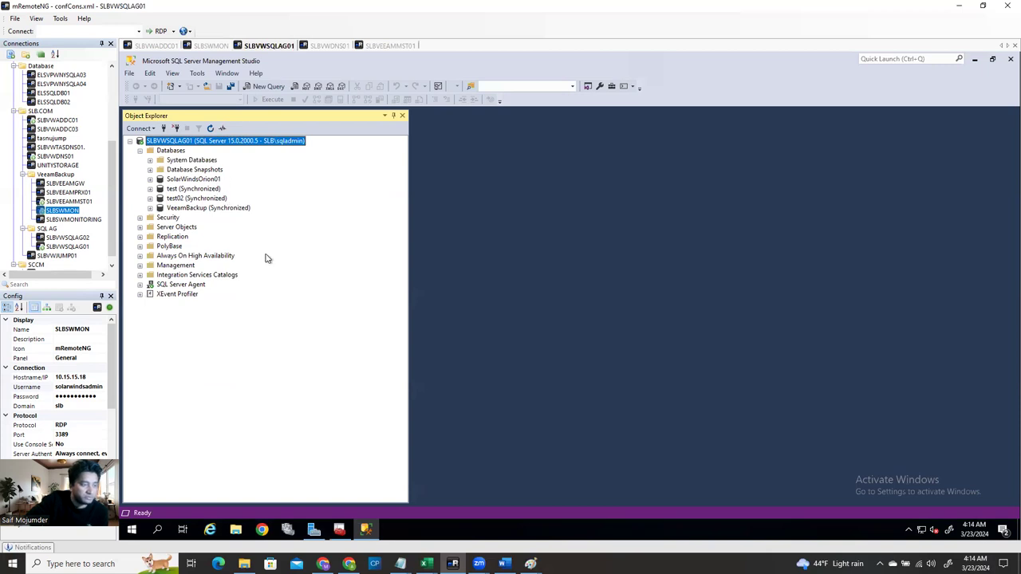
pyautogui.click(205, 46)
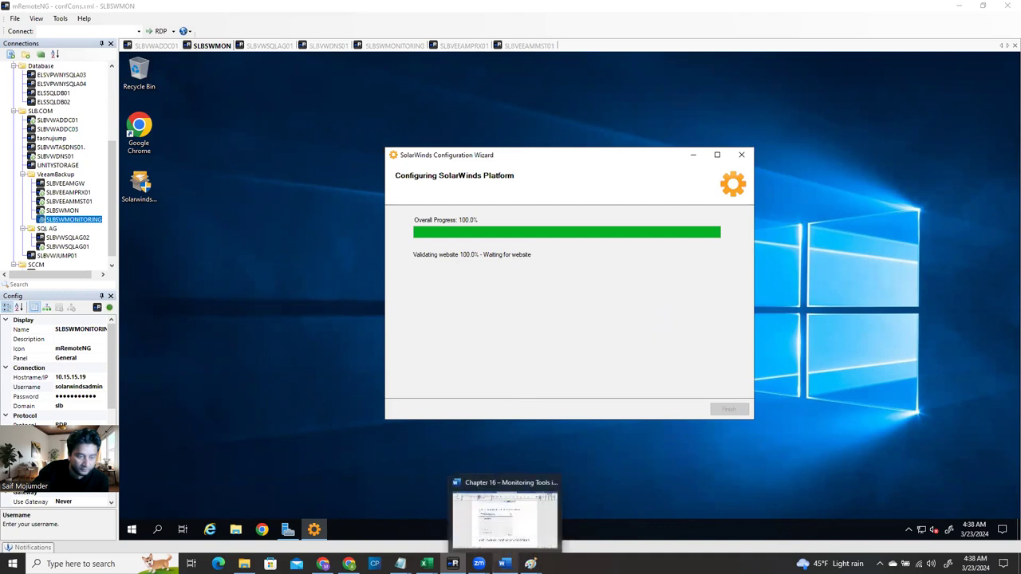
pyautogui.click(504, 563)
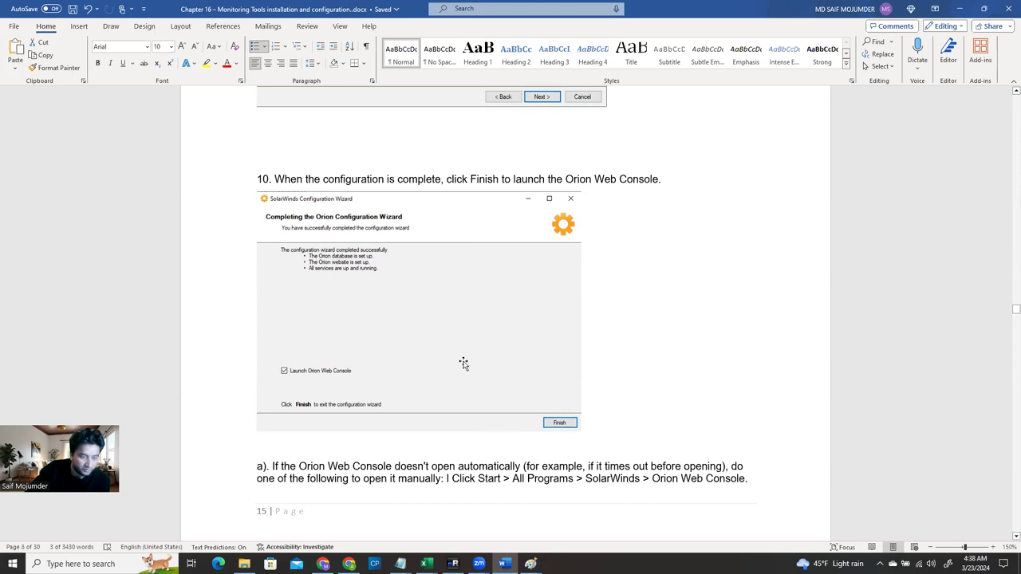
pyautogui.scroll(-1, 348, 457)
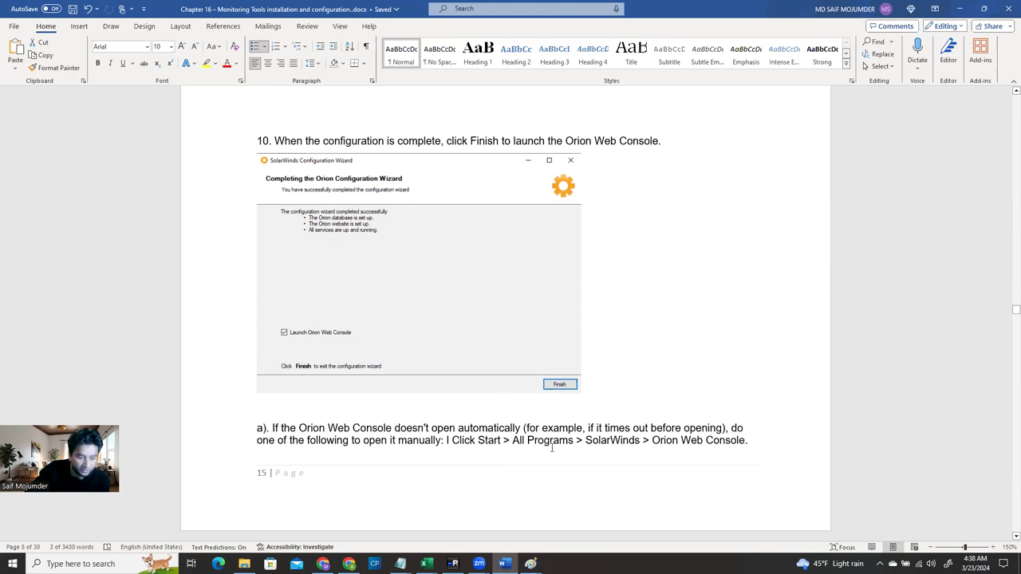
pyautogui.scroll(-2, 707, 448)
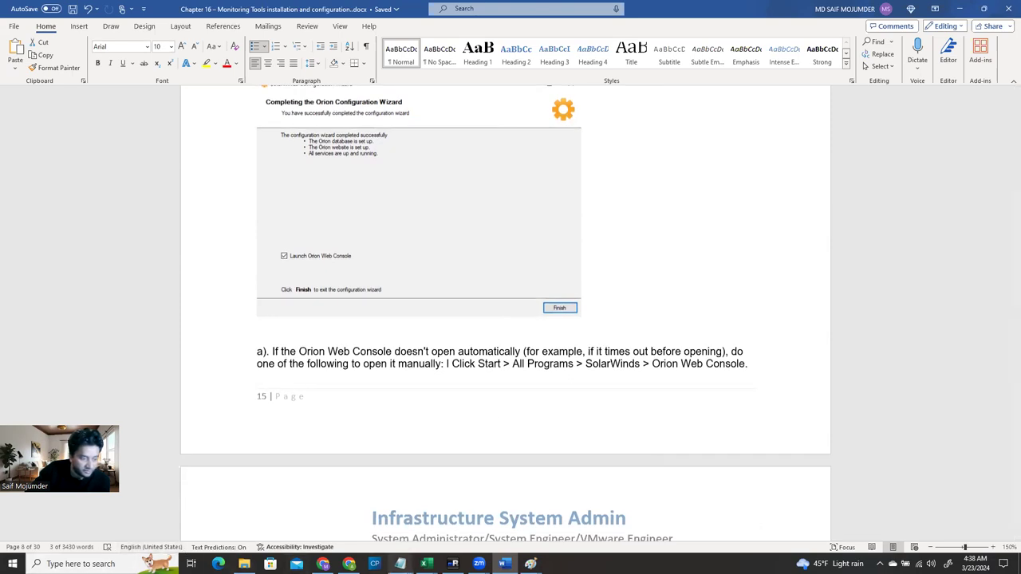
pyautogui.click(452, 564)
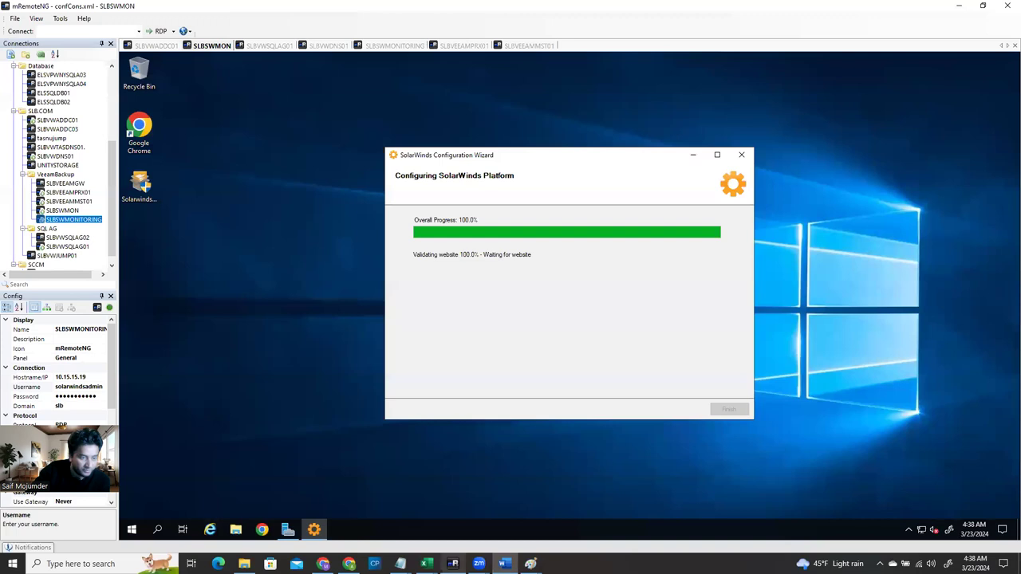
pyautogui.click(134, 531)
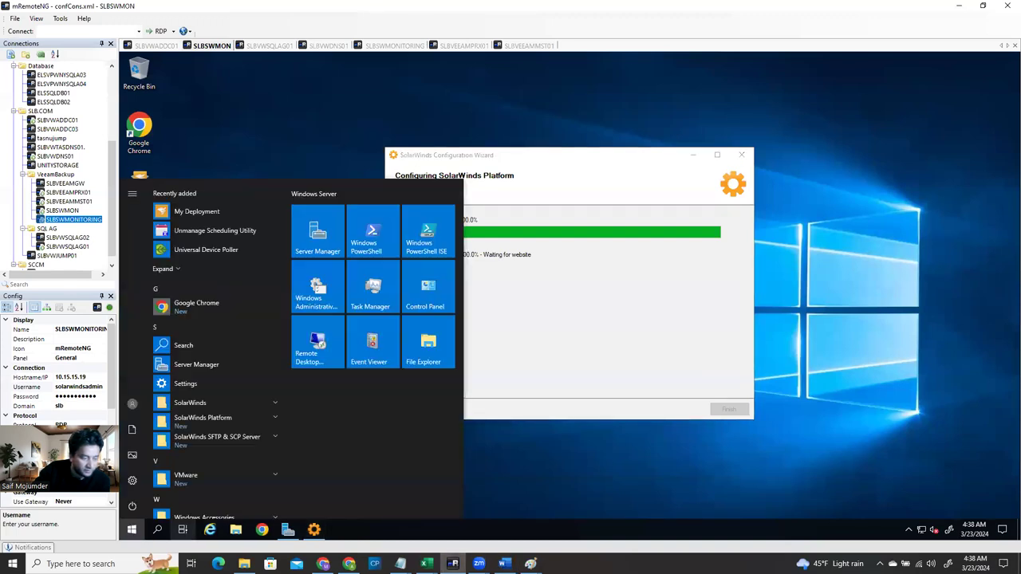
pyautogui.click(504, 564)
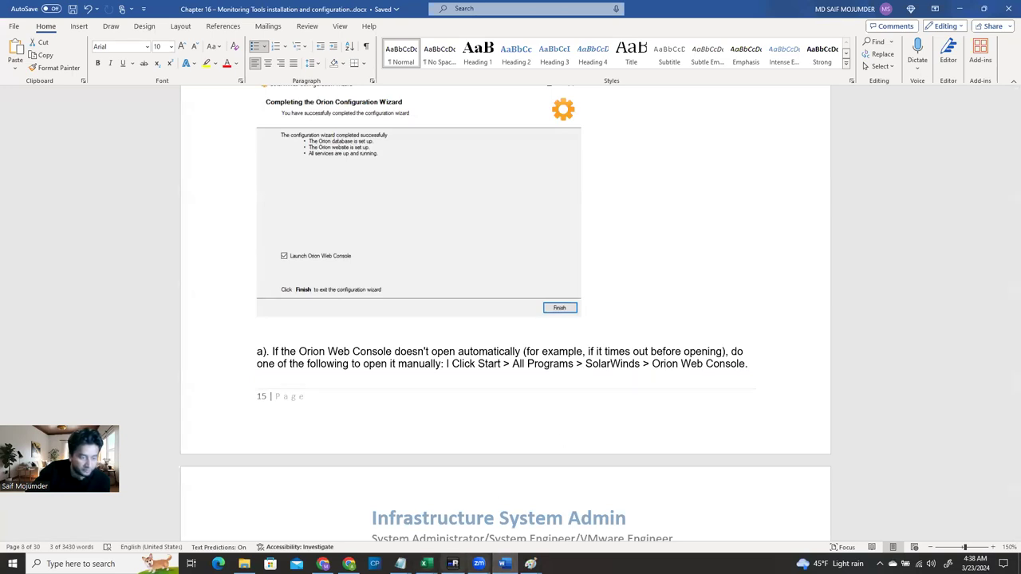
pyautogui.click(453, 563)
pyautogui.click(132, 529)
pyautogui.click(132, 530)
pyautogui.click(254, 402)
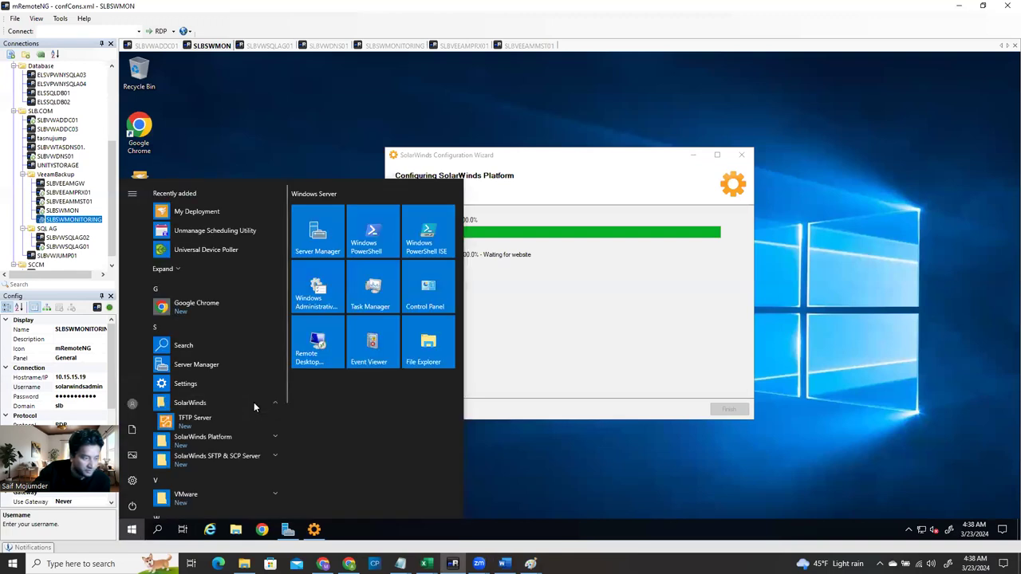
pyautogui.click(233, 445)
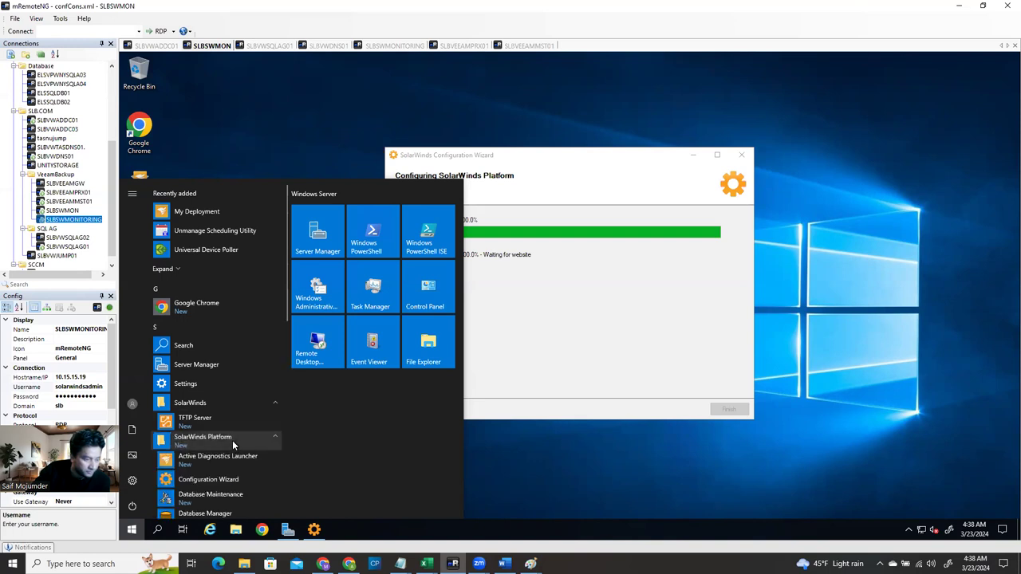
pyautogui.scroll(-2, 246, 483)
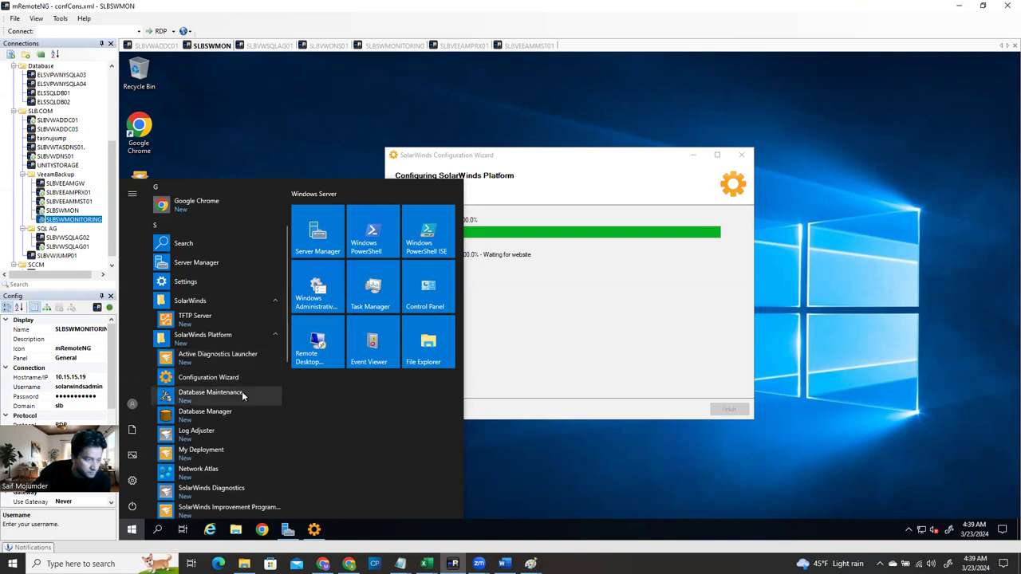
pyautogui.scroll(-2, 242, 413)
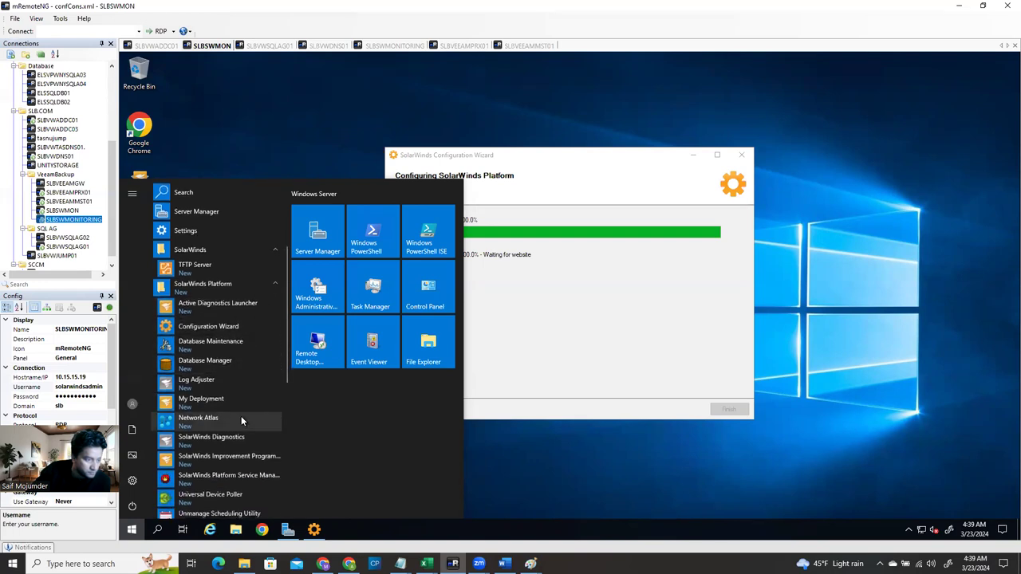
pyautogui.scroll(-1, 241, 426)
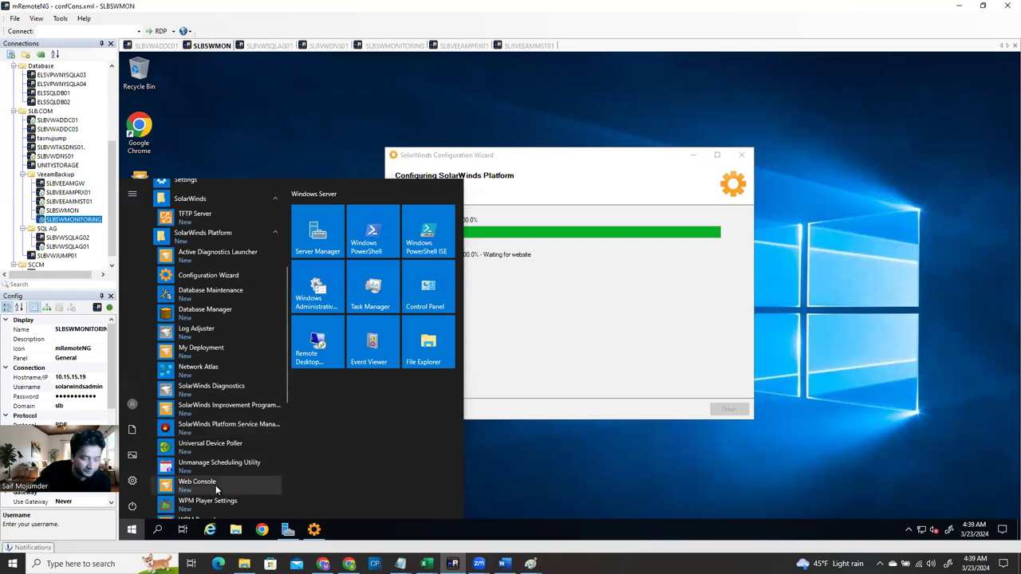
pyautogui.click(529, 342)
pyautogui.rightClick(264, 279)
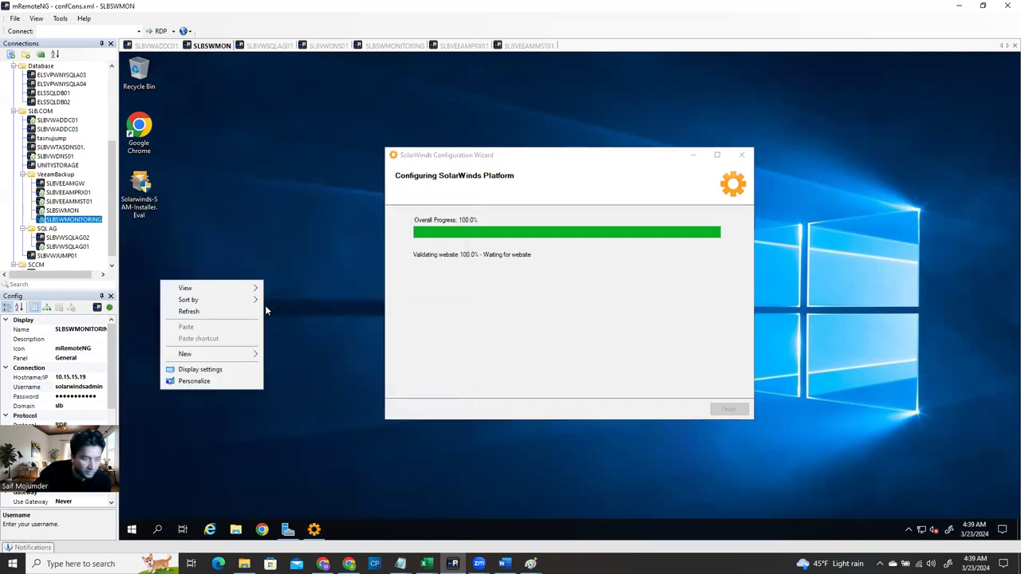
# Finish and close the SolarWinds Configuration Wizard, then bring the Word installation guide forward
pyautogui.click(220, 312)
pyautogui.click(499, 277)
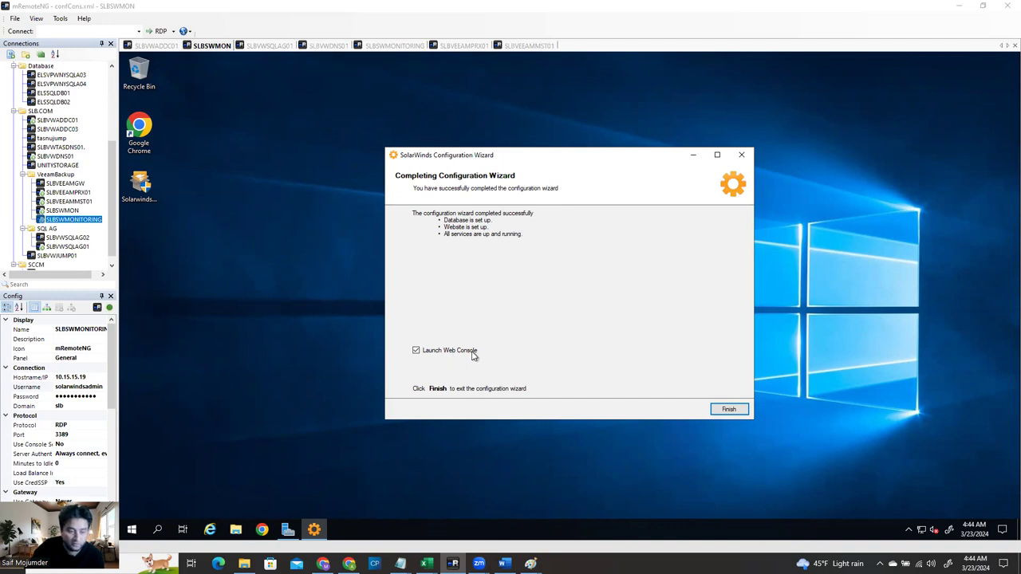
pyautogui.click(727, 411)
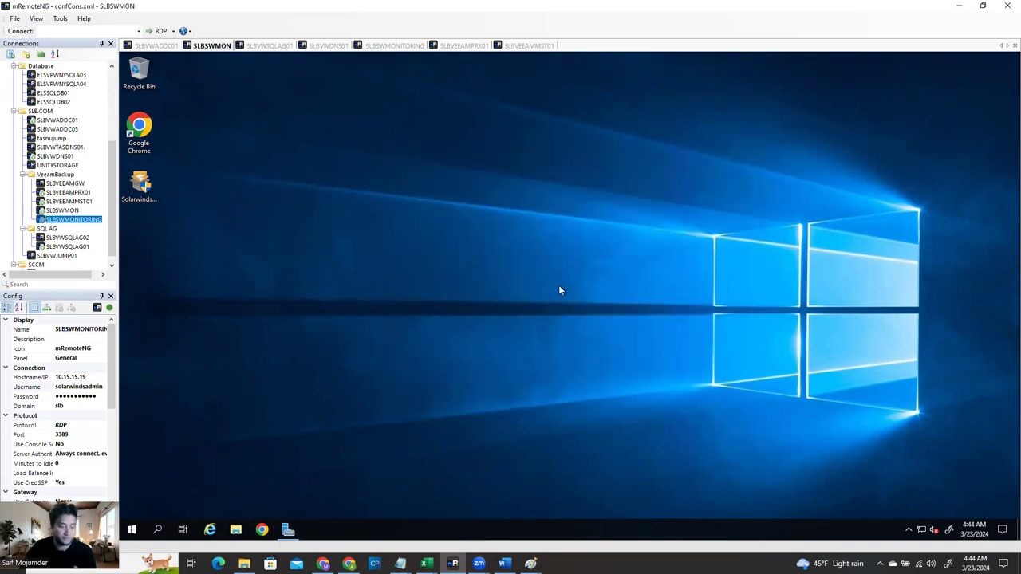
pyautogui.click(504, 563)
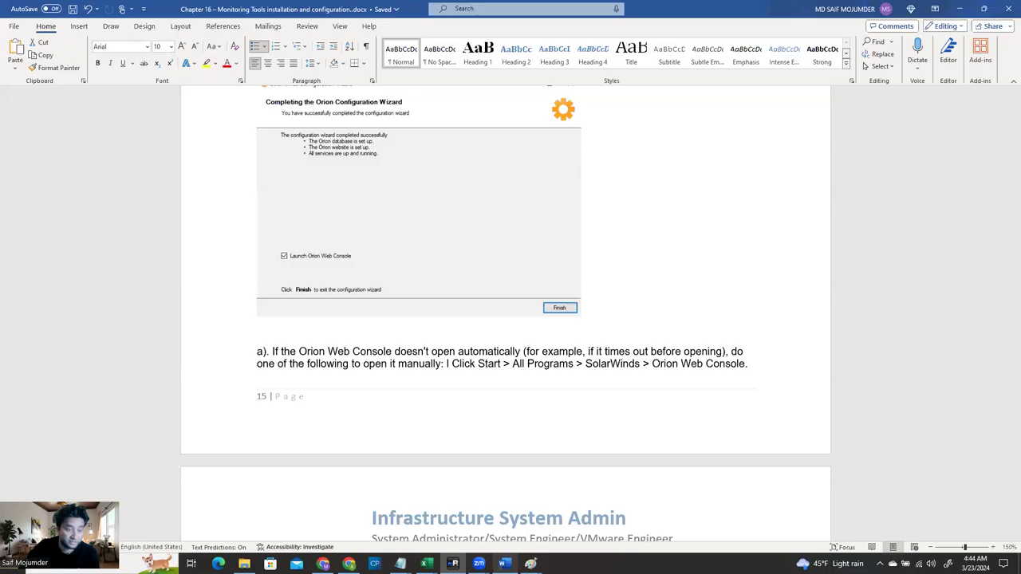
# Read the Word guide down to the Network Sonar Discovery section, then minimize Word
pyautogui.scroll(-2, 467, 405)
pyautogui.scroll(-1, 469, 404)
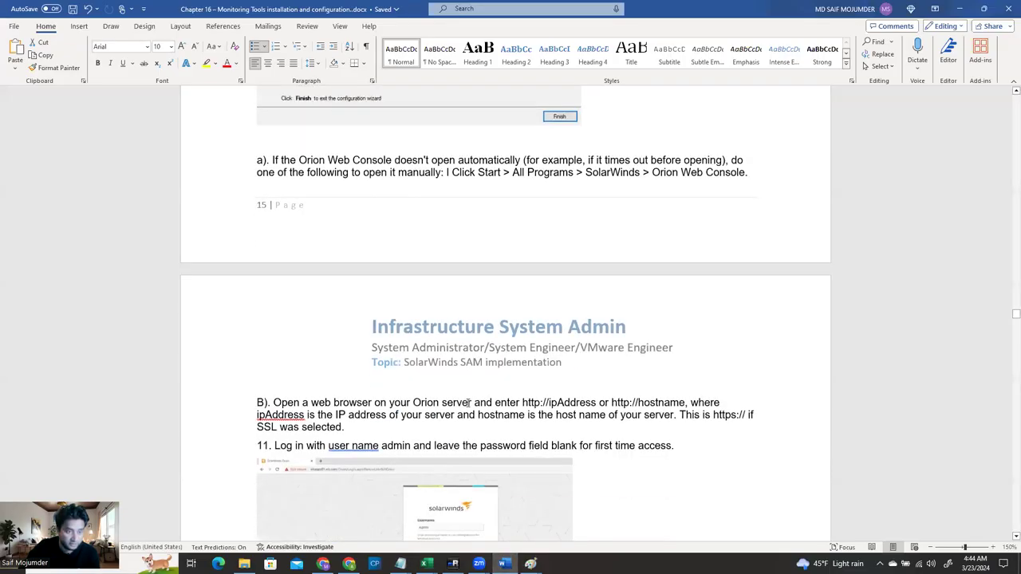
pyautogui.scroll(-4, 468, 404)
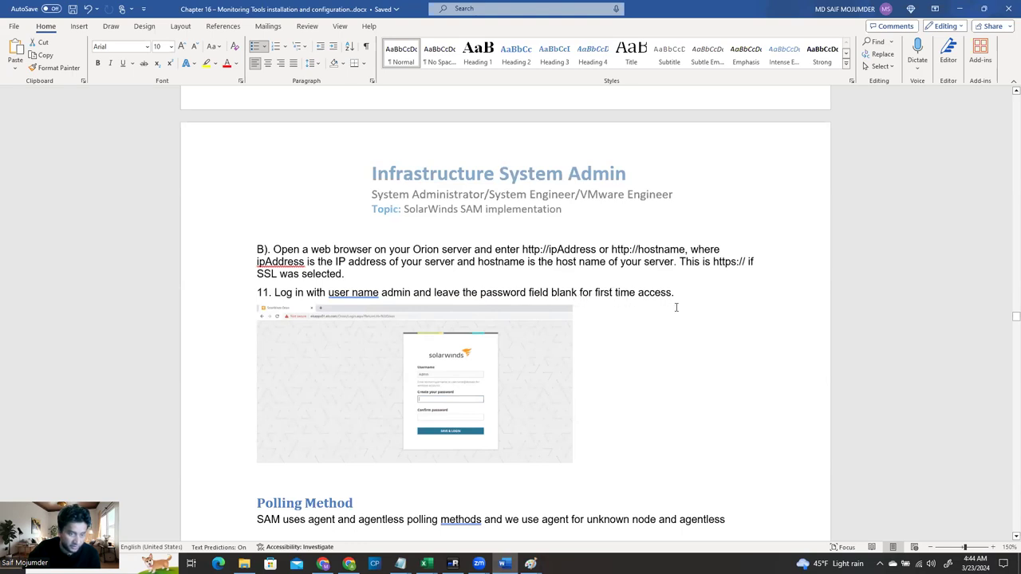
pyautogui.scroll(-5, 675, 307)
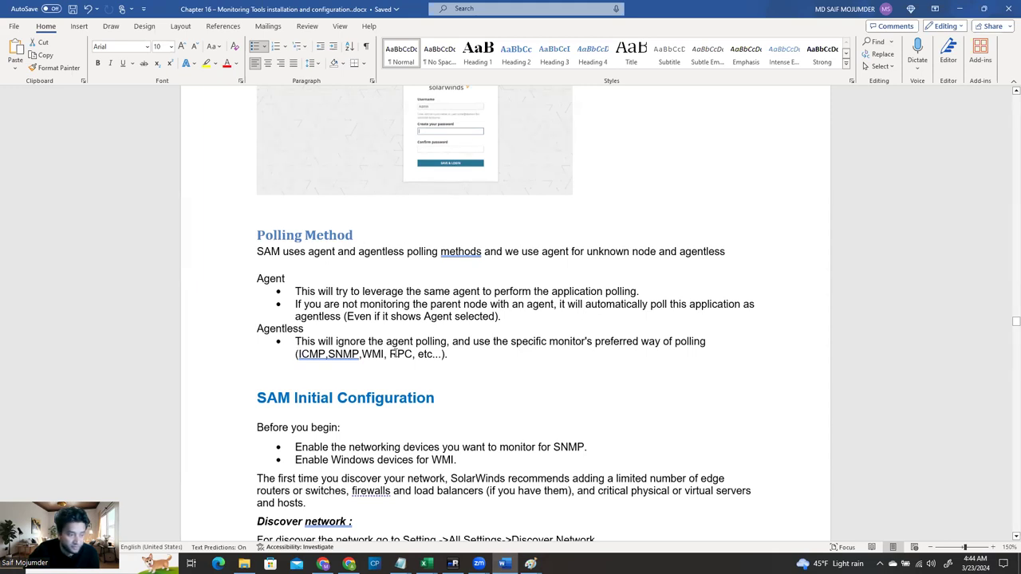
pyautogui.scroll(-3, 431, 384)
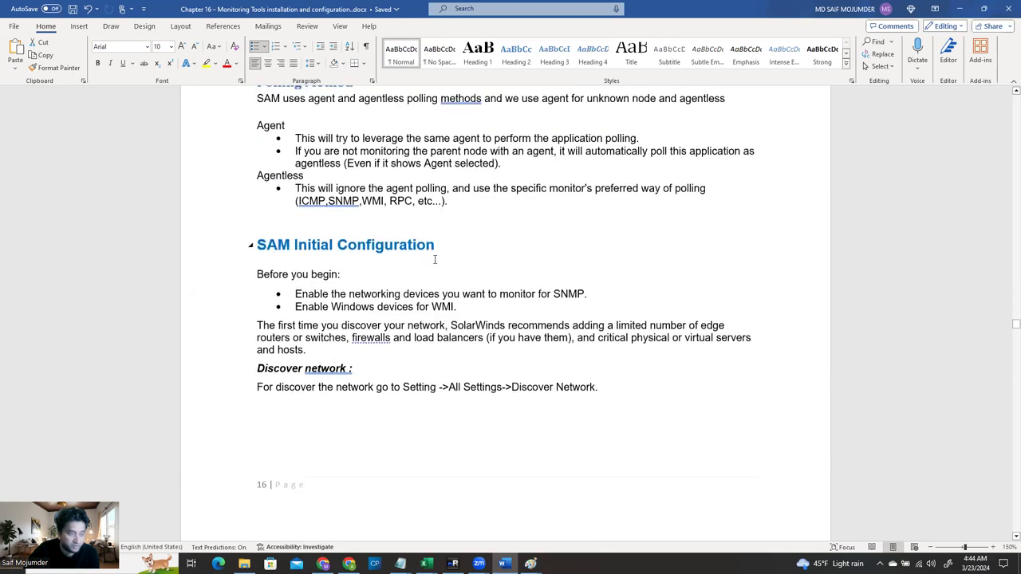
pyautogui.scroll(-2, 497, 349)
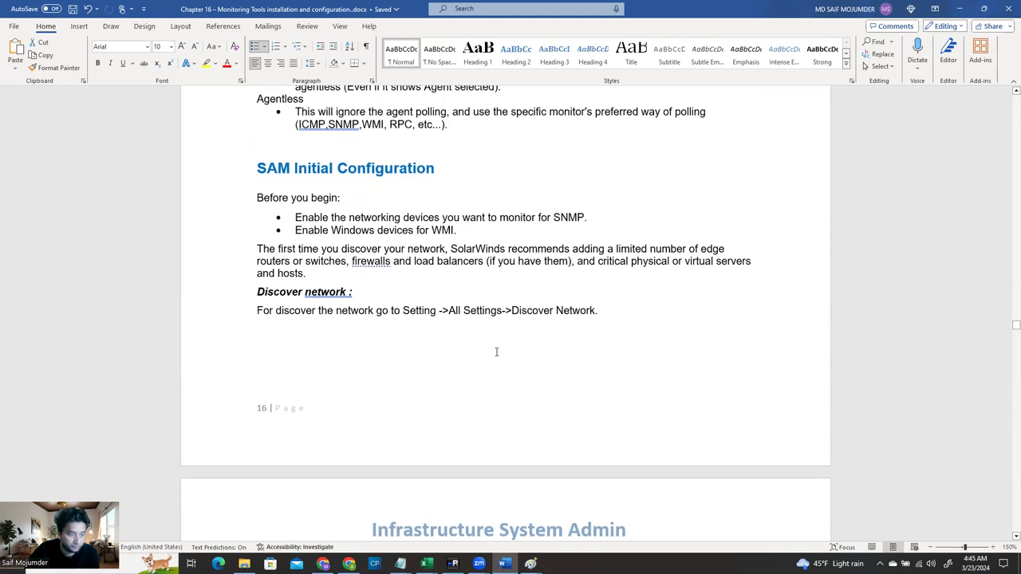
pyautogui.scroll(-8, 496, 352)
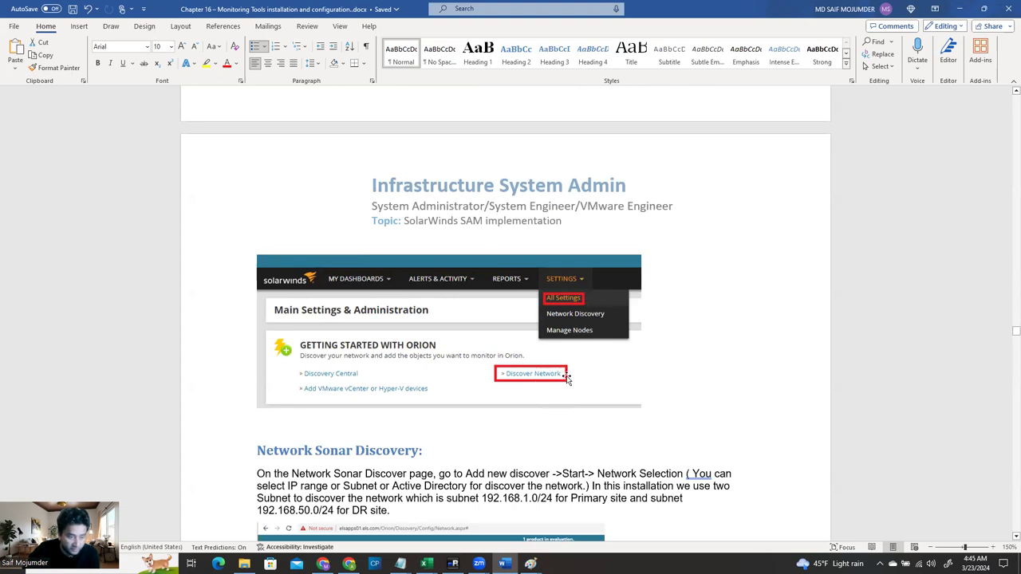
pyautogui.scroll(-5, 567, 379)
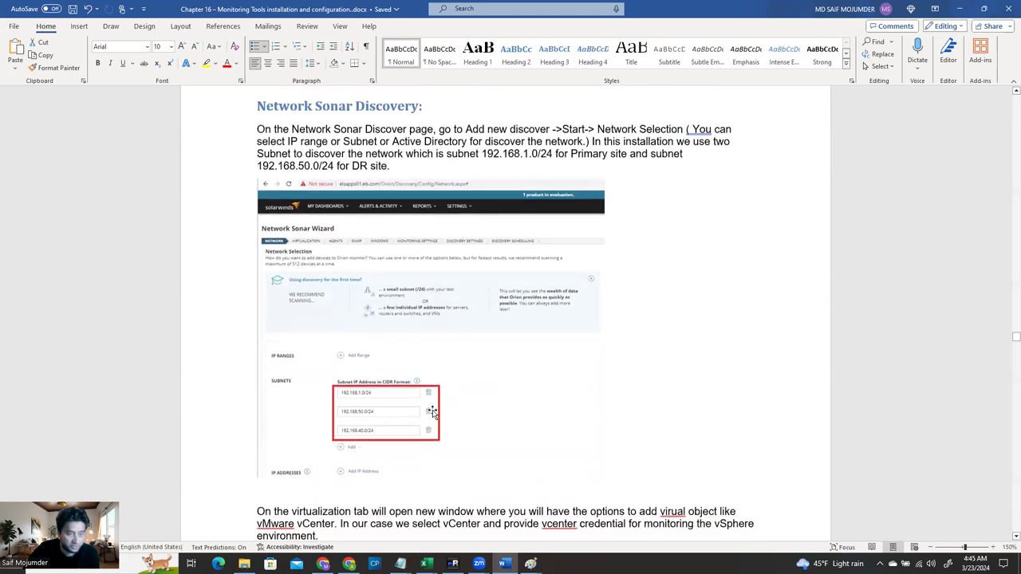
pyautogui.click(961, 10)
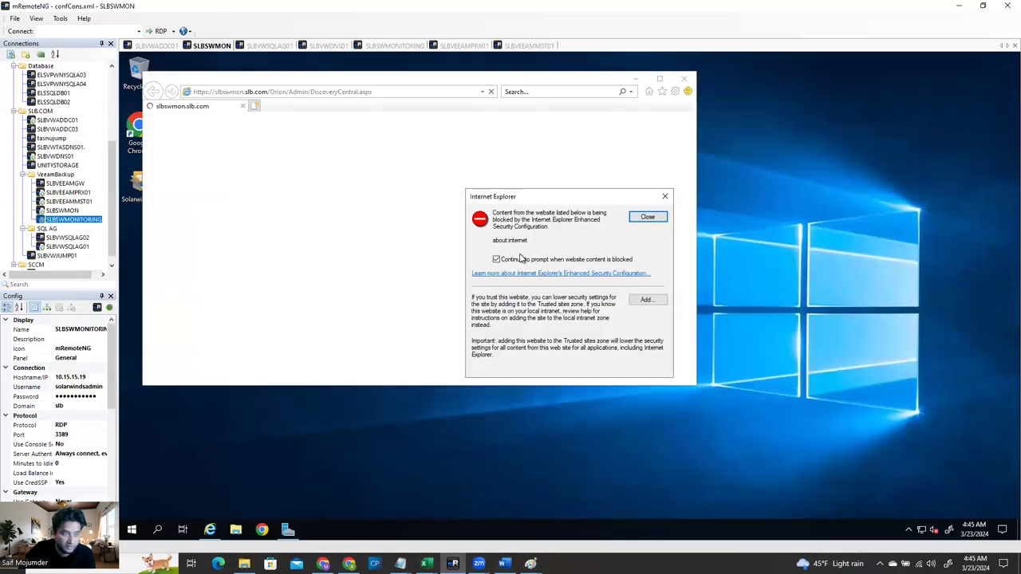
# Dismiss Internet Explorer's security warnings and IE11 setup while trying to reach Orion's Discovery Central page
pyautogui.click(653, 223)
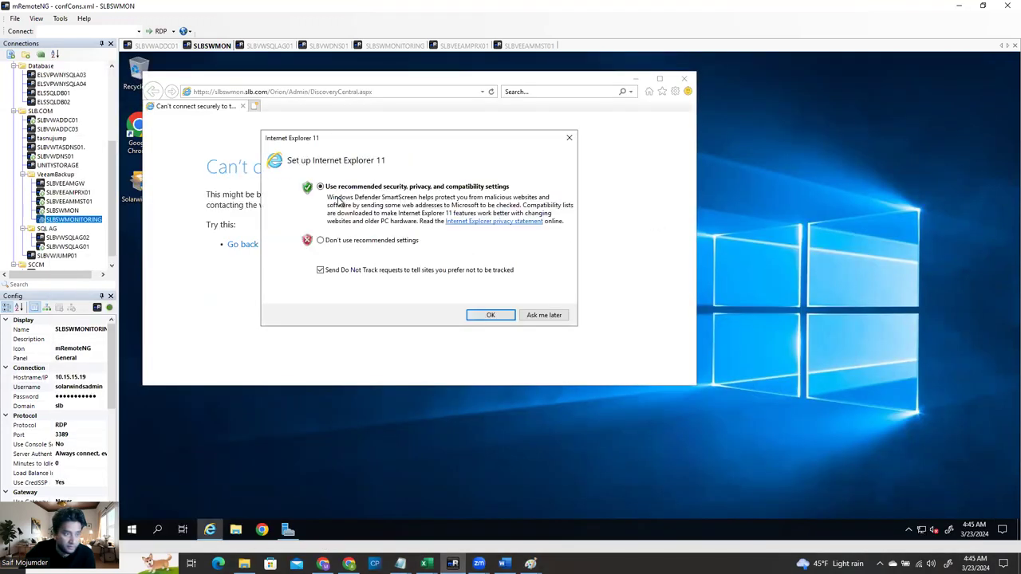
pyautogui.click(538, 316)
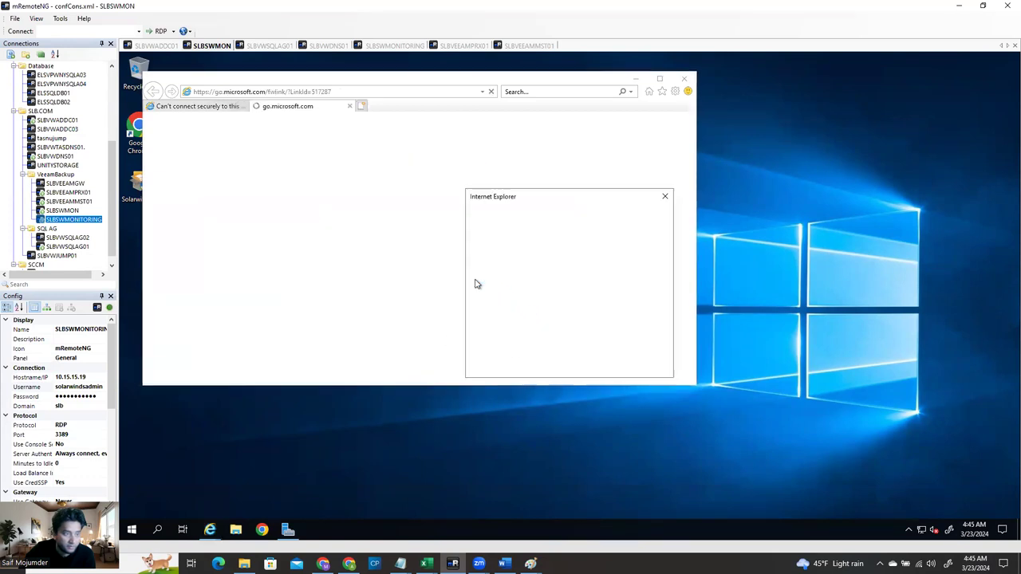
pyautogui.click(646, 218)
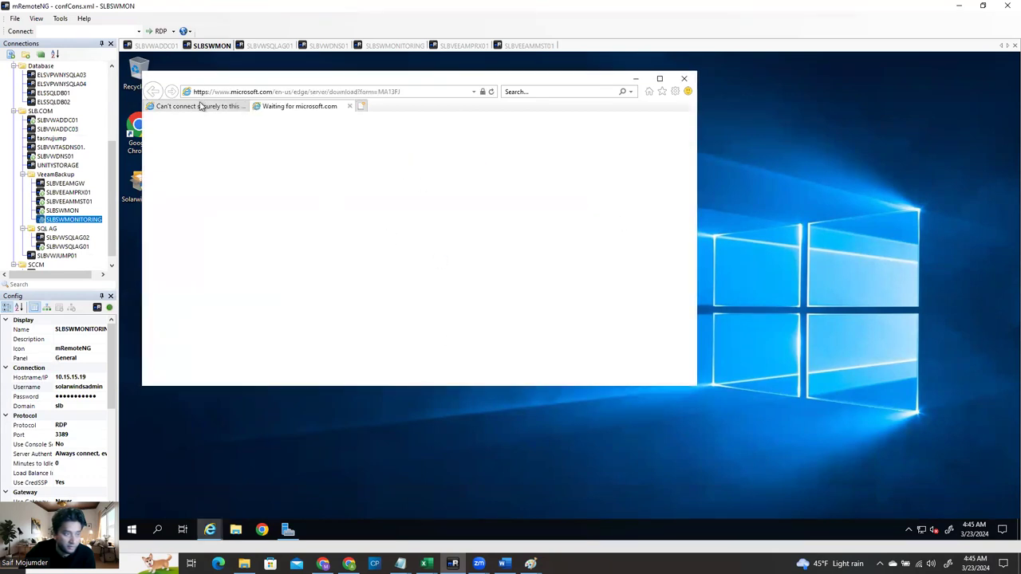
pyautogui.click(201, 109)
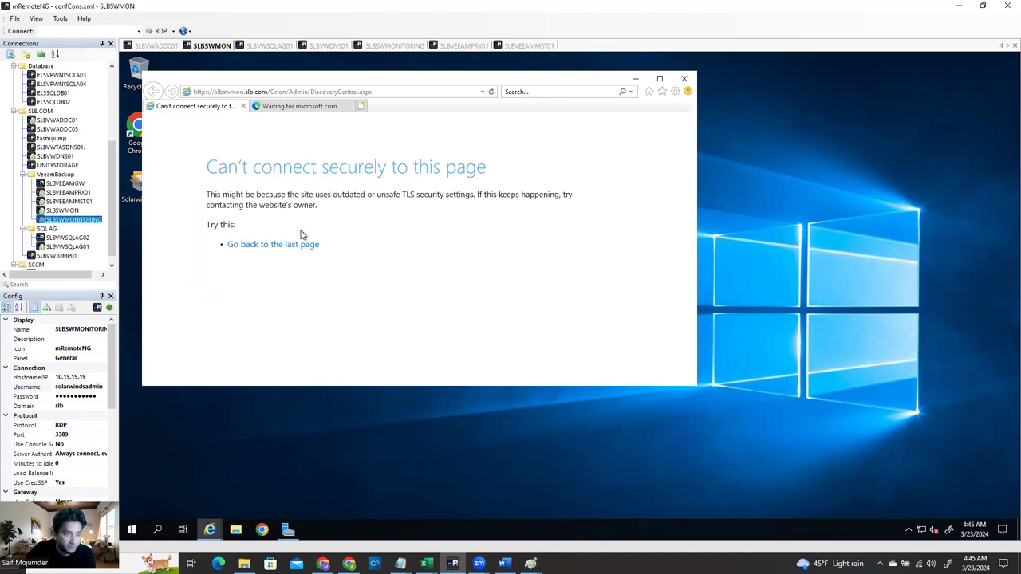
pyautogui.click(247, 250)
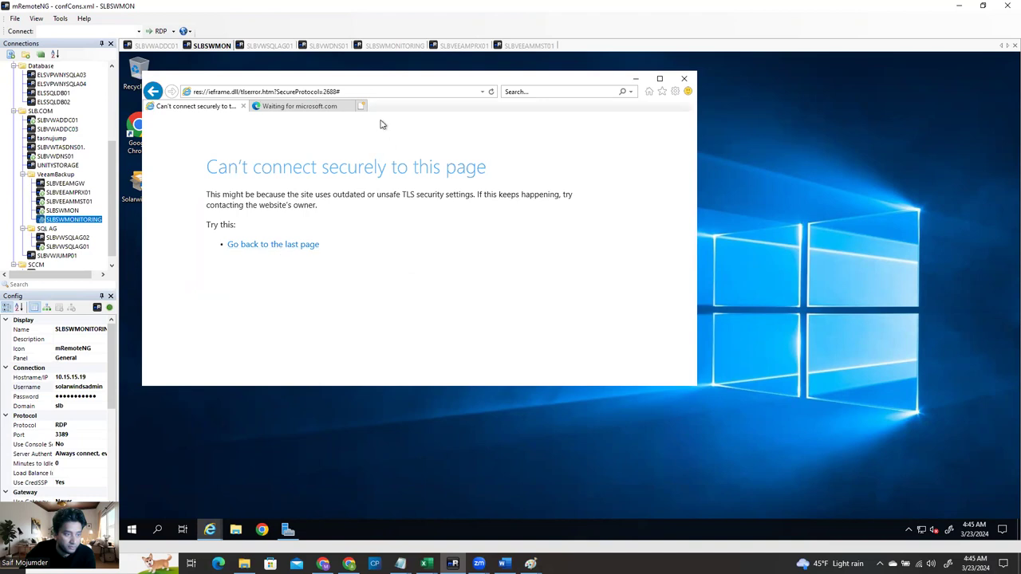
pyautogui.click(160, 93)
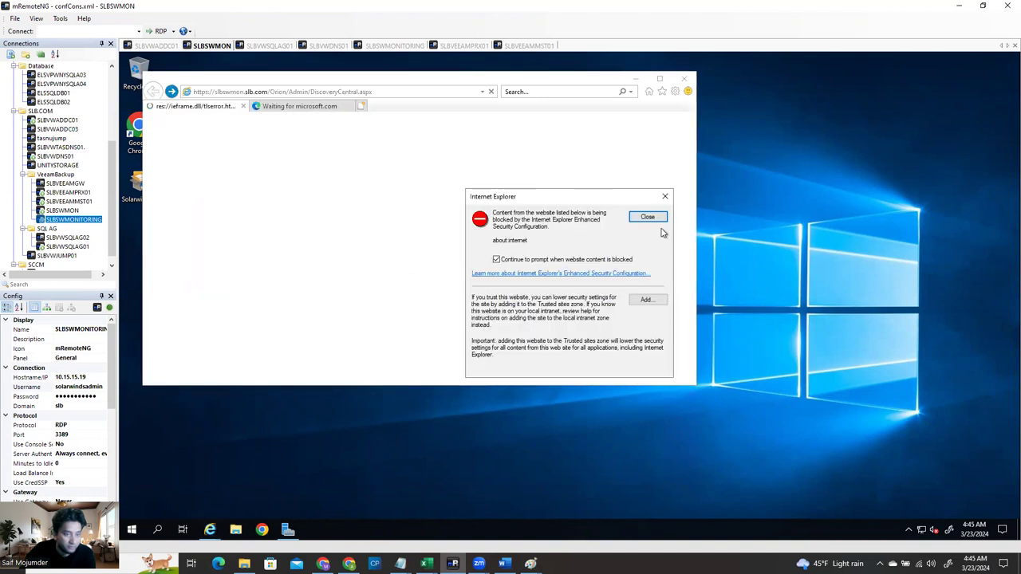
pyautogui.click(649, 218)
pyautogui.click(389, 92)
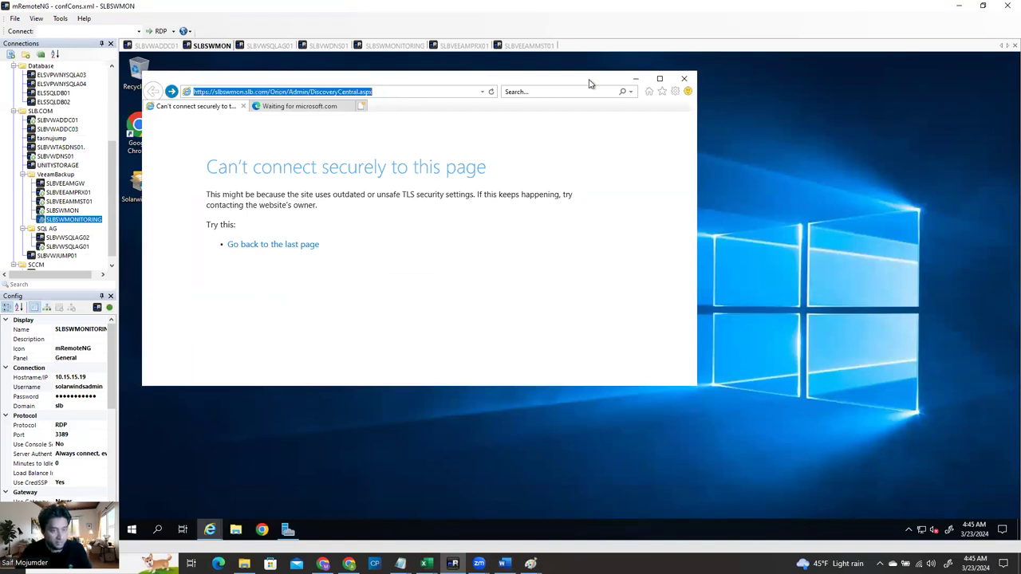
# Quit Internet Explorer with all its tabs and launch Google Chrome on the remote server
pyautogui.click(684, 79)
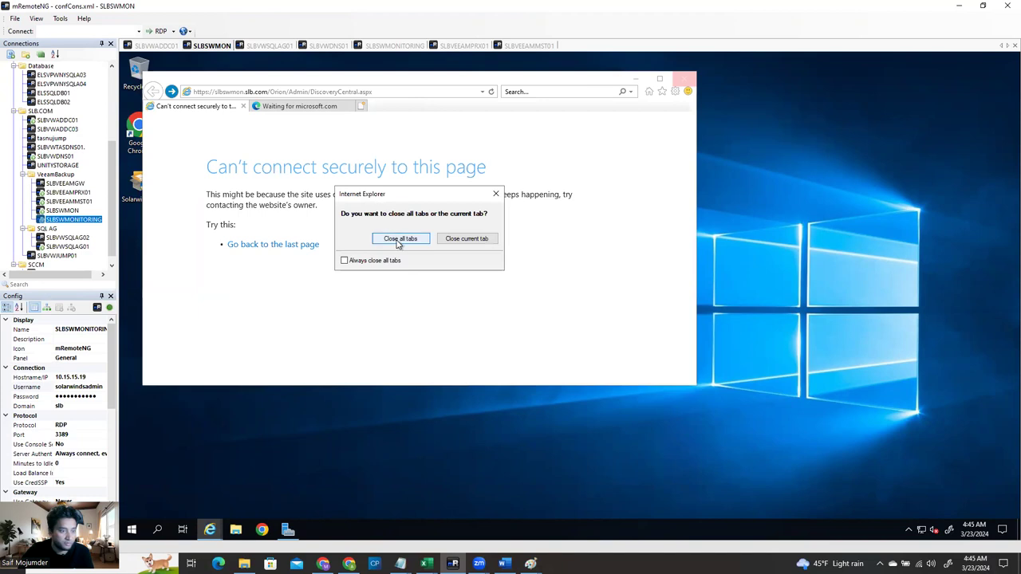
pyautogui.click(397, 240)
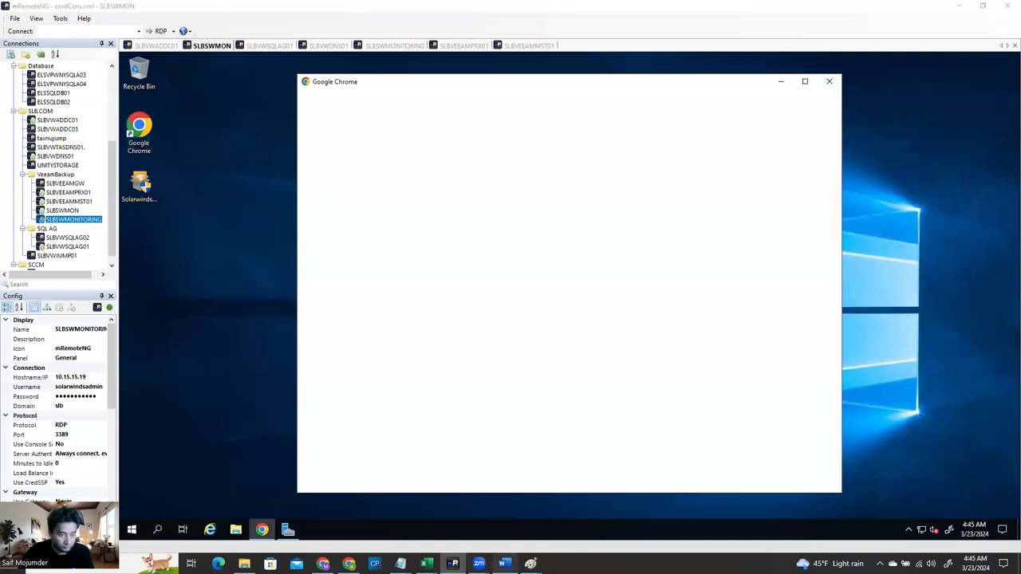
pyautogui.click(503, 563)
pyautogui.scroll(8, 543, 336)
# Scroll the Word guide back up to step 11, logging into the Orion web console as admin
pyautogui.scroll(5, 544, 334)
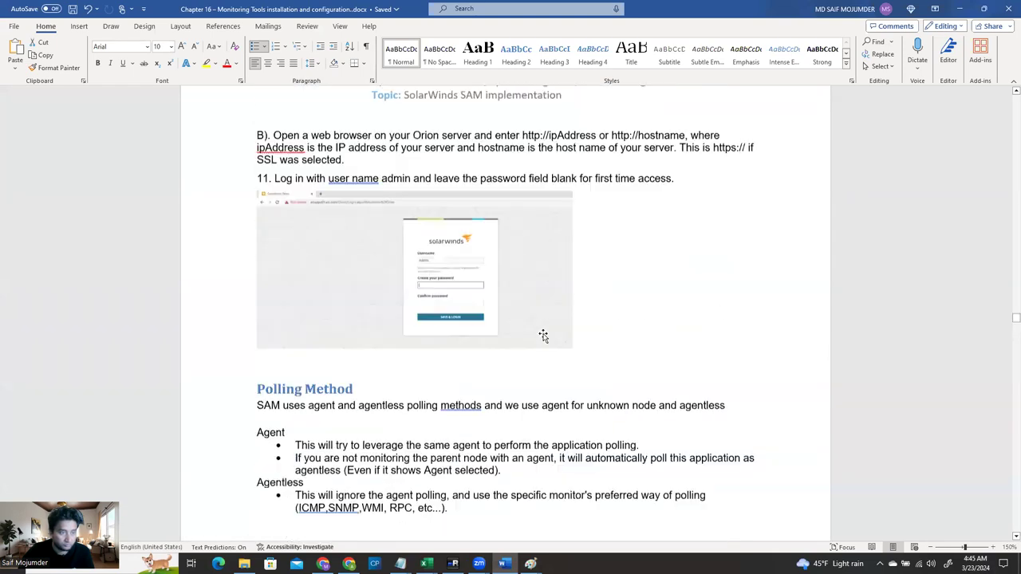
pyautogui.scroll(2, 544, 336)
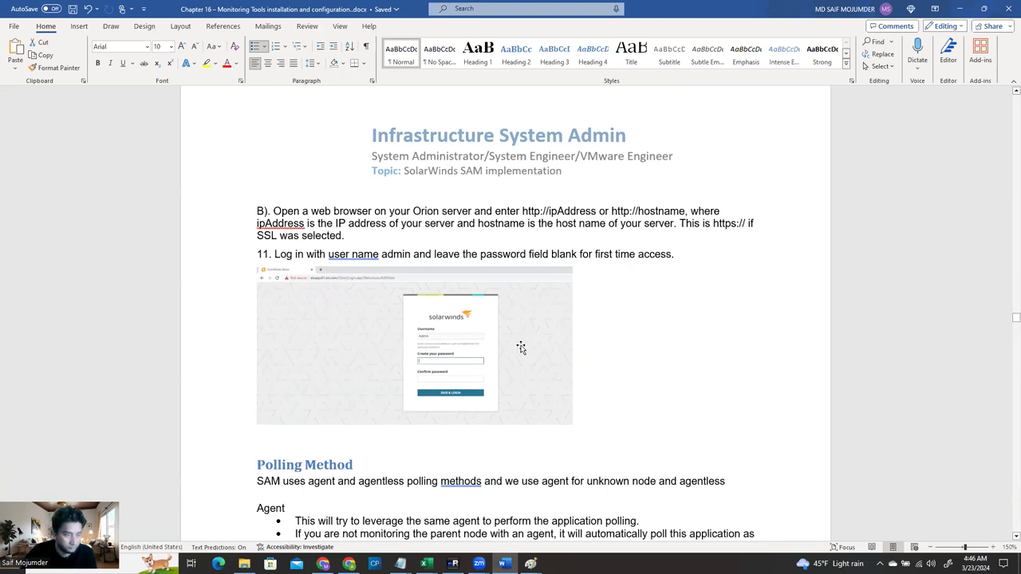
# Minimize Word and skip Chrome's sign-in, default-browser and ad privacy prompts
pyautogui.click(960, 8)
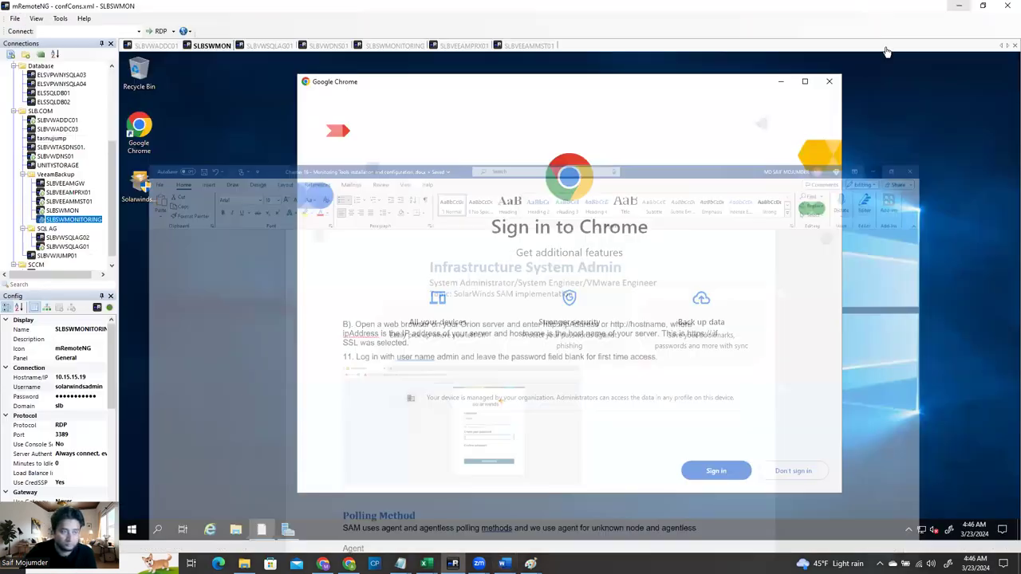
pyautogui.click(792, 470)
pyautogui.click(794, 480)
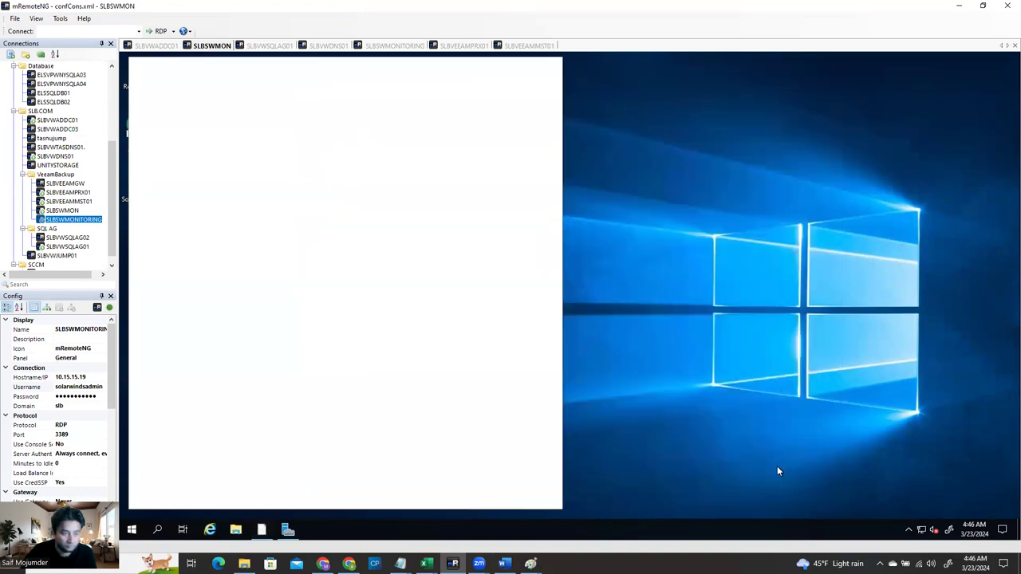
pyautogui.click(431, 433)
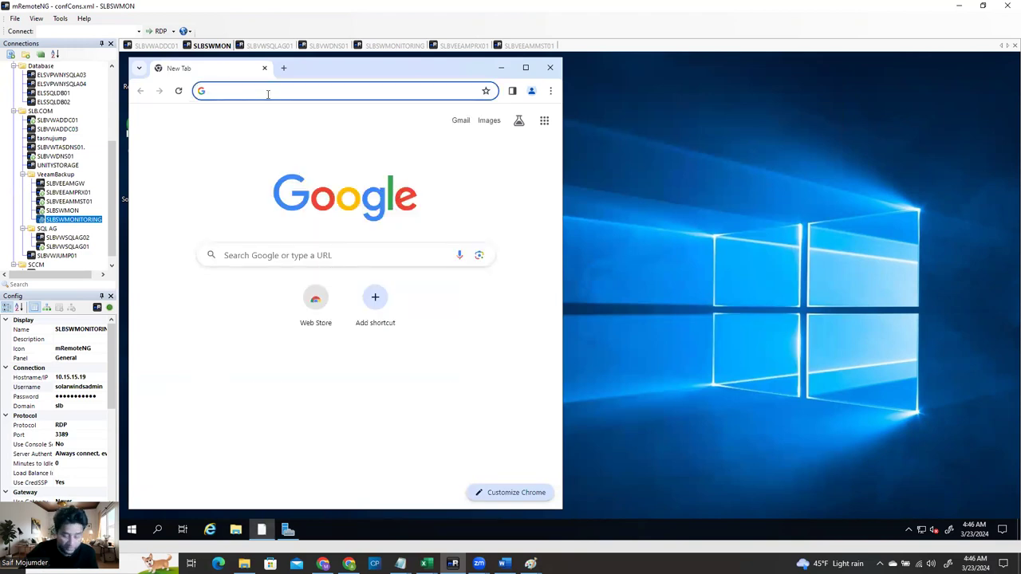
pyautogui.write('10.15')
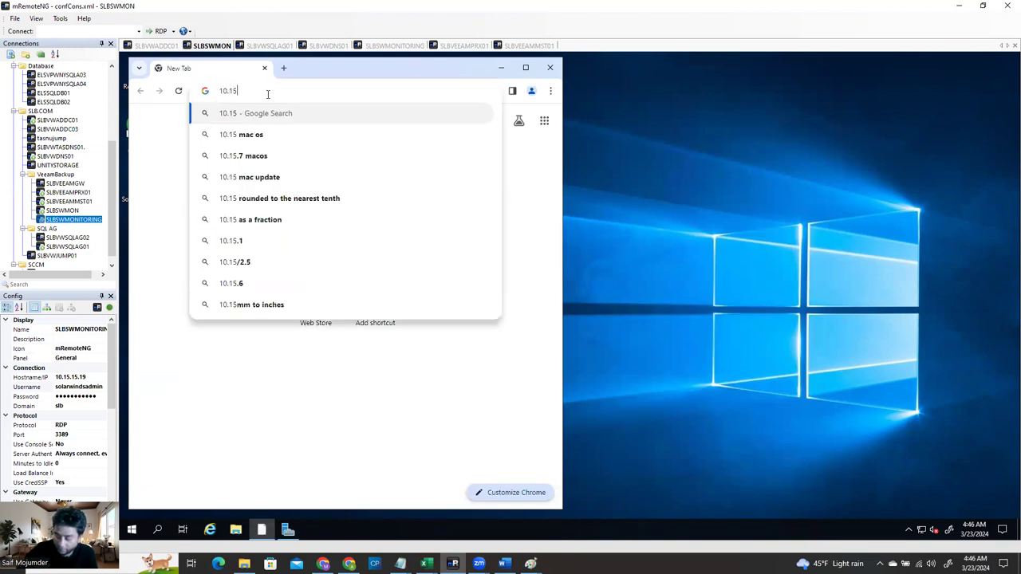
pyautogui.write('.15.18')
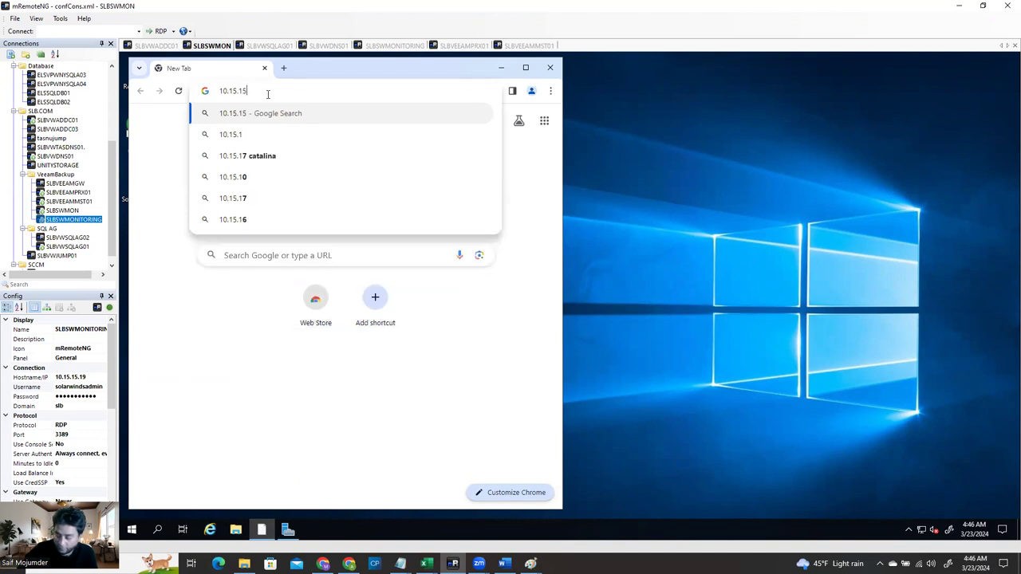
pyautogui.press('Return')
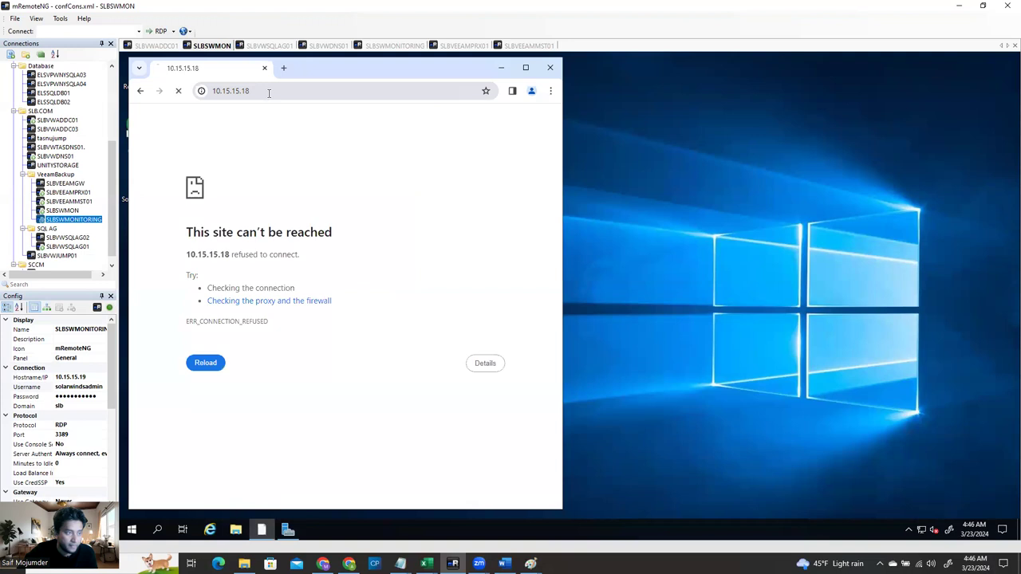
pyautogui.click(213, 91)
pyautogui.click(214, 91)
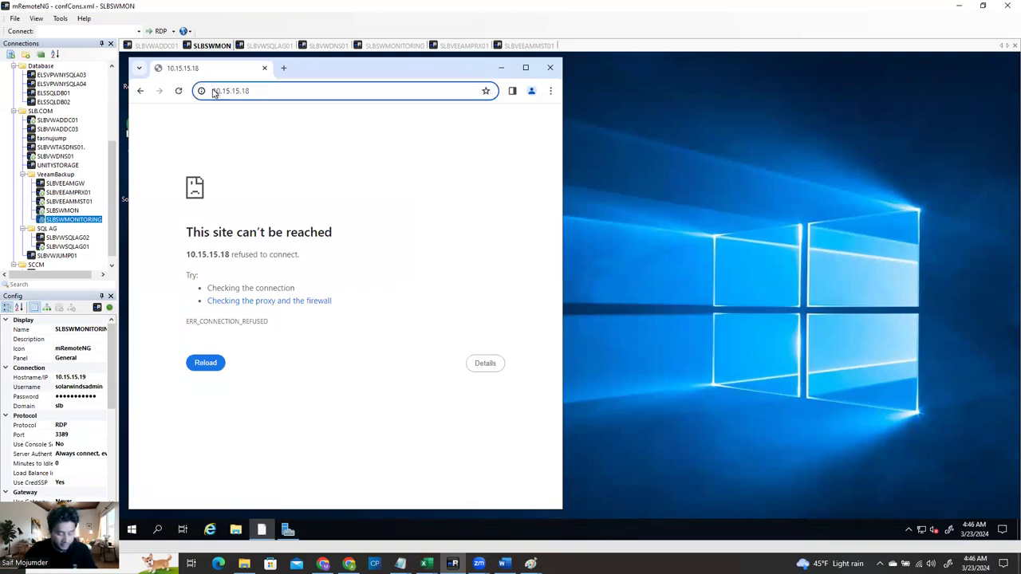
pyautogui.write('https')
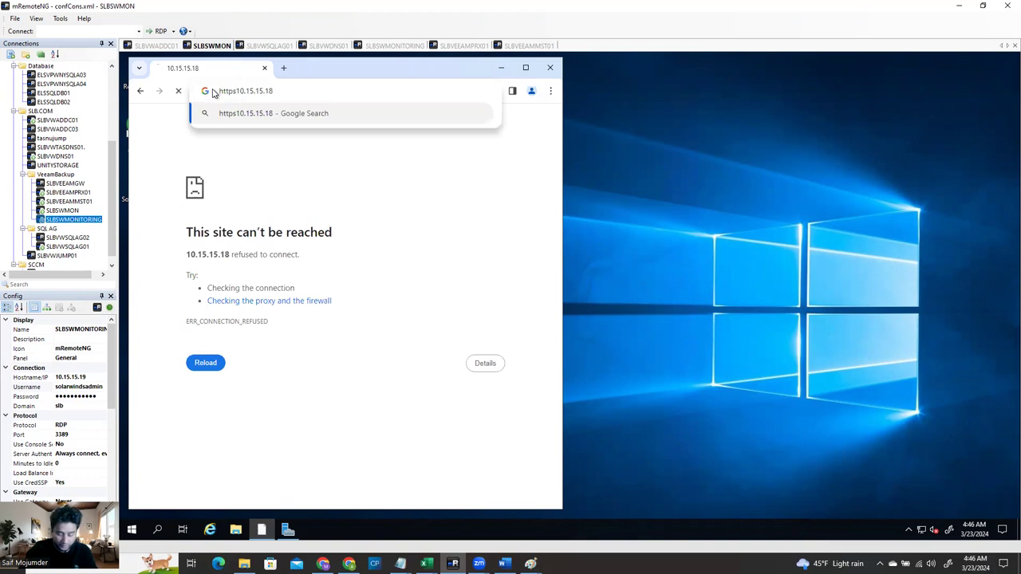
pyautogui.write('://')
pyautogui.press('Return')
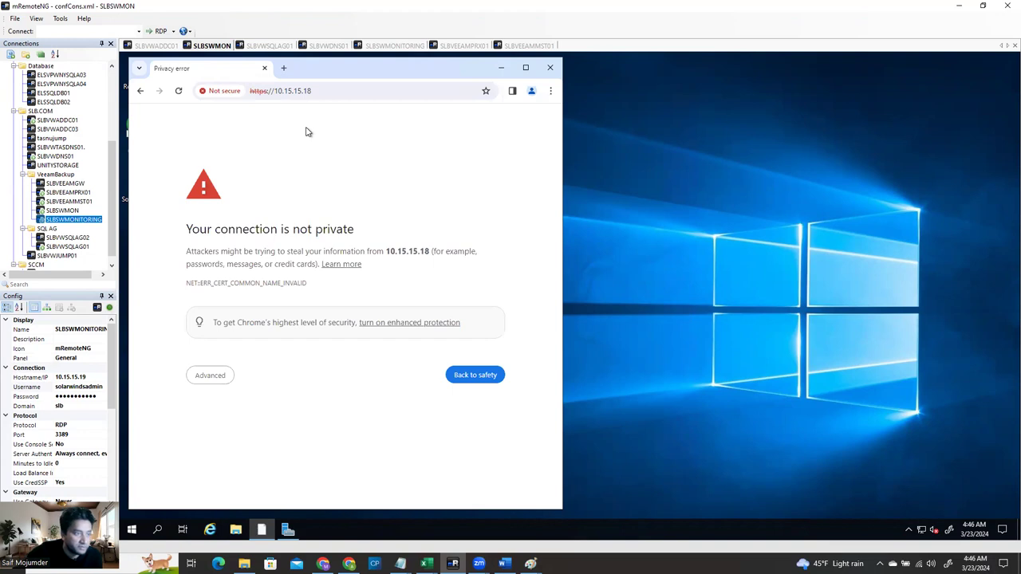
pyautogui.click(217, 380)
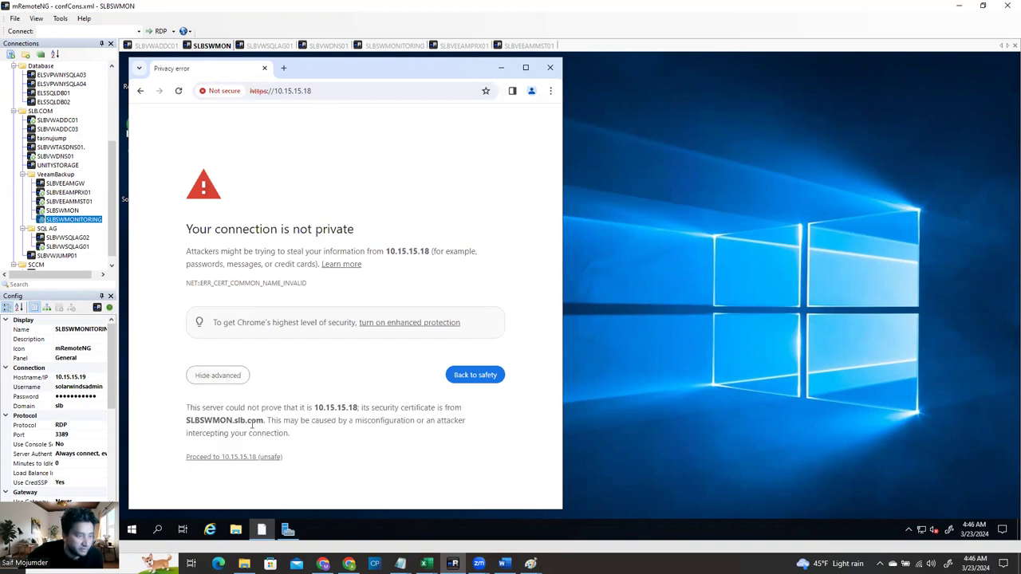
pyautogui.click(242, 461)
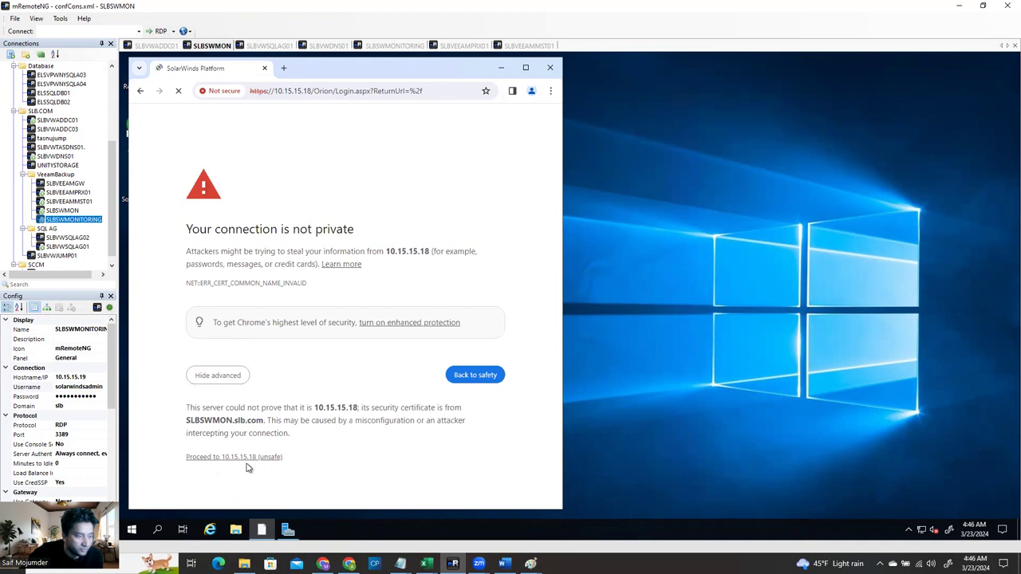
pyautogui.click(526, 68)
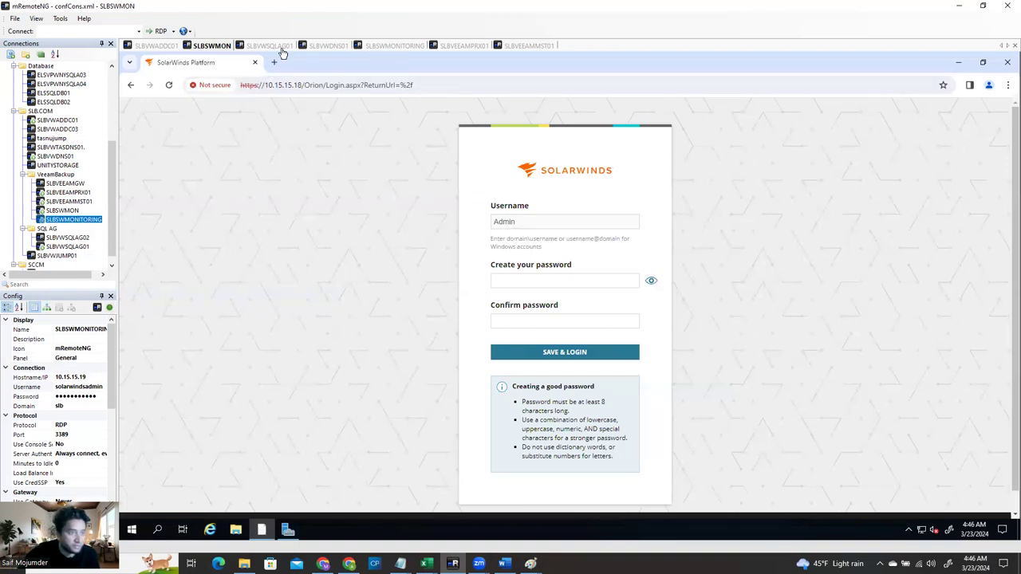
pyautogui.click(329, 46)
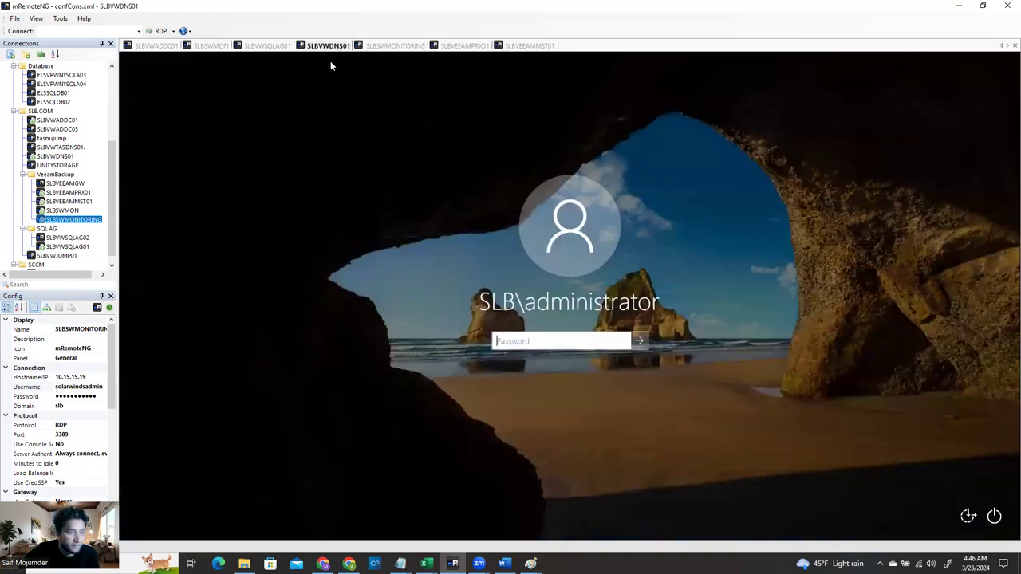
# Reconnect the SLBVWDNS01 session and sign in again with the account password
pyautogui.rightClick(335, 48)
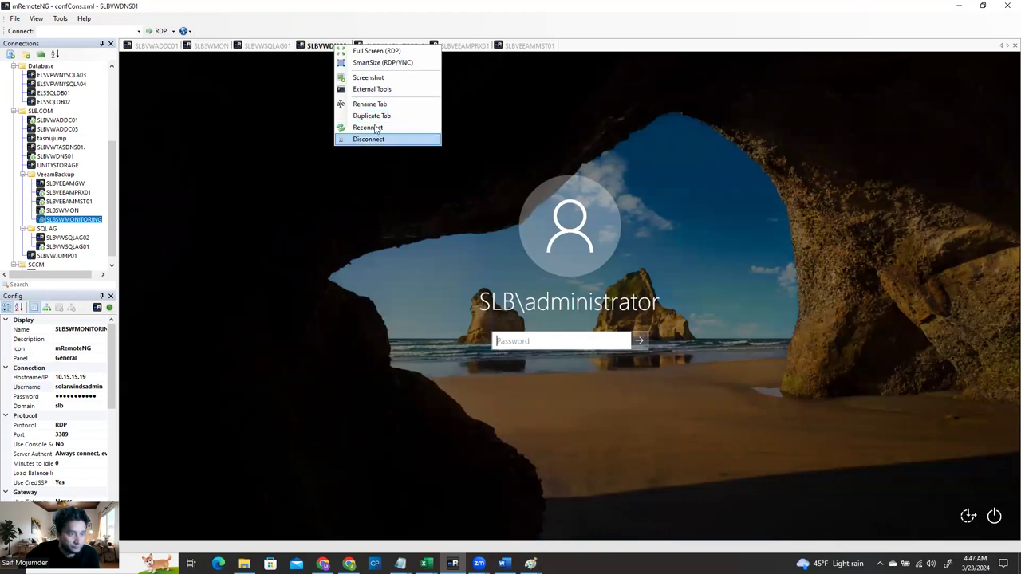
pyautogui.click(376, 130)
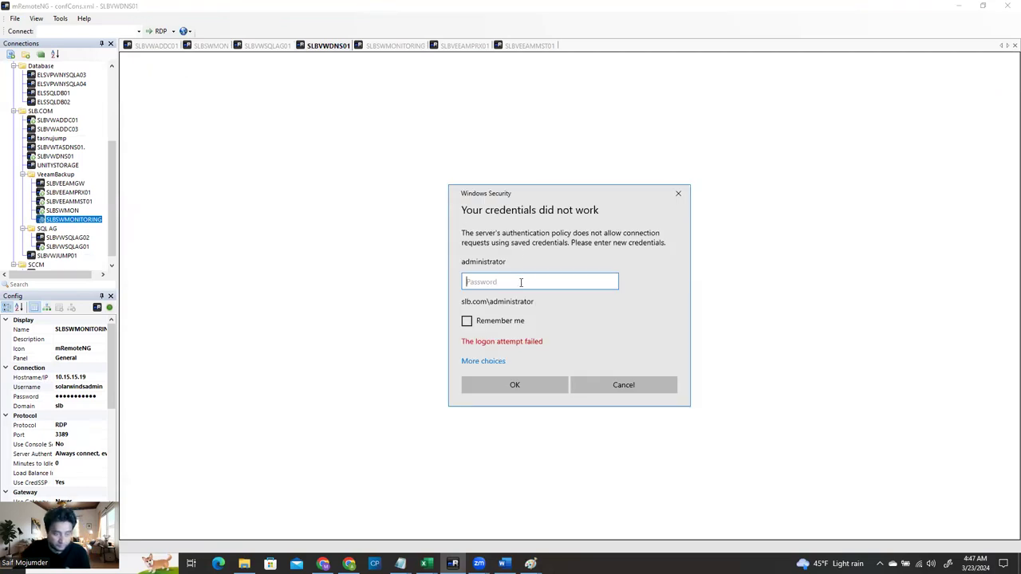
pyautogui.write('••••••••••')
pyautogui.press('Return')
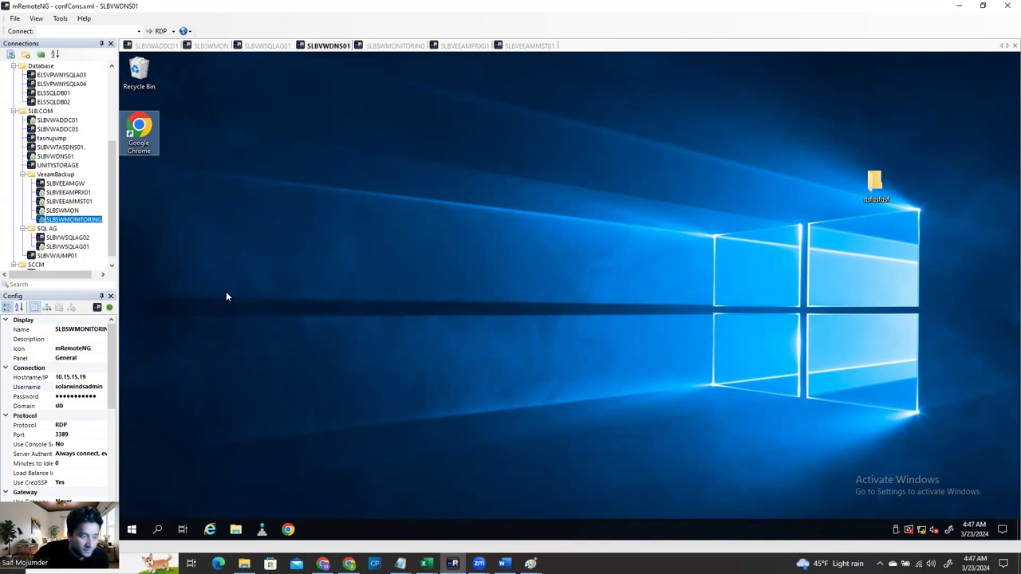
pyautogui.click(261, 529)
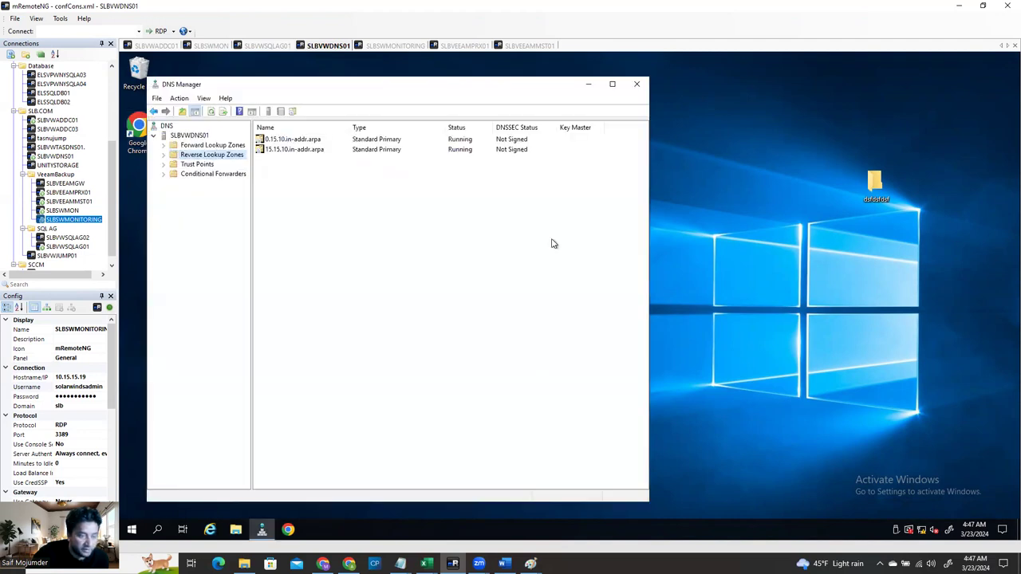
# Open the SLBSWMON host record in the slb.com zone and copy its FQDN SLBSWMON.slb.com
pyautogui.click(188, 147)
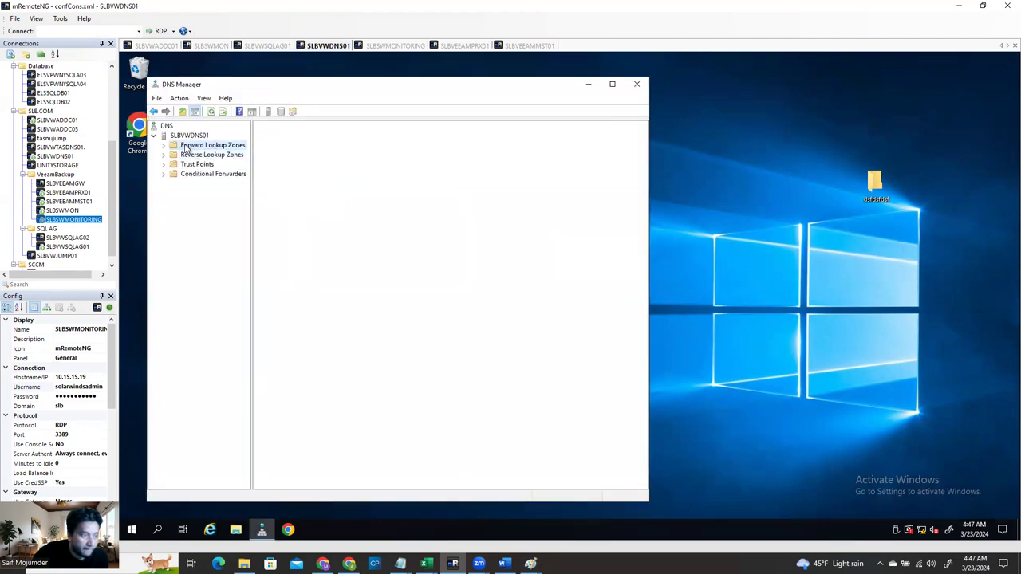
pyautogui.click(164, 146)
pyautogui.click(201, 155)
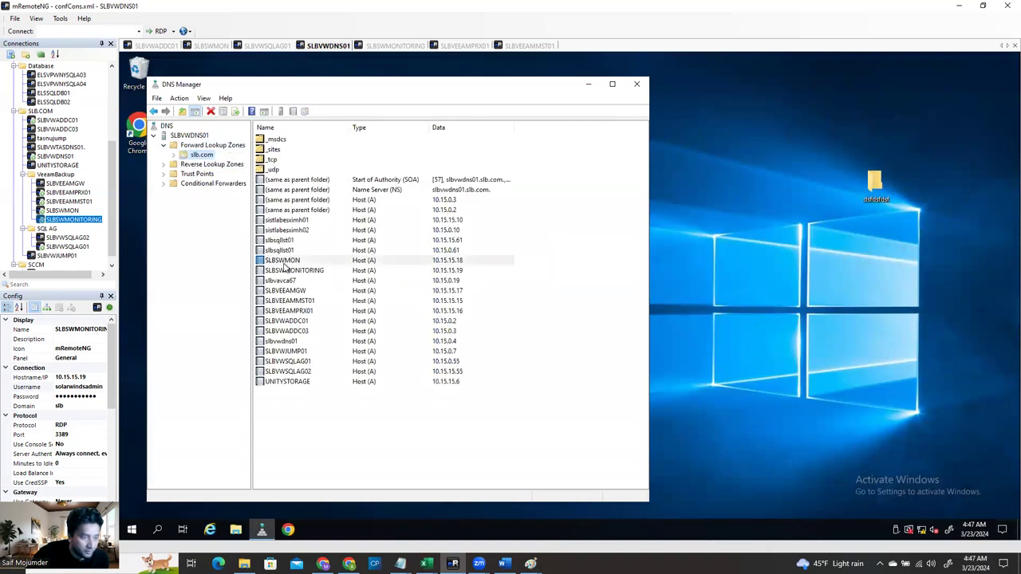
pyautogui.click(299, 261)
pyautogui.doubleClick(301, 261)
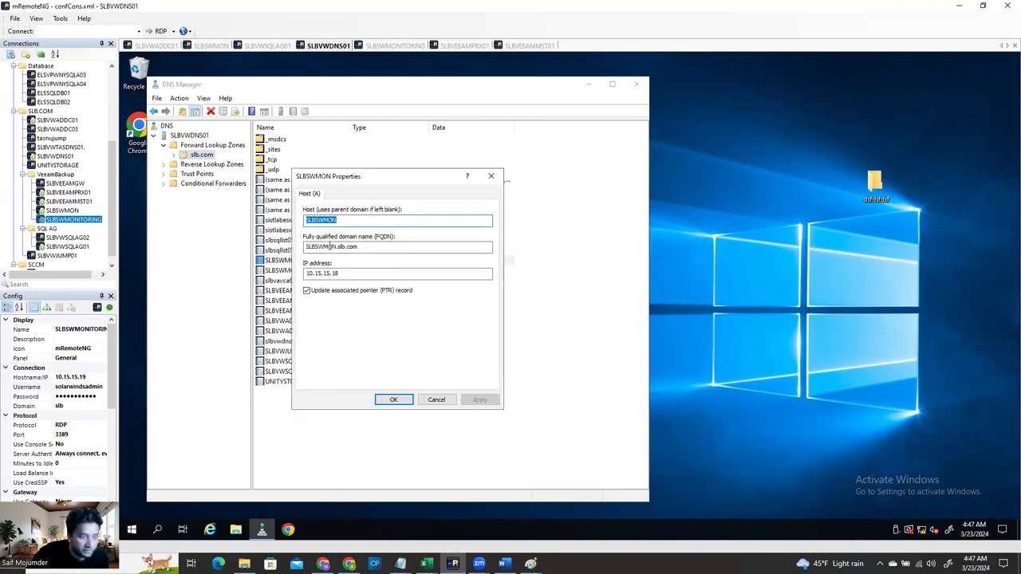
pyautogui.doubleClick(330, 246)
pyautogui.hotkey('ctrl', 'c')
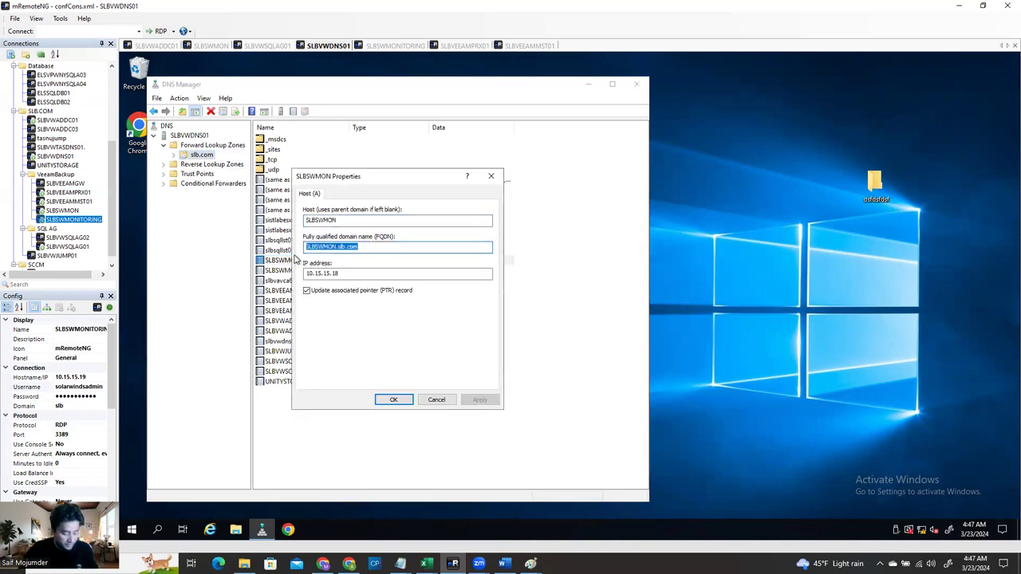
pyautogui.click(289, 532)
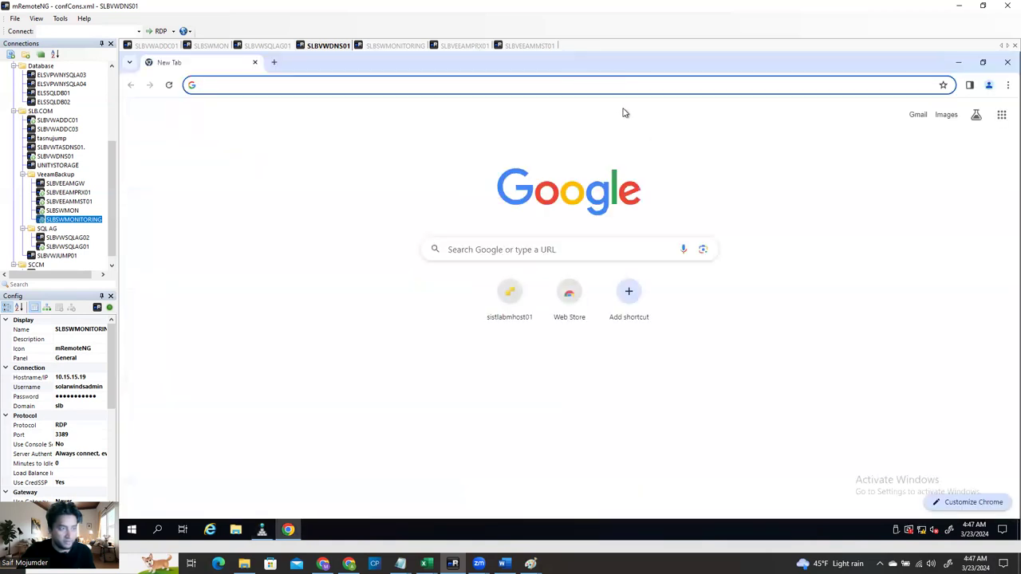
pyautogui.hotkey('ctrl', 'v')
pyautogui.press('Return')
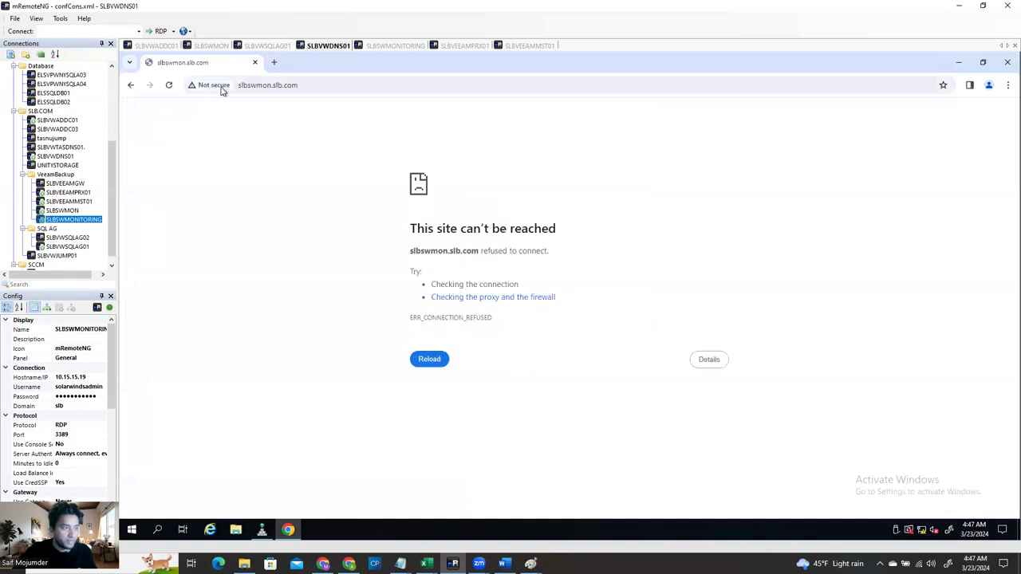
pyautogui.moveTo(204, 86); pyautogui.dragTo(240, 88)
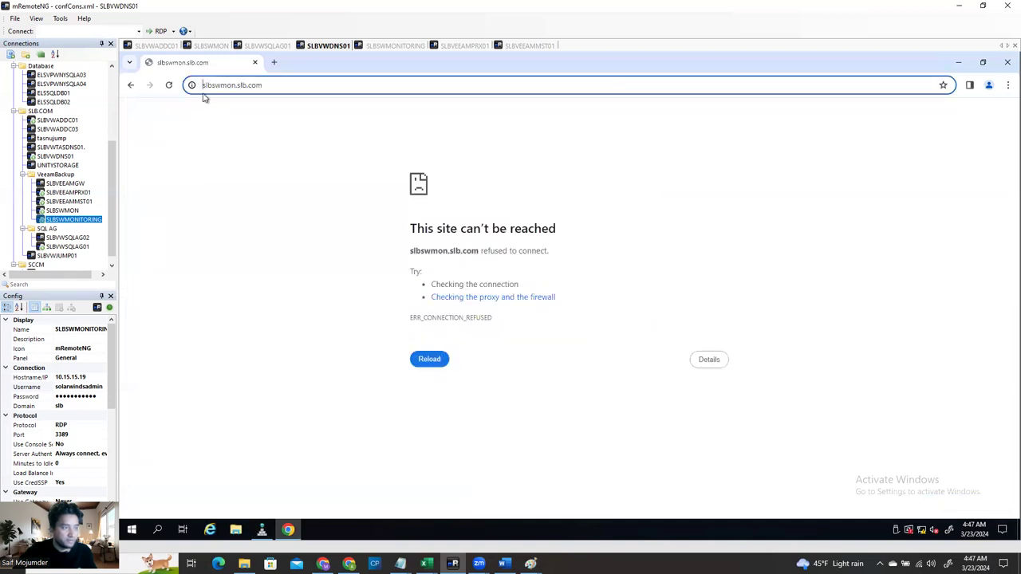
pyautogui.write('https:')
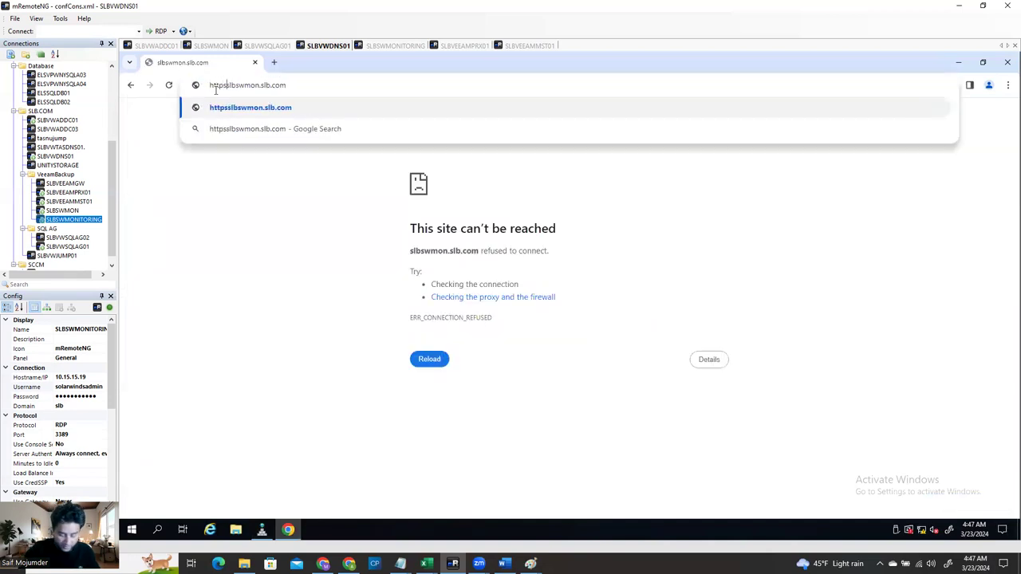
pyautogui.write('//')
pyautogui.press('Return')
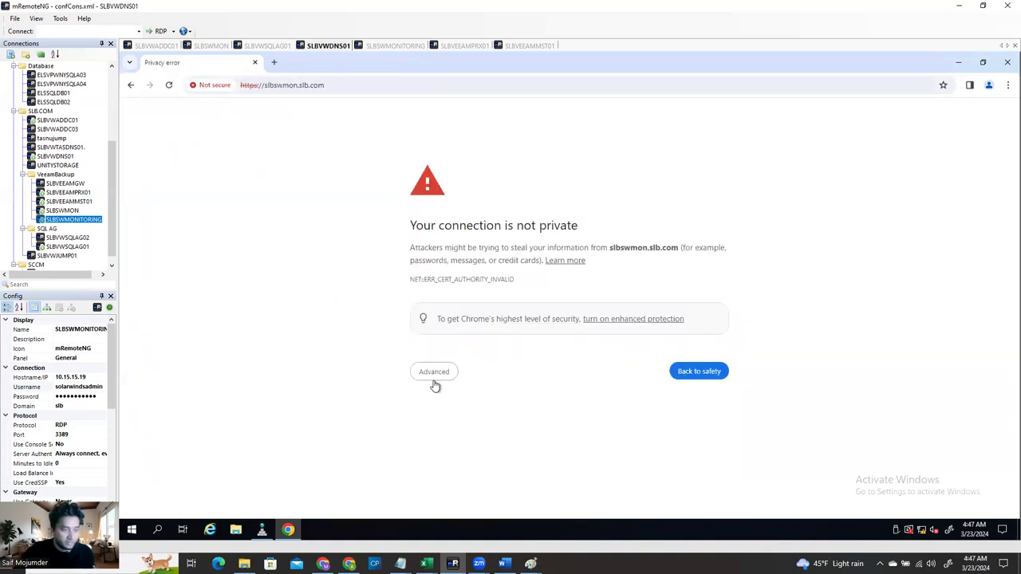
pyautogui.click(433, 373)
pyautogui.click(440, 454)
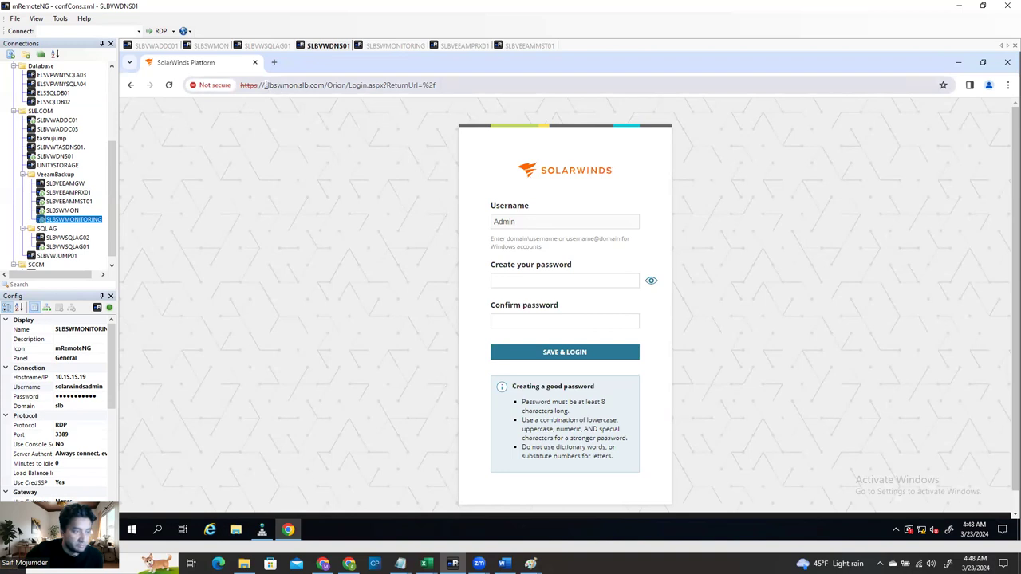
# Highlight the server name in the page address and return to the DNS server session
pyautogui.moveTo(266, 84); pyautogui.dragTo(299, 85)
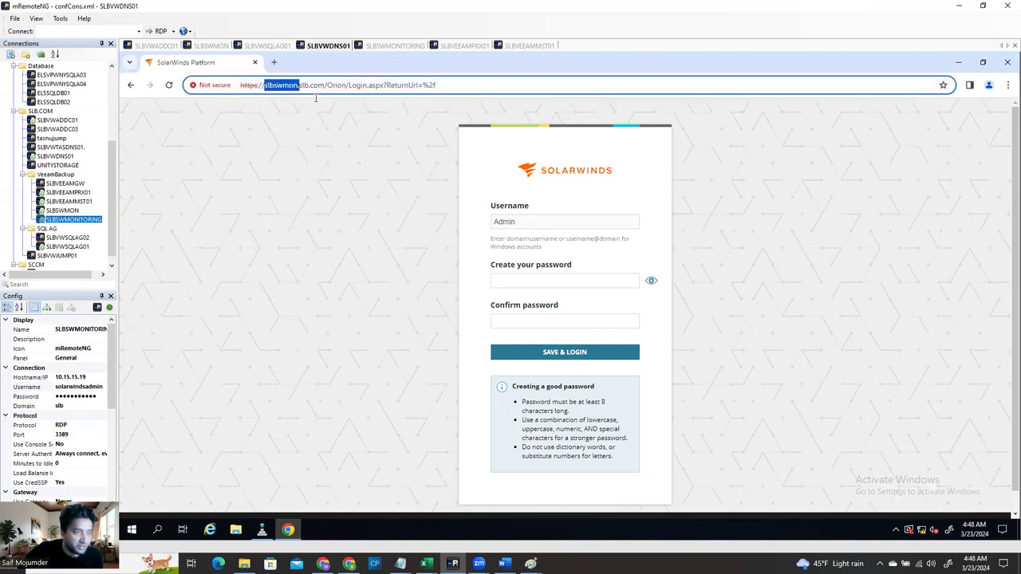
pyautogui.click(310, 183)
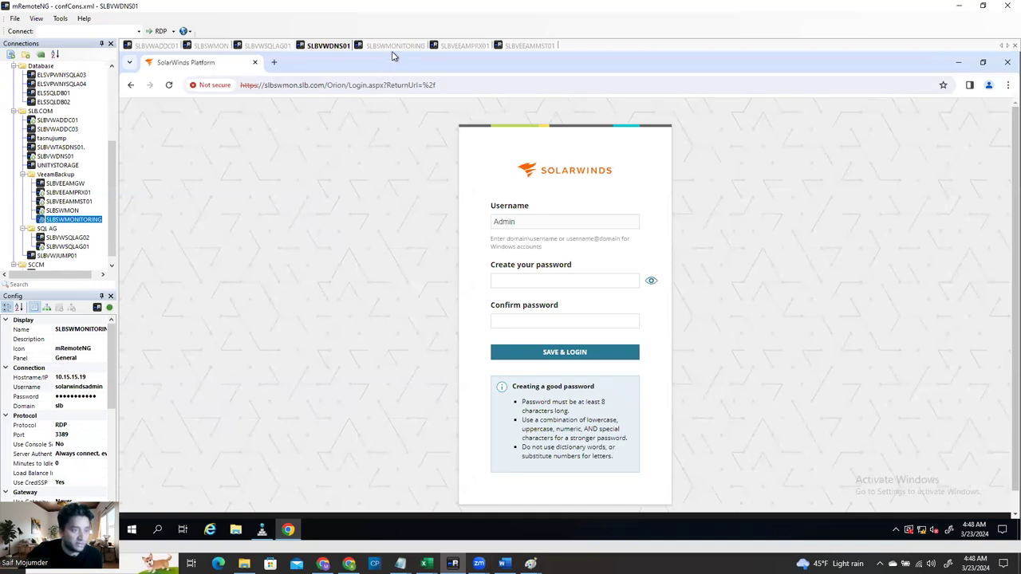
pyautogui.click(328, 45)
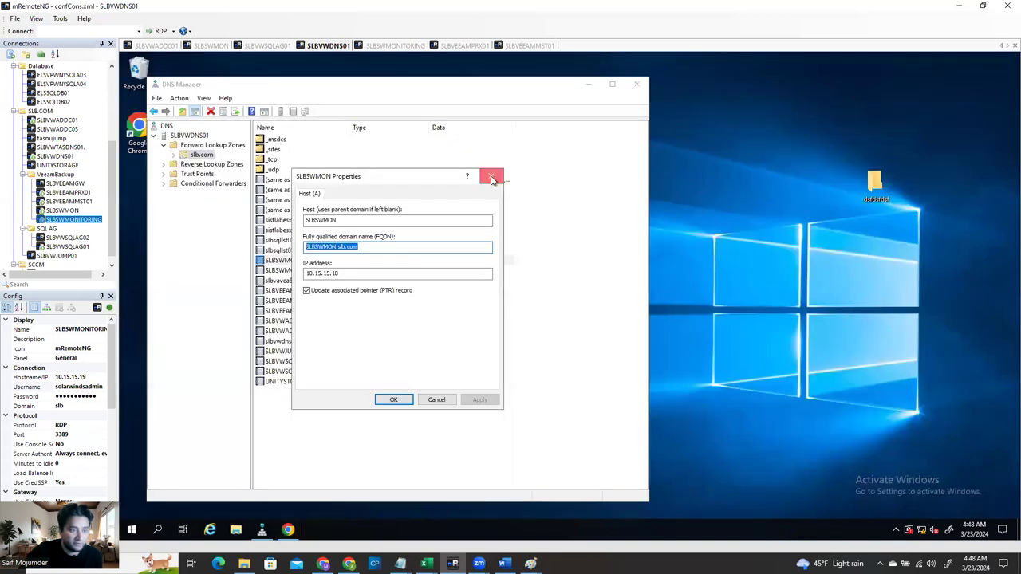
# Close the record properties and start a new Alias (CNAME) record named Solarwinds in slb.com
pyautogui.click(491, 175)
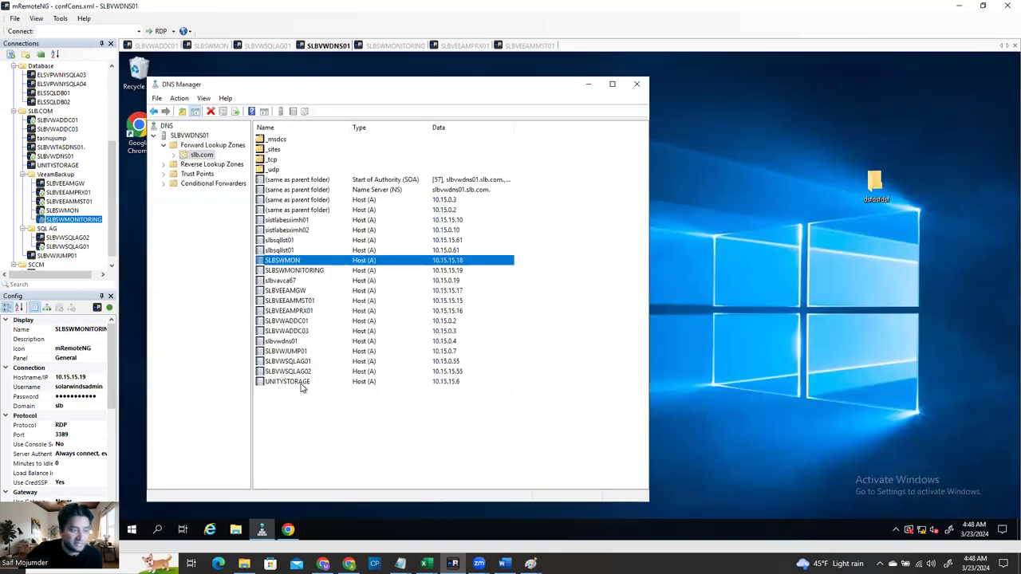
pyautogui.rightClick(566, 415)
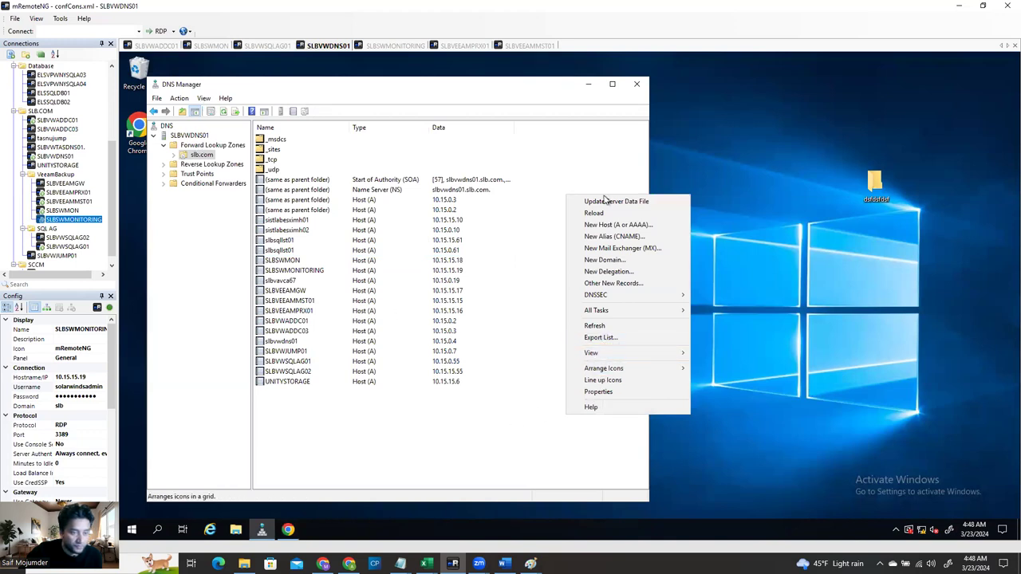
pyautogui.click(632, 238)
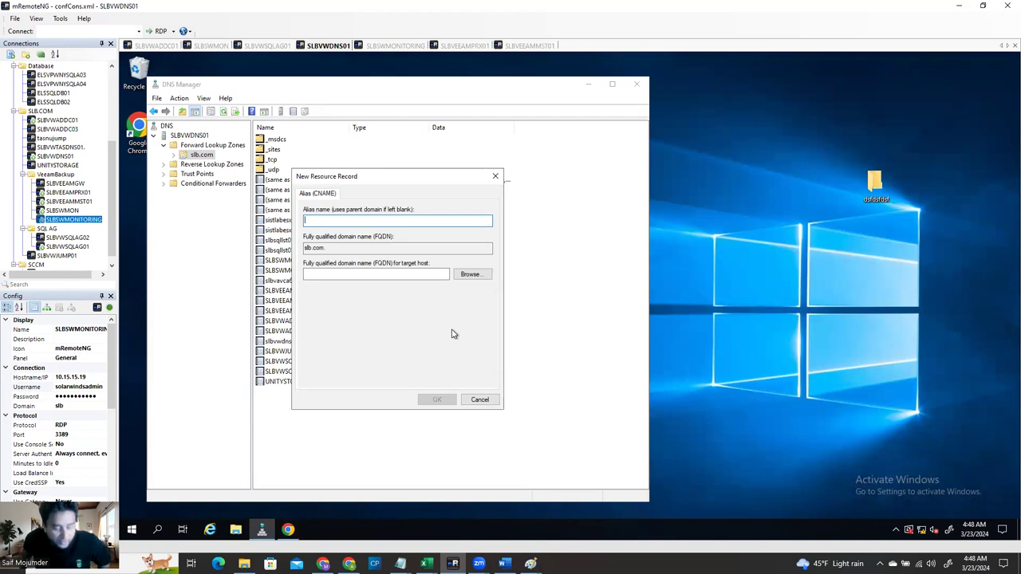
pyautogui.write('Solar')
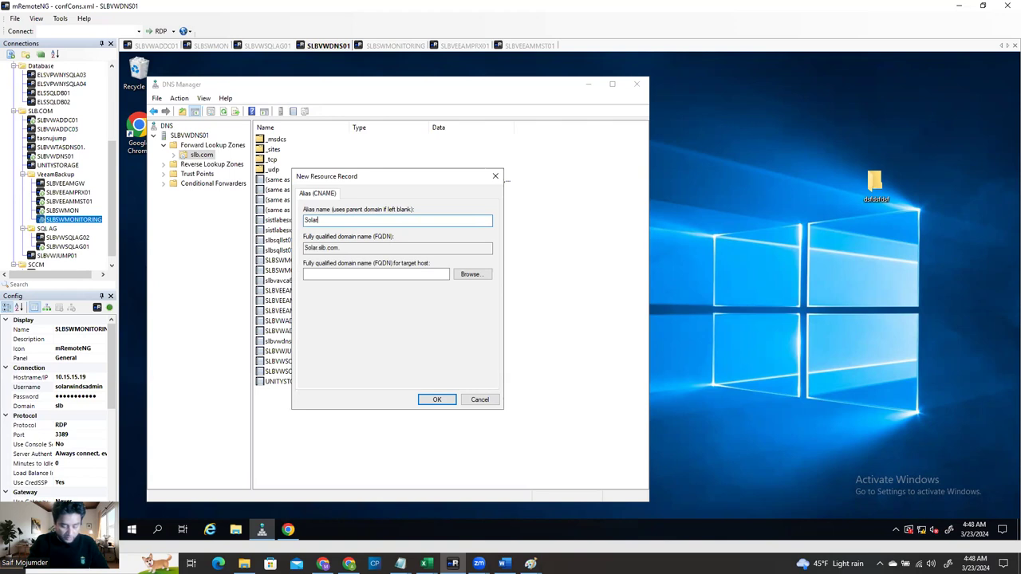
pyautogui.write('winds')
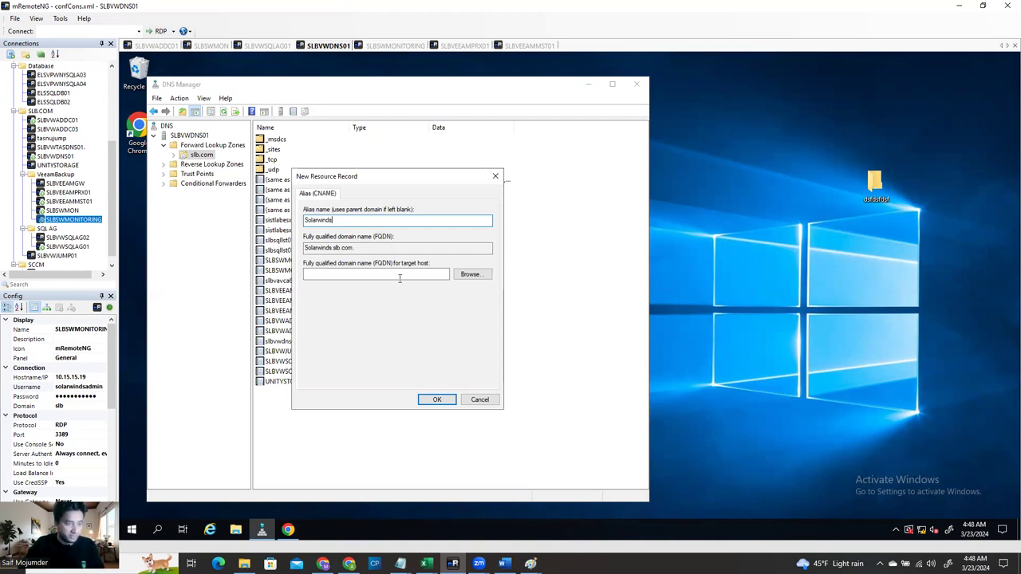
# Point the Solarwinds alias at the SLBSWMON.slb.com host record and create it
pyautogui.click(480, 275)
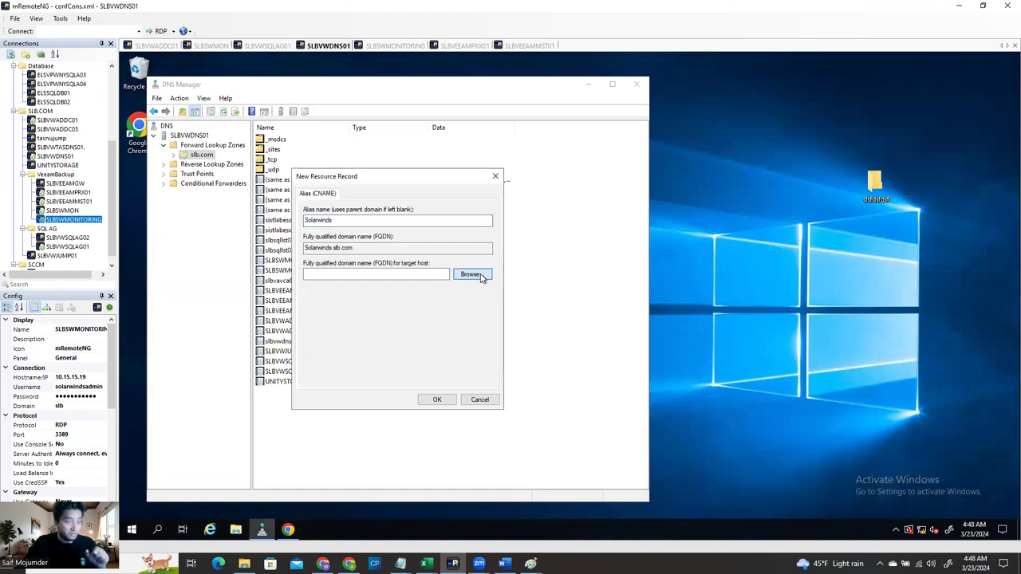
pyautogui.doubleClick(348, 264)
pyautogui.doubleClick(335, 263)
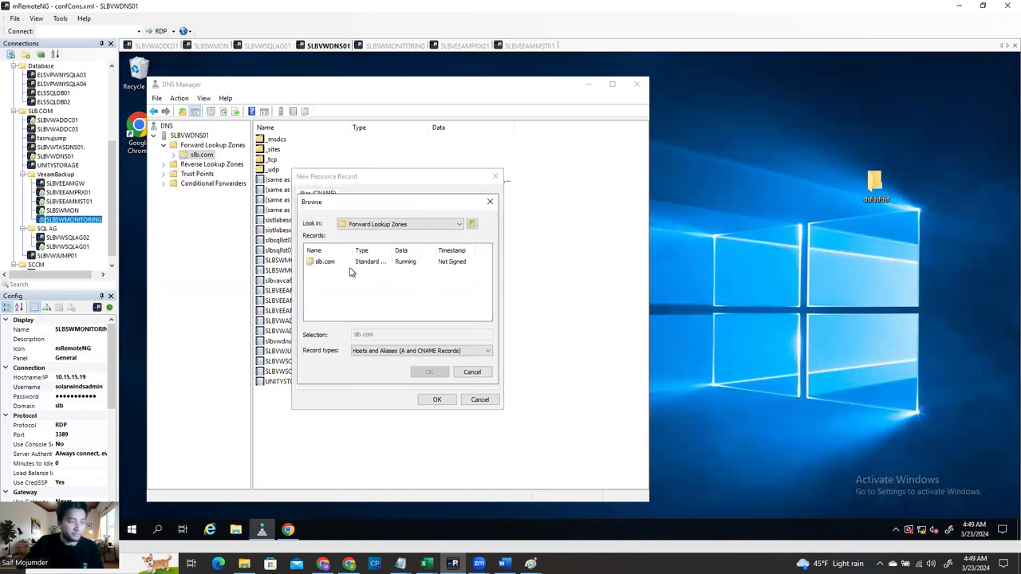
pyautogui.doubleClick(321, 264)
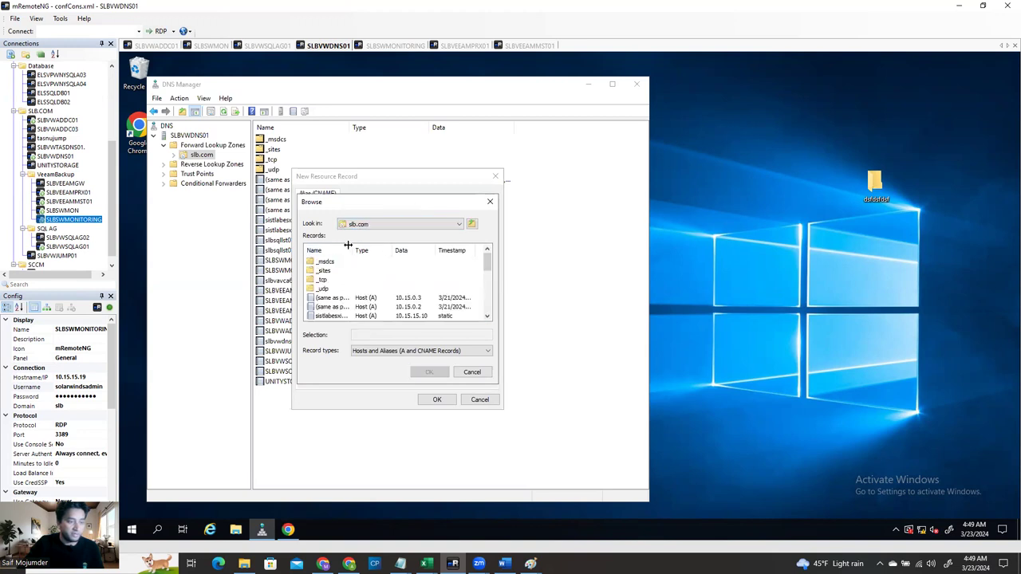
pyautogui.moveTo(378, 256); pyautogui.dragTo(388, 257)
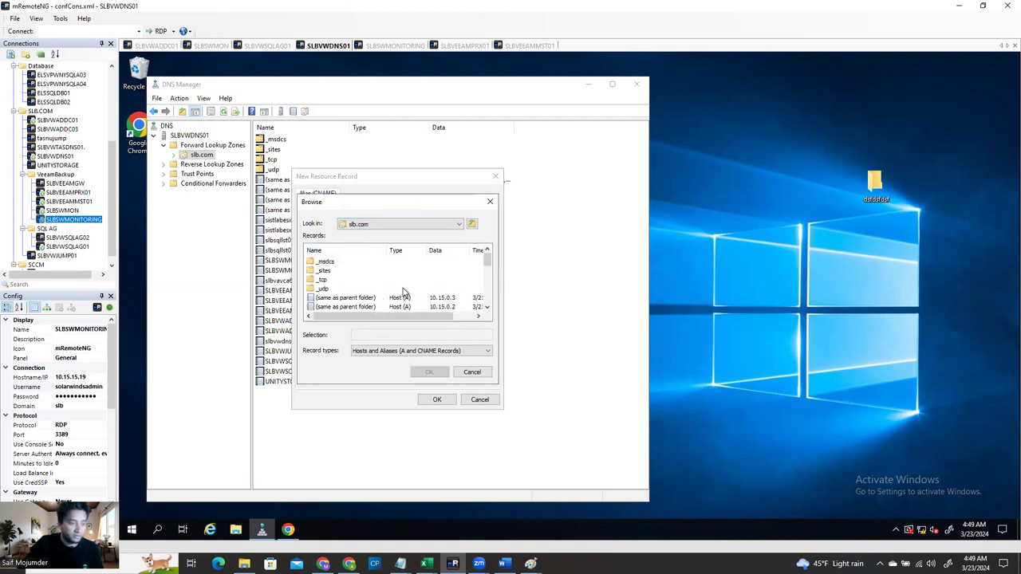
pyautogui.scroll(-3, 406, 292)
pyautogui.click(333, 271)
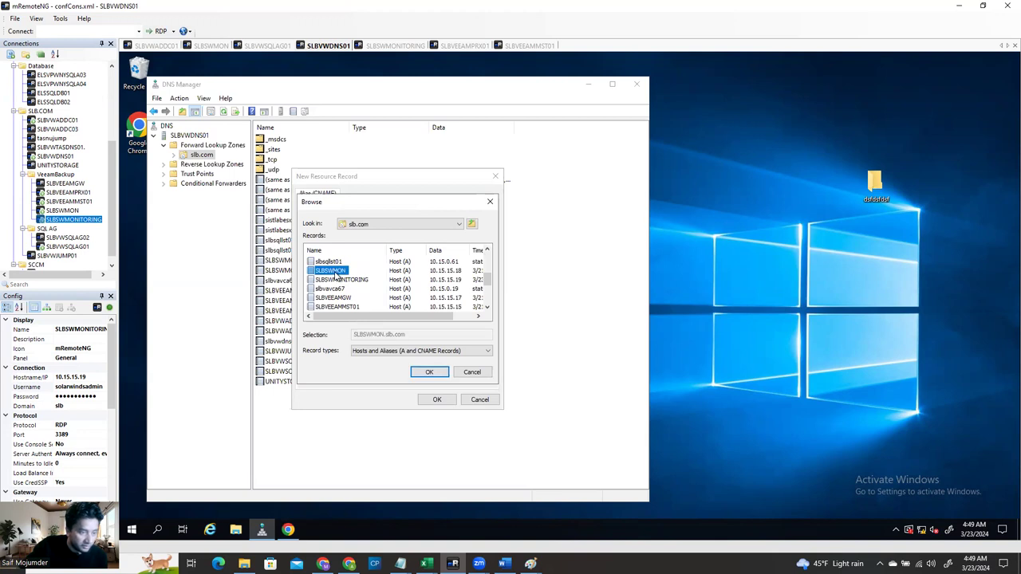
pyautogui.doubleClick(335, 275)
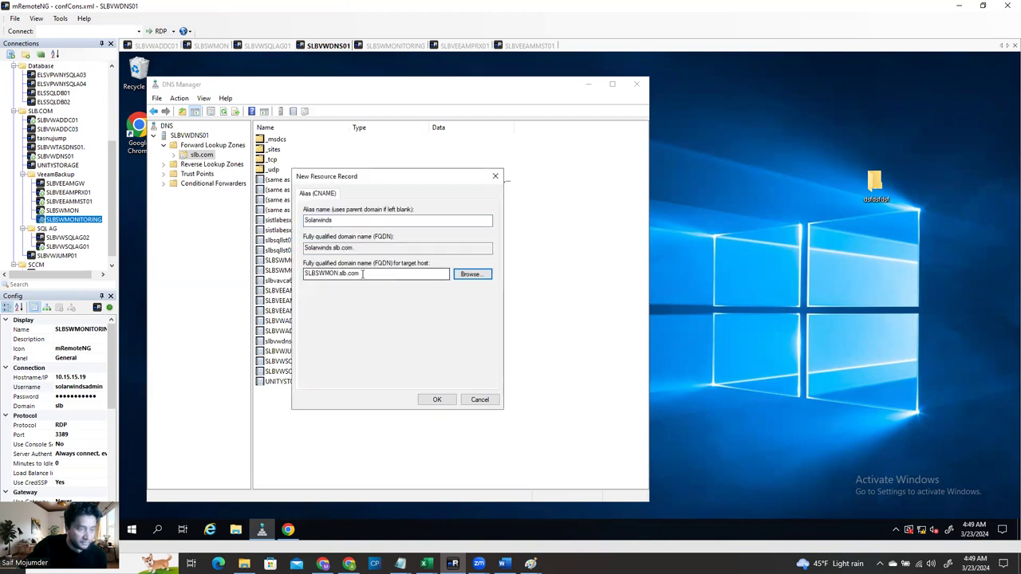
pyautogui.moveTo(351, 220); pyautogui.dragTo(297, 213)
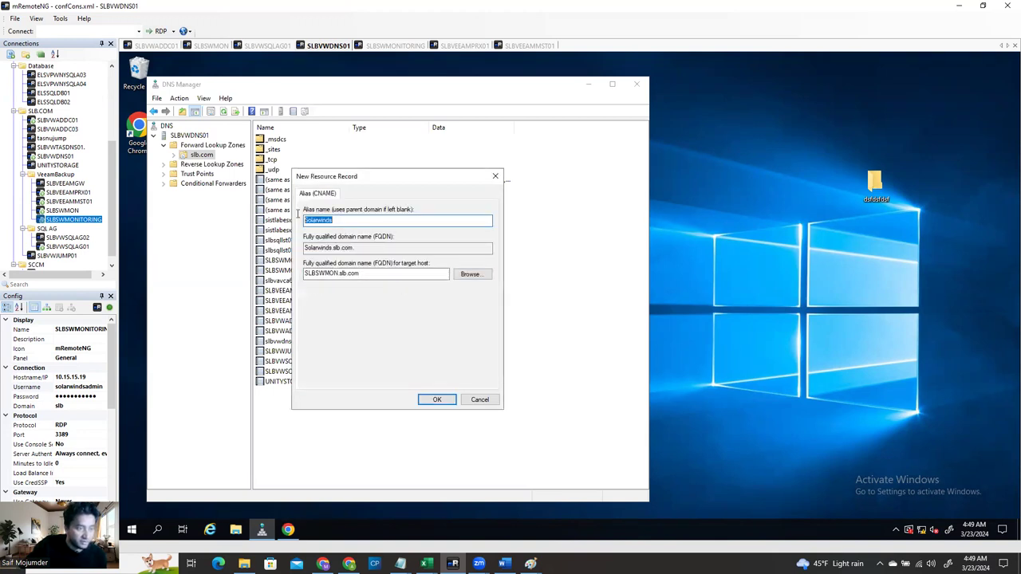
pyautogui.moveTo(361, 274); pyautogui.dragTo(302, 273)
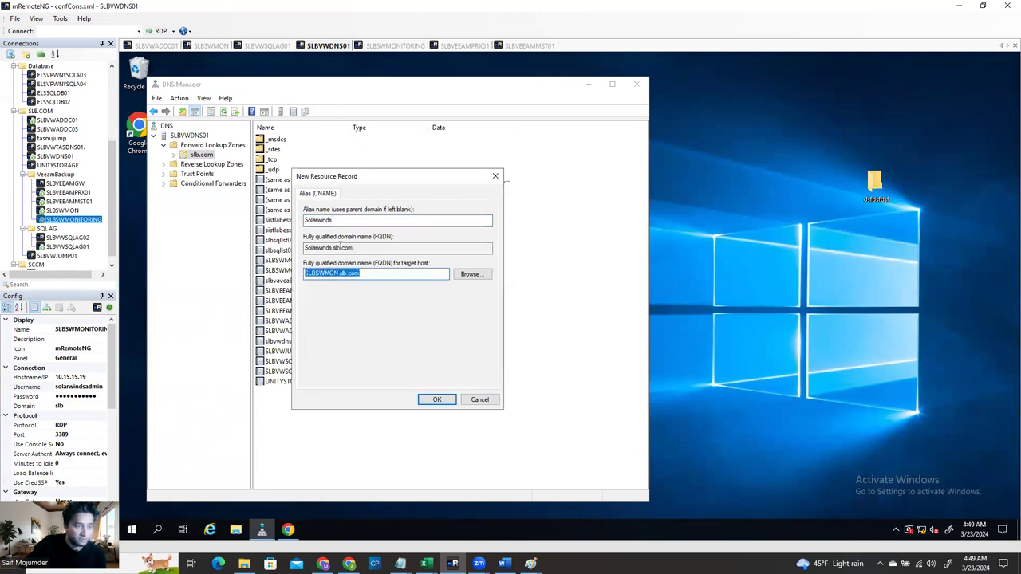
pyautogui.moveTo(356, 249); pyautogui.dragTo(312, 249)
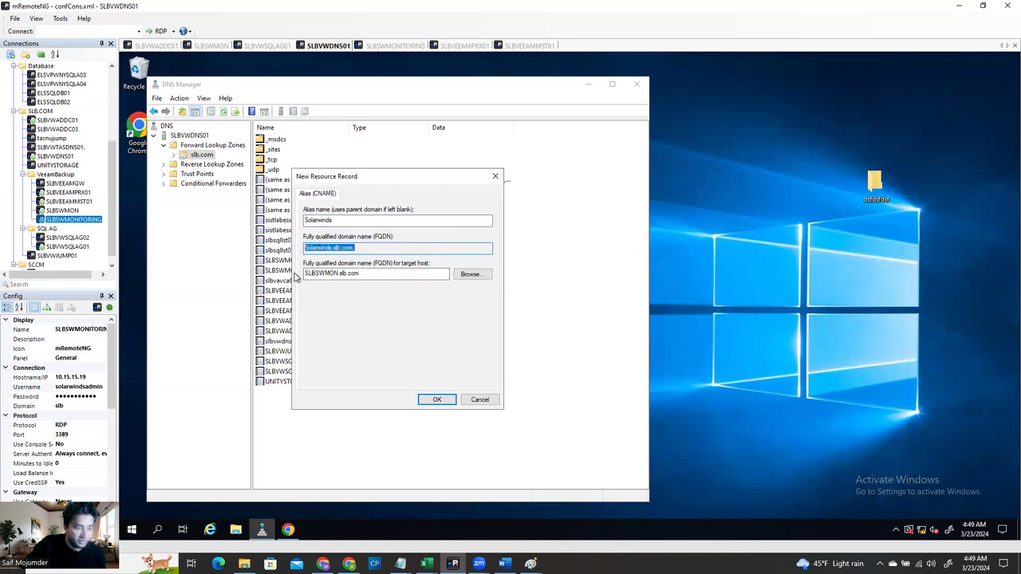
pyautogui.click(436, 399)
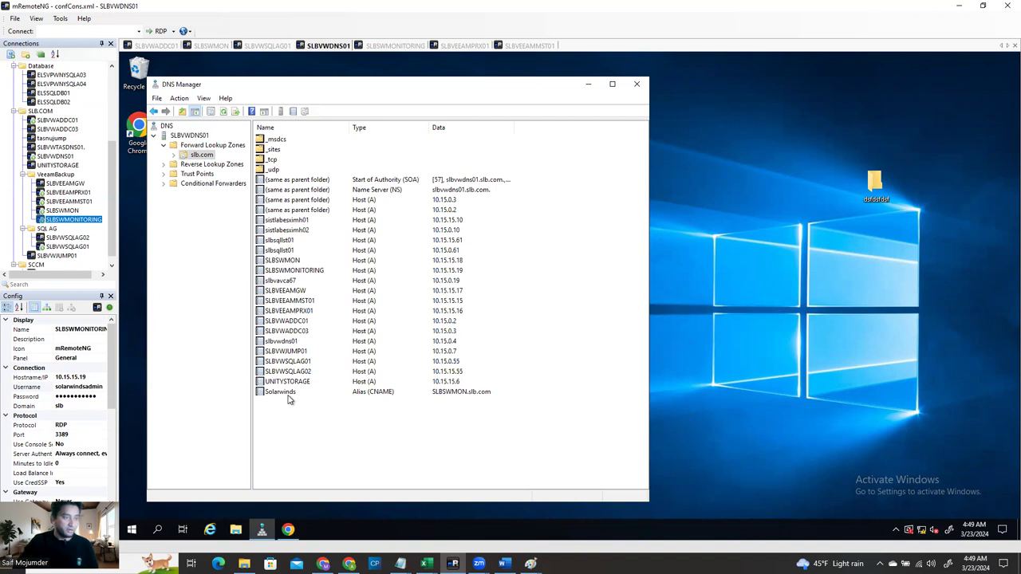
pyautogui.click(289, 533)
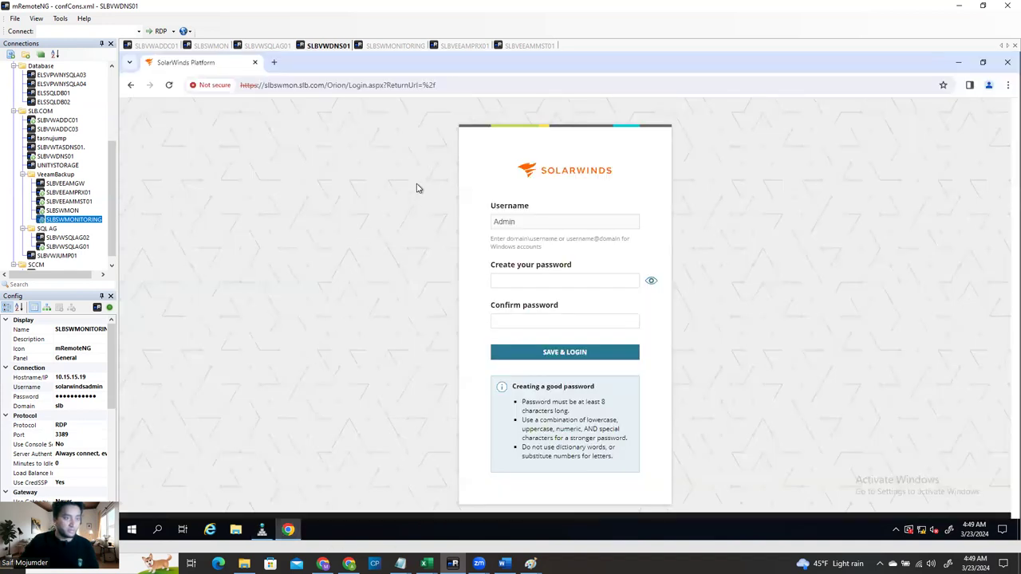
pyautogui.click(274, 62)
pyautogui.click(294, 81)
pyautogui.write('s')
pyautogui.press('Escape')
pyautogui.write('htt')
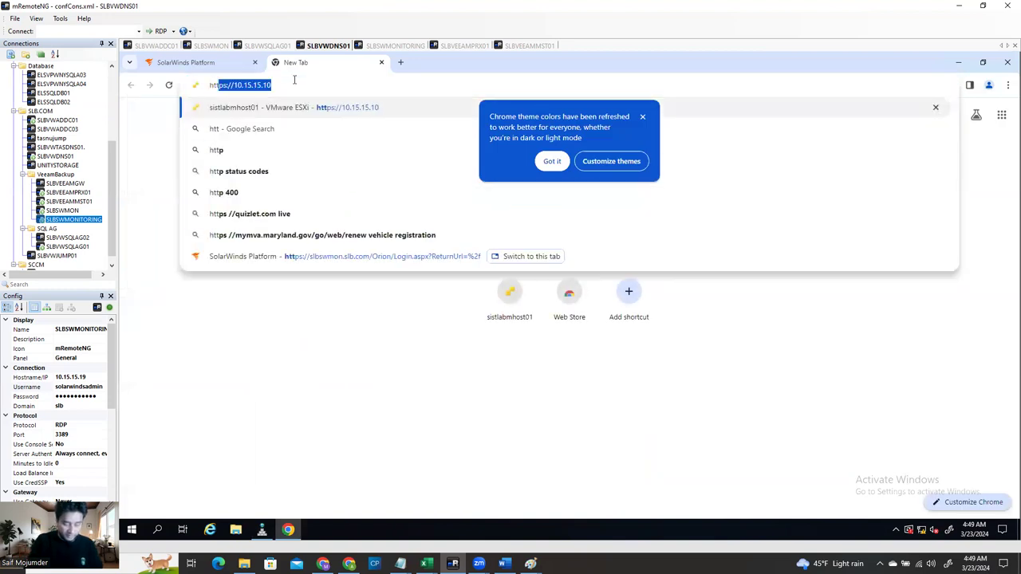
pyautogui.write('ps://')
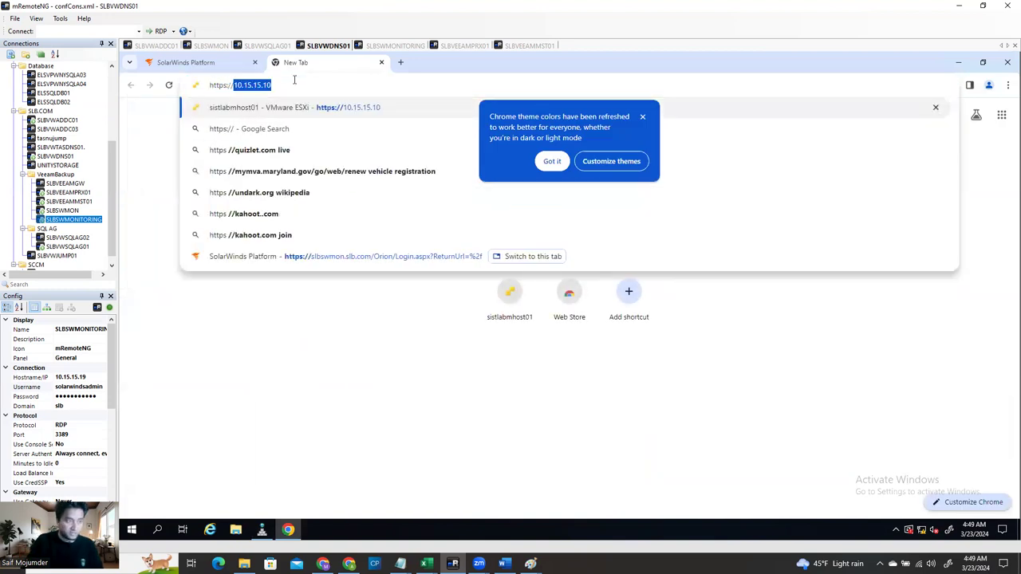
pyautogui.write('solarwim')
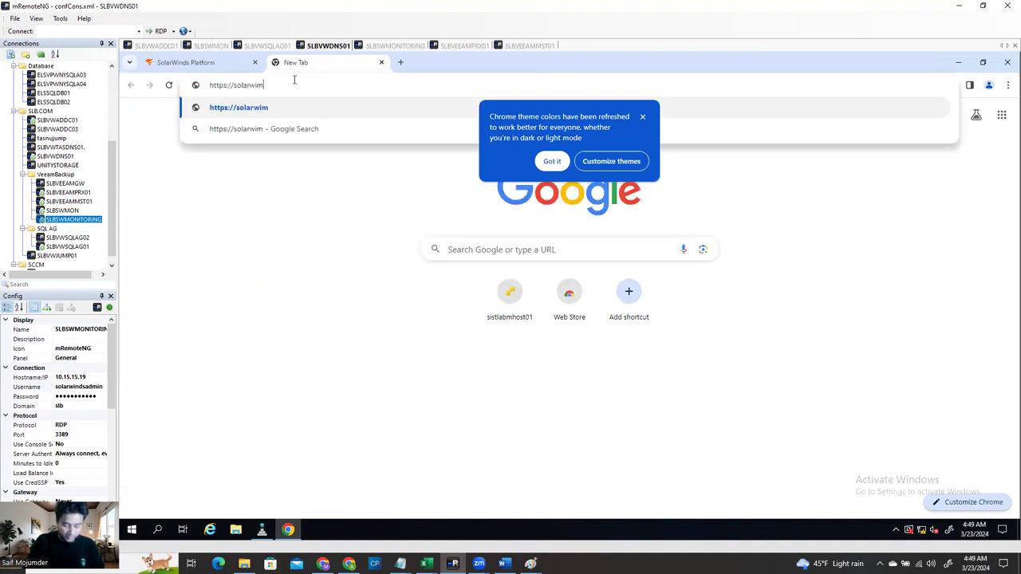
pyautogui.press('BackSpace')
pyautogui.write('nds')
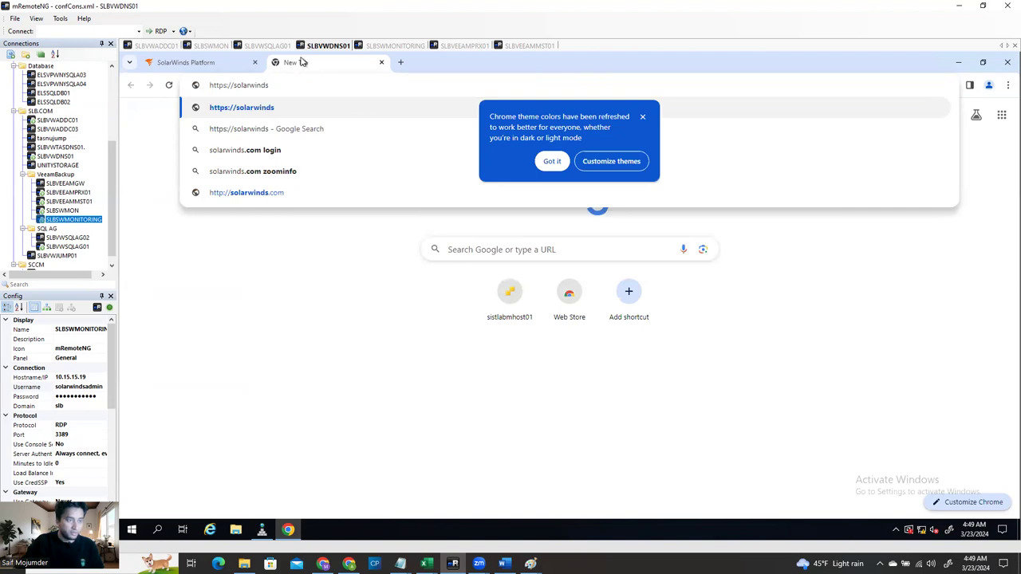
pyautogui.click(263, 530)
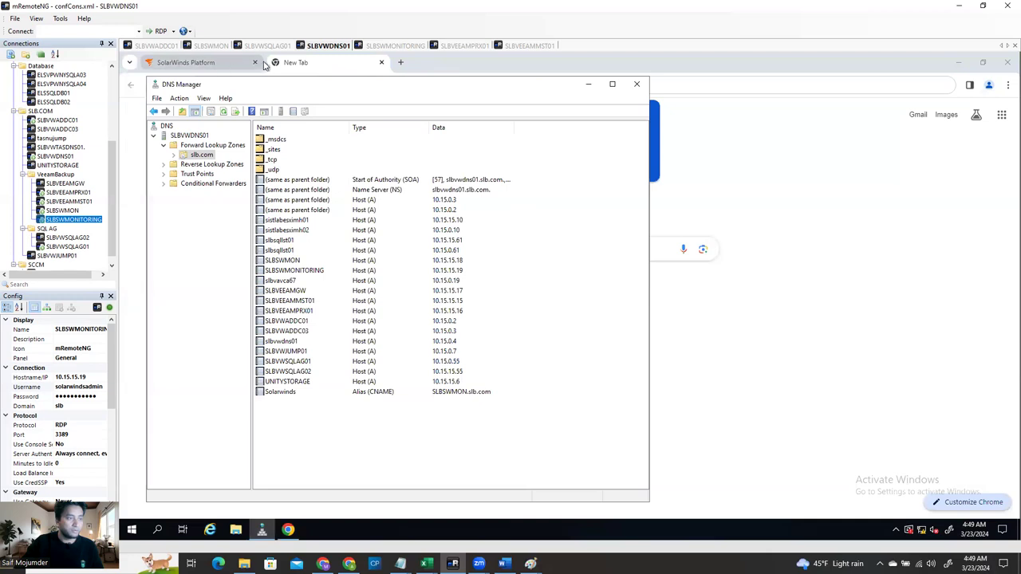
pyautogui.click(315, 63)
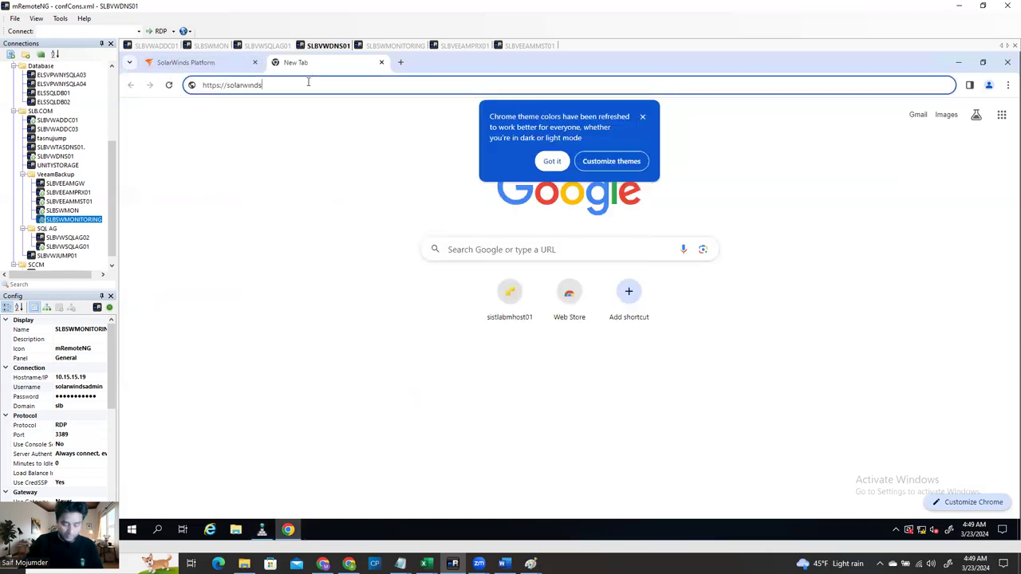
pyautogui.write('.slb.com')
pyautogui.press('Return')
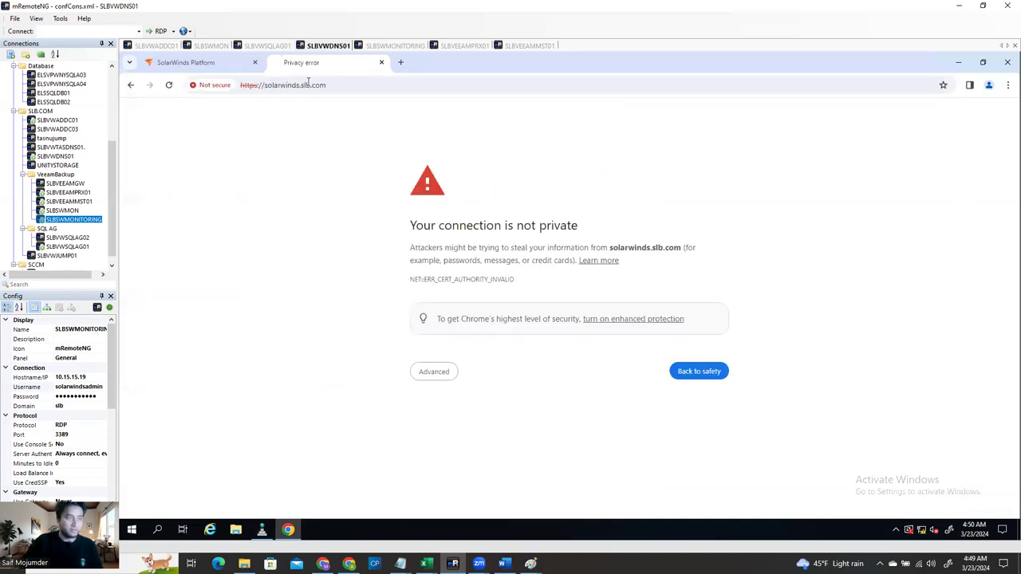
pyautogui.click(433, 376)
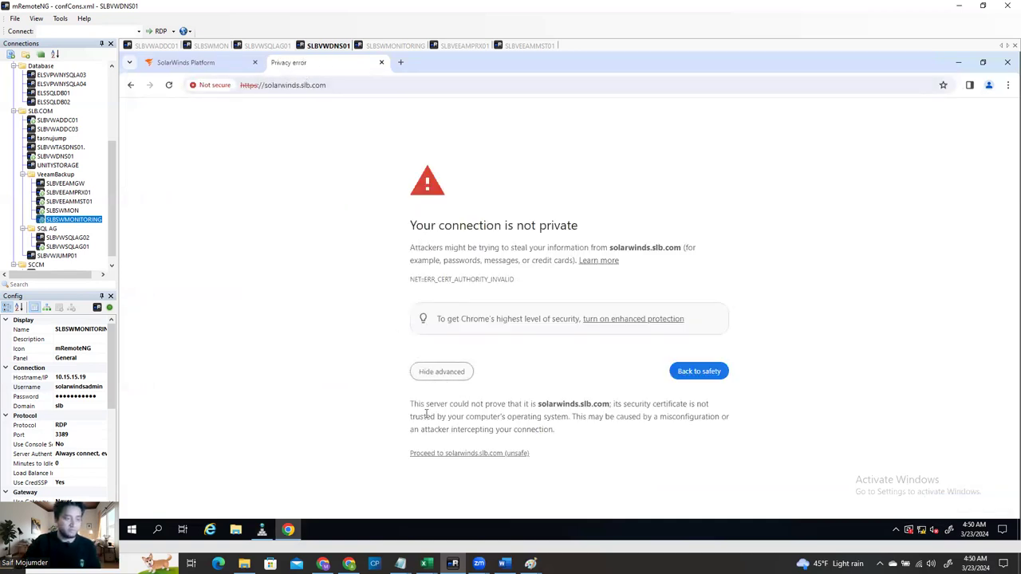
pyautogui.click(424, 453)
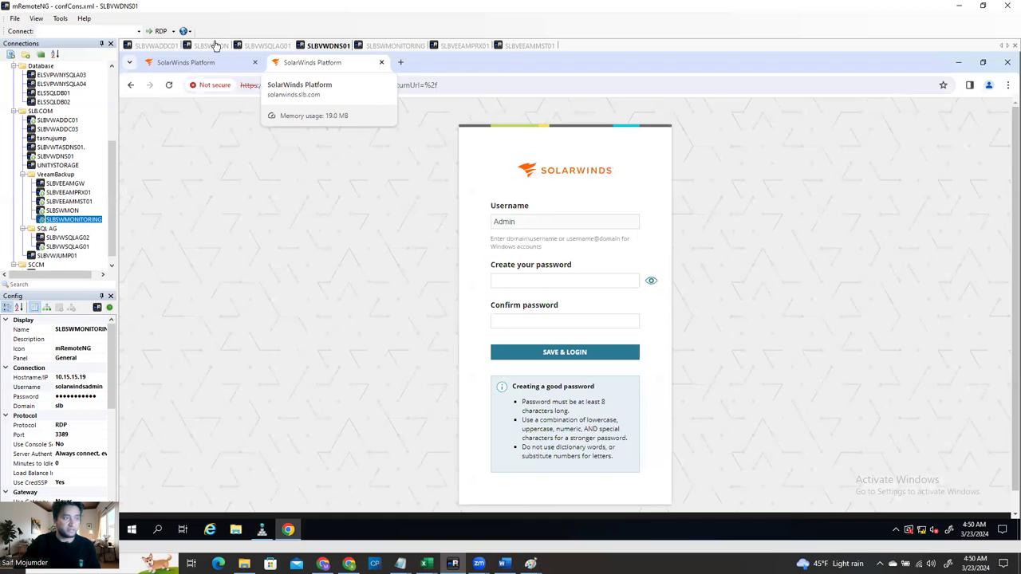
pyautogui.click(212, 45)
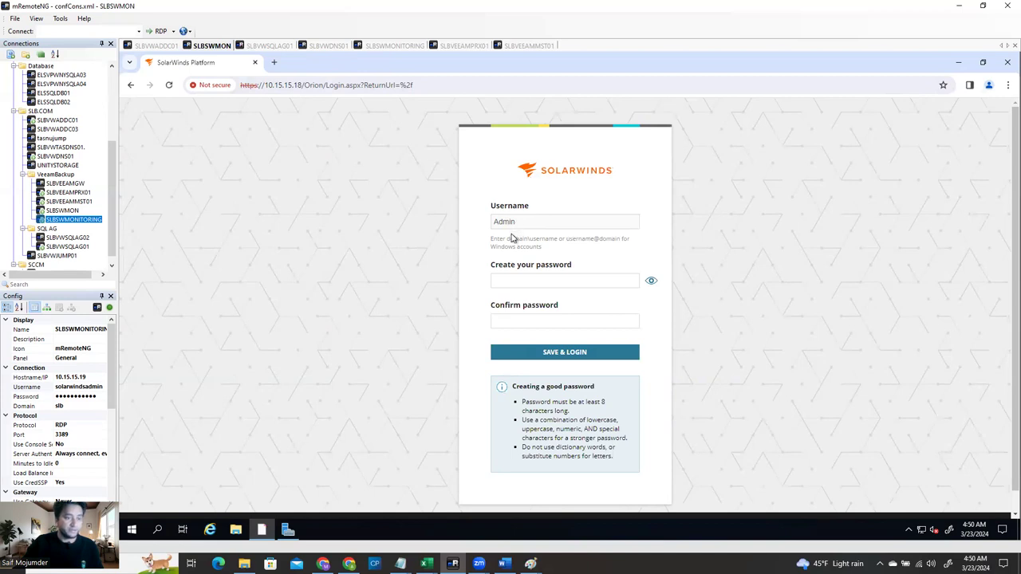
# Try loading slbswmon in a new tab, then close the extra SolarWinds tabs, leaving one blank tab
pyautogui.click(531, 280)
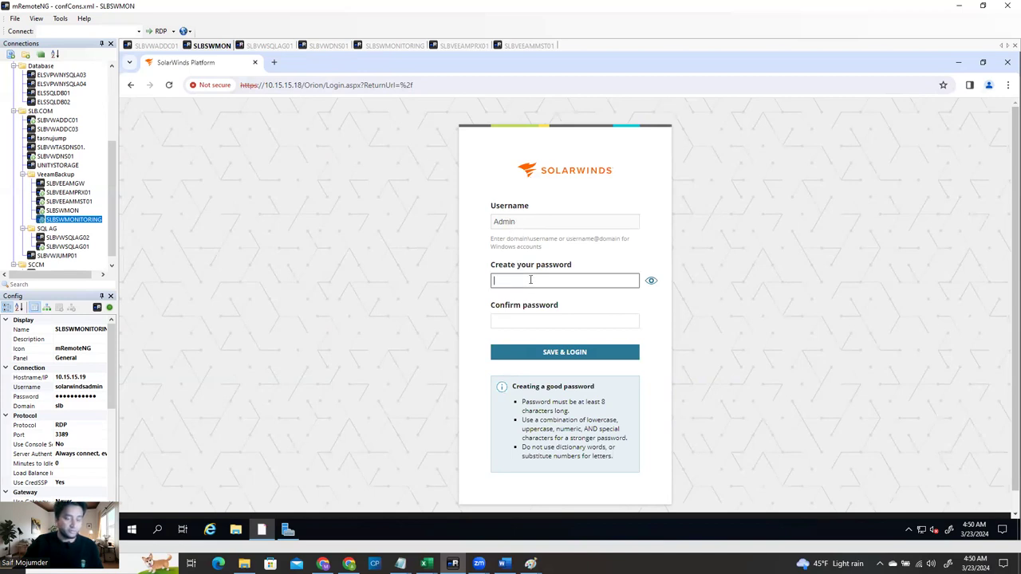
pyautogui.click(274, 63)
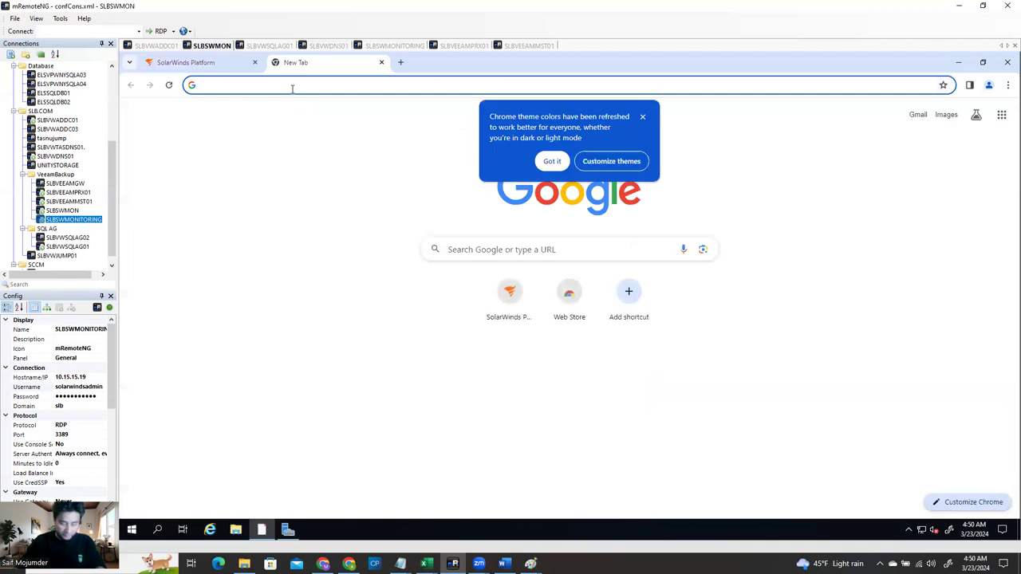
pyautogui.write('slbswmon')
pyautogui.press('Return')
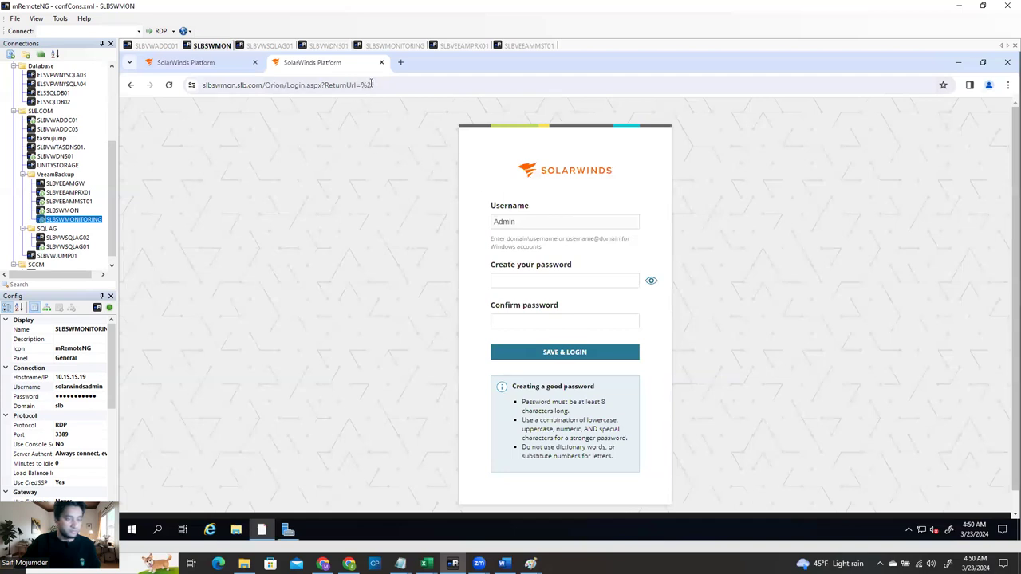
pyautogui.click(381, 62)
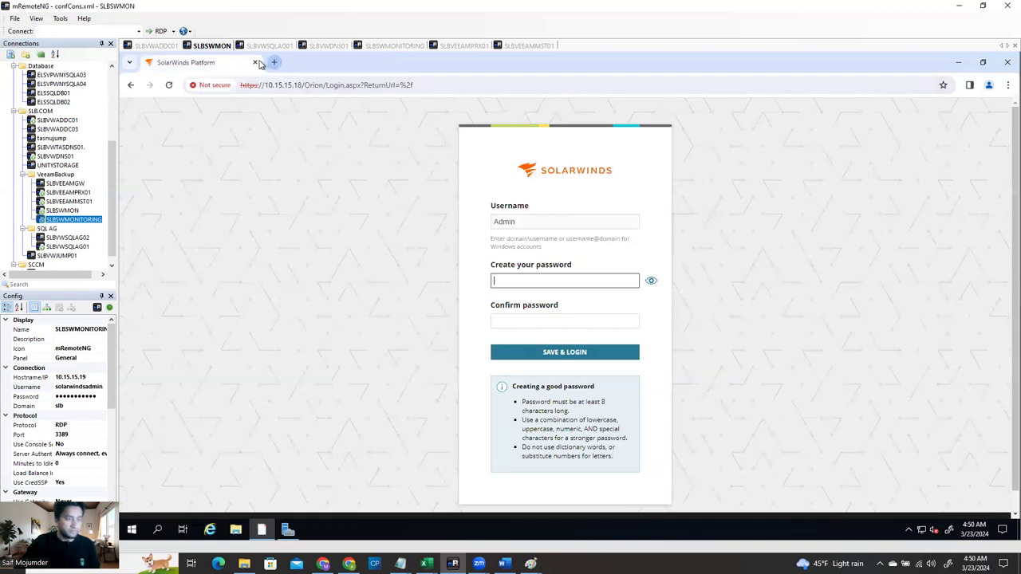
pyautogui.click(274, 62)
pyautogui.click(255, 62)
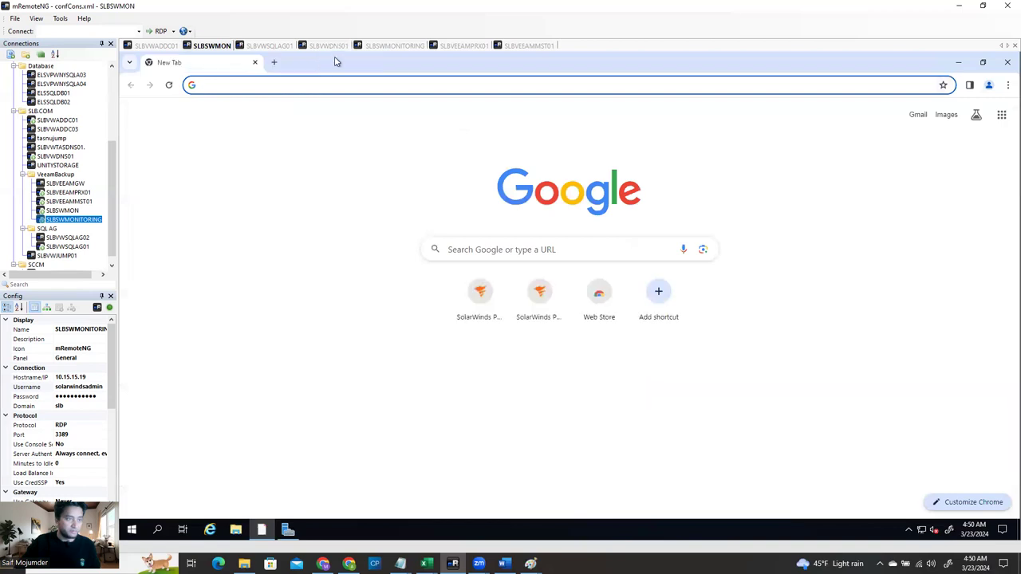
# Copy the solarwinds.slb.com login address from the DNS server and load it on SLBSWMON, proceeding past the certificate warning
pyautogui.click(333, 45)
pyautogui.click(458, 85)
pyautogui.hotkey('ctrl', 'c')
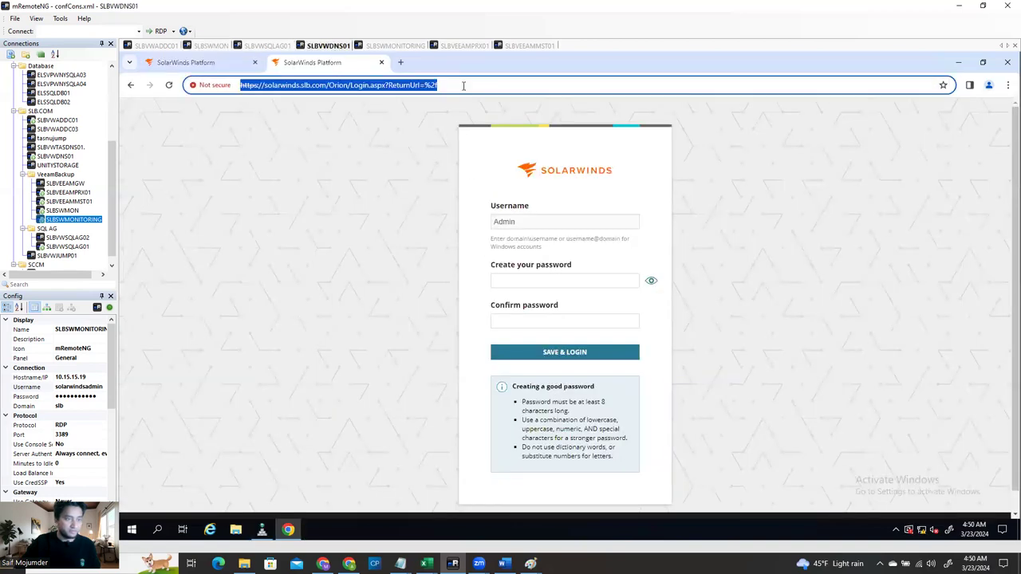
pyautogui.click(207, 46)
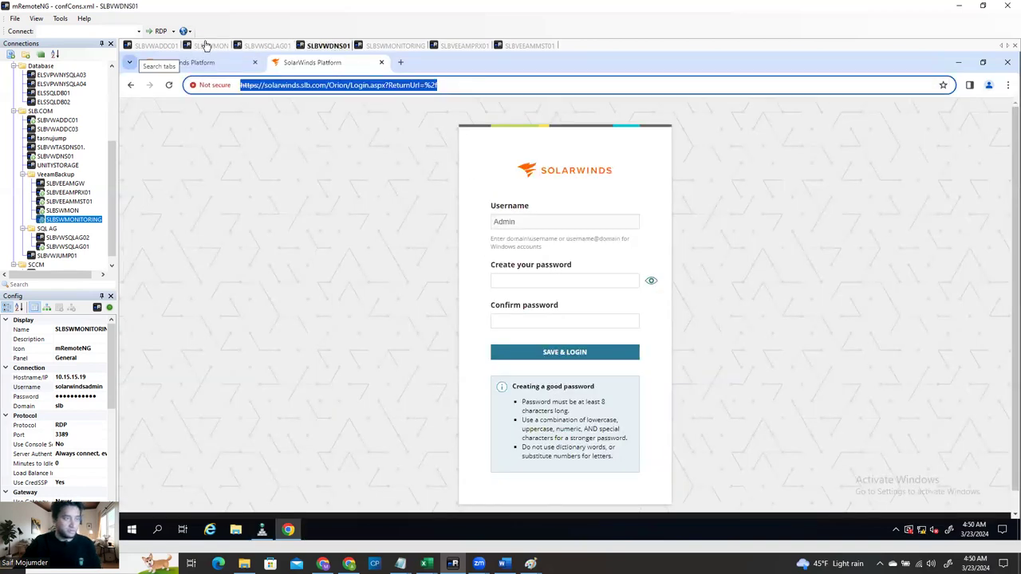
pyautogui.hotkey('ctrl', 'v')
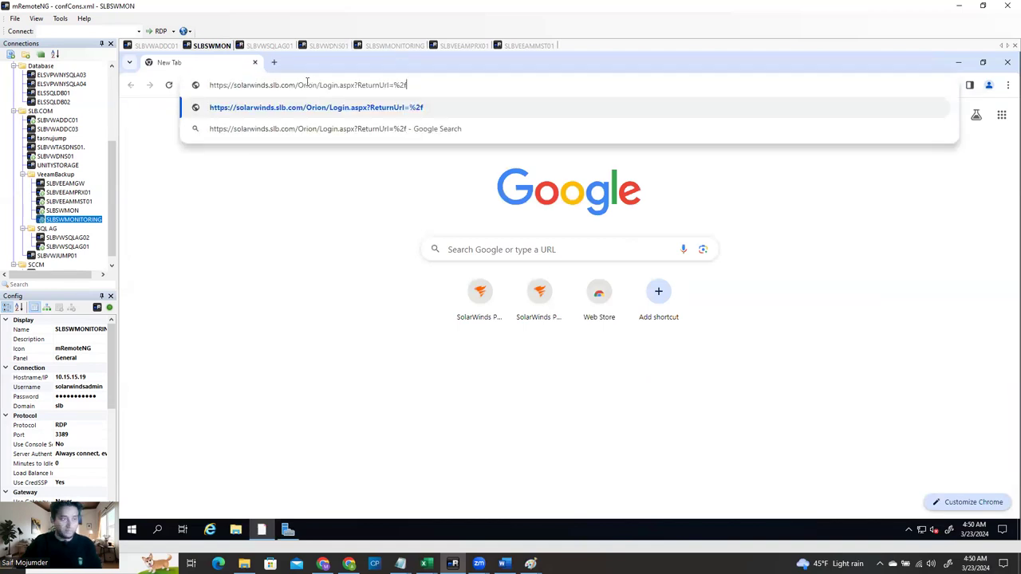
pyautogui.press('Return')
pyautogui.click(428, 372)
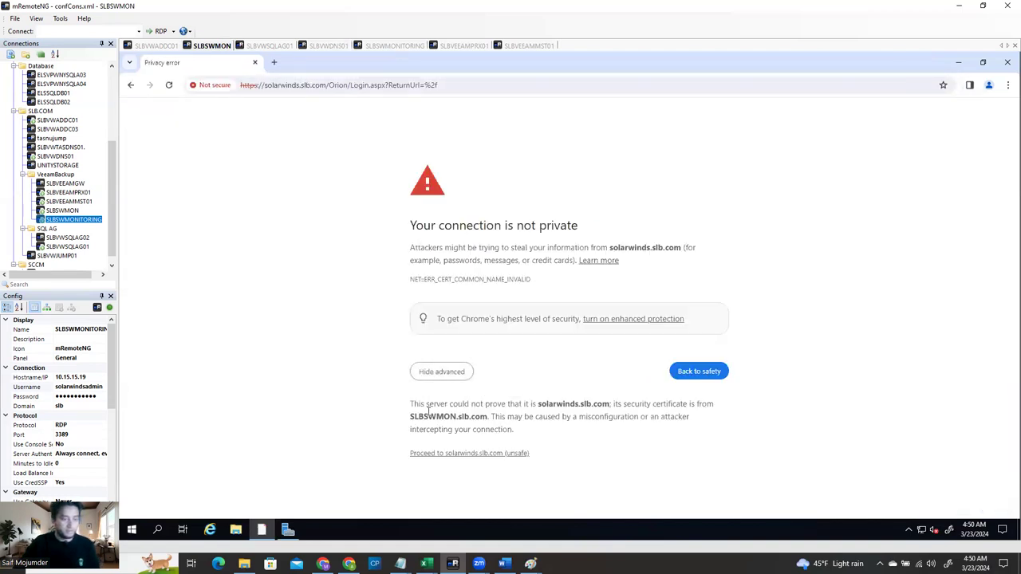
pyautogui.click(434, 453)
# Close Chrome on the DNS server SLBVWDNS01 and return to the monitoring server session
pyautogui.click(335, 45)
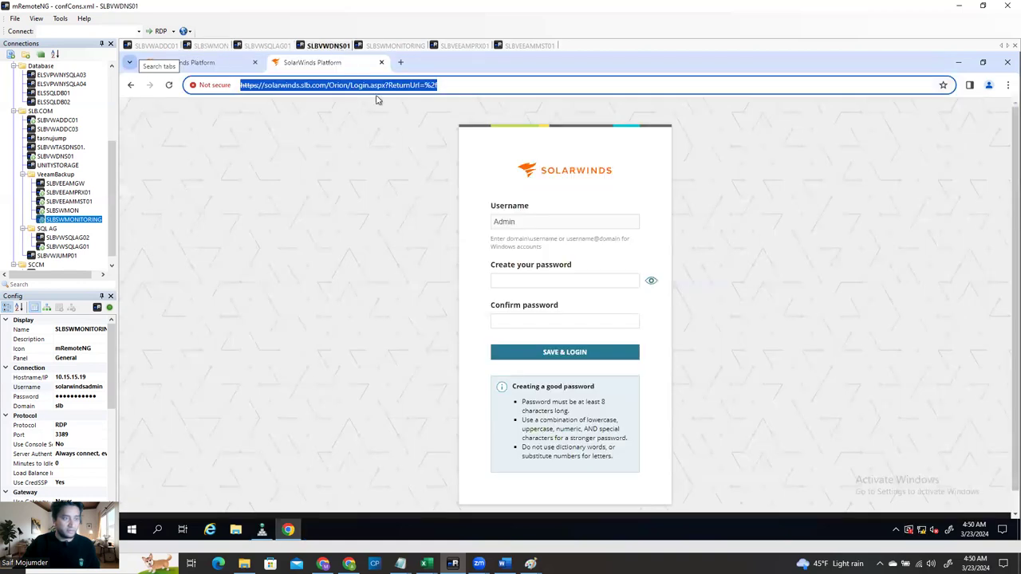
pyautogui.click(1007, 62)
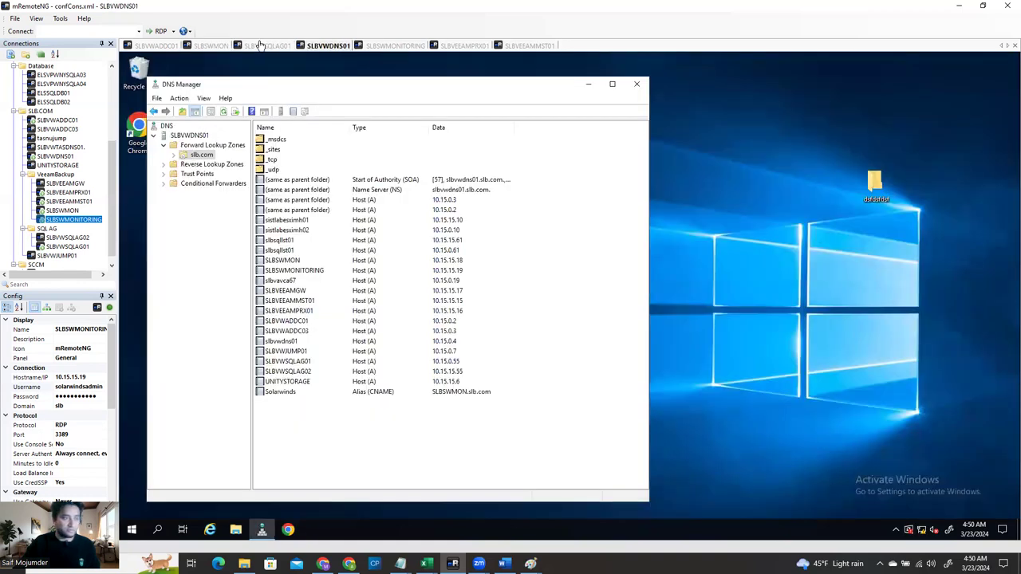
pyautogui.click(222, 47)
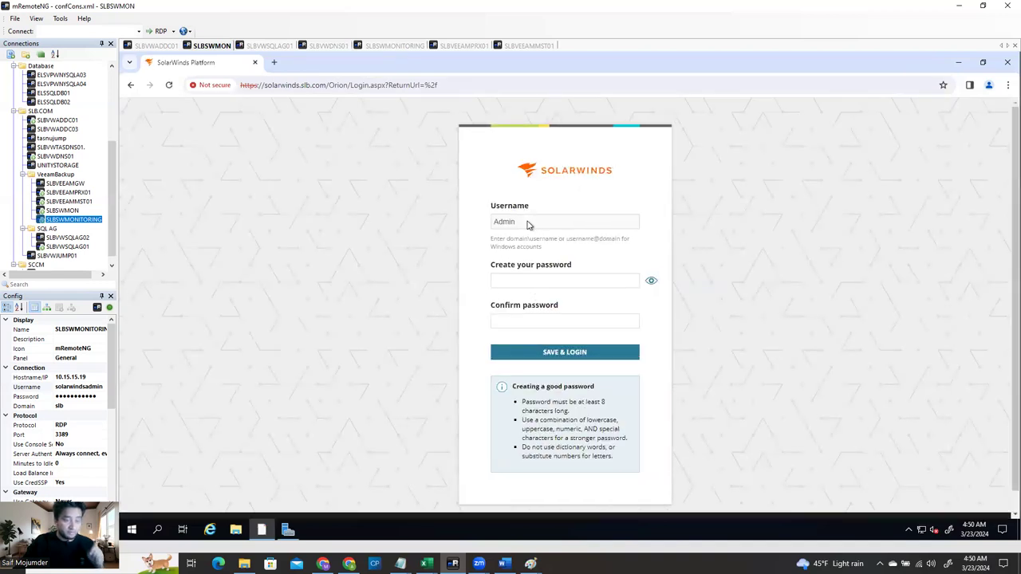
# Type a new Admin password, retype it in Confirm password, and choose SAVE & LOGIN
pyautogui.click(523, 280)
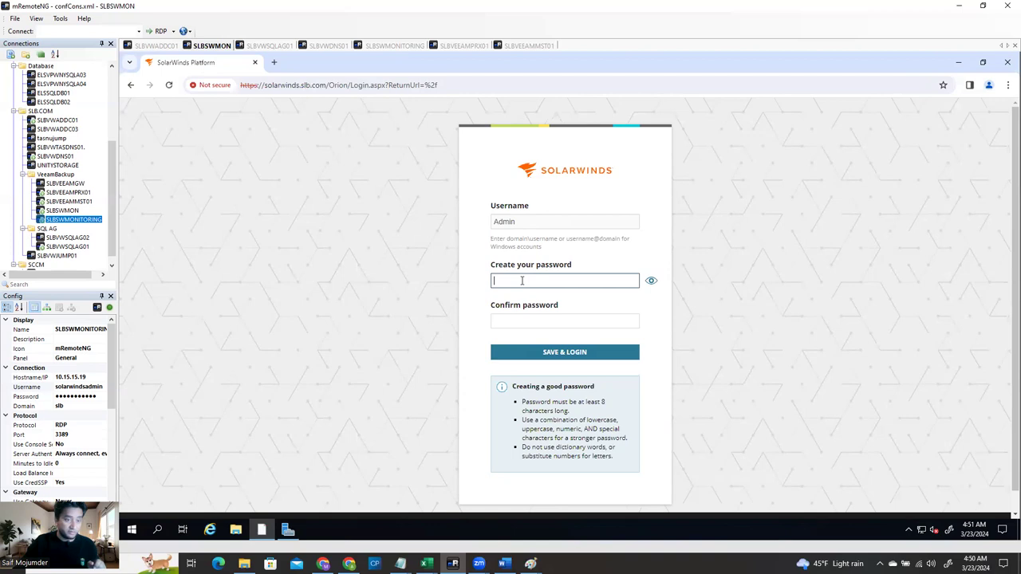
pyautogui.write('S')
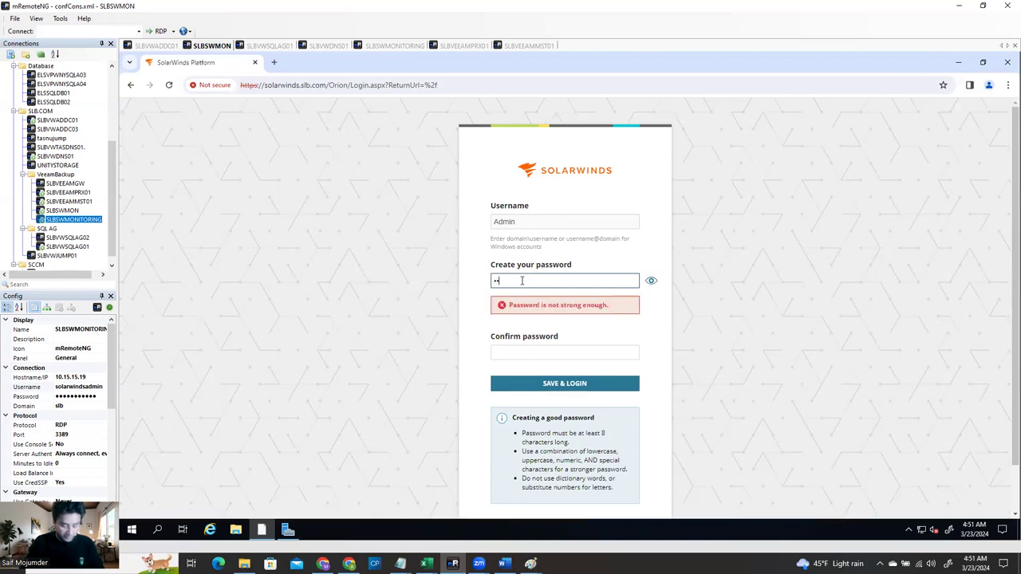
pyautogui.press('Tab')
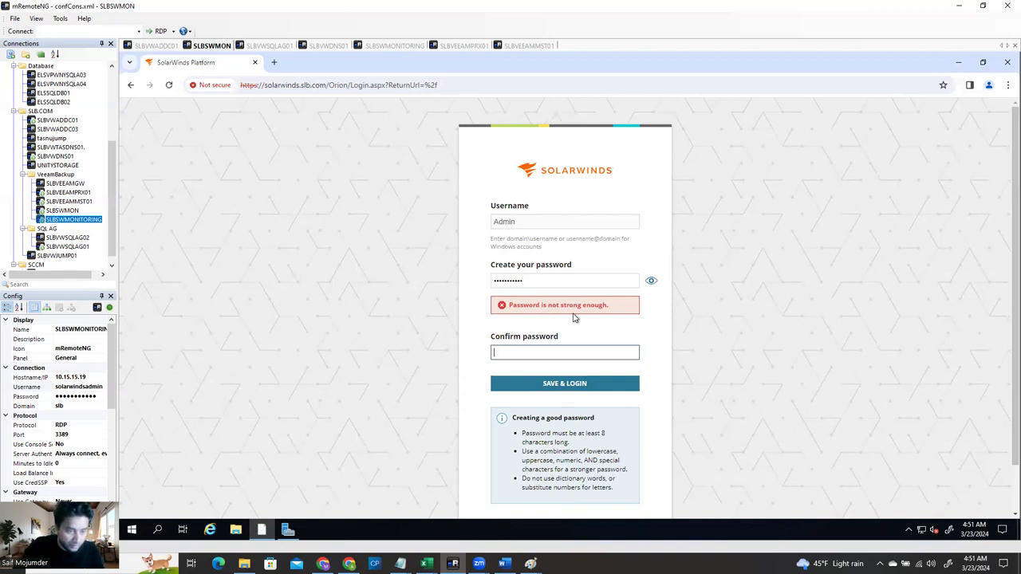
pyautogui.click(535, 281)
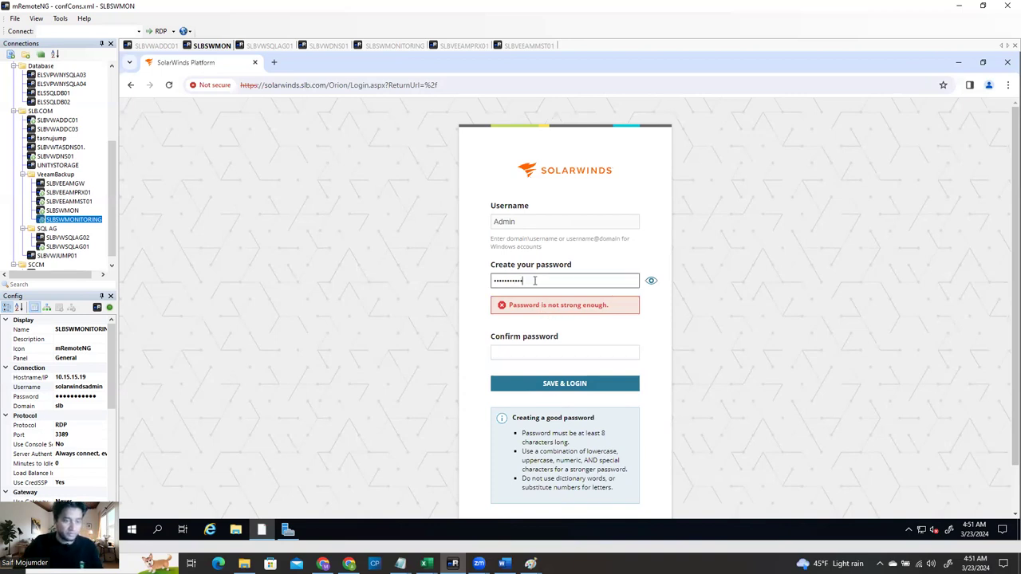
pyautogui.hotkey('ctrl', 'a')
pyautogui.write('P')
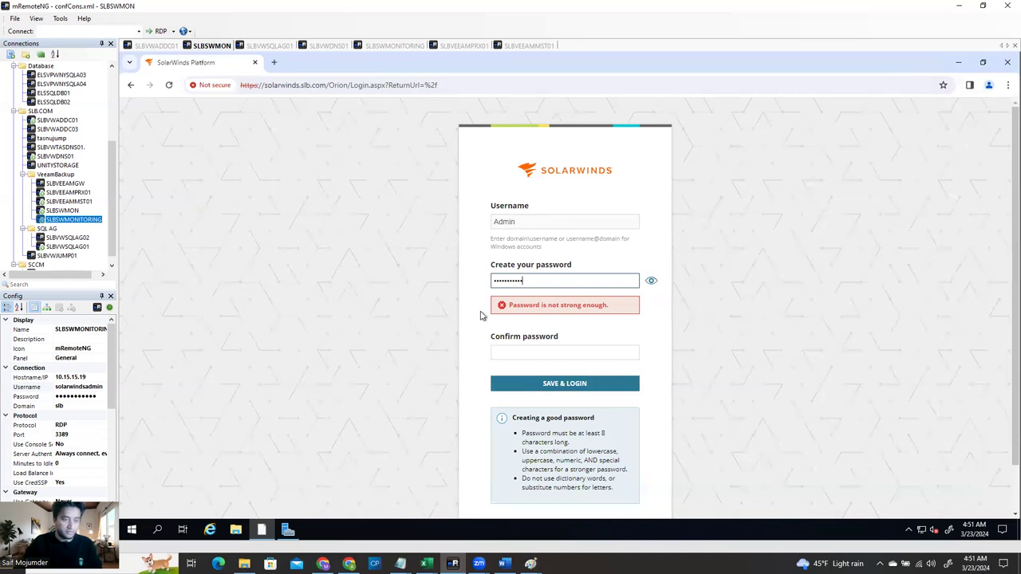
pyautogui.click(514, 355)
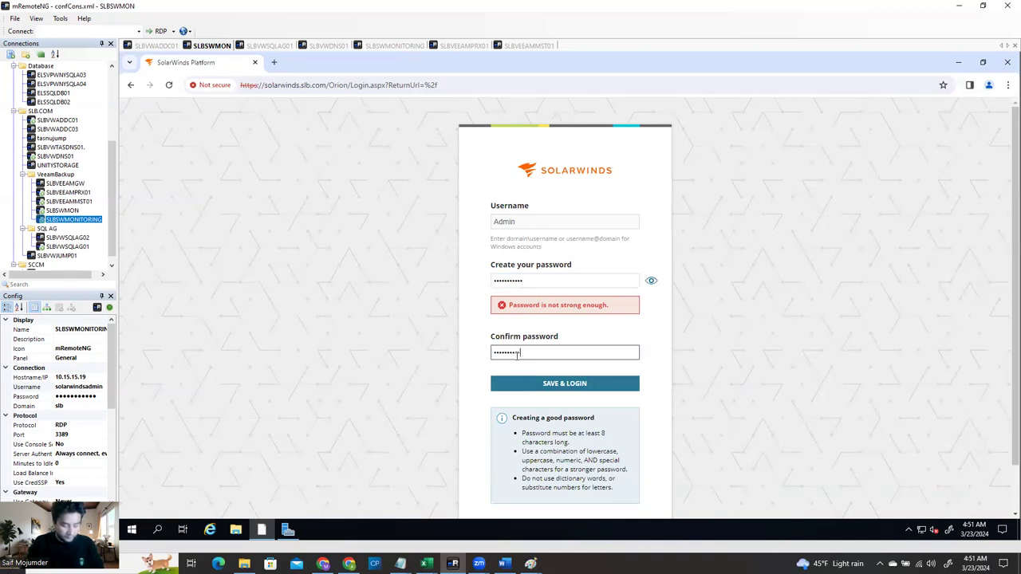
pyautogui.click(561, 383)
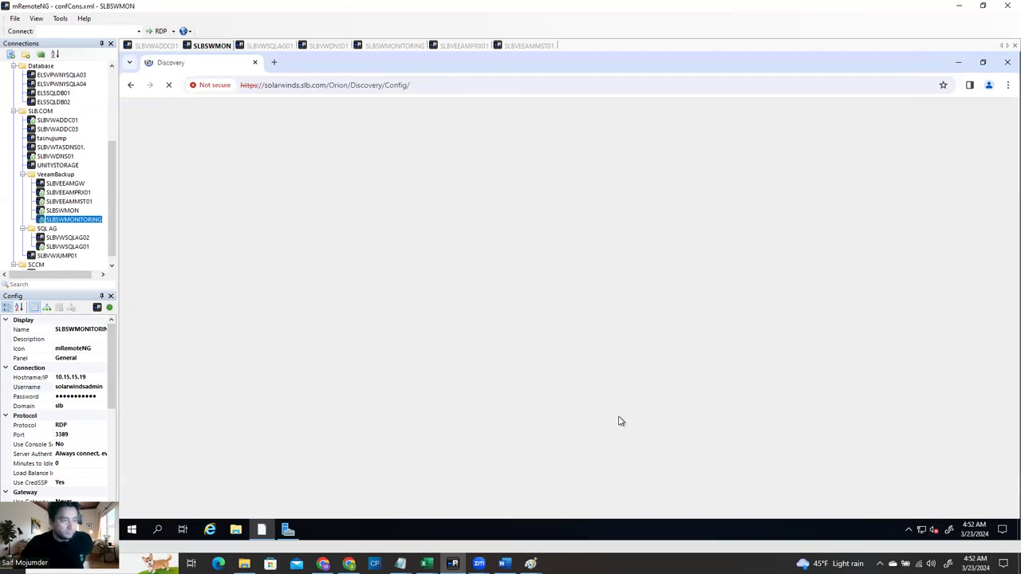
# Check the Network Discovery settings options without choosing any, then start the Discovery Wizard
pyautogui.click(435, 84)
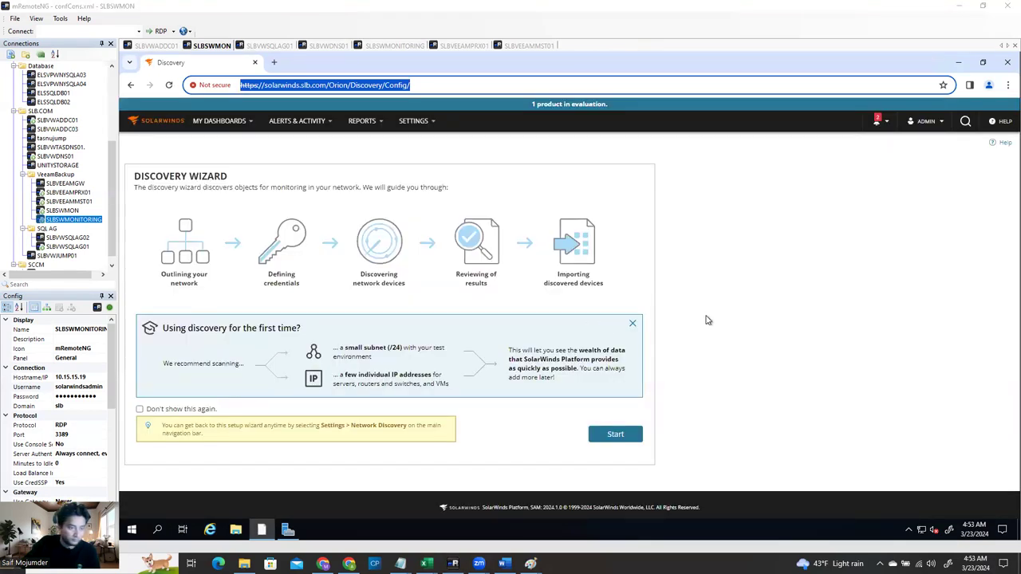
pyautogui.click(425, 122)
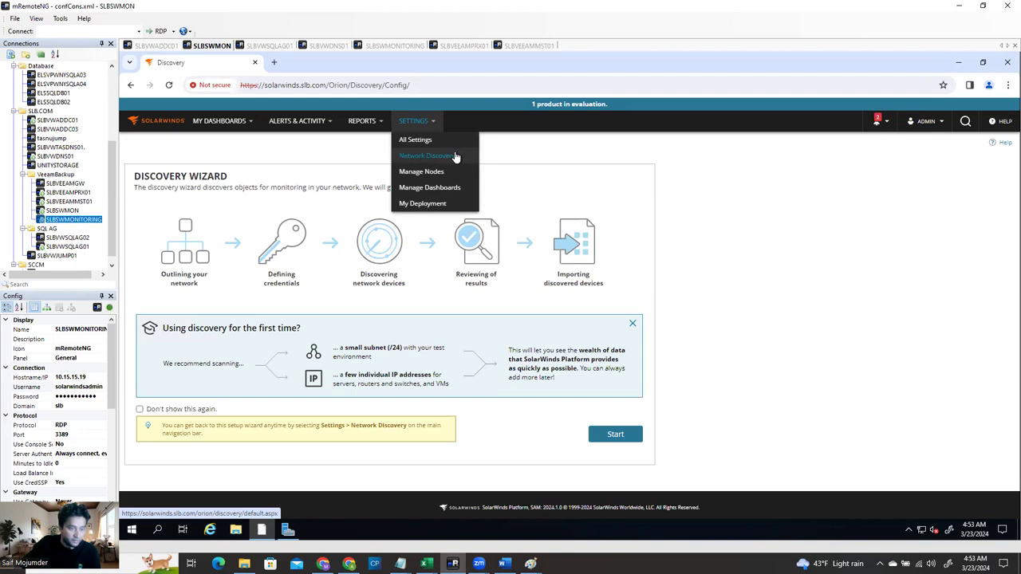
pyautogui.click(571, 441)
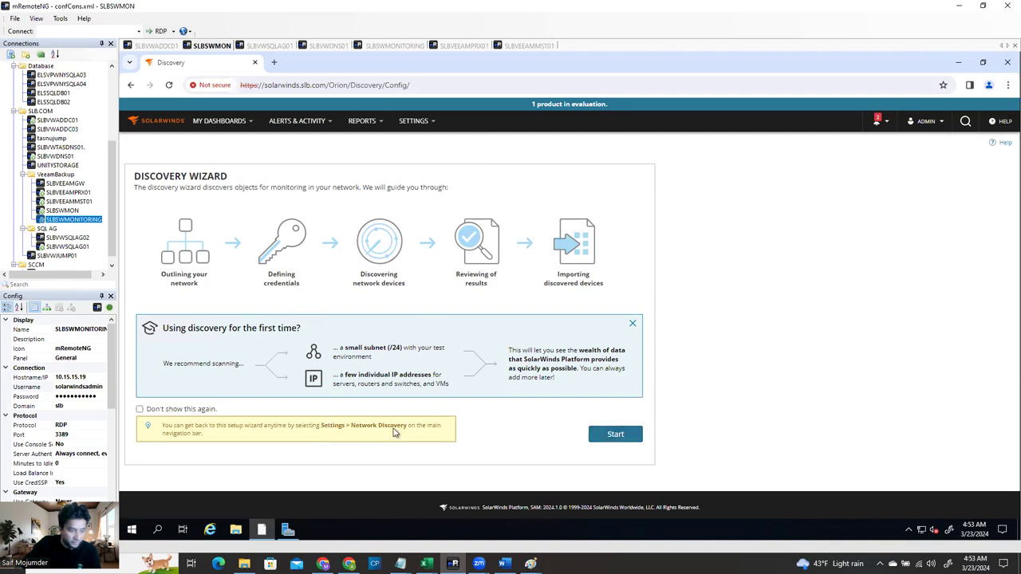
pyautogui.click(621, 440)
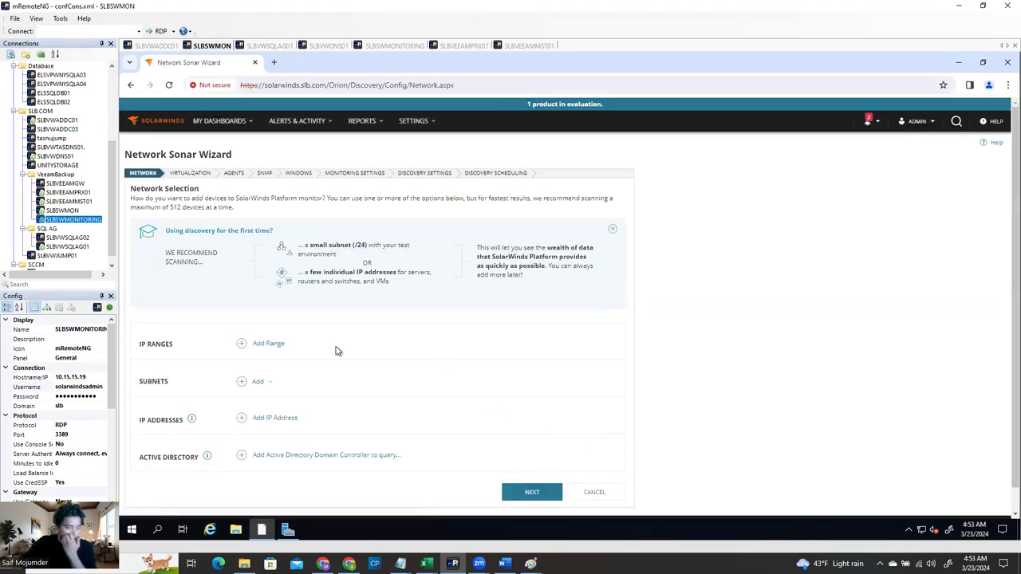
# Add a blank Subnet entry under Subnets, then switch to the Chapter 16 Word notes
pyautogui.click(271, 383)
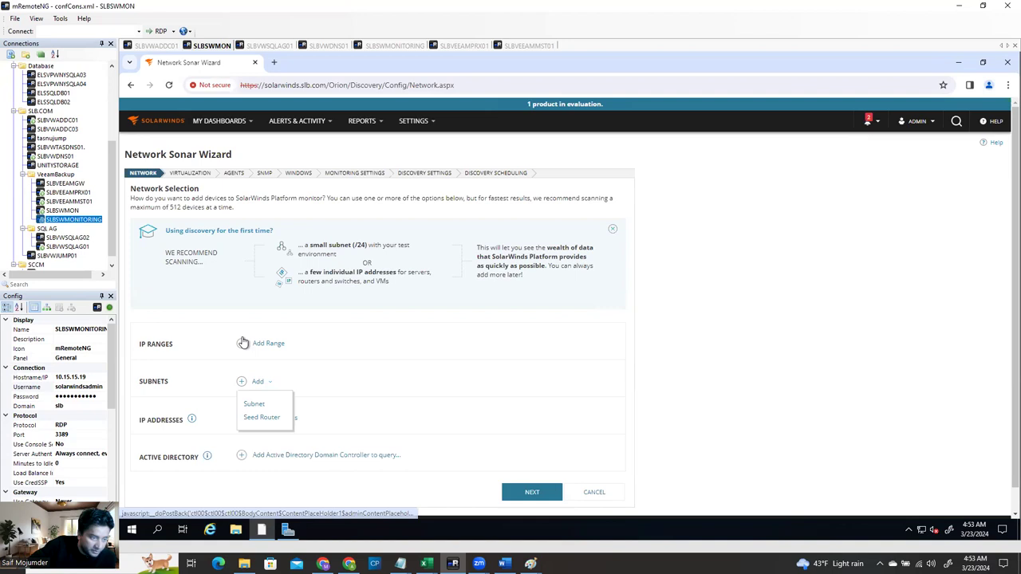
pyautogui.click(242, 385)
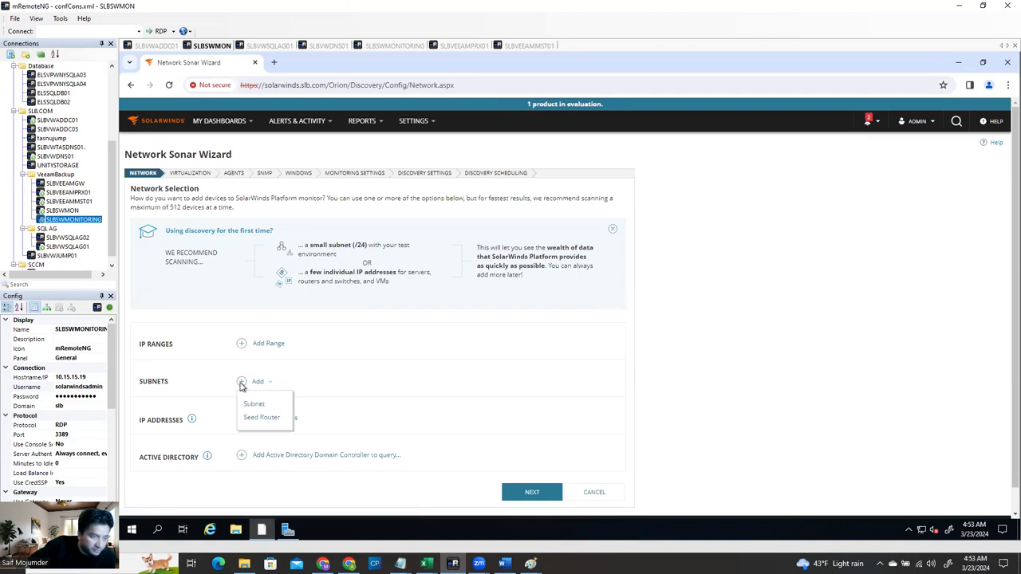
pyautogui.click(256, 406)
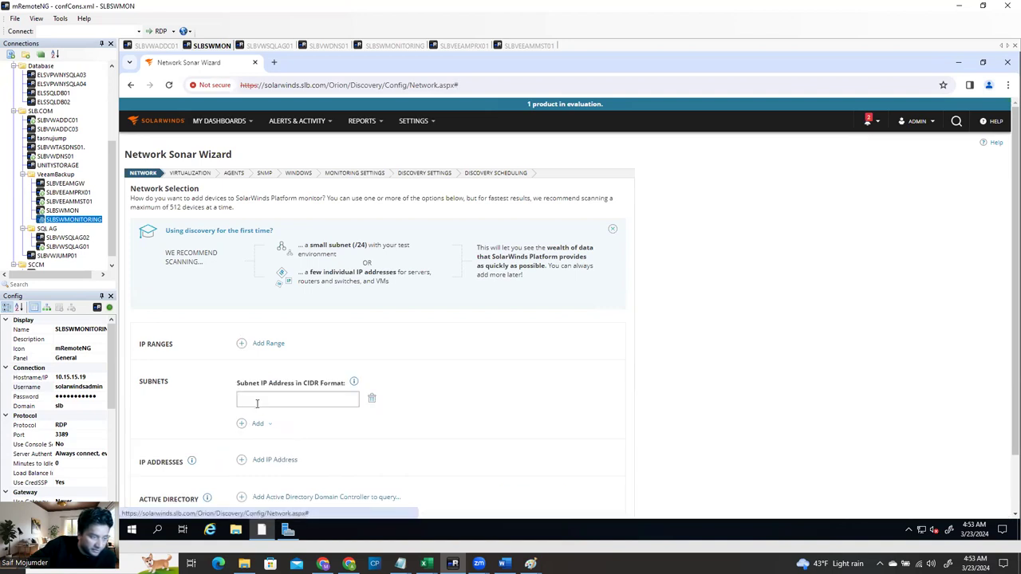
pyautogui.click(279, 399)
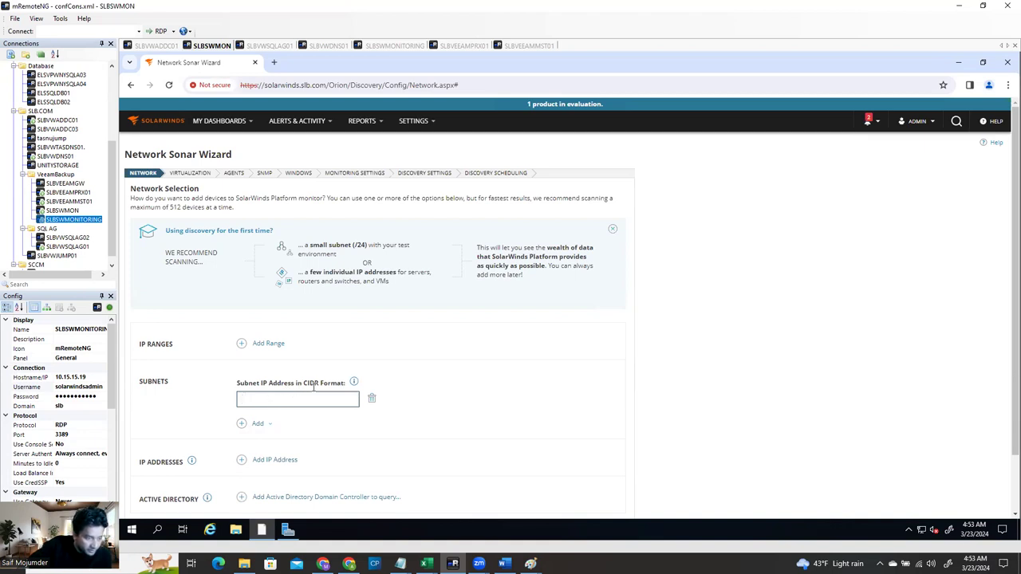
pyautogui.moveTo(354, 384)
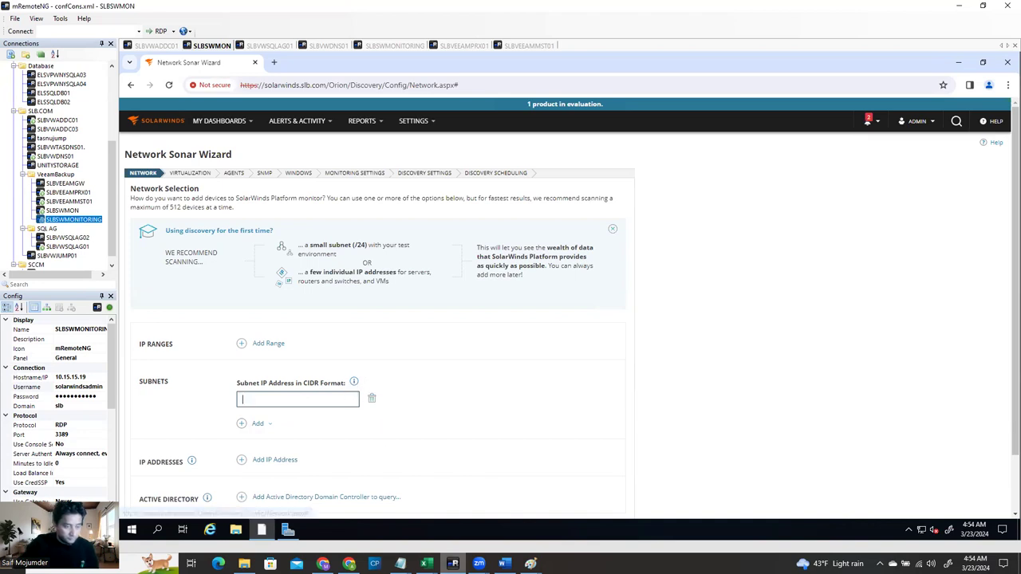
pyautogui.hotkey('alt', 'Tab')
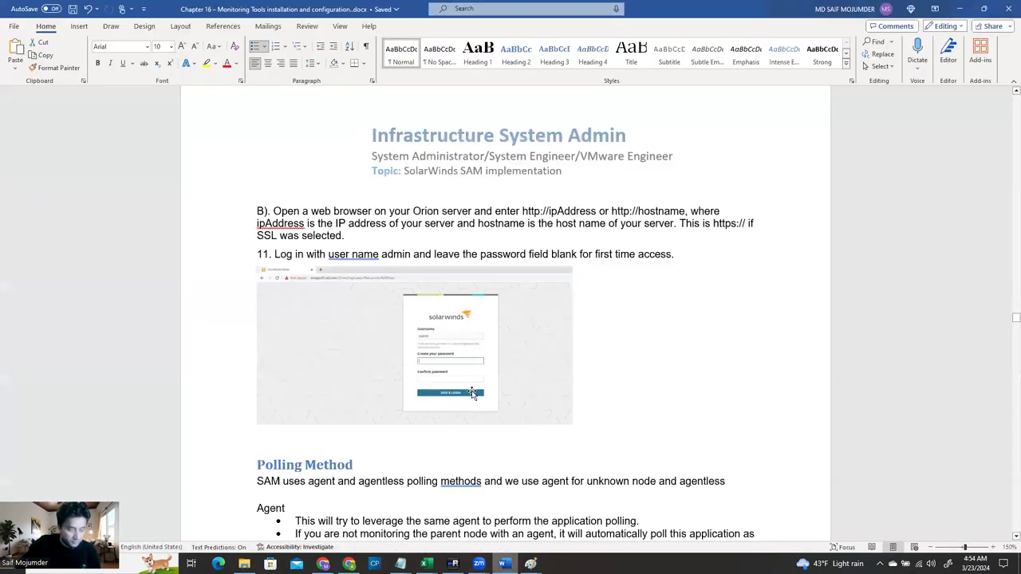
# Read the Word notes down to Network Sonar Discovery, then bring the IPAM.xlsx workbook forward
pyautogui.scroll(-15, 474, 393)
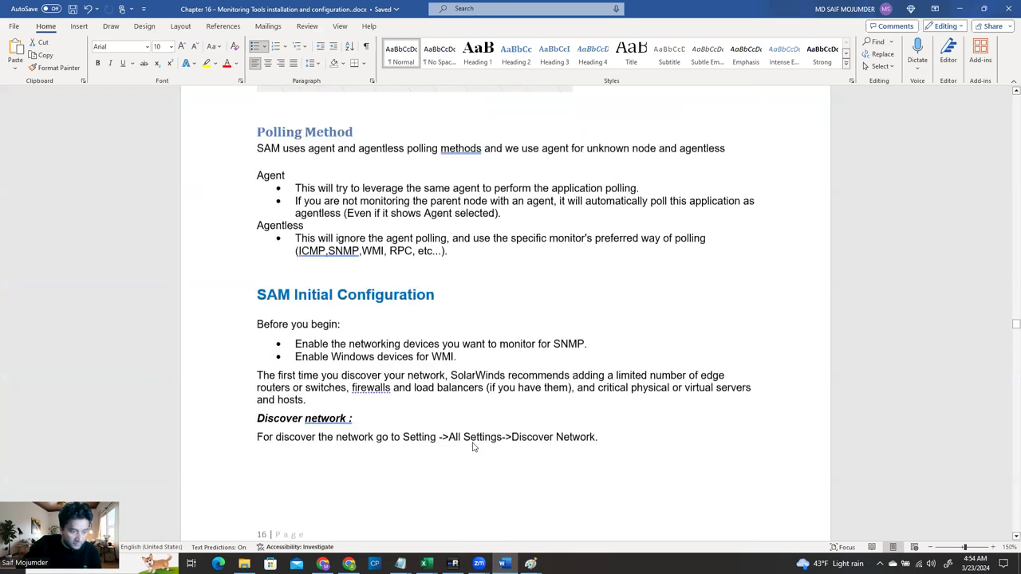
pyautogui.scroll(-3, 474, 451)
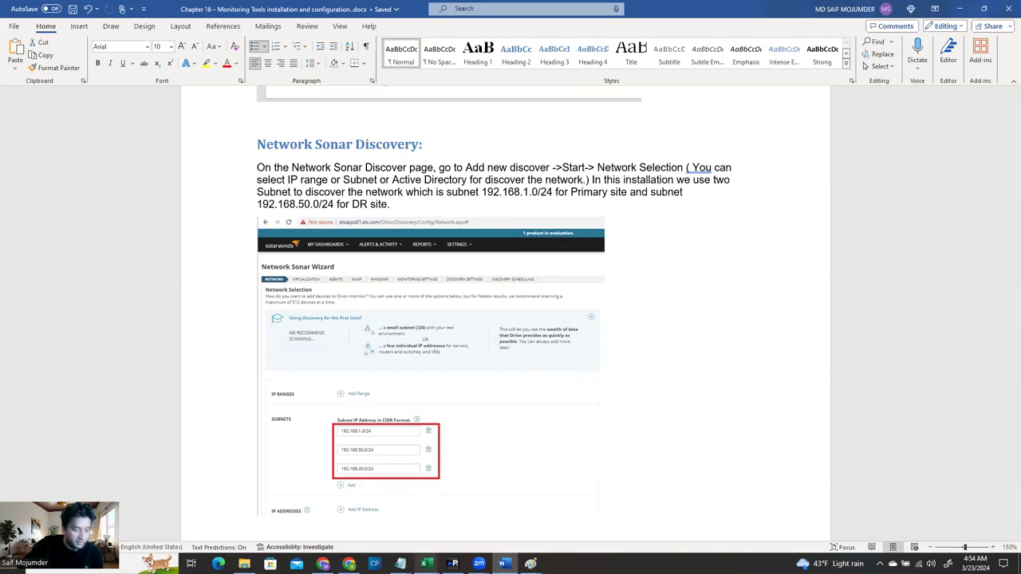
pyautogui.moveTo(427, 564)
pyautogui.click(358, 535)
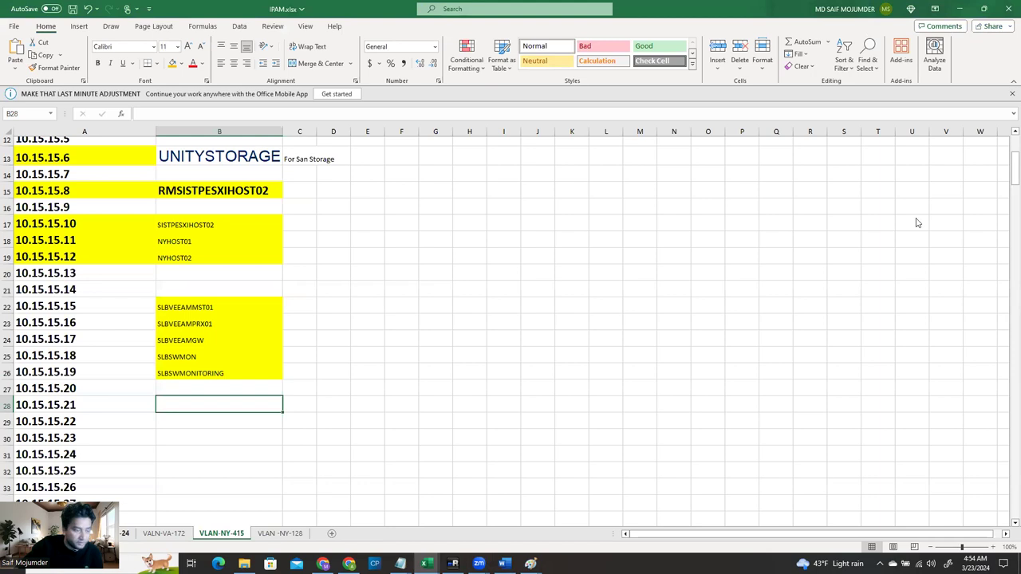
# Copy 10.15.0.0/24 from cell A1 of the first VLAN sheet into the wizard's first subnet field
pyautogui.click(90, 533)
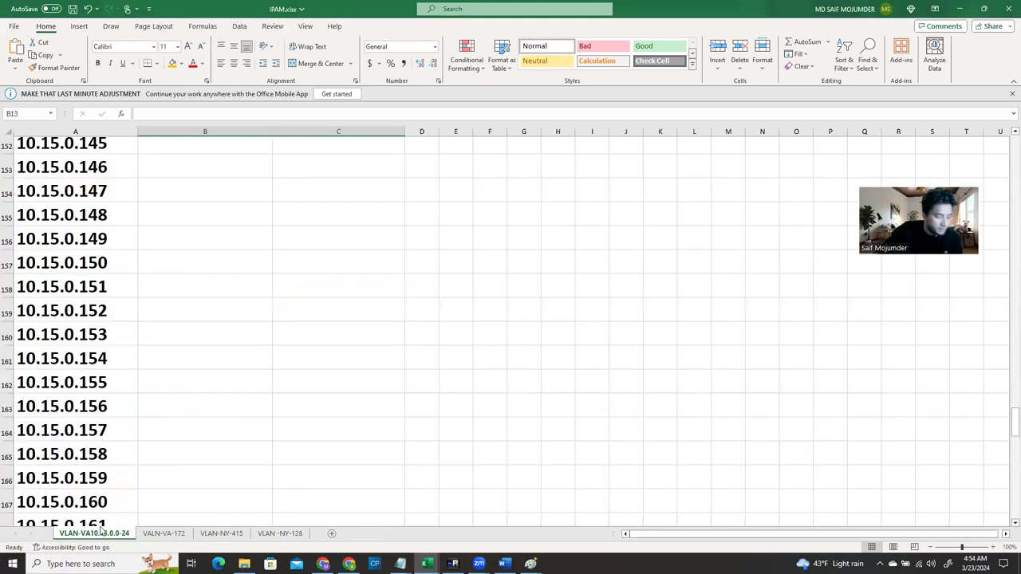
pyautogui.scroll(14, 120, 359)
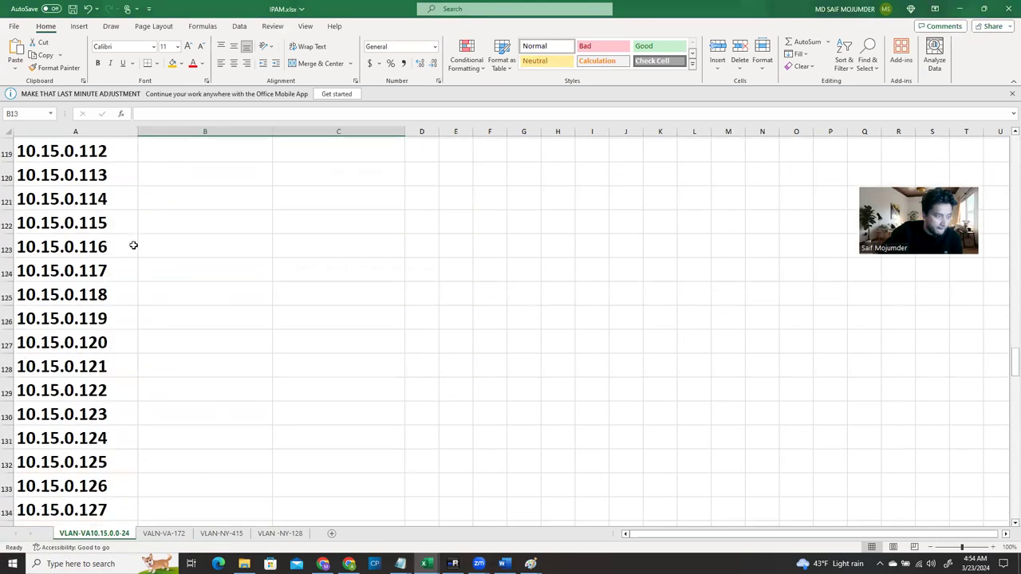
pyautogui.scroll(17, 134, 231)
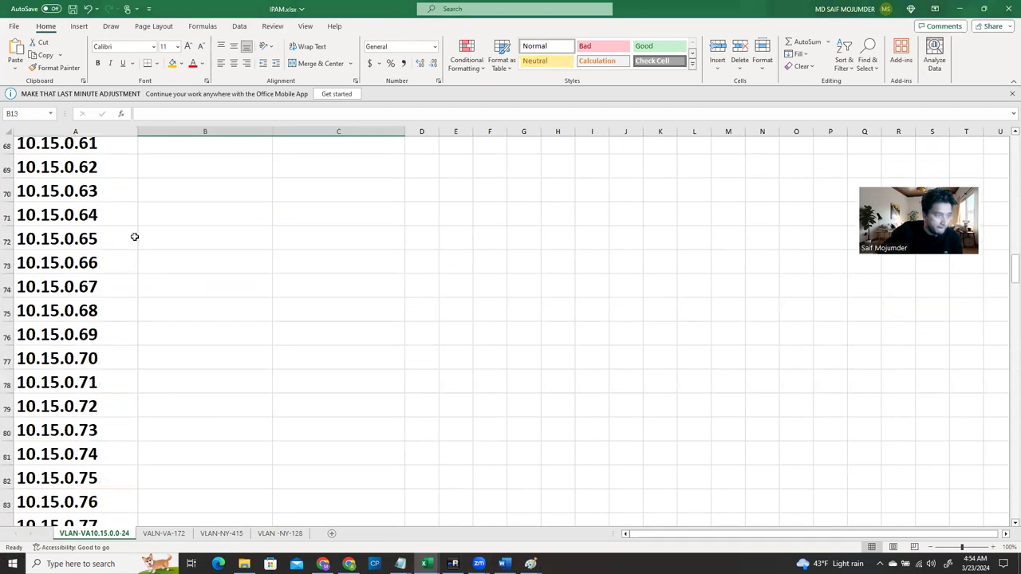
pyautogui.scroll(8, 134, 220)
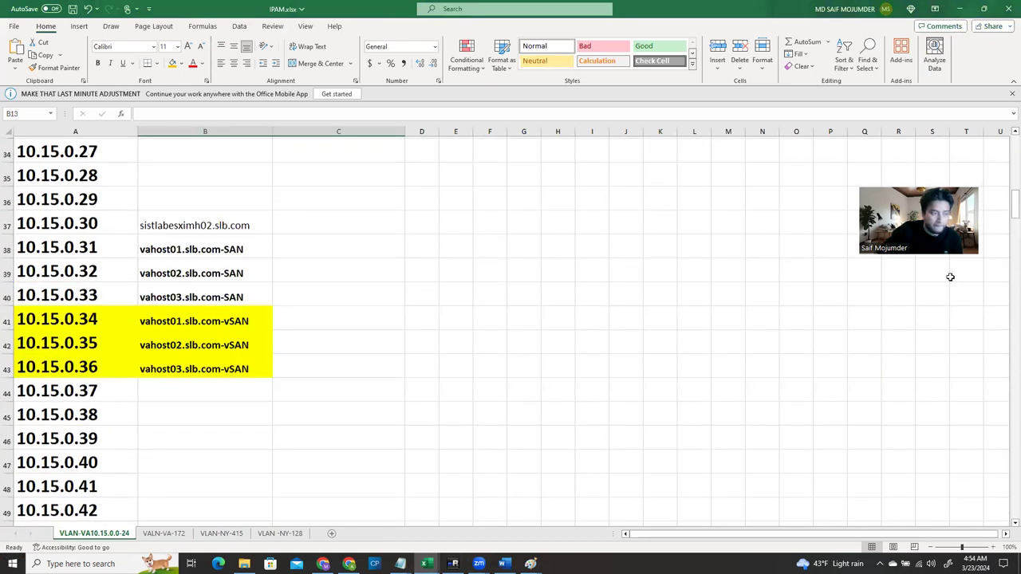
pyautogui.scroll(10, 338, 202)
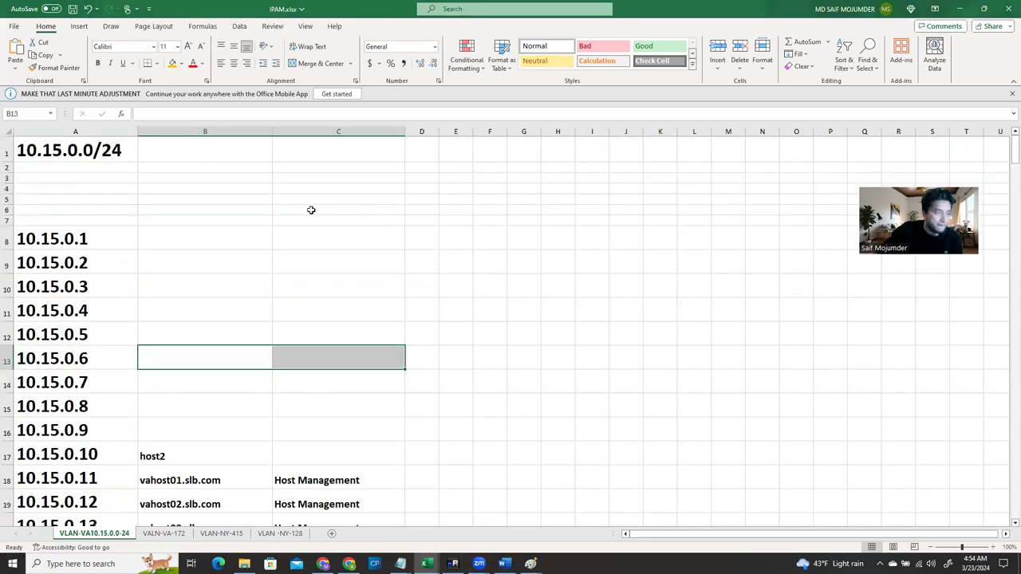
pyautogui.doubleClick(94, 155)
pyautogui.moveTo(121, 151); pyautogui.dragTo(16, 151)
pyautogui.hotkey('ctrl', 'c')
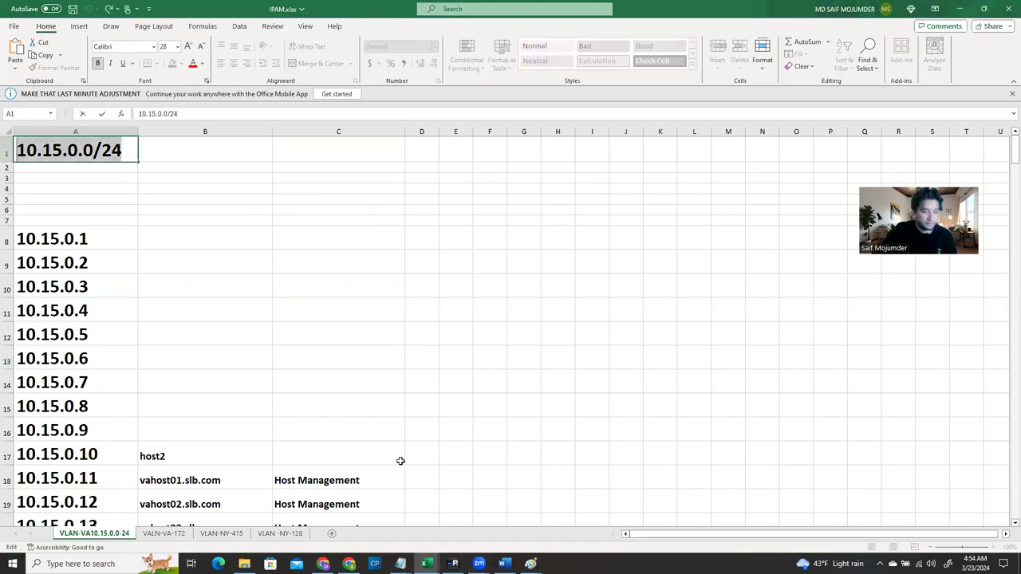
pyautogui.moveTo(453, 563)
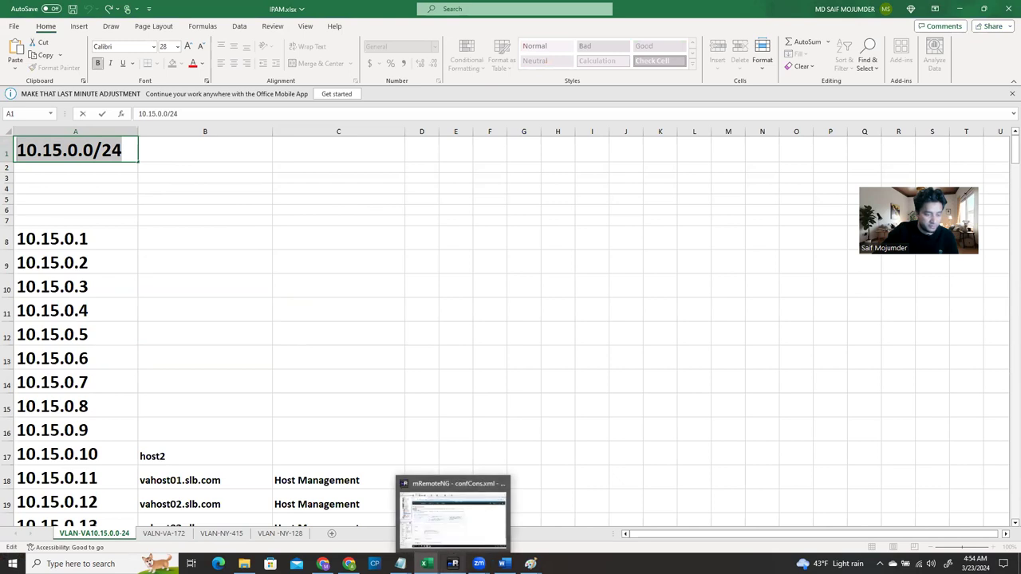
pyautogui.click(453, 519)
pyautogui.hotkey('ctrl', 'v')
pyautogui.click(242, 424)
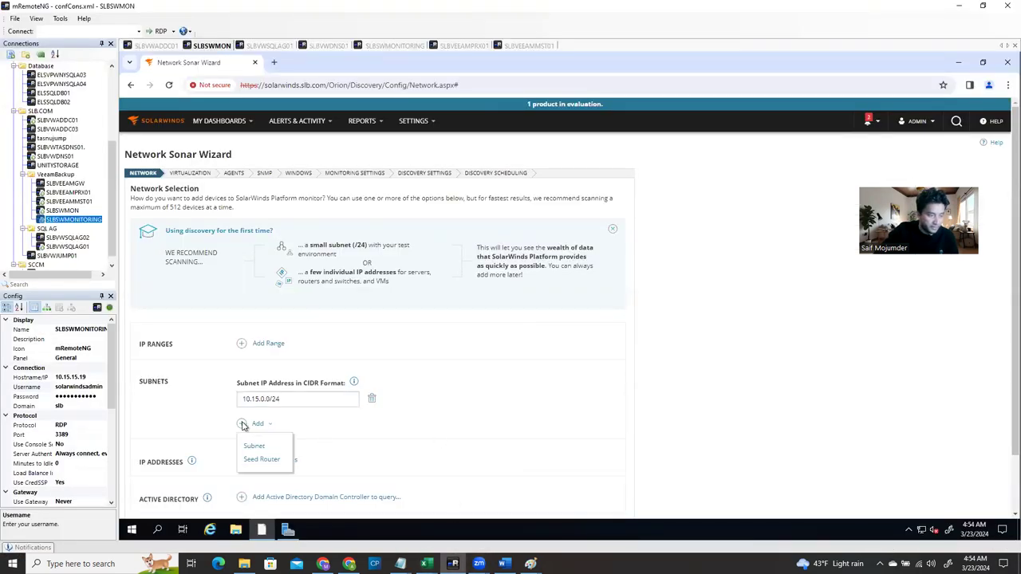
# Add a second subnet field and fill it with 172.16.10.0/24 copied from the VALN-VA-172 sheet
pyautogui.click(254, 447)
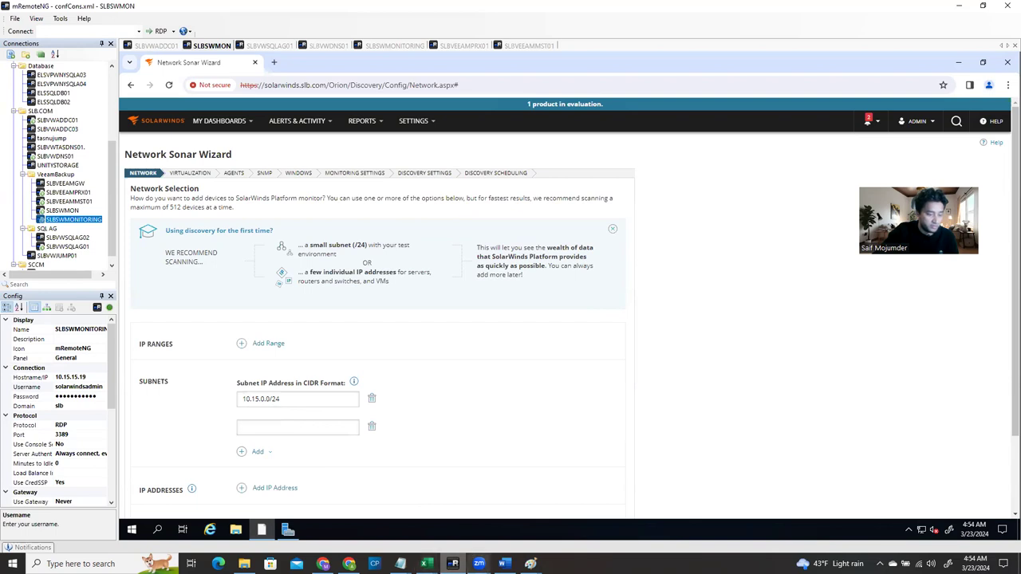
pyautogui.moveTo(504, 563)
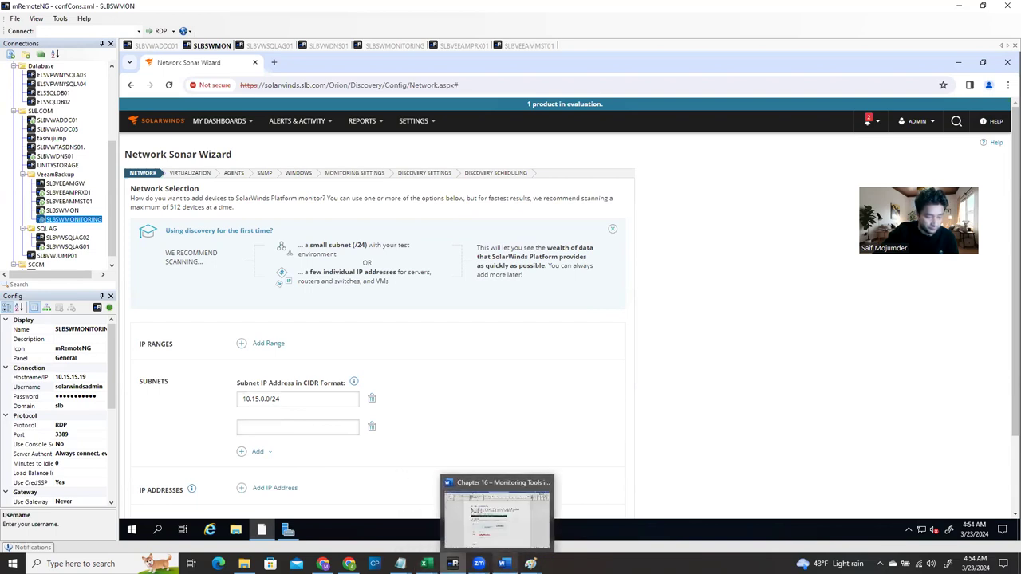
pyautogui.moveTo(426, 564)
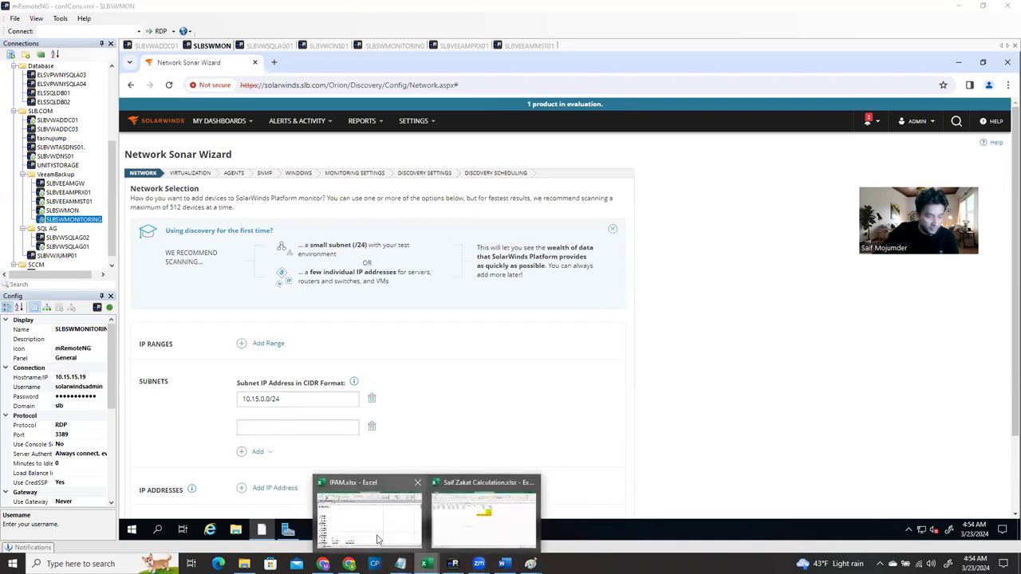
pyautogui.click(378, 540)
pyautogui.click(167, 534)
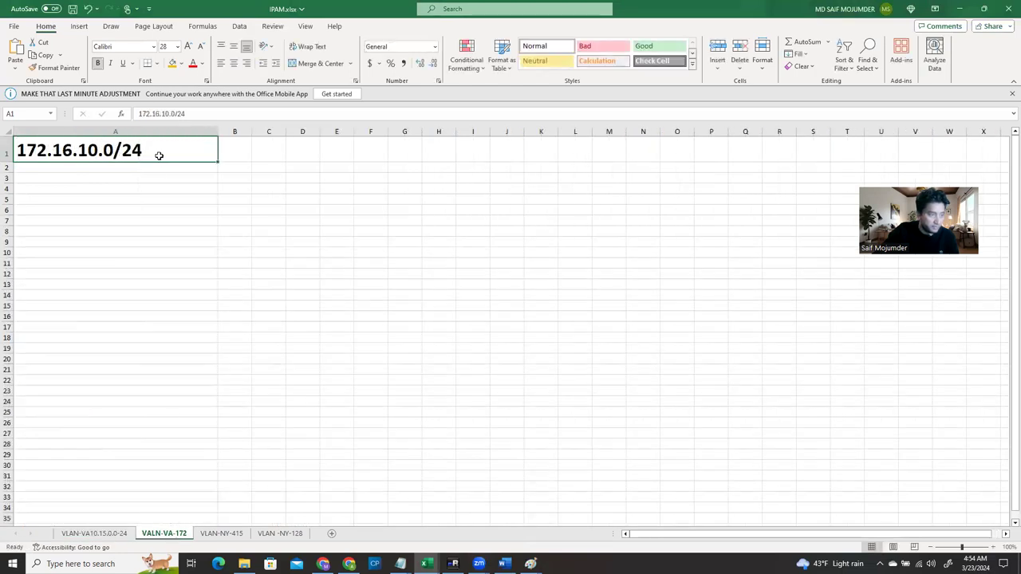
pyautogui.doubleClick(168, 150)
pyautogui.moveTo(168, 150); pyautogui.dragTo(7, 138)
pyautogui.hotkey('ctrl', 'v')
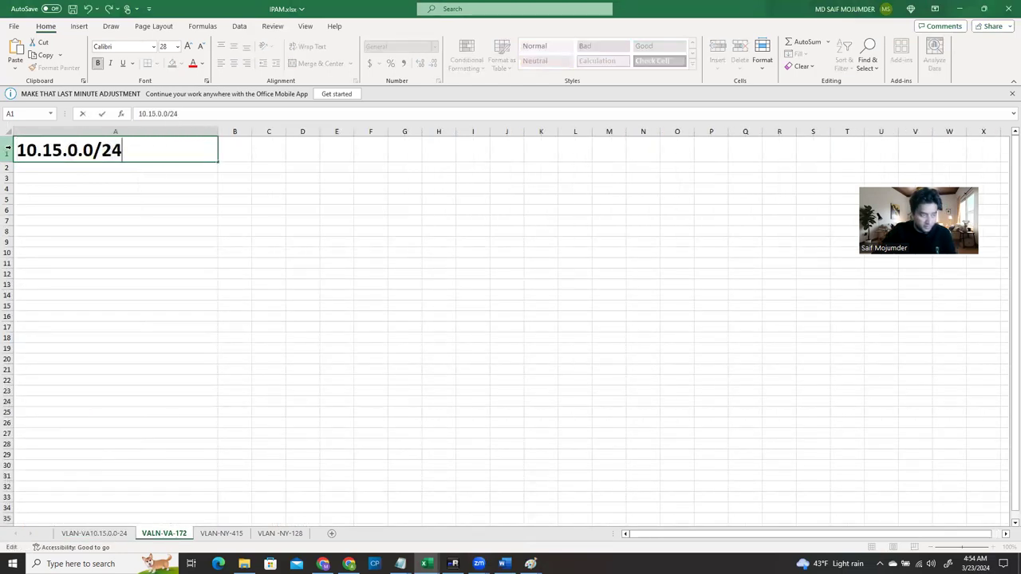
pyautogui.hotkey('ctrl', 'z')
pyautogui.hotkey('ctrl', 'c')
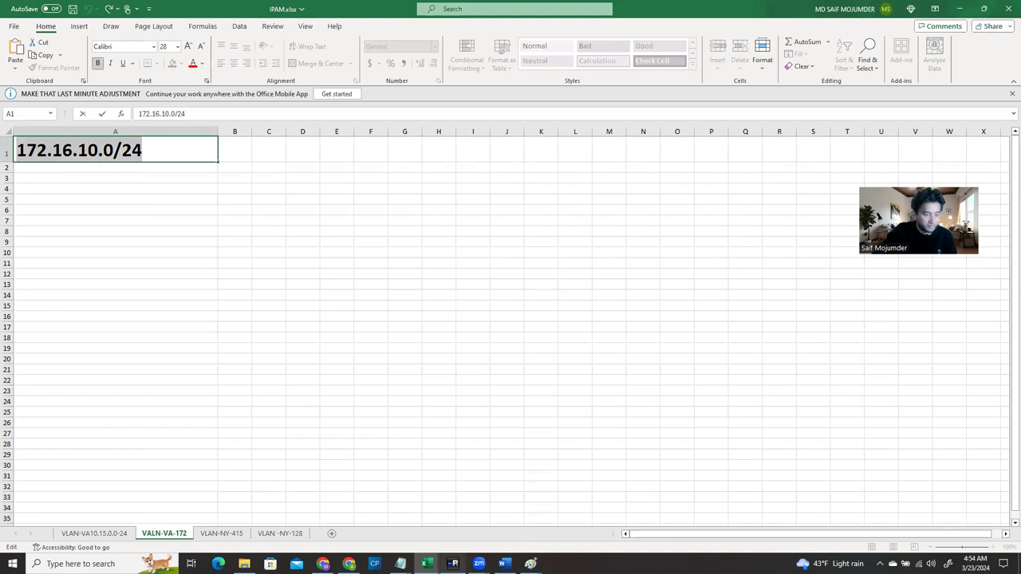
pyautogui.click(453, 564)
pyautogui.click(292, 427)
pyautogui.hotkey('ctrl', 'v')
# Add a third subnet field and fill it with 10.15.15.0/24 from the VLAN-NY-415 sheet
pyautogui.click(248, 453)
pyautogui.click(253, 475)
pyautogui.moveTo(427, 564)
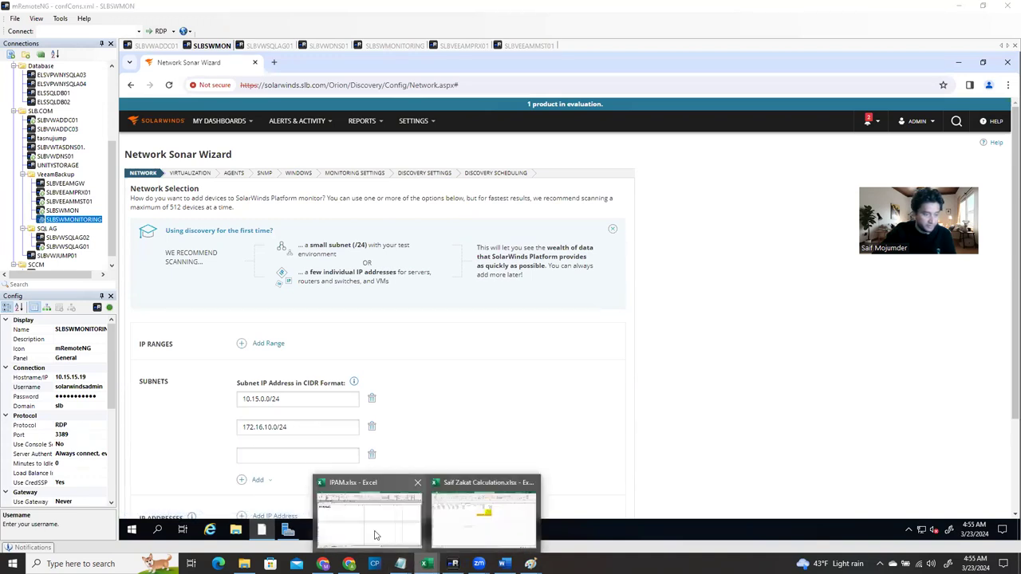
pyautogui.click(381, 523)
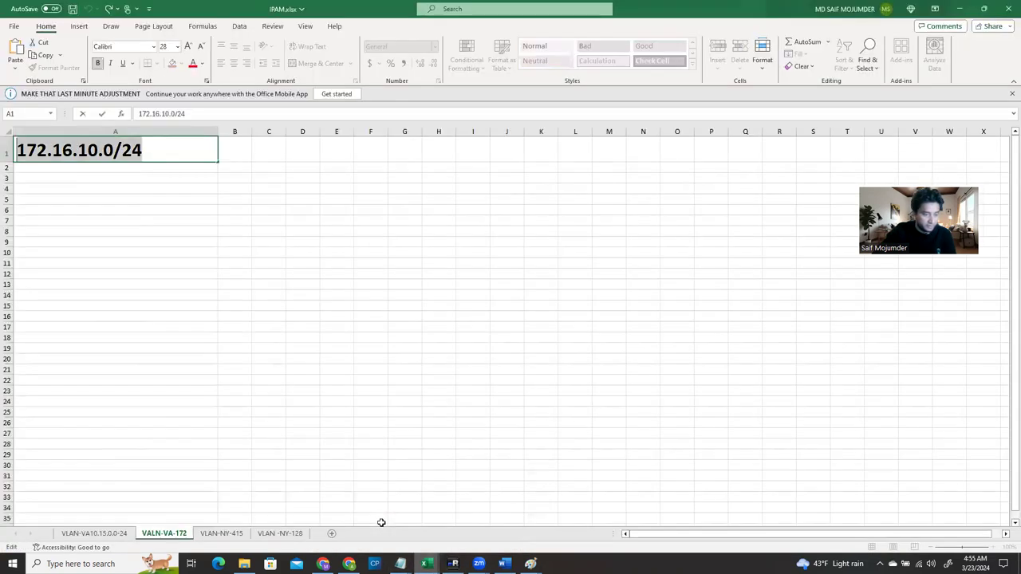
pyautogui.click(221, 533)
pyautogui.scroll(4, 150, 372)
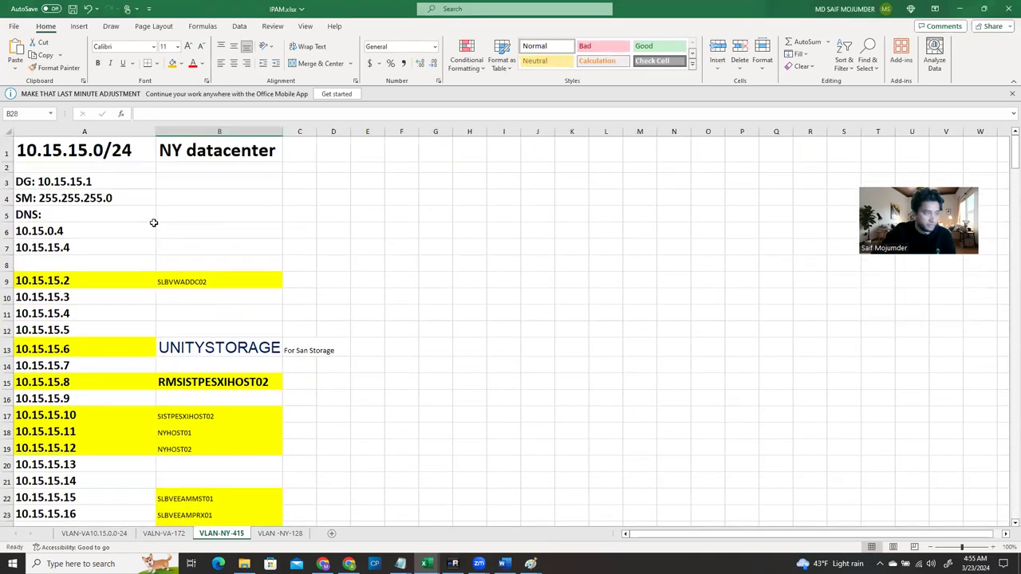
pyautogui.click(140, 152)
pyautogui.doubleClick(141, 152)
pyautogui.hotkey('shift', 'Home')
pyautogui.hotkey('ctrl', 'c')
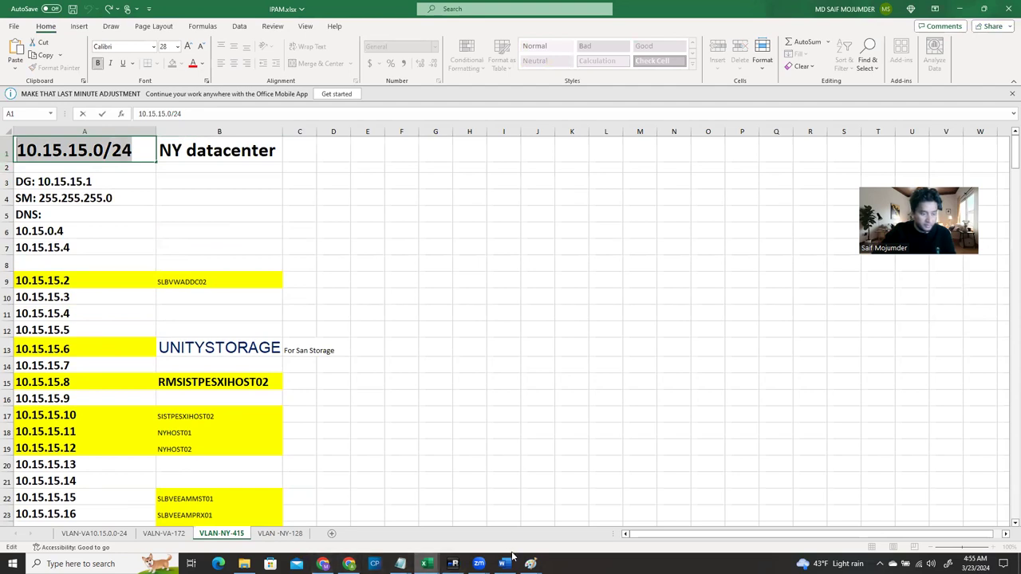
pyautogui.moveTo(453, 563)
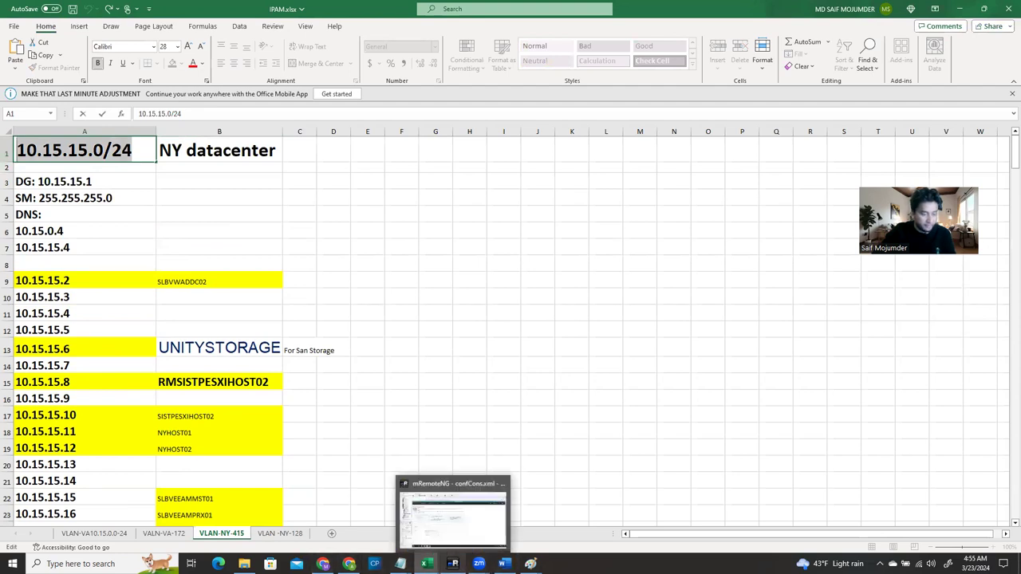
pyautogui.click(452, 511)
pyautogui.click(302, 450)
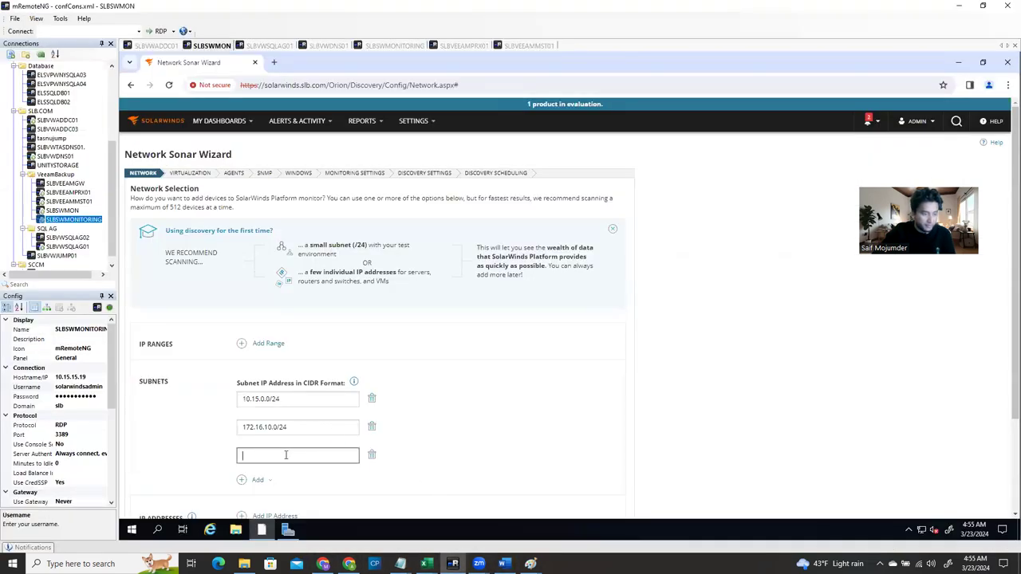
pyautogui.hotkey('ctrl', 'v')
# Add an empty fourth subnet field and bring the IPAM workbook back in front
pyautogui.click(258, 479)
pyautogui.click(255, 503)
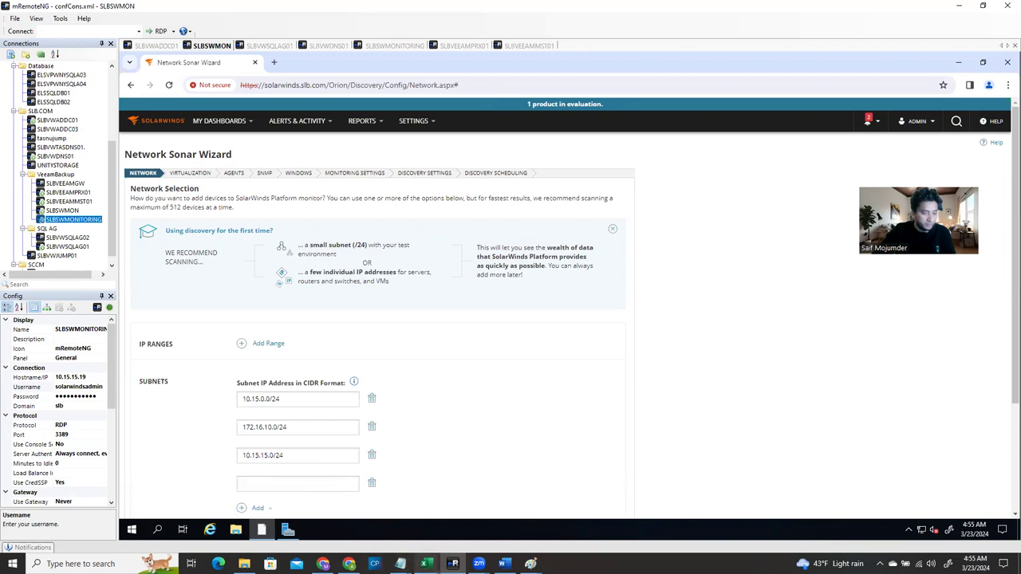
pyautogui.moveTo(427, 564)
pyautogui.click(365, 517)
# Copy 128.231.40.0/24 from cell A1 of the VLAN -NY-128 sheet, then switch back to mRemoteNG
pyautogui.scroll(-4, 286, 435)
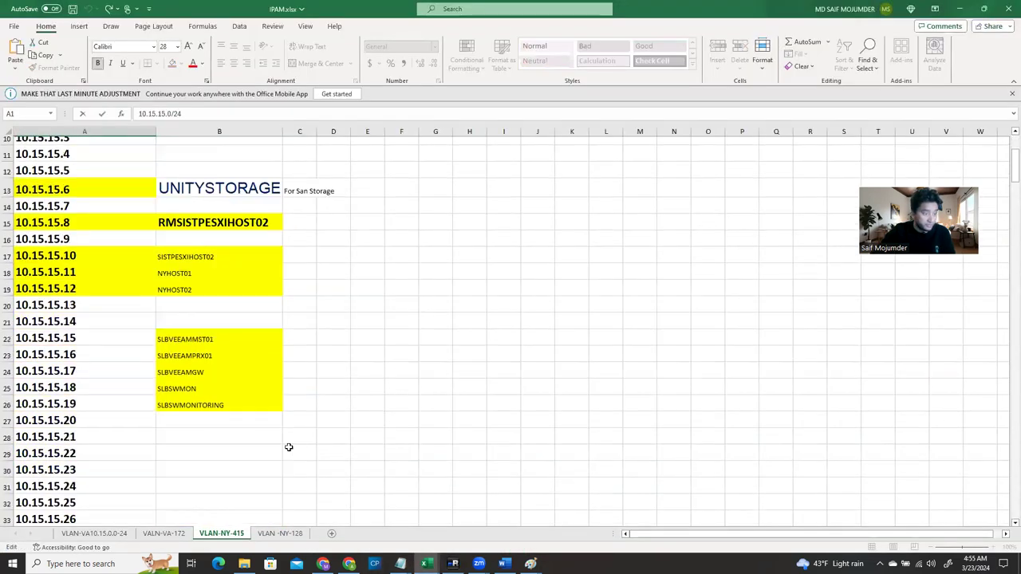
pyautogui.click(288, 536)
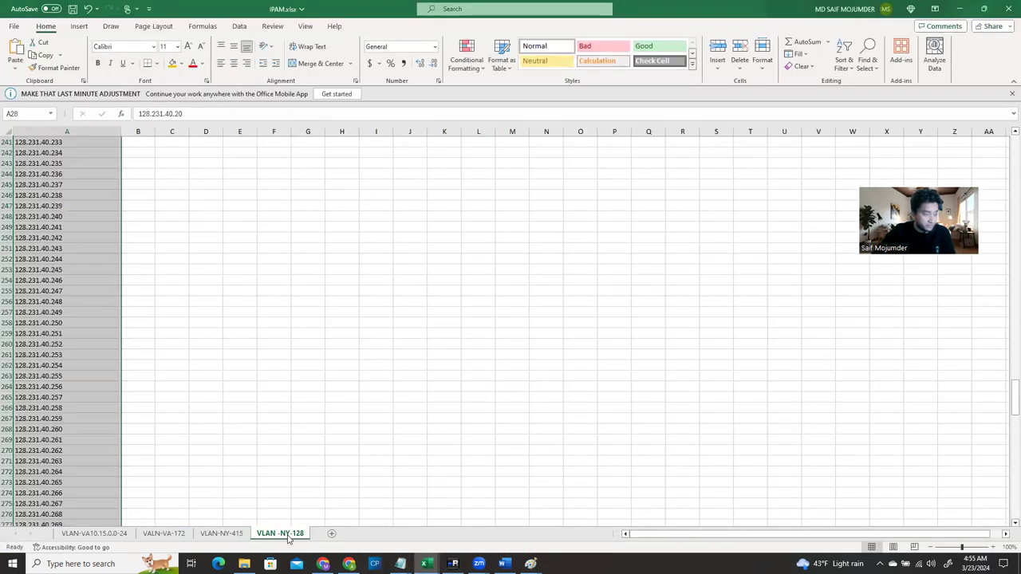
pyautogui.scroll(20, 91, 249)
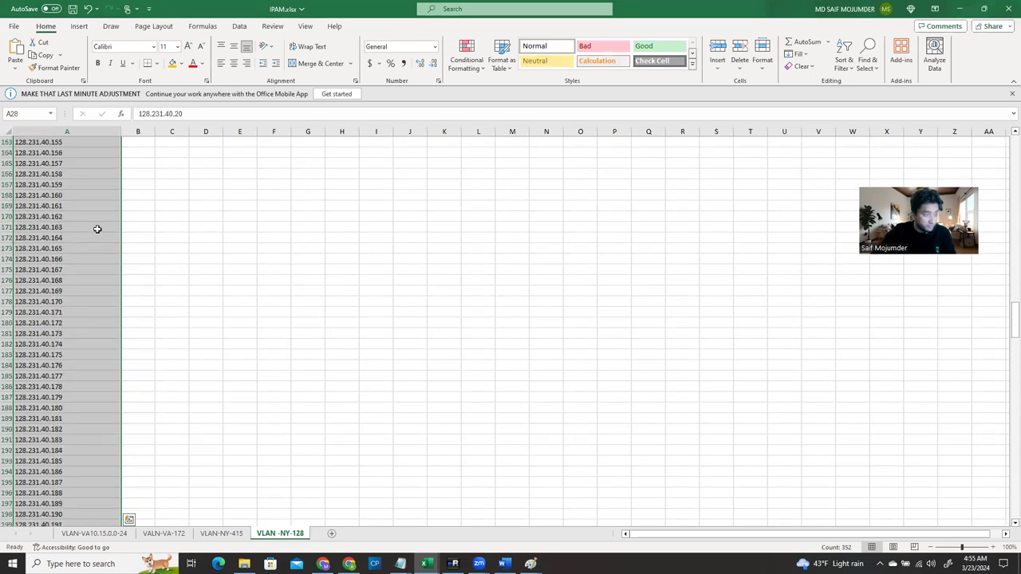
pyautogui.scroll(20, 96, 197)
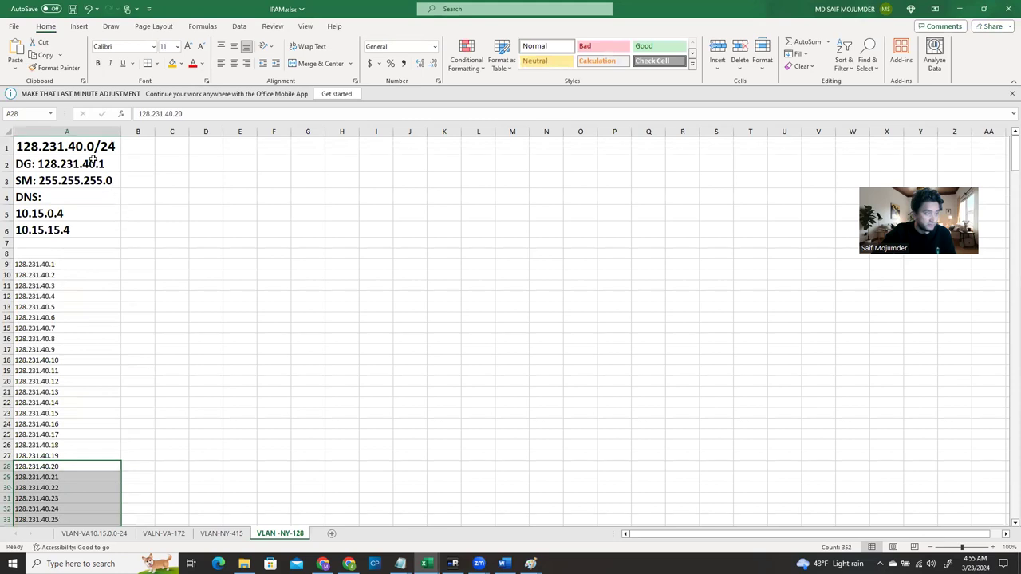
pyautogui.doubleClick(83, 148)
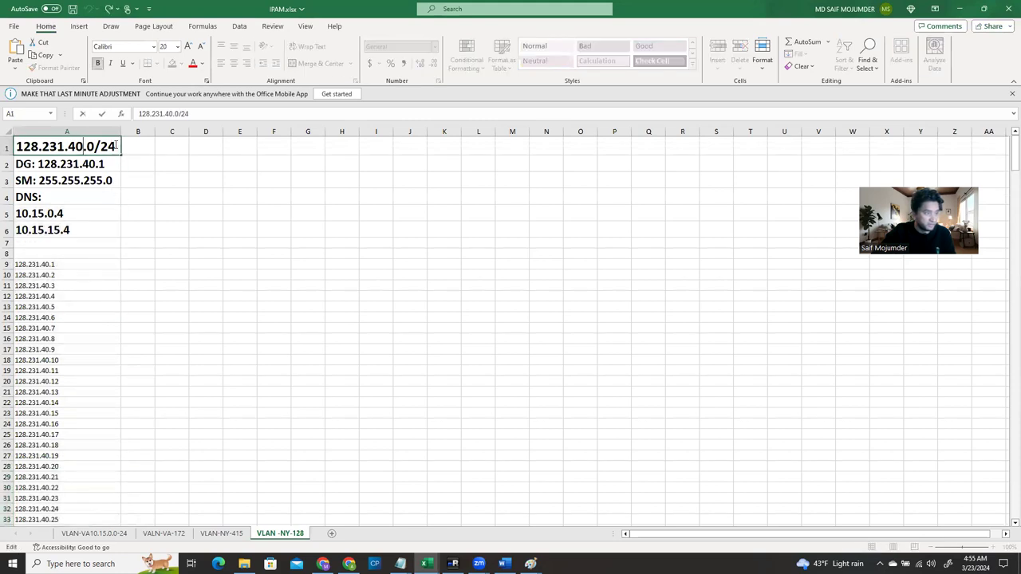
pyautogui.moveTo(118, 146); pyautogui.dragTo(14, 147)
pyautogui.hotkey('ctrl', 'c')
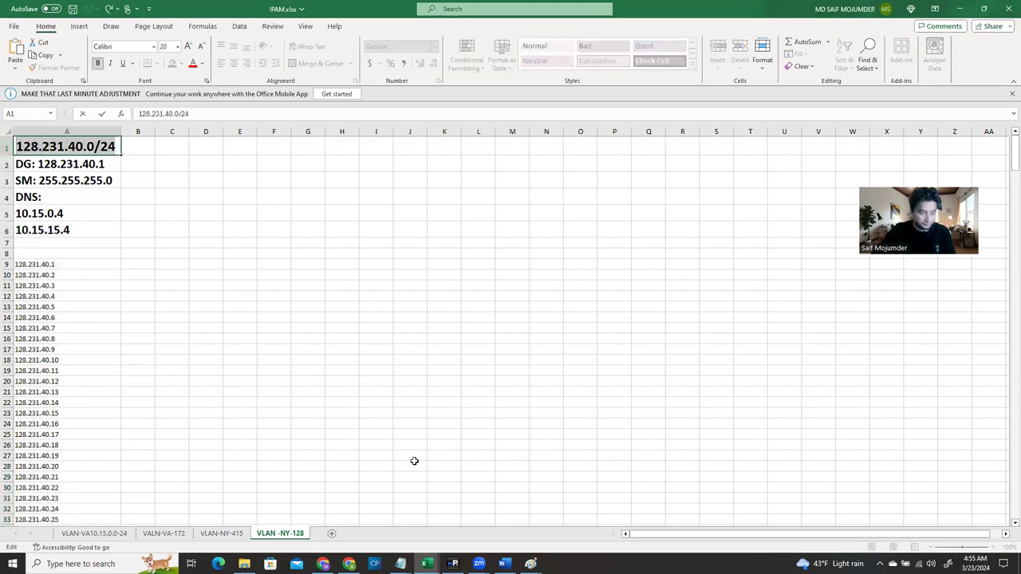
pyautogui.hotkey('alt', 'Tab')
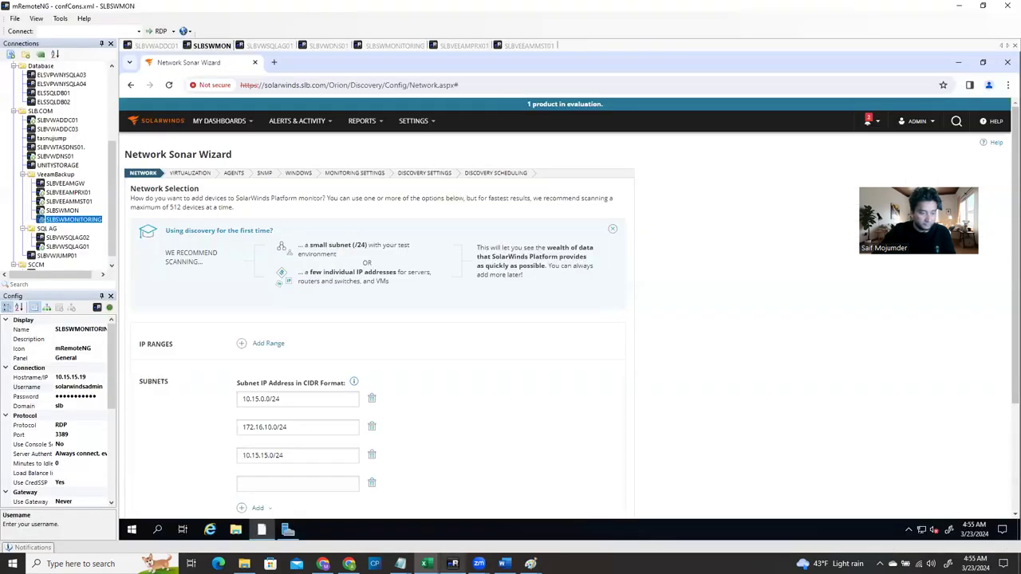
# Paste 128.231.40.0/24 into the fourth subnet field and scroll down toward the Next button
pyautogui.click(283, 483)
pyautogui.hotkey('ctrl', 'v')
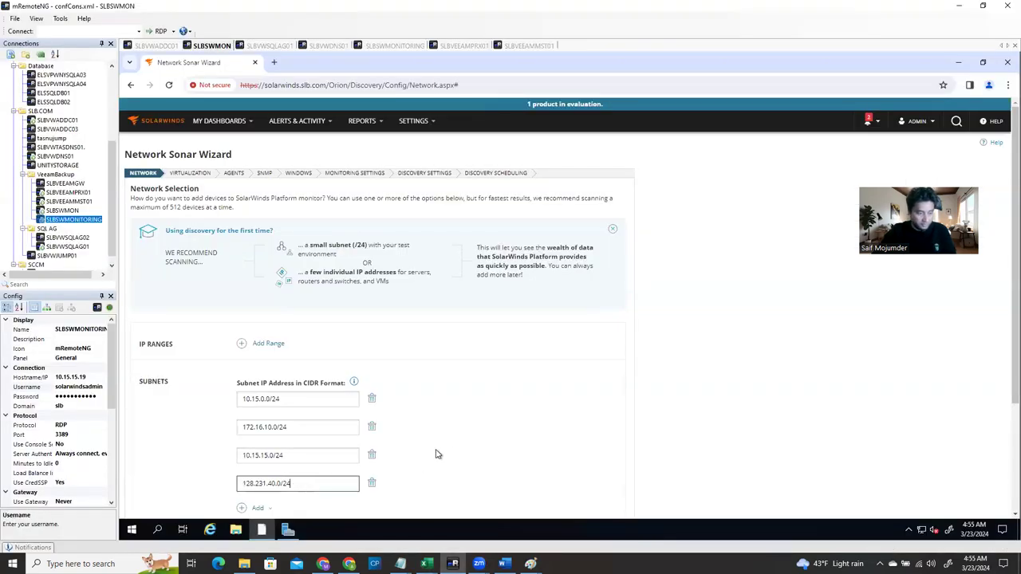
pyautogui.scroll(-2, 443, 451)
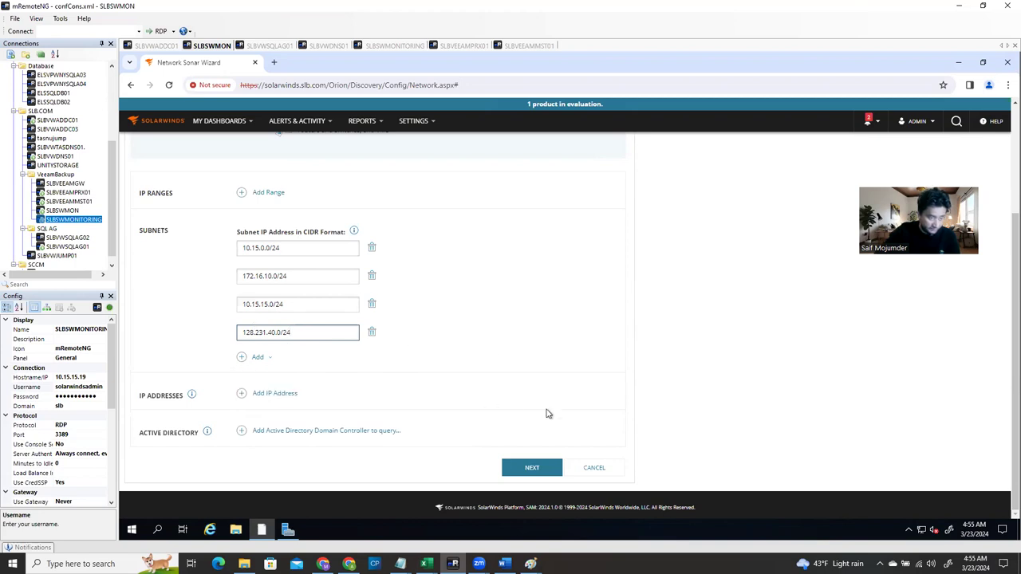
pyautogui.click(539, 474)
pyautogui.moveTo(539, 475)
pyautogui.mouseDown()
pyautogui.moveTo(454, 294)
pyautogui.moveTo(547, 493)
pyautogui.moveTo(550, 477)
pyautogui.mouseUp()
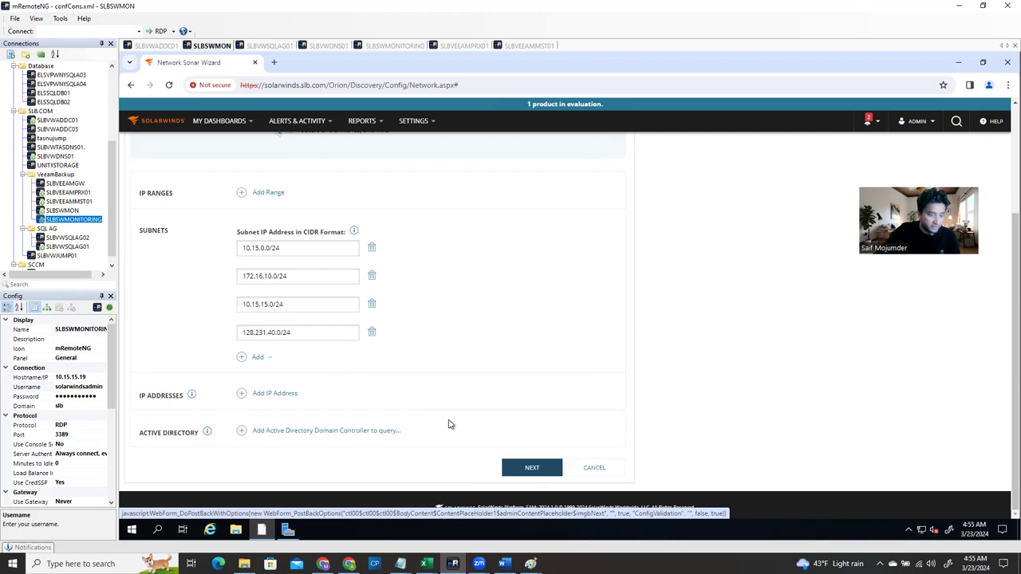
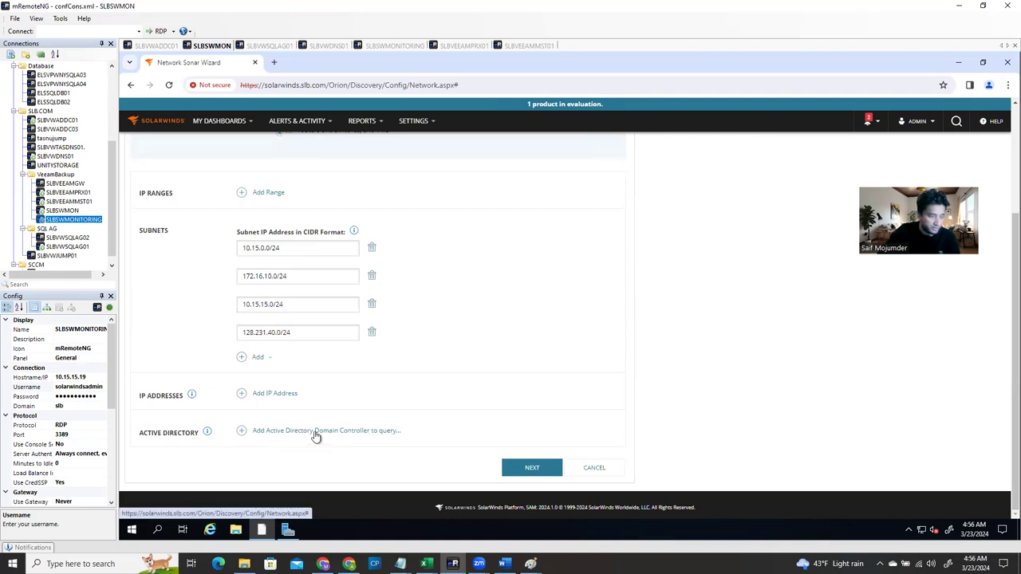
# Start a new Active Directory DC entry with domain controller SLBVWADDC01.slb.com
pyautogui.click(242, 433)
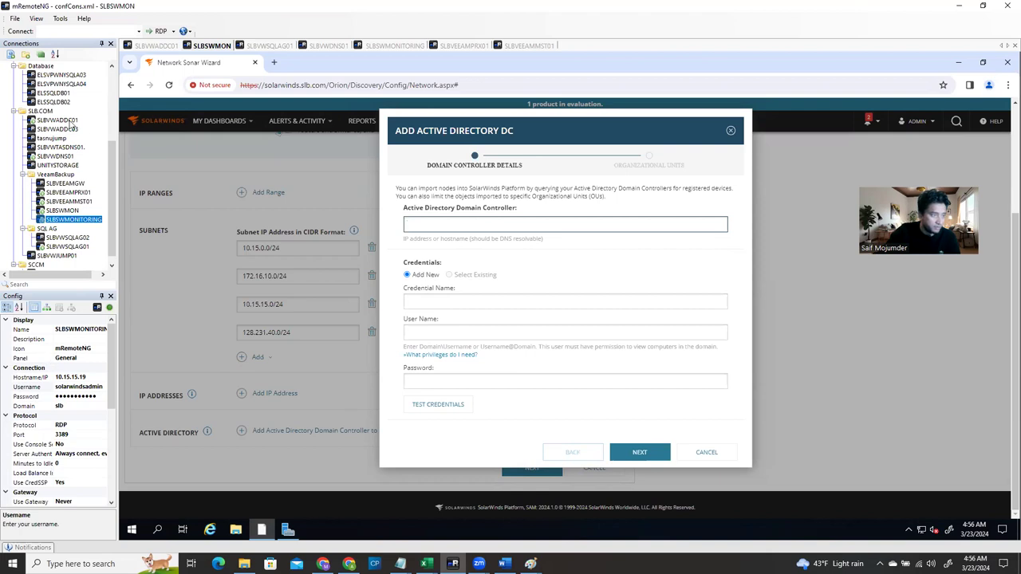
pyautogui.click(70, 121)
pyautogui.click(77, 330)
pyautogui.hotkey('ctrl', 'c')
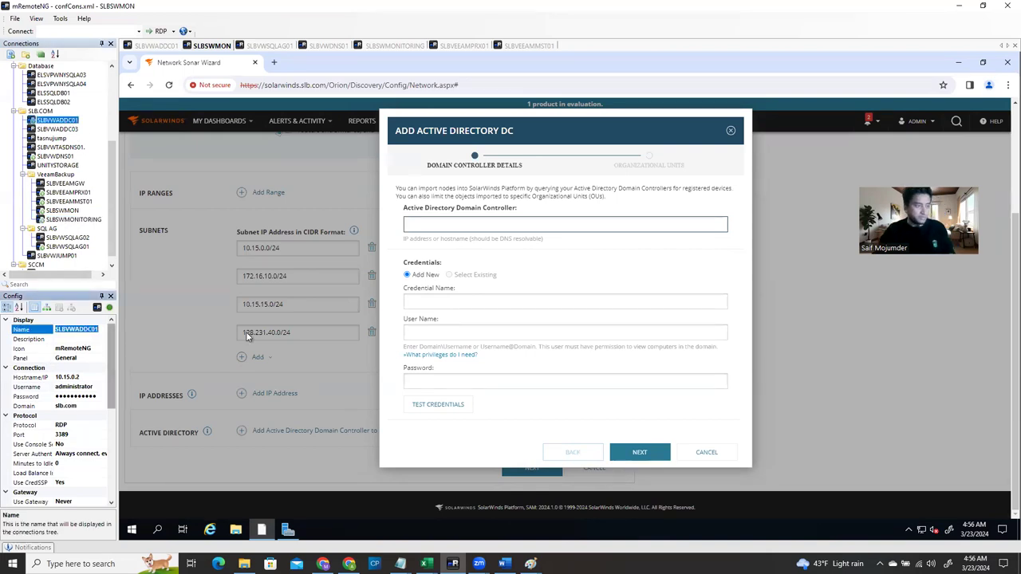
pyautogui.click(487, 225)
pyautogui.hotkey('ctrl', 'v')
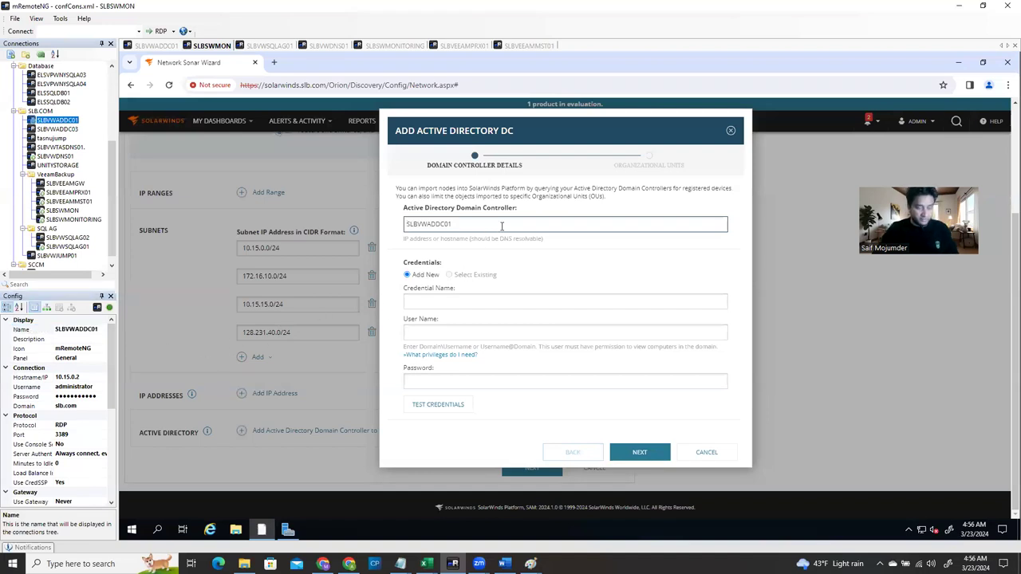
pyautogui.write('.slb.com')
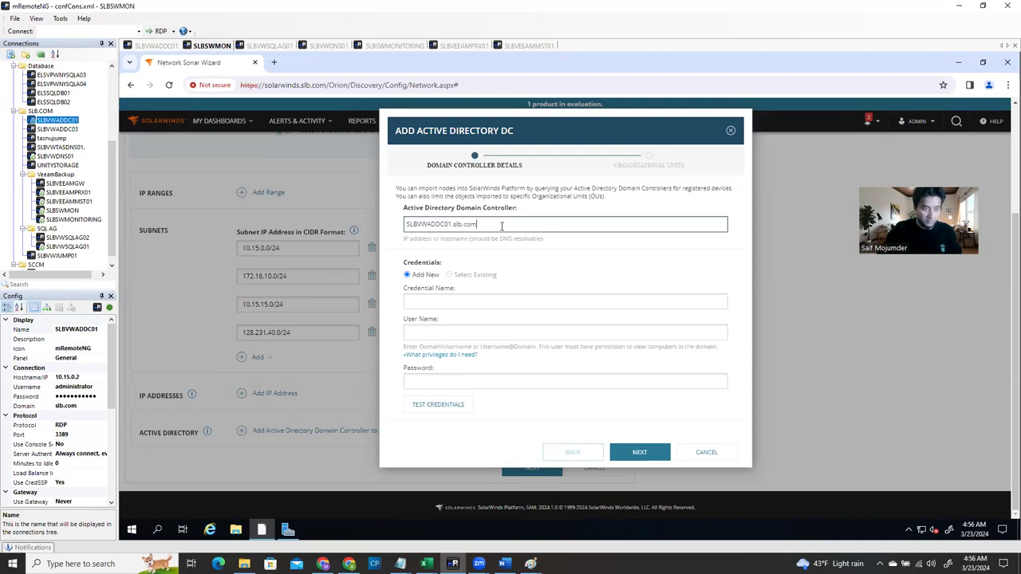
# Enter the domain administrator account as the credential name and copy it
pyautogui.click(460, 300)
pyautogui.click(460, 300)
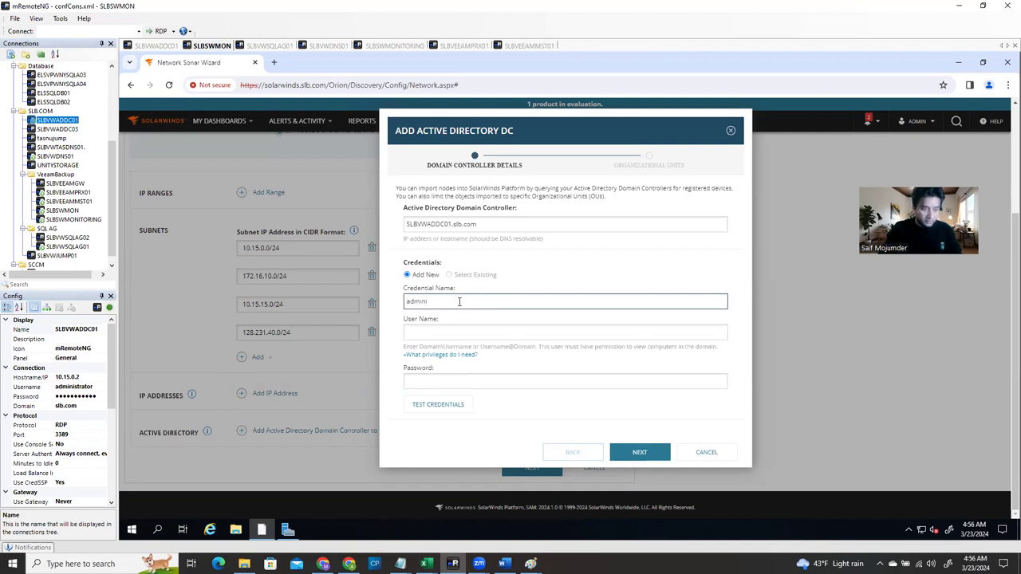
pyautogui.press('BackSpace')
pyautogui.press('BackSpace')
pyautogui.press('BackSpace')
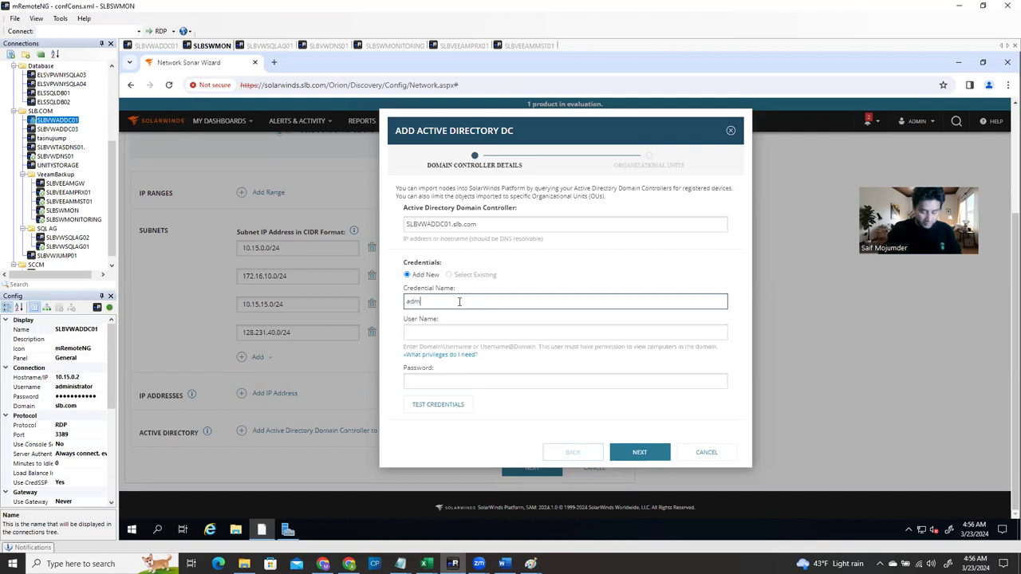
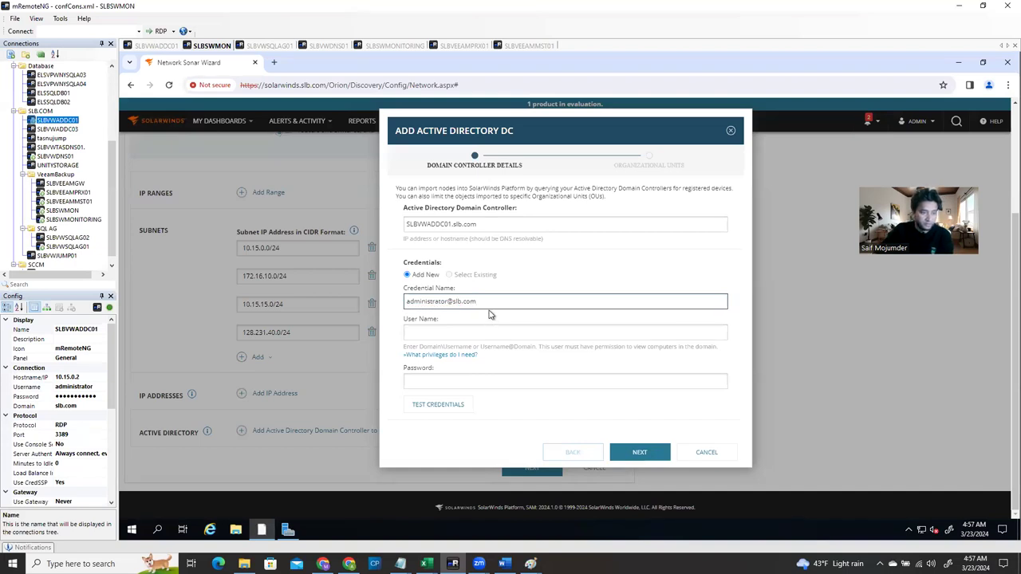
pyautogui.moveTo(456, 304); pyautogui.dragTo(371, 306)
pyautogui.hotkey('ctrl', 'c')
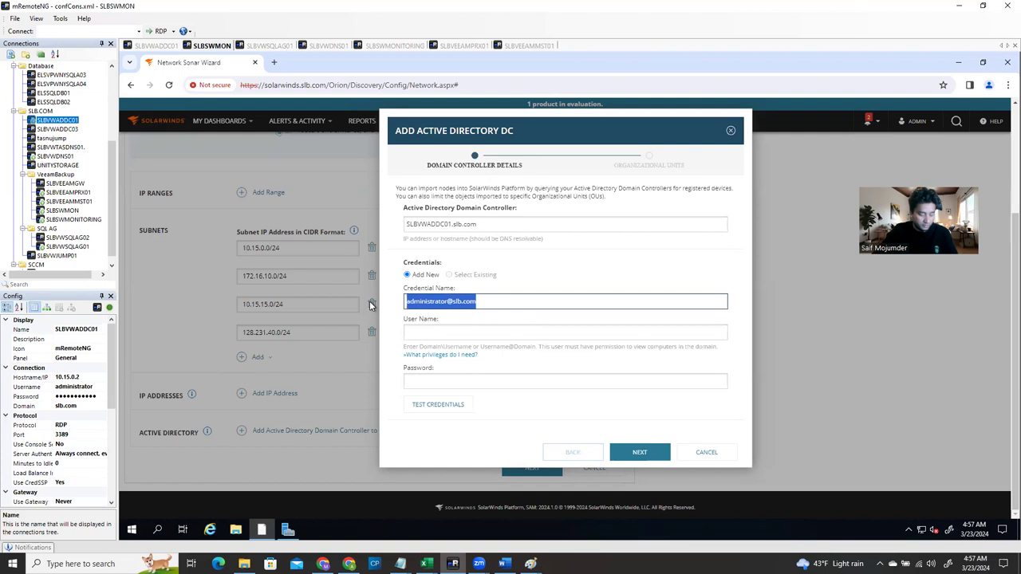
pyautogui.click(438, 332)
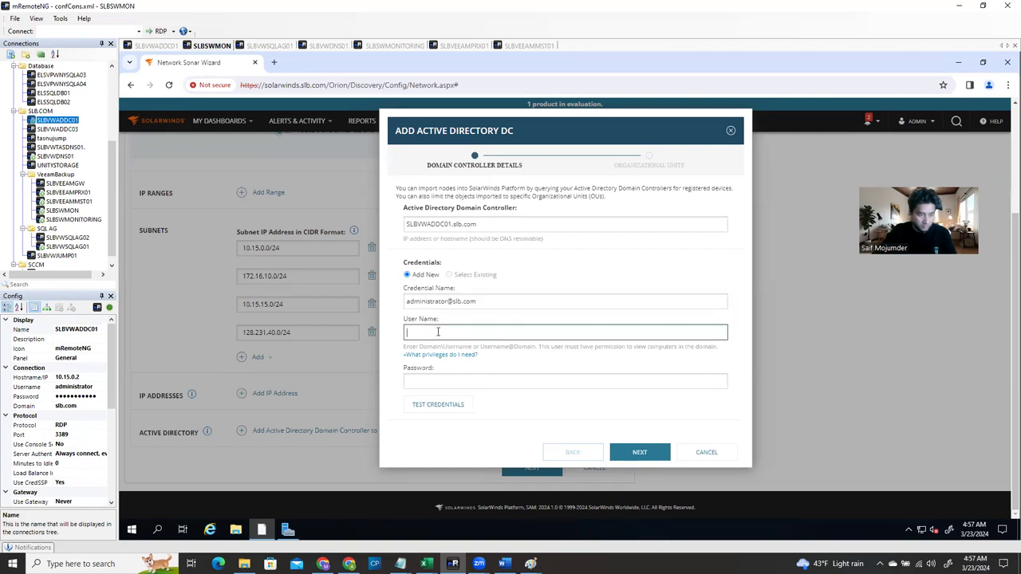
# Paste the administrator account as user name and rename the credential to Administrator
pyautogui.hotkey('ctrl', 'v')
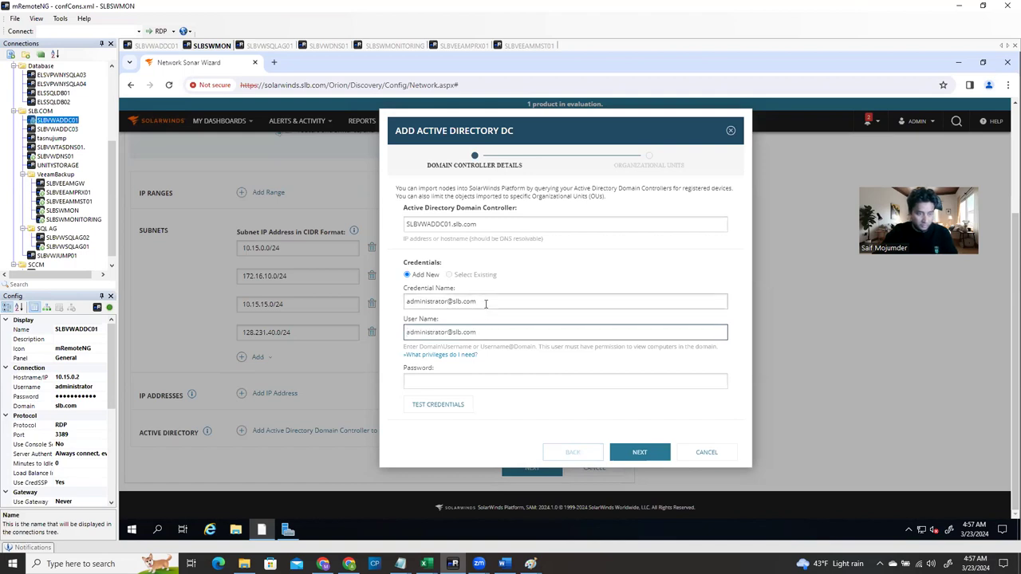
pyautogui.moveTo(485, 304); pyautogui.dragTo(401, 307)
pyautogui.write('Ad')
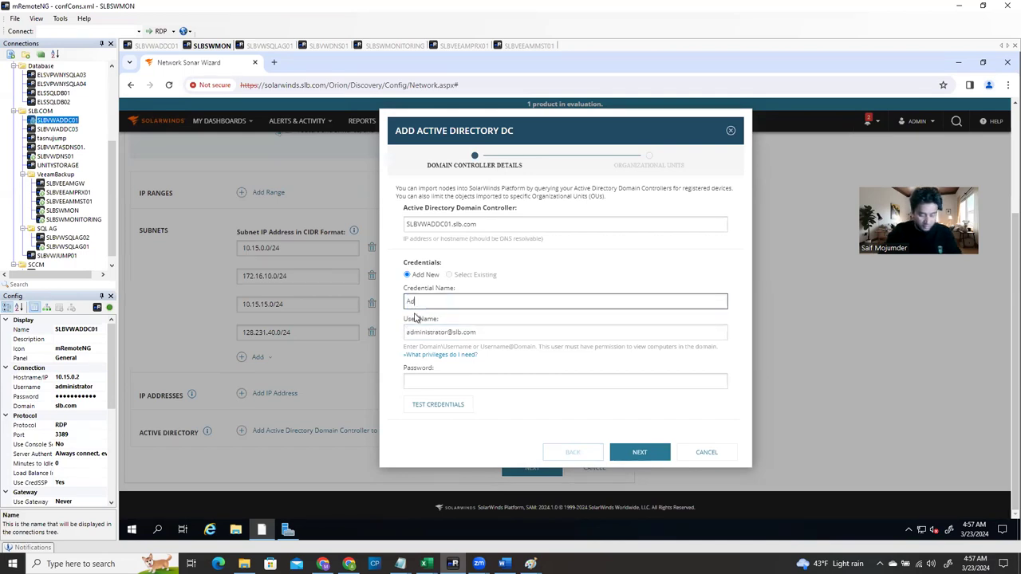
pyautogui.write('ministrator')
pyautogui.click(435, 385)
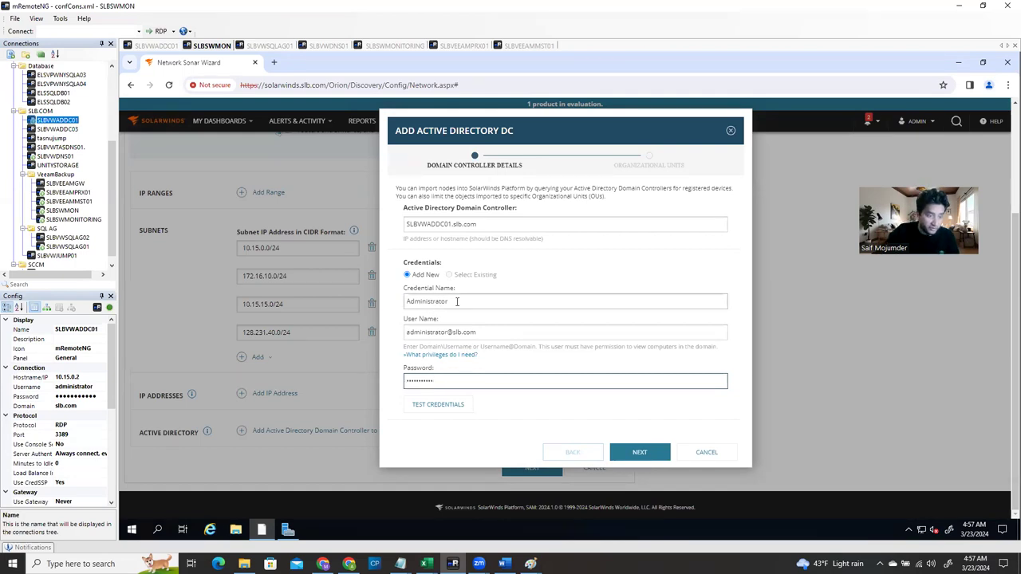
pyautogui.moveTo(457, 302); pyautogui.dragTo(394, 306)
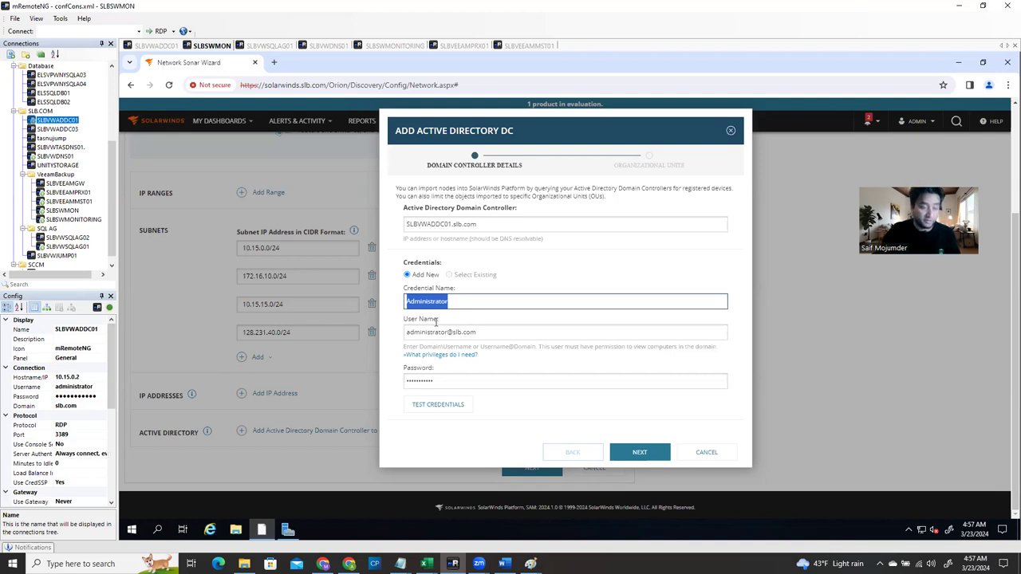
pyautogui.click(473, 303)
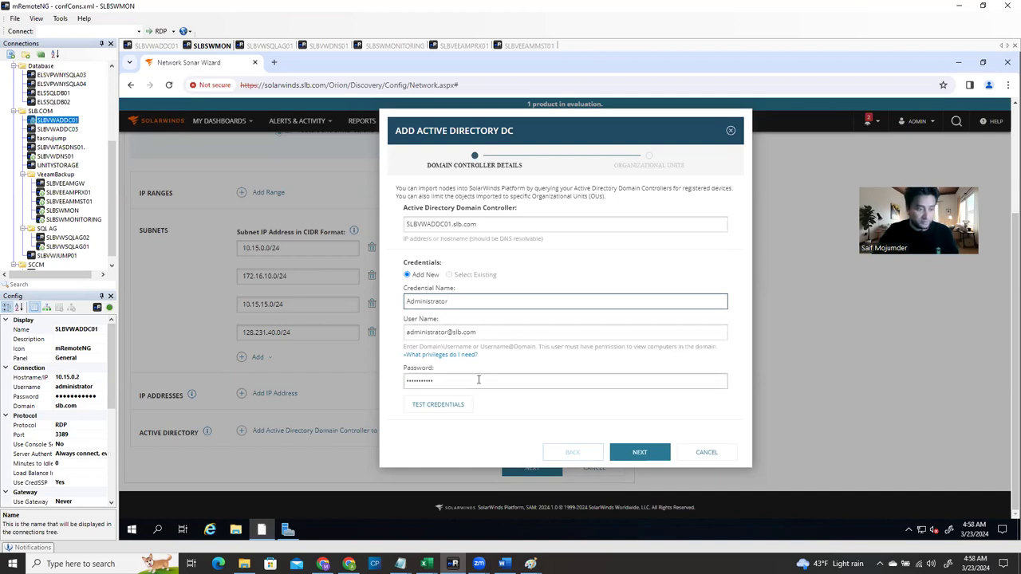
# Enter the password, test the credentials successfully, and continue to the organizational units
pyautogui.click(442, 381)
pyautogui.hotkey('ctrl', 'a')
pyautogui.write('***********')
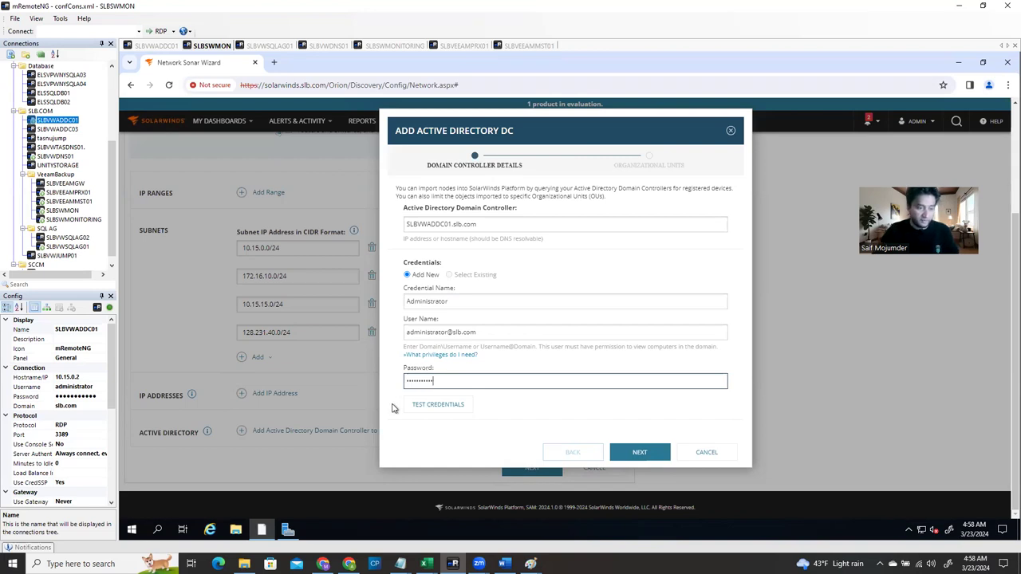
pyautogui.click(423, 406)
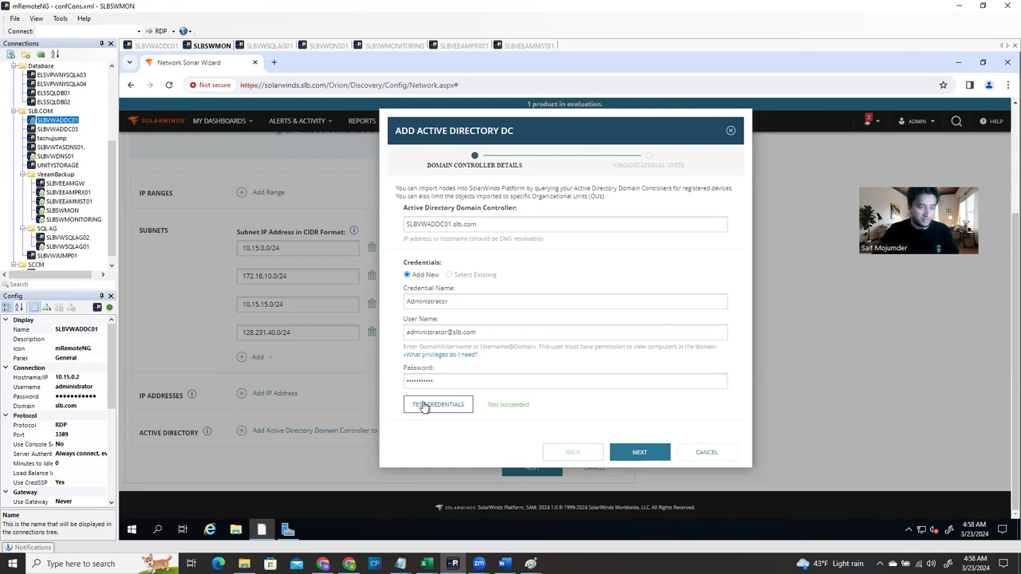
pyautogui.click(642, 453)
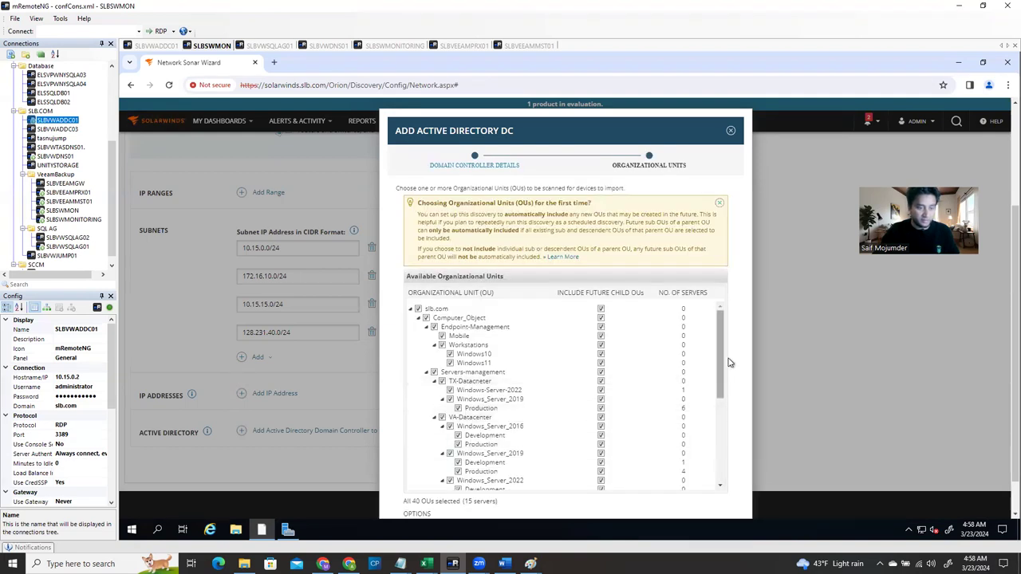
# Review the 40 selected OUs, keep servers only, and finish adding SLBVWADDC01.slb.com
pyautogui.scroll(-2, 721, 363)
pyautogui.scroll(2, 728, 343)
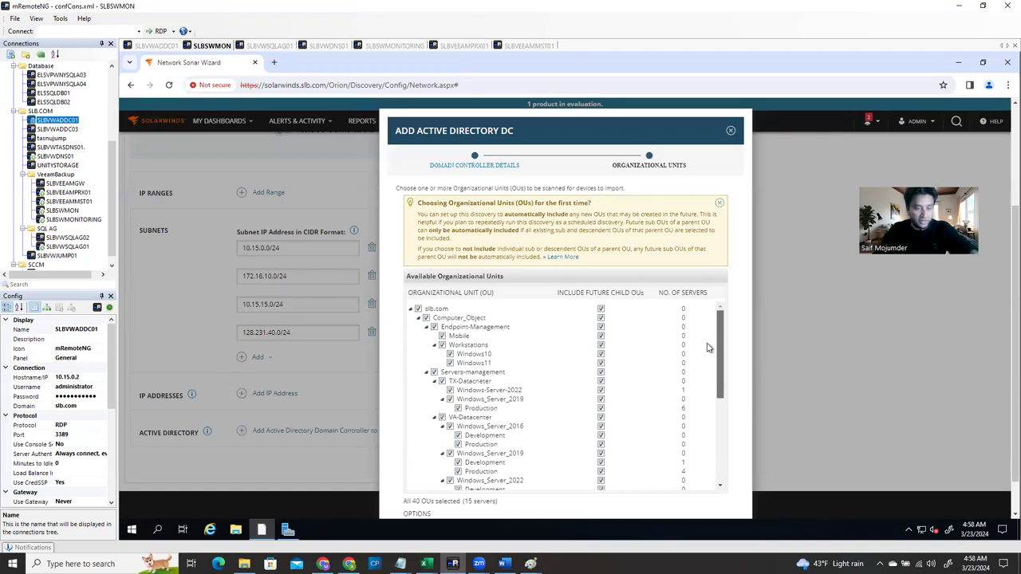
pyautogui.scroll(-5, 558, 399)
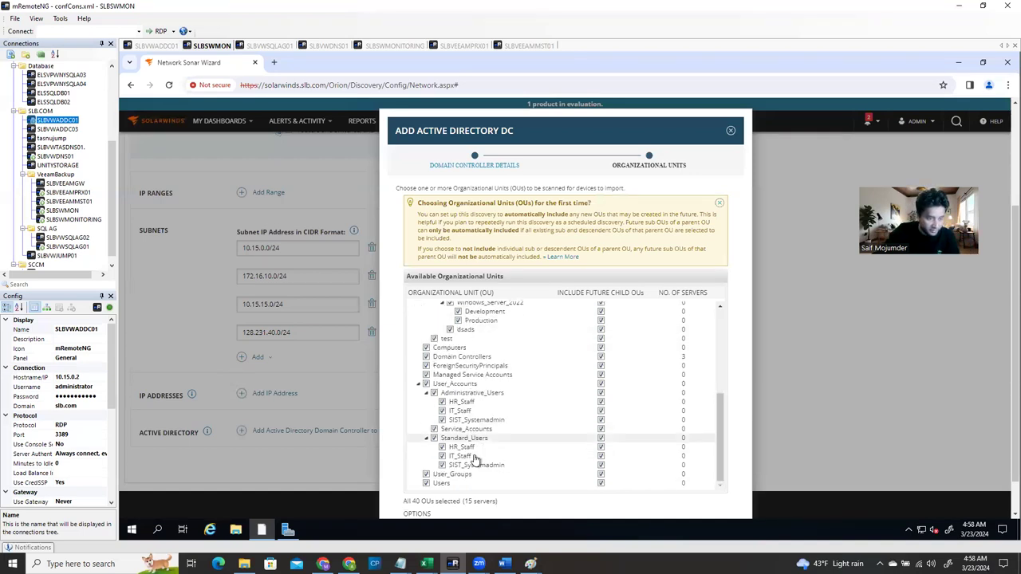
pyautogui.scroll(-1, 625, 441)
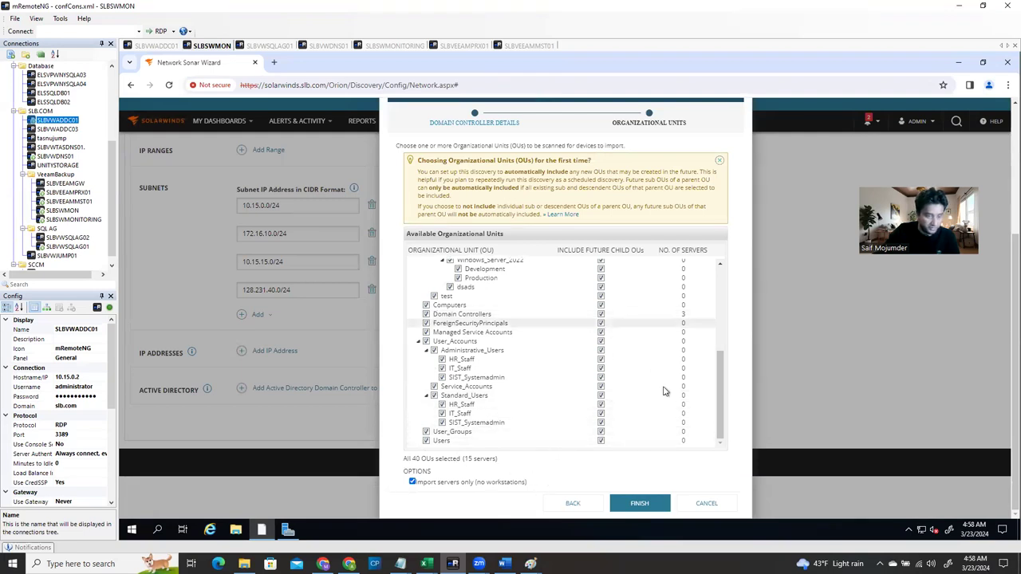
pyautogui.click(638, 509)
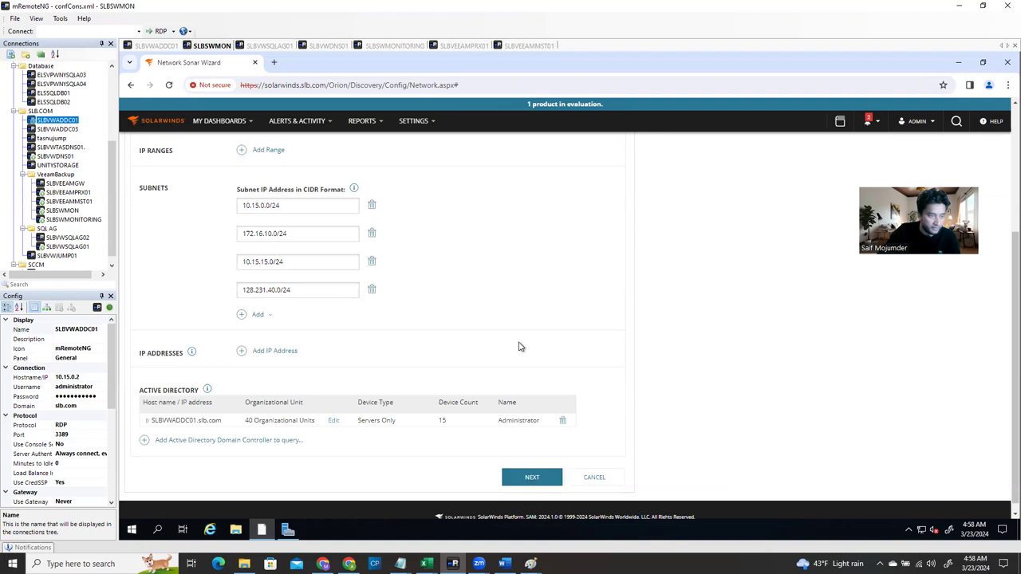
pyautogui.scroll(1, 519, 347)
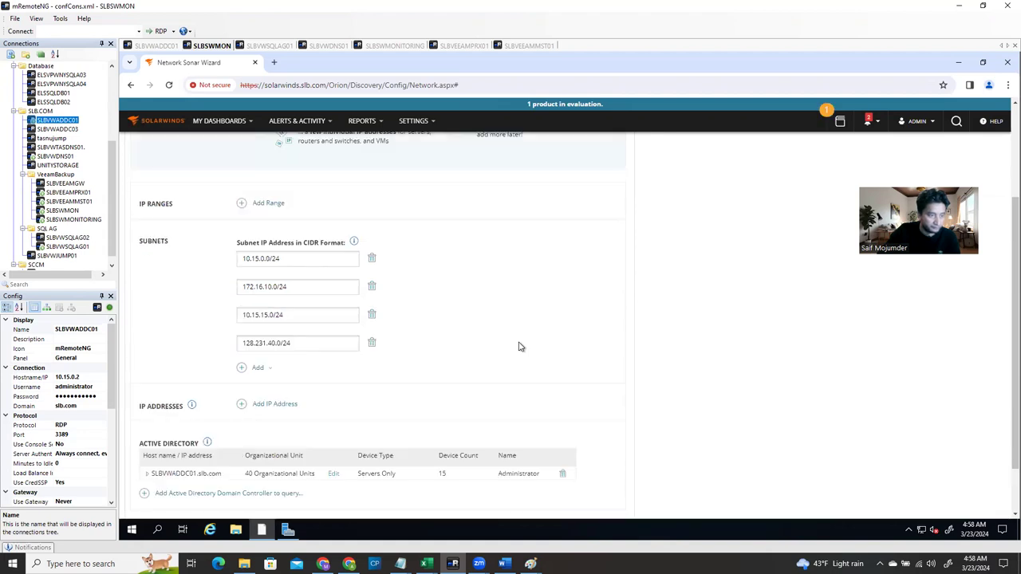
pyautogui.scroll(-1, 518, 347)
# Advance the Network Sonar Wizard to Virtualization and start adding VMware entities in a new tab
pyautogui.click(531, 468)
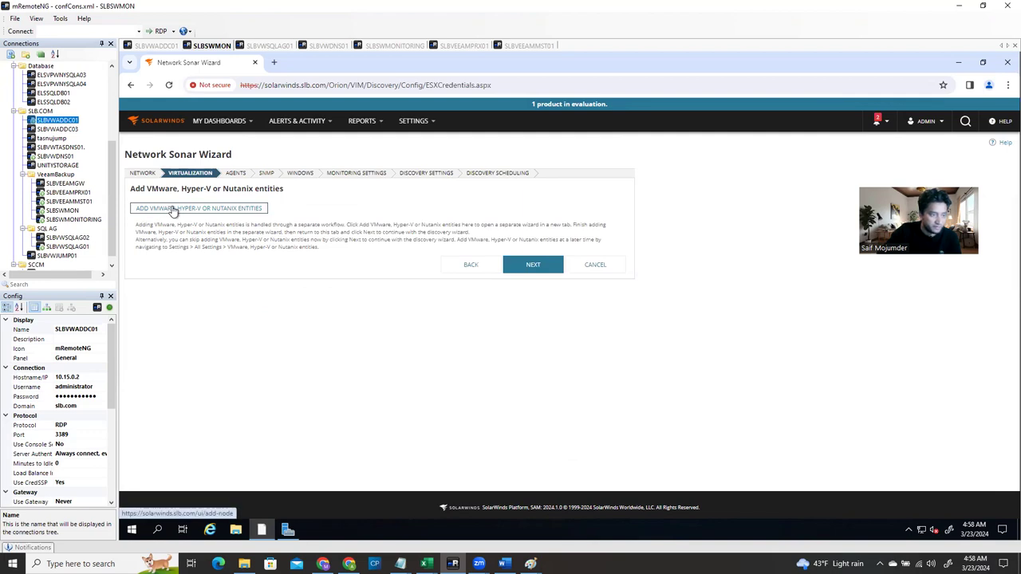
pyautogui.click(174, 210)
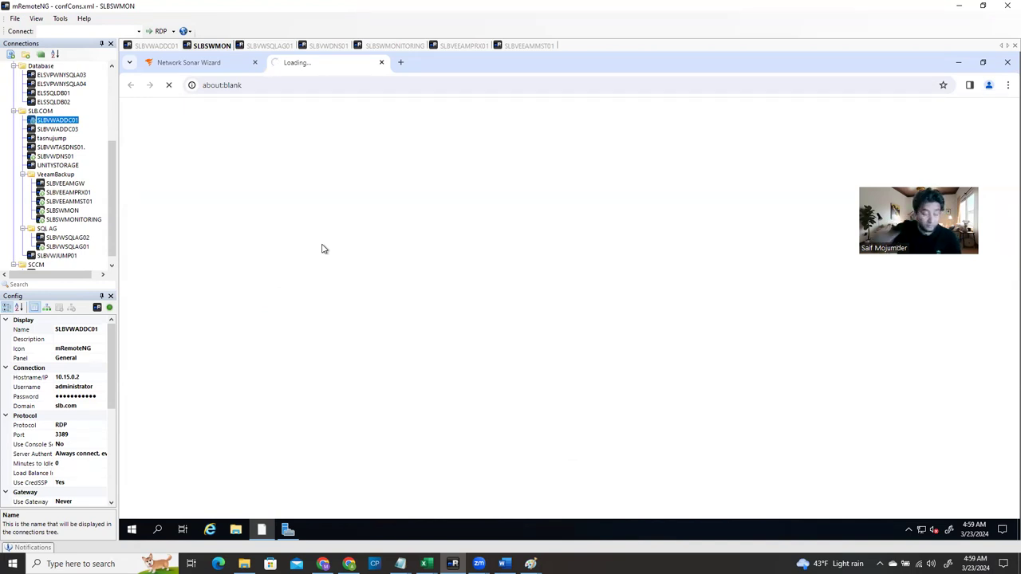
# In vSphere Administration > Users and Groups, show the Administrators group's three members
pyautogui.click(158, 46)
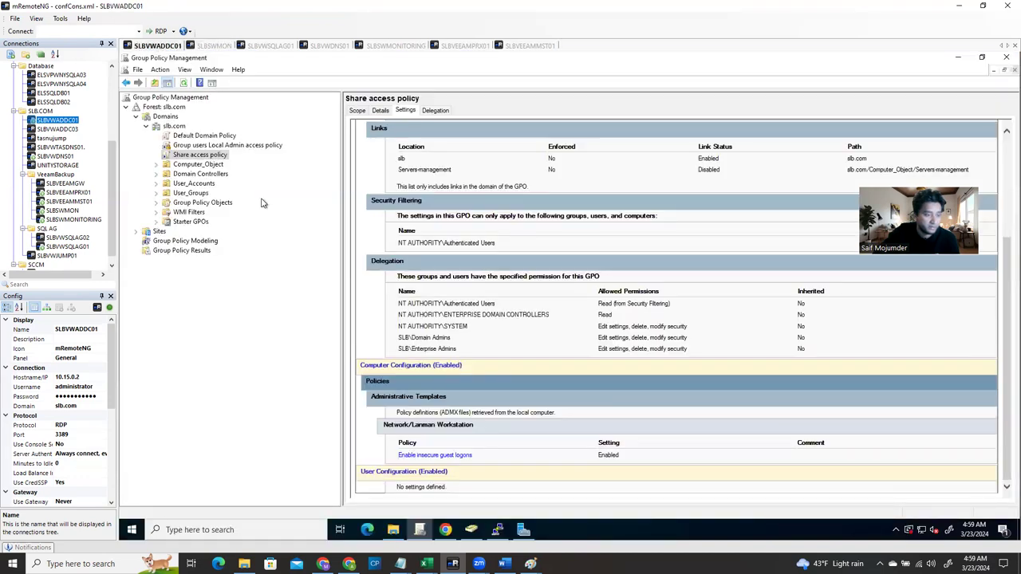
pyautogui.click(445, 529)
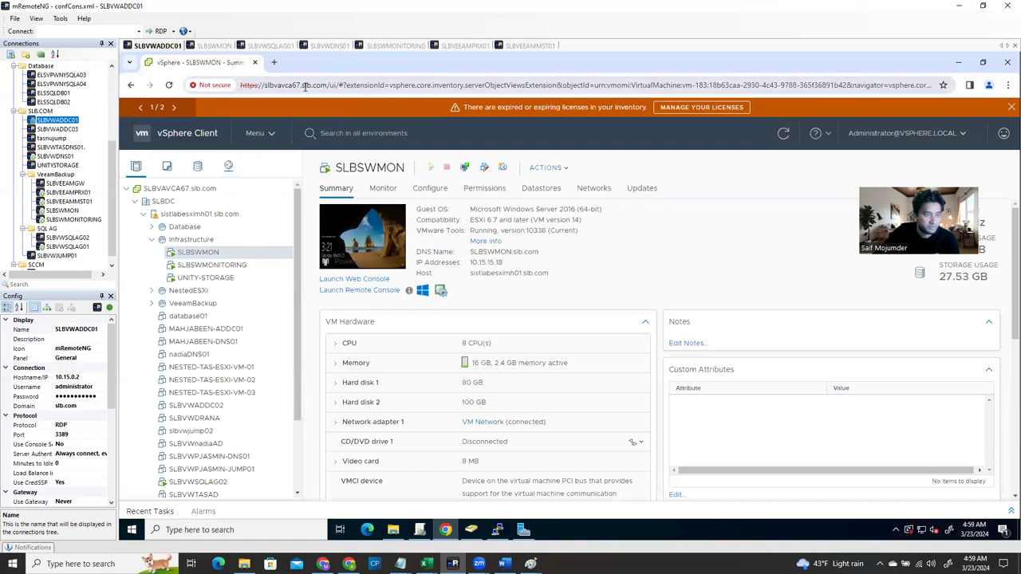
pyautogui.moveTo(326, 86); pyautogui.dragTo(264, 88)
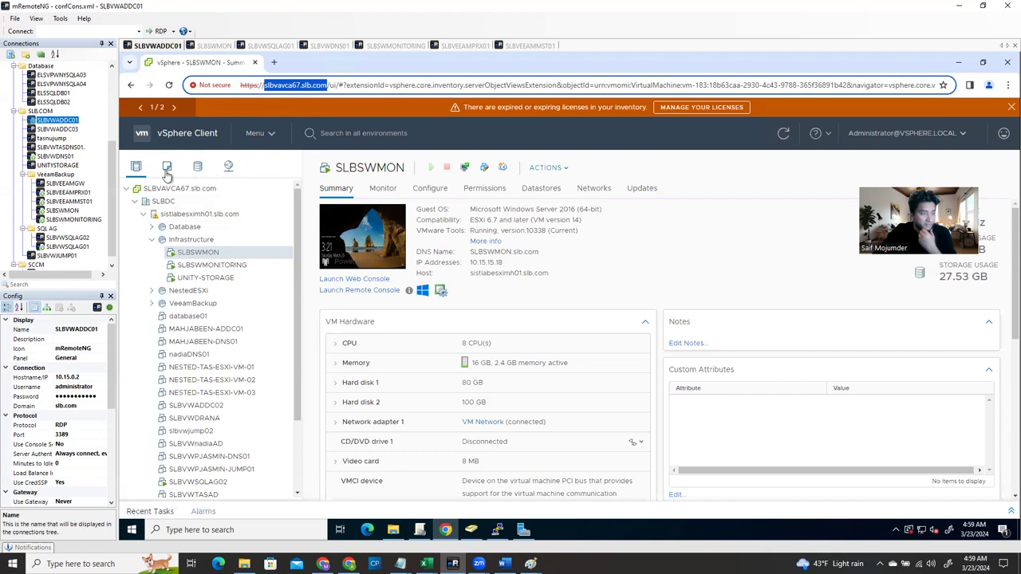
pyautogui.click(257, 134)
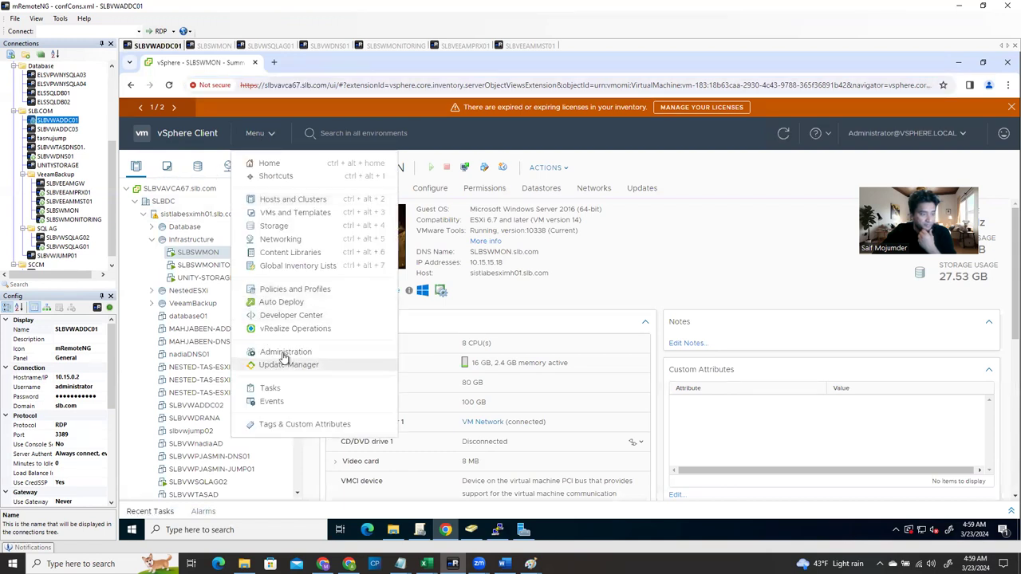
pyautogui.click(323, 347)
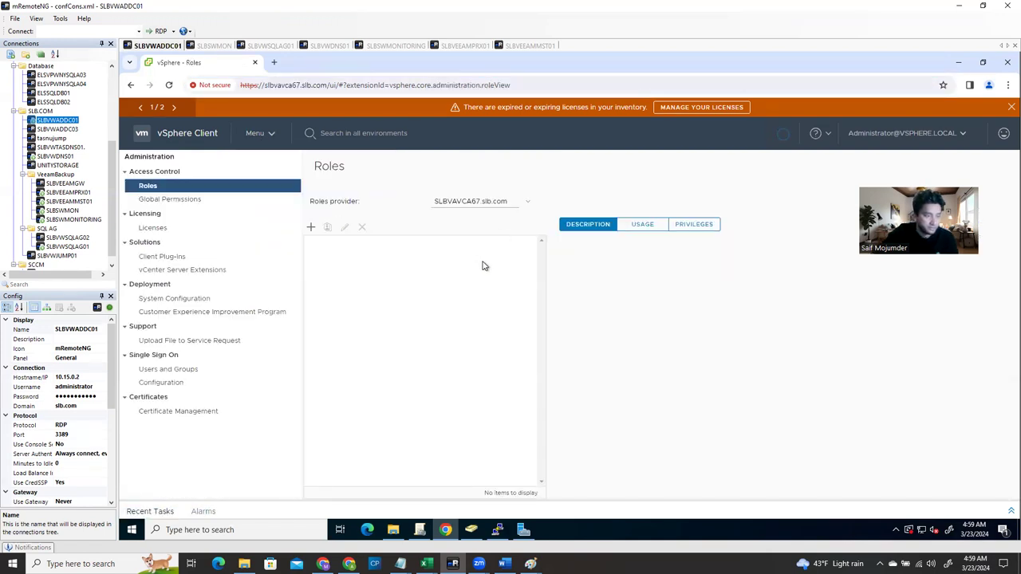
pyautogui.click(192, 371)
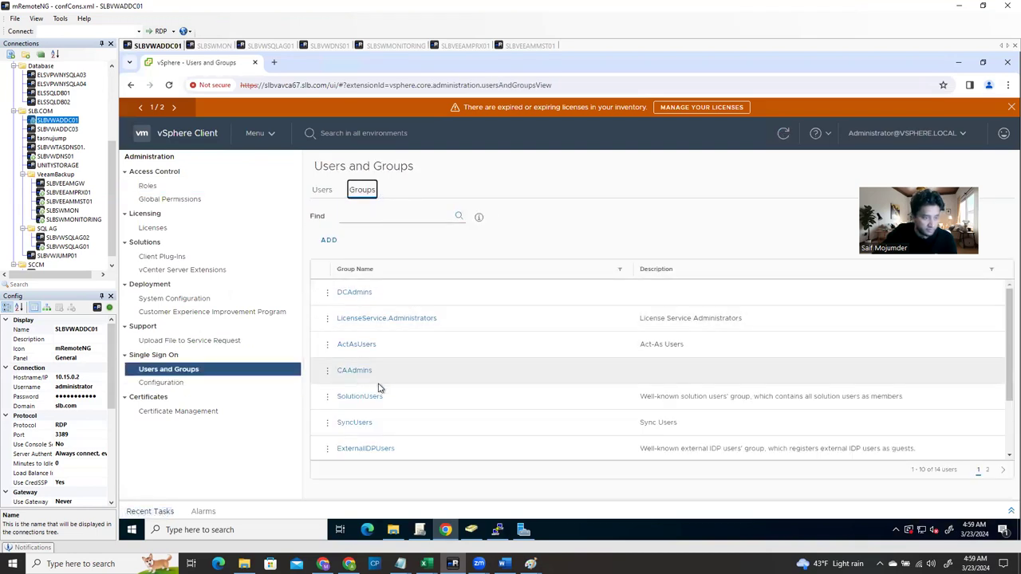
pyautogui.scroll(-2, 383, 407)
pyautogui.click(380, 448)
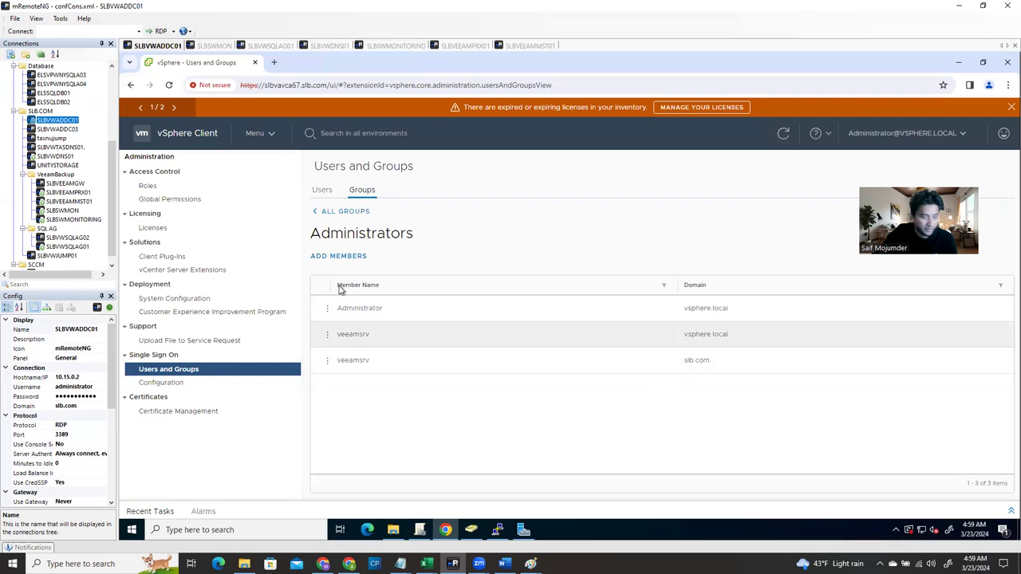
# Add the slb.com SolarWinds admin account to Administrators, described 'Solarwinds Monitoring Service Account', and save
pyautogui.click(325, 256)
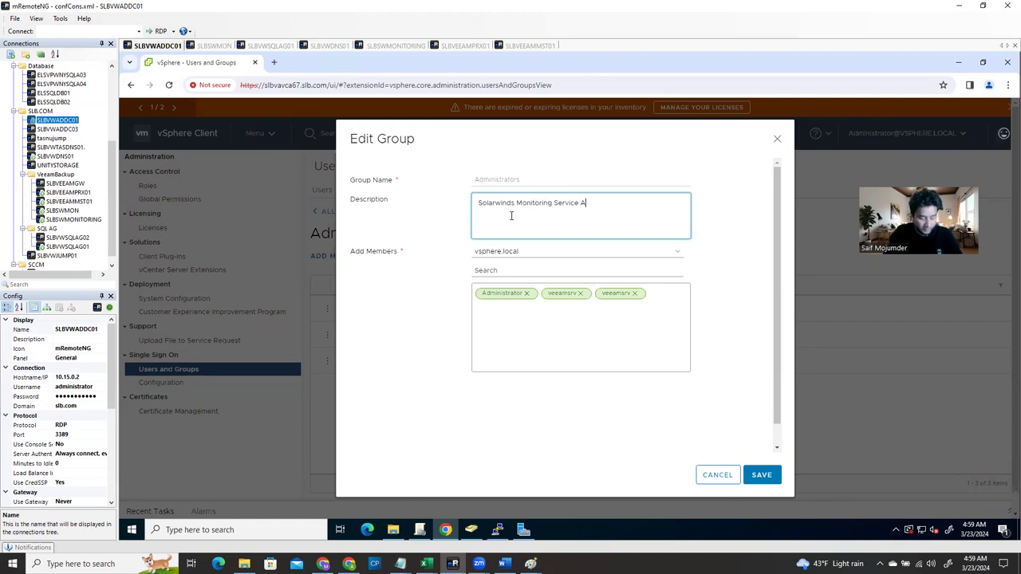
pyautogui.write('nt')
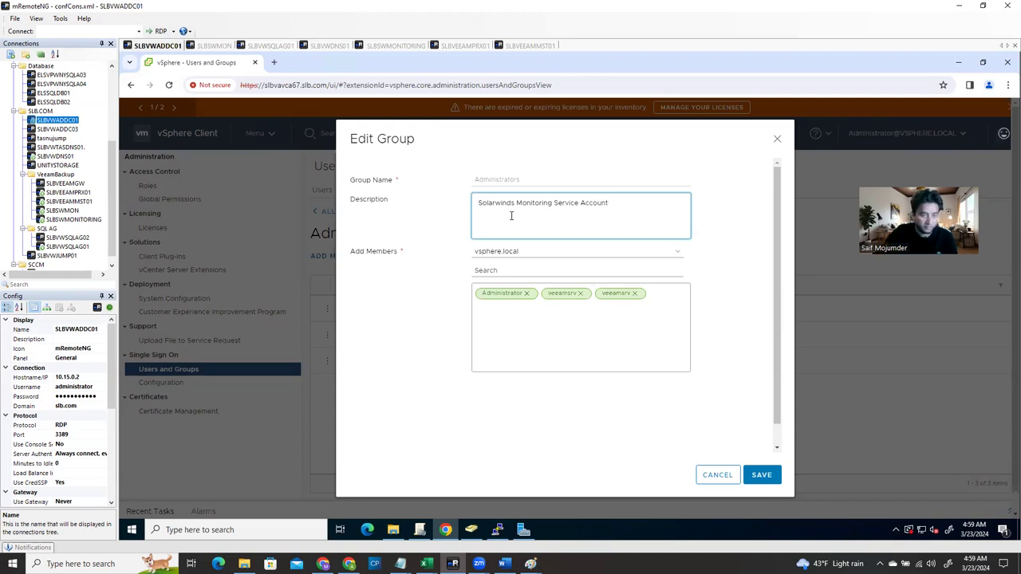
pyautogui.click(528, 252)
pyautogui.click(511, 283)
pyautogui.click(516, 270)
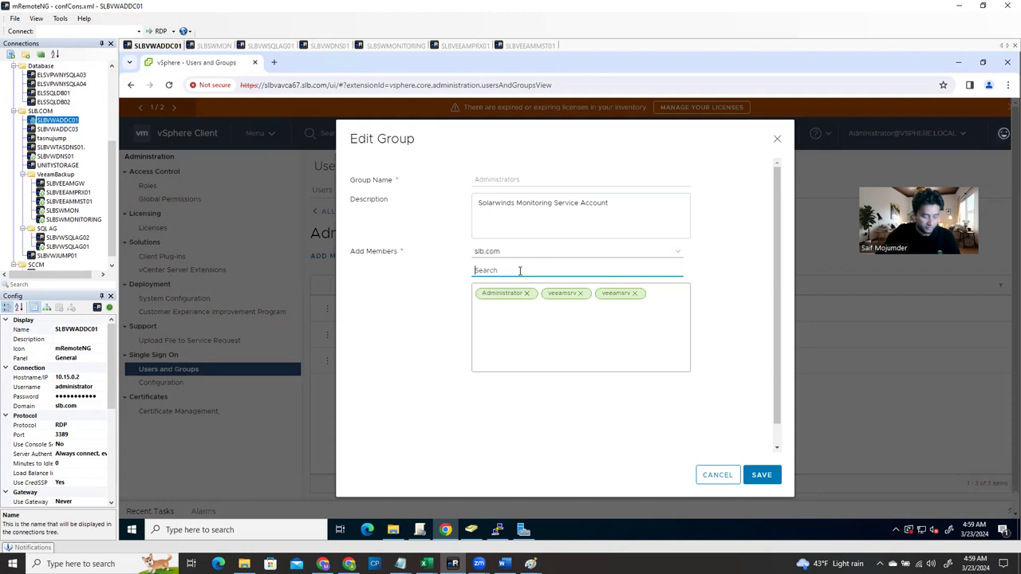
pyautogui.write('solarwinds')
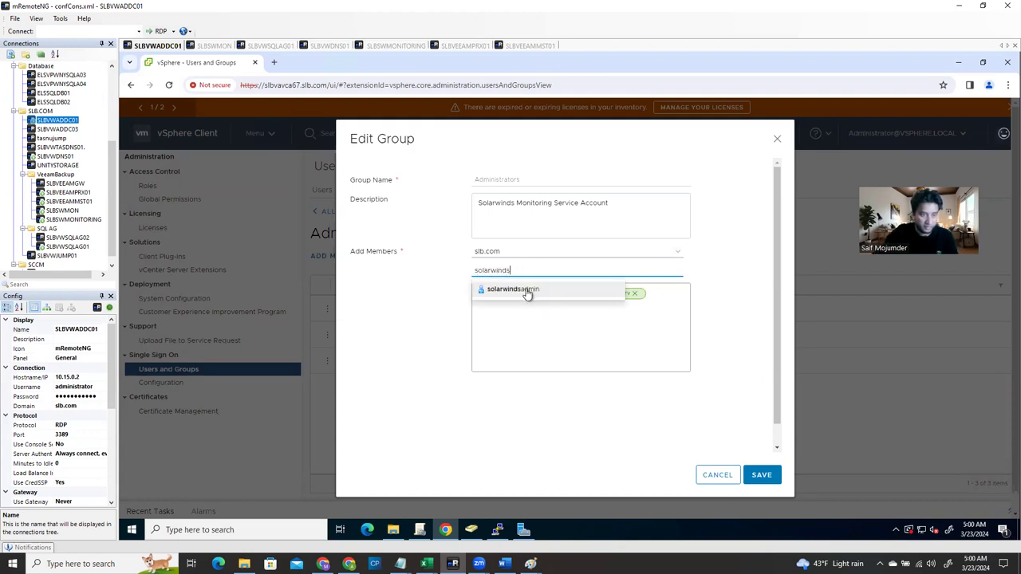
pyautogui.click(525, 292)
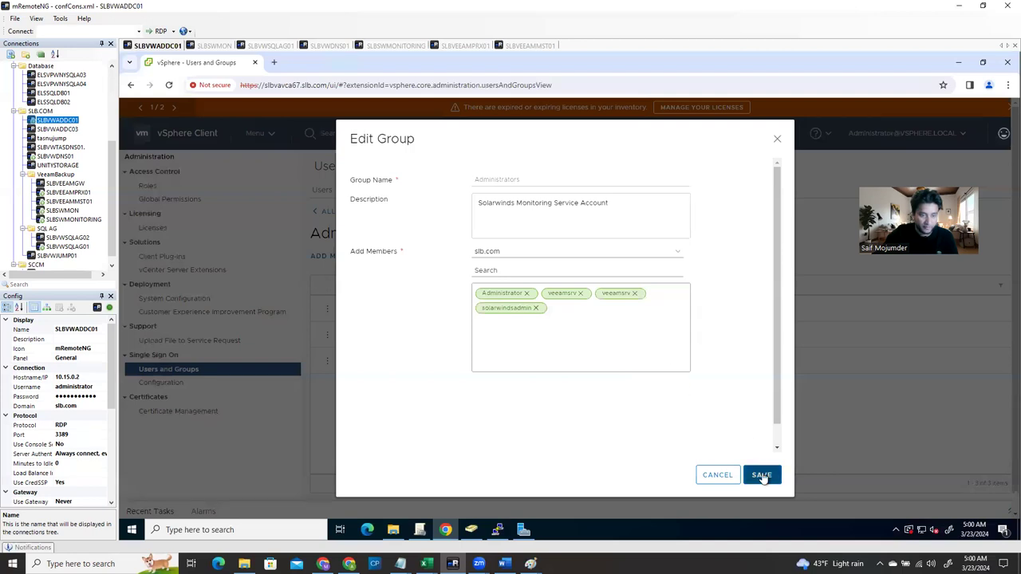
pyautogui.click(761, 476)
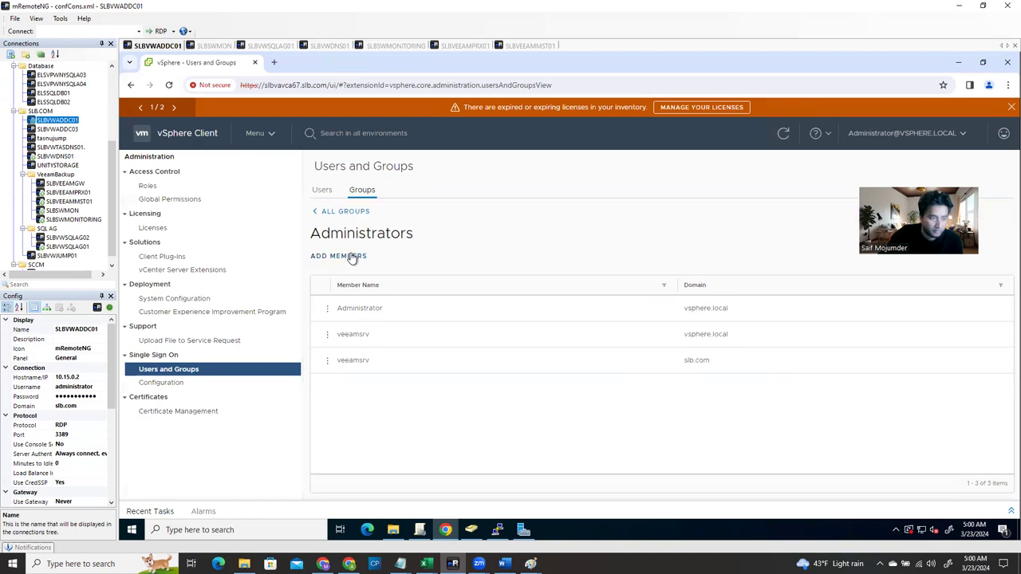
pyautogui.click(357, 258)
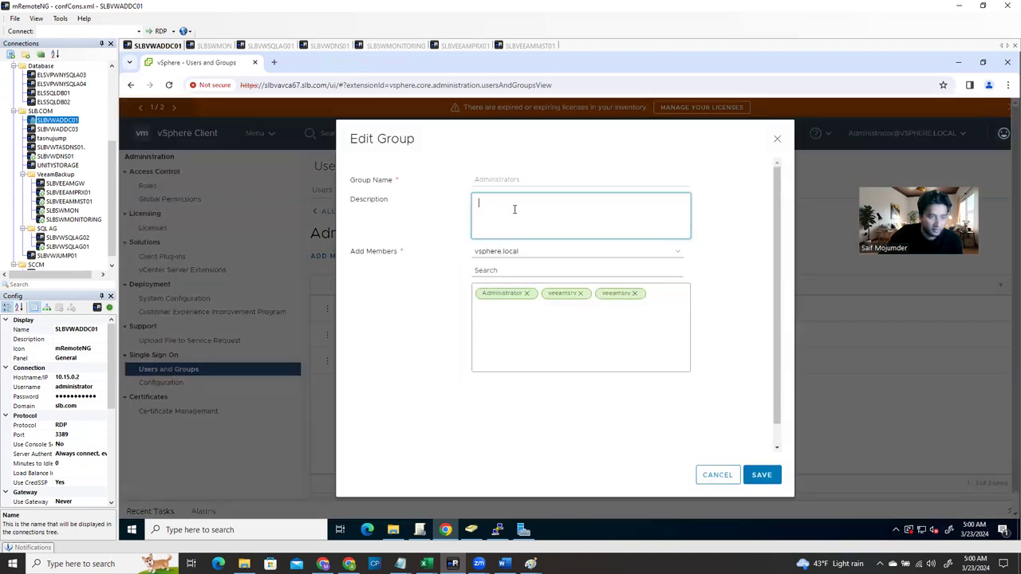
pyautogui.click(510, 255)
pyautogui.click(505, 277)
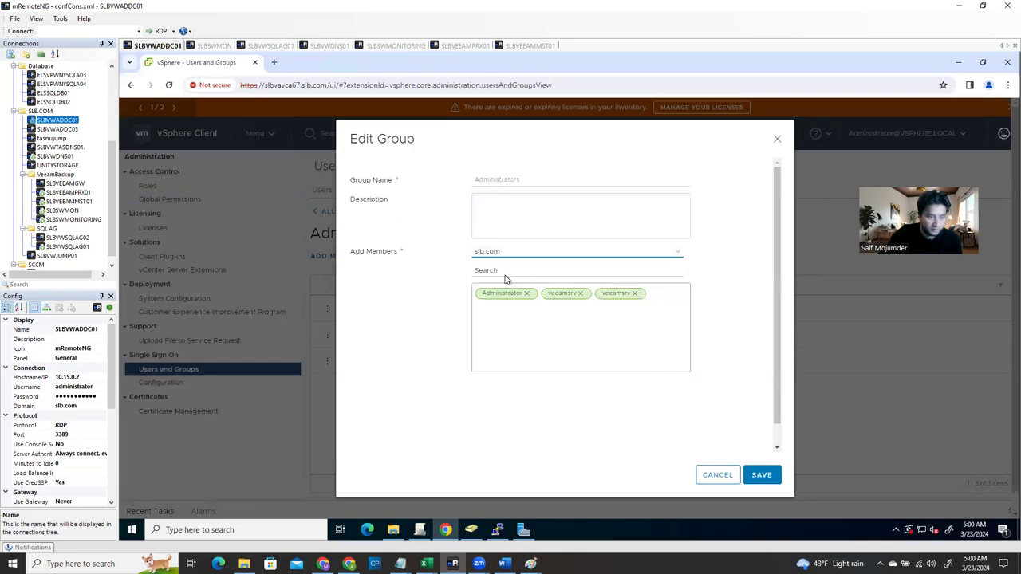
pyautogui.click(506, 270)
pyautogui.write('sa')
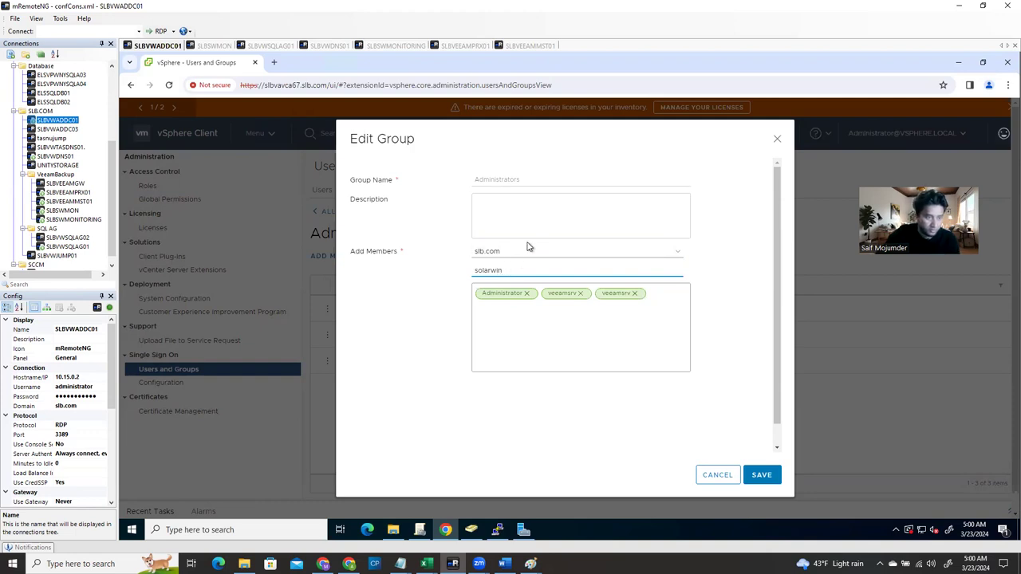
pyautogui.click(529, 251)
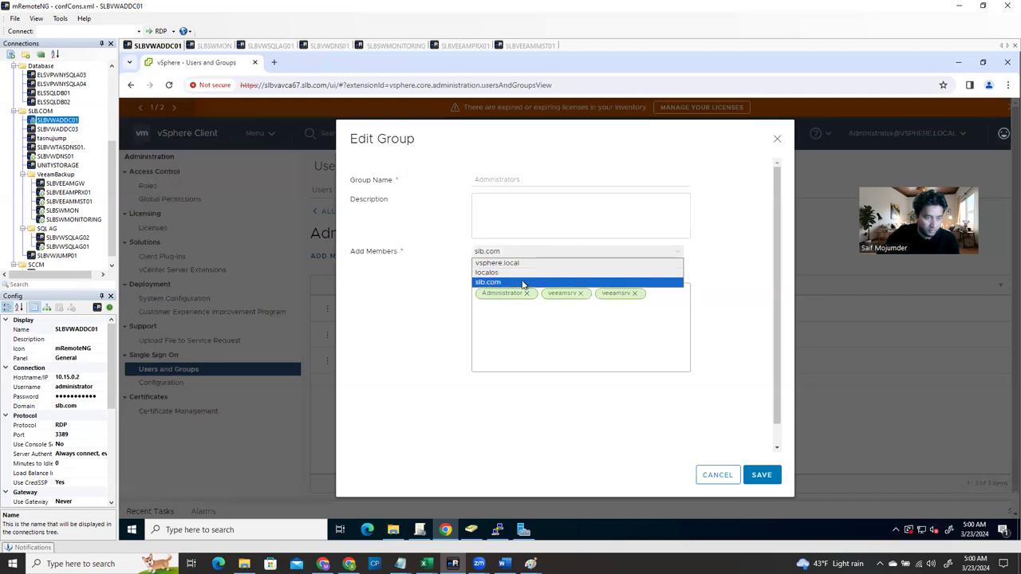
pyautogui.click(522, 284)
pyautogui.click(519, 253)
pyautogui.click(511, 283)
pyautogui.moveTo(510, 270); pyautogui.dragTo(448, 275)
pyautogui.write('sadmin')
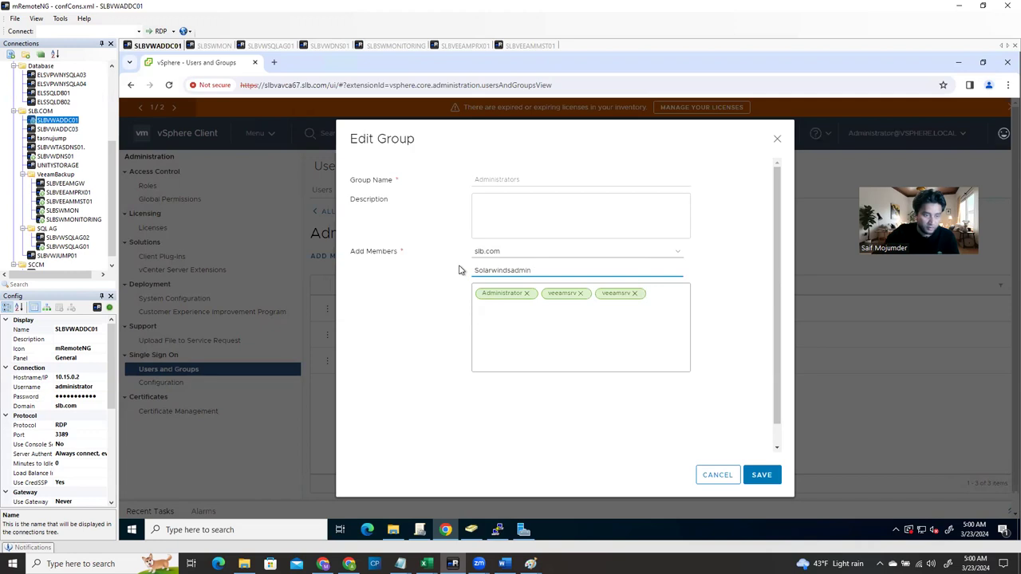
pyautogui.click(498, 319)
pyautogui.click(519, 215)
pyautogui.click(717, 474)
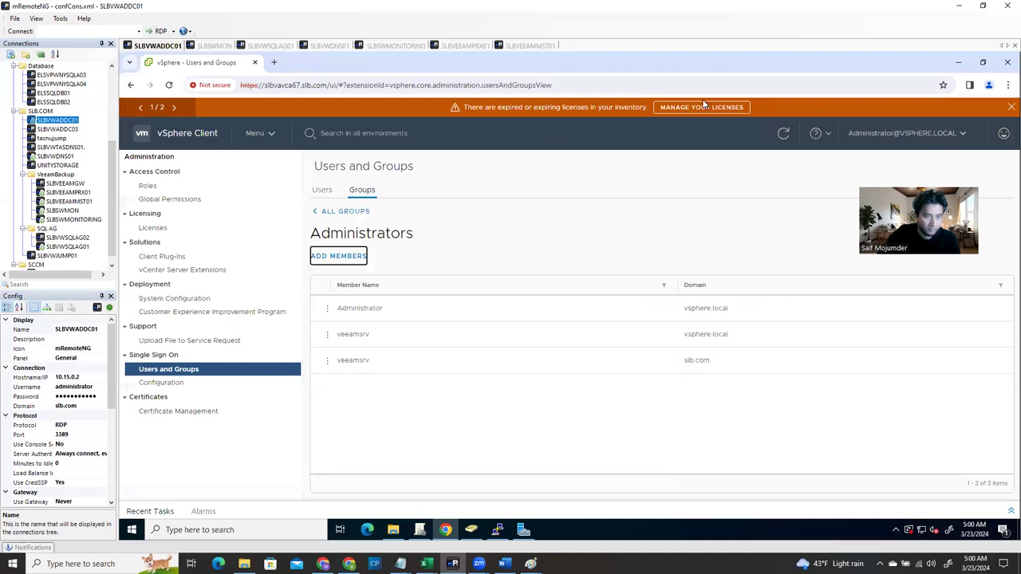
pyautogui.click(782, 137)
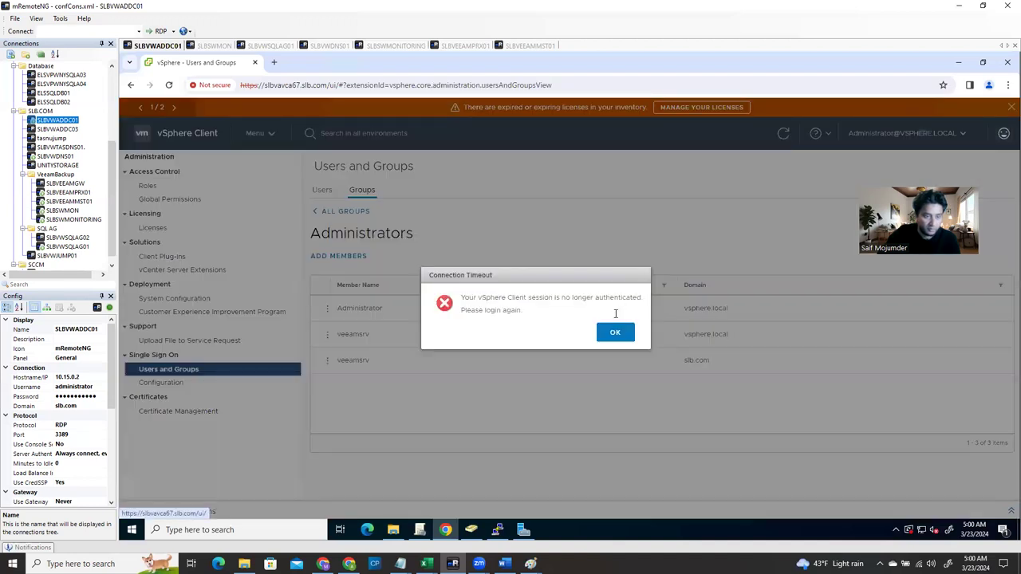
# Dismiss the connection timeout and sign back in to vSphere as the administrator
pyautogui.click(614, 332)
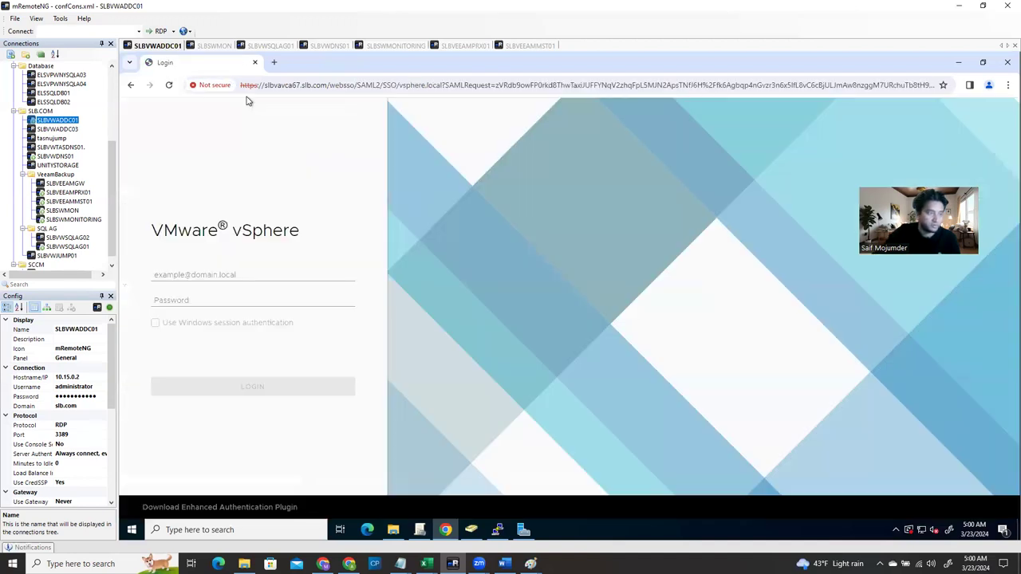
pyautogui.click(205, 275)
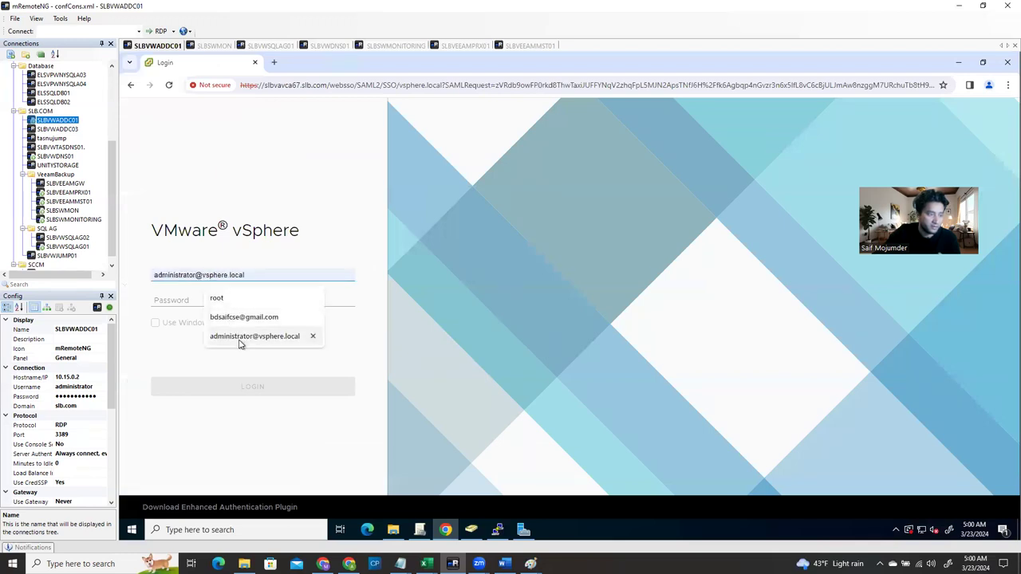
pyautogui.click(240, 340)
pyautogui.click(202, 300)
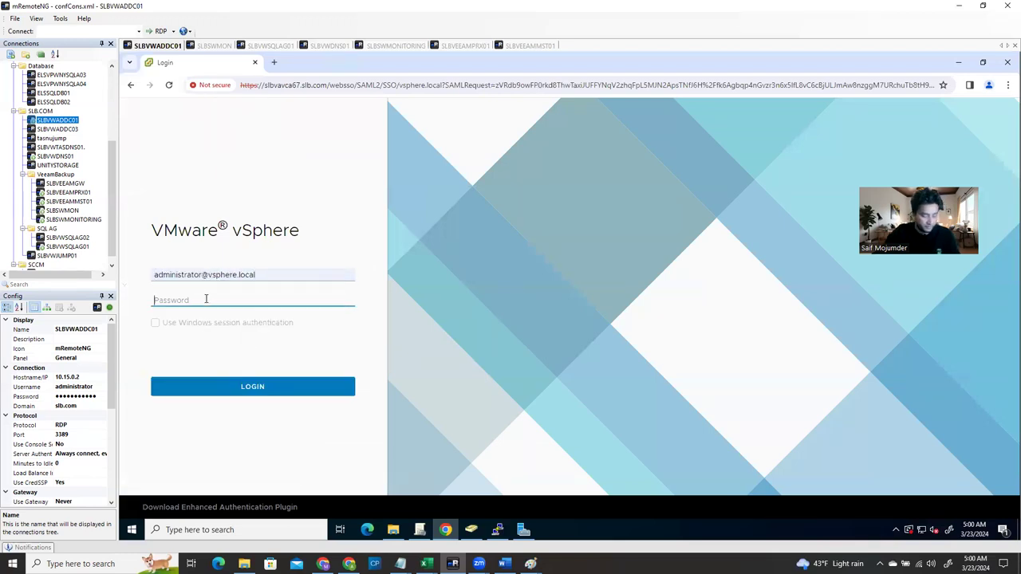
pyautogui.write('••')
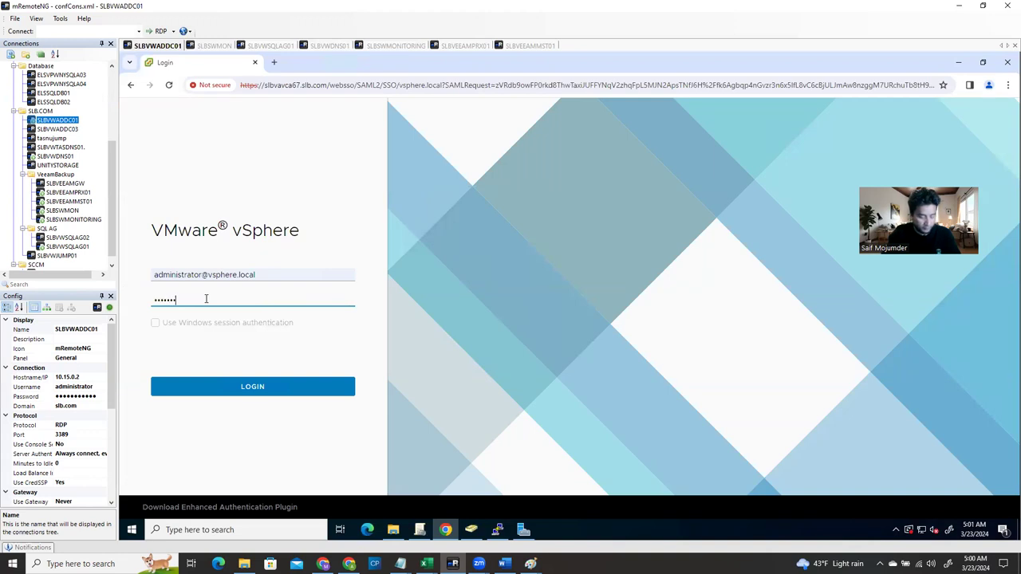
pyautogui.write('•••••••••')
pyautogui.press('Return')
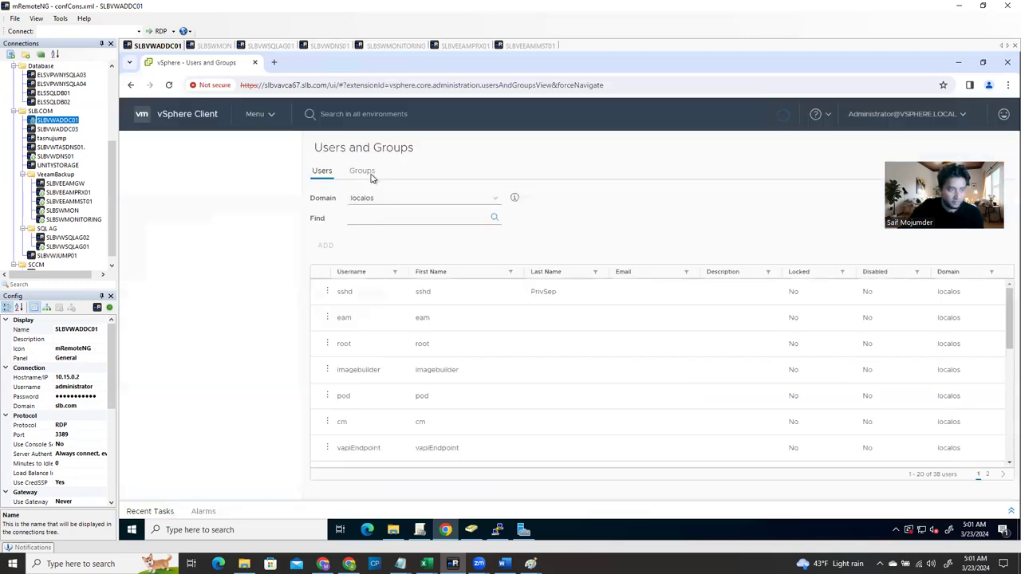
# Reopen the Administrators group, now with four members, and save its edit form again
pyautogui.click(370, 174)
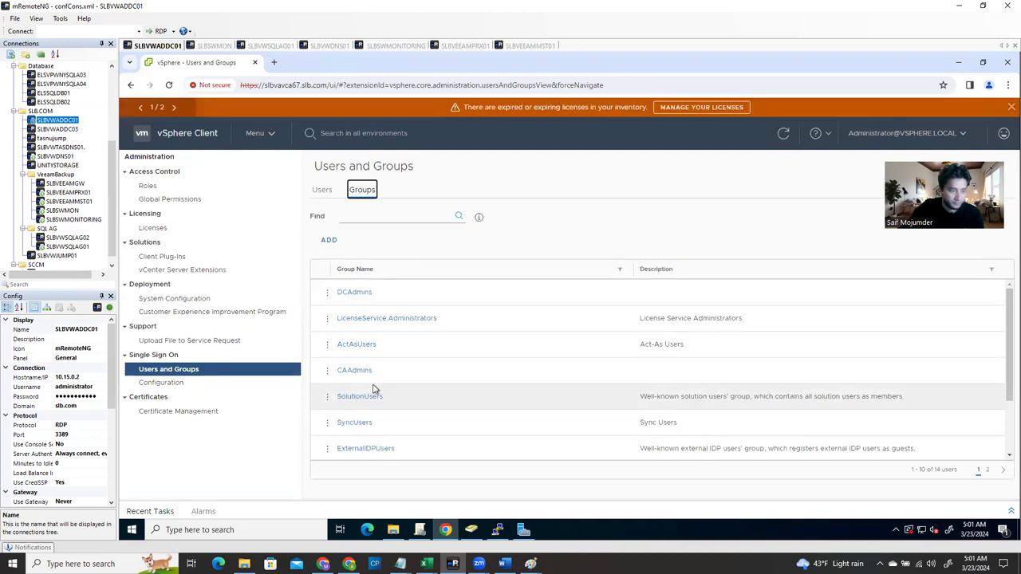
pyautogui.scroll(-3, 394, 427)
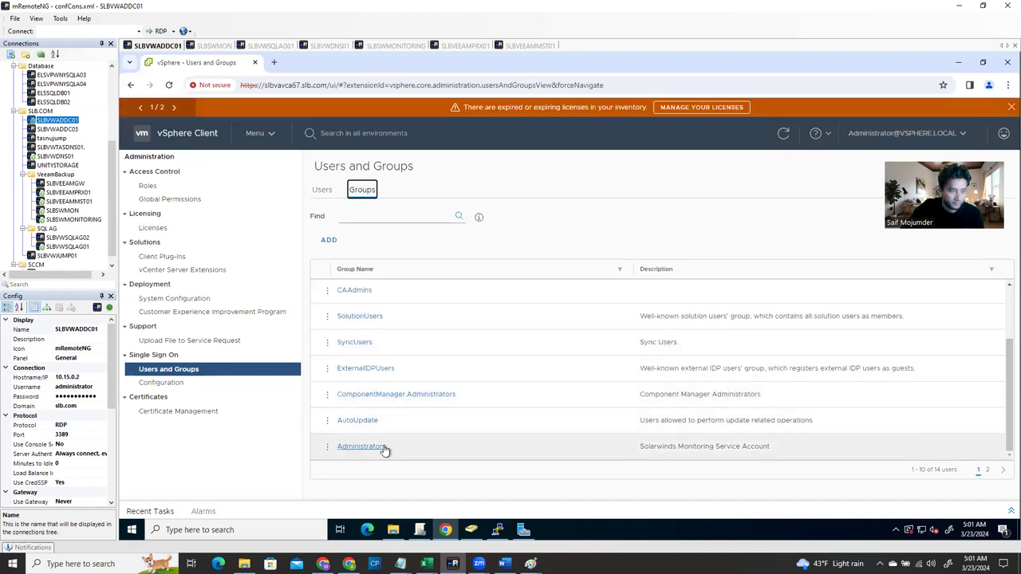
pyautogui.click(382, 449)
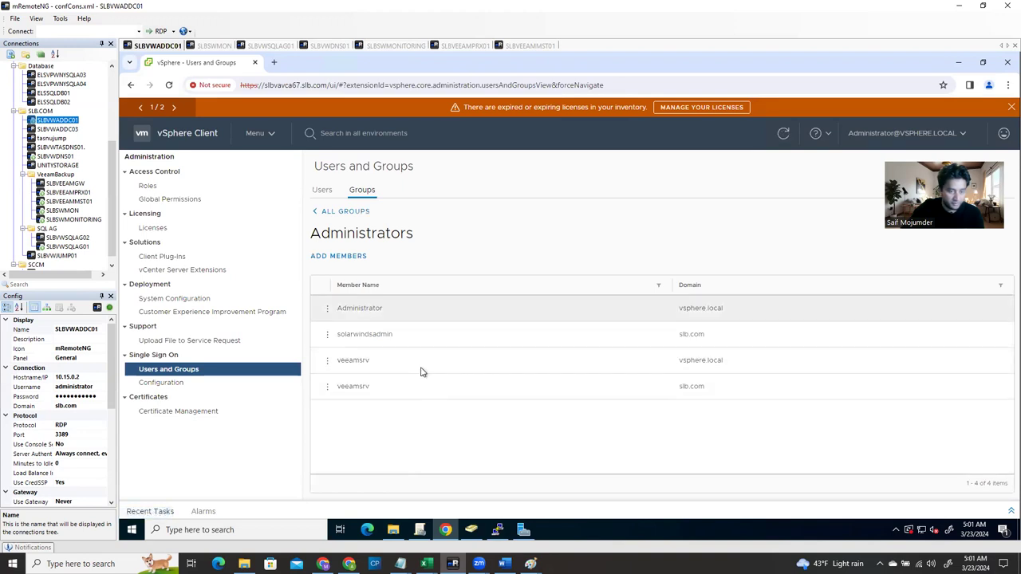
pyautogui.click(332, 257)
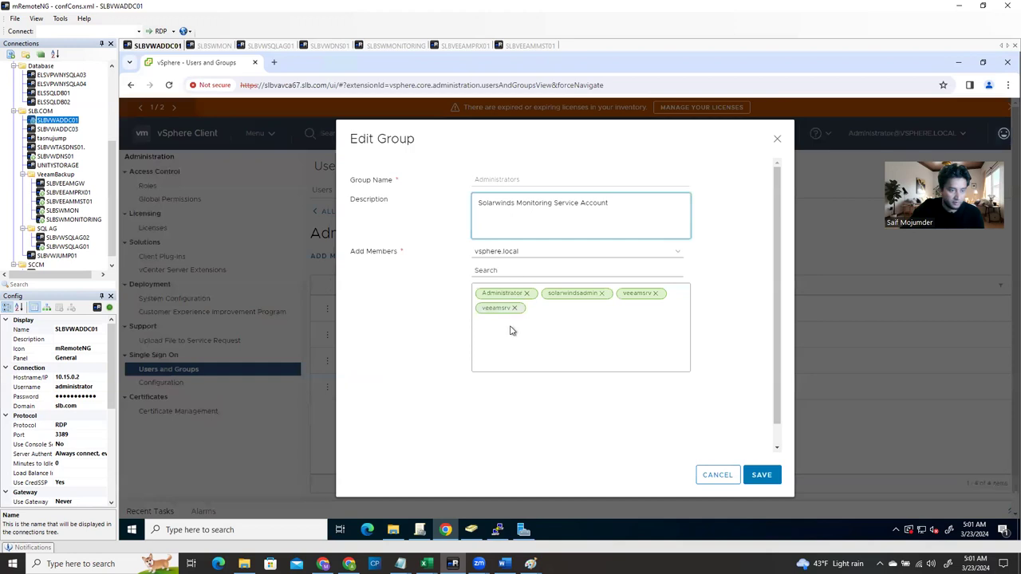
pyautogui.click(761, 477)
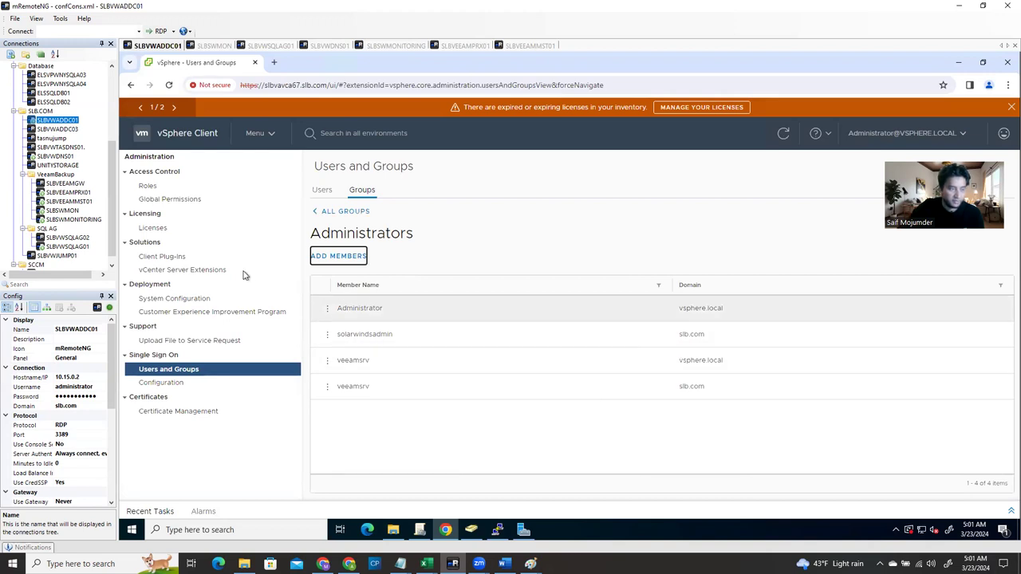
# Look up the SLBSWMON VM's summary, then return to the SLBSWMON session's Add Node Wizard
pyautogui.click(269, 134)
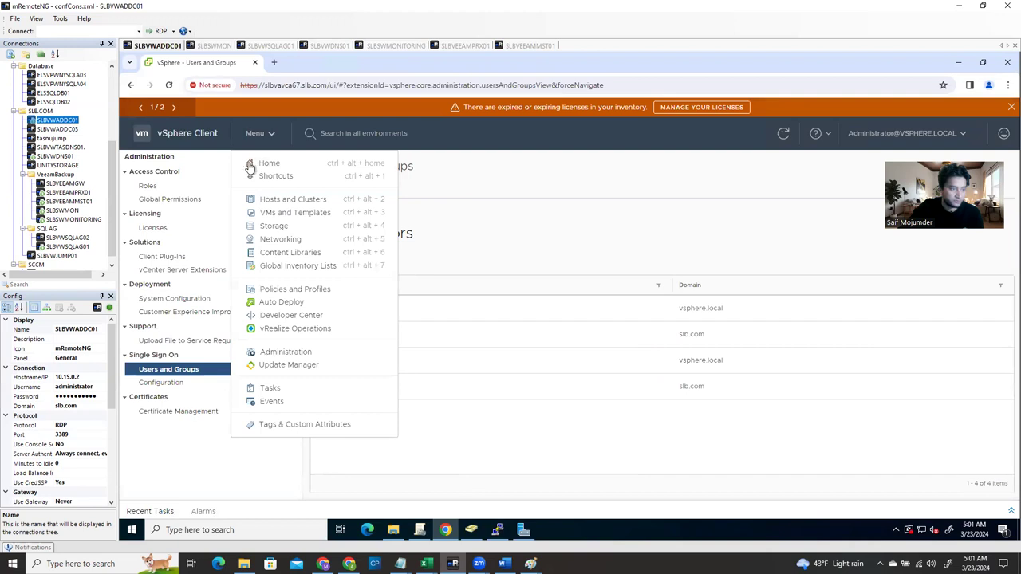
pyautogui.click(275, 201)
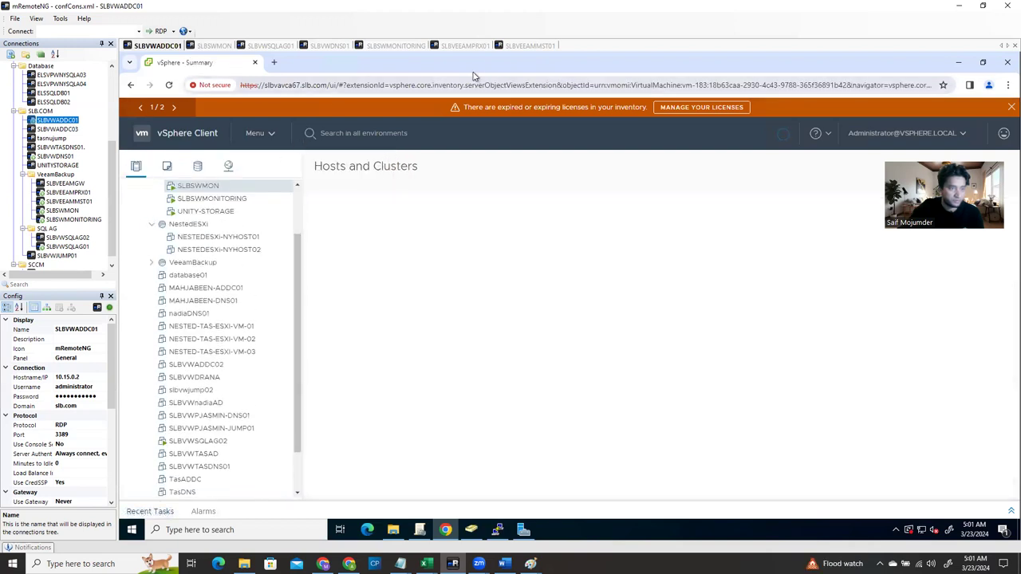
pyautogui.click(216, 45)
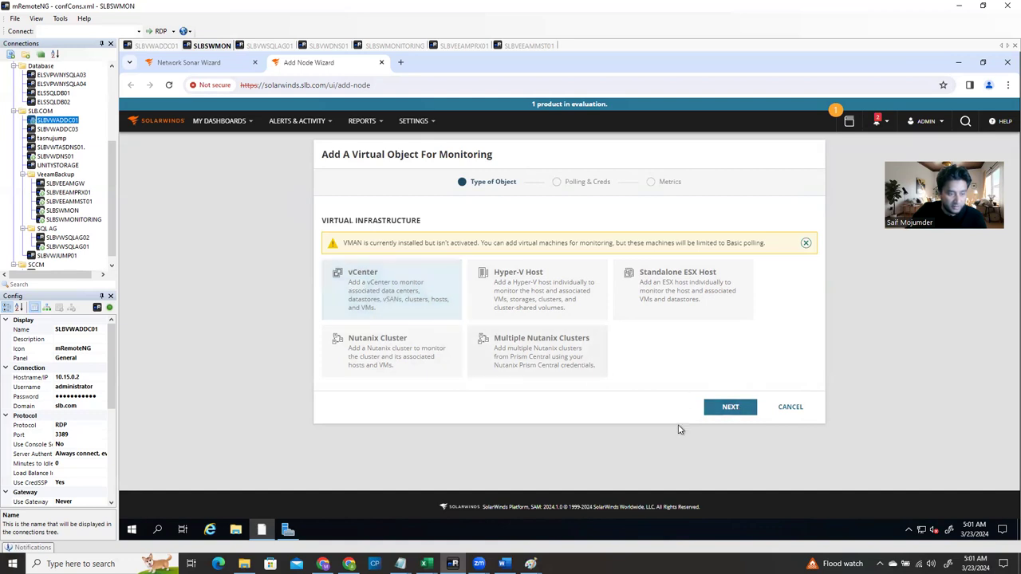
# Choose vCenter as the object type and enter hostname slbvavca67.slb.com
pyautogui.click(727, 407)
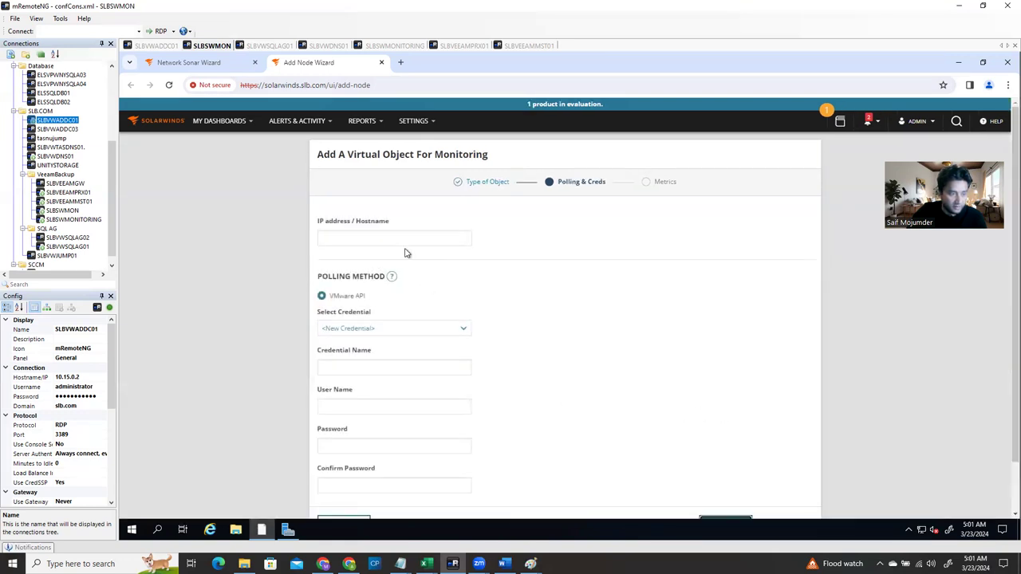
pyautogui.click(375, 240)
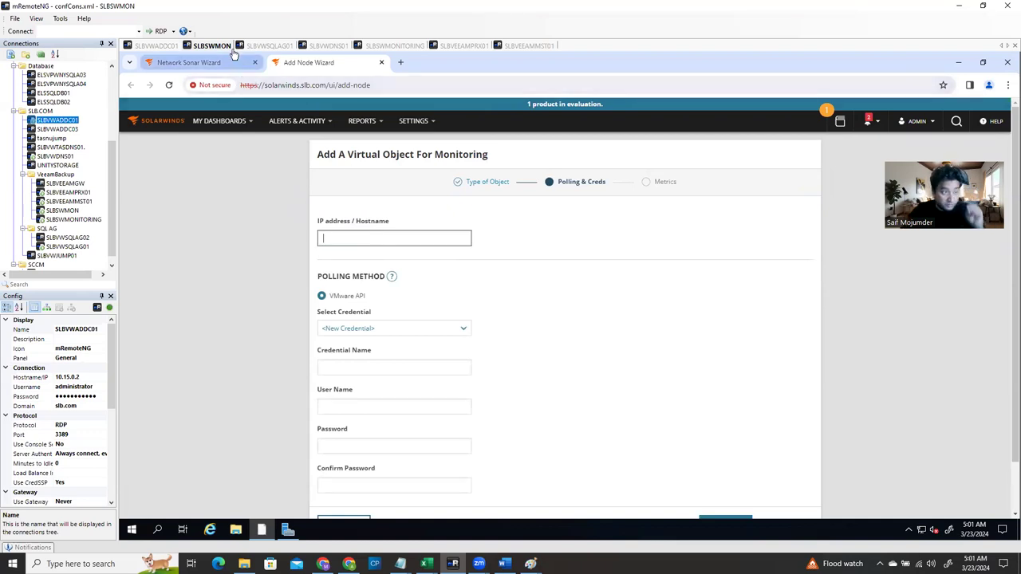
pyautogui.click(168, 46)
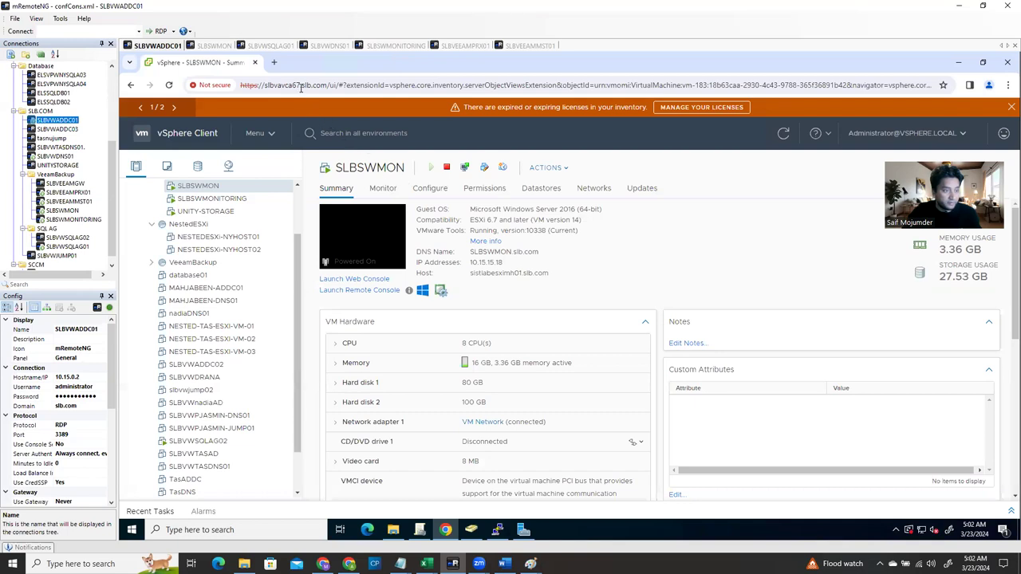
pyautogui.moveTo(328, 86); pyautogui.dragTo(266, 88)
pyautogui.hotkey('ctrl', 'c')
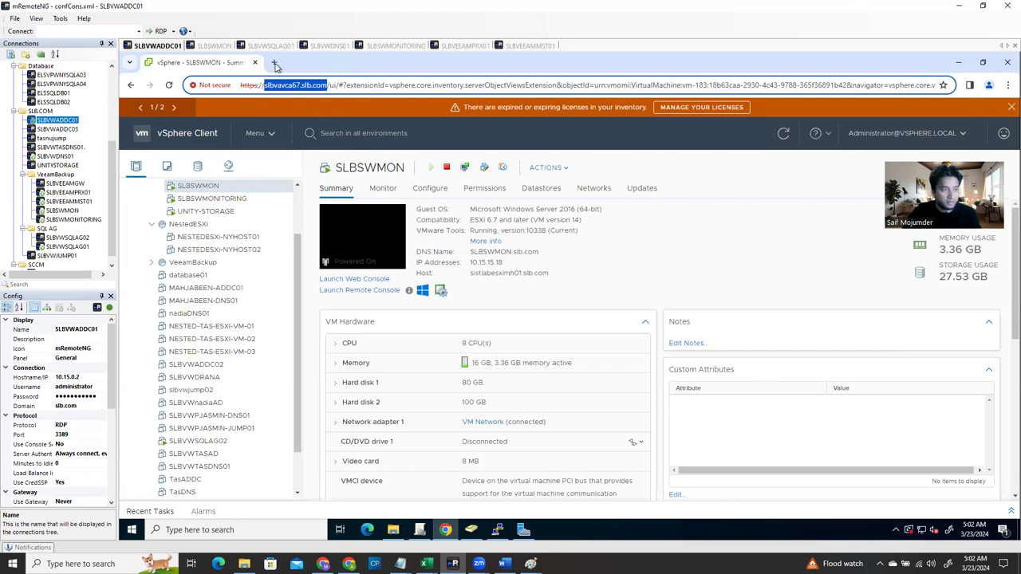
pyautogui.click(227, 46)
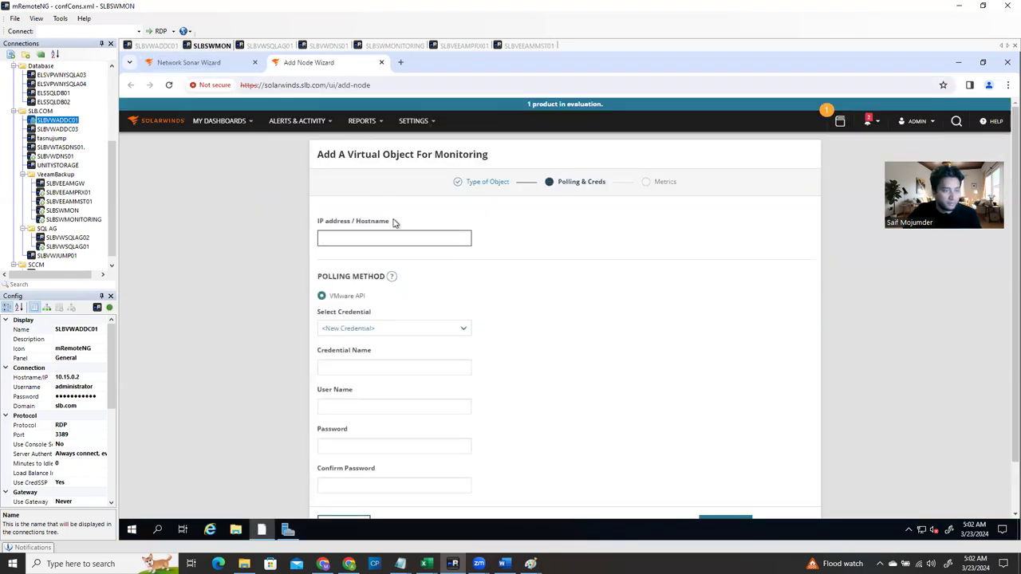
pyautogui.hotkey('ctrl', 'v')
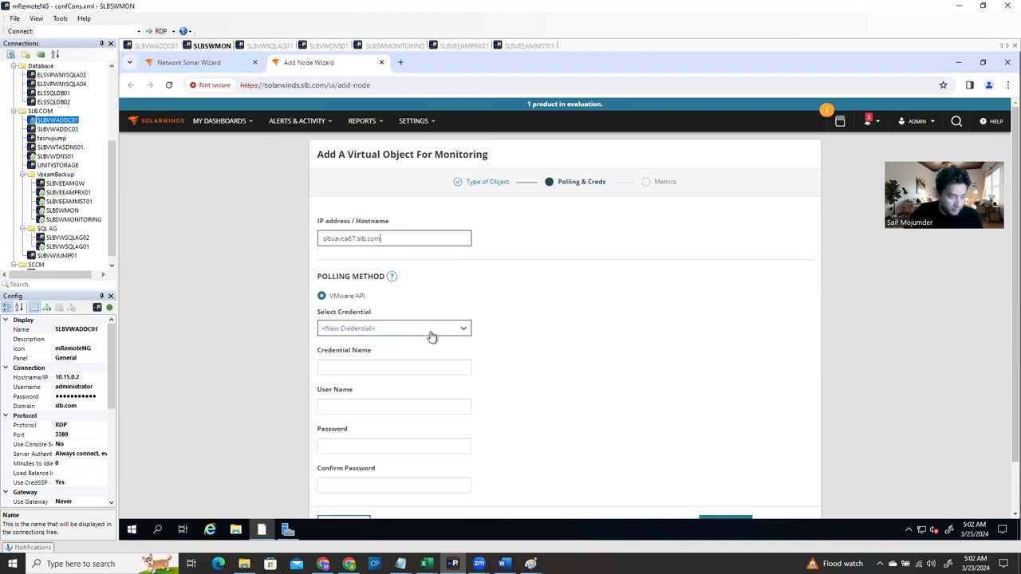
# Create a new vCenter login credential named for the SolarWinds service account
pyautogui.click(382, 328)
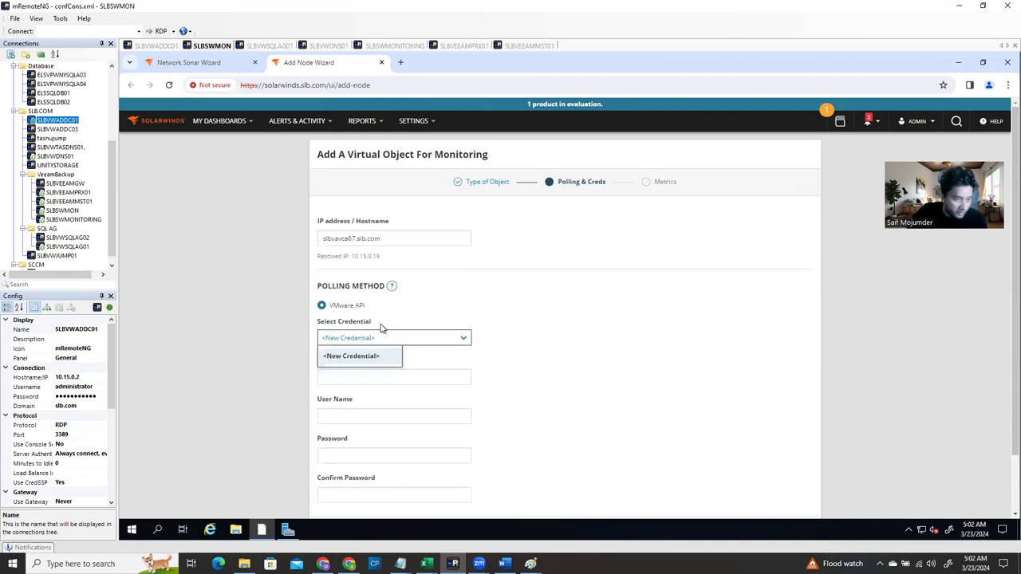
pyautogui.click(368, 356)
pyautogui.click(361, 375)
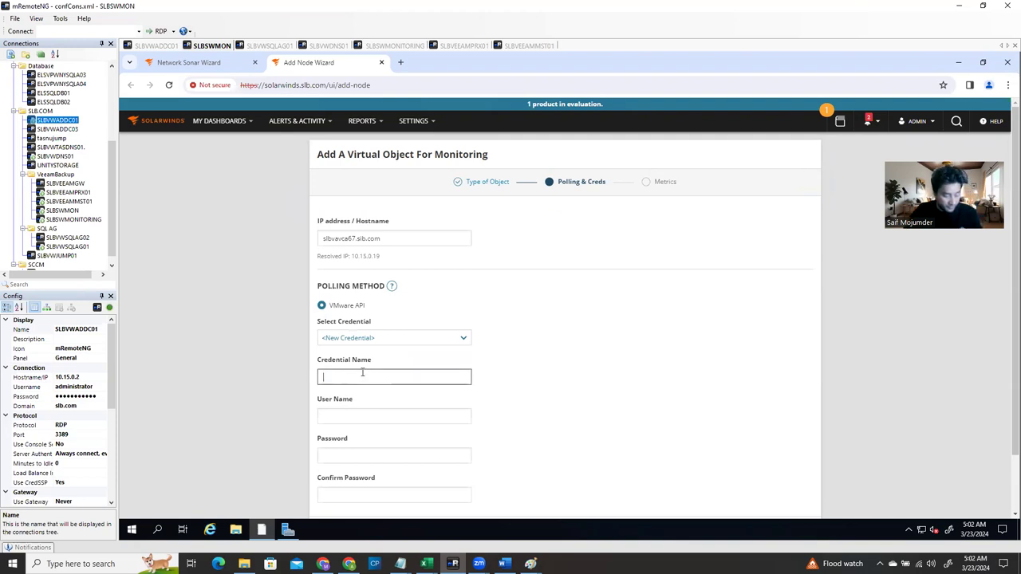
pyautogui.write('vCenter Login with')
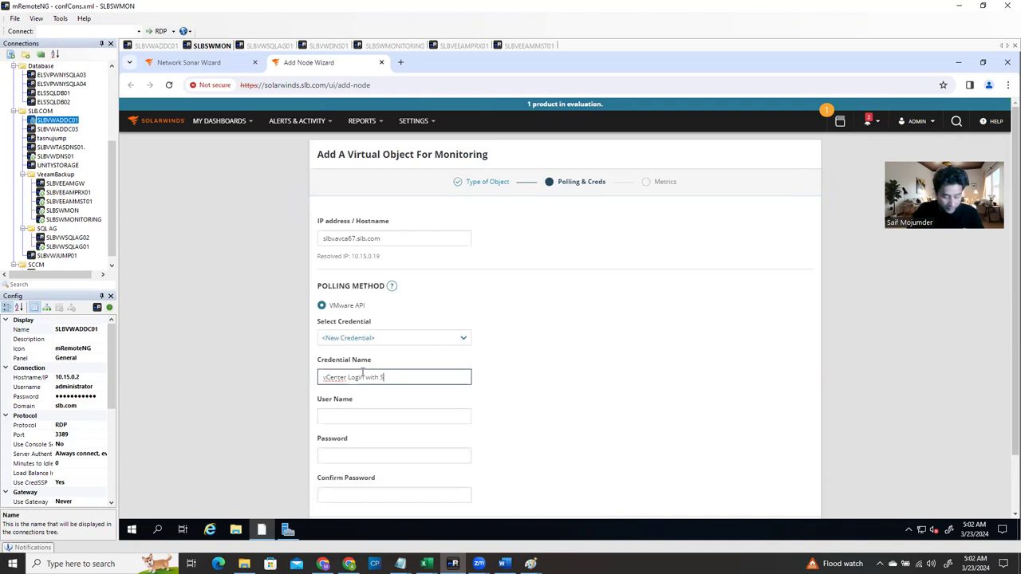
pyautogui.write('Servi')
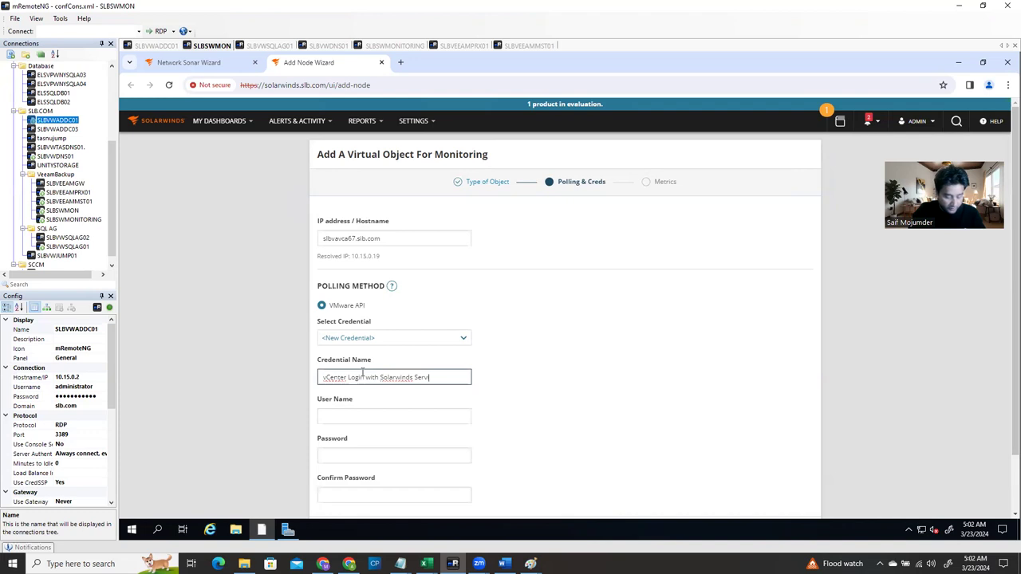
pyautogui.write('ce account')
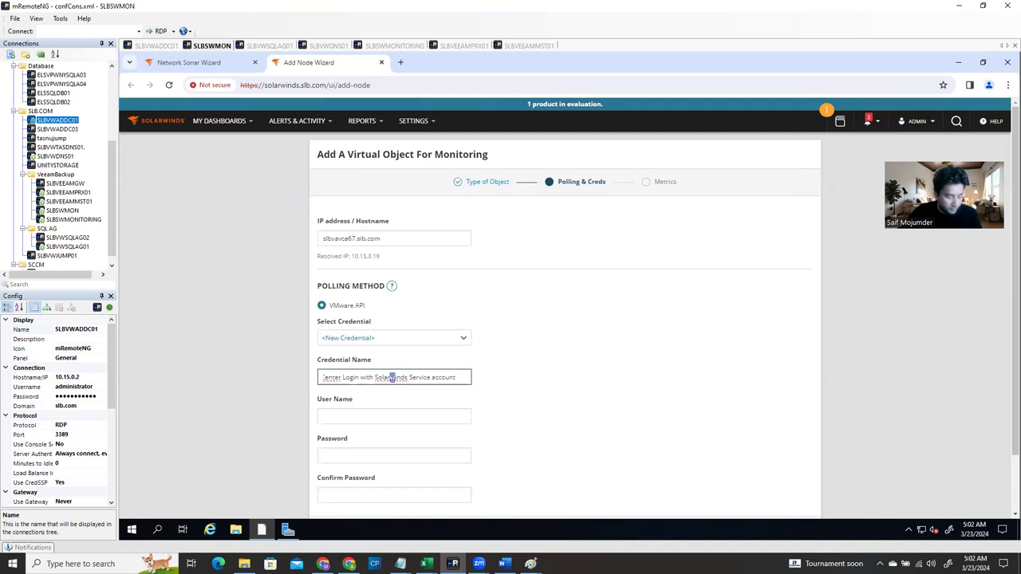
pyautogui.click(391, 377)
pyautogui.press('Delete')
pyautogui.write('W')
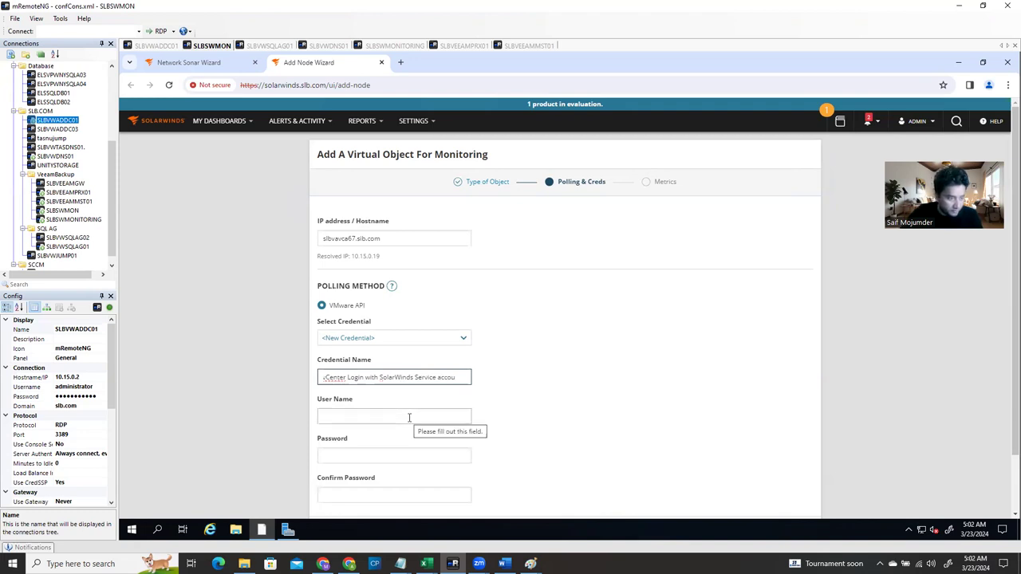
# Enter the SolarWinds admin account as user name, plus password and confirmation
pyautogui.click(384, 422)
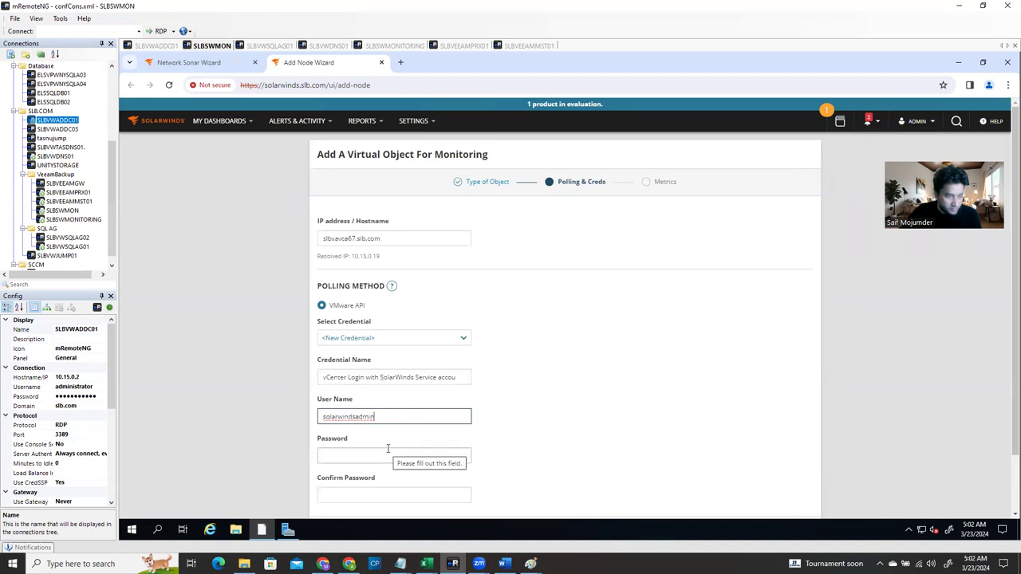
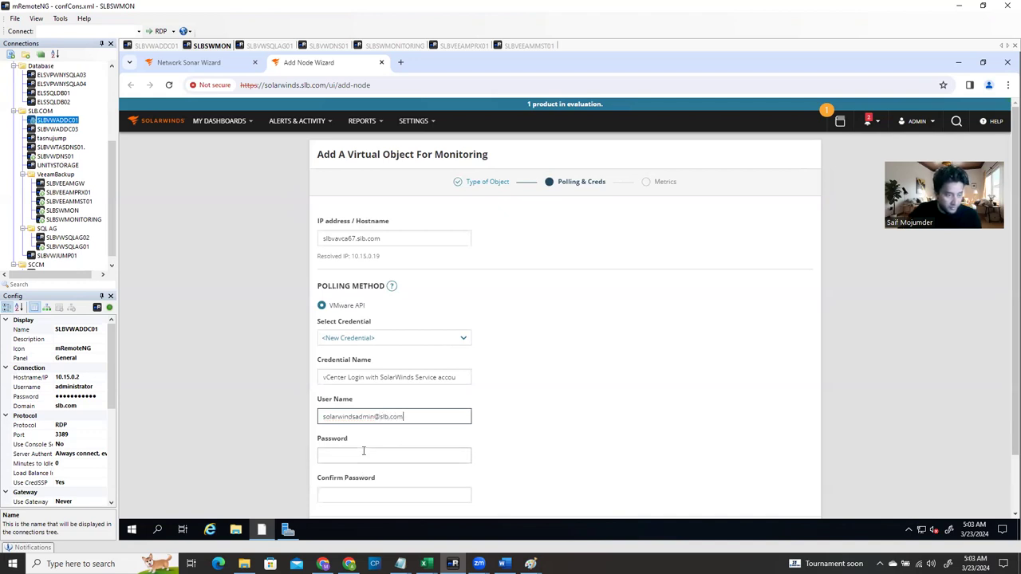
pyautogui.click(365, 452)
pyautogui.scroll(-1, 372, 449)
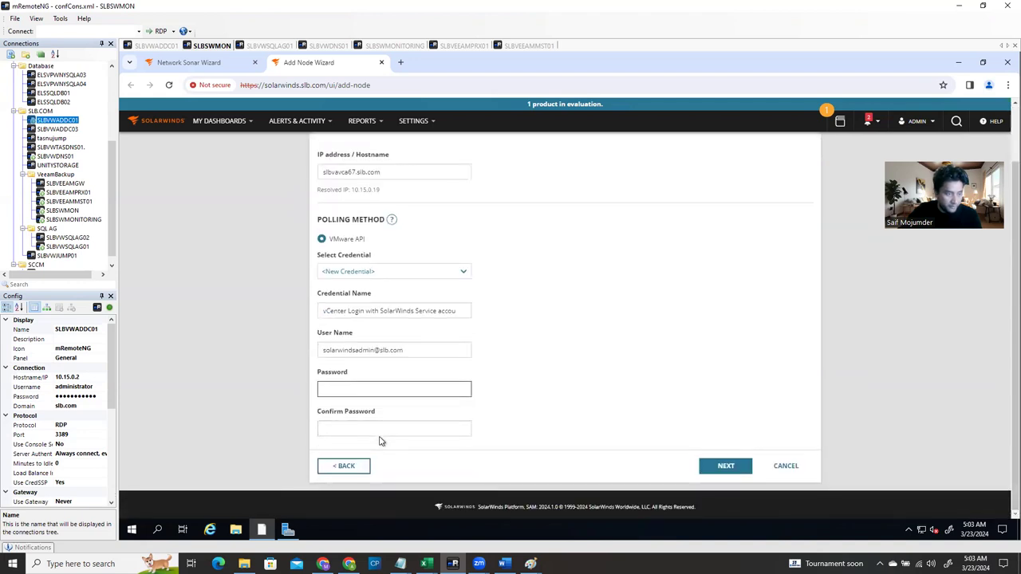
pyautogui.write('•••••••')
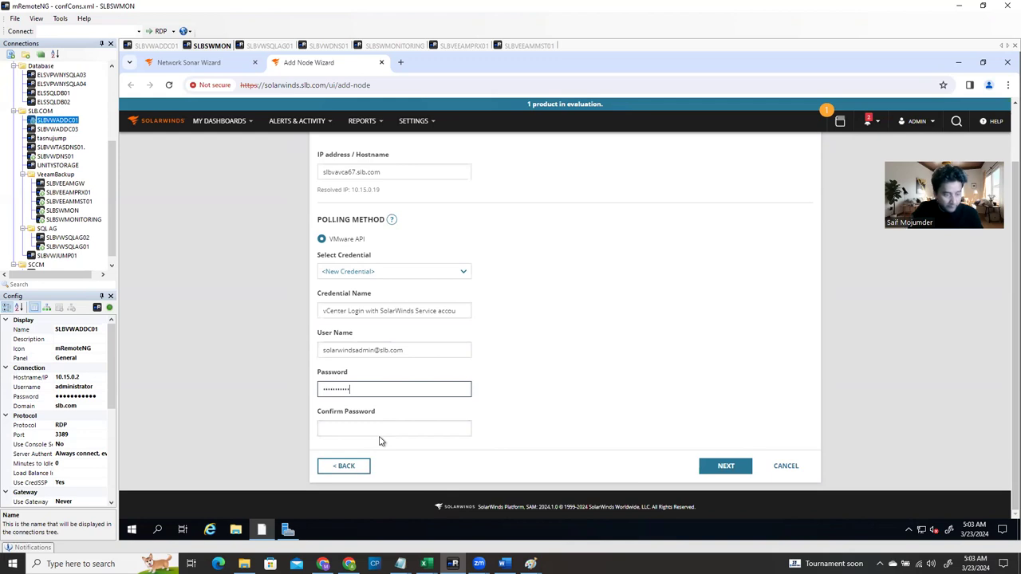
pyautogui.press('Tab')
pyautogui.write('••')
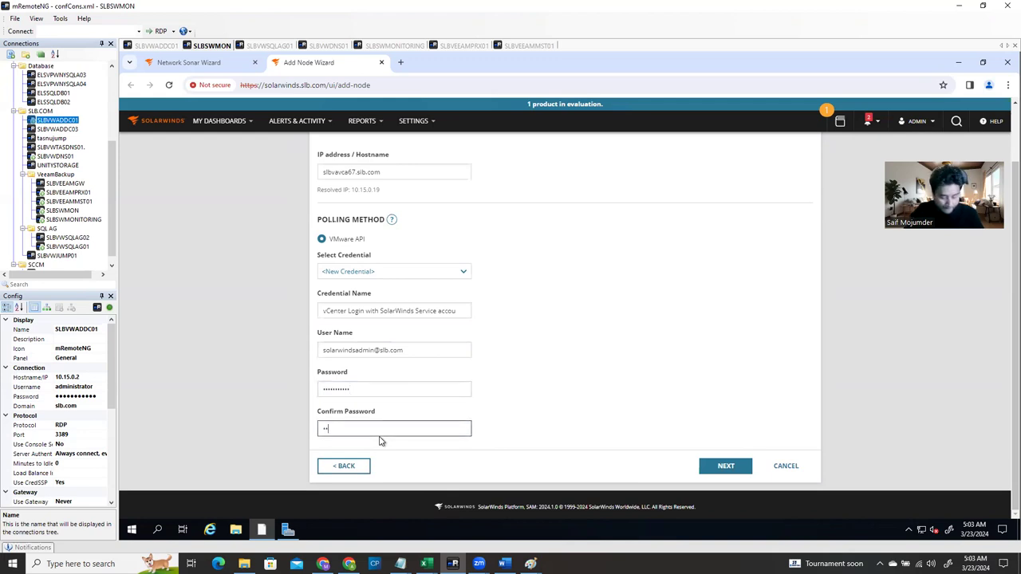
pyautogui.write('•')
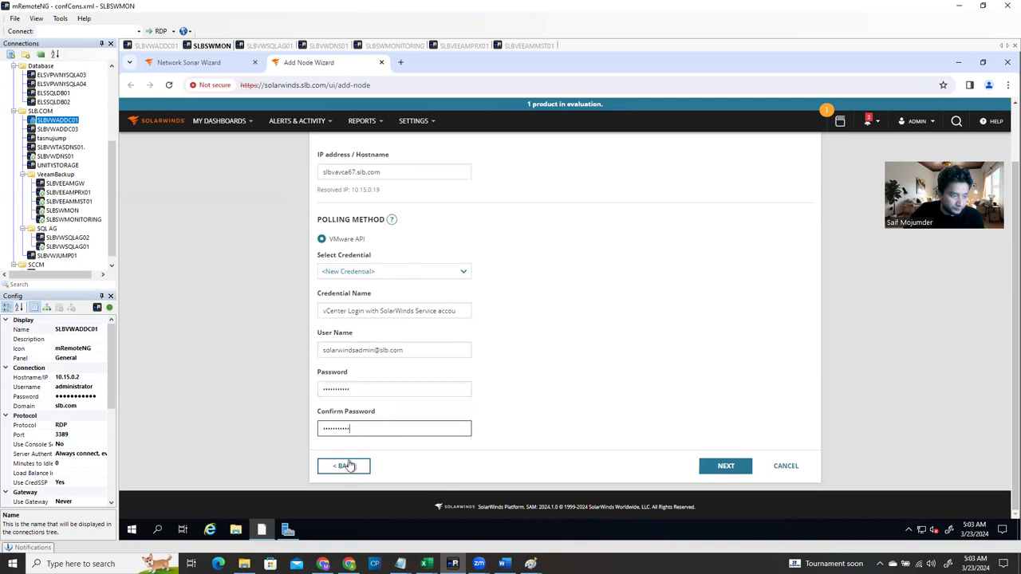
# Finish adding vCenter slbvavca67.slb.com with default 80%/90% CPU and memory thresholds
pyautogui.click(726, 468)
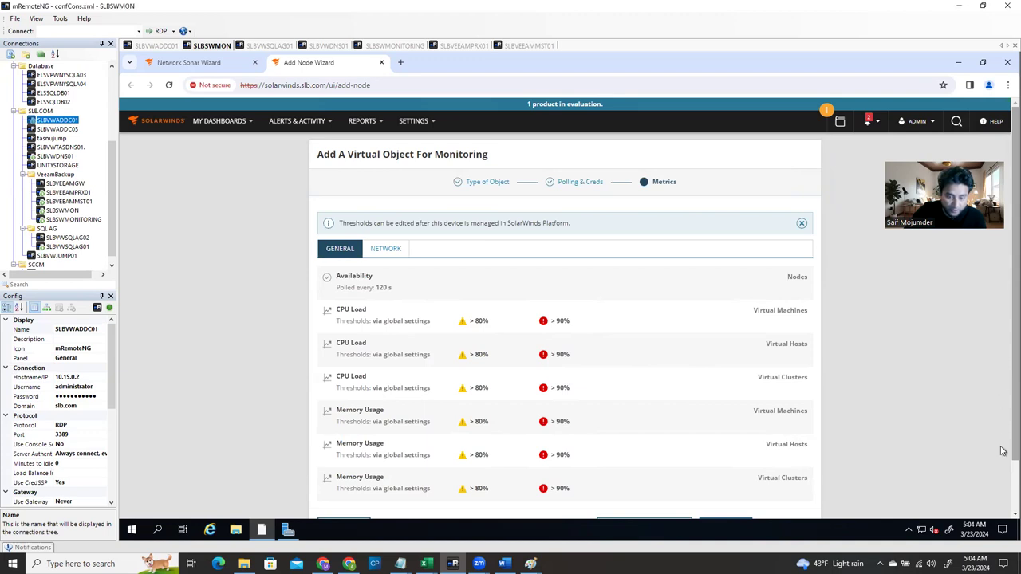
pyautogui.scroll(-2, 1003, 450)
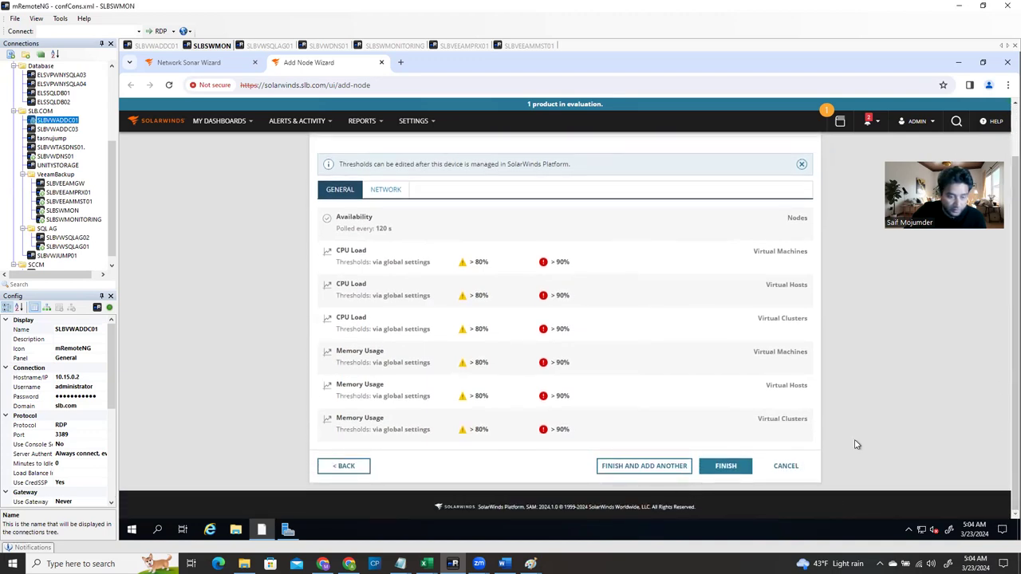
pyautogui.click(731, 469)
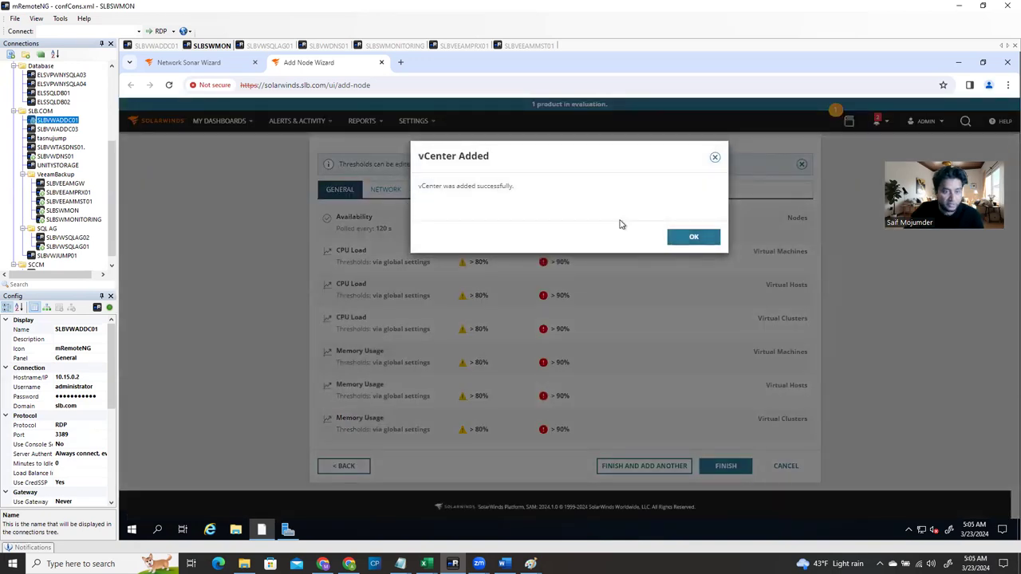
pyautogui.click(683, 237)
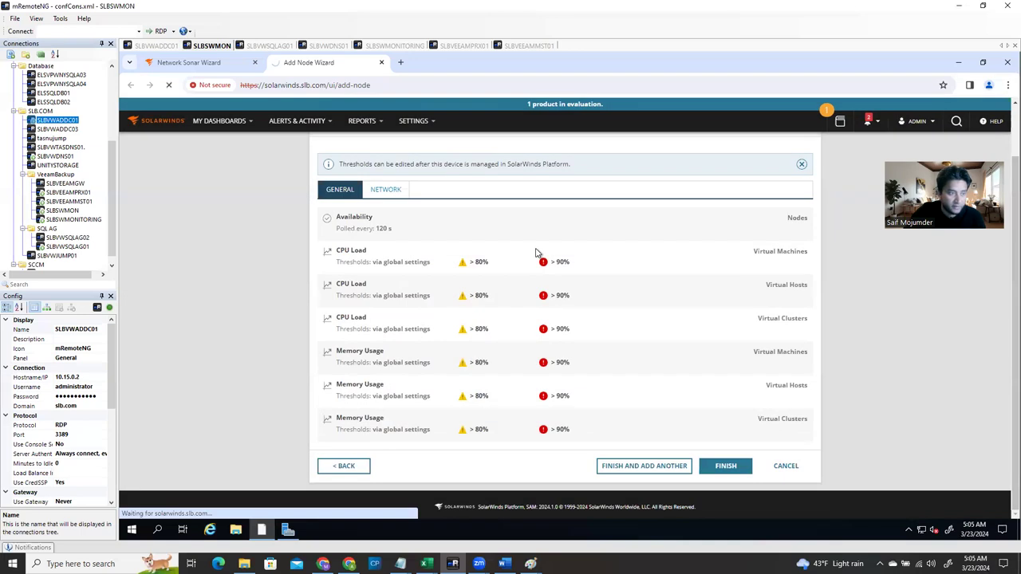
# Confirm the vCenter appears in Virtualization Summary, then advance the wizard to the Agents step
pyautogui.click(229, 67)
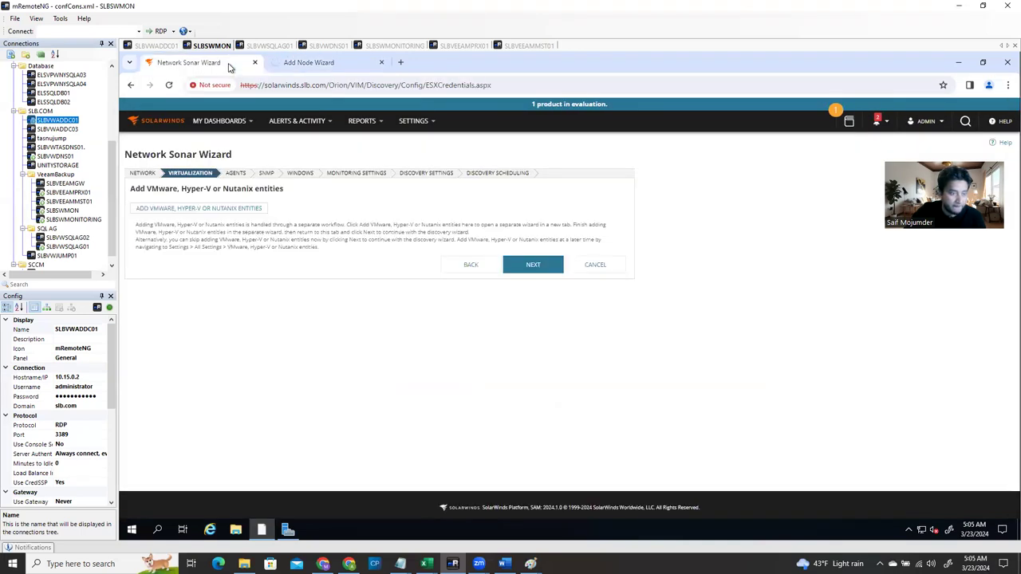
pyautogui.click(304, 63)
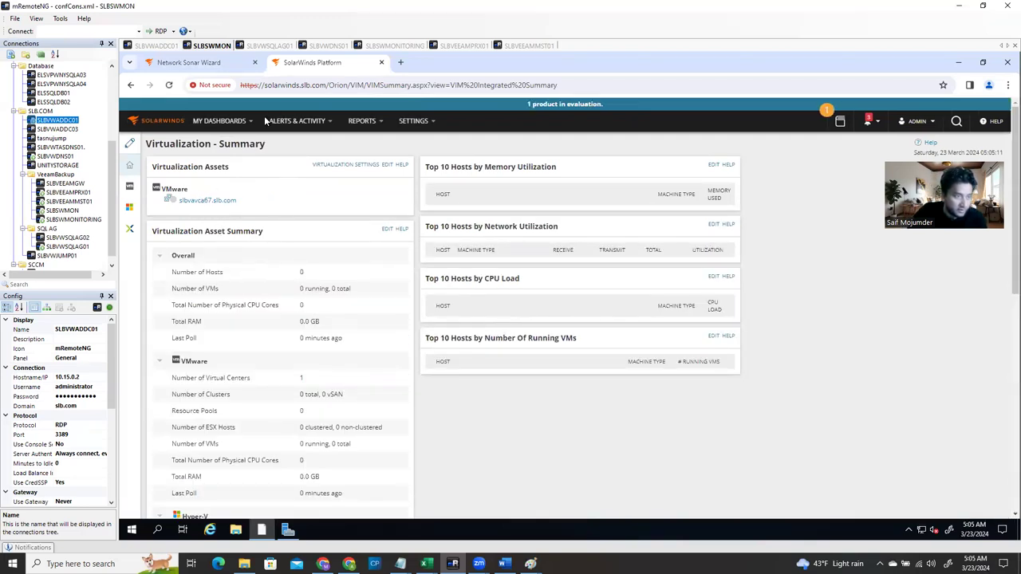
pyautogui.click(187, 64)
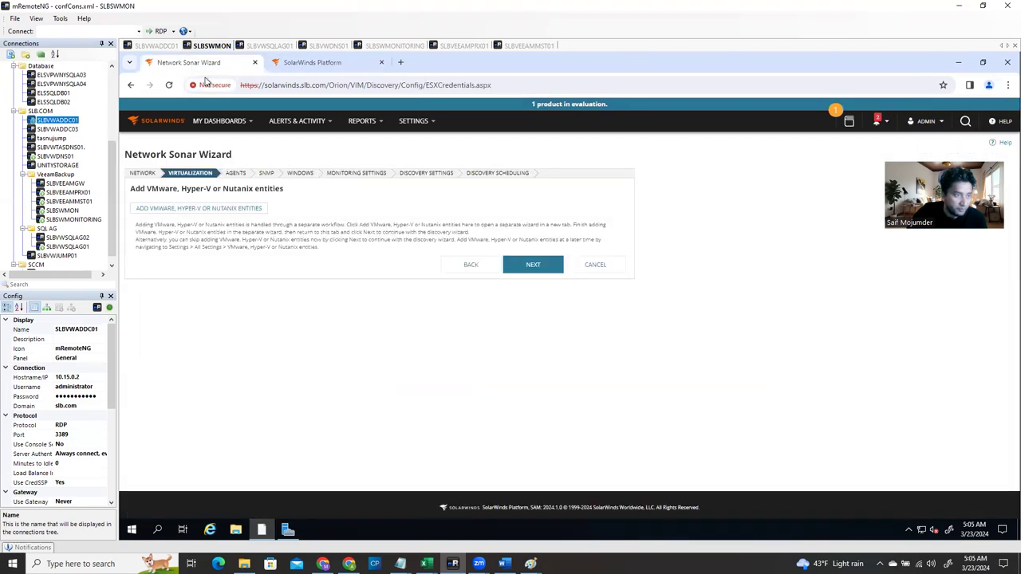
pyautogui.click(537, 270)
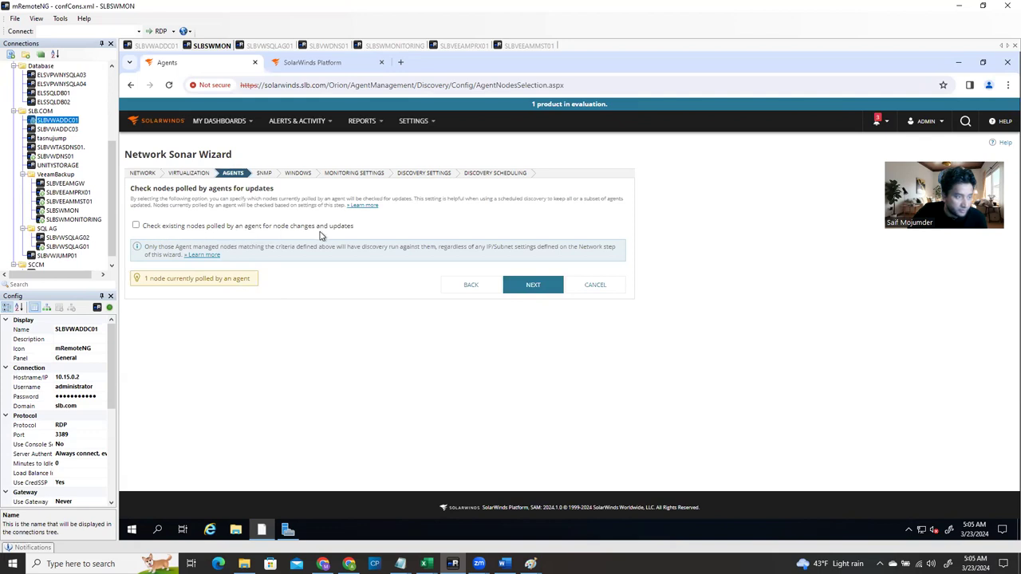
# Include agent-polled nodes, keep the public and private SNMP credentials, and reach Windows Credentials
pyautogui.click(136, 226)
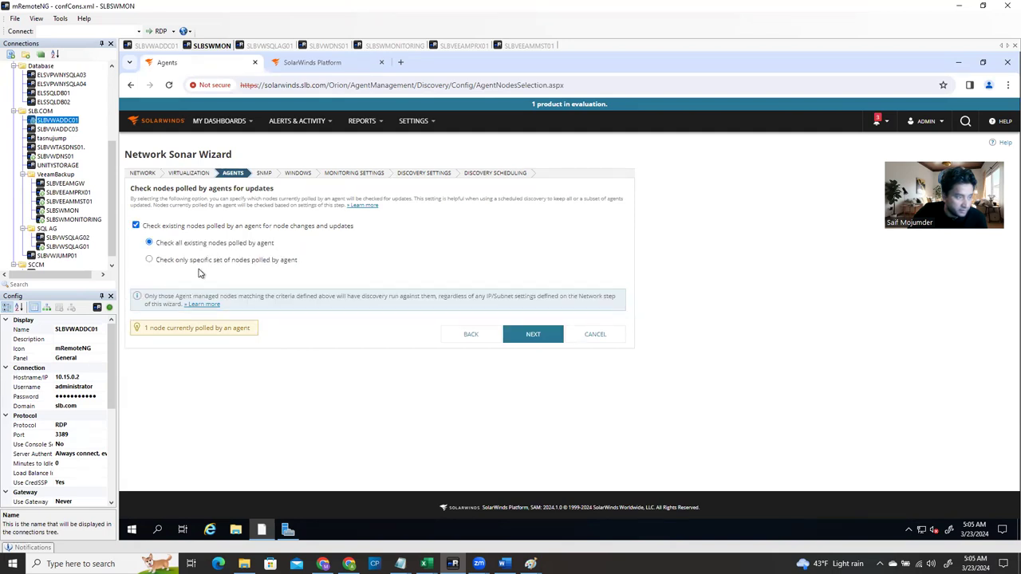
pyautogui.click(533, 340)
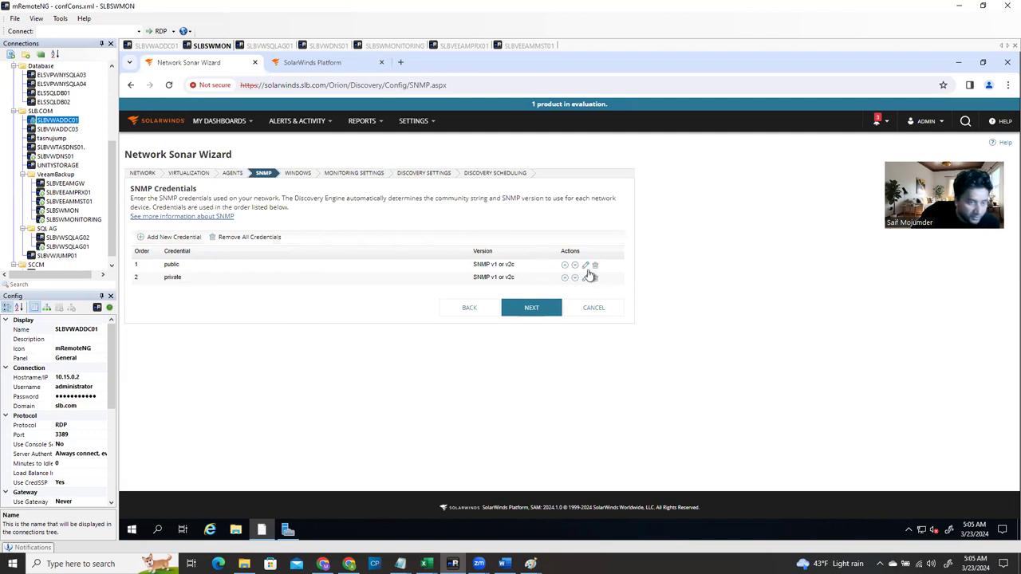
pyautogui.click(586, 267)
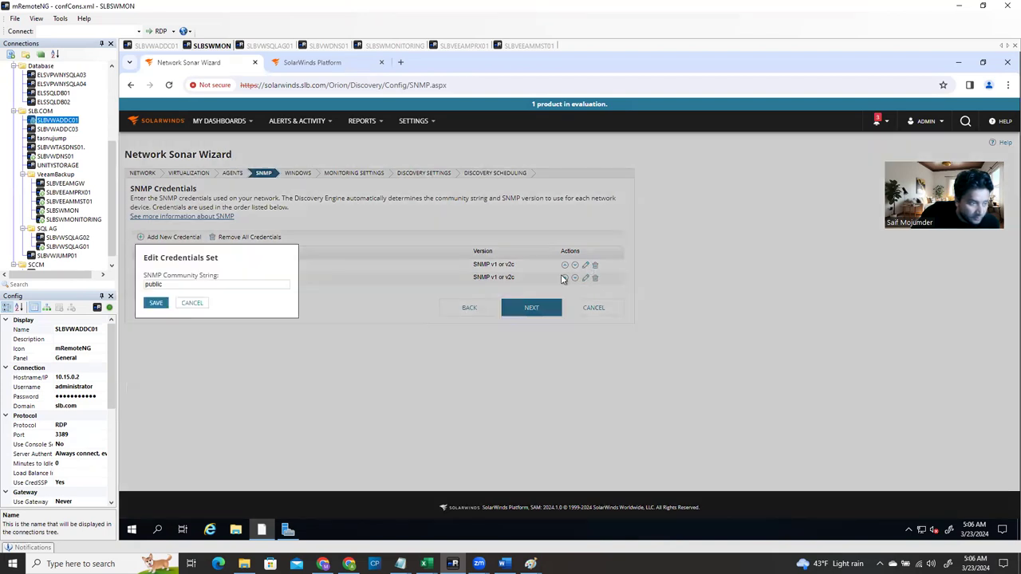
pyautogui.click(157, 304)
pyautogui.click(527, 313)
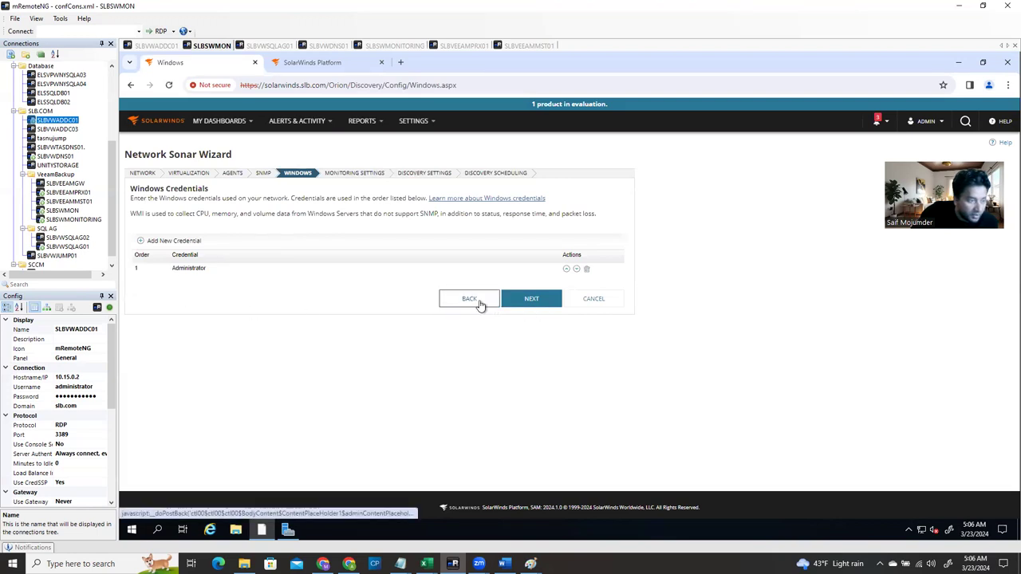
# Start a new Windows credential named 'Windows Crd Solarwinds Service Acount'
pyautogui.click(141, 241)
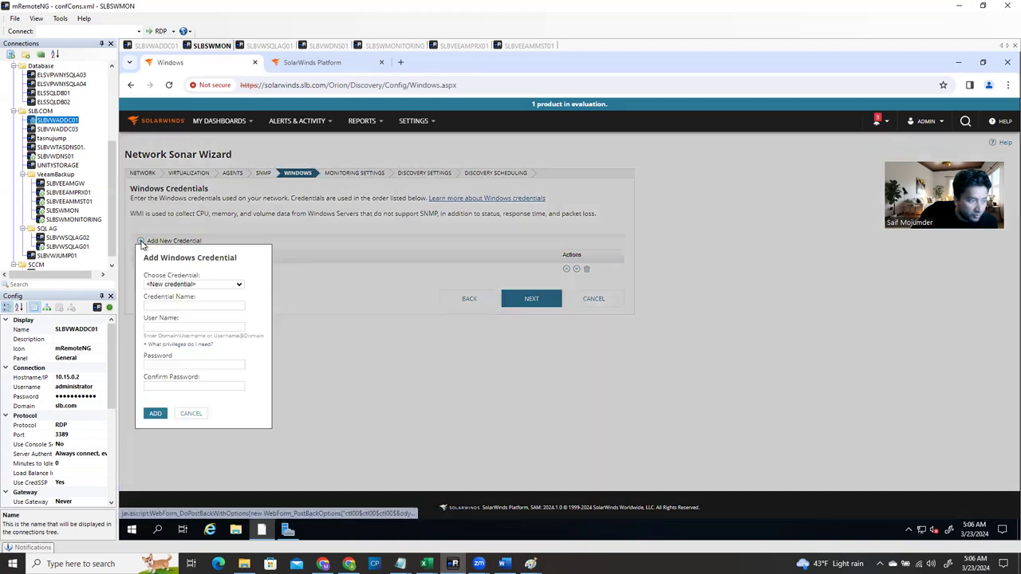
pyautogui.click(197, 286)
pyautogui.click(197, 293)
pyautogui.click(197, 305)
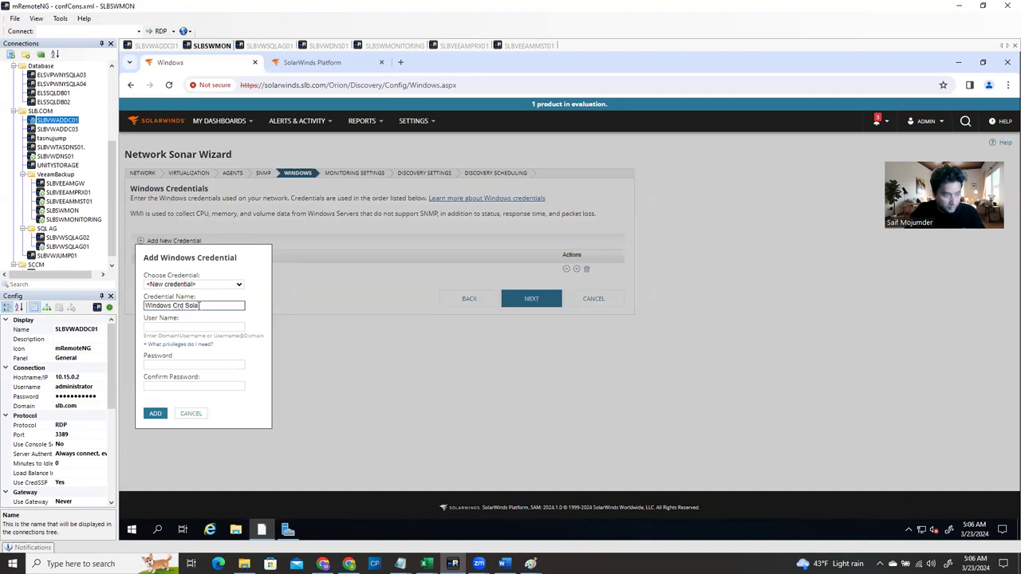
pyautogui.write('wind')
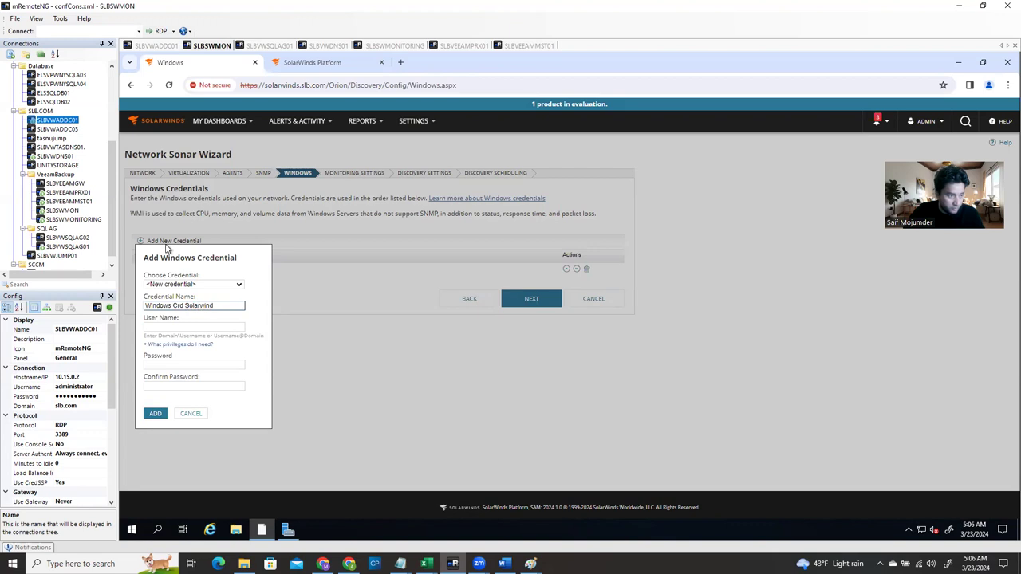
pyautogui.write('s S')
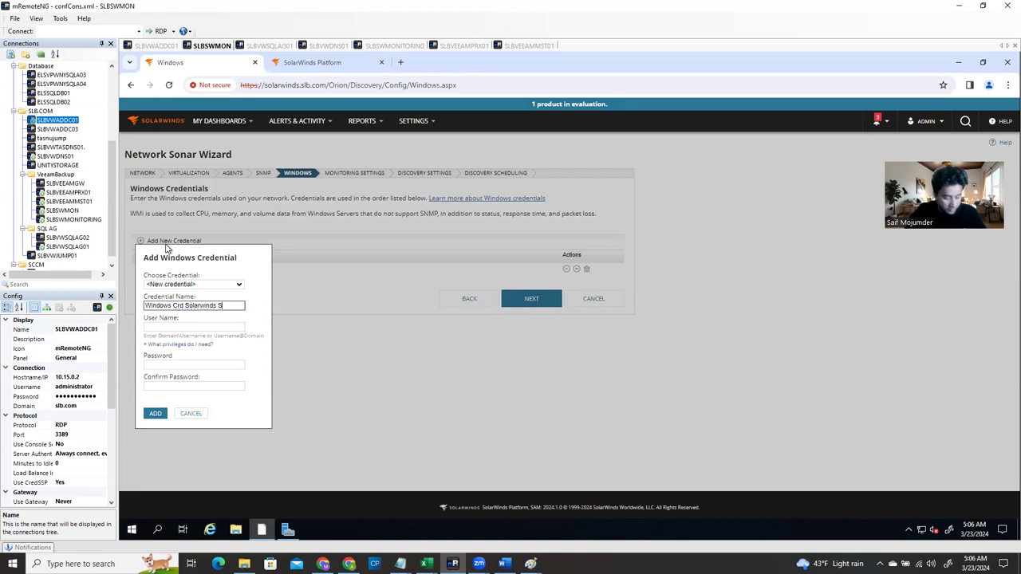
pyautogui.write('ervice Account')
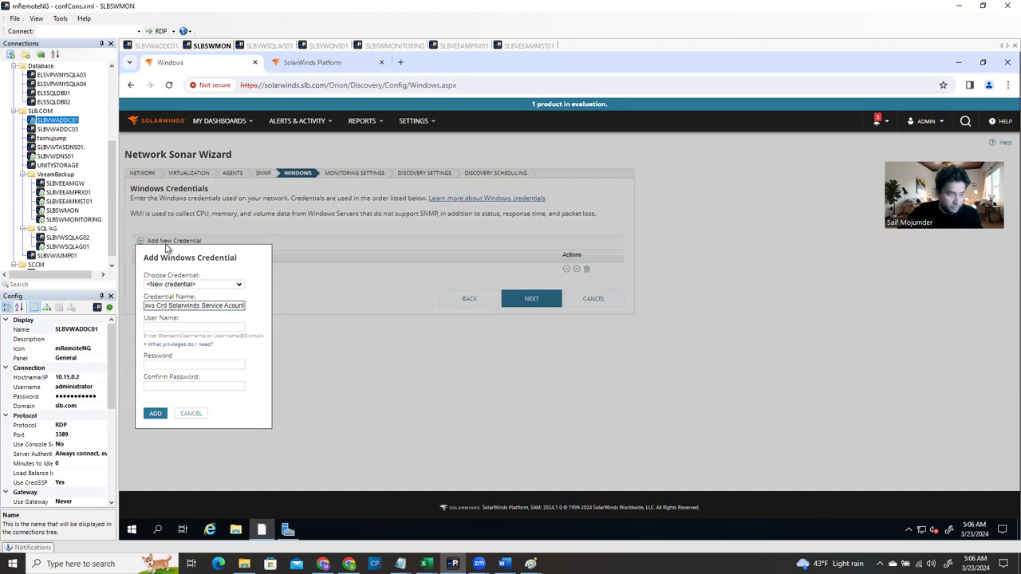
# Enter the service account's user name and password with confirmation, and add the credential
pyautogui.click(158, 325)
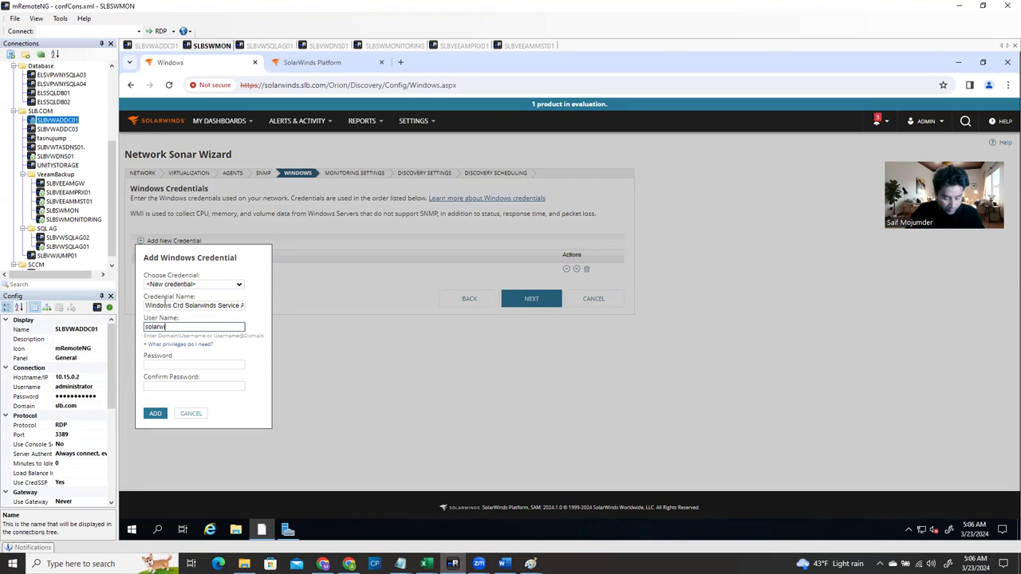
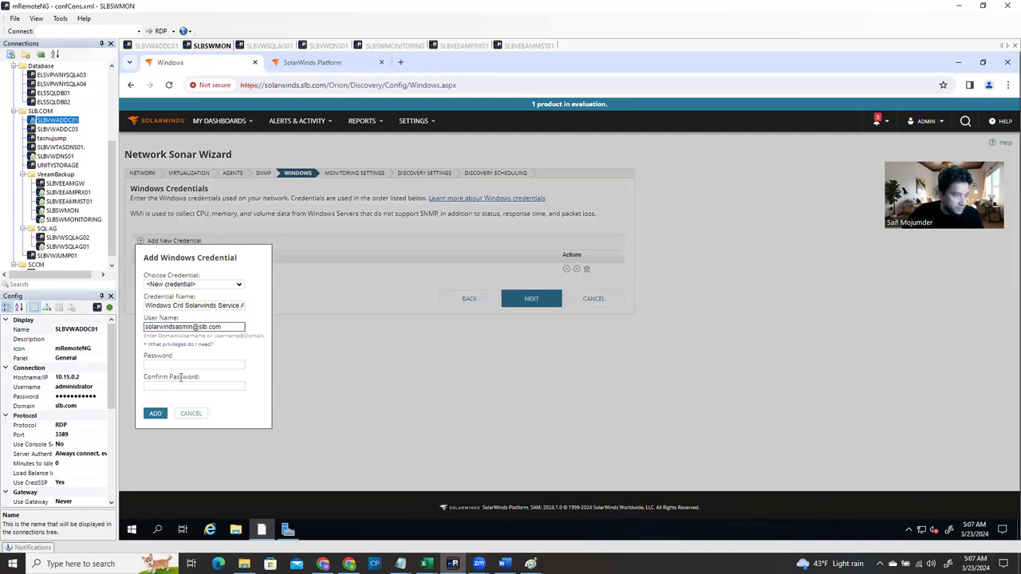
pyautogui.click(180, 365)
pyautogui.write('•••••••')
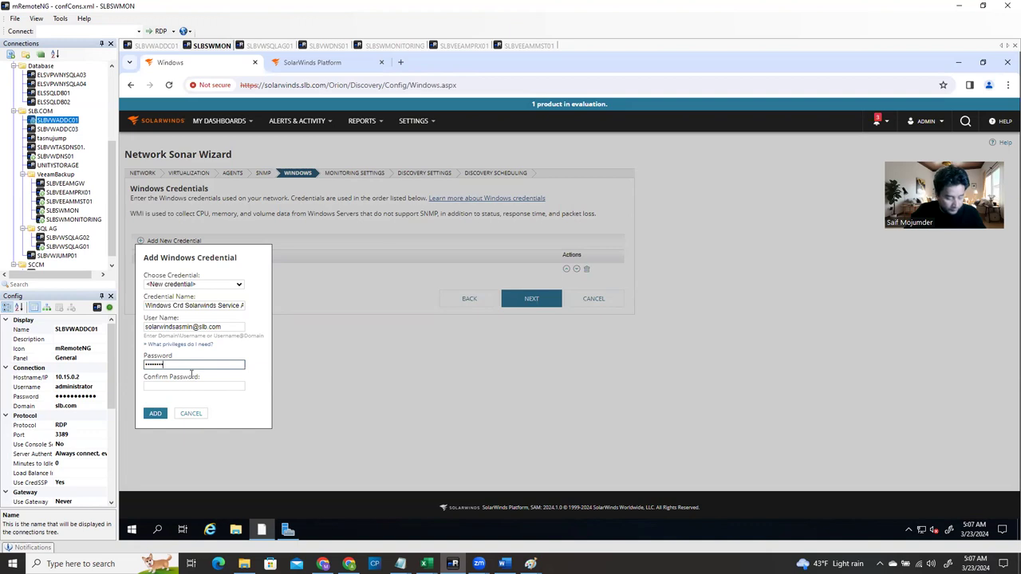
pyautogui.click(189, 389)
pyautogui.write('••••••••')
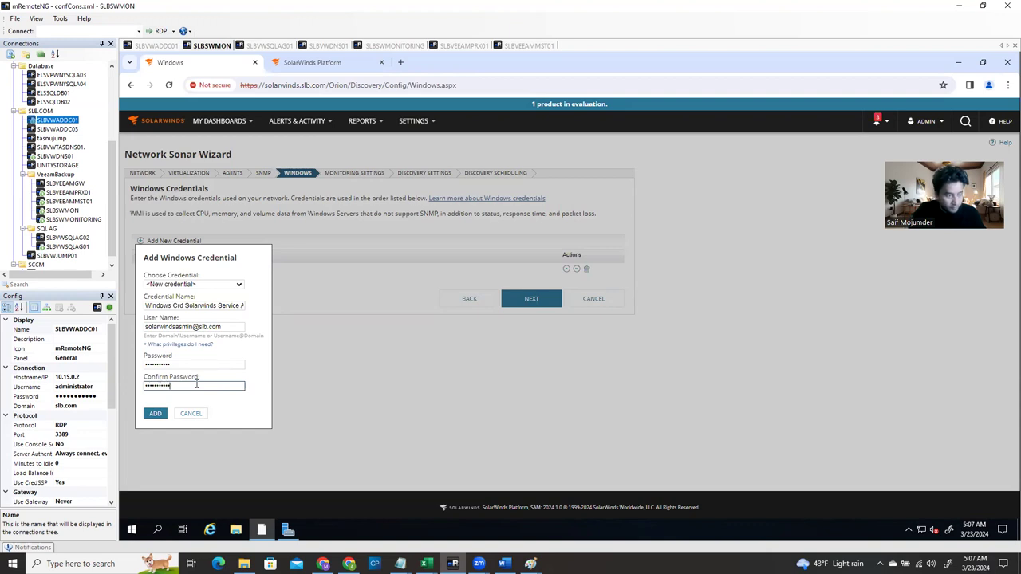
pyautogui.click(155, 414)
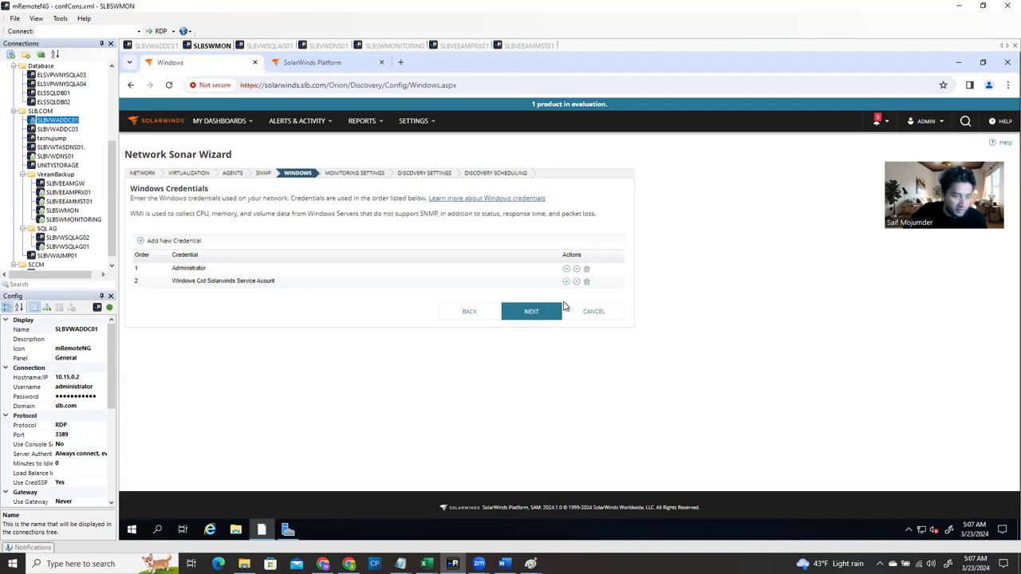
# On Monitoring Settings, choose automatic monitoring based on my defined monitoring settings
pyautogui.click(543, 315)
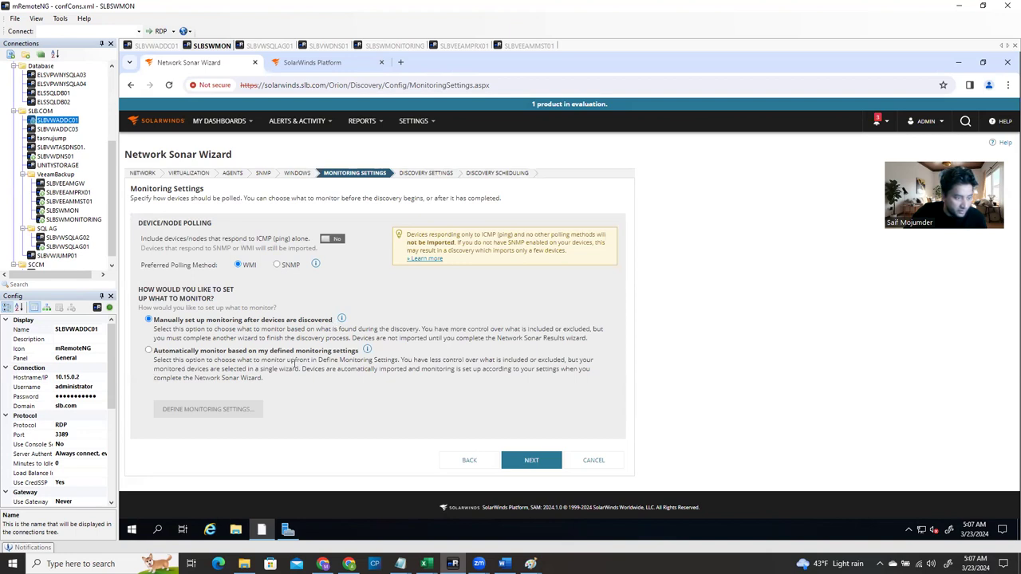
pyautogui.click(148, 351)
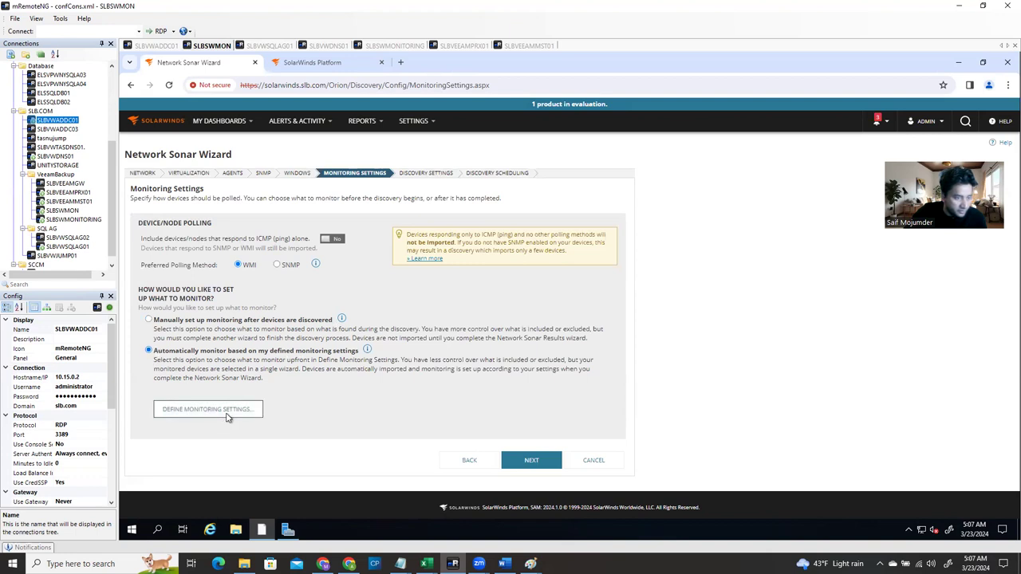
pyautogui.click(228, 416)
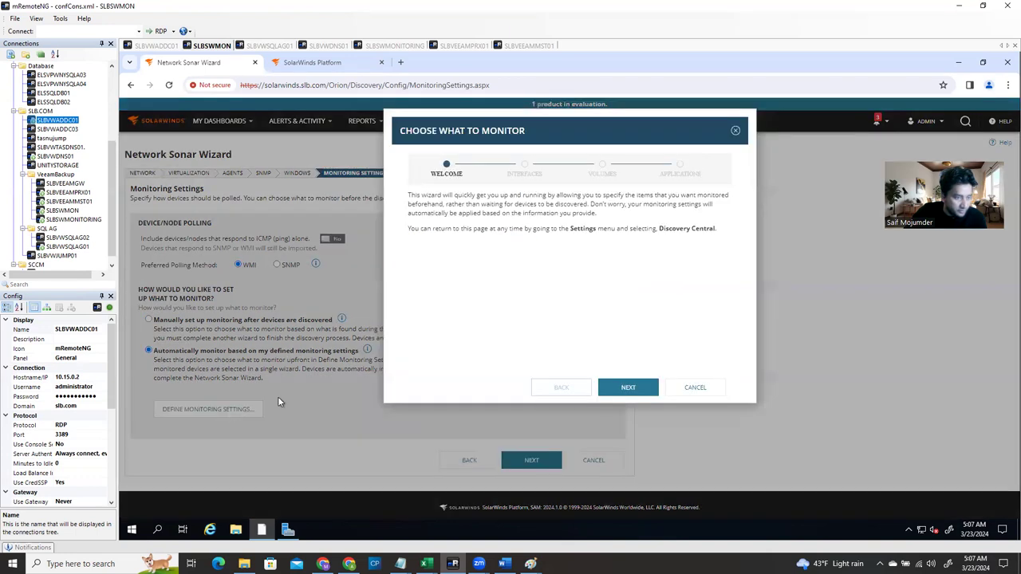
# Also monitor operationally down and administratively shutdown interfaces, keep default volumes and applications
pyautogui.click(634, 391)
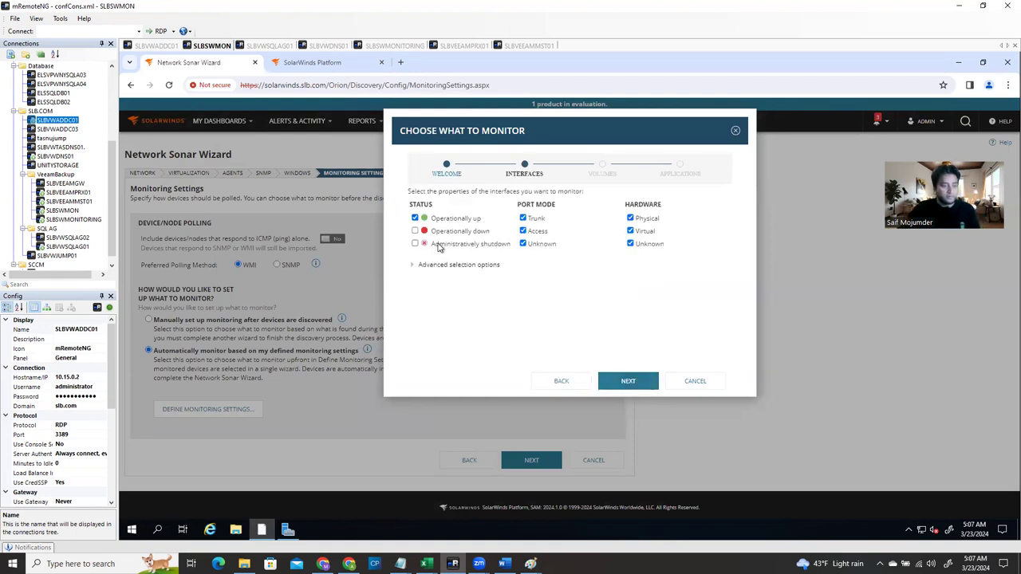
pyautogui.click(415, 232)
pyautogui.click(415, 244)
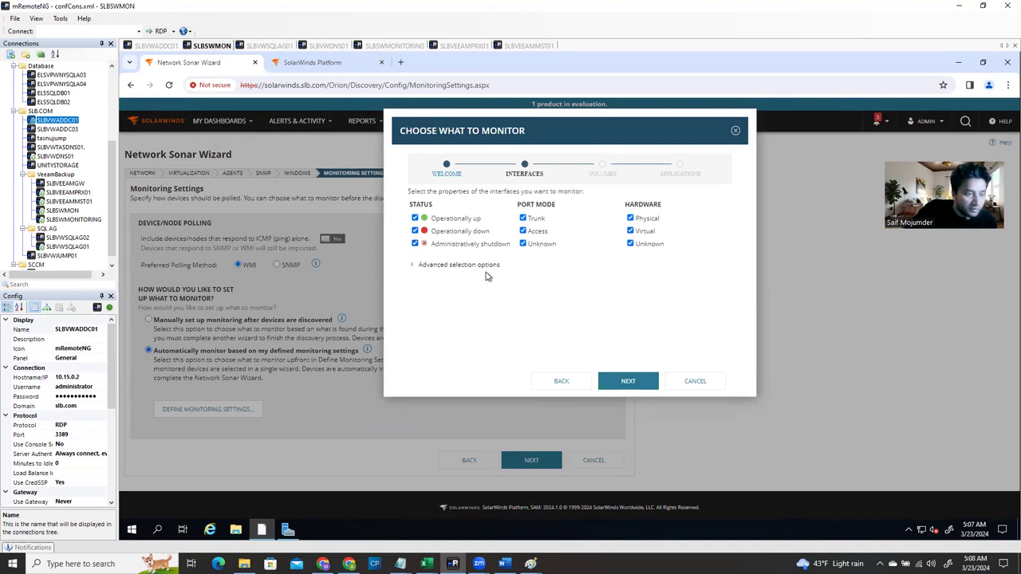
pyautogui.click(636, 382)
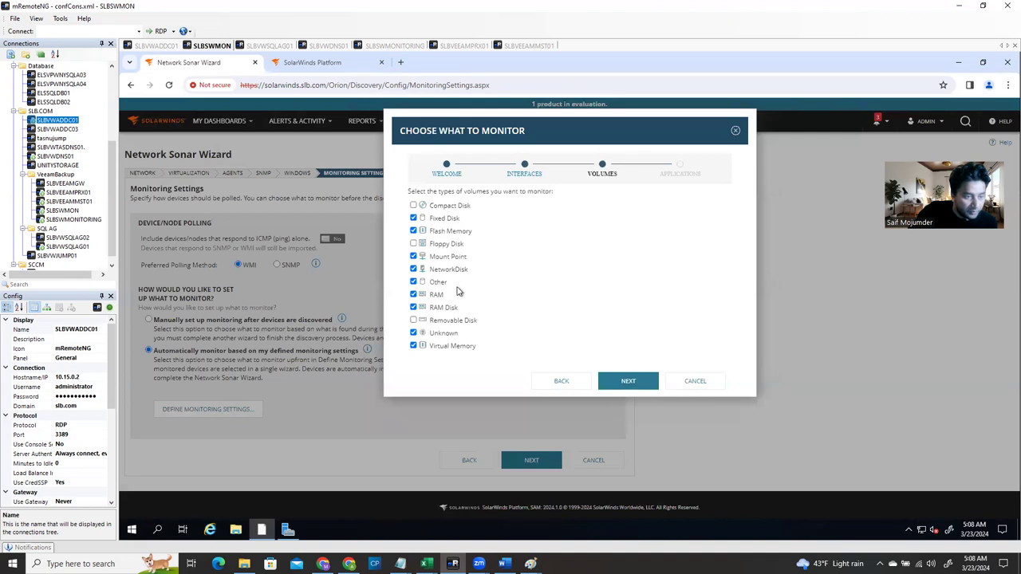
pyautogui.click(629, 382)
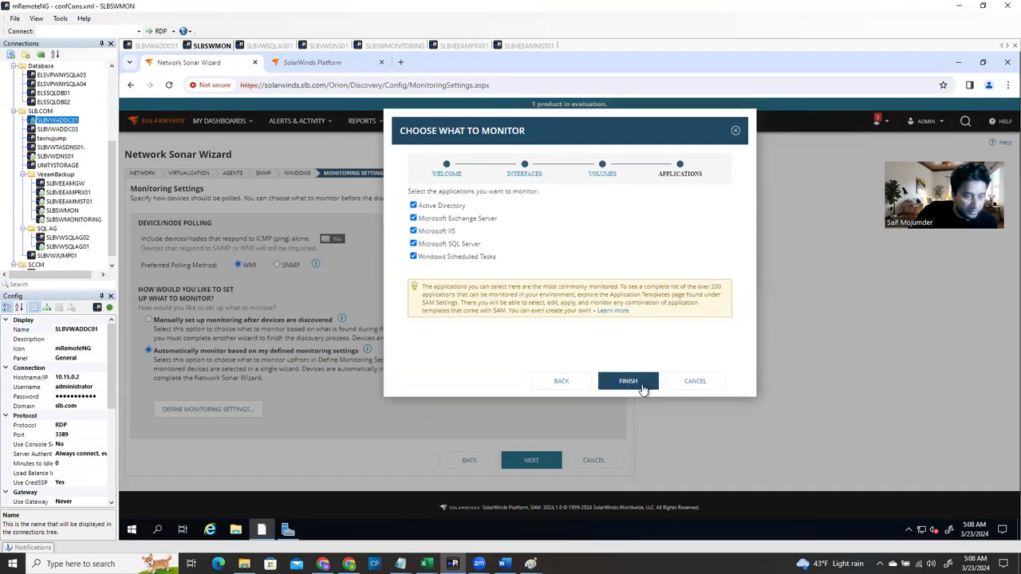
pyautogui.click(636, 383)
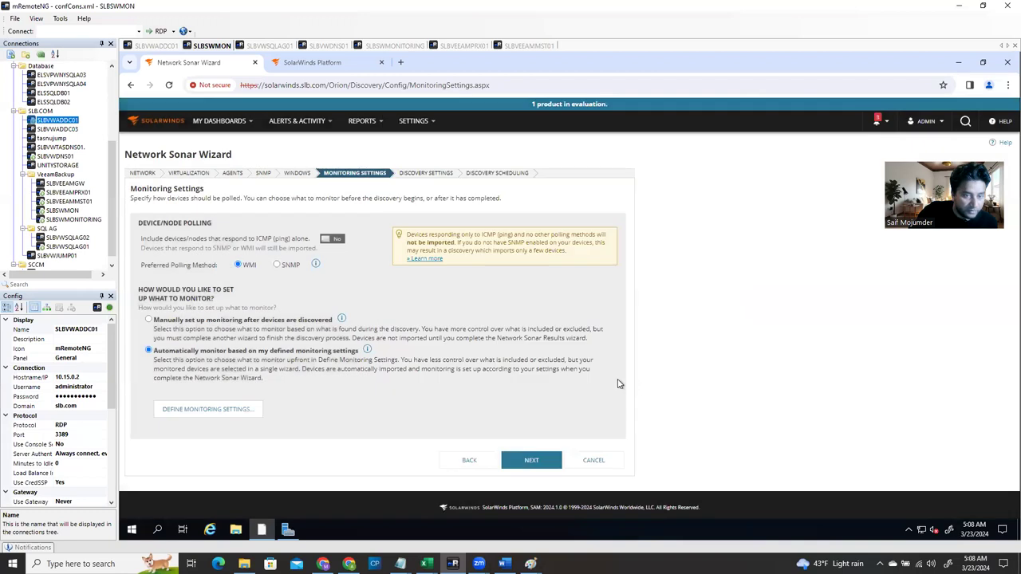
# Advance to Discovery Settings with its default retry and timeout values
pyautogui.click(533, 461)
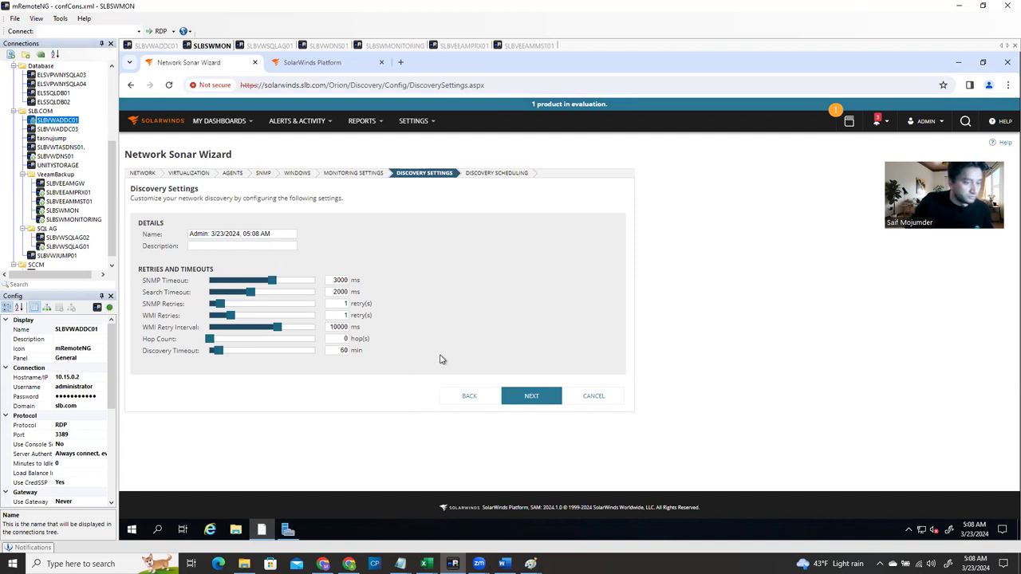
# Schedule the discovery to run daily at 12:00 AM and start it immediately
pyautogui.click(528, 397)
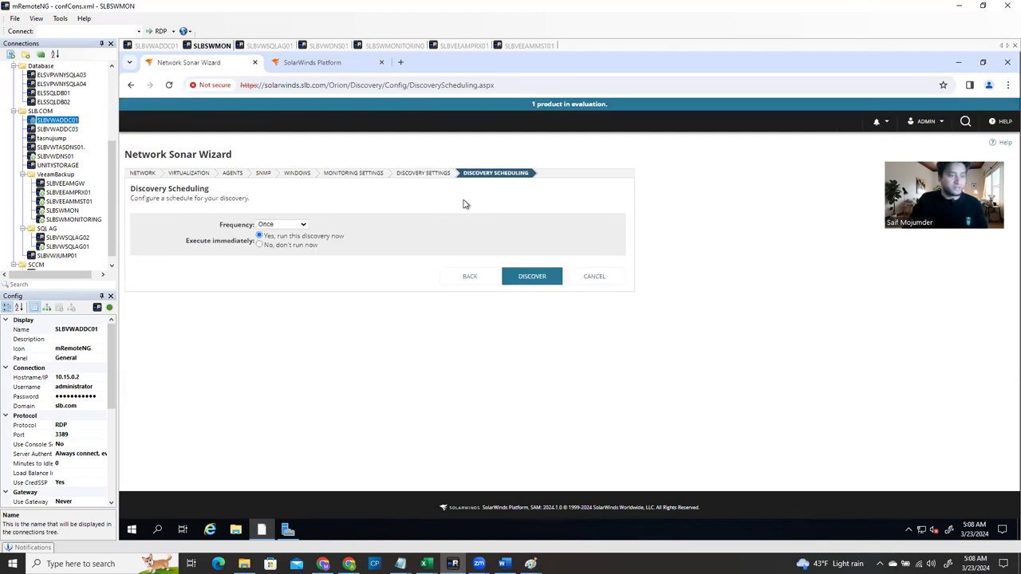
pyautogui.click(292, 228)
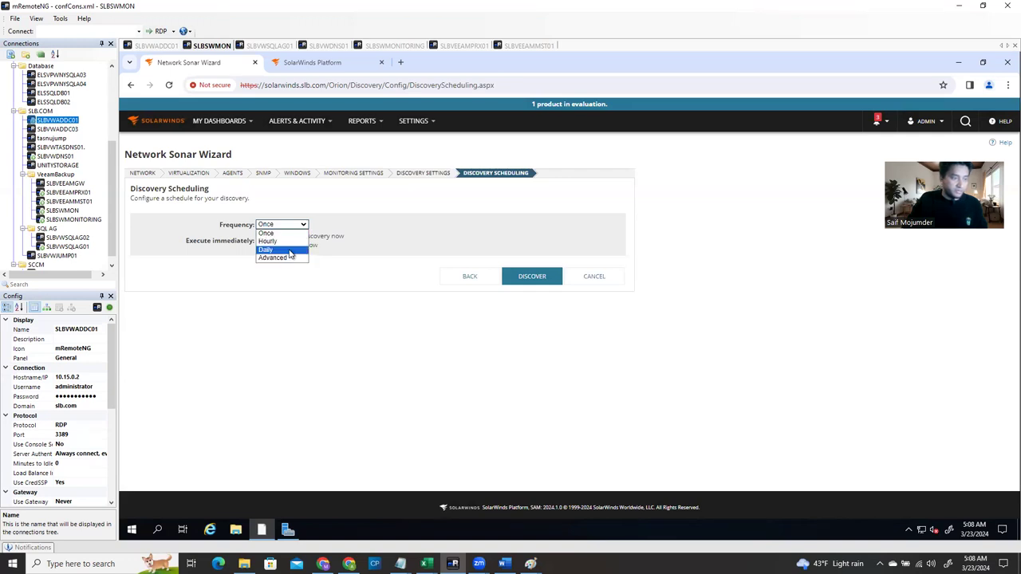
pyautogui.click(291, 250)
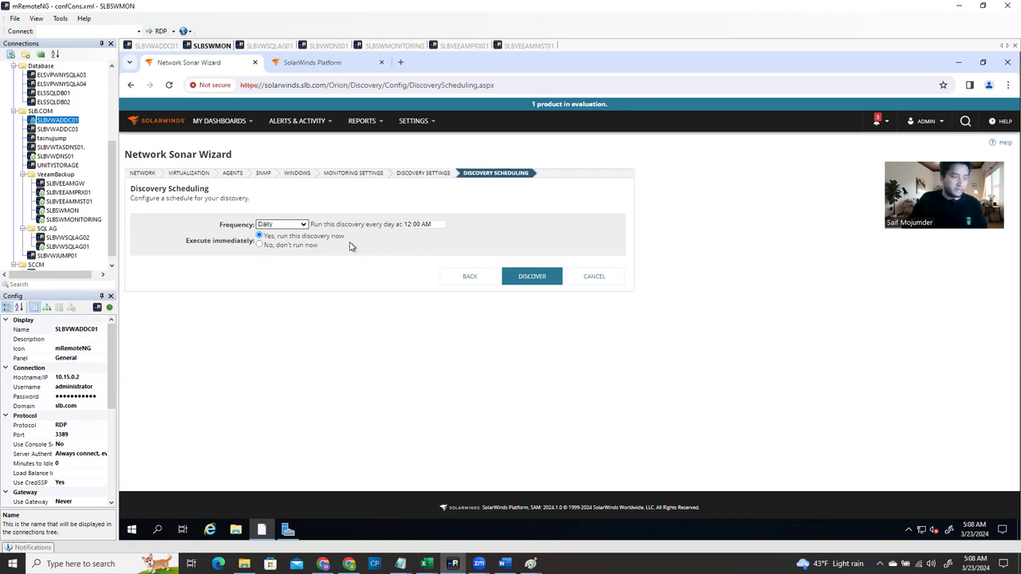
pyautogui.click(535, 284)
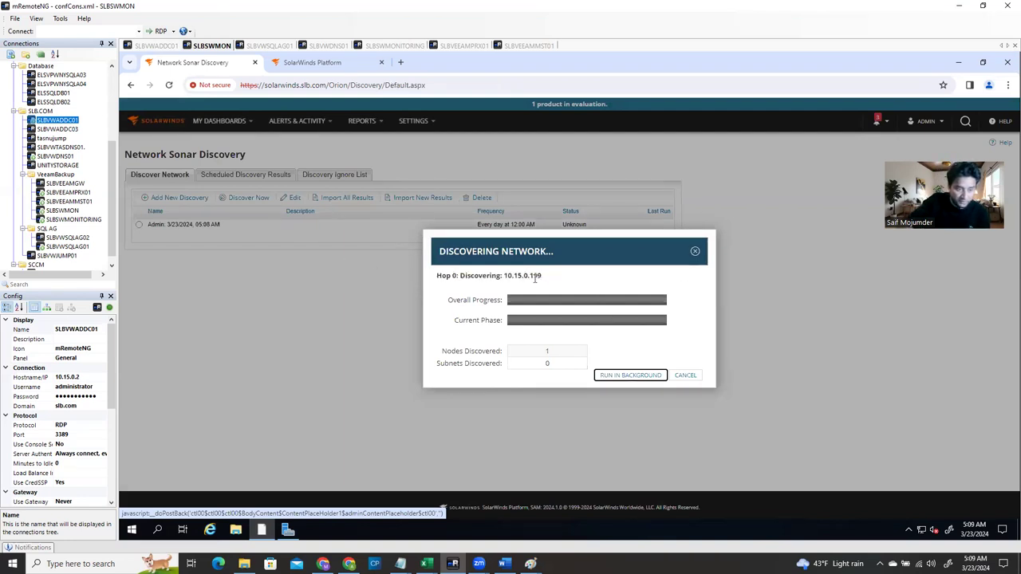
# Watch the Discovering Network progress as the discovery finds 5 nodes
pyautogui.moveTo(436, 276); pyautogui.dragTo(528, 276)
pyautogui.click(590, 287)
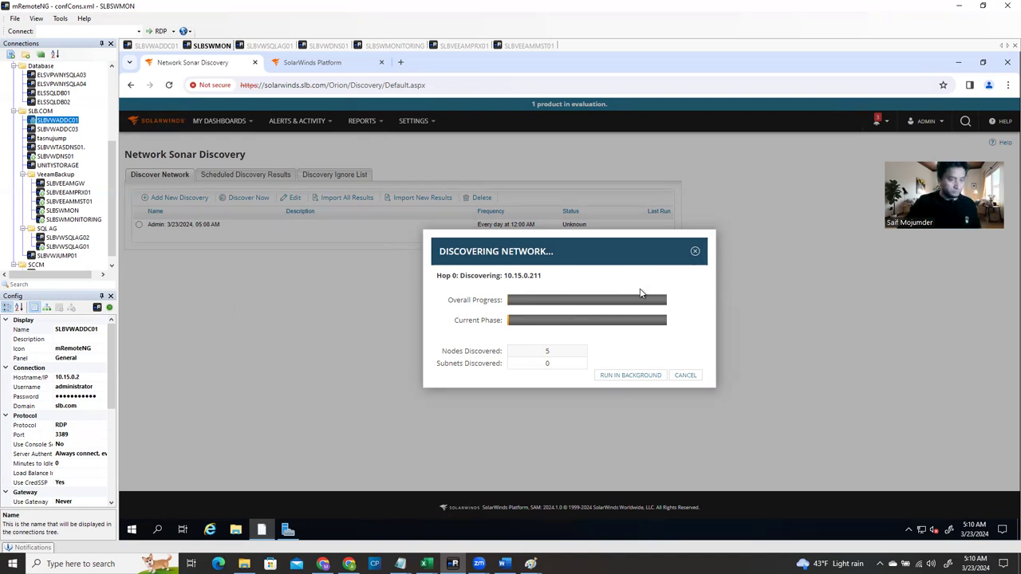
pyautogui.moveTo(610, 239); pyautogui.dragTo(494, 229)
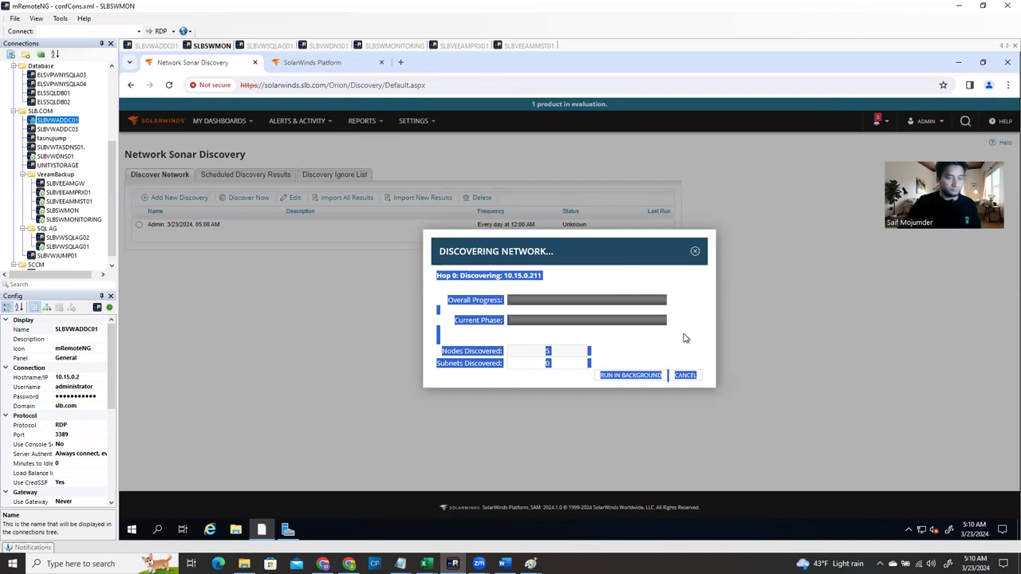
pyautogui.click(631, 263)
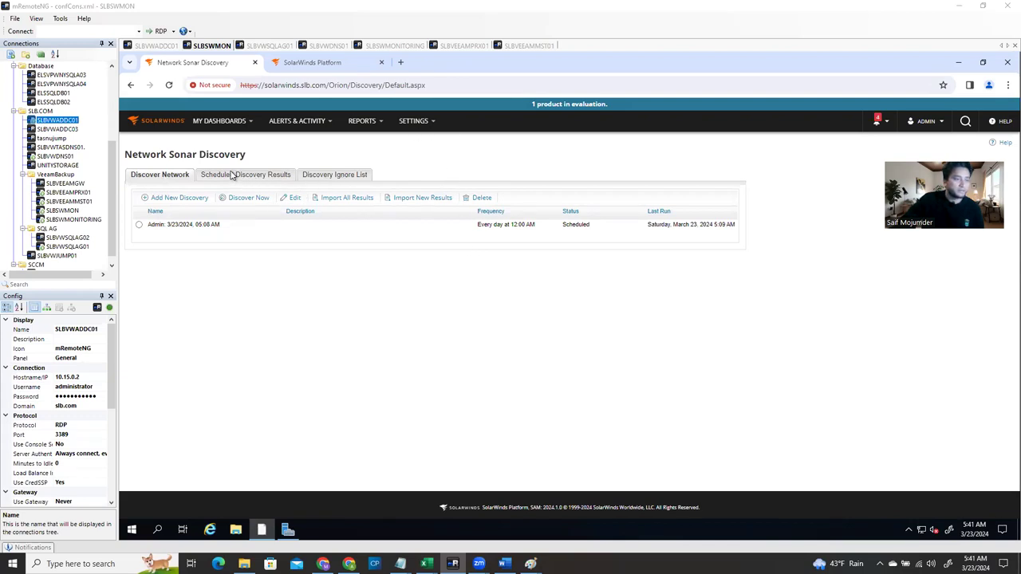
# Load the Top 10 dashboard from My Dashboards > Home
pyautogui.click(417, 122)
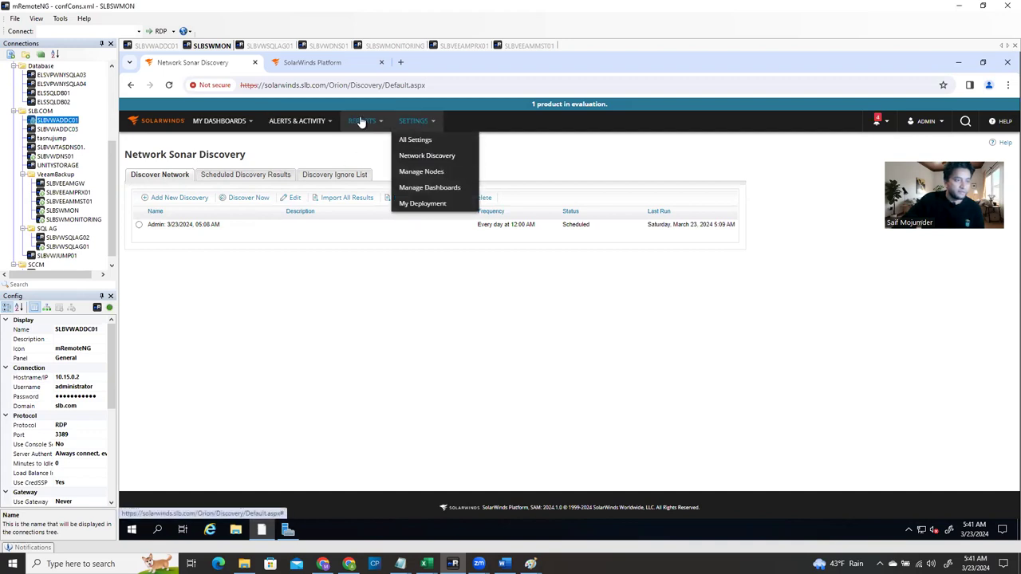
pyautogui.moveTo(240, 127)
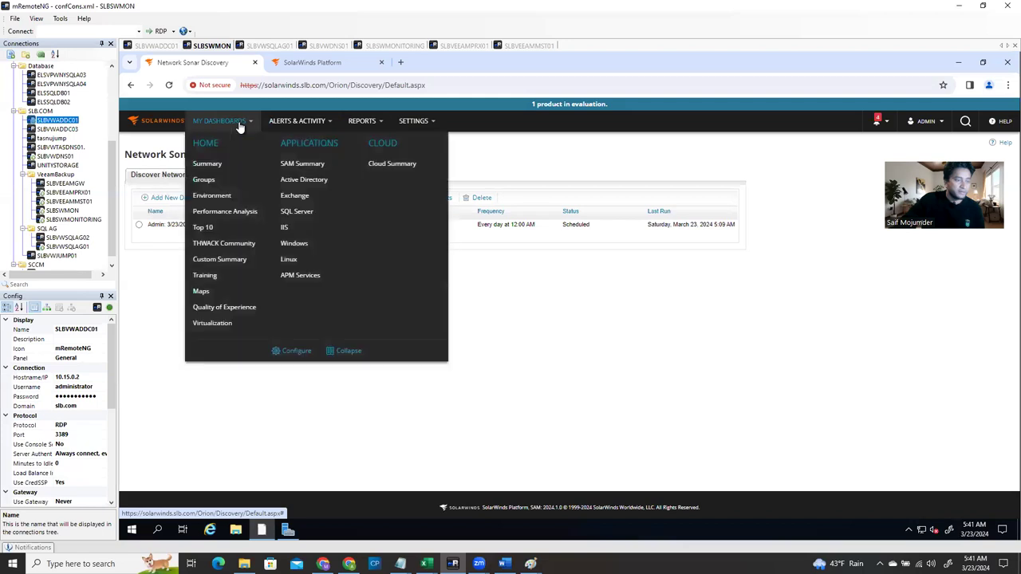
pyautogui.click(205, 164)
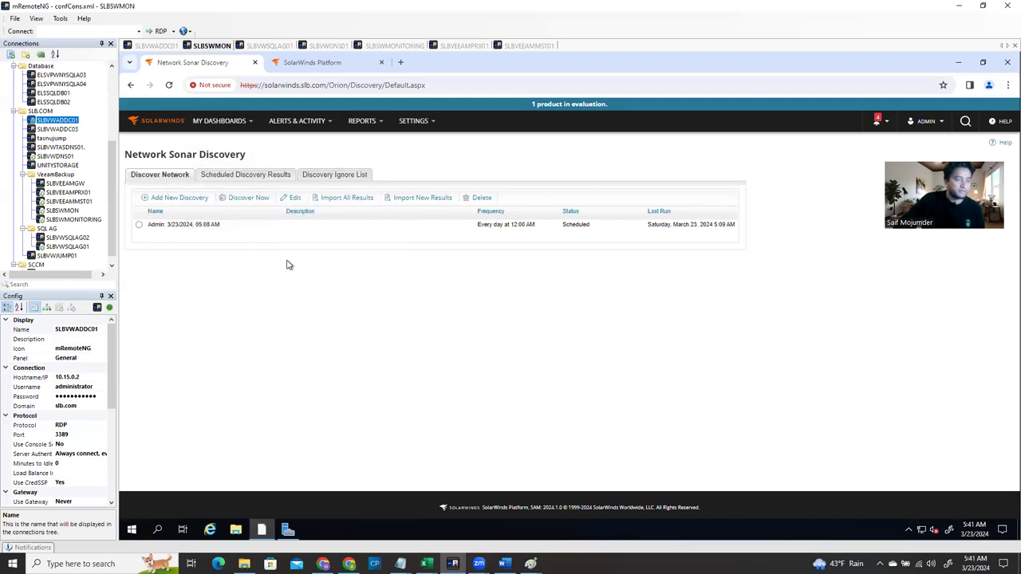
pyautogui.moveTo(239, 129)
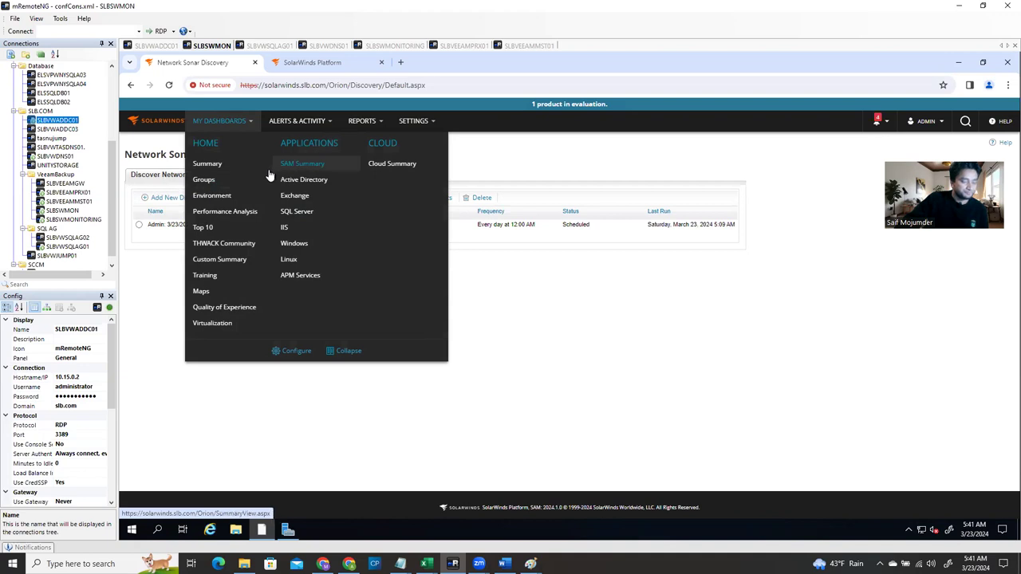
pyautogui.click(205, 228)
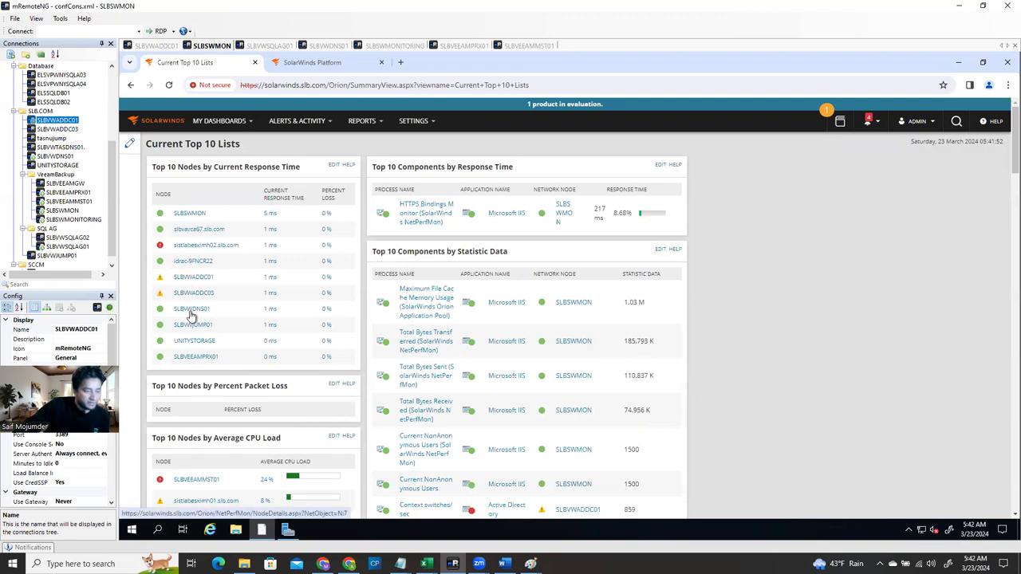
pyautogui.scroll(-3, 228, 359)
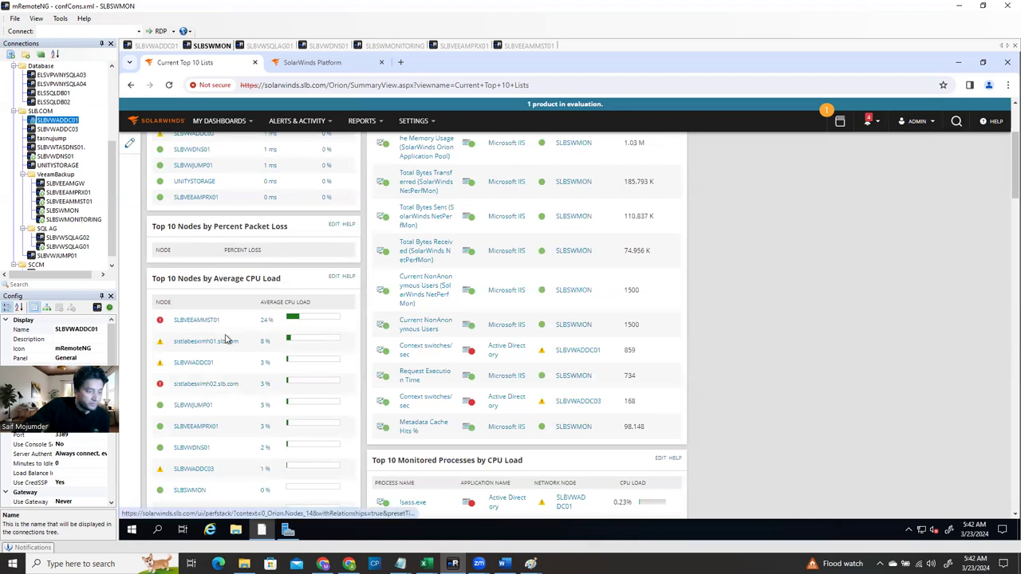
pyautogui.scroll(-3, 226, 335)
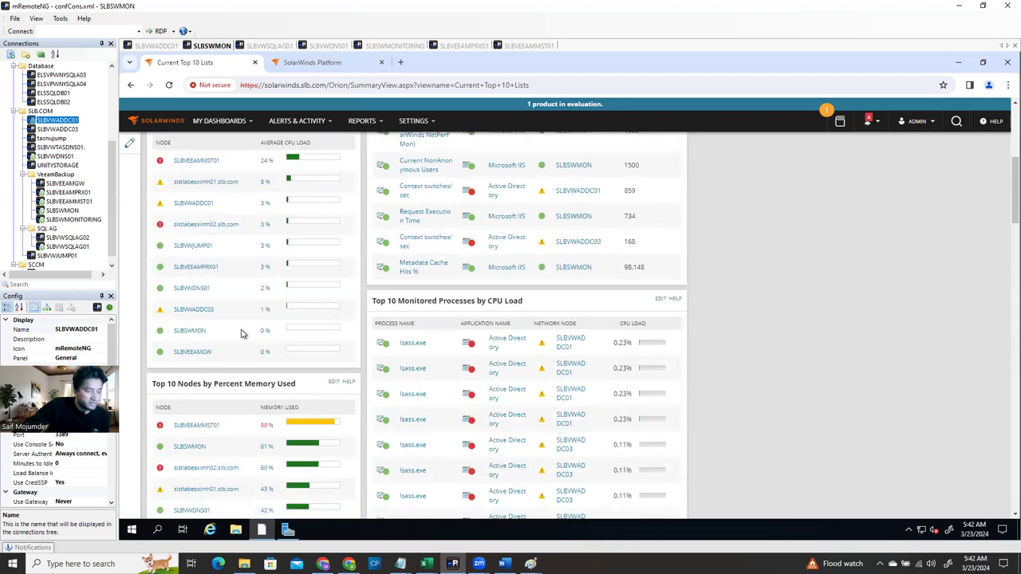
pyautogui.scroll(2, 244, 333)
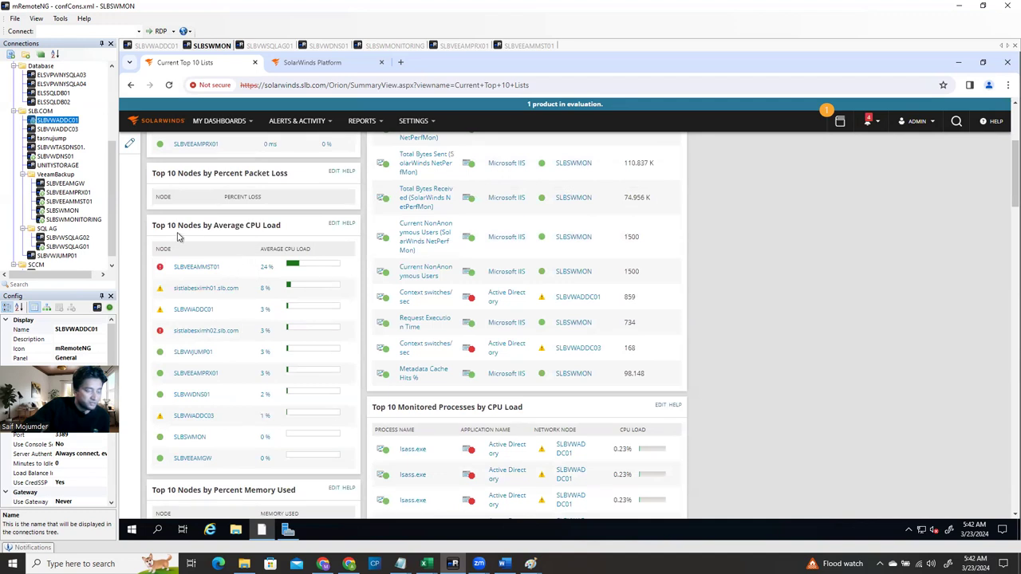
pyautogui.scroll(-2, 234, 322)
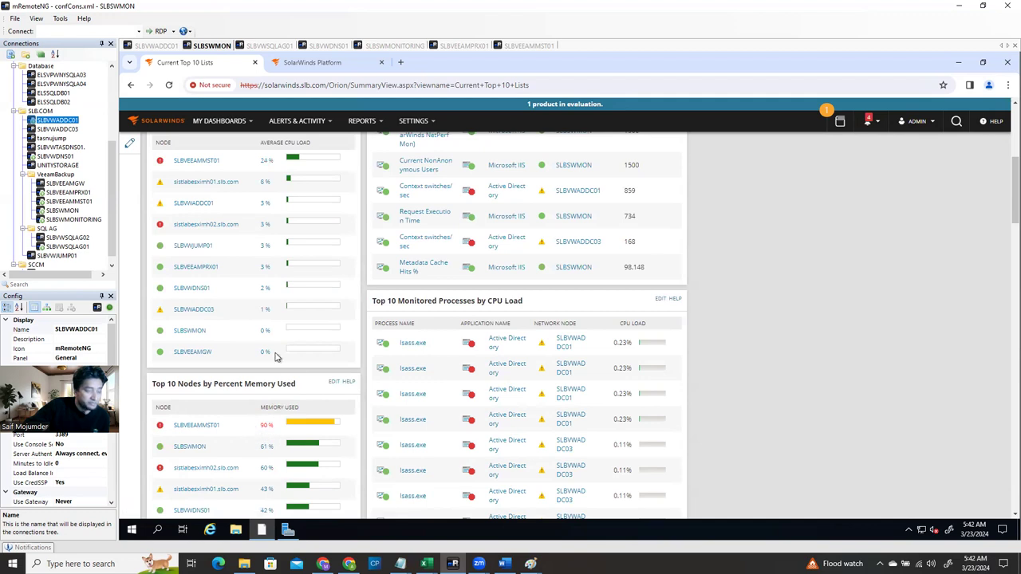
pyautogui.scroll(1, 280, 310)
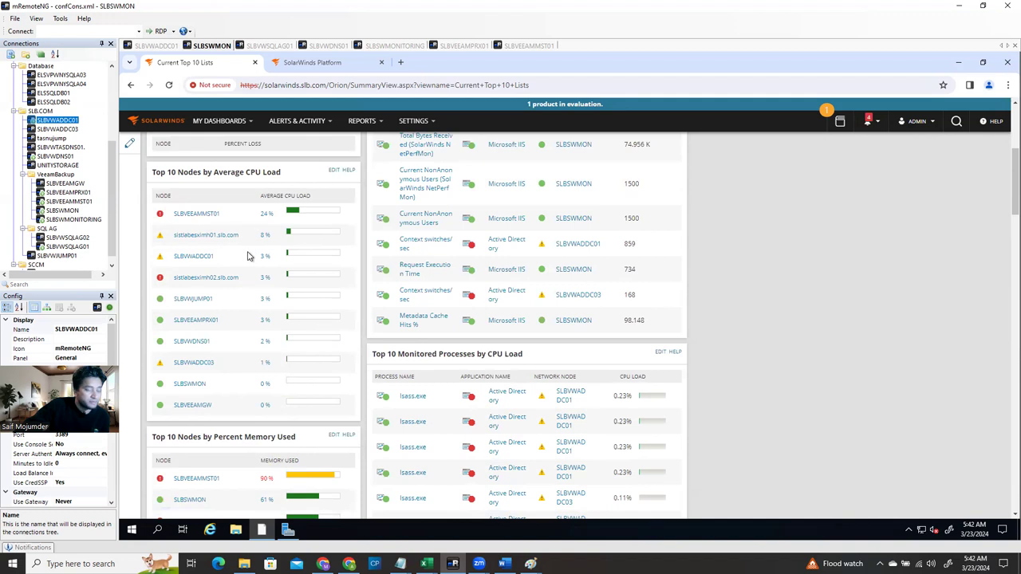
pyautogui.scroll(-3, 273, 322)
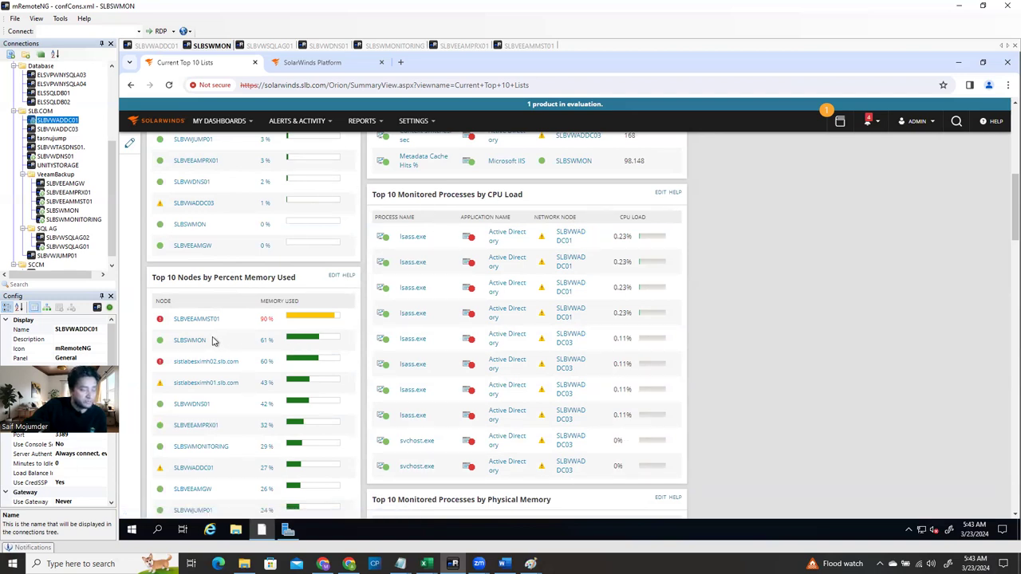
pyautogui.scroll(10, 299, 307)
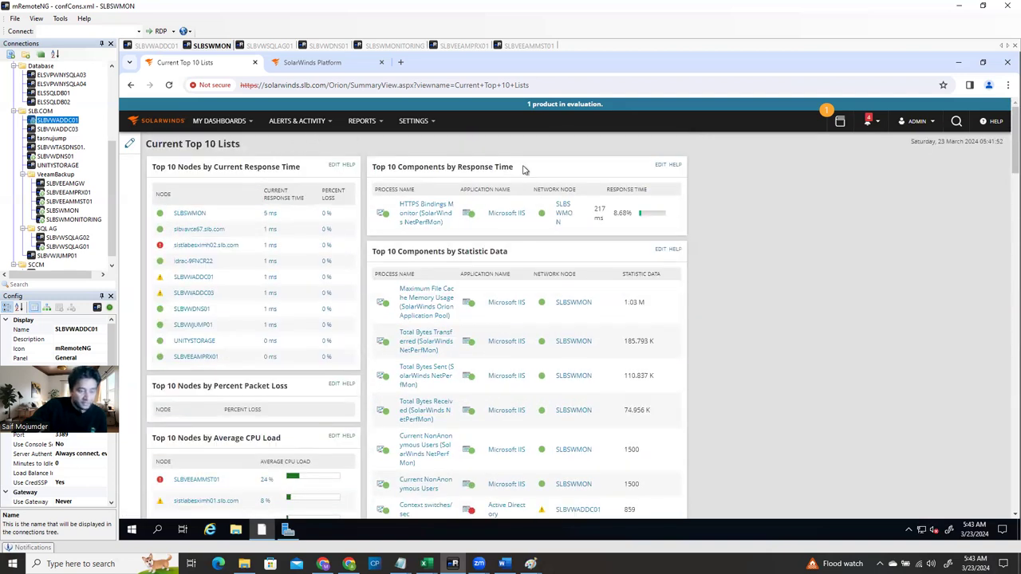
pyautogui.scroll(-2, 694, 262)
pyautogui.scroll(1, 526, 263)
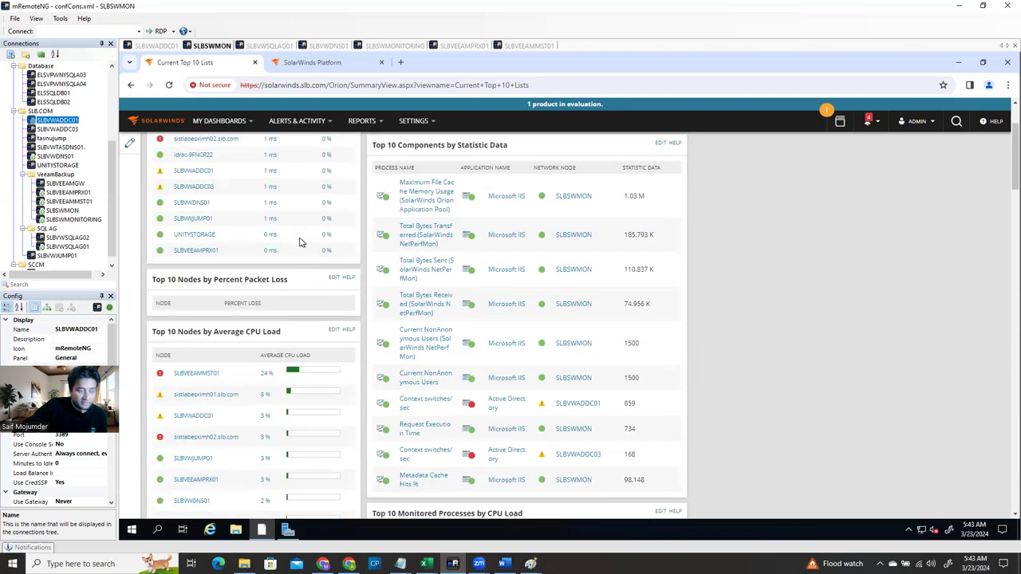
pyautogui.scroll(2, 292, 227)
pyautogui.scroll(-3, 447, 375)
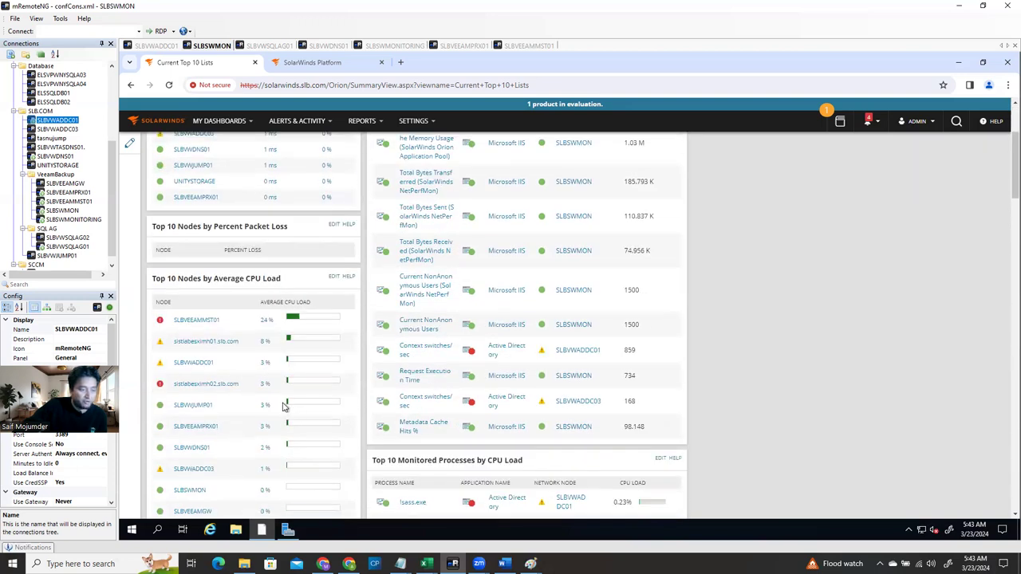
pyautogui.scroll(-2, 275, 413)
pyautogui.scroll(-1, 268, 421)
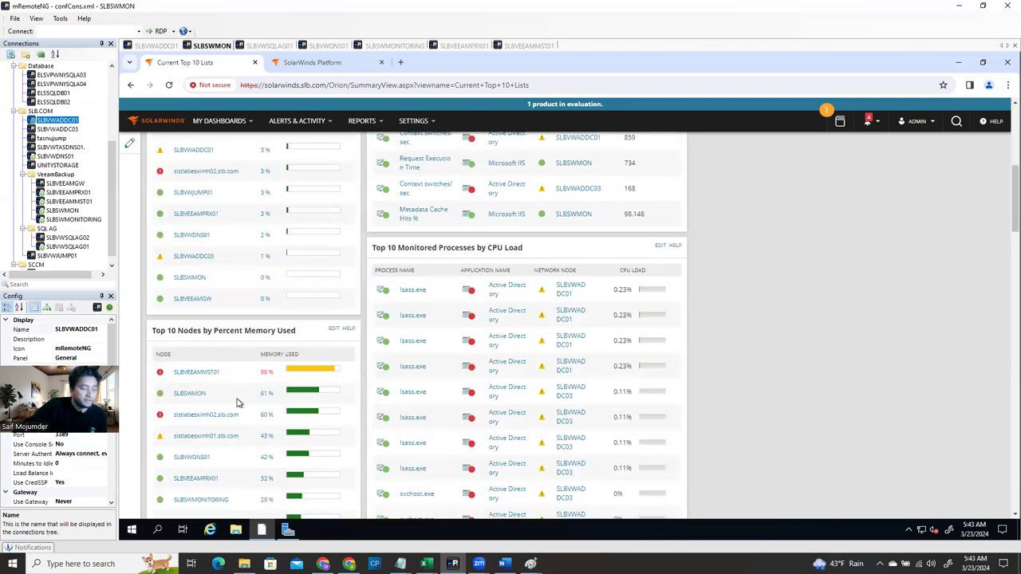
pyautogui.scroll(-1, 271, 368)
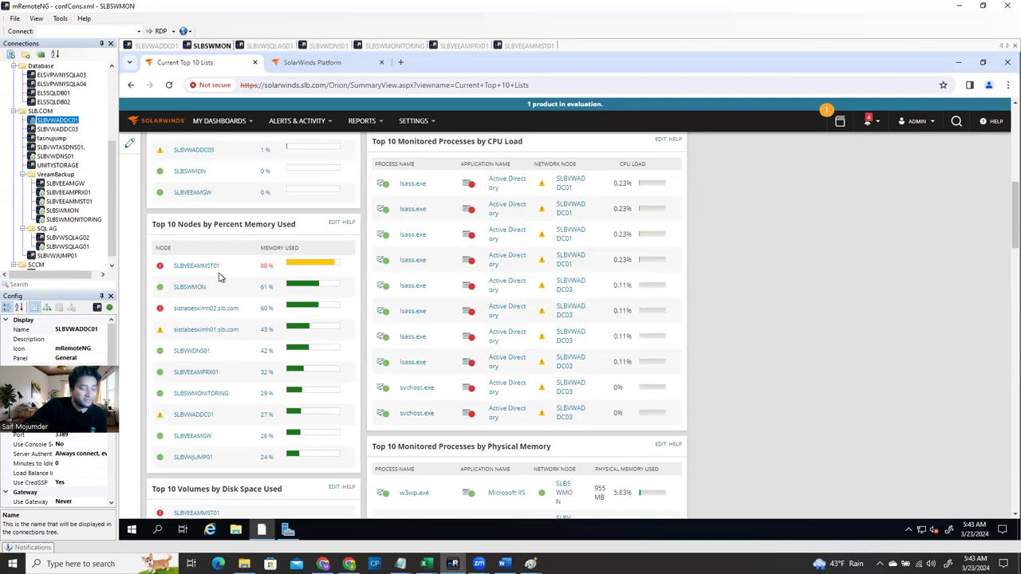
pyautogui.scroll(2, 236, 276)
pyautogui.scroll(-2, 240, 287)
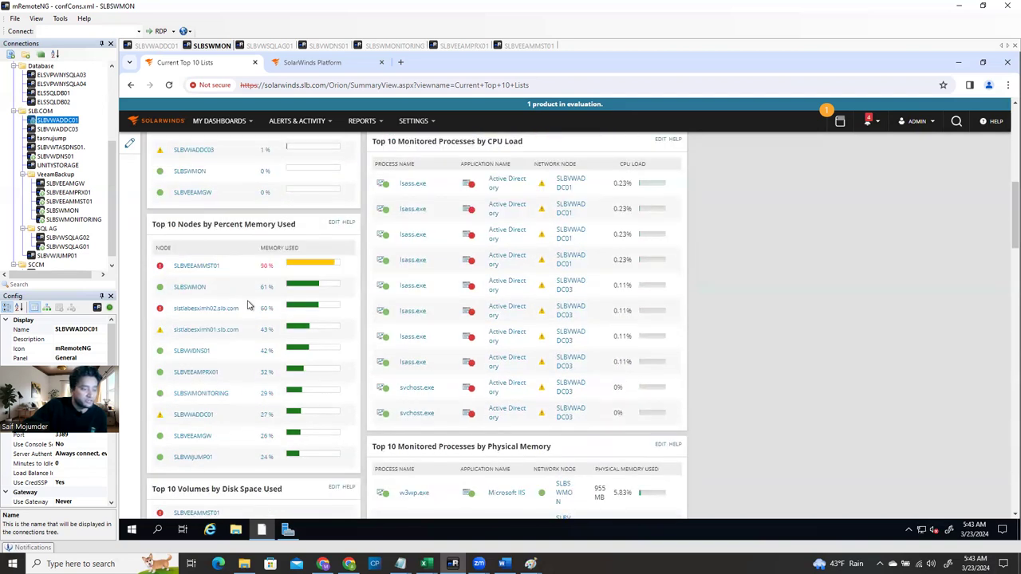
pyautogui.scroll(-2, 247, 304)
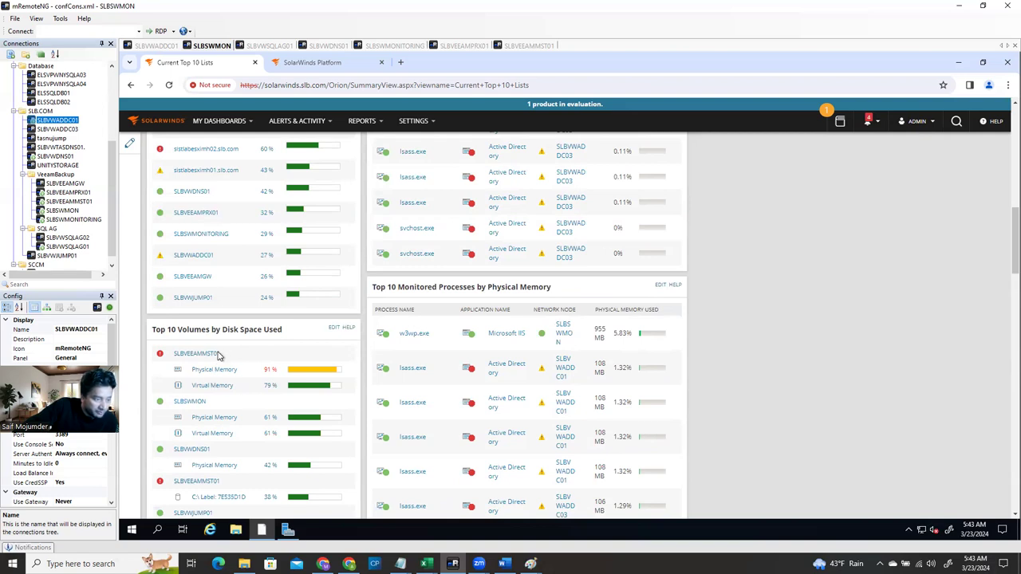
pyautogui.scroll(-1, 244, 422)
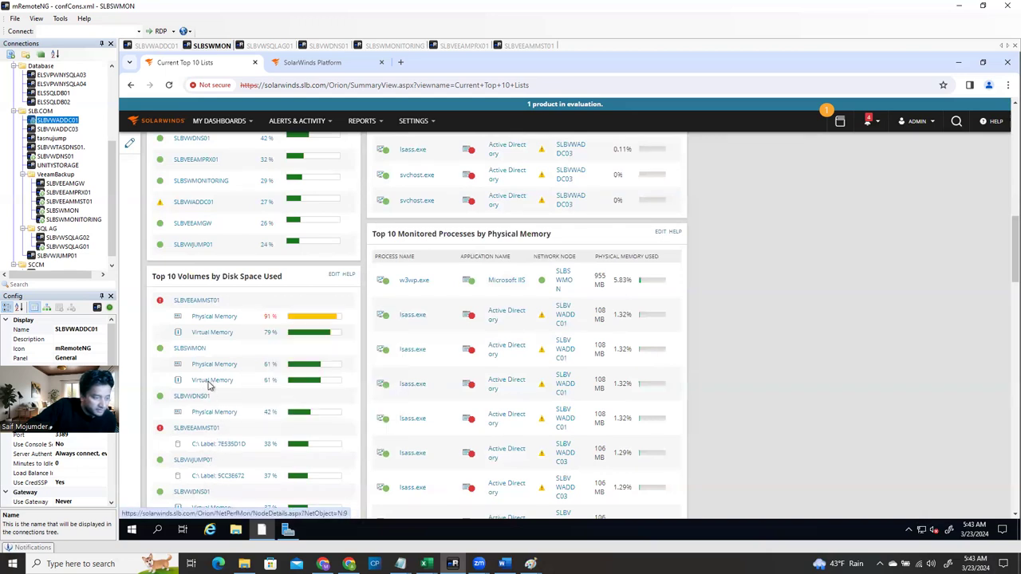
pyautogui.scroll(-3, 251, 399)
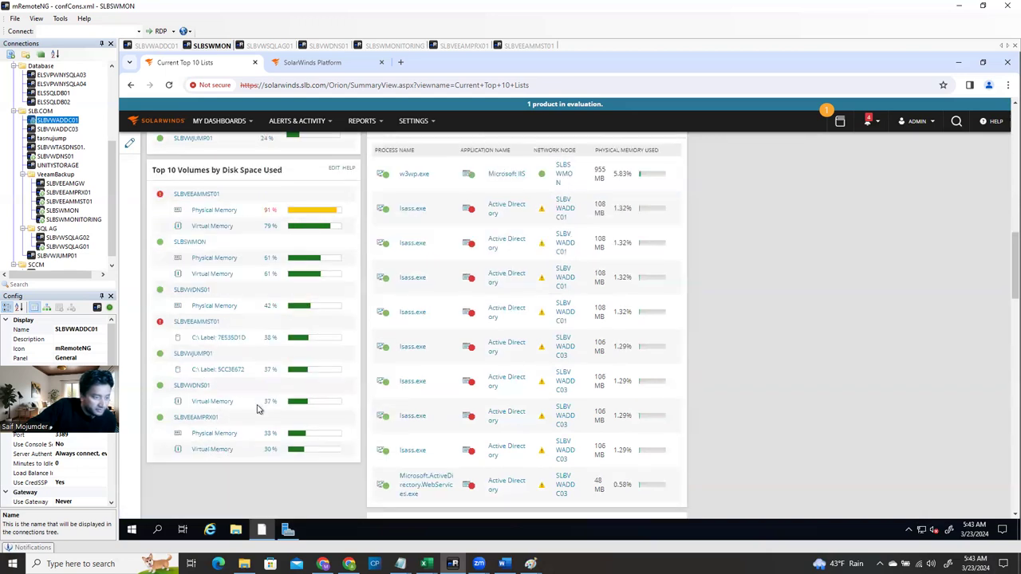
pyautogui.scroll(5, 467, 360)
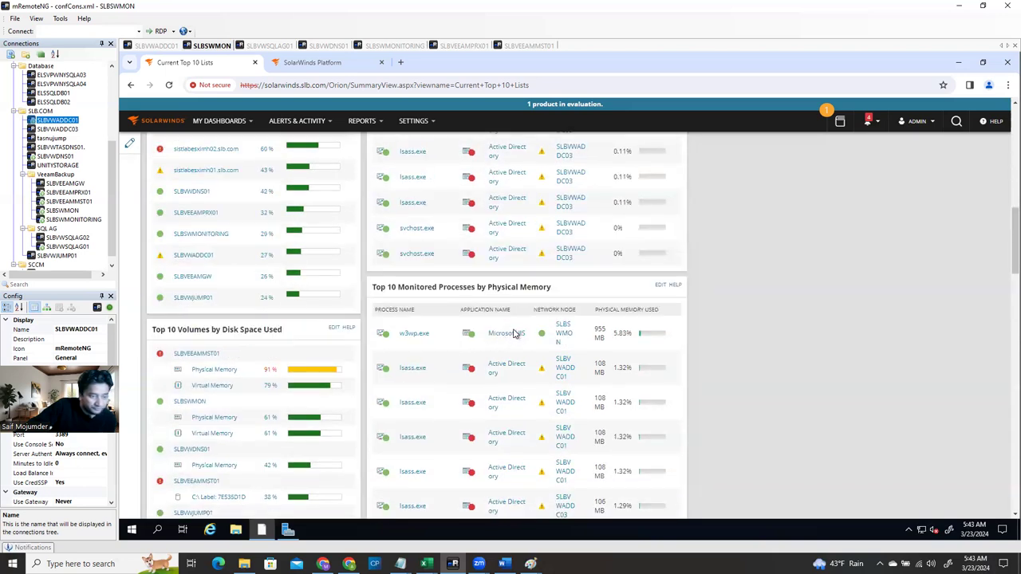
pyautogui.scroll(5, 519, 330)
pyautogui.scroll(3, 519, 330)
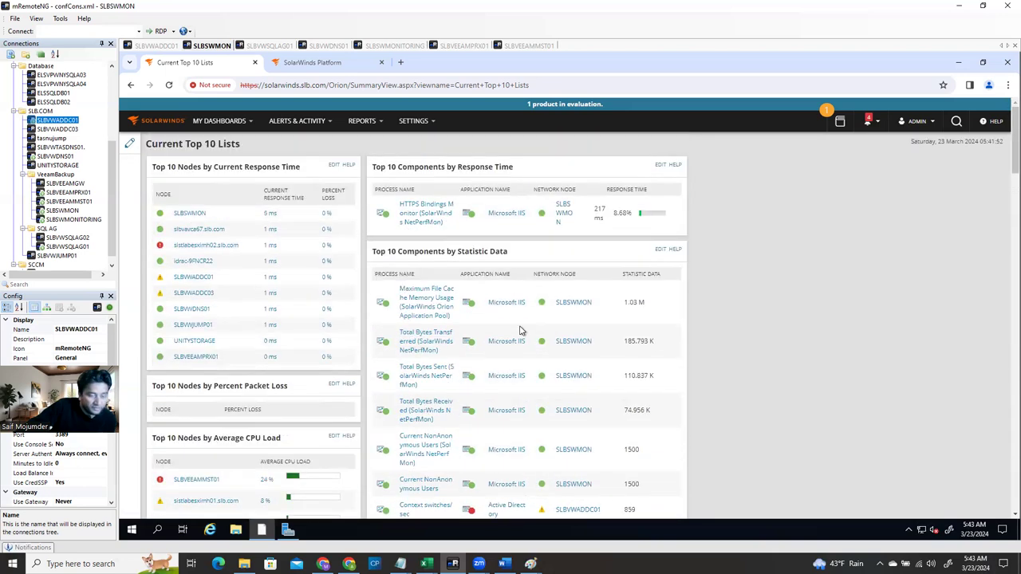
pyautogui.scroll(-15, 519, 330)
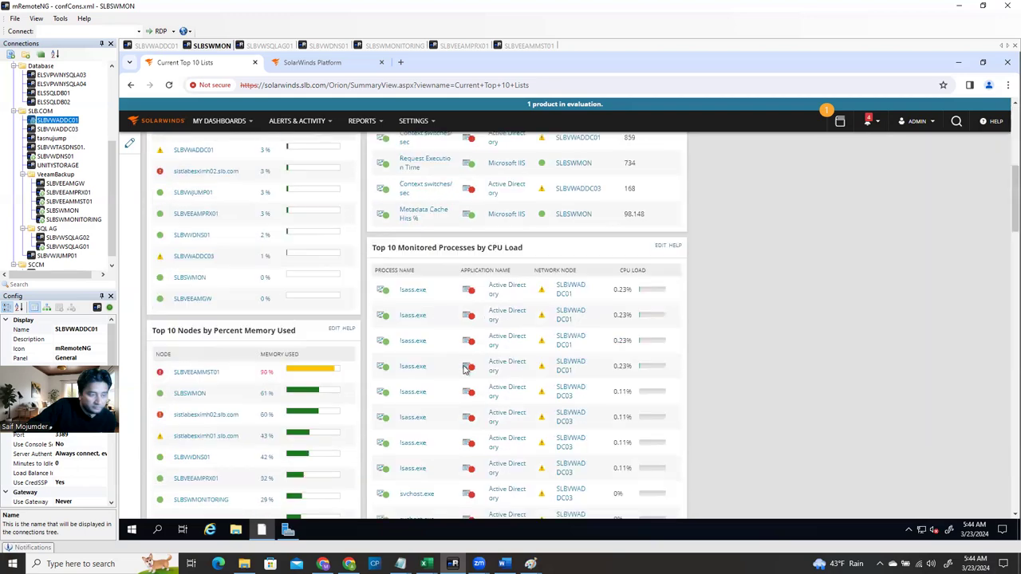
pyautogui.scroll(-7, 335, 471)
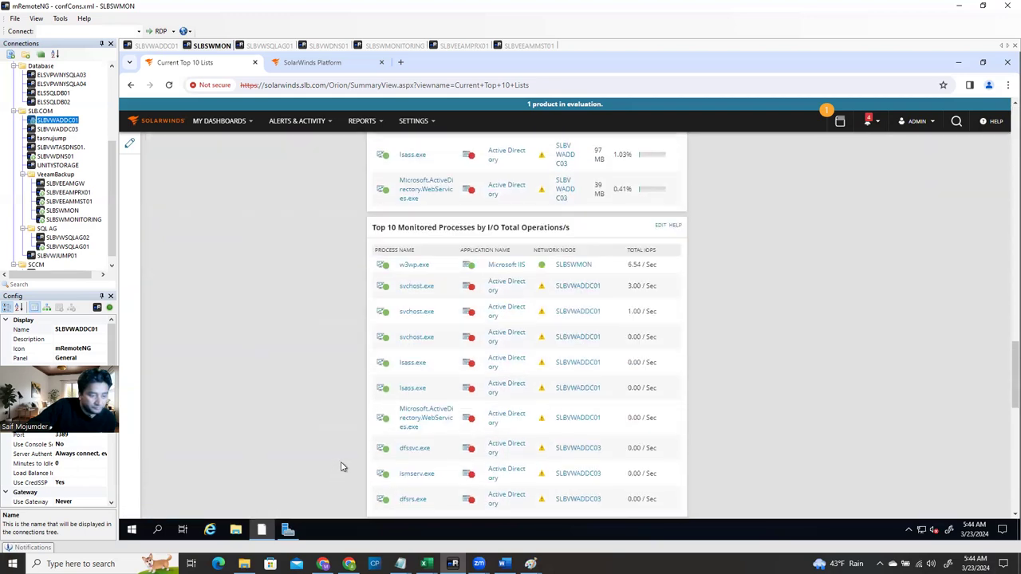
pyautogui.scroll(8, 343, 463)
pyautogui.scroll(15, 273, 242)
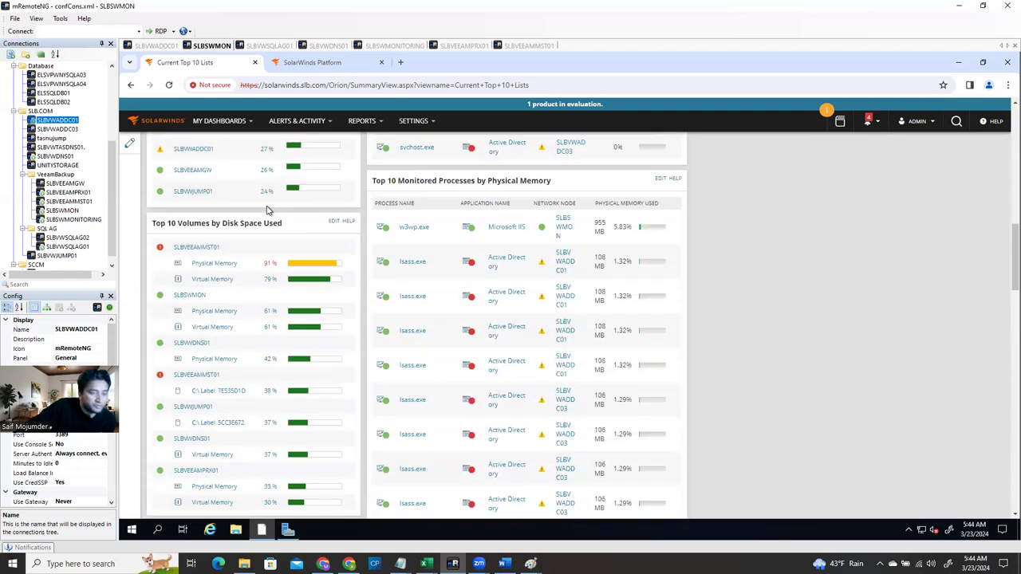
pyautogui.moveTo(230, 143)
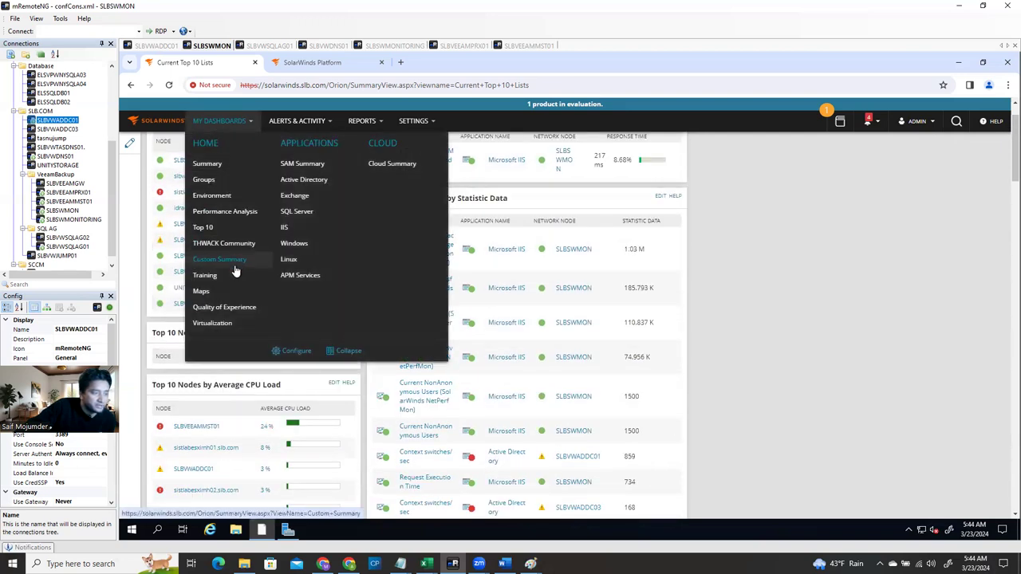
# In Virtualization Summary, expand slbvavca67.slb.com > SLBDC > sistlabesximh02.slb.com to list its virtual machines
pyautogui.click(228, 329)
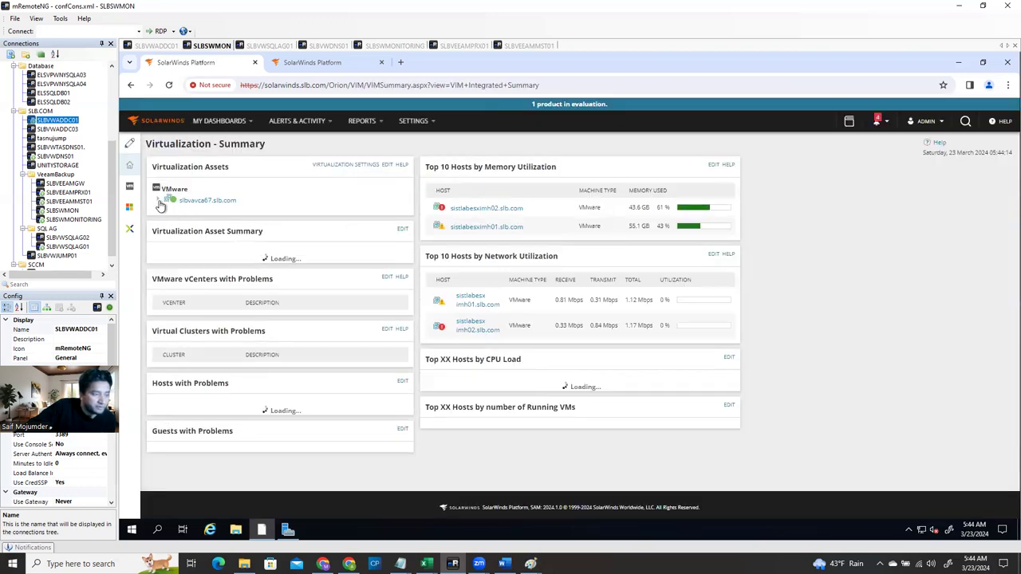
pyautogui.click(160, 201)
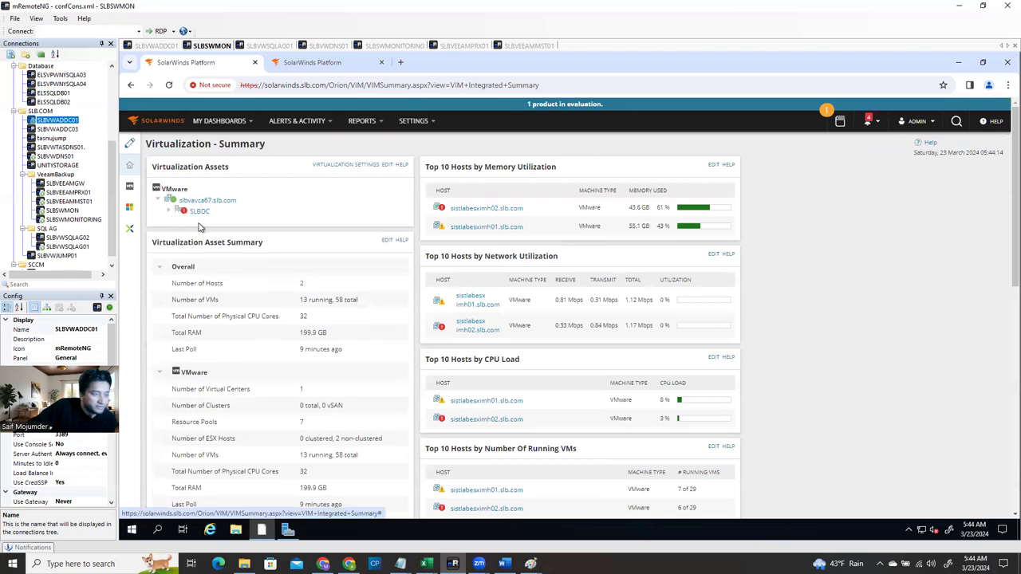
pyautogui.click(175, 212)
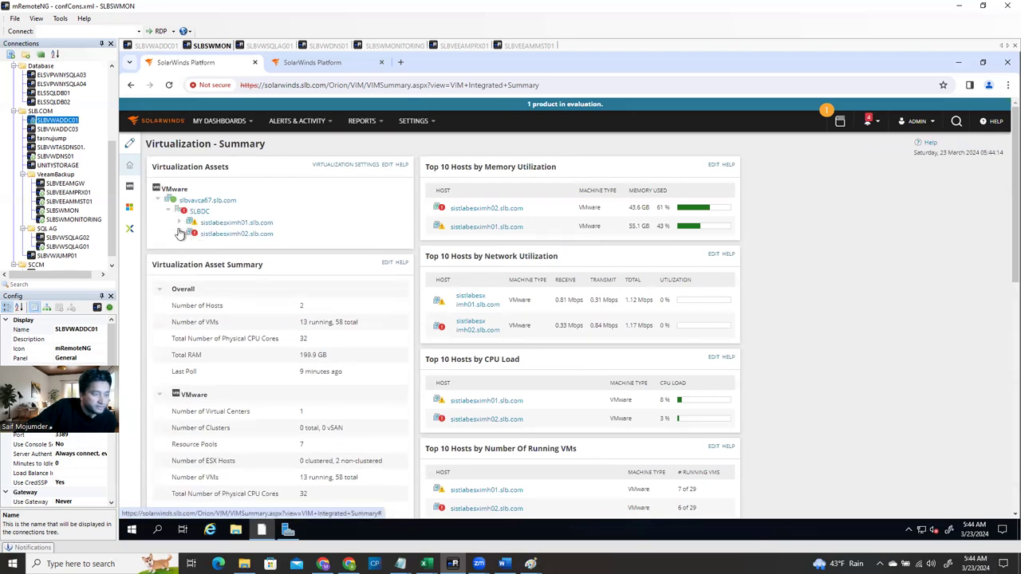
pyautogui.click(181, 234)
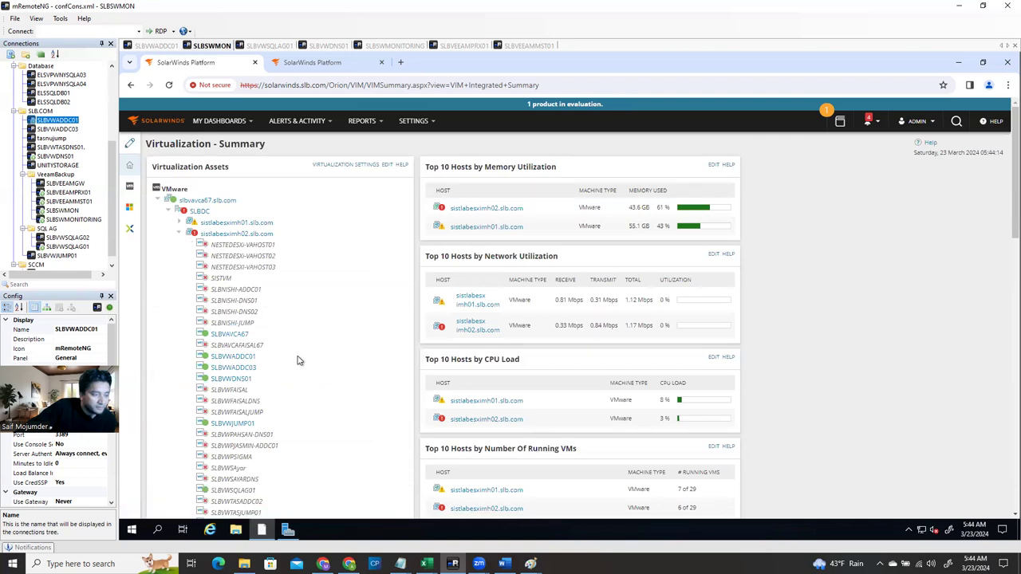
pyautogui.scroll(-3, 295, 368)
pyautogui.scroll(3, 267, 303)
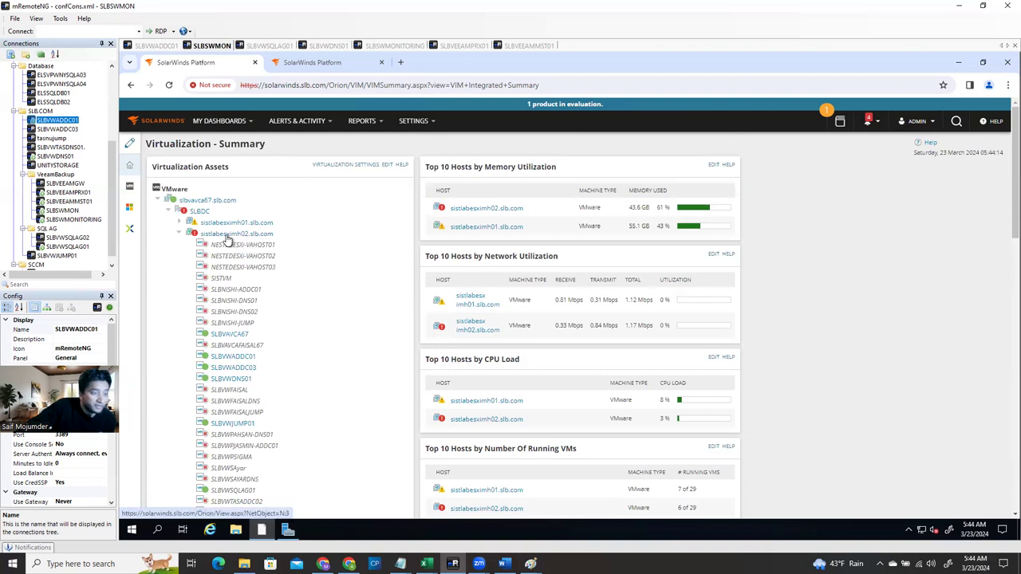
pyautogui.click(228, 239)
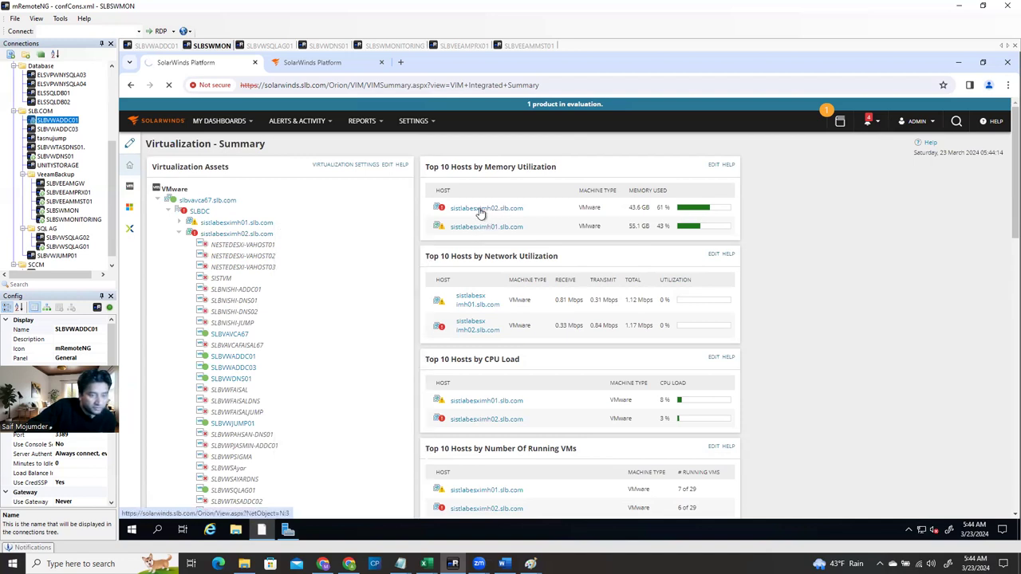
pyautogui.moveTo(477, 214)
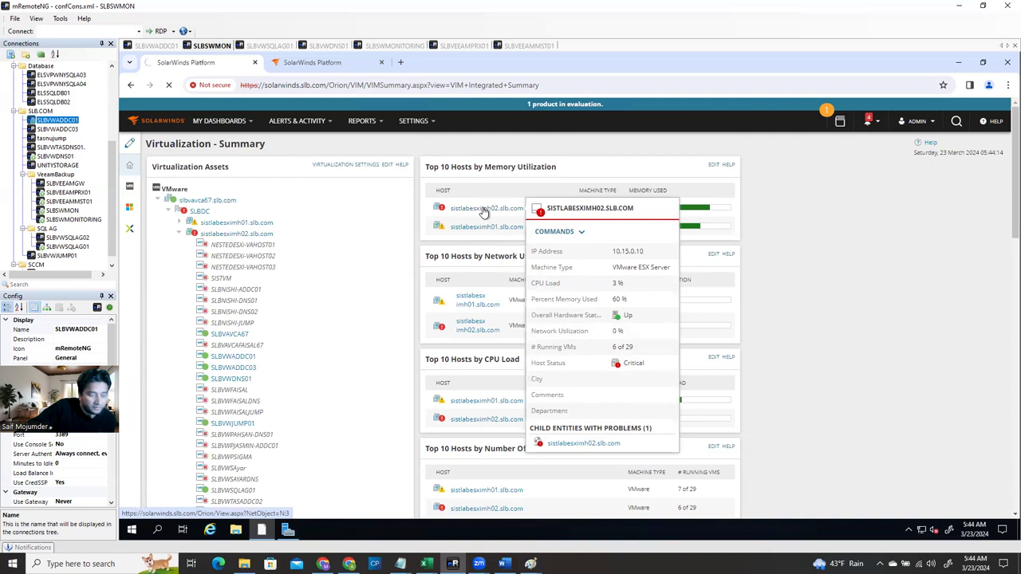
# Open ESX Host Details for sistlabesximh02.slb.com and expand its Battery sensor readings
pyautogui.click(484, 209)
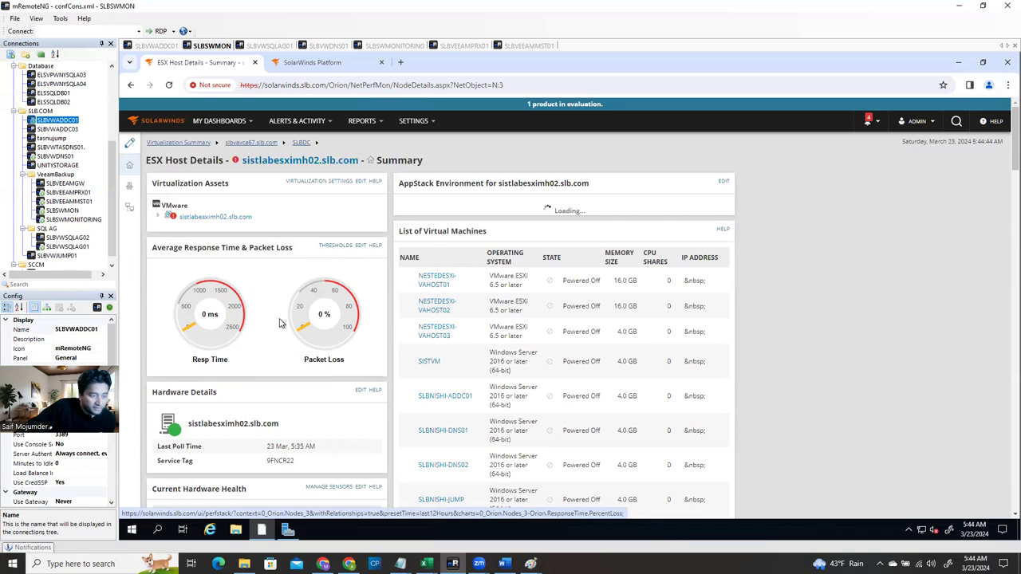
pyautogui.scroll(-1, 263, 395)
pyautogui.scroll(-3, 249, 454)
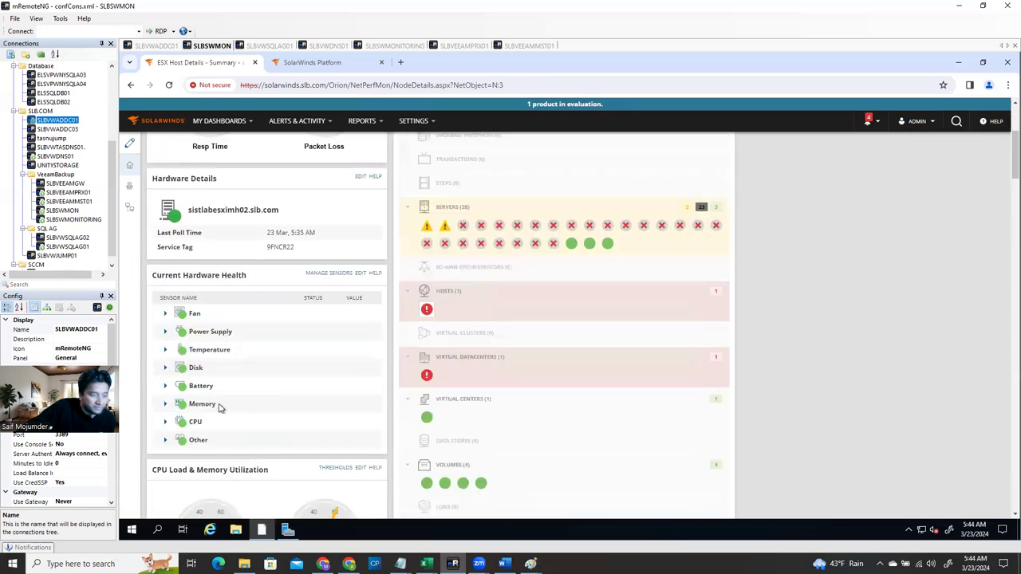
pyautogui.click(165, 387)
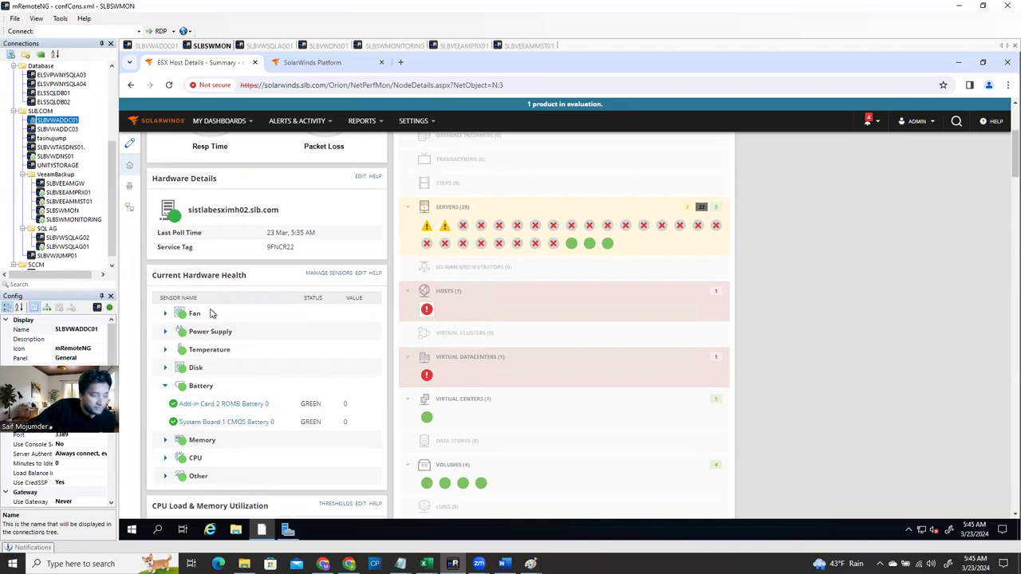
pyautogui.scroll(-2, 199, 424)
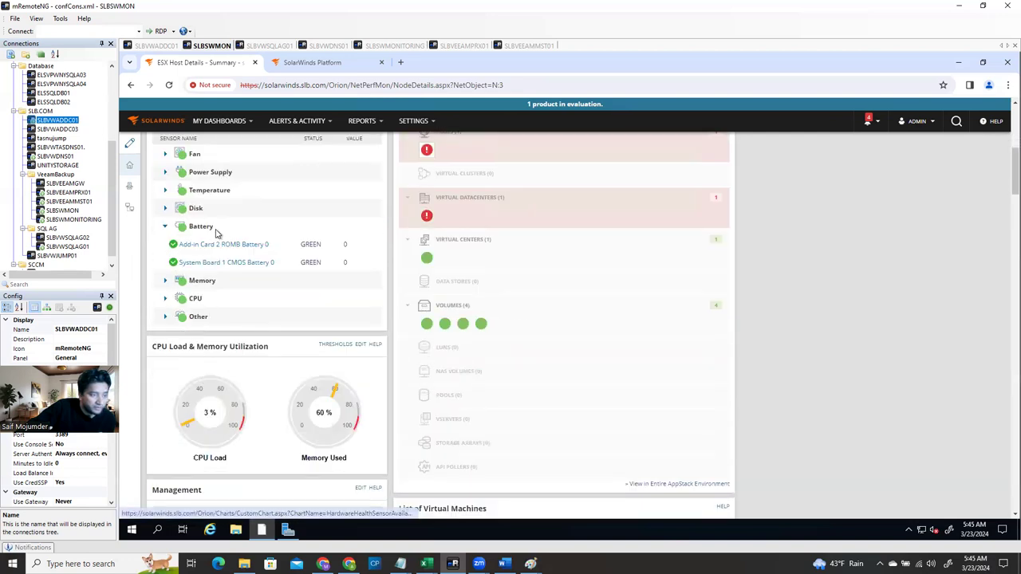
pyautogui.scroll(1, 222, 233)
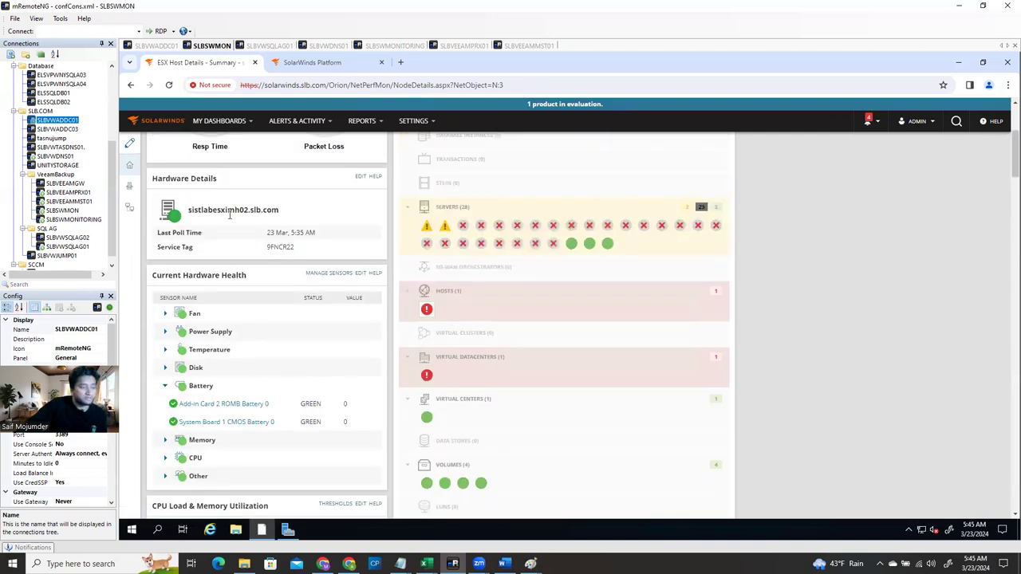
pyautogui.scroll(2, 243, 220)
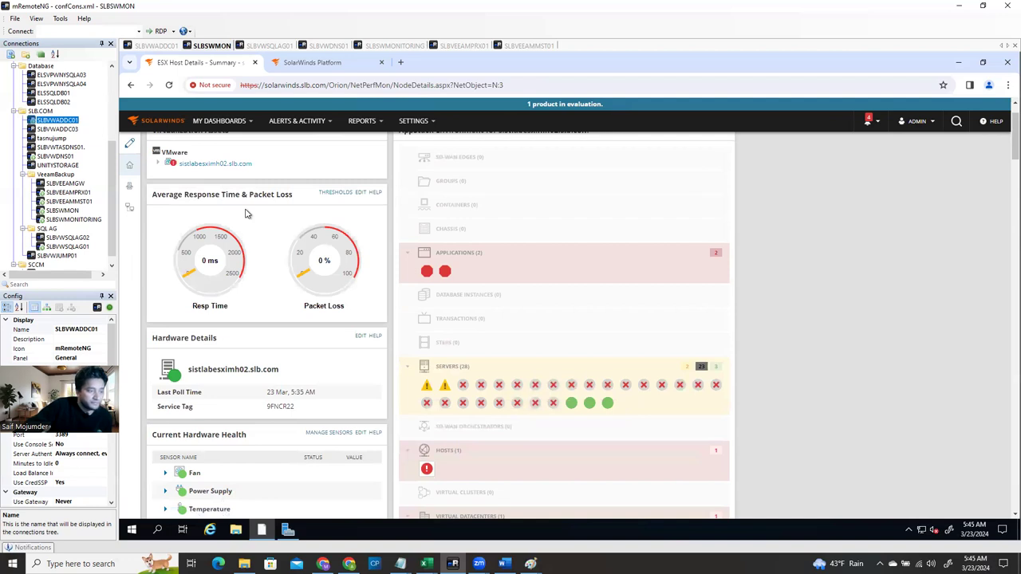
pyautogui.scroll(-2, 248, 397)
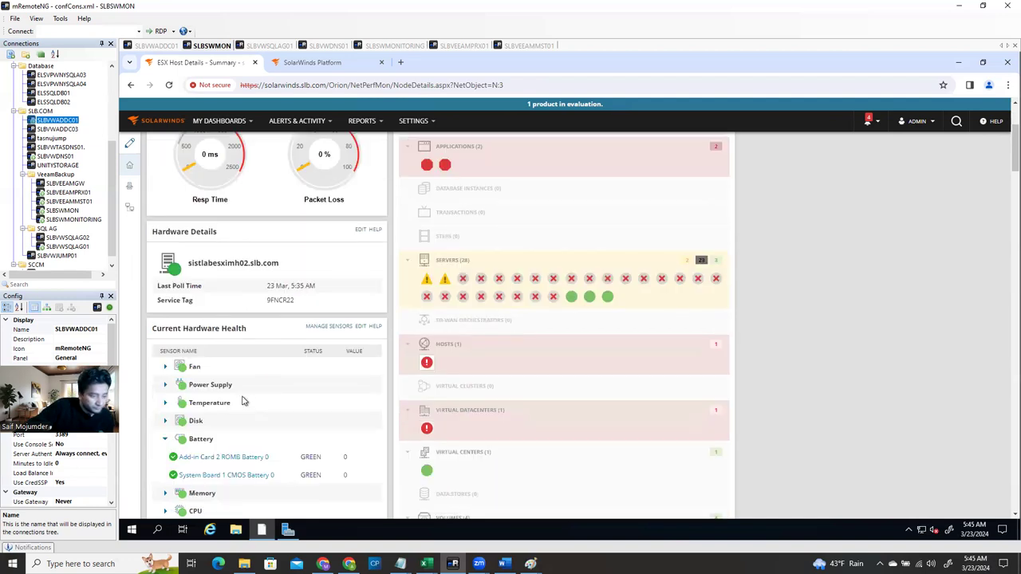
# Open the critical host from the AppStack Hosts group and check why the node is critical
pyautogui.click(425, 366)
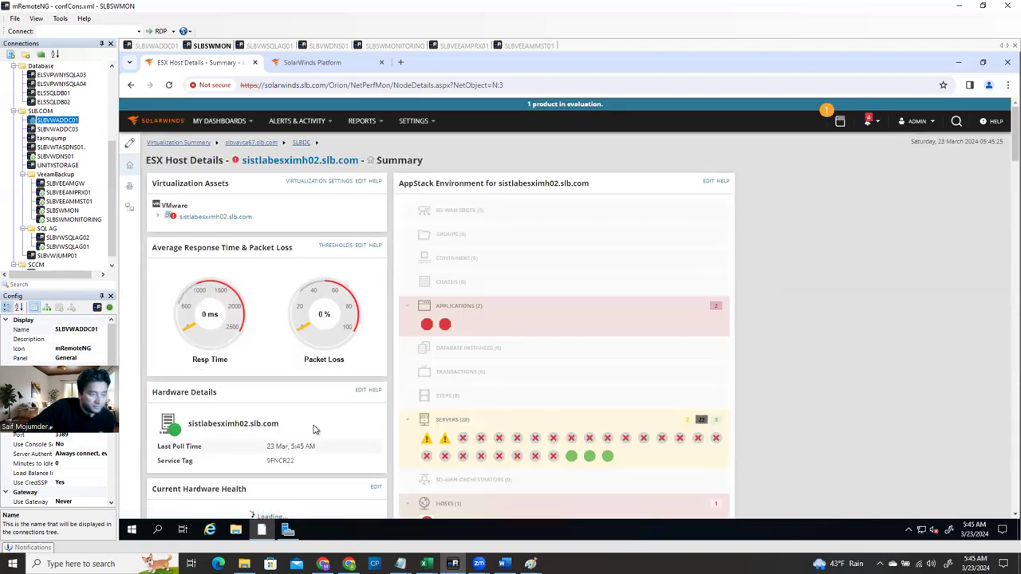
pyautogui.scroll(-2, 315, 428)
pyautogui.scroll(-10, 316, 430)
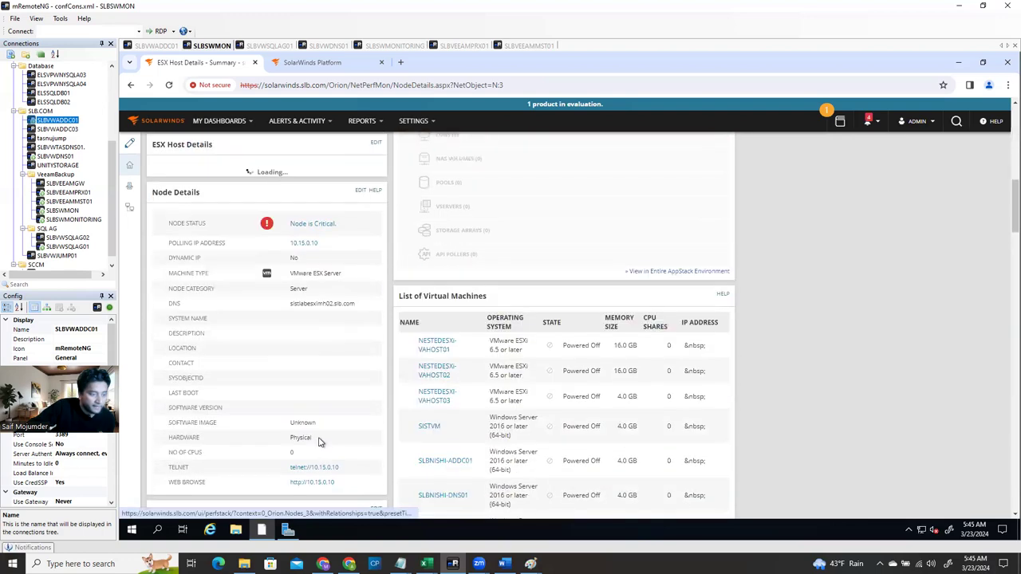
pyautogui.scroll(-5, 319, 443)
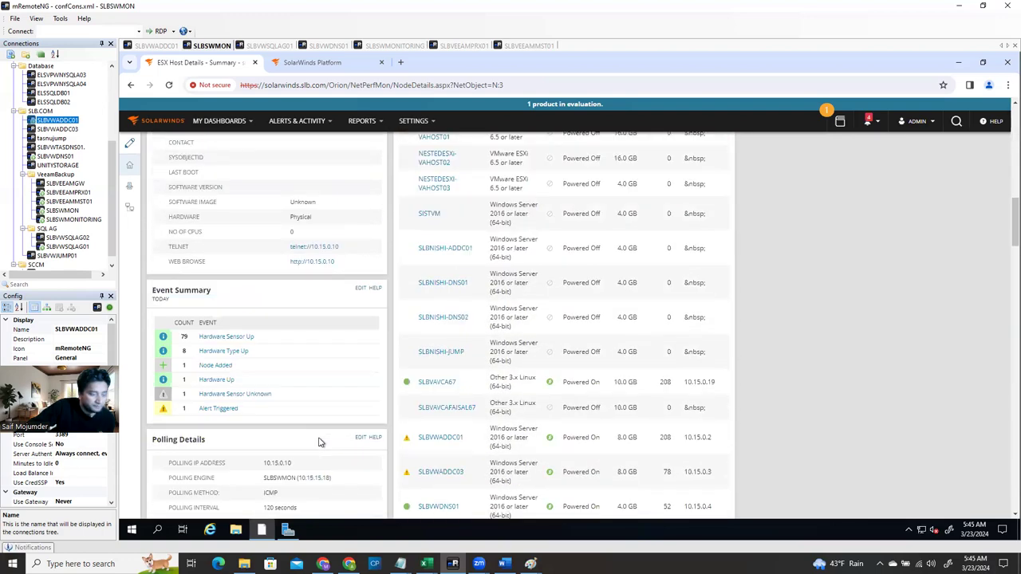
pyautogui.scroll(-5, 319, 445)
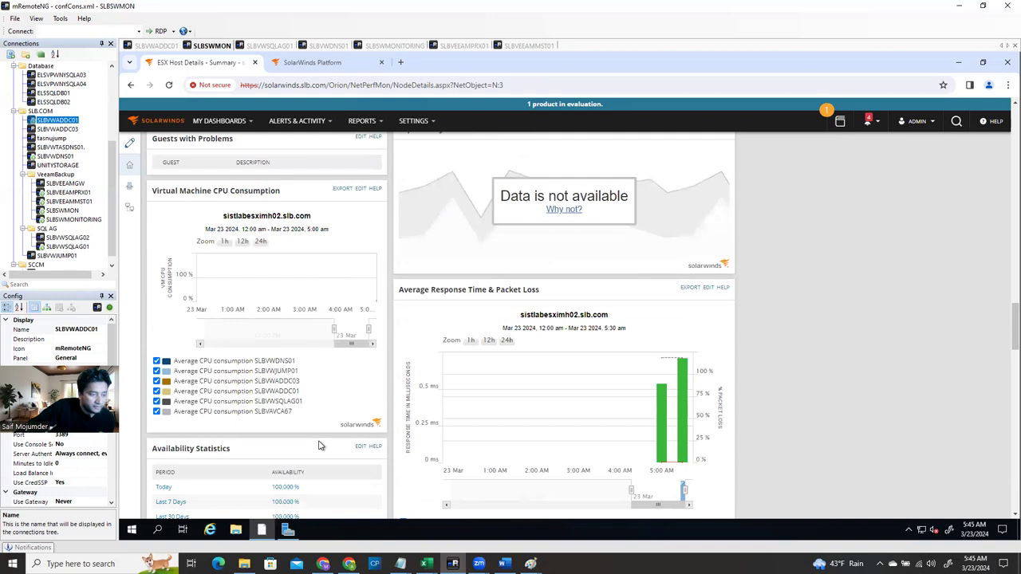
pyautogui.scroll(-1, 319, 445)
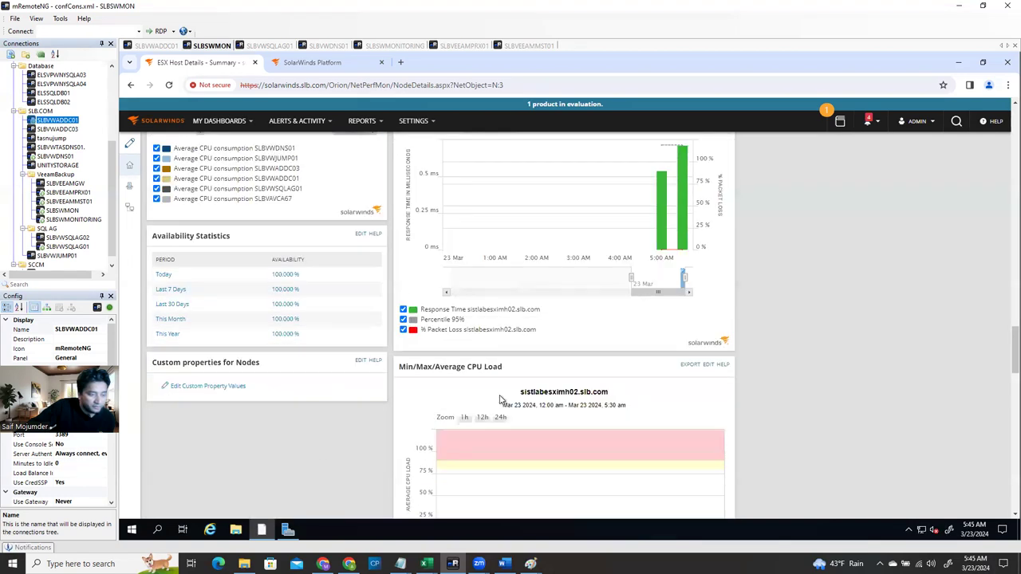
pyautogui.scroll(9, 523, 409)
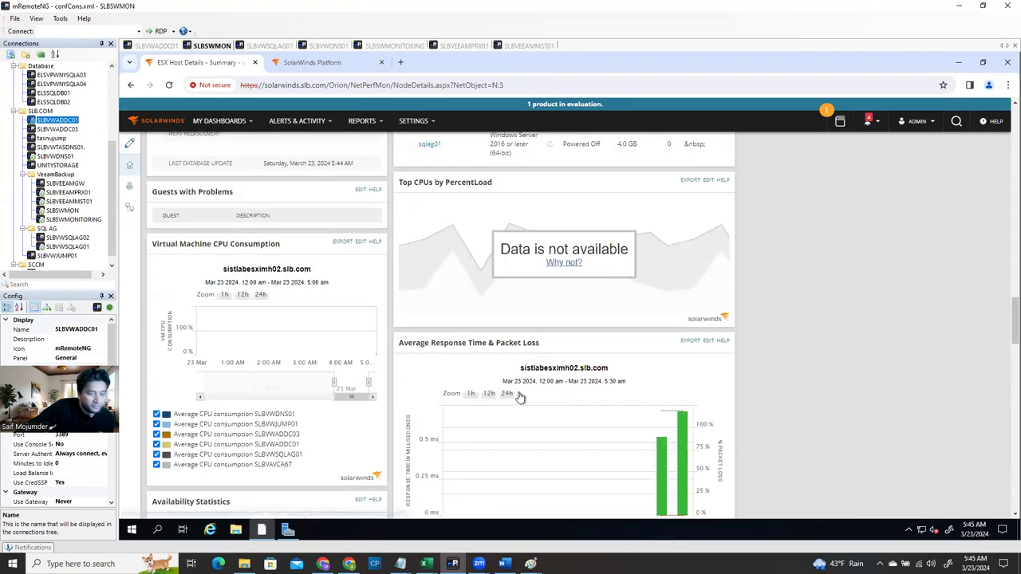
pyautogui.scroll(5, 519, 393)
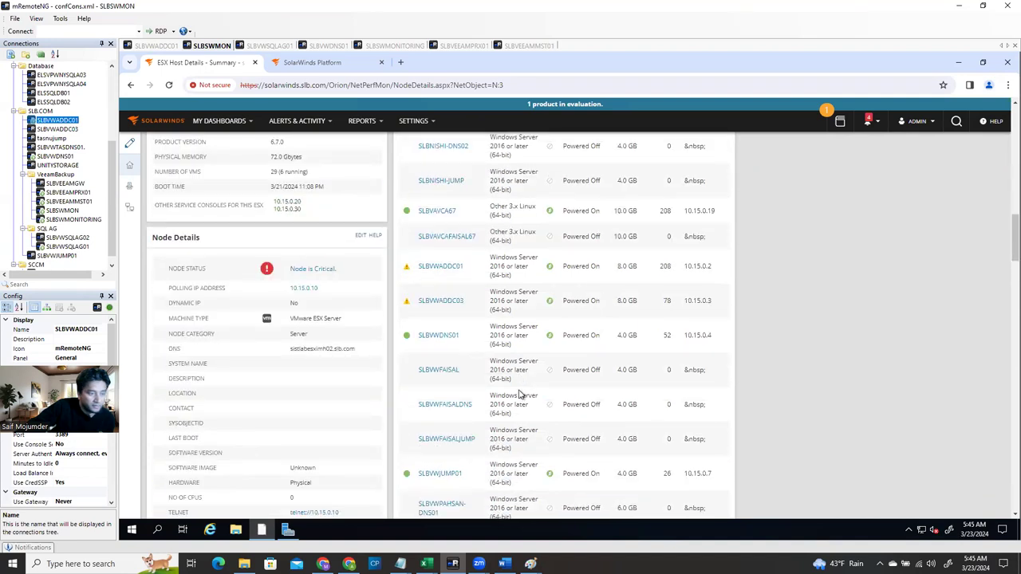
pyautogui.click(319, 272)
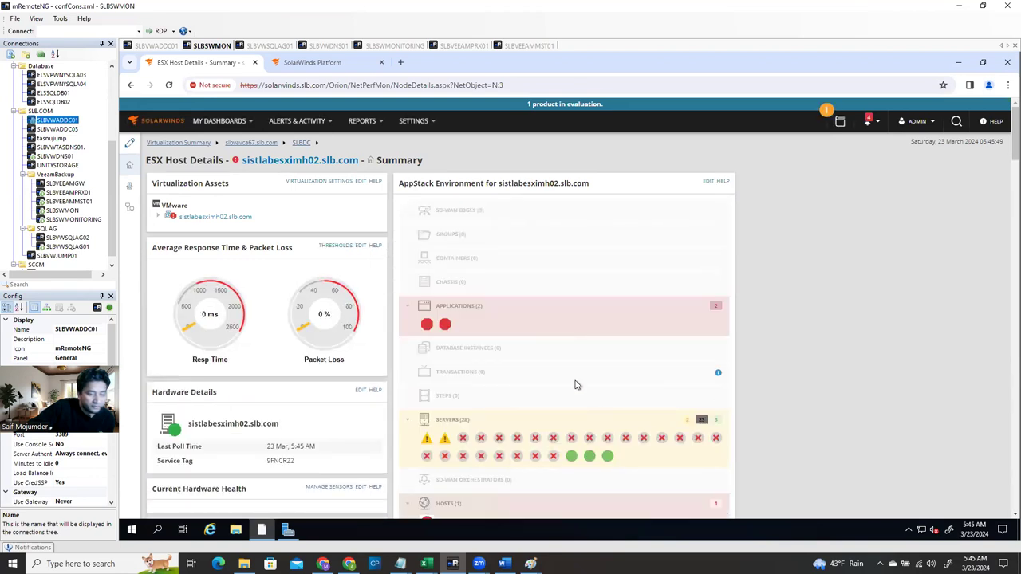
pyautogui.scroll(-1, 577, 385)
pyautogui.scroll(-2, 574, 407)
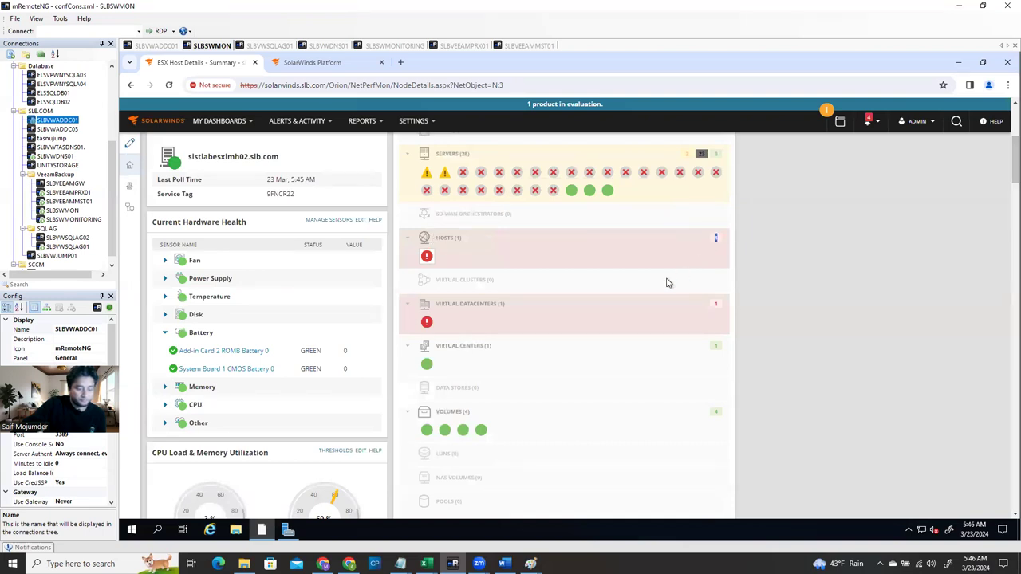
pyautogui.moveTo(438, 243); pyautogui.dragTo(423, 242)
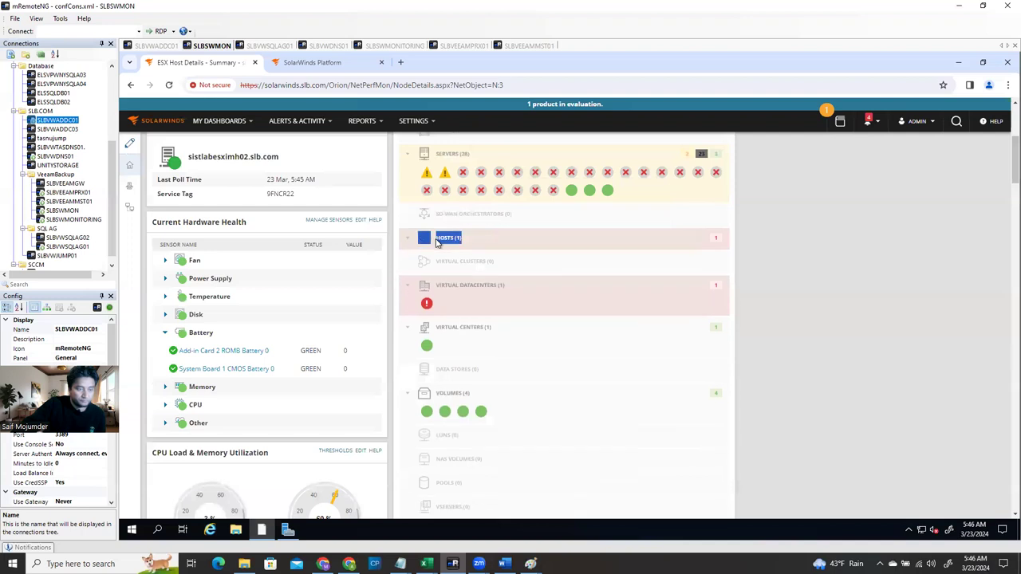
pyautogui.click(423, 243)
pyautogui.click(420, 246)
pyautogui.click(416, 245)
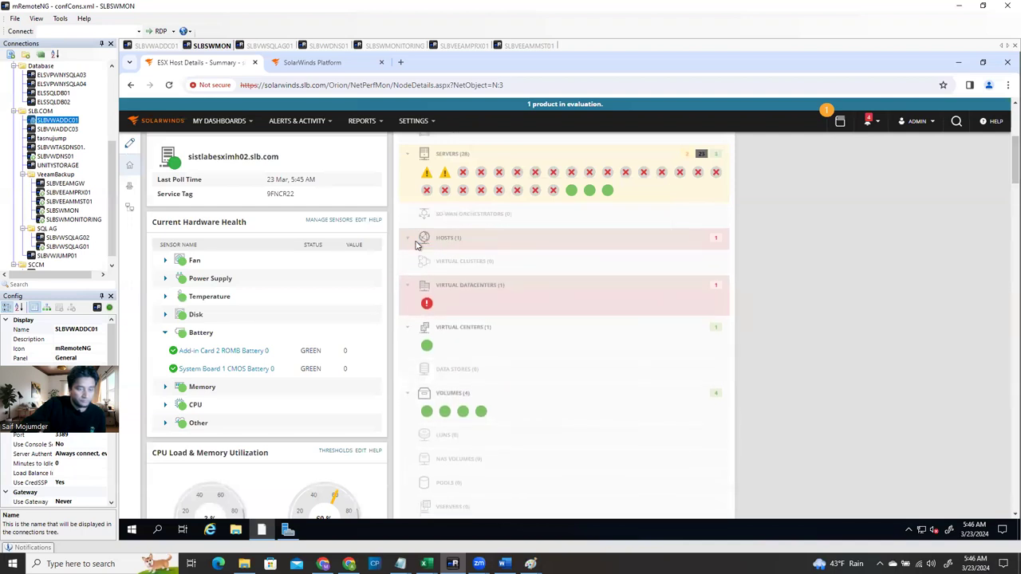
pyautogui.click(406, 238)
pyautogui.click(428, 256)
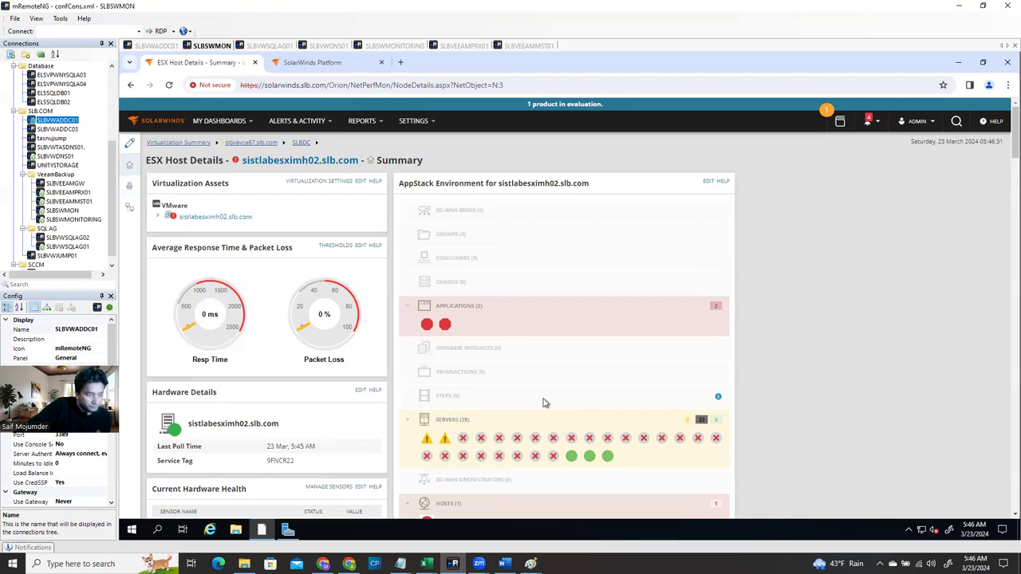
pyautogui.scroll(-1, 547, 405)
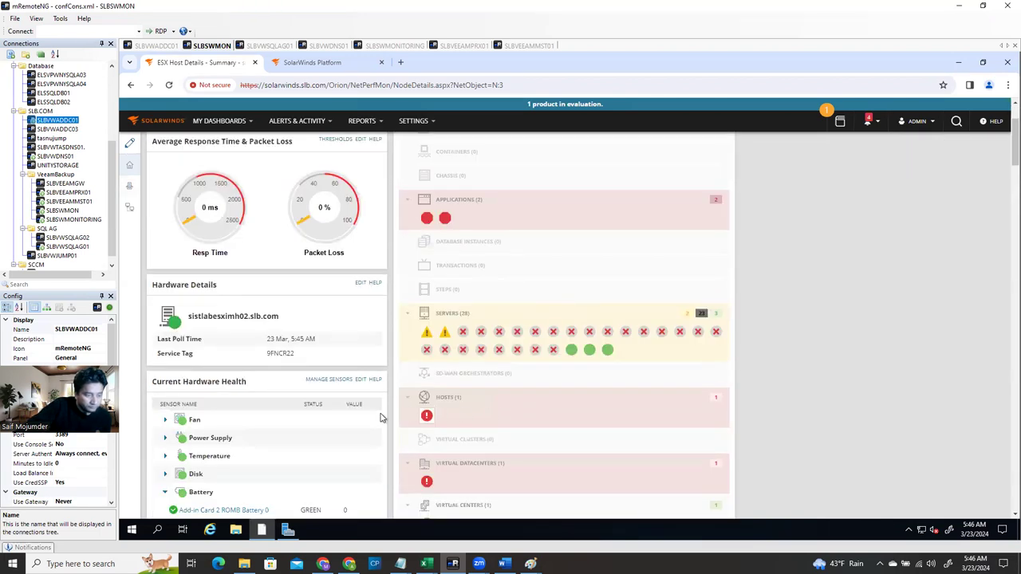
pyautogui.scroll(-4, 380, 418)
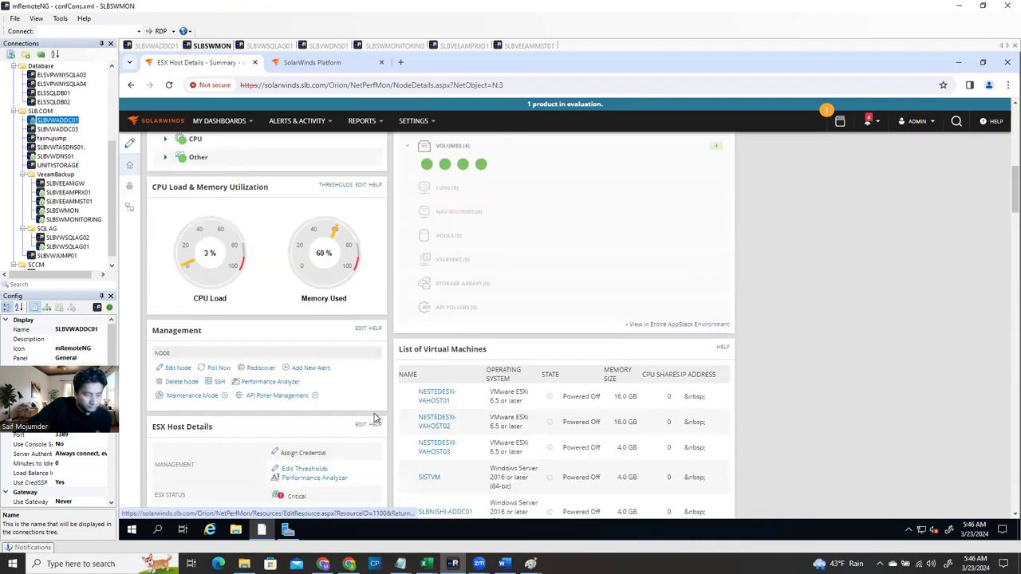
pyautogui.scroll(-1, 618, 384)
pyautogui.scroll(-2, 606, 414)
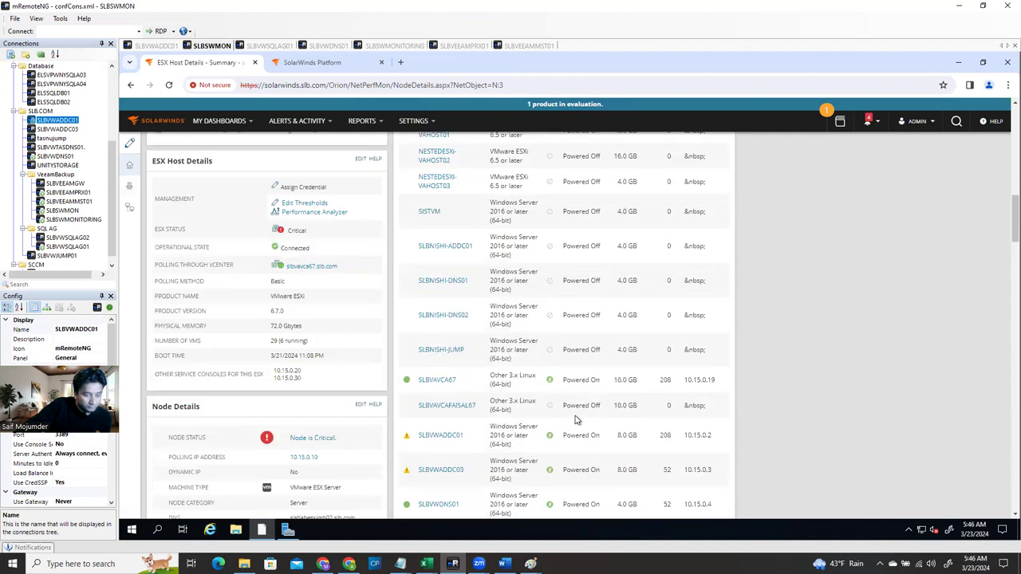
pyautogui.scroll(2, 271, 179)
pyautogui.scroll(6, 265, 171)
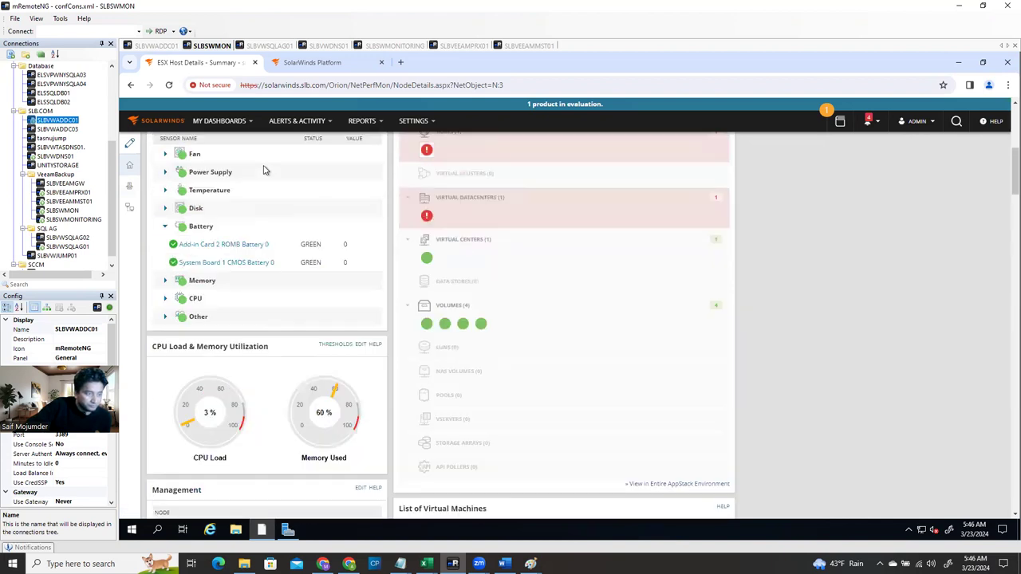
# Open the Active Directory dashboard and review SLBVWADDC01 and SLBVWADDC03 applications down and the failed replication
pyautogui.click(212, 120)
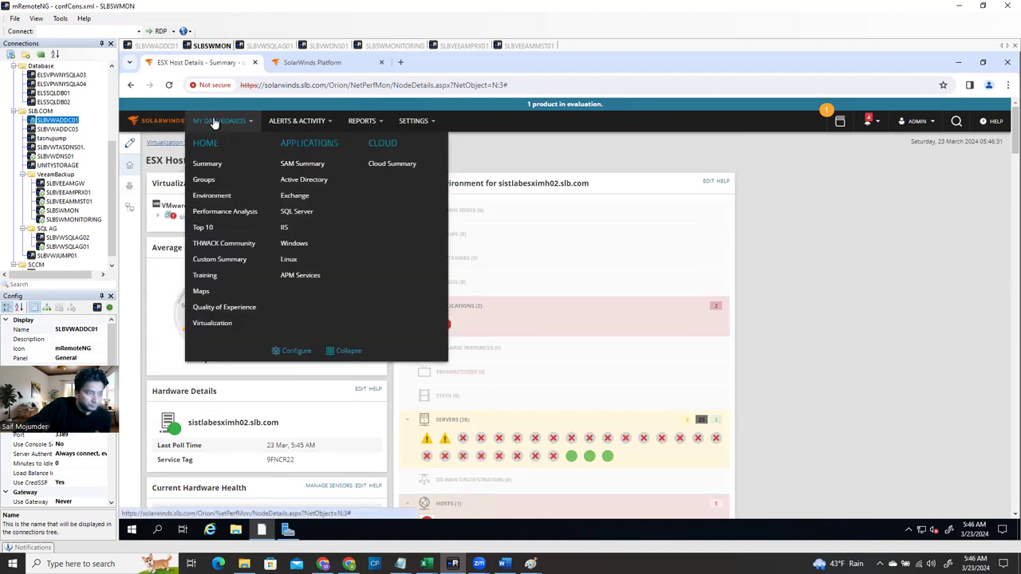
pyautogui.click(317, 183)
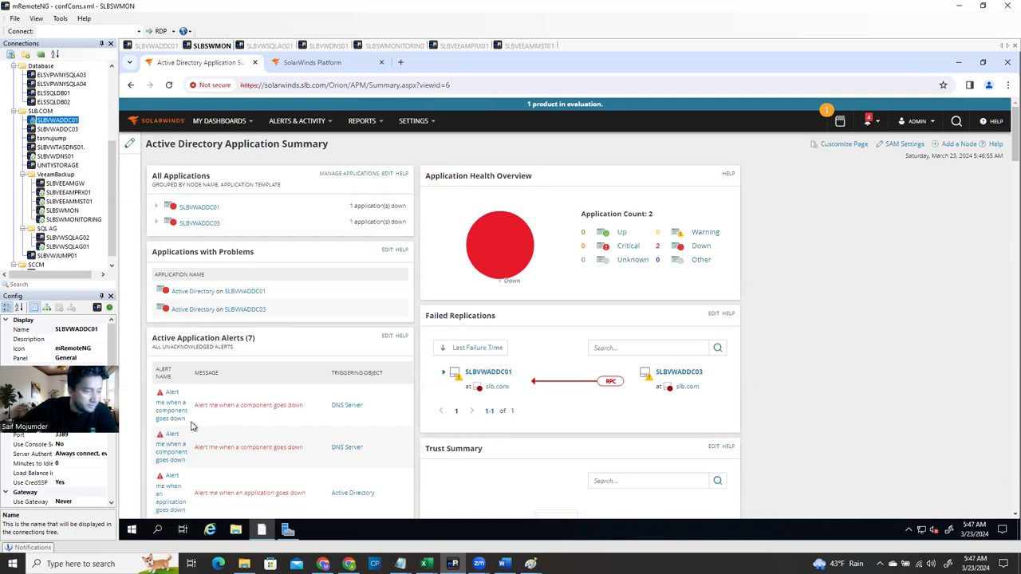
pyautogui.scroll(-1, 192, 425)
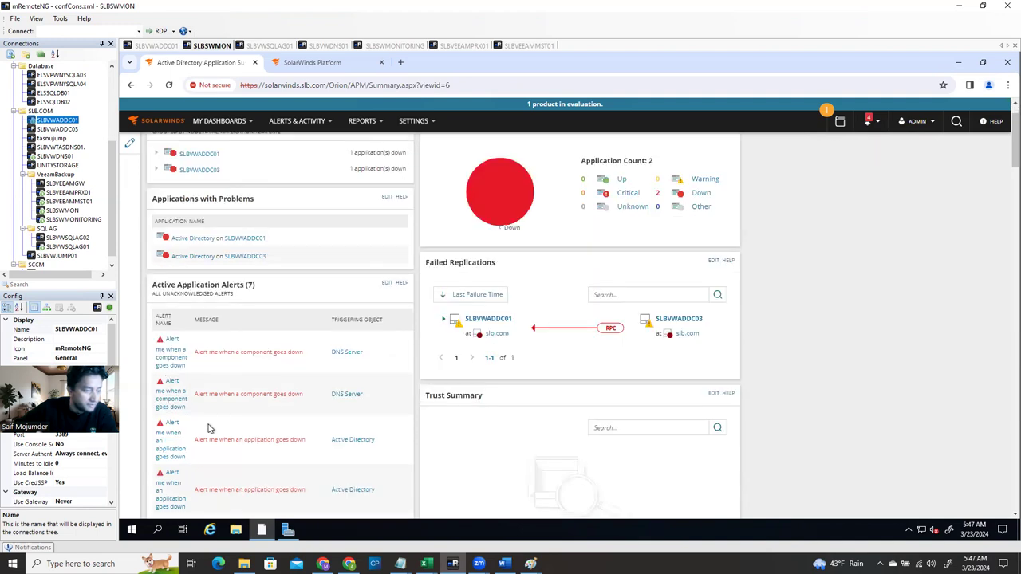
pyautogui.scroll(-4, 238, 394)
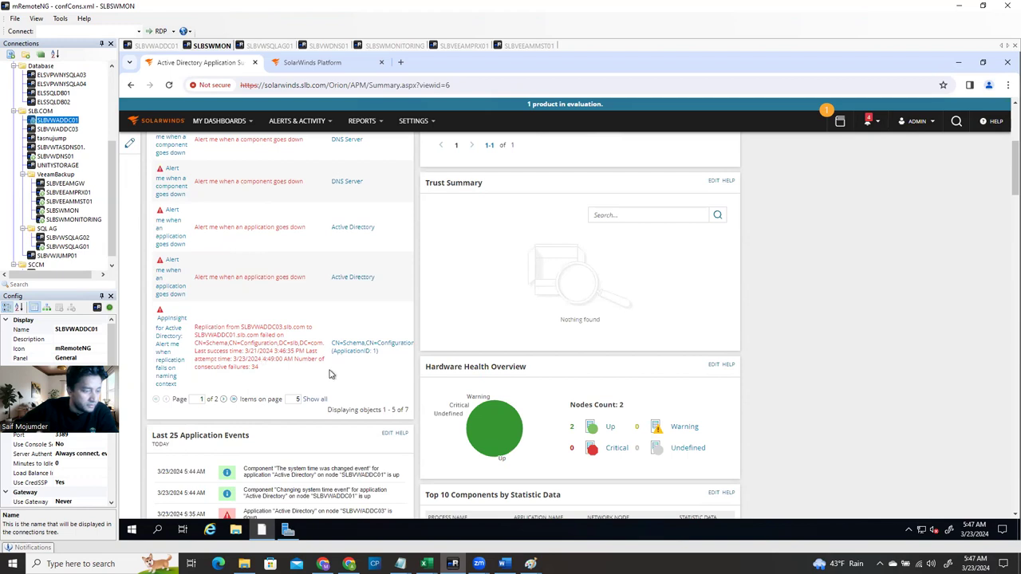
pyautogui.scroll(-2, 316, 382)
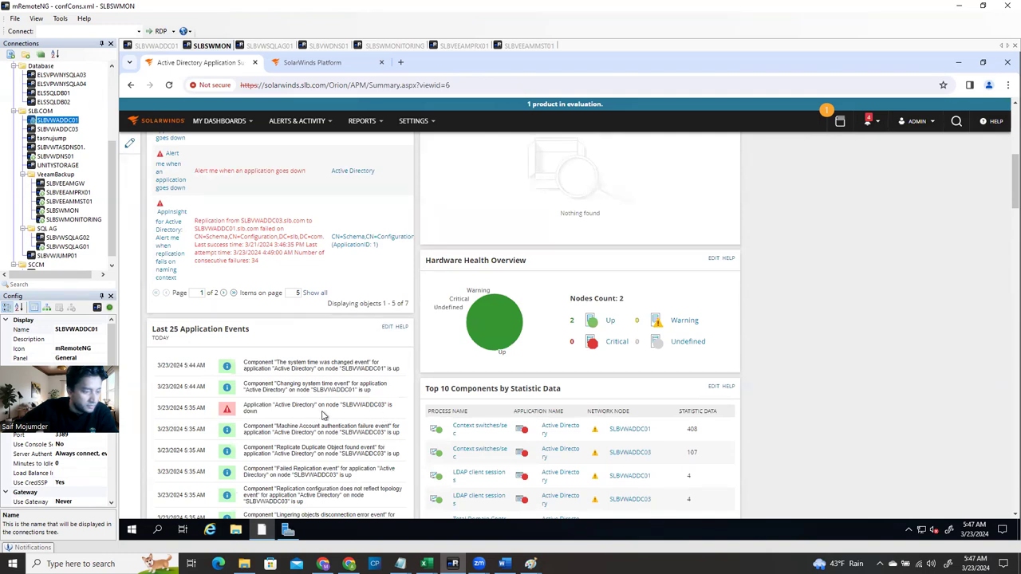
pyautogui.scroll(-5, 359, 409)
pyautogui.scroll(5, 353, 415)
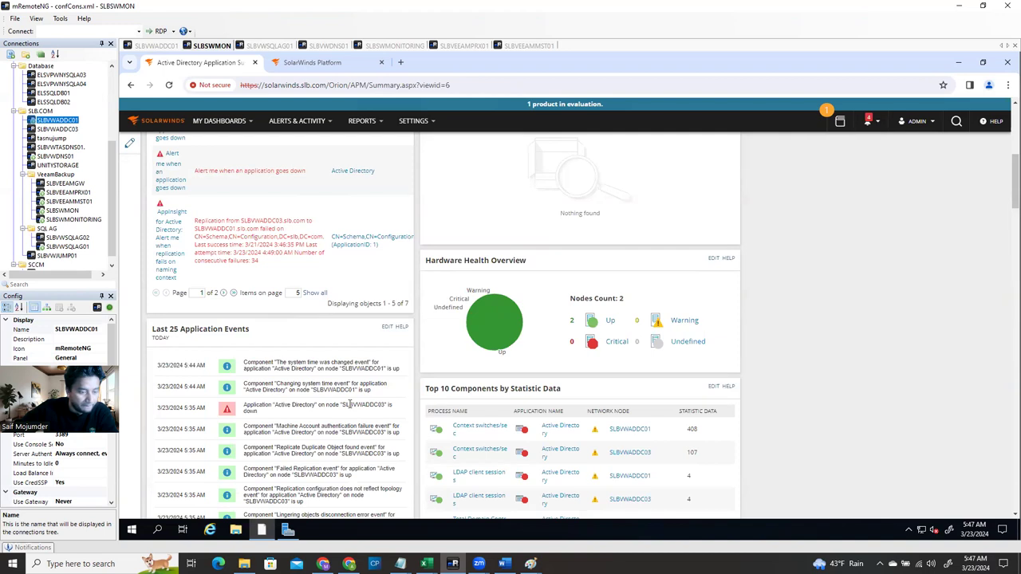
pyautogui.scroll(5, 349, 404)
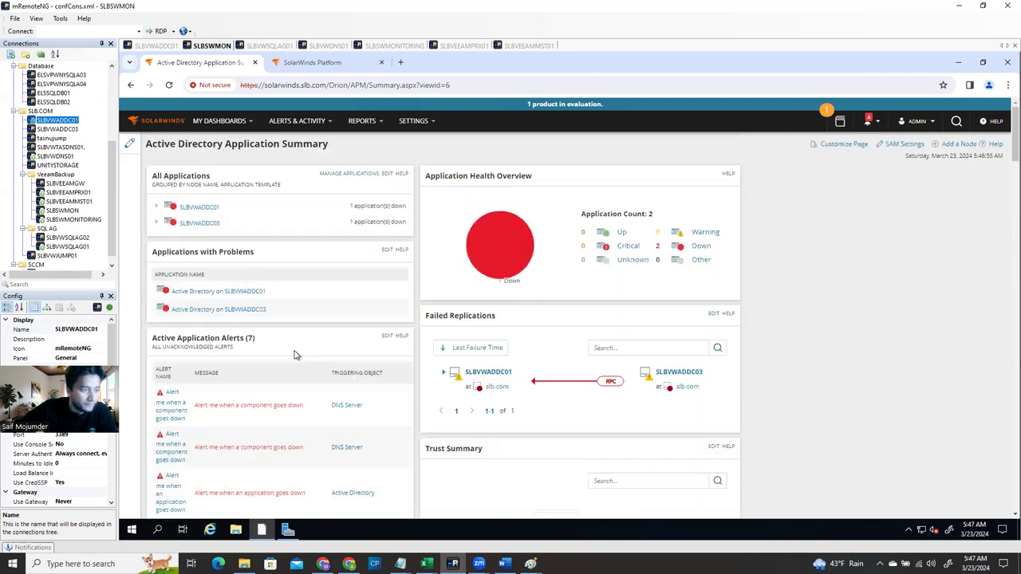
# Expand SLBVWADDC01 and open its AppInsight for Active Directory application
pyautogui.click(156, 207)
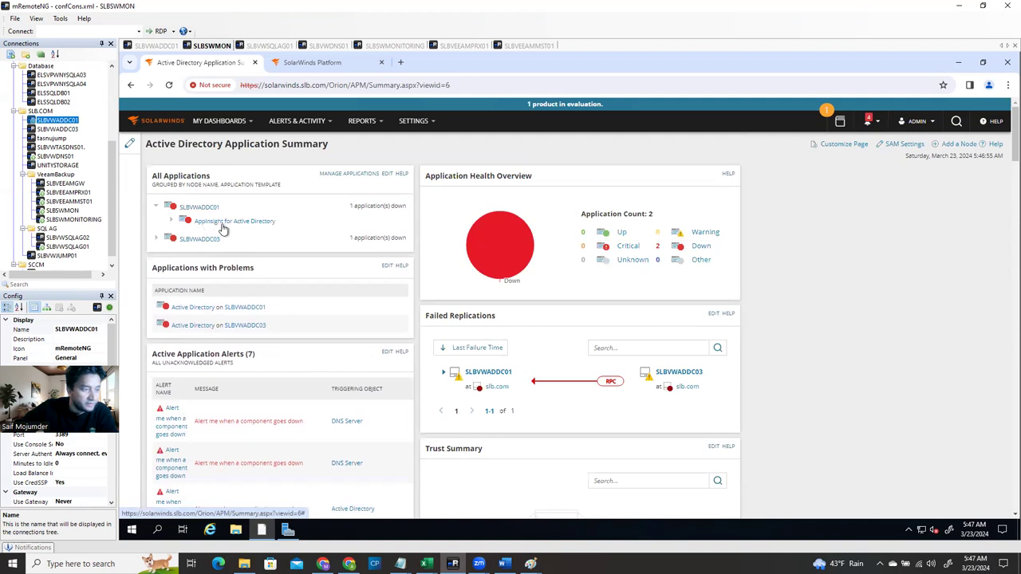
pyautogui.click(224, 227)
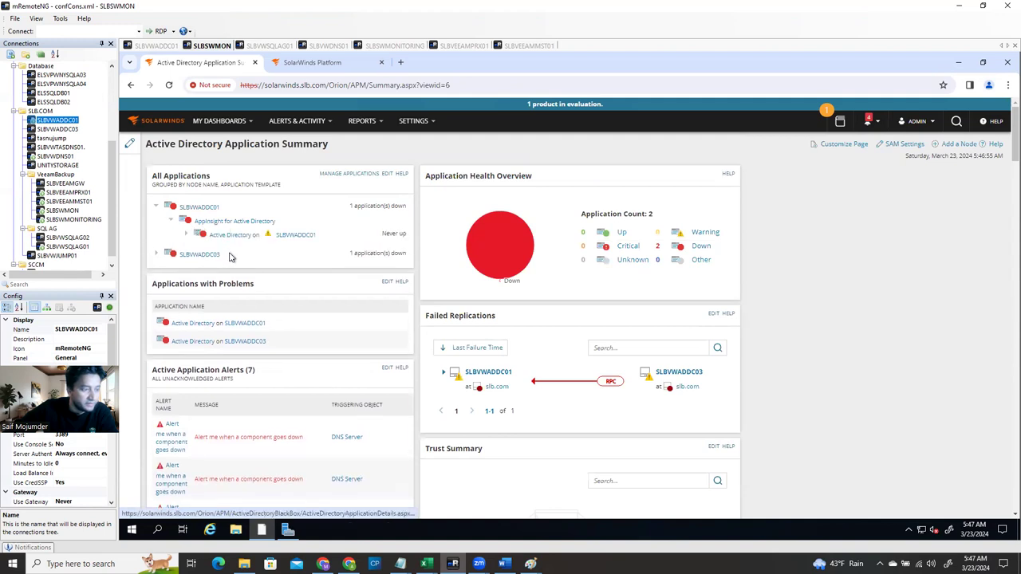
pyautogui.click(236, 242)
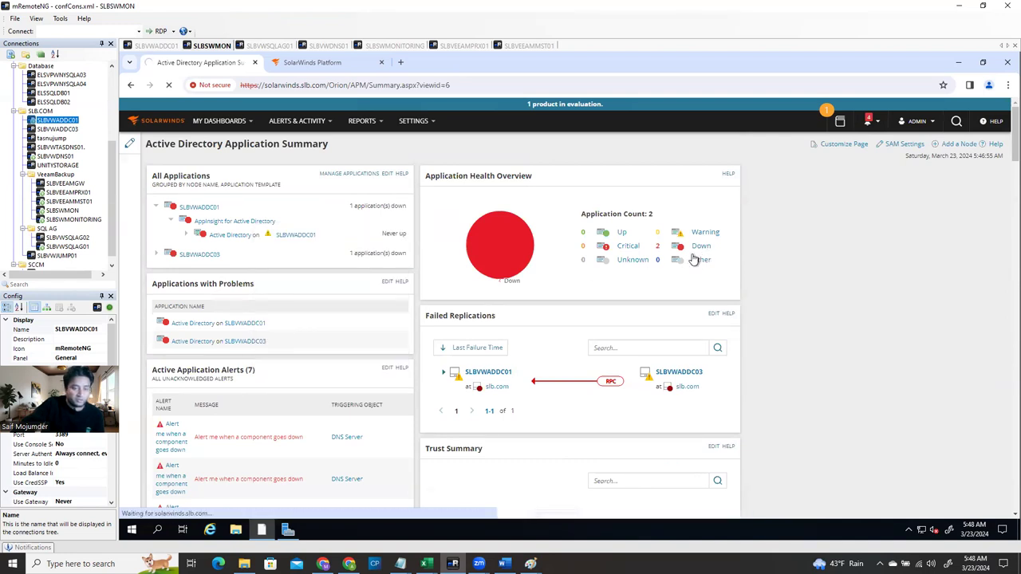
# Show the 12 critical active alerts, view the SLBVWADDC03 alert details, then return to all alerts
pyautogui.click(289, 124)
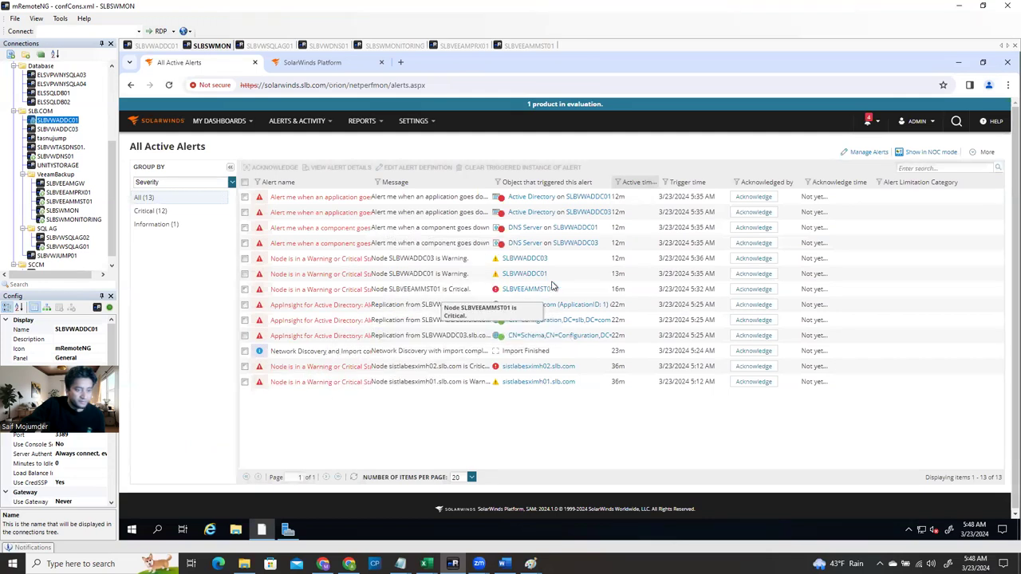
pyautogui.click(165, 211)
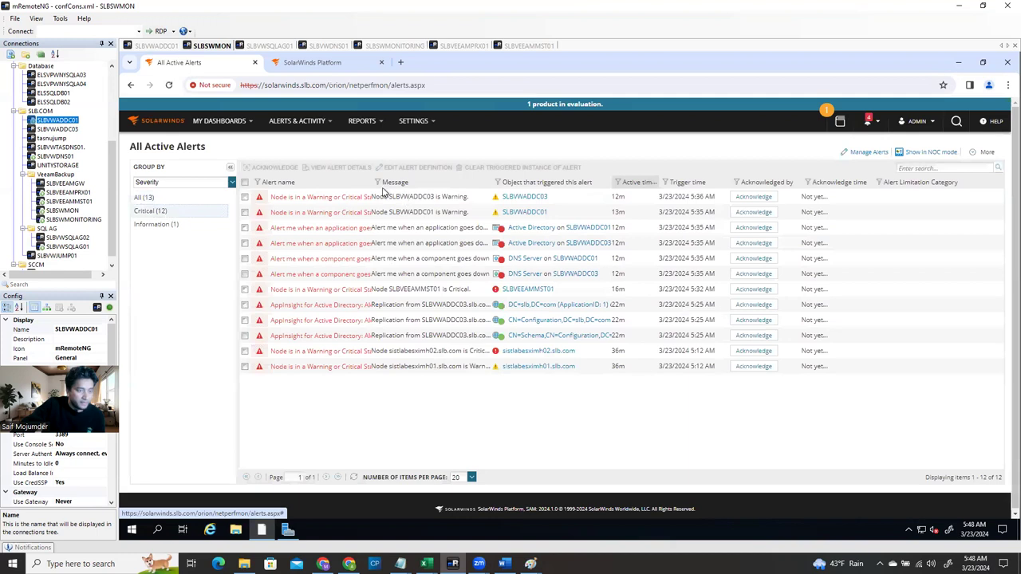
pyautogui.click(313, 205)
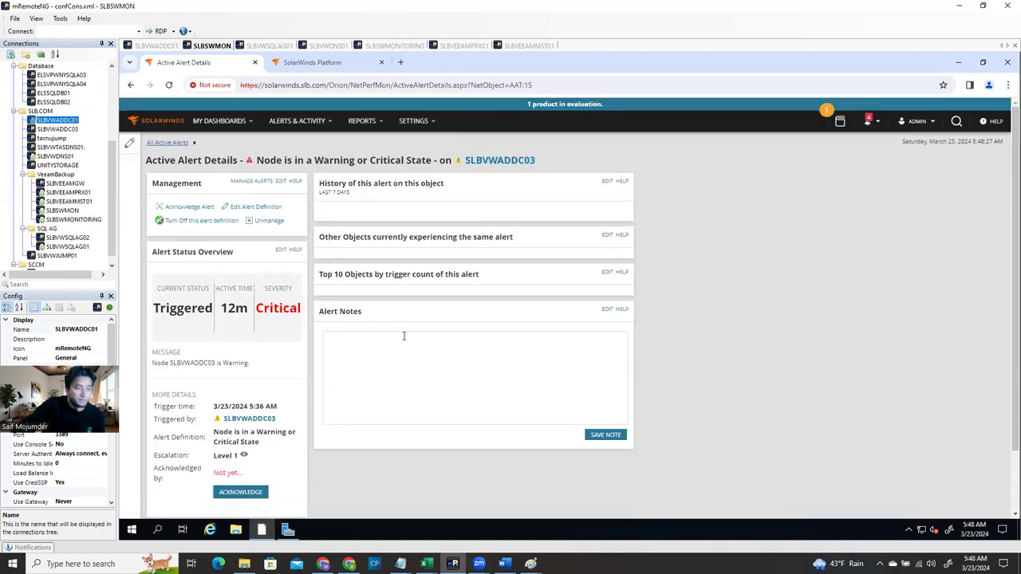
pyautogui.moveTo(303, 126)
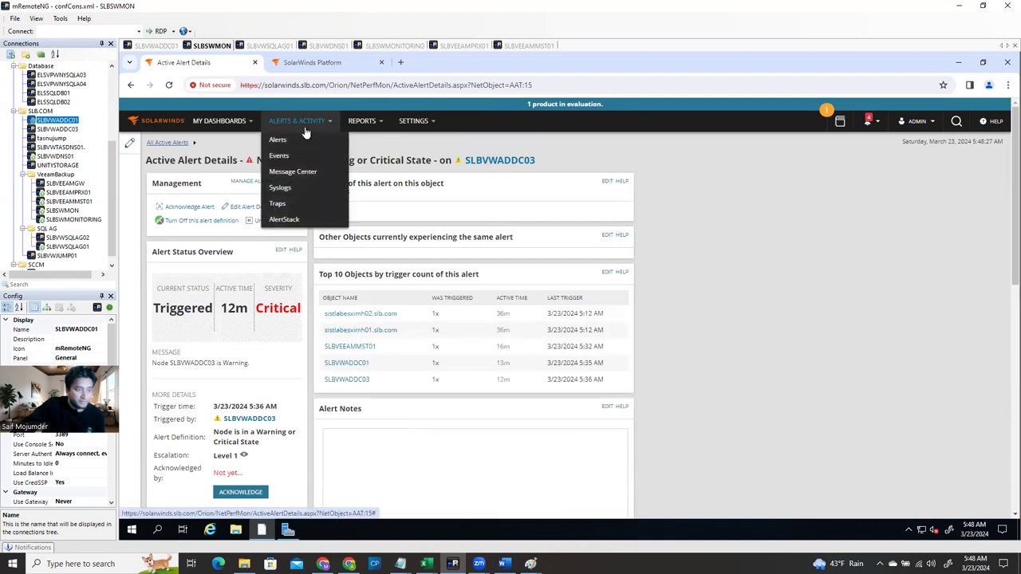
pyautogui.click(295, 140)
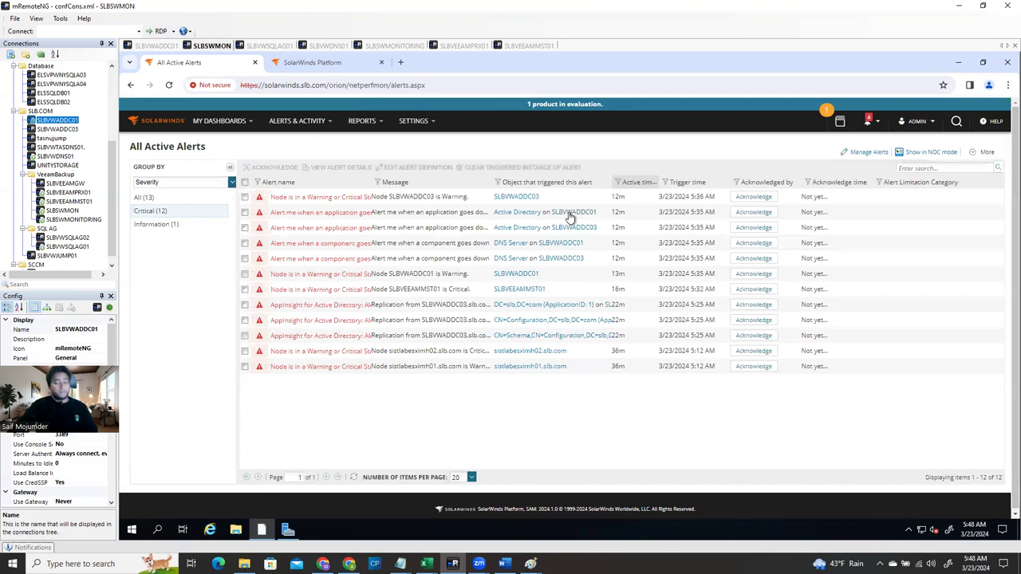
pyautogui.moveTo(569, 217)
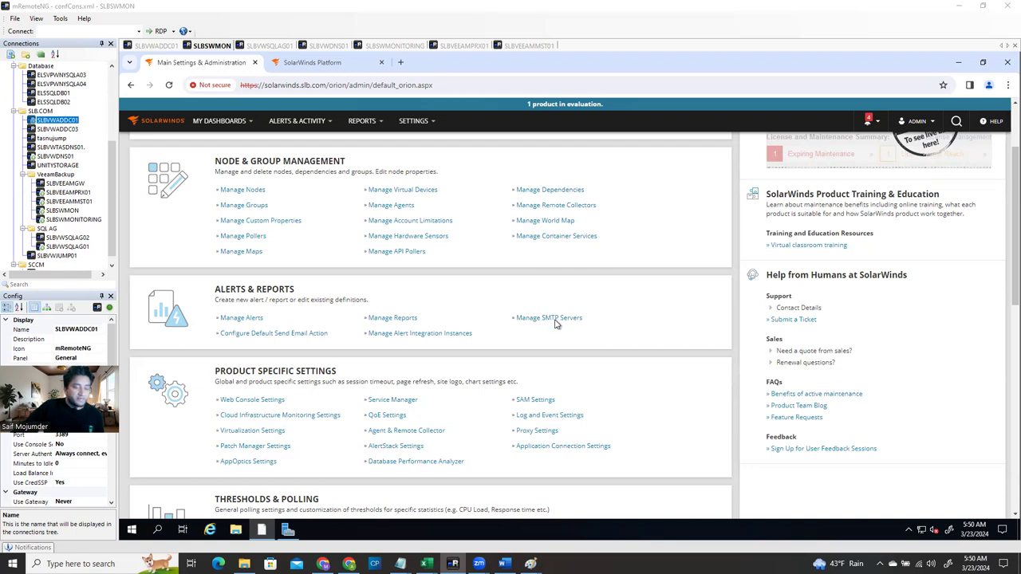
# Go to Manage SMTP Servers under Alerts & Reports in All Settings, which lists no servers
pyautogui.moveTo(413, 122)
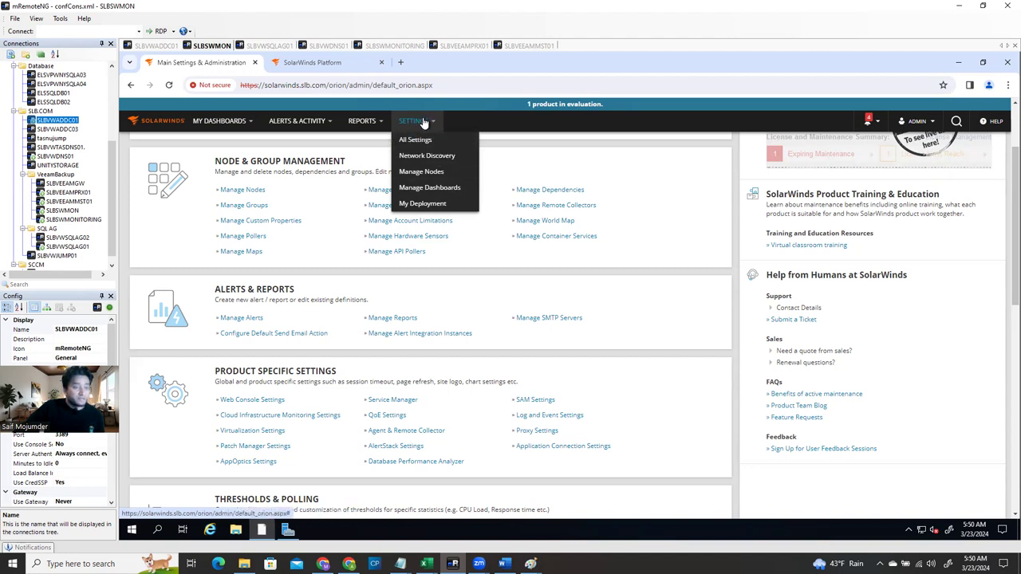
pyautogui.click(415, 141)
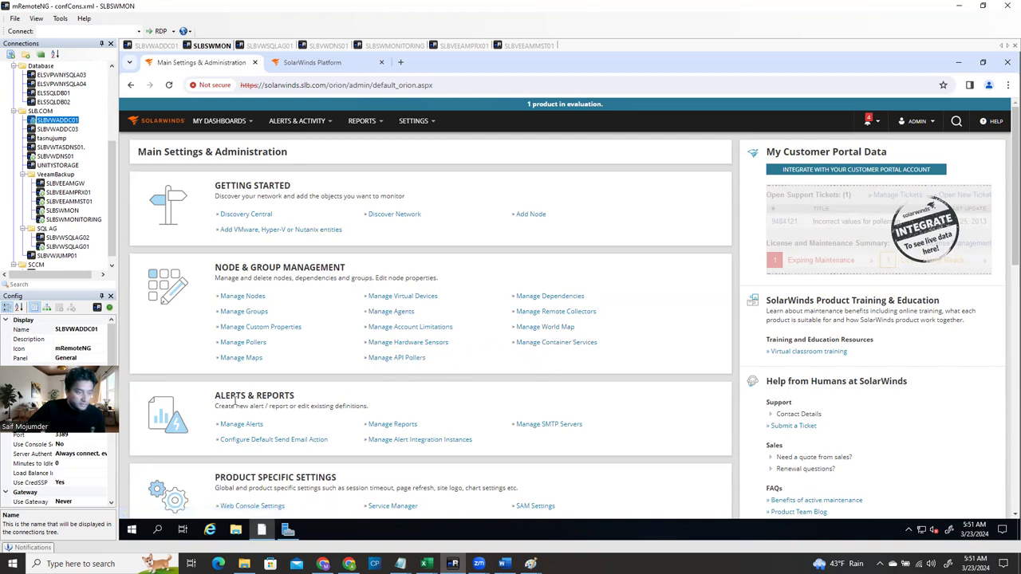
pyautogui.scroll(-1, 319, 406)
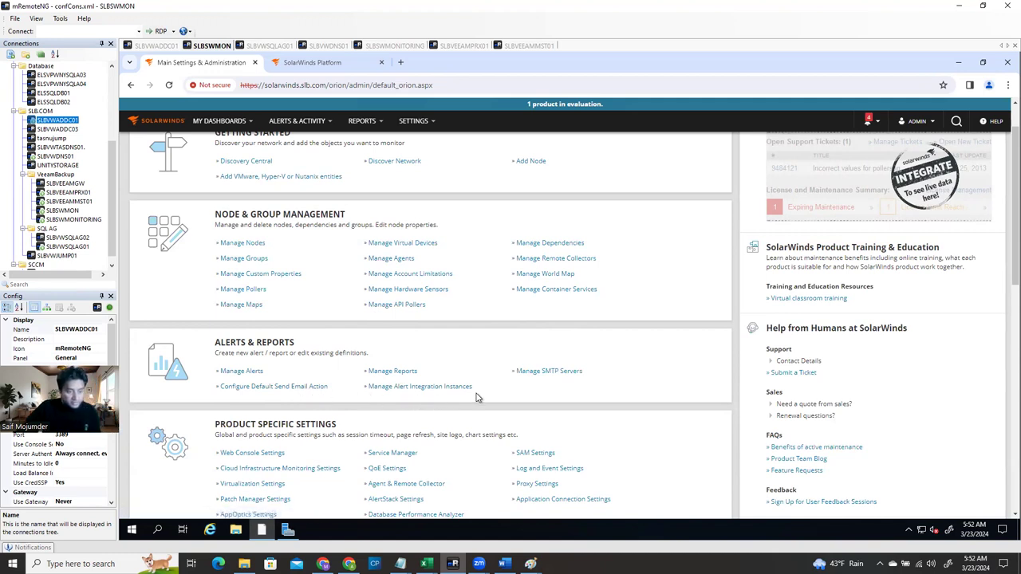
pyautogui.click(533, 379)
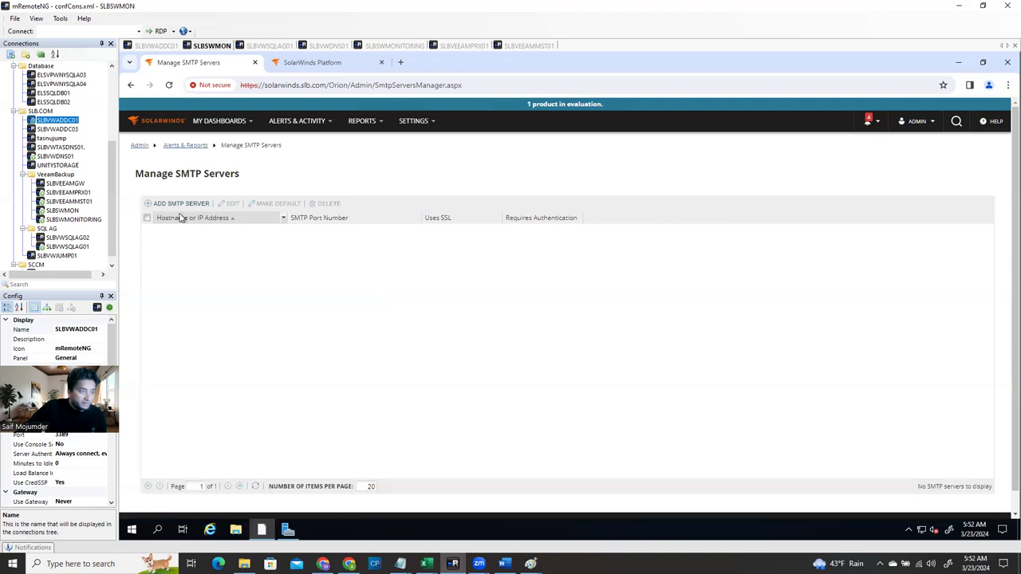
# Add a new SMTP server with hostname smtp-relay.brevo.com copied from Brevo's settings page
pyautogui.click(183, 205)
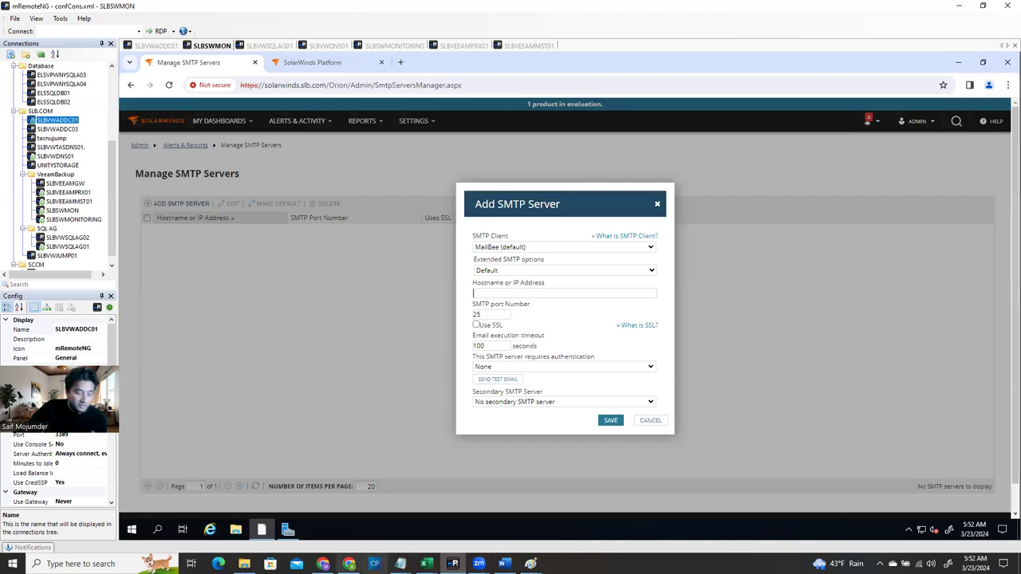
pyautogui.click(323, 563)
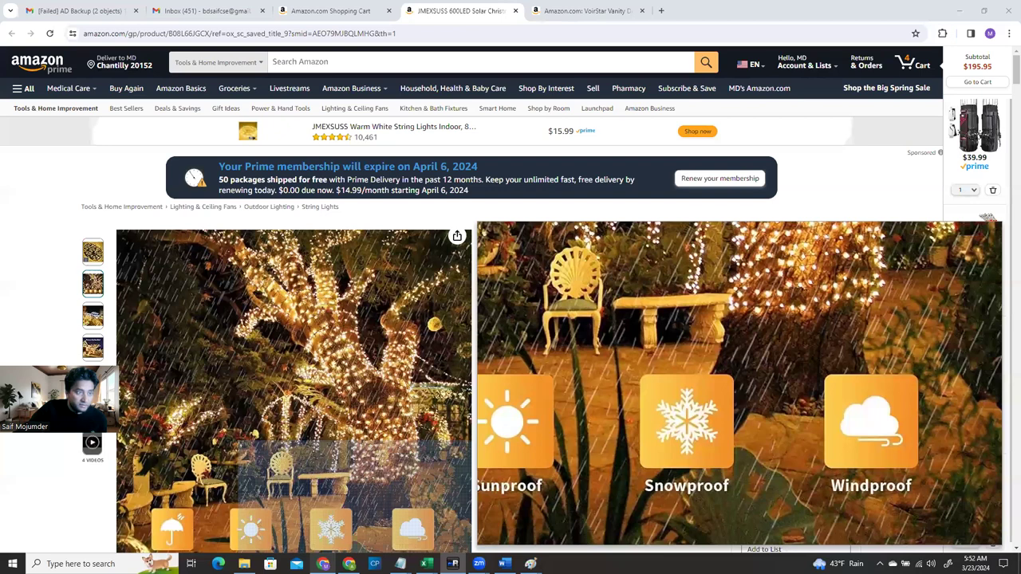
pyautogui.hotkey('alt', 'Tab')
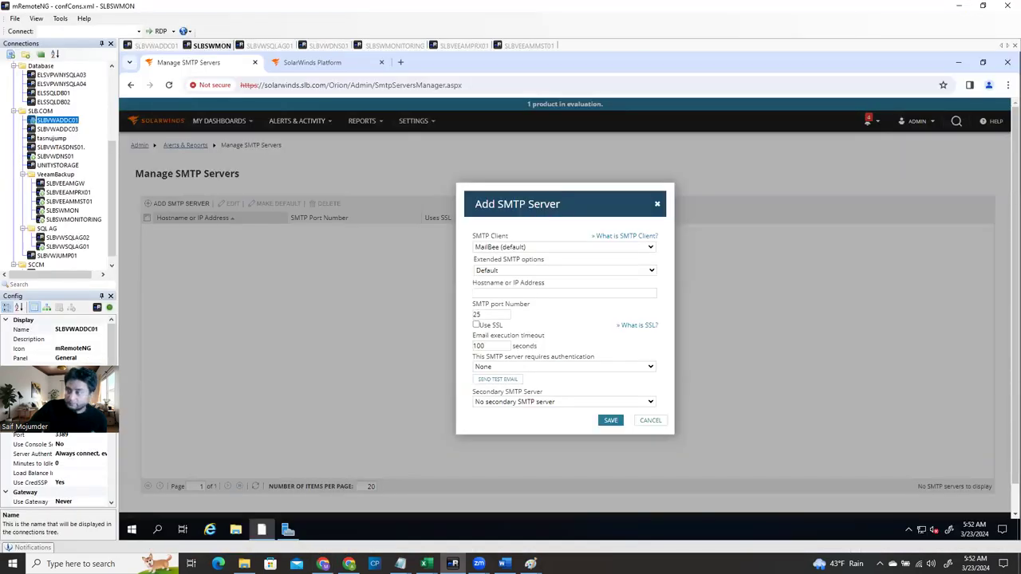
pyautogui.hotkey('alt', 'Tab')
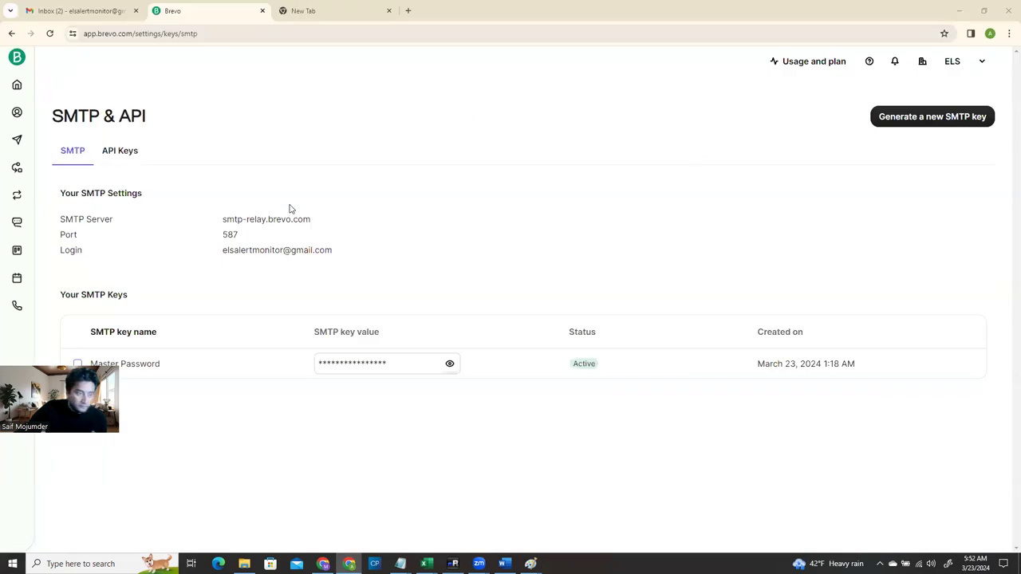
pyautogui.tripleClick(252, 219)
pyautogui.hotkey('ctrl', 'c')
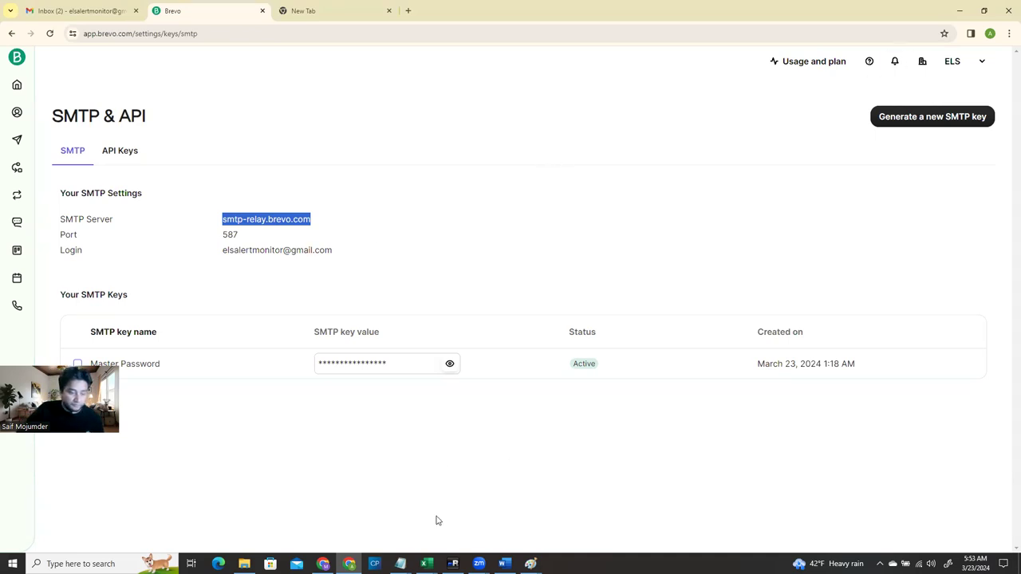
pyautogui.click(453, 564)
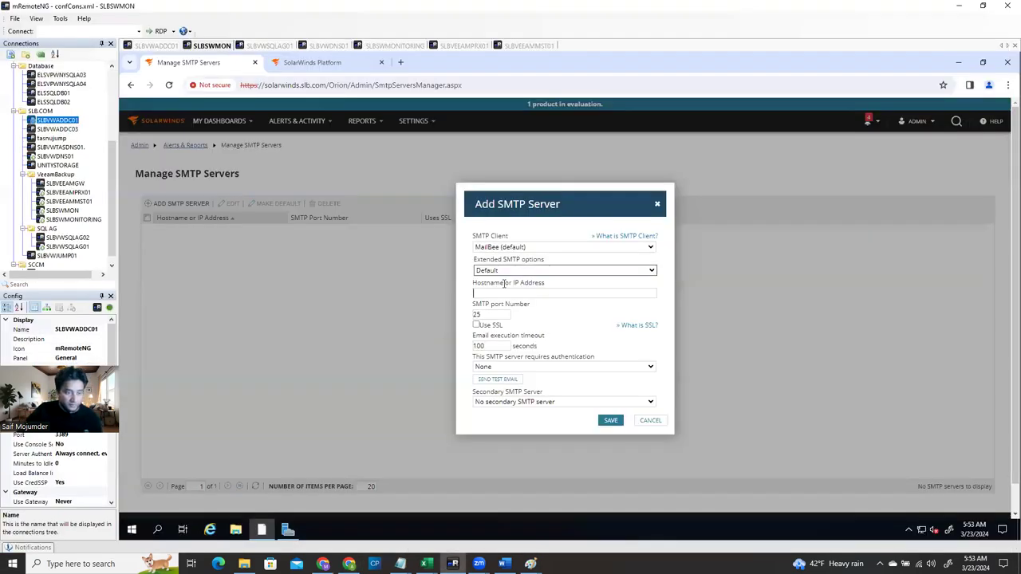
pyautogui.hotkey('ctrl', 'v')
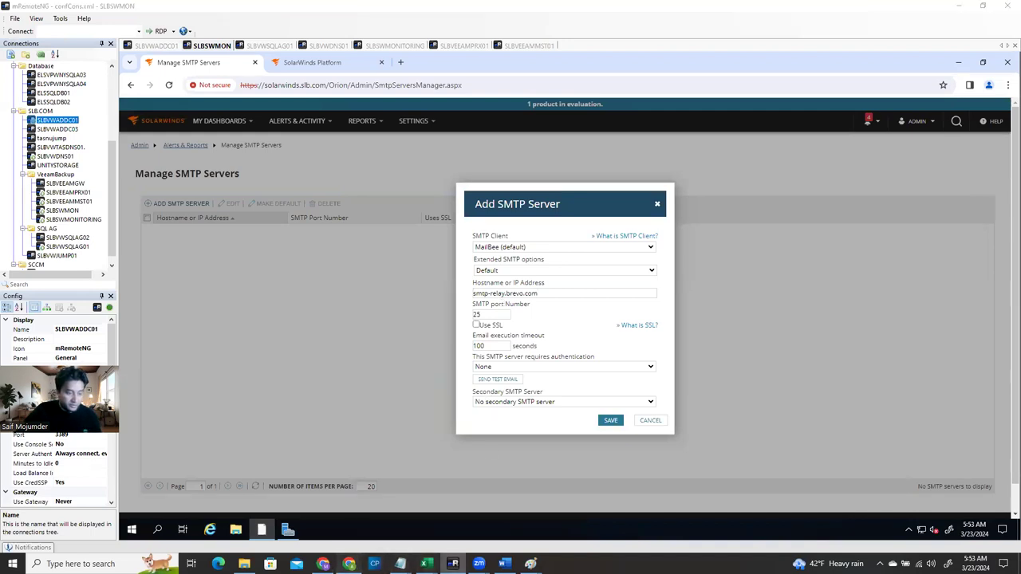
# Set the server's port to 587 and turn on Use SSL
pyautogui.click(349, 564)
pyautogui.doubleClick(228, 233)
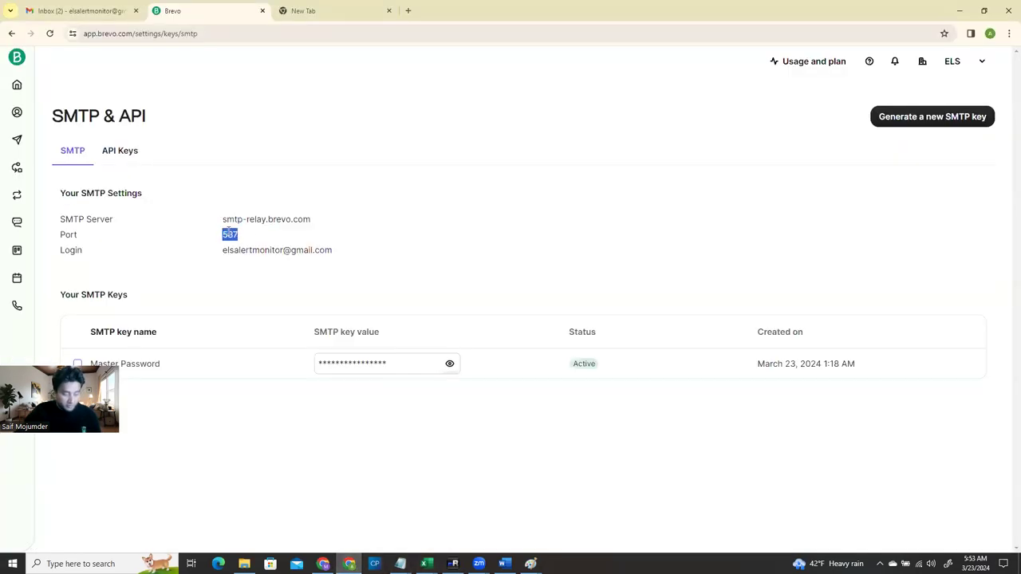
pyautogui.click(454, 564)
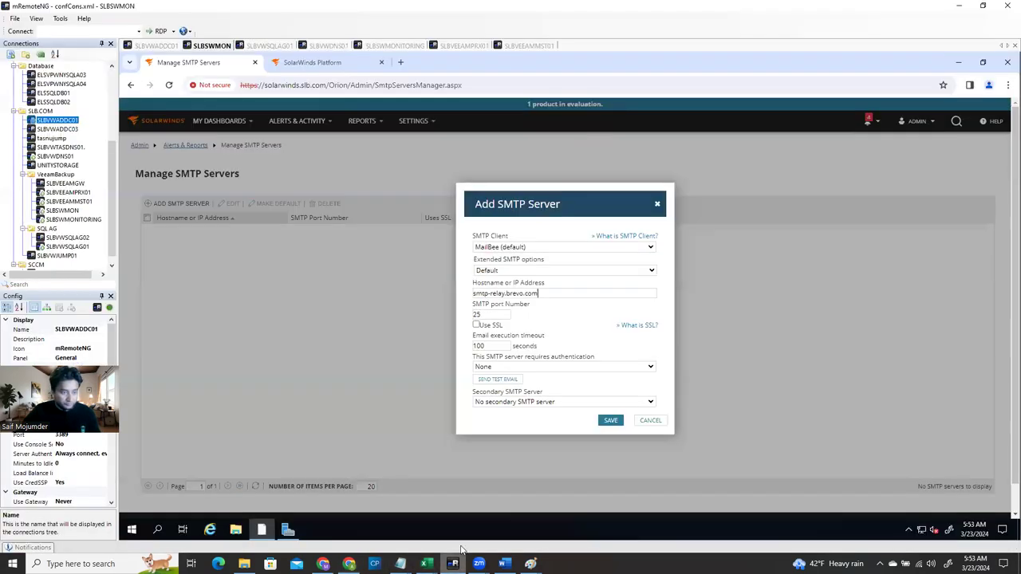
pyautogui.moveTo(488, 315); pyautogui.dragTo(461, 313)
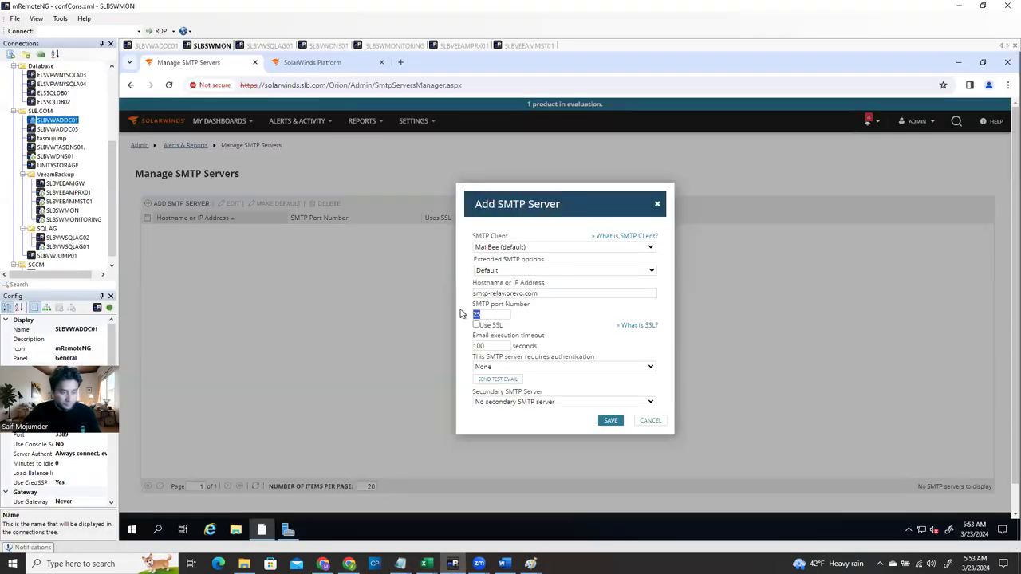
pyautogui.write('465')
pyautogui.click(476, 325)
pyautogui.moveTo(476, 314); pyautogui.dragTo(465, 316)
pyautogui.write('587')
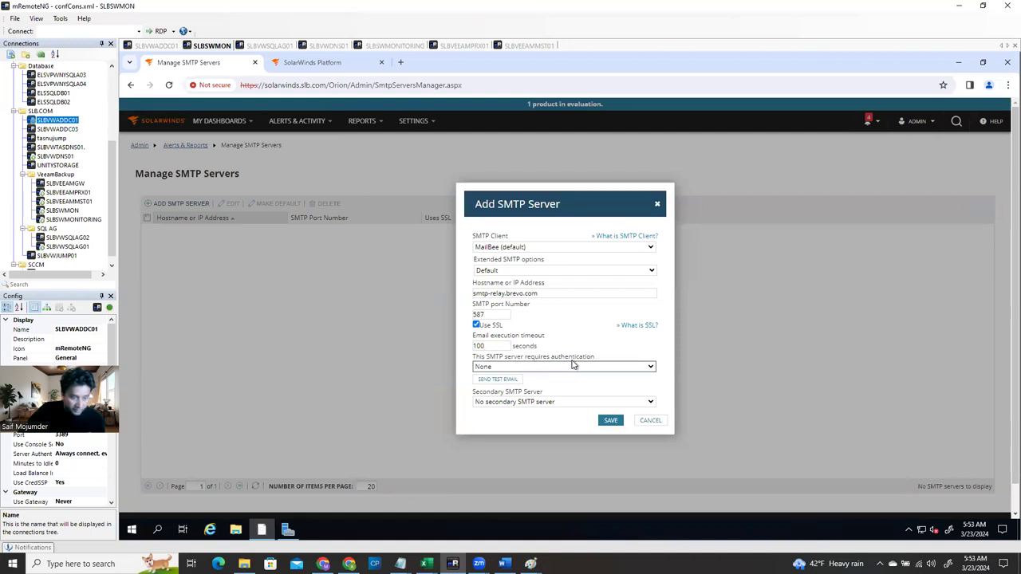
# Set Basic authentication and paste the Brevo login and SMTP key into user name, password and confirmation
pyautogui.click(583, 367)
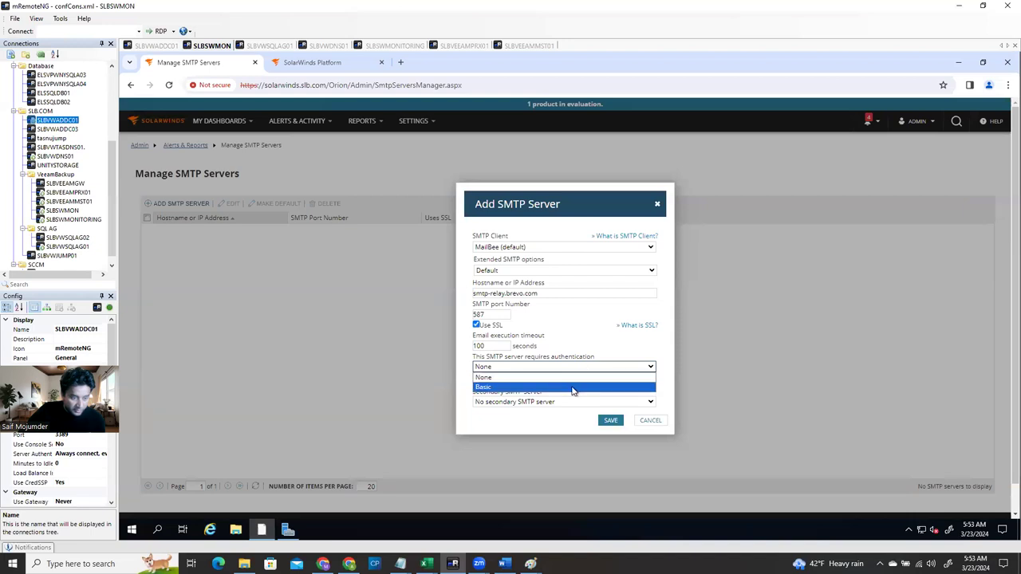
pyautogui.click(575, 387)
pyautogui.click(522, 394)
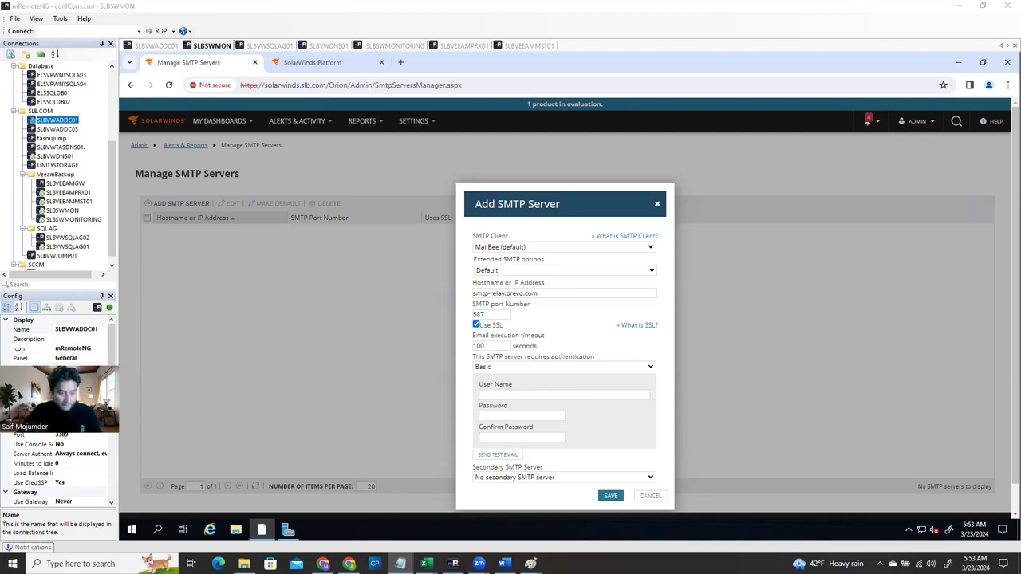
pyautogui.click(526, 395)
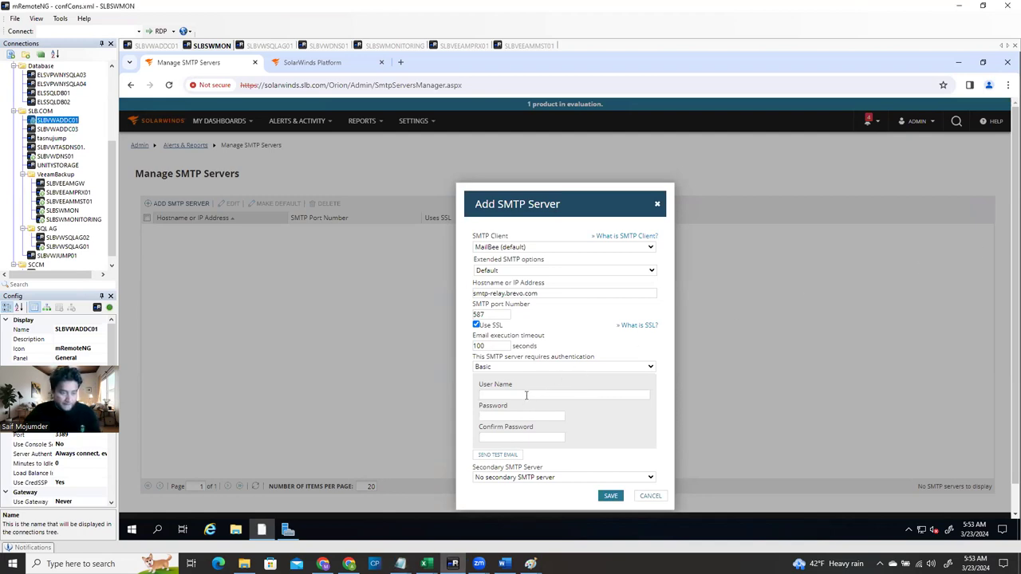
pyautogui.hotkey('ctrl', 'v')
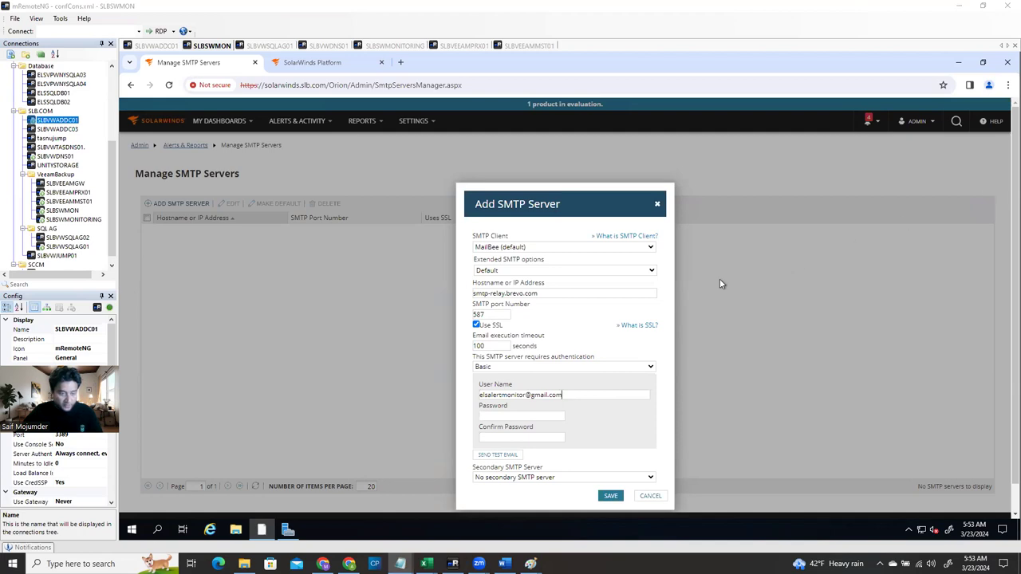
pyautogui.click(525, 416)
pyautogui.hotkey('ctrl', 'v')
pyautogui.click(512, 437)
pyautogui.hotkey('ctrl', 'v')
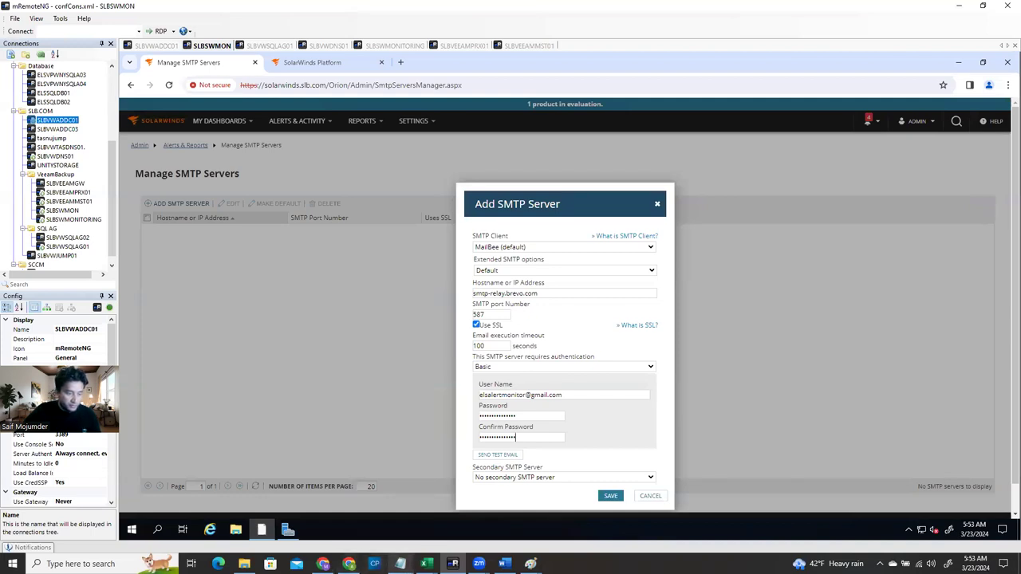
pyautogui.click(349, 563)
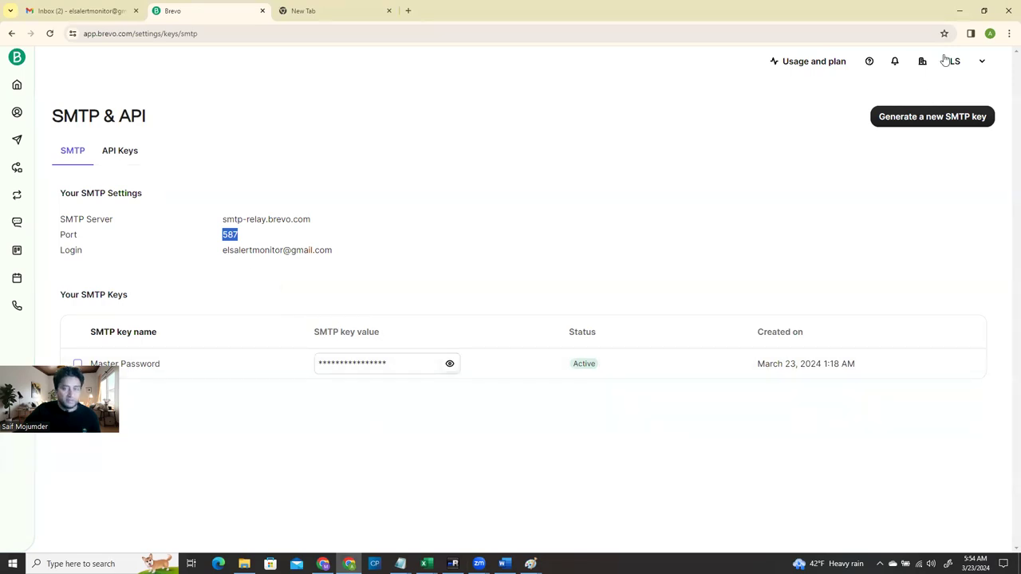
pyautogui.click(960, 12)
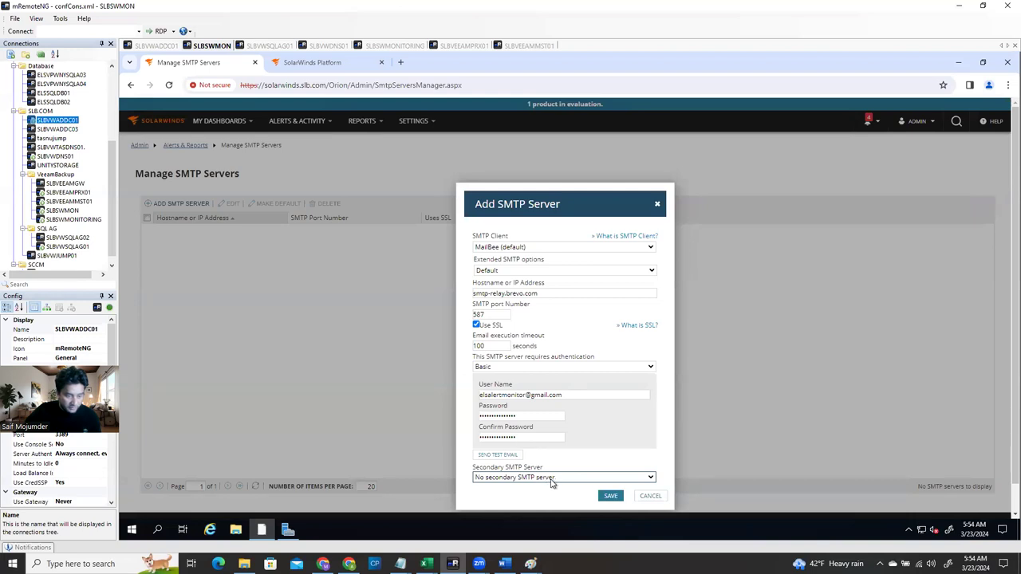
# Save the smtp-relay.brevo.com mail server and go to Manage Alerts in All Settings
pyautogui.click(611, 496)
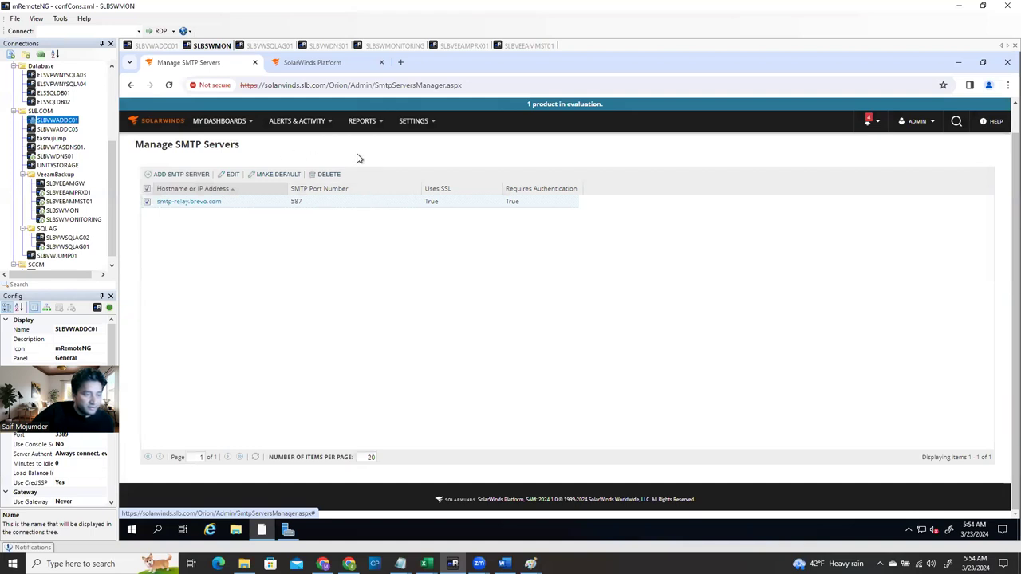
pyautogui.moveTo(418, 126)
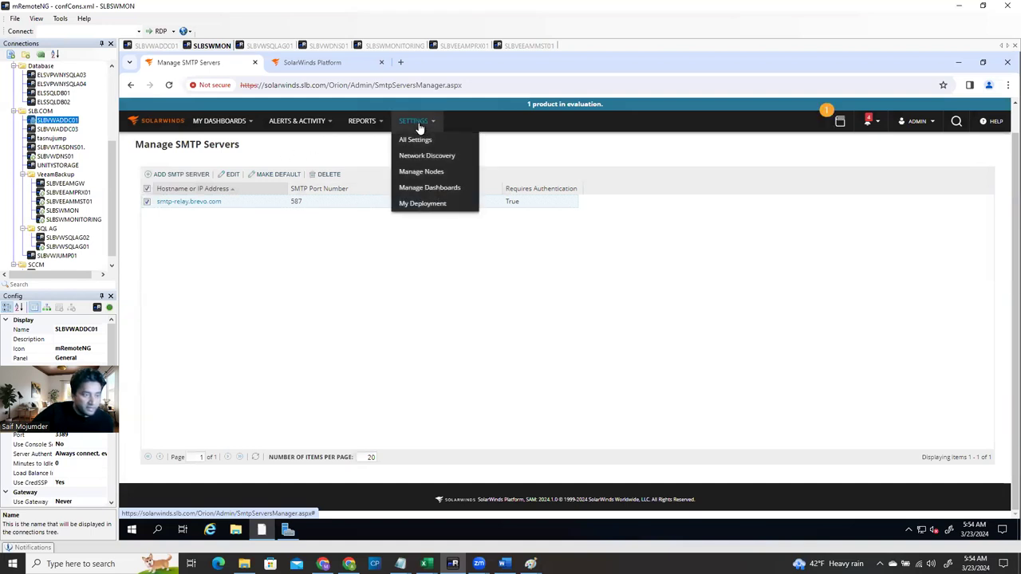
pyautogui.click(447, 203)
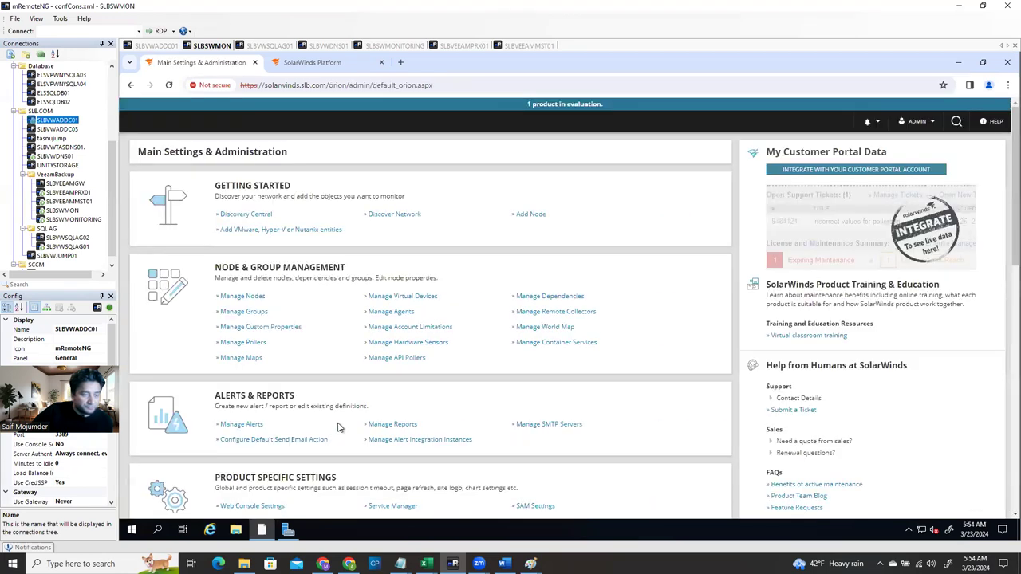
pyautogui.scroll(-2, 337, 428)
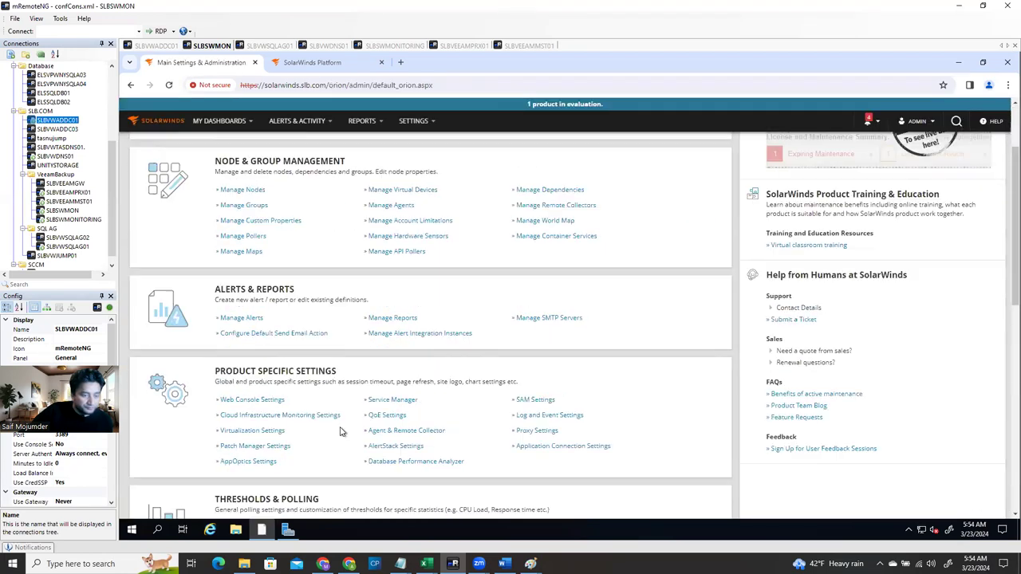
pyautogui.click(236, 318)
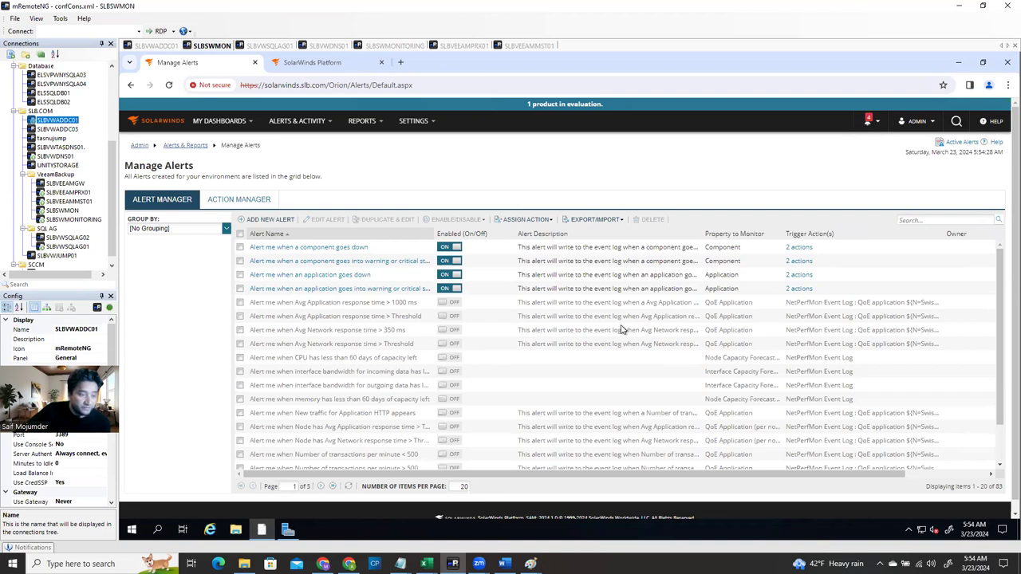
# Page through the alert list to page 4 and select the Node rebooted alert
pyautogui.scroll(-3, 376, 379)
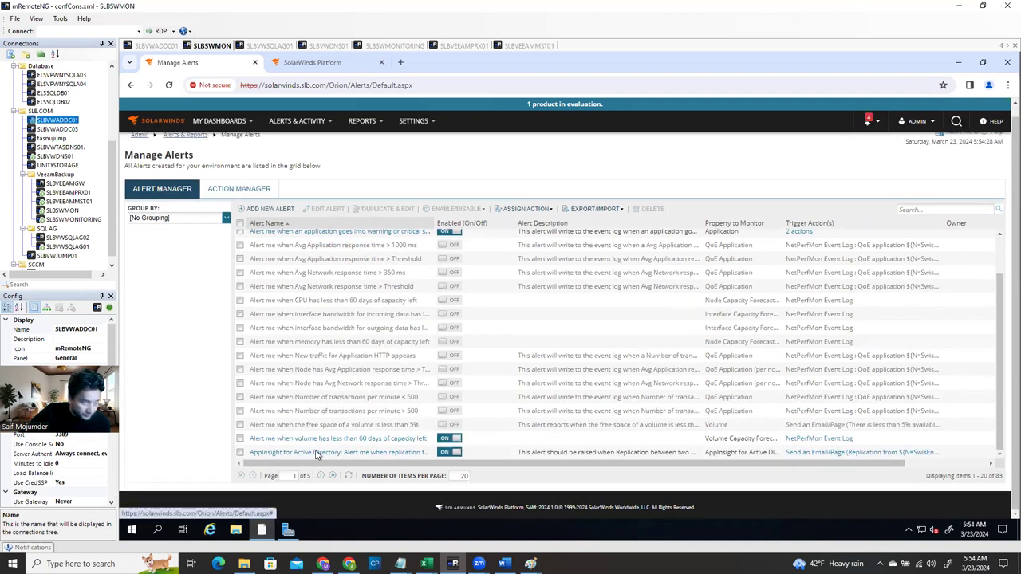
pyautogui.scroll(2, 335, 343)
pyautogui.scroll(-2, 346, 388)
pyautogui.click(322, 477)
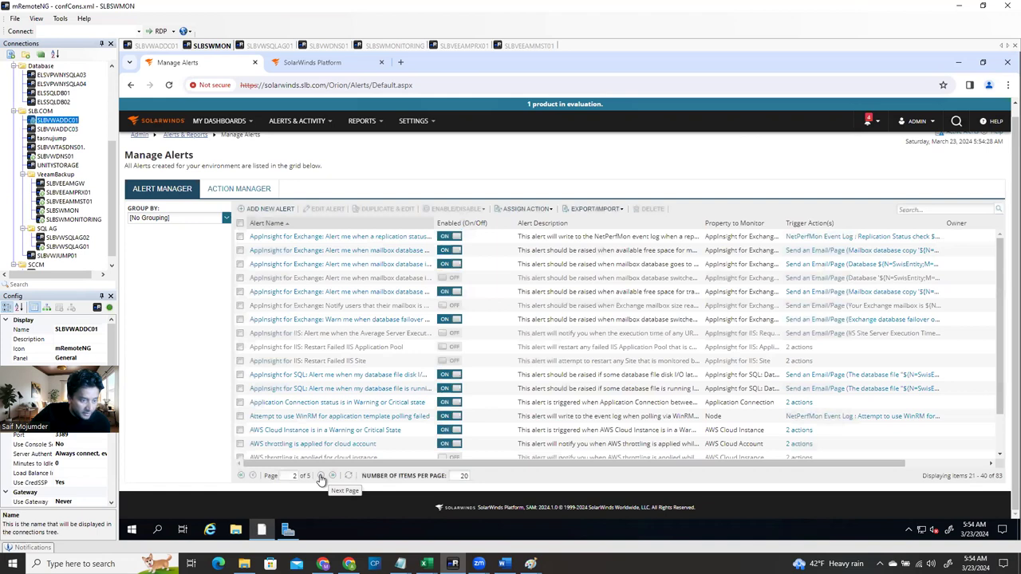
pyautogui.click(321, 477)
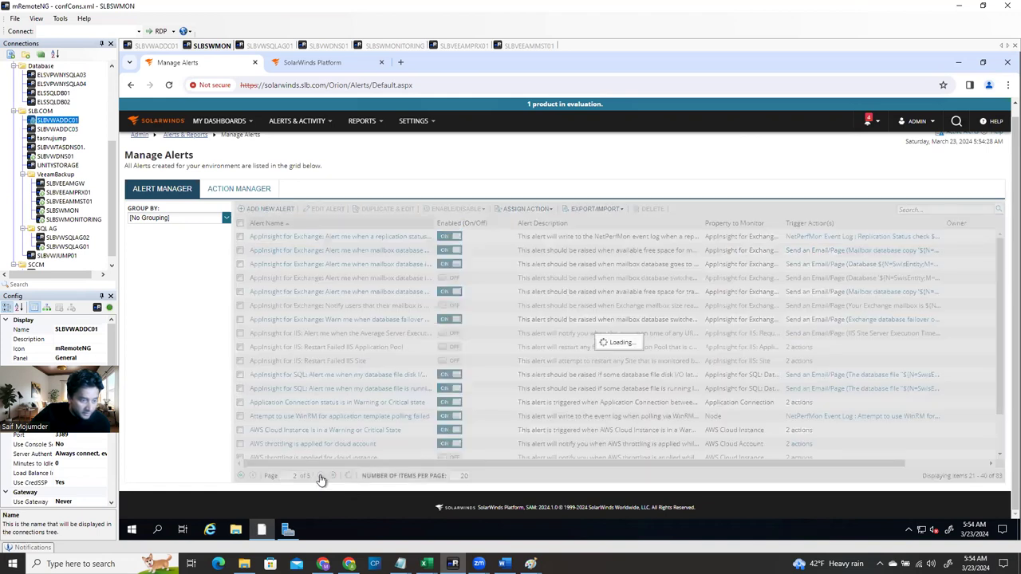
pyautogui.click(322, 477)
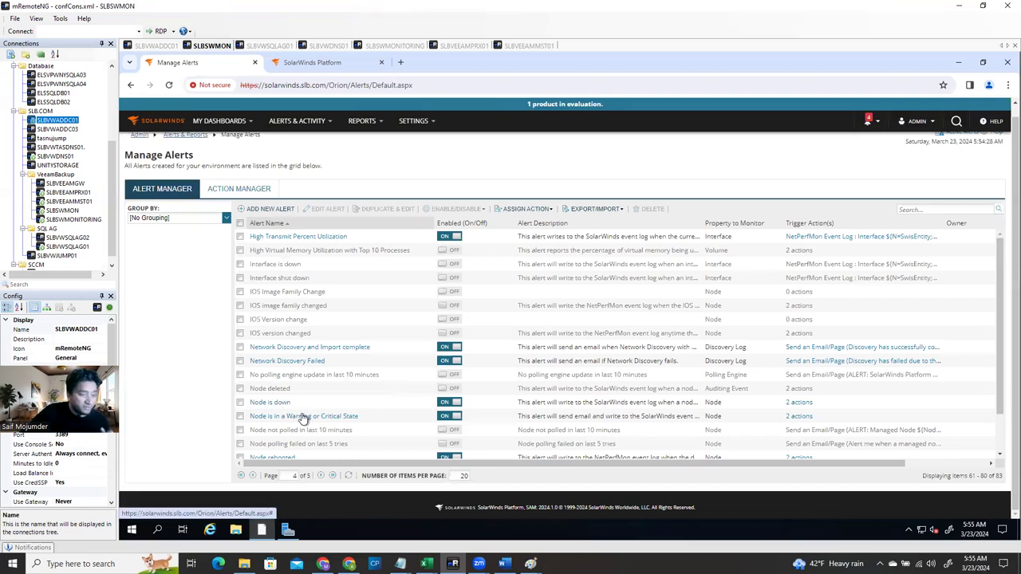
pyautogui.scroll(-2, 295, 415)
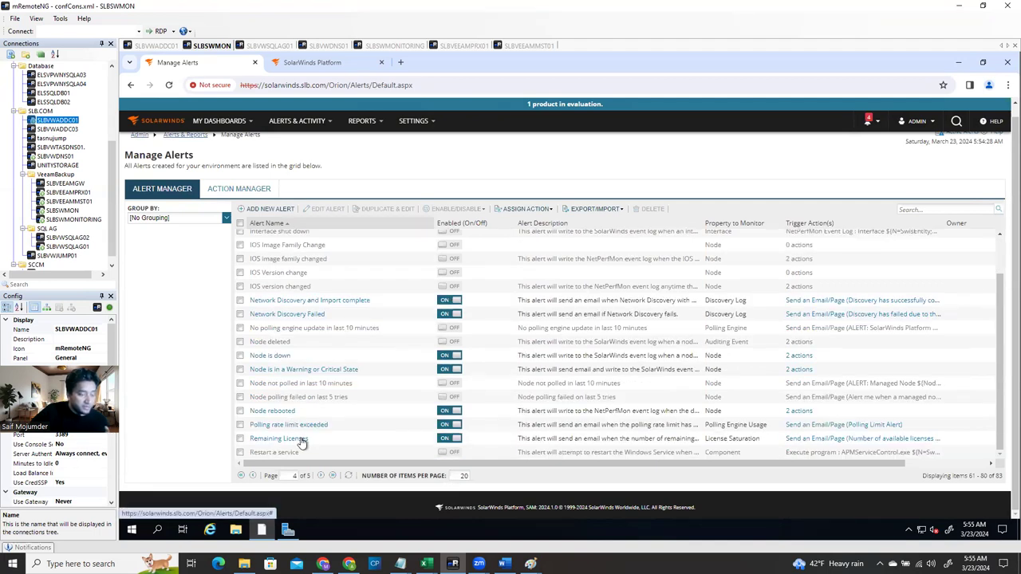
pyautogui.click(240, 412)
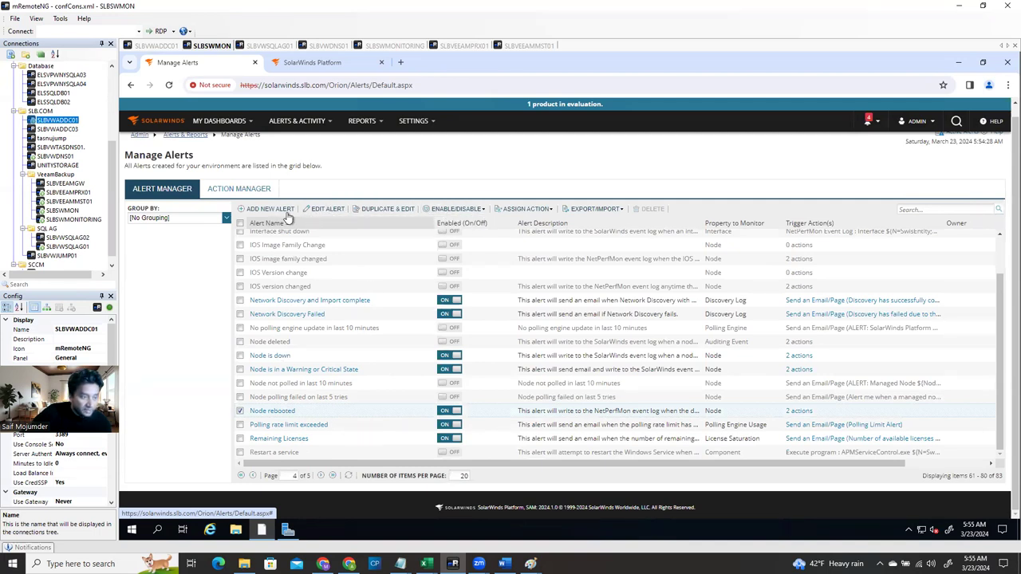
# Duplicate Node rebooted as 'Management Node rebooted', enable it, and set evaluation frequency to 10 minutes
pyautogui.click(397, 213)
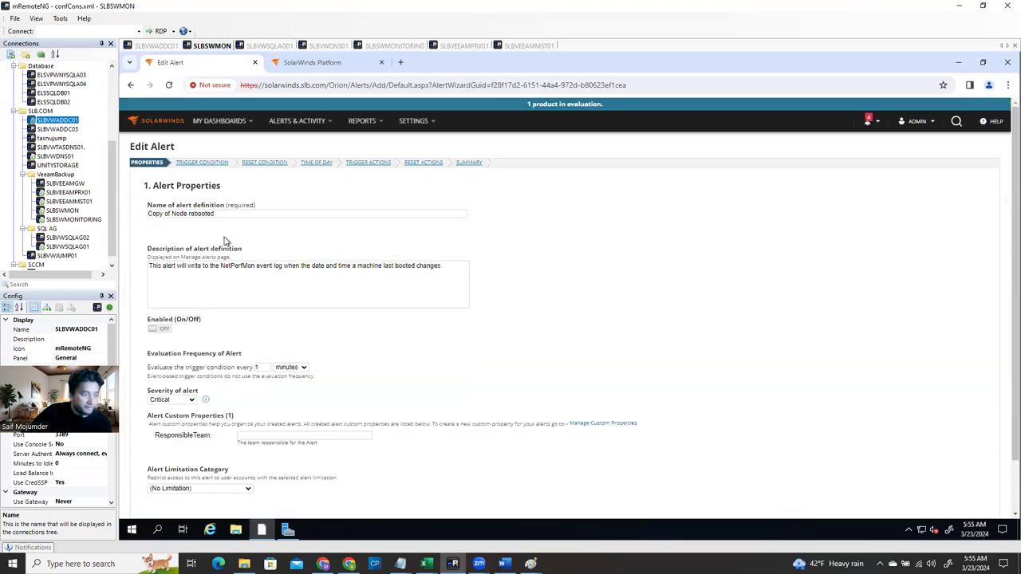
pyautogui.moveTo(171, 214); pyautogui.dragTo(116, 218)
pyautogui.write('Management')
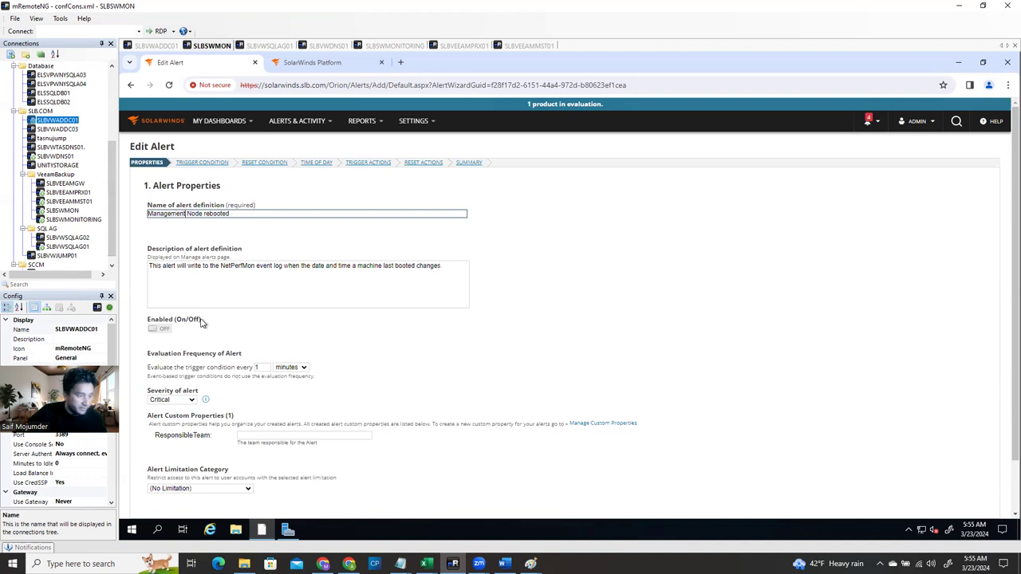
pyautogui.click(166, 331)
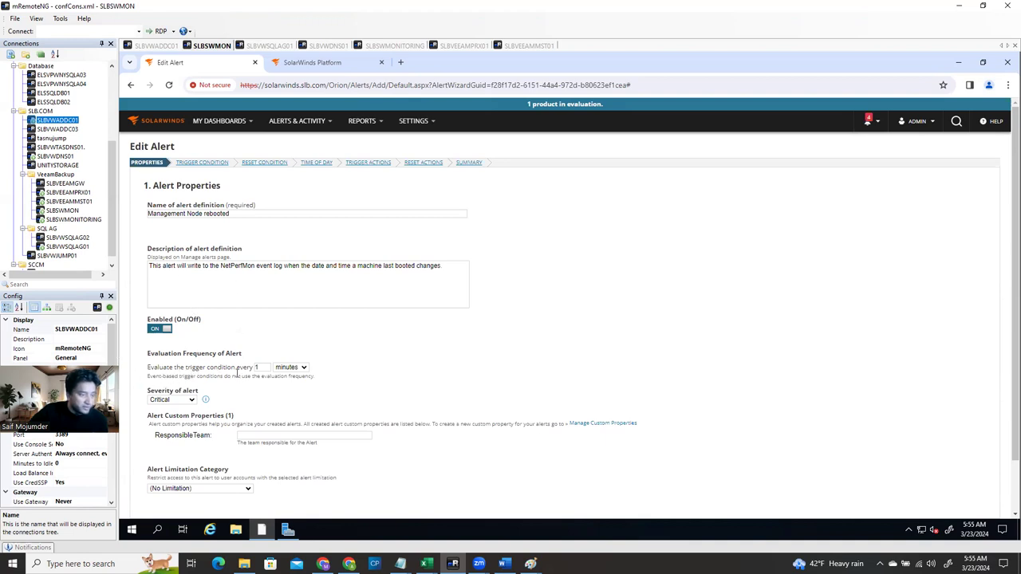
pyautogui.doubleClick(263, 367)
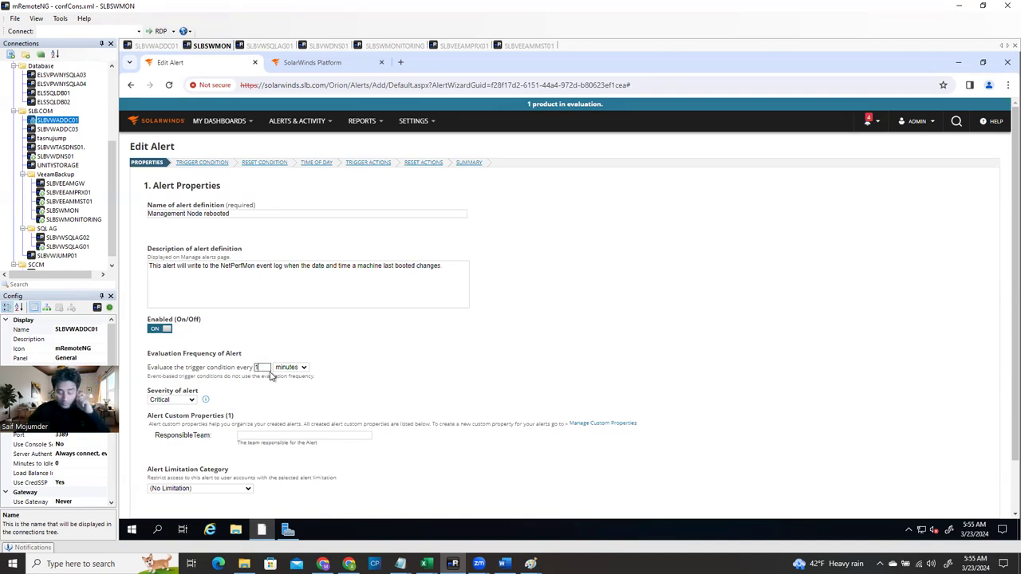
pyautogui.press('BackSpace')
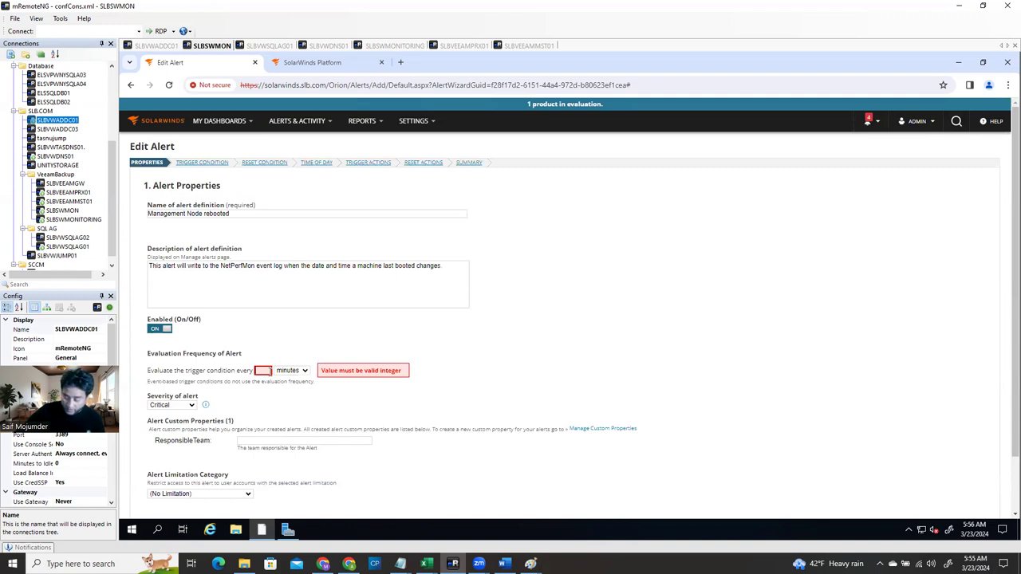
pyautogui.write('10')
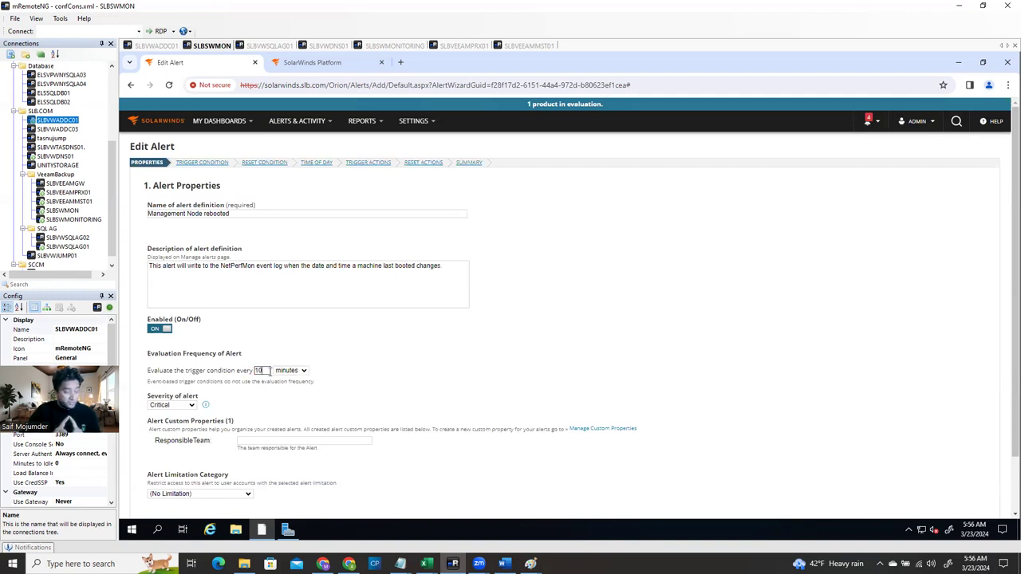
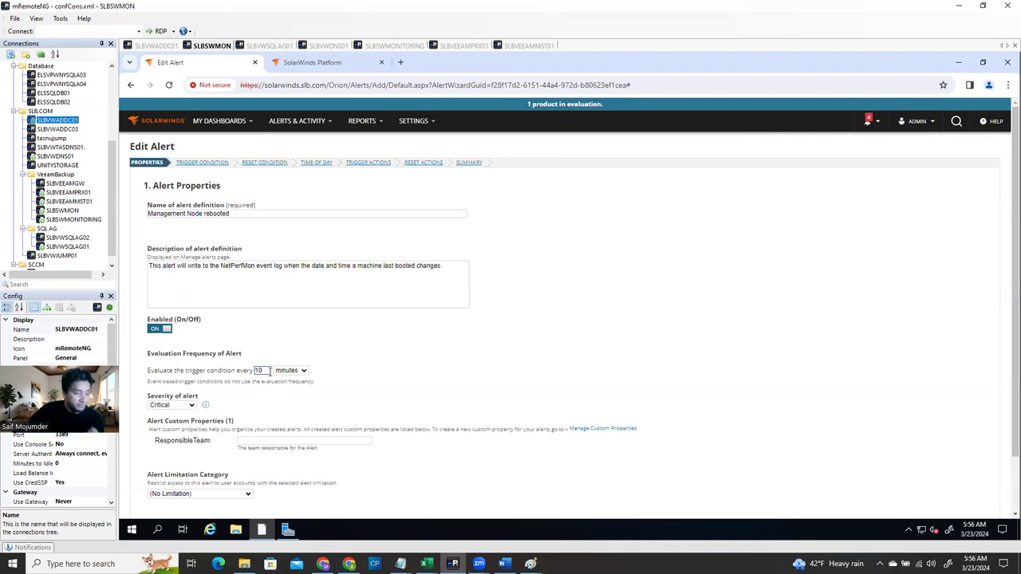
# Change the alert's evaluation frequency from 10 to 5 minutes
pyautogui.click(299, 403)
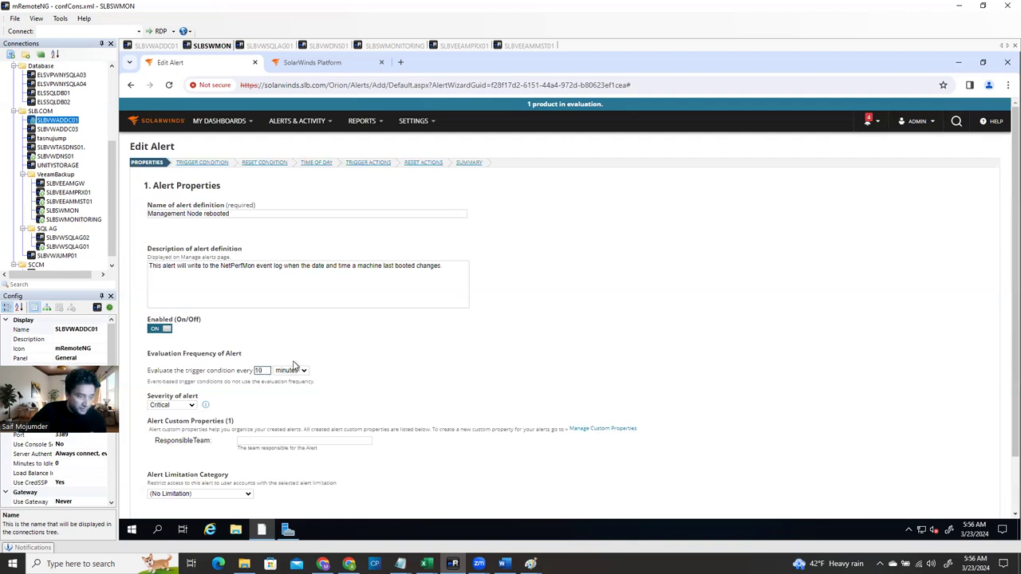
pyautogui.click(287, 412)
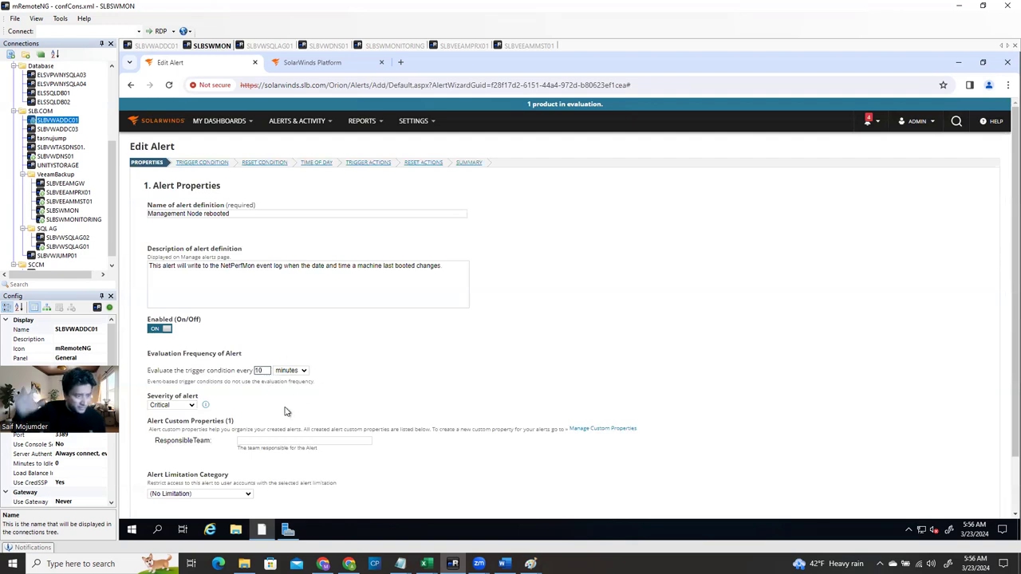
pyautogui.write('1')
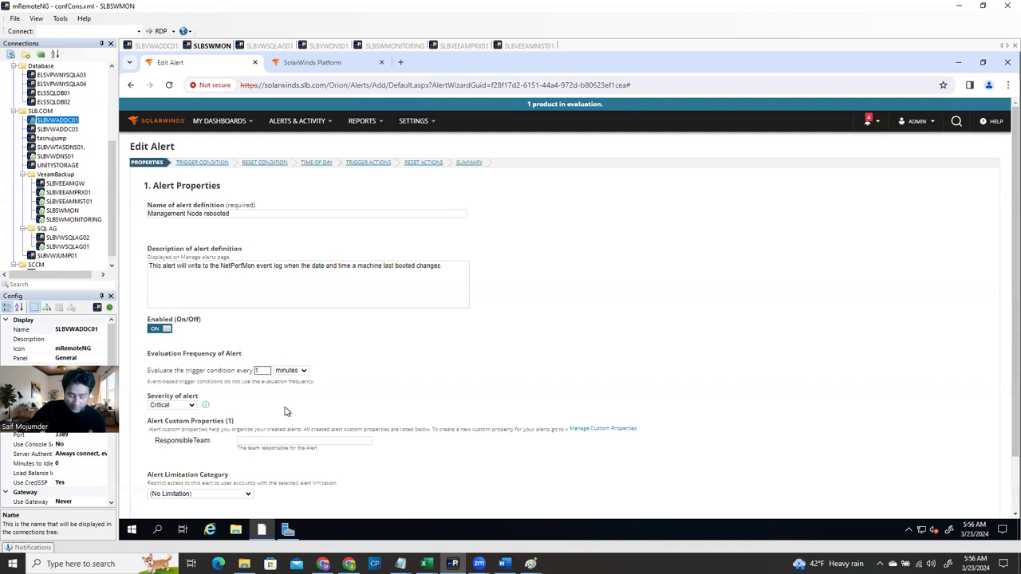
pyautogui.press('BackSpace')
pyautogui.write('5')
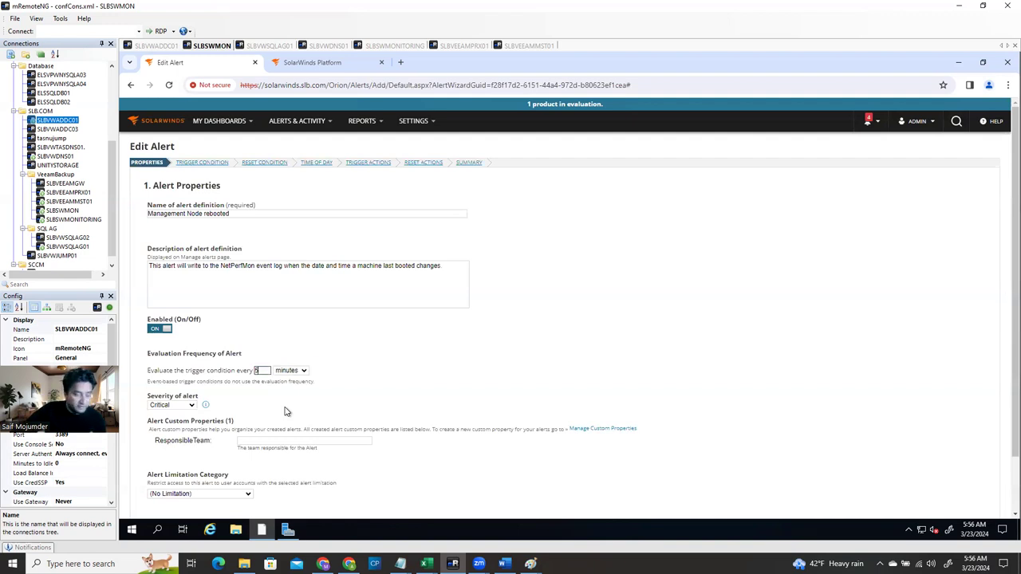
# Keep the severity at Critical and advance to the Trigger Condition step
pyautogui.click(179, 406)
pyautogui.click(179, 407)
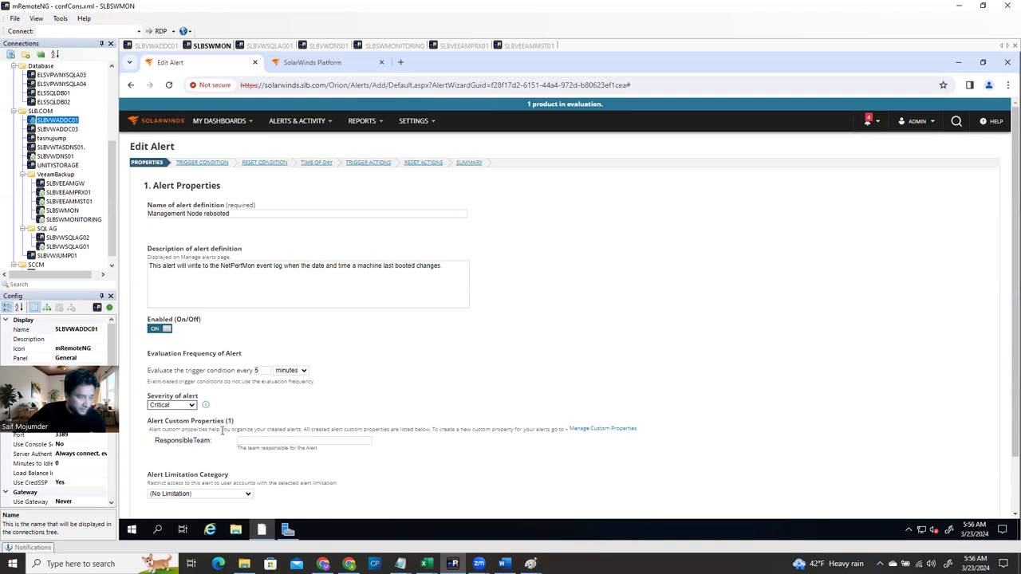
pyautogui.scroll(-1, 224, 460)
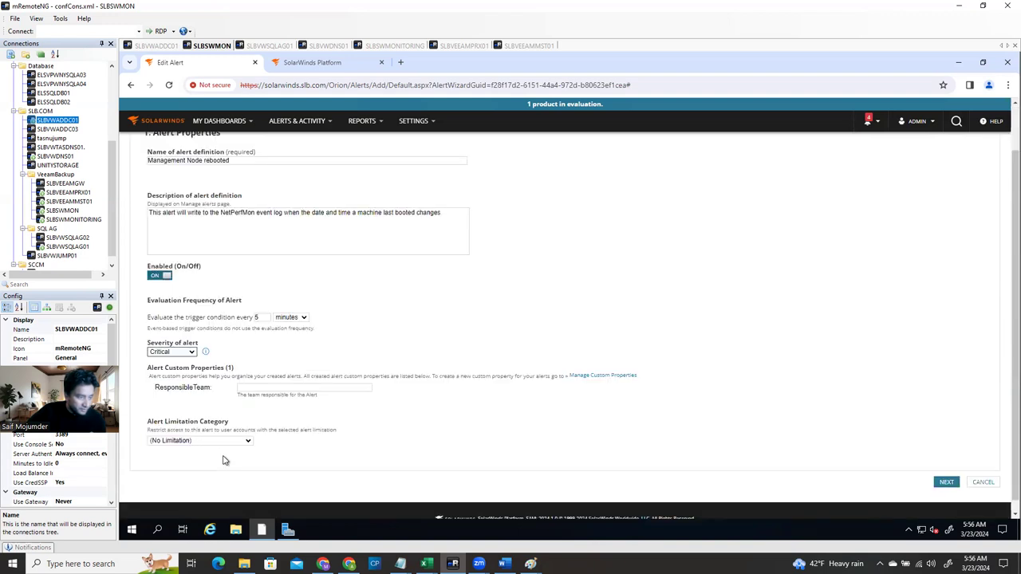
pyautogui.scroll(1, 223, 461)
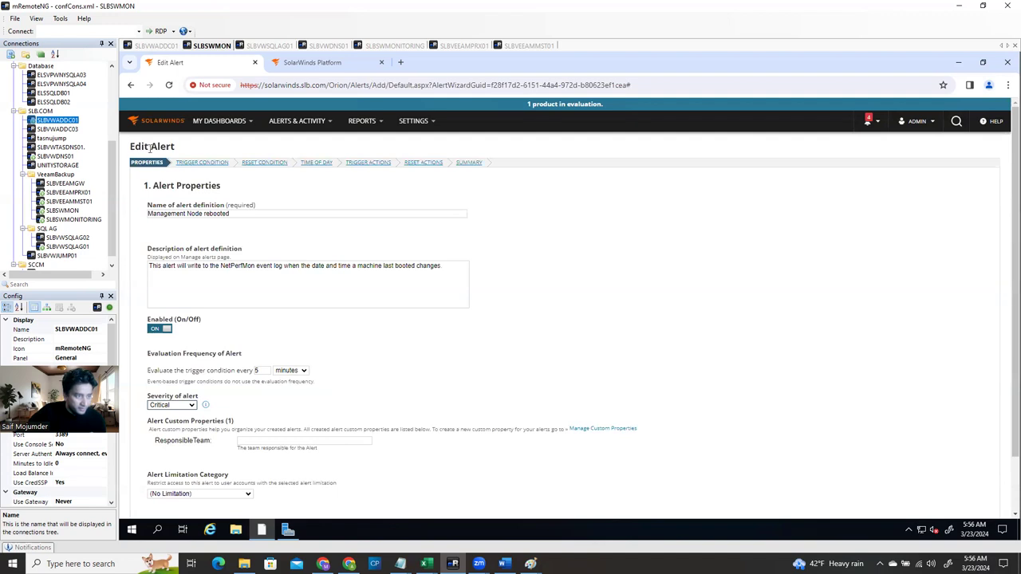
pyautogui.scroll(-1, 678, 432)
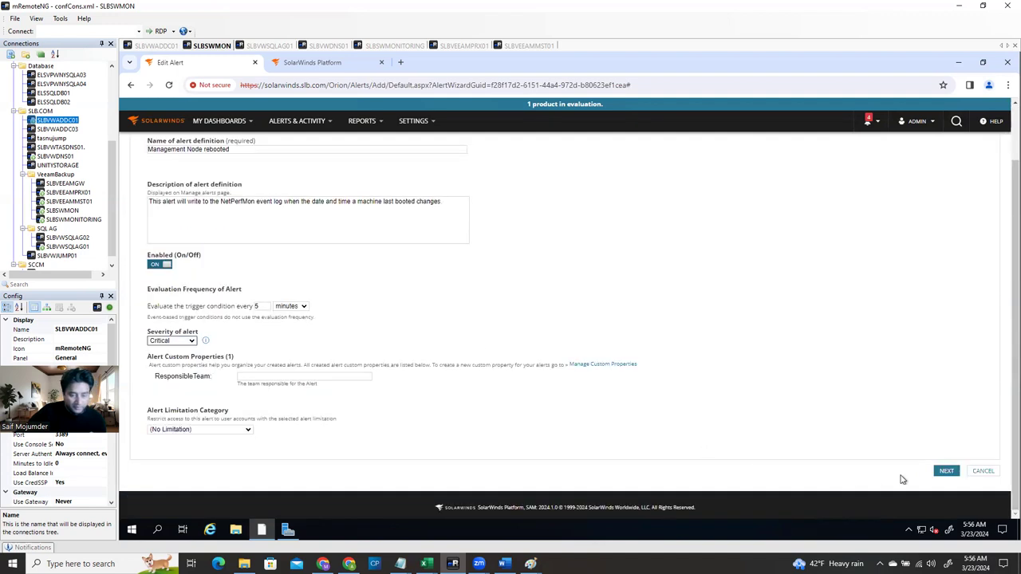
pyautogui.click(946, 471)
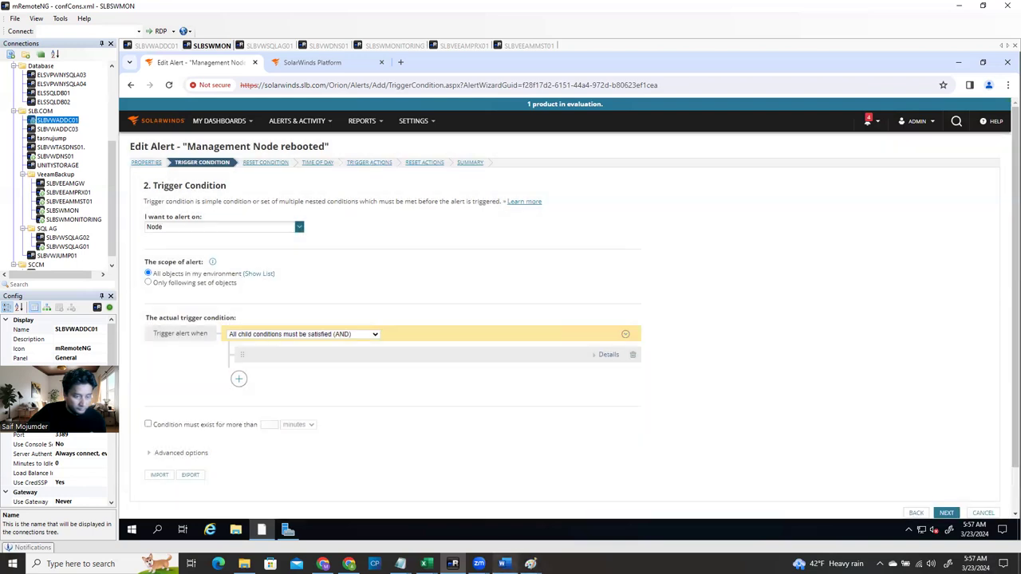
# In the Word guide, scroll down to the Trigger Actions screenshot under step f
pyautogui.moveTo(504, 564)
pyautogui.click(524, 486)
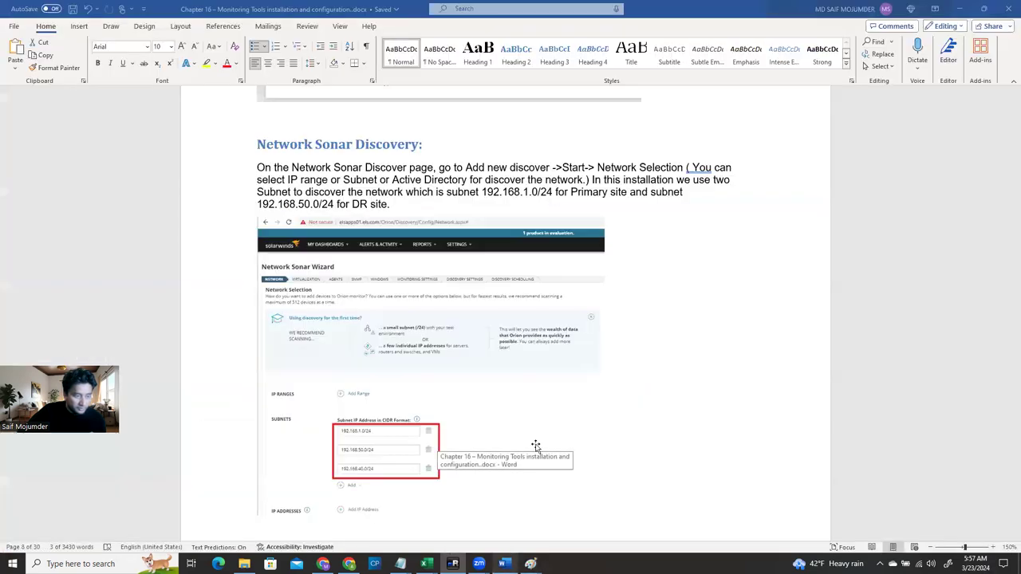
pyautogui.scroll(-10, 479, 423)
pyautogui.scroll(-10, 483, 444)
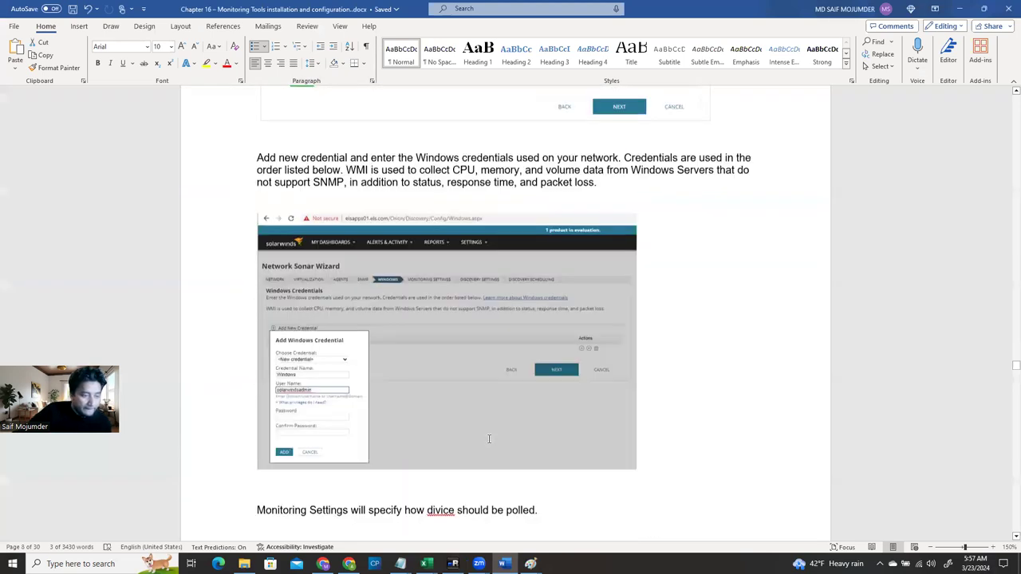
pyautogui.scroll(-10, 489, 439)
pyautogui.scroll(-10, 477, 470)
pyautogui.scroll(-5, 476, 489)
pyautogui.scroll(-15, 476, 488)
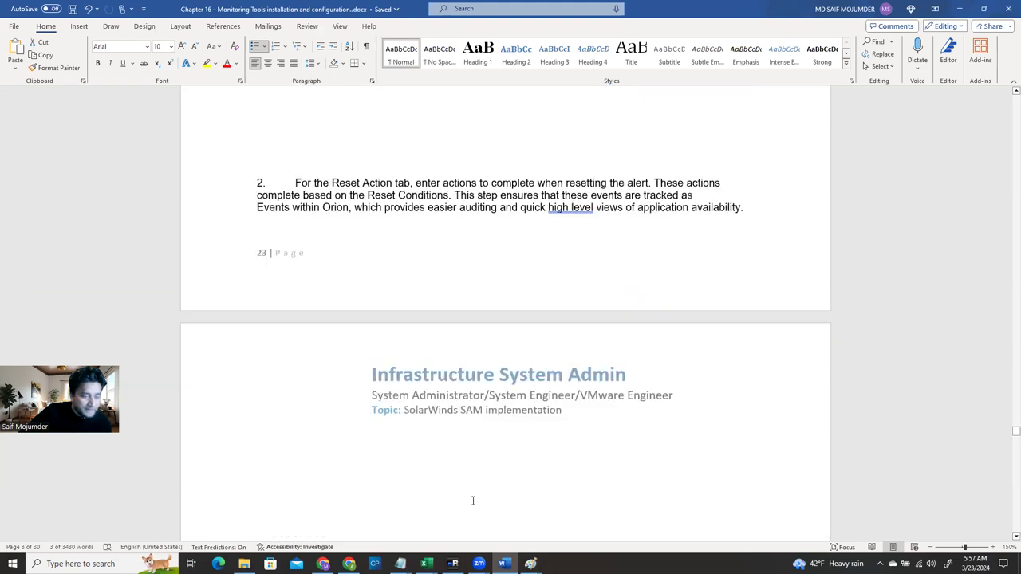
pyautogui.scroll(-3, 473, 500)
pyautogui.scroll(10, 474, 501)
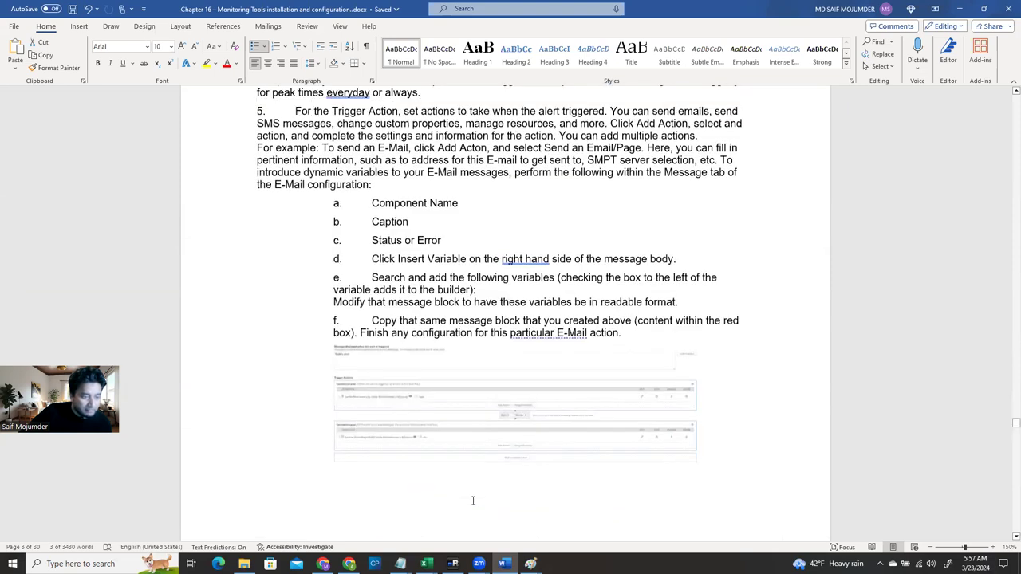
# Resize the Trigger Actions screenshot by its corner handle so it spans the text width
pyautogui.click(429, 444)
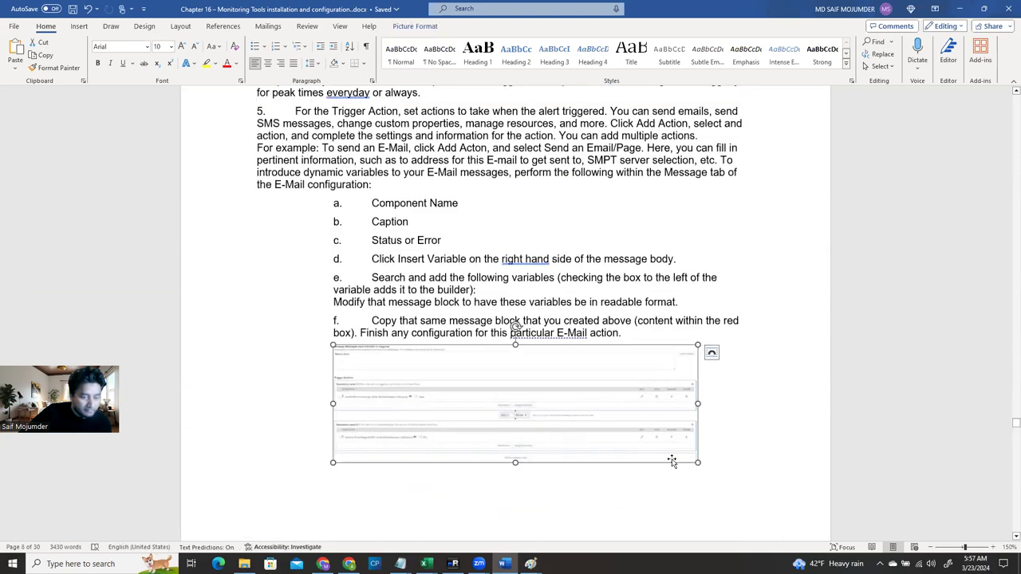
pyautogui.moveTo(699, 463); pyautogui.dragTo(783, 526)
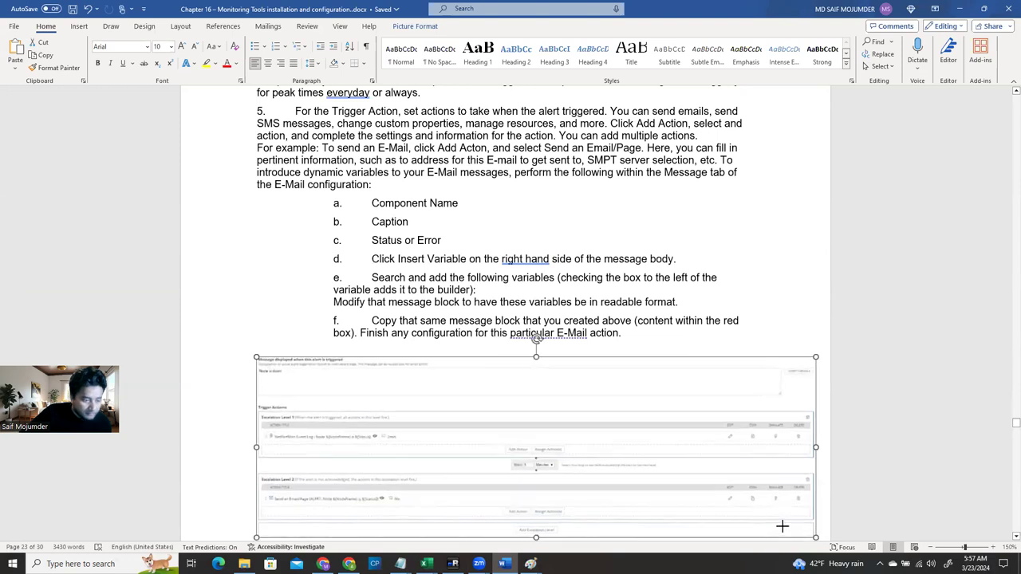
pyautogui.scroll(-5, 574, 448)
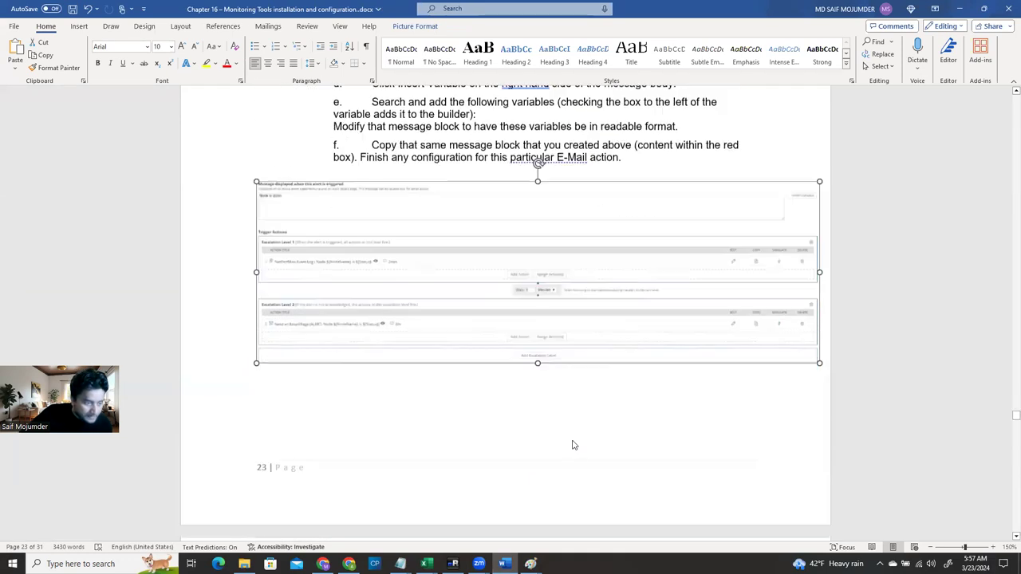
pyautogui.scroll(-3, 575, 448)
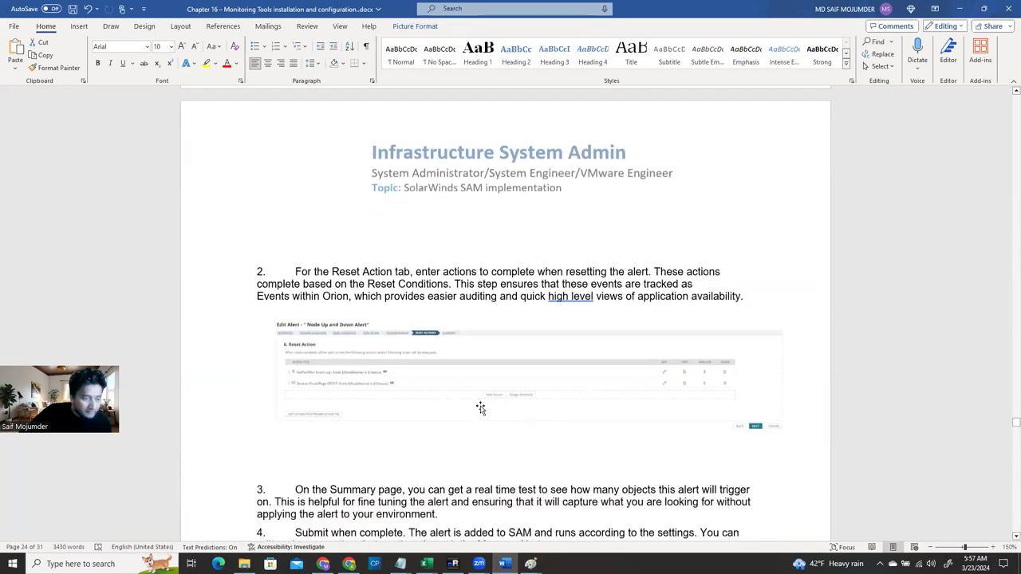
pyautogui.click(479, 410)
pyautogui.moveTo(783, 437); pyautogui.dragTo(676, 415)
# Review the resized screenshot in the guide, then return to the SolarWinds alert wizard
pyautogui.scroll(4, 629, 220)
pyautogui.scroll(-8, 629, 220)
pyautogui.scroll(4, 627, 209)
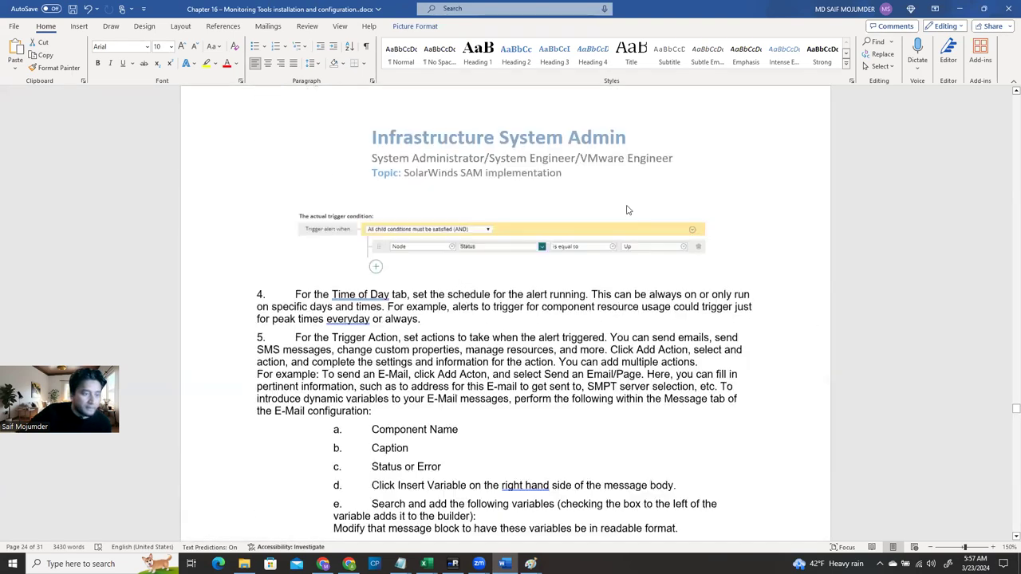
pyautogui.scroll(4, 627, 206)
pyautogui.scroll(5, 629, 216)
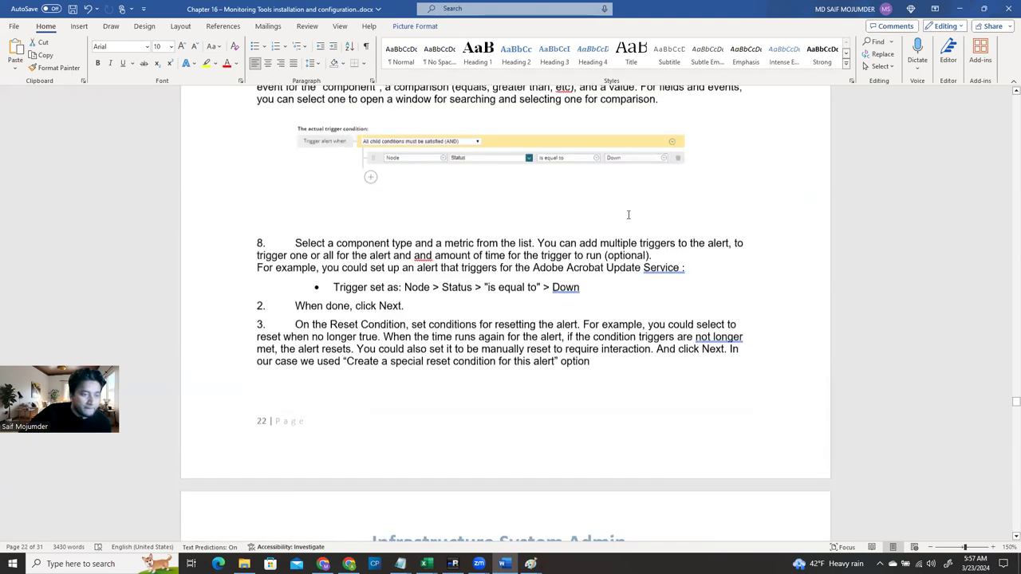
pyautogui.scroll(8, 631, 219)
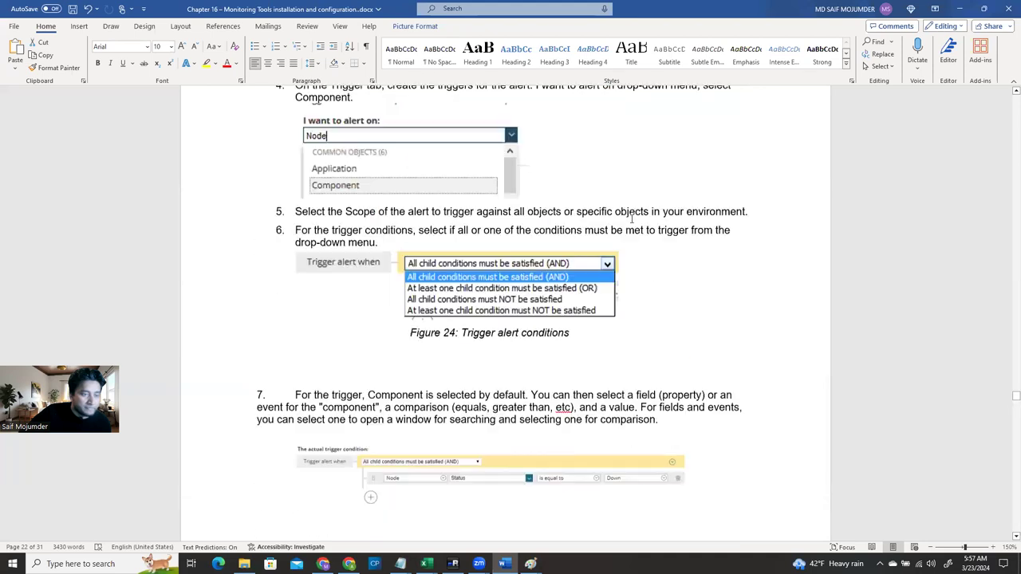
pyautogui.scroll(-4, 631, 219)
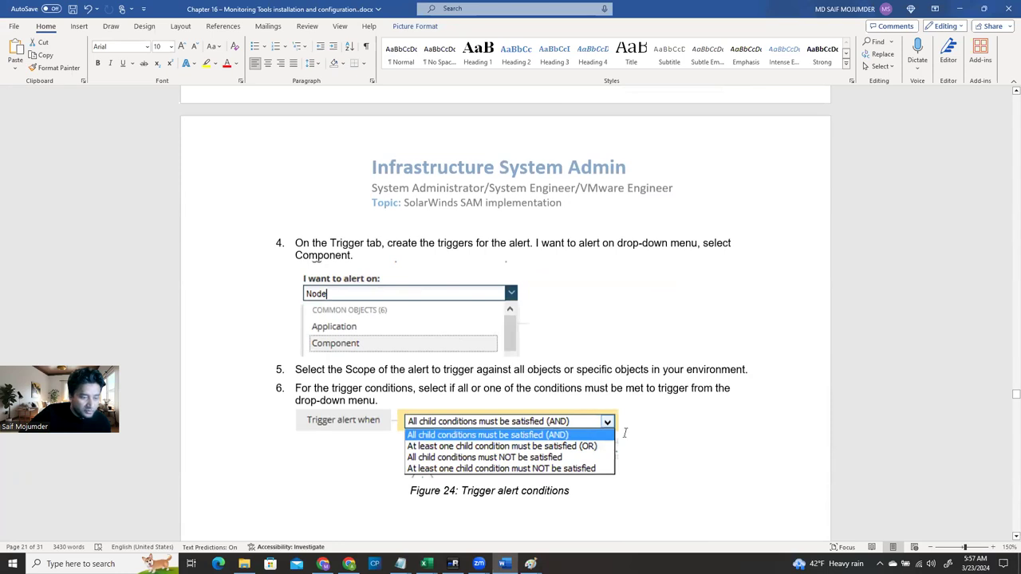
pyautogui.scroll(-2, 437, 355)
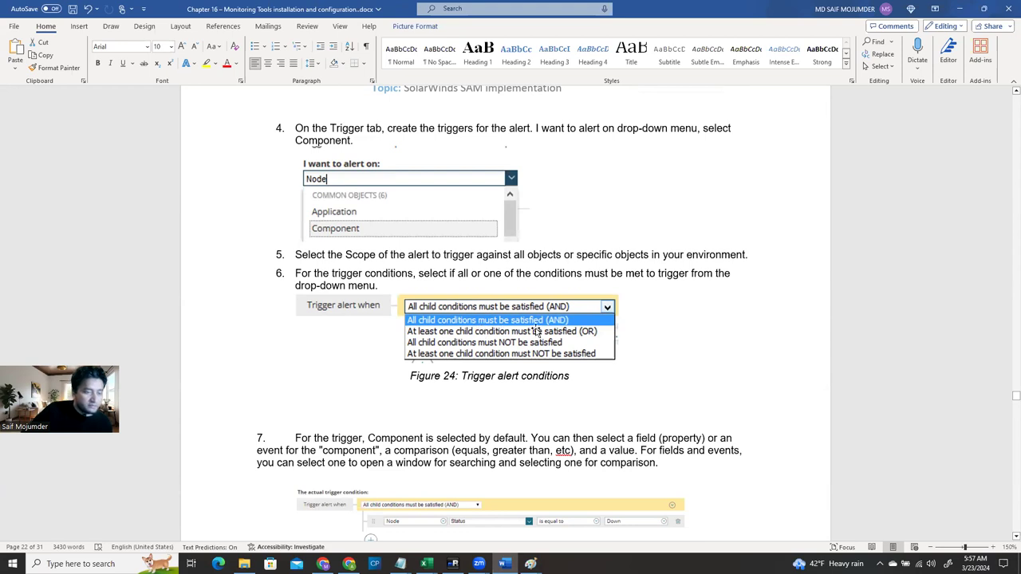
pyautogui.scroll(-5, 580, 371)
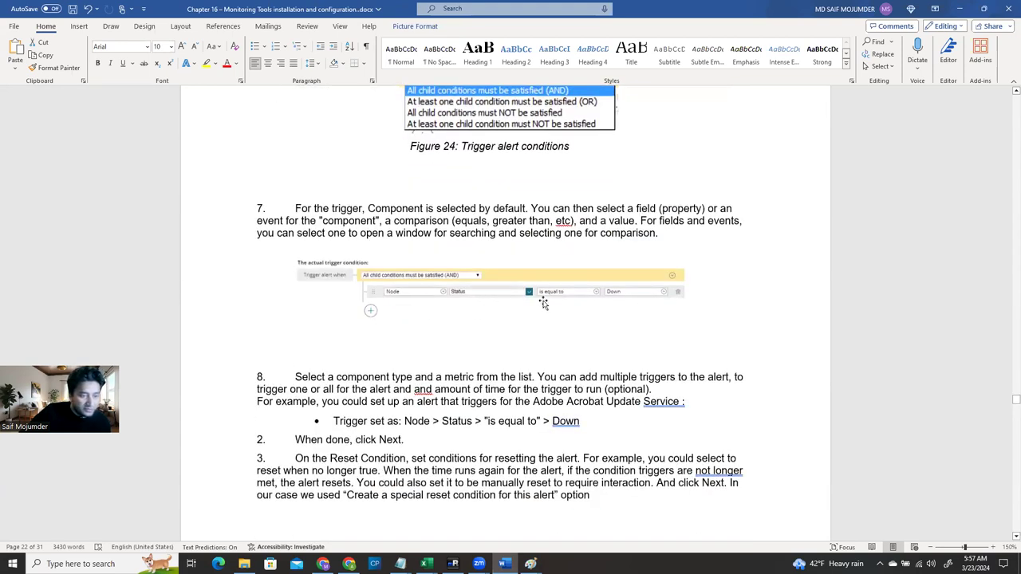
pyautogui.scroll(-1, 597, 373)
pyautogui.scroll(-3, 597, 372)
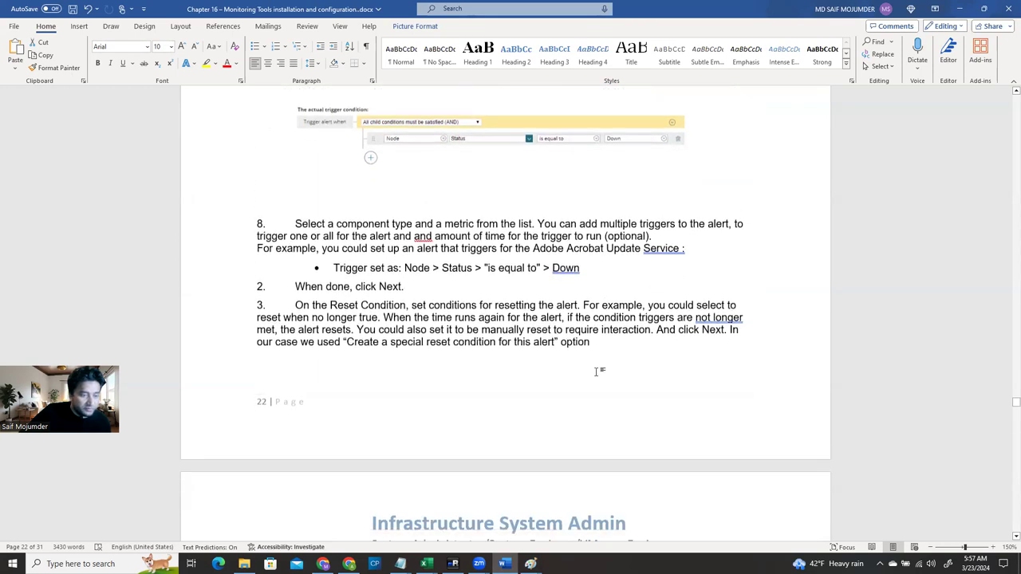
pyautogui.scroll(-8, 555, 335)
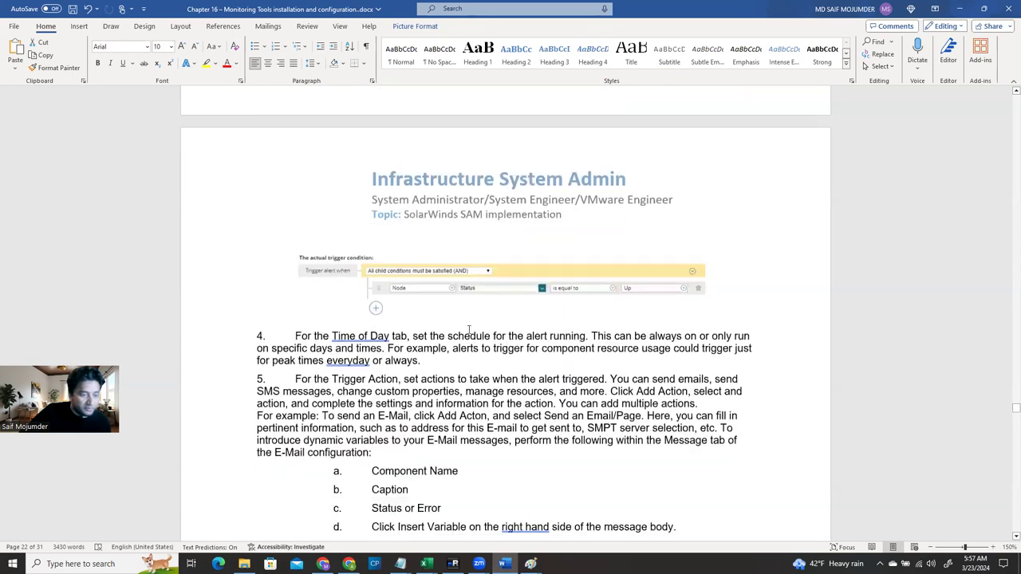
pyautogui.scroll(-3, 649, 297)
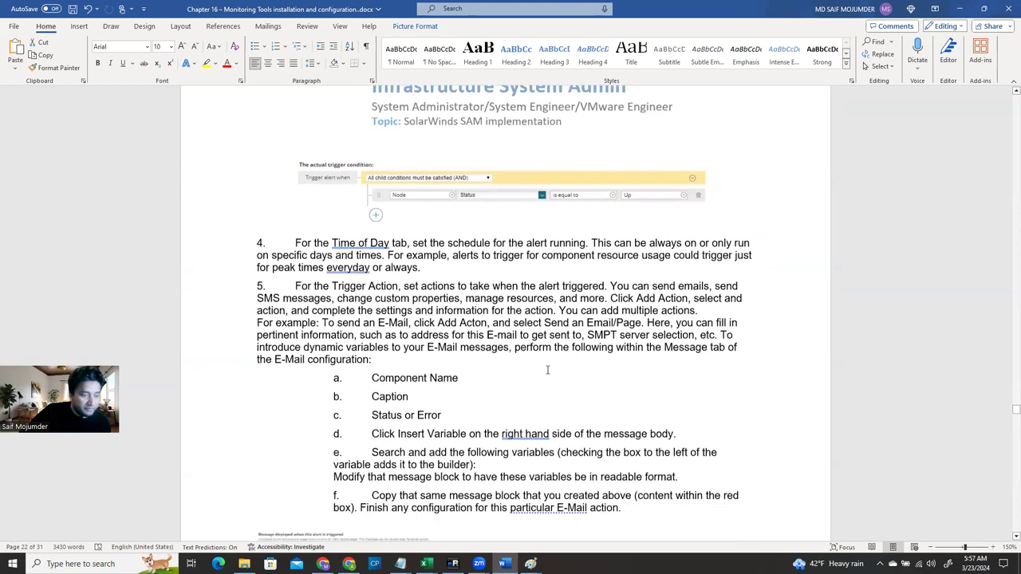
pyautogui.scroll(-2, 547, 371)
pyautogui.scroll(2, 531, 339)
pyautogui.scroll(1, 578, 441)
pyautogui.scroll(-5, 579, 446)
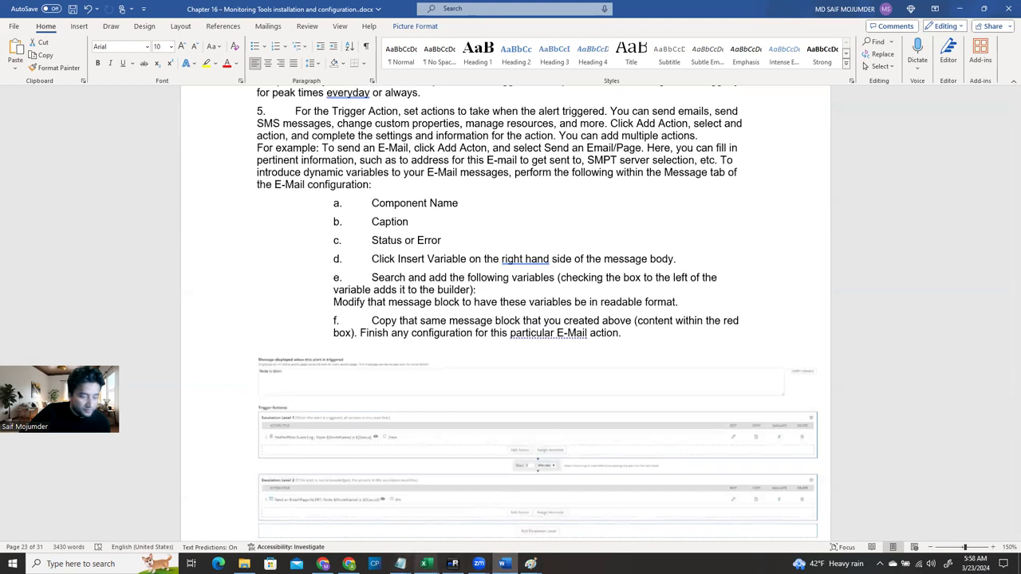
pyautogui.click(453, 563)
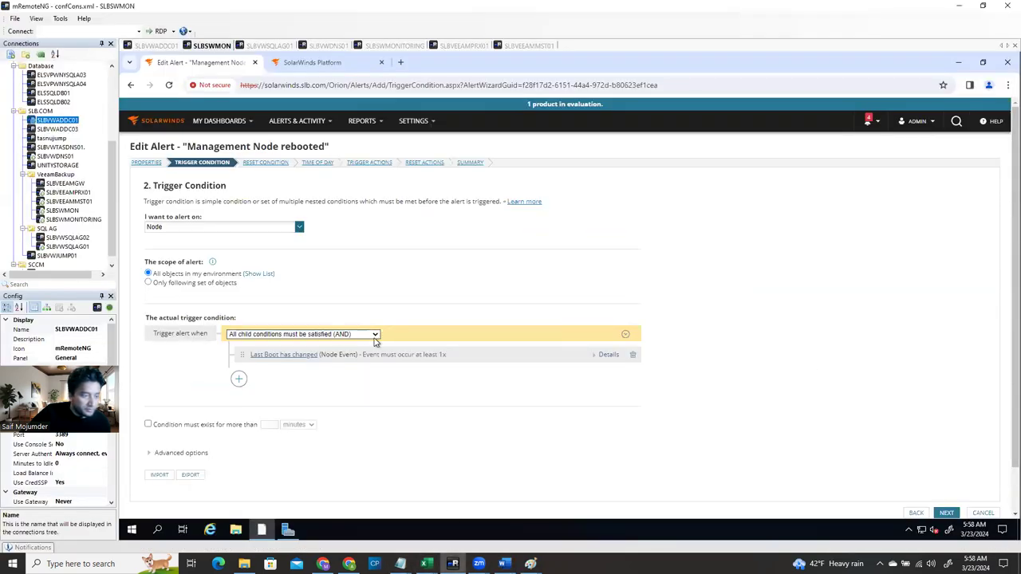
# Keep the AND trigger combination and limit the alert scope to specific Node objects
pyautogui.click(367, 335)
pyautogui.click(345, 343)
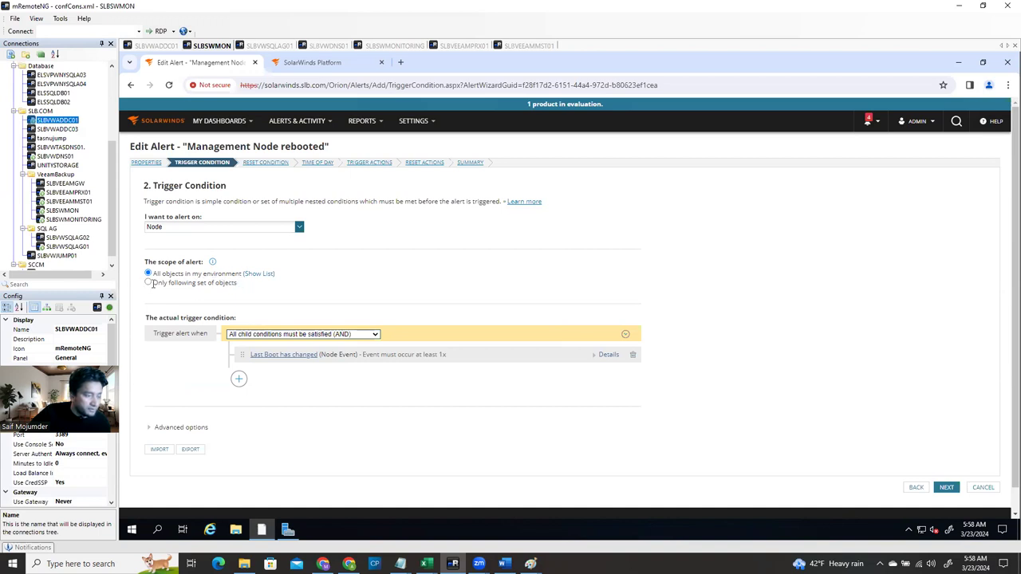
pyautogui.click(148, 283)
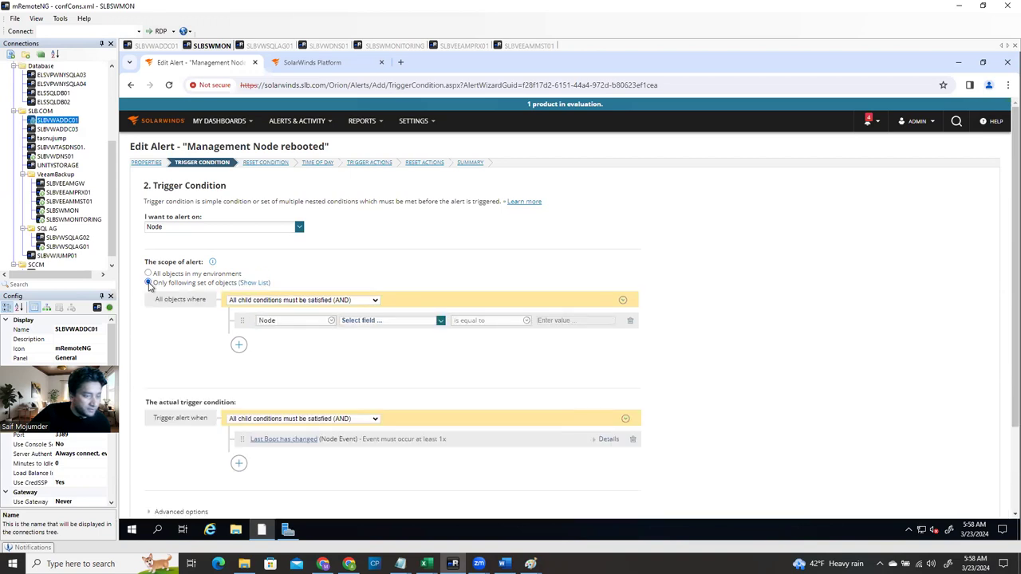
pyautogui.click(392, 324)
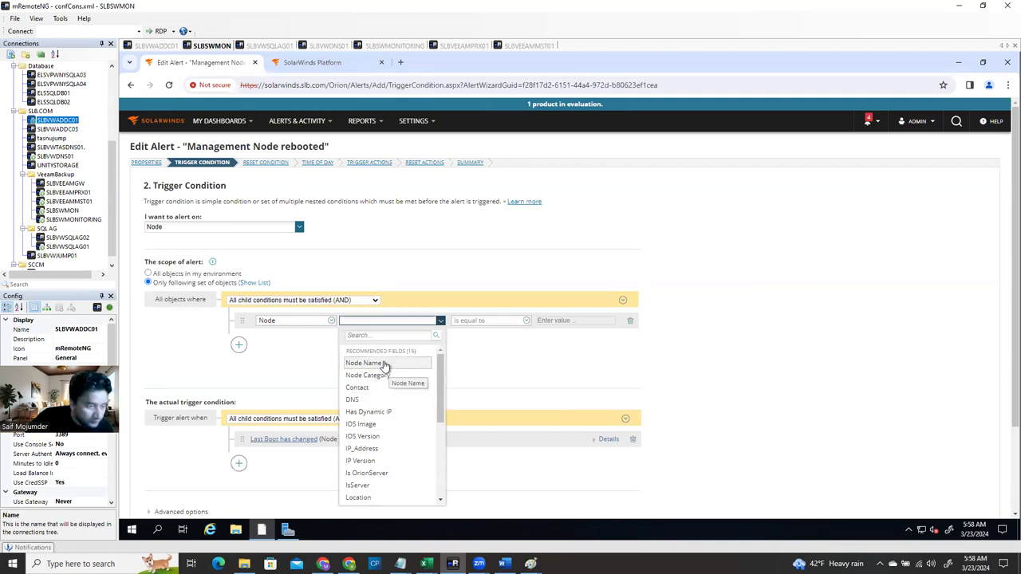
pyautogui.click(331, 321)
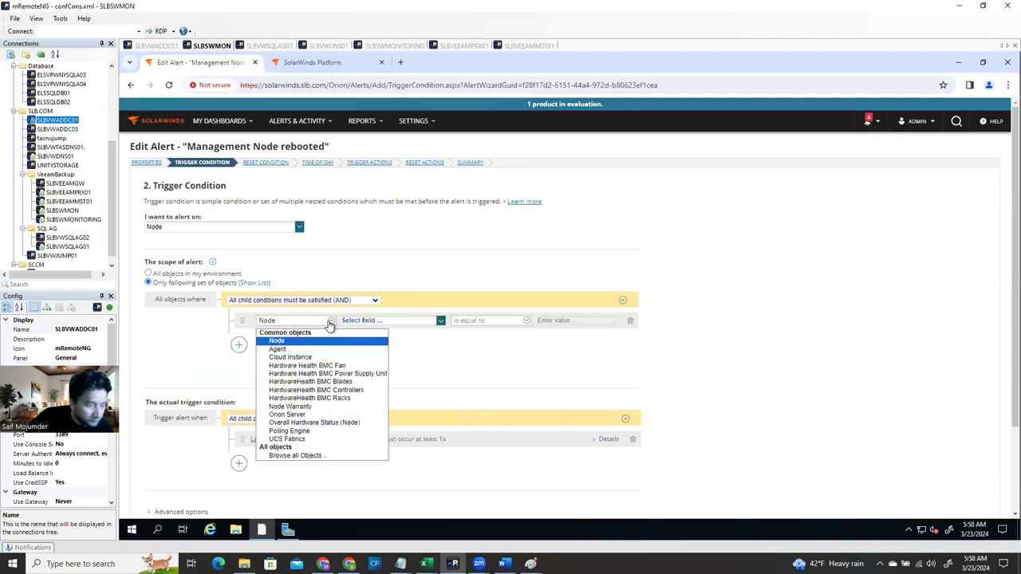
pyautogui.click(330, 323)
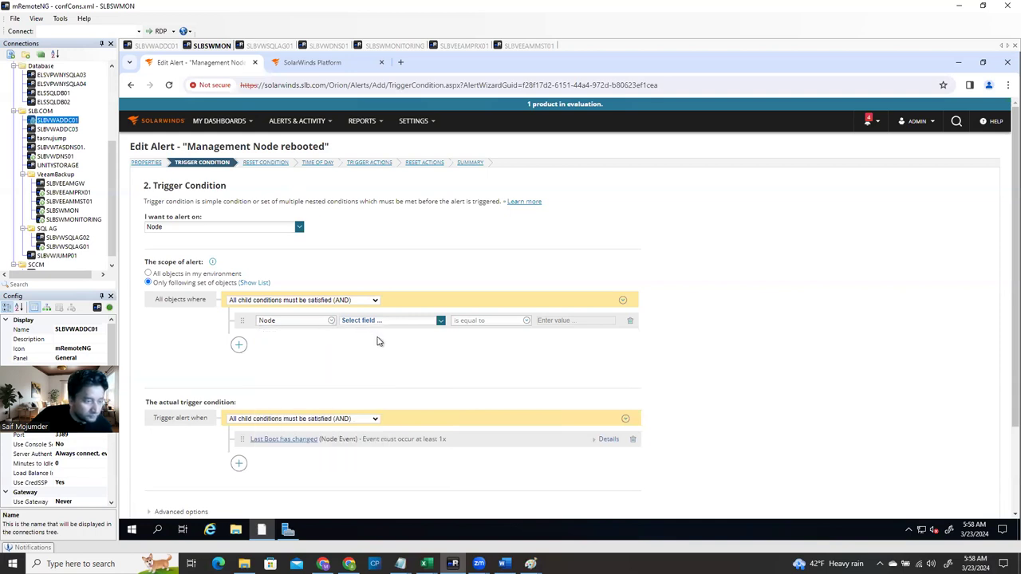
# Set the scope block to OR, with a Node Instance 'is' condition and its node picker
pyautogui.click(372, 300)
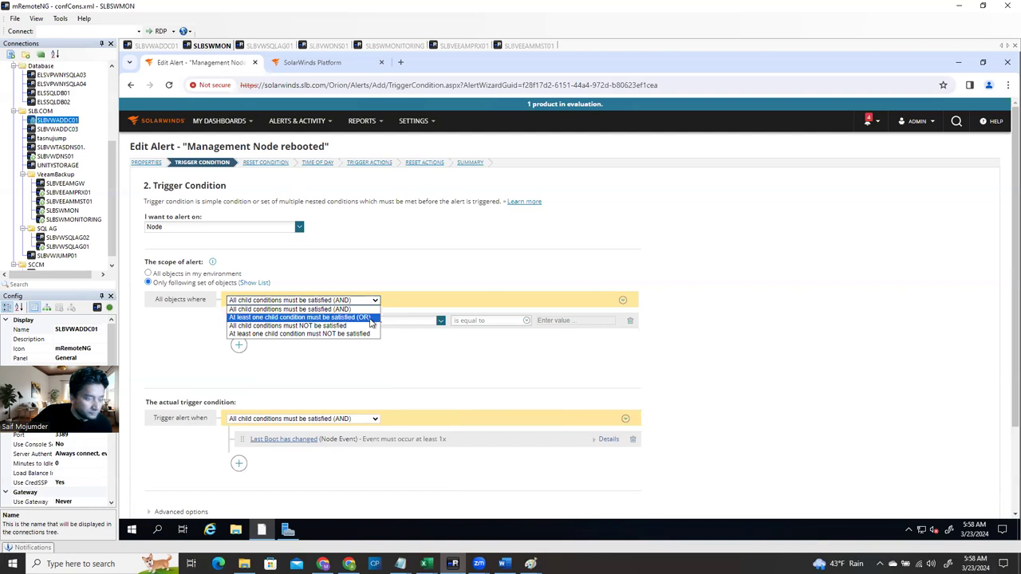
pyautogui.click(370, 319)
pyautogui.click(382, 323)
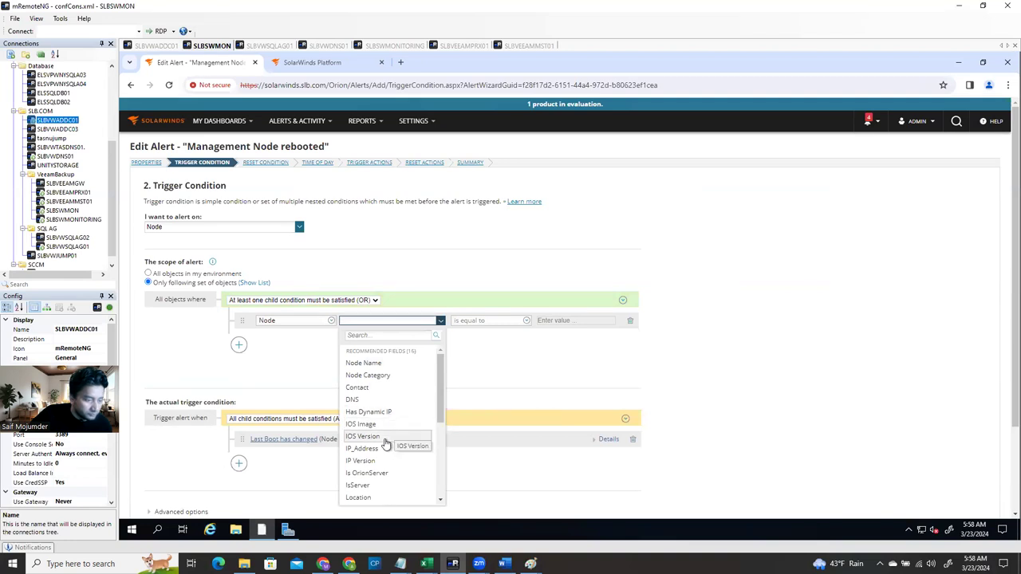
pyautogui.scroll(-5, 394, 482)
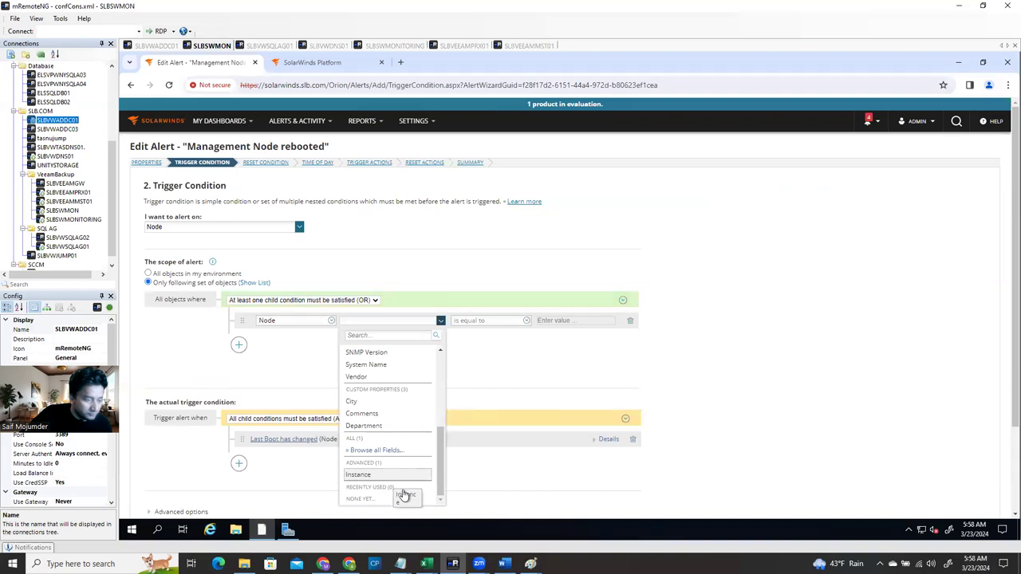
pyautogui.click(408, 476)
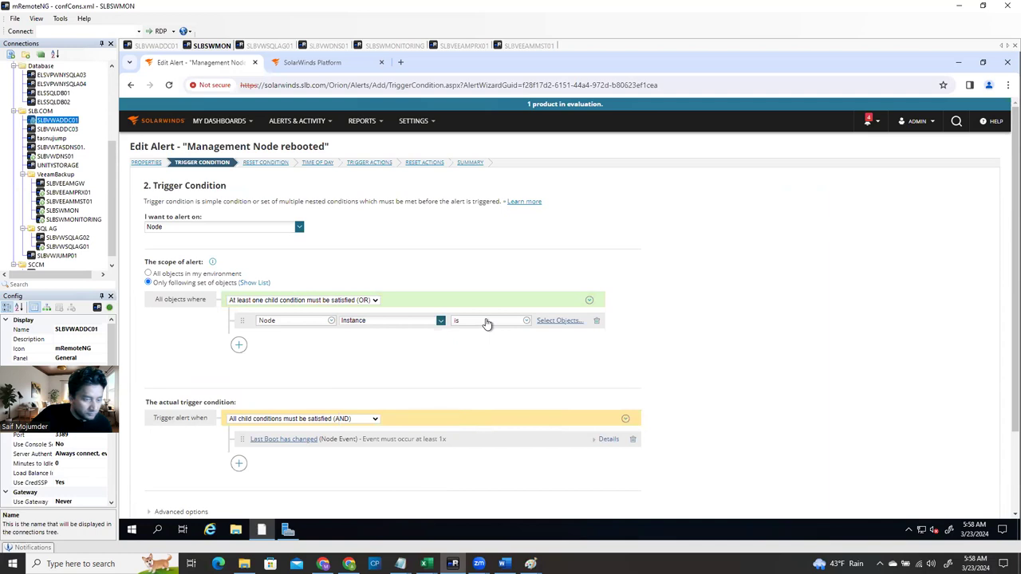
pyautogui.click(526, 323)
pyautogui.click(550, 323)
pyautogui.click(559, 324)
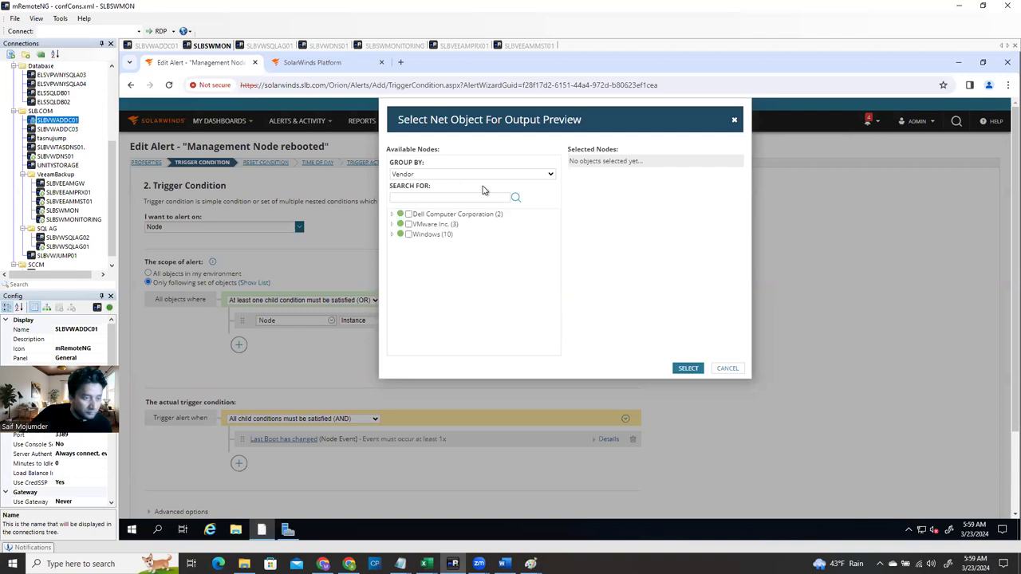
# Expand the VMware Inc. and Windows groups, then cancel the picker without choosing nodes
pyautogui.click(391, 225)
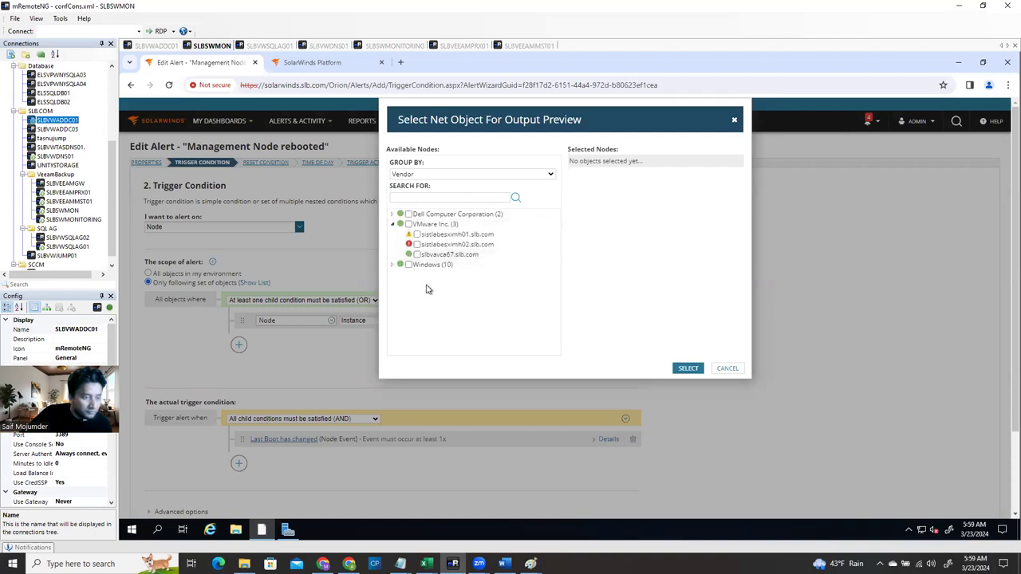
pyautogui.click(392, 265)
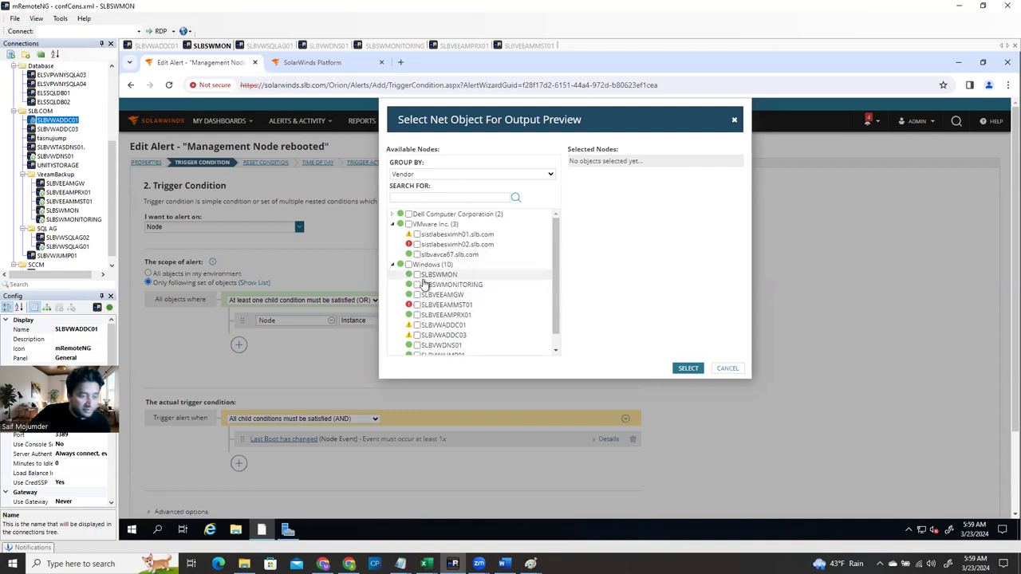
pyautogui.click(727, 369)
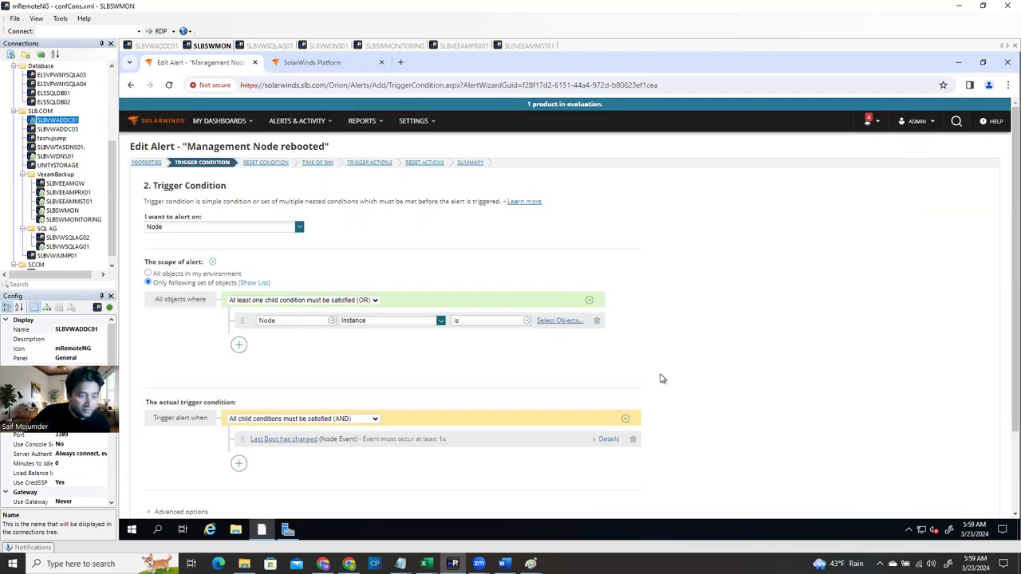
# Reset the alert scope to All objects in my environment and expand Advanced options
pyautogui.click(148, 274)
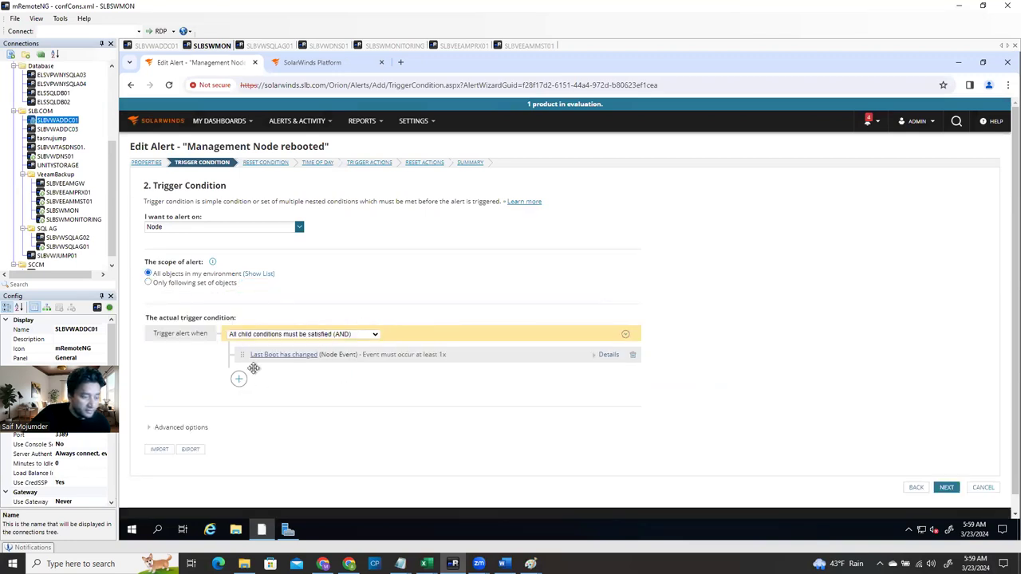
pyautogui.scroll(-1, 248, 396)
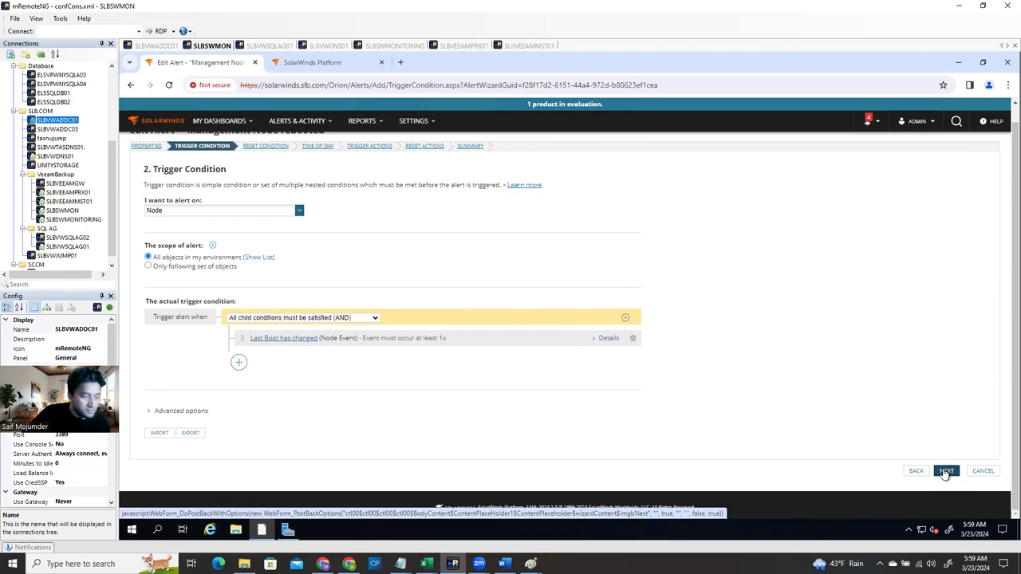
pyautogui.click(149, 413)
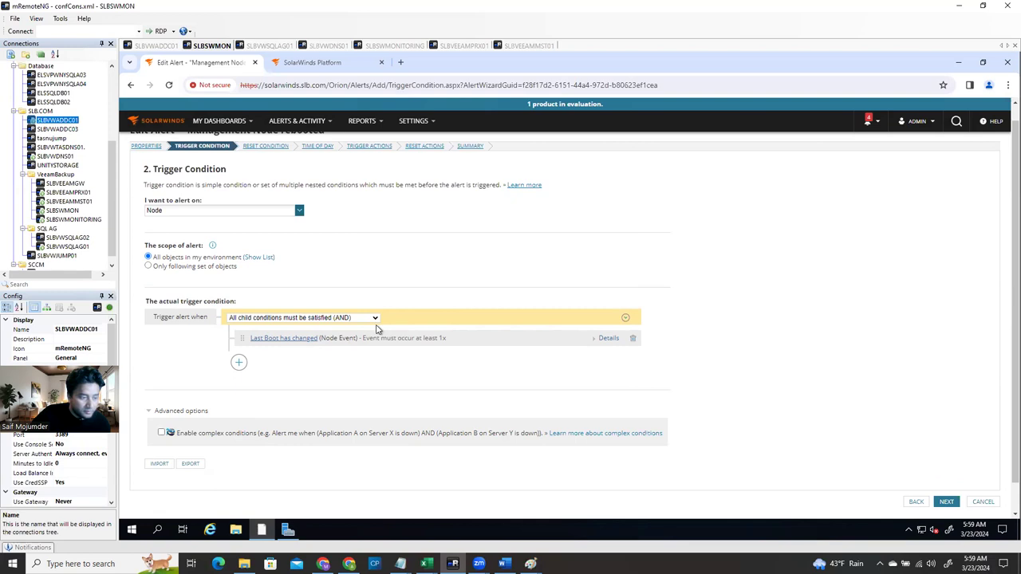
pyautogui.click(592, 342)
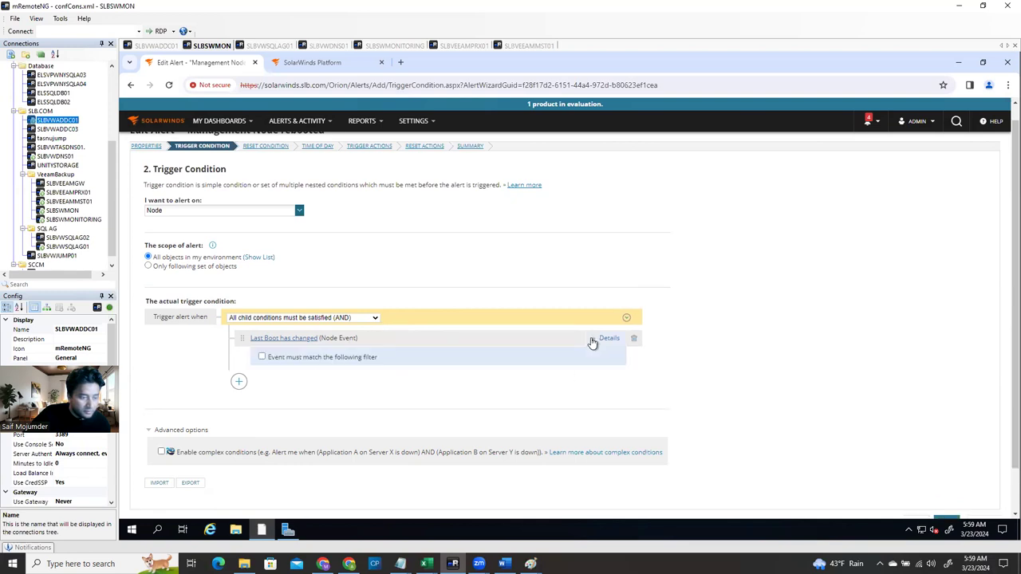
pyautogui.click(592, 343)
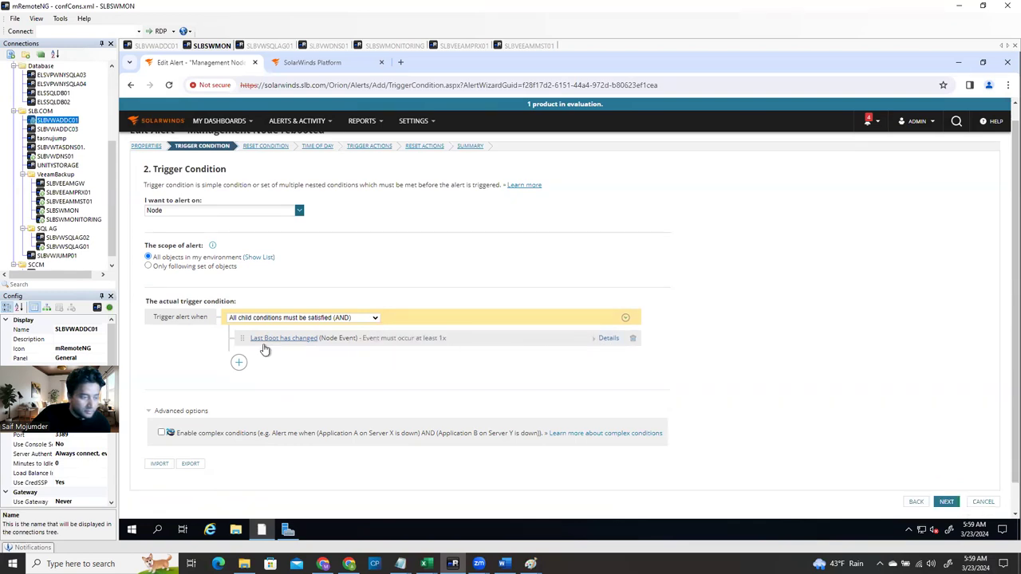
pyautogui.click(239, 363)
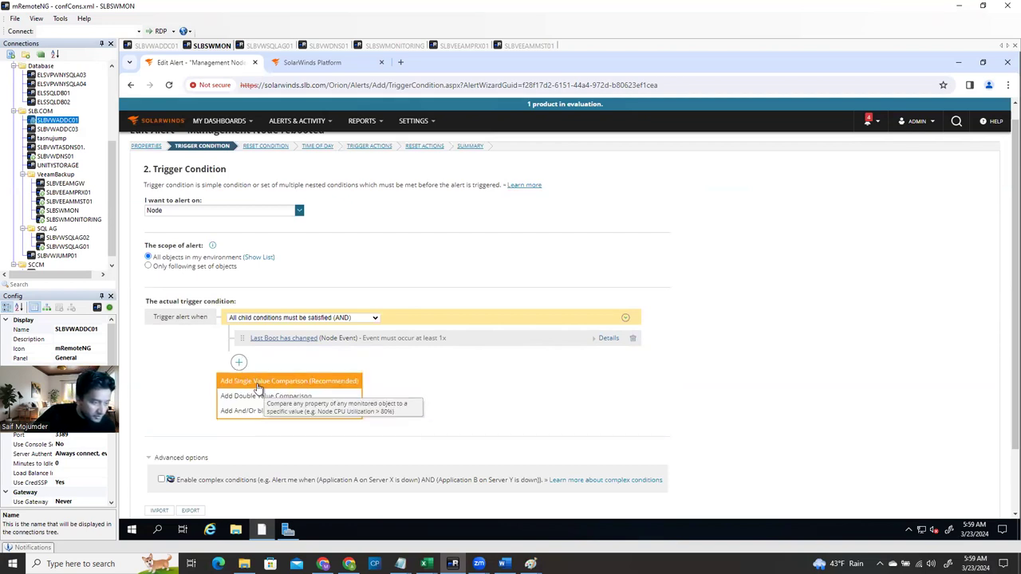
# Add a single value comparison row under Last Boot has changed, leaving its field unset
pyautogui.click(308, 380)
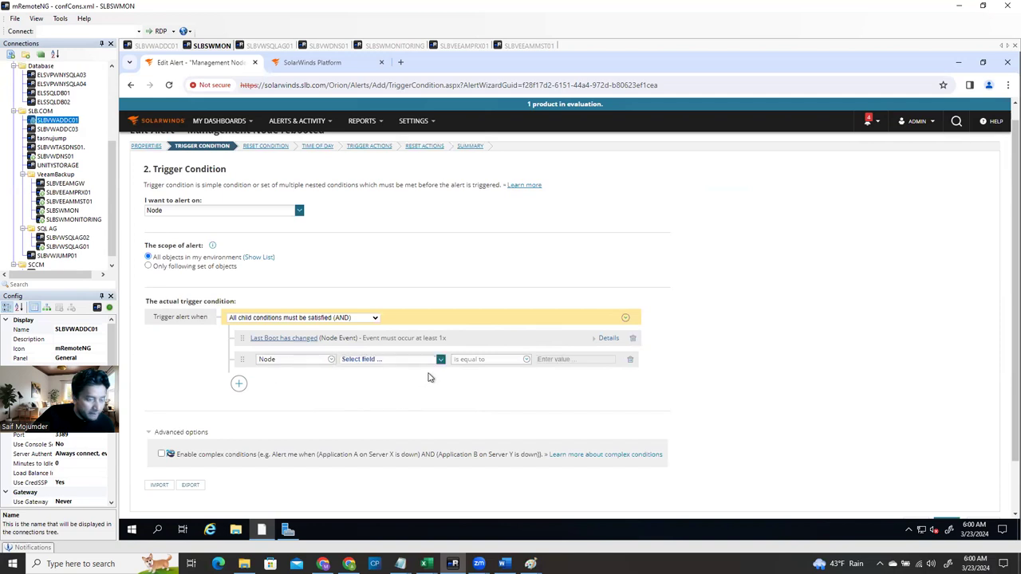
pyautogui.click(439, 361)
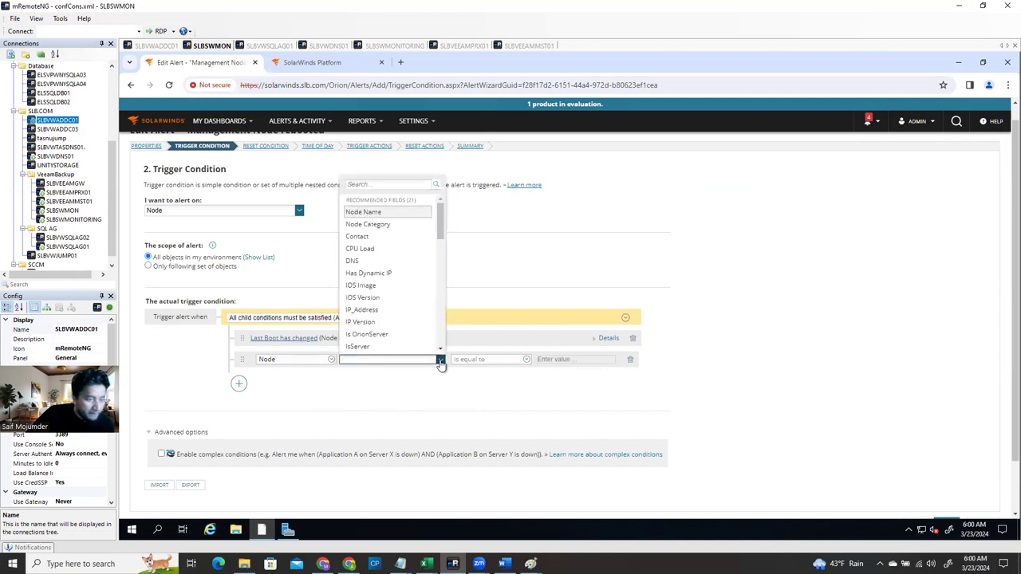
pyautogui.click(440, 360)
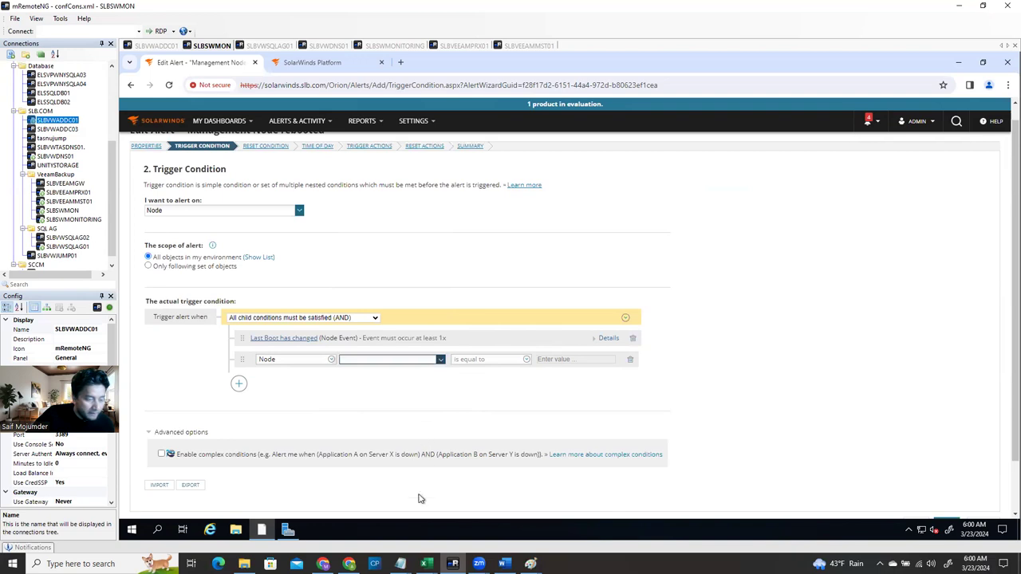
pyautogui.click(503, 564)
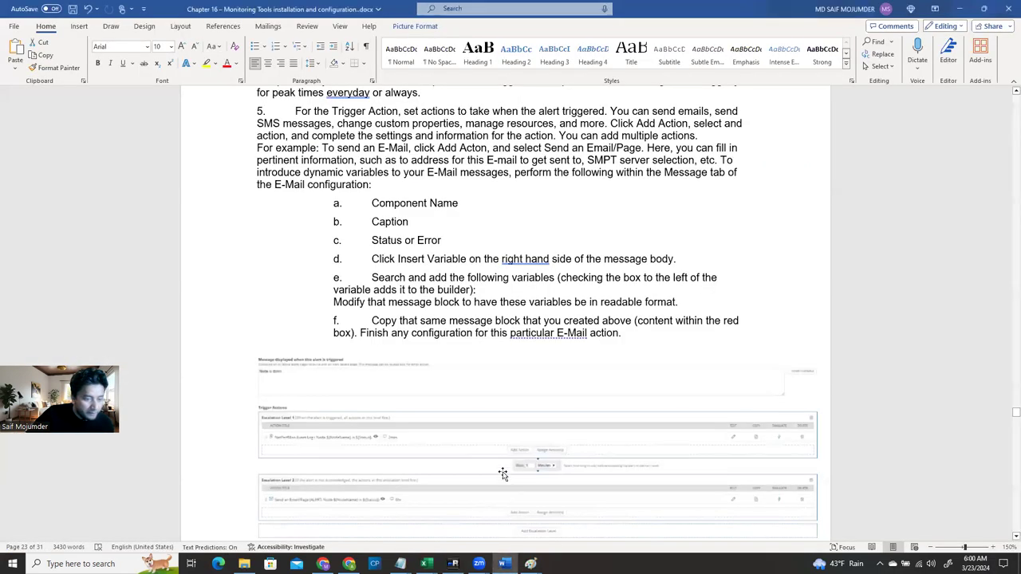
pyautogui.scroll(5, 511, 359)
pyautogui.scroll(3, 515, 357)
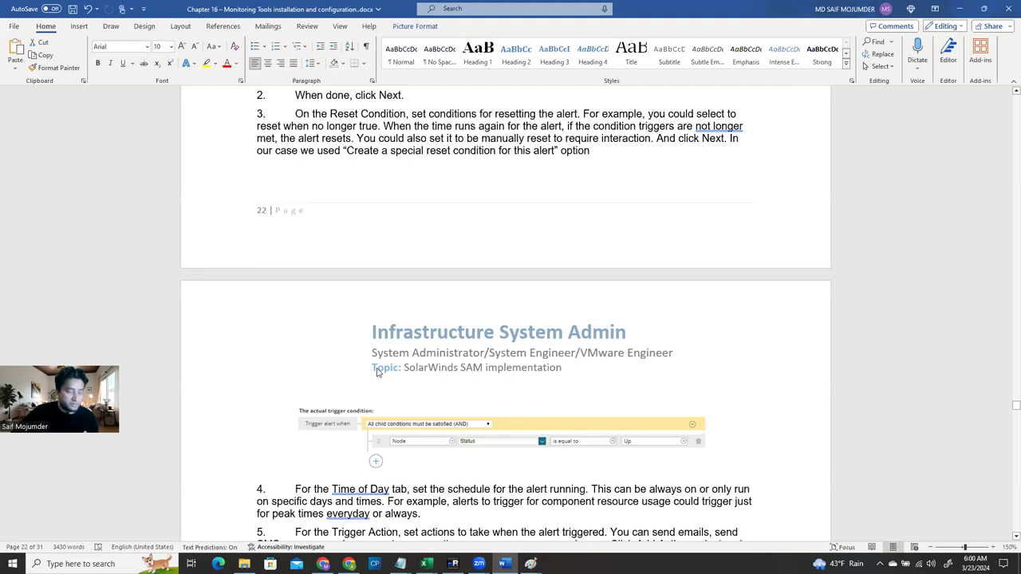
pyautogui.click(453, 564)
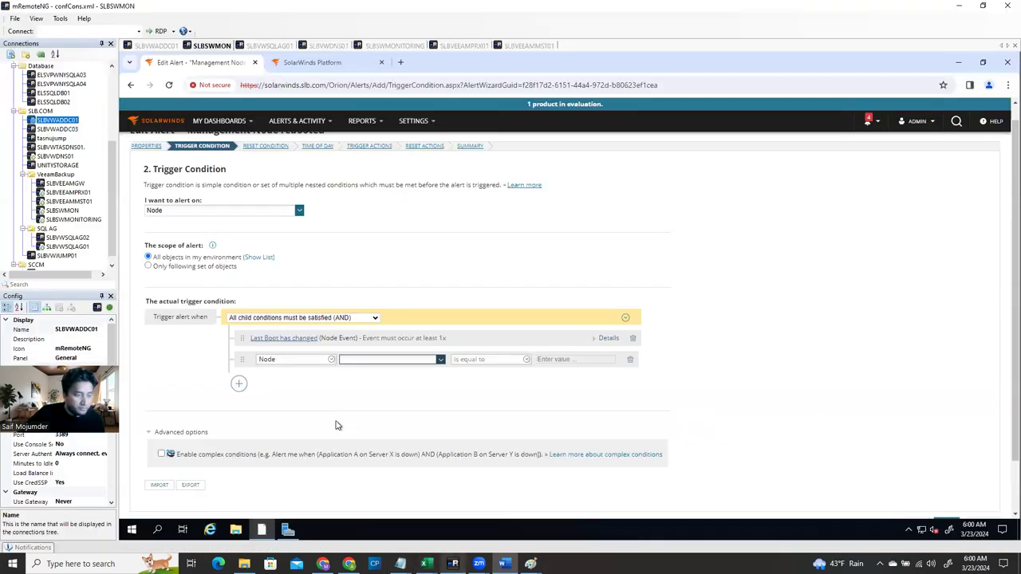
# Search the new condition's Select Field/Event list for 'status' and browse the results
pyautogui.click(440, 361)
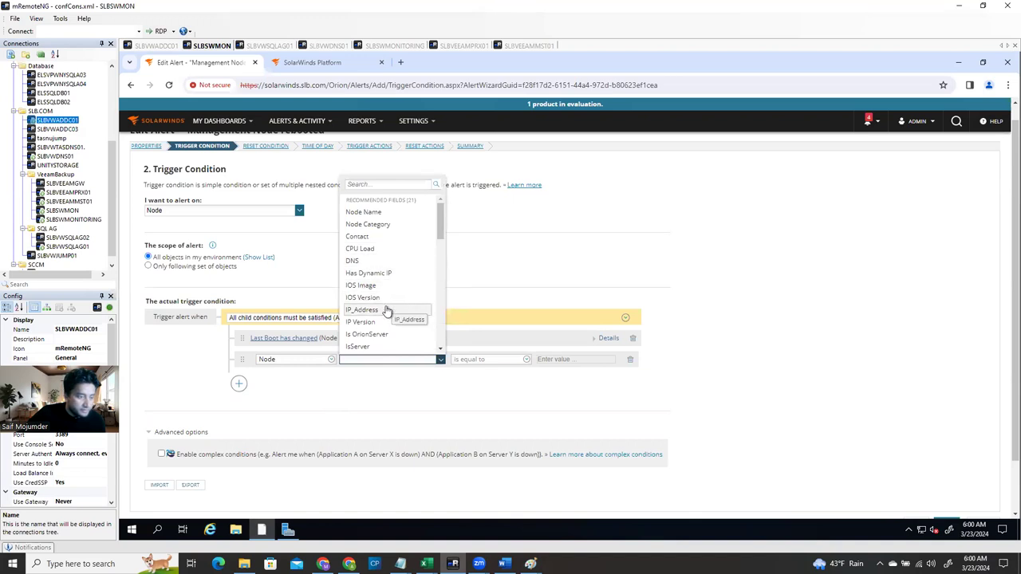
pyautogui.click(393, 185)
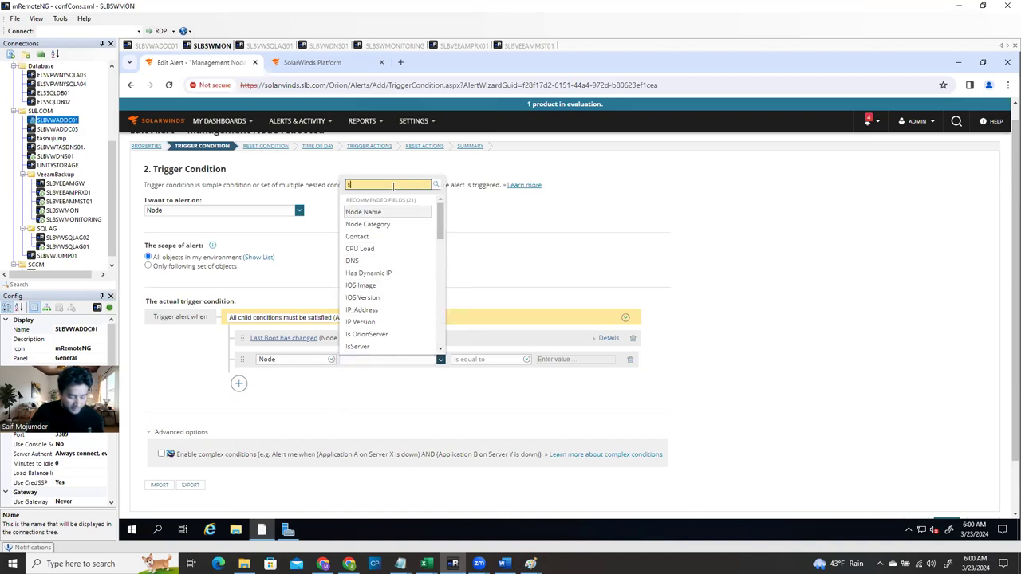
pyautogui.write('status')
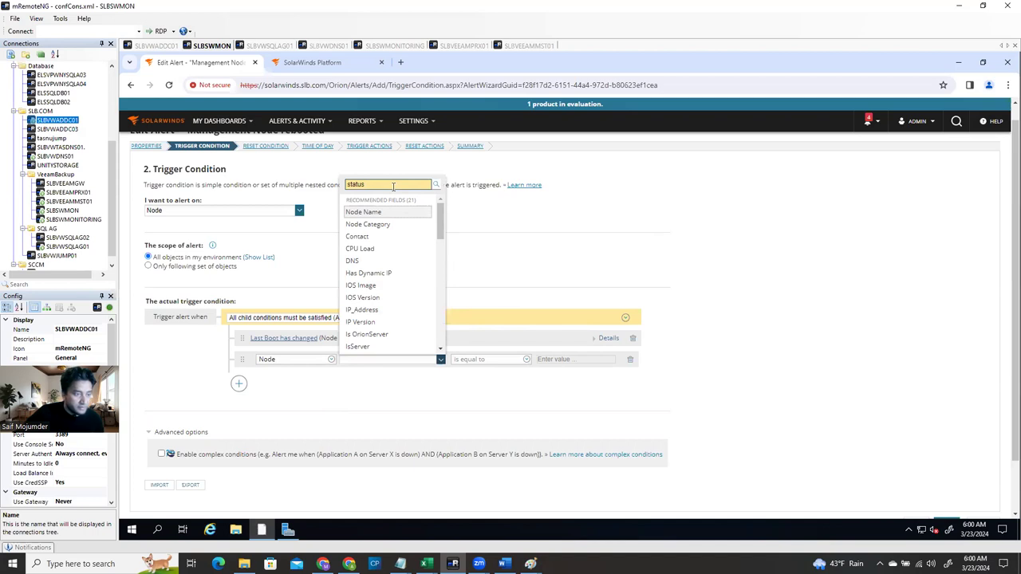
pyautogui.click(434, 185)
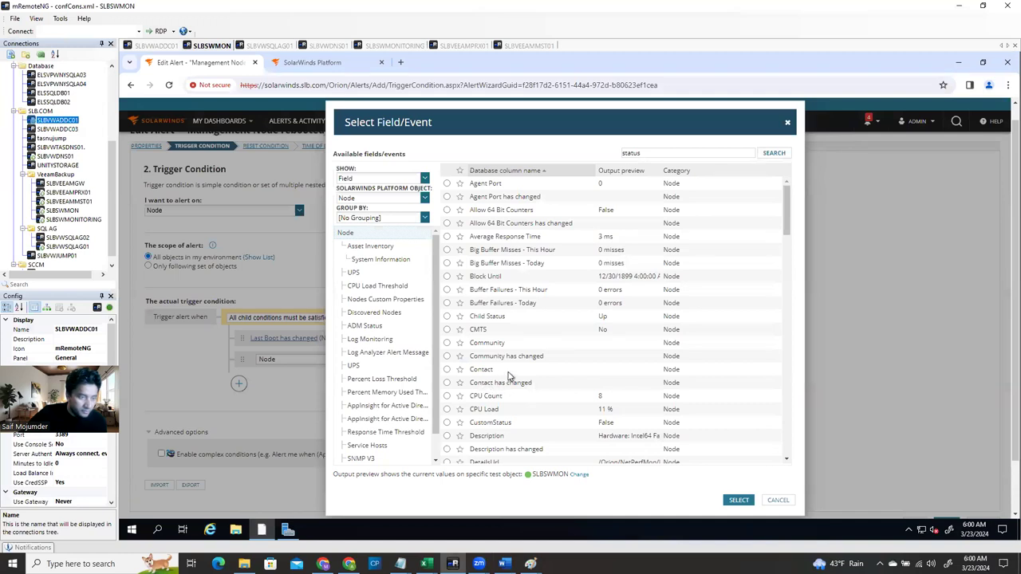
pyautogui.scroll(-3, 545, 382)
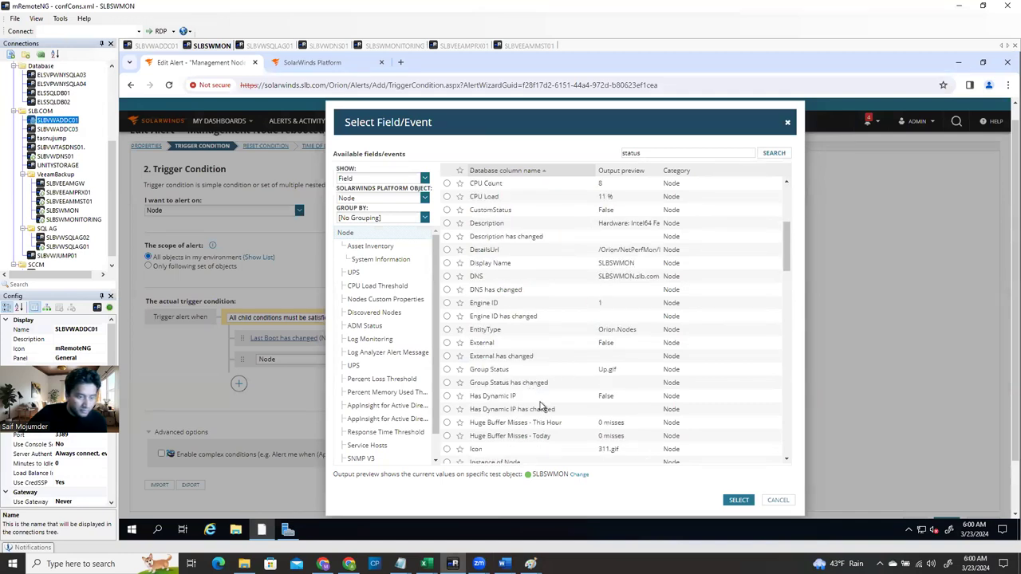
pyautogui.scroll(-8, 541, 406)
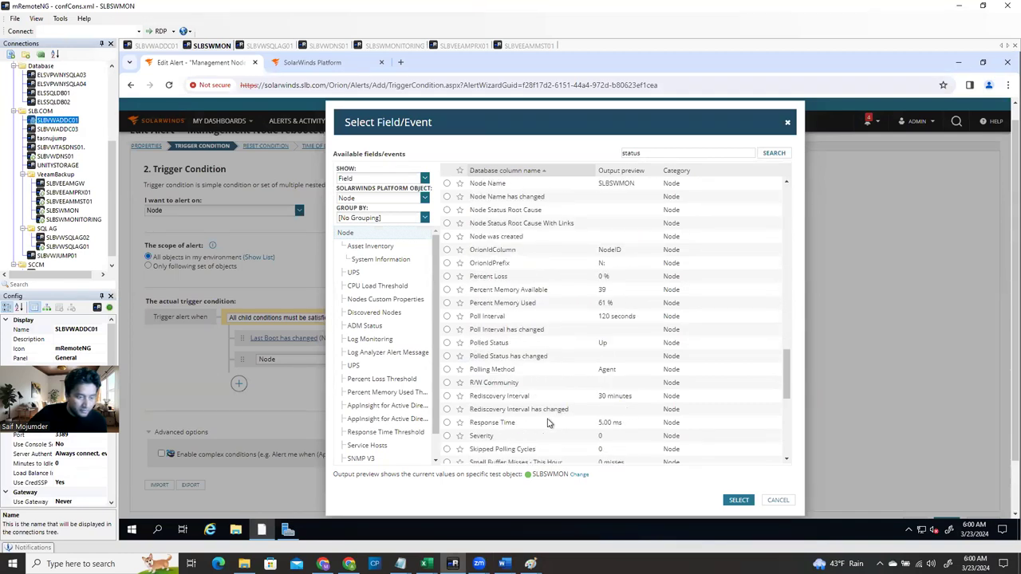
pyautogui.scroll(-6, 548, 423)
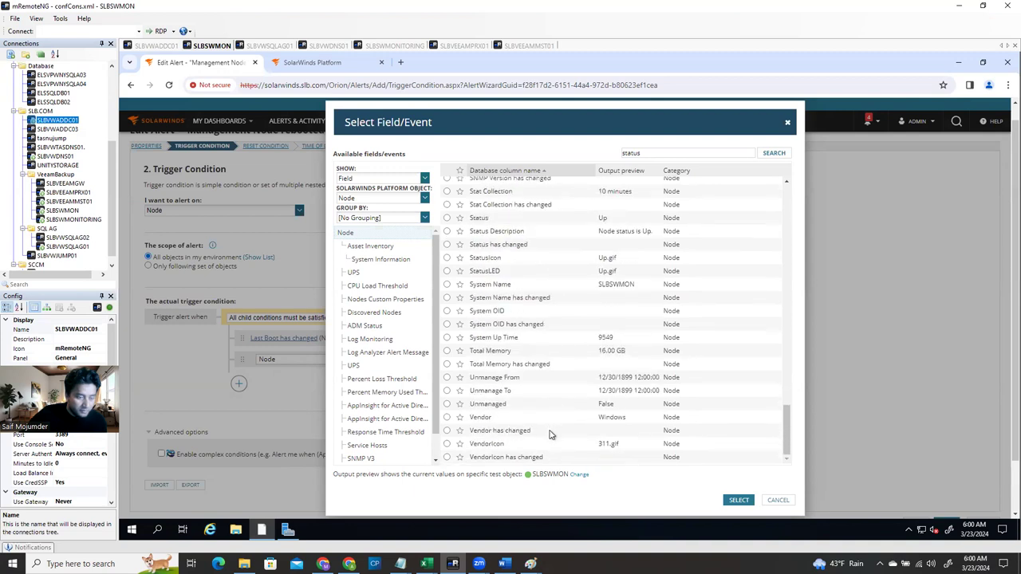
pyautogui.scroll(1, 552, 435)
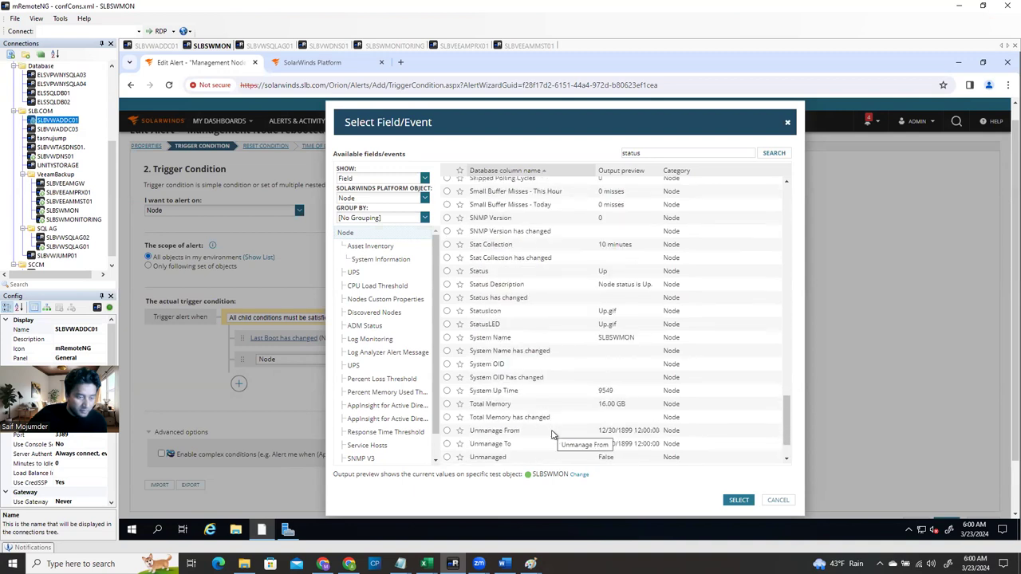
# Use the Status field for the new condition and set its value to Down
pyautogui.click(447, 271)
pyautogui.press('Return')
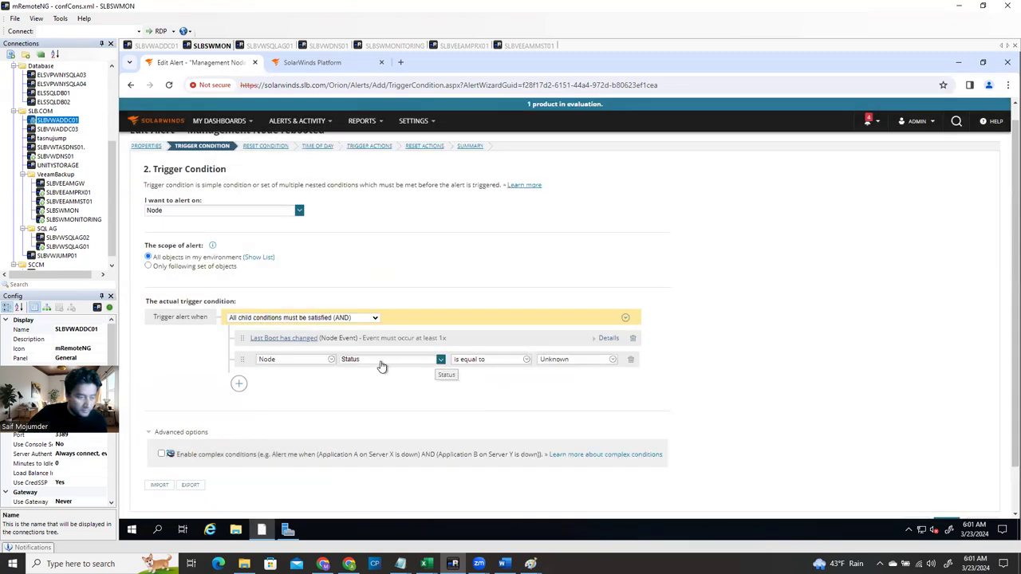
pyautogui.click(604, 360)
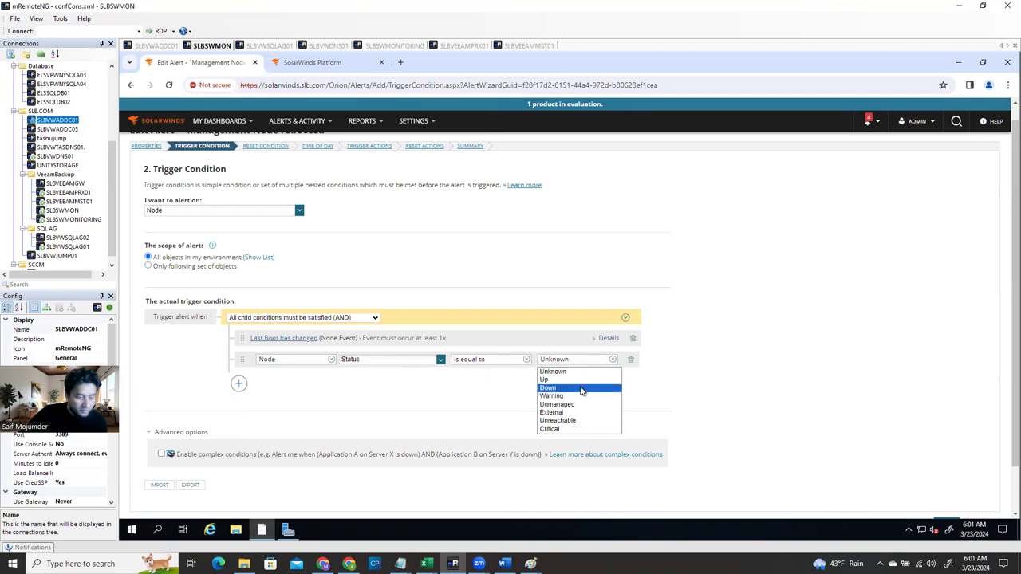
pyautogui.click(586, 373)
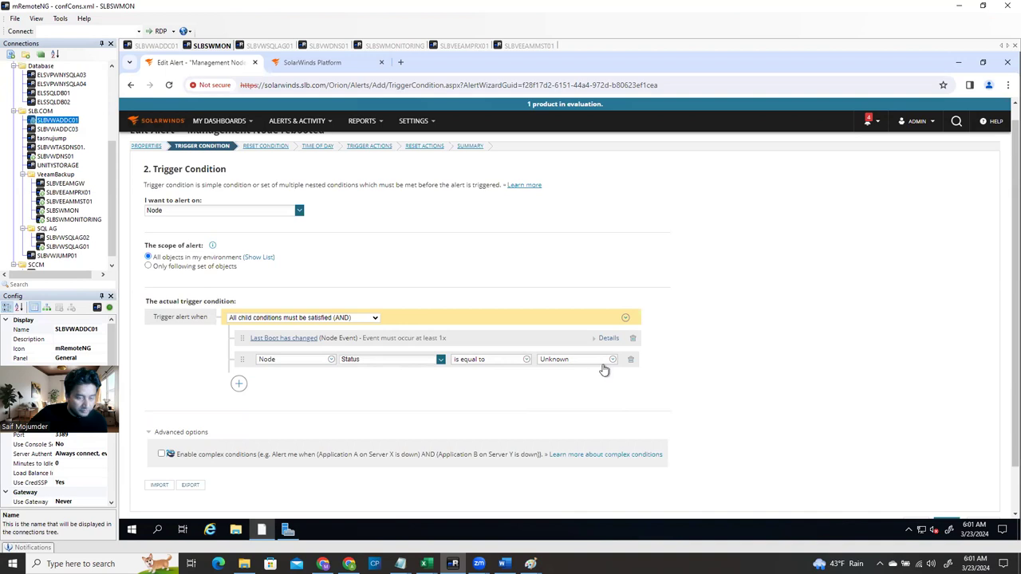
pyautogui.click(611, 360)
pyautogui.click(572, 388)
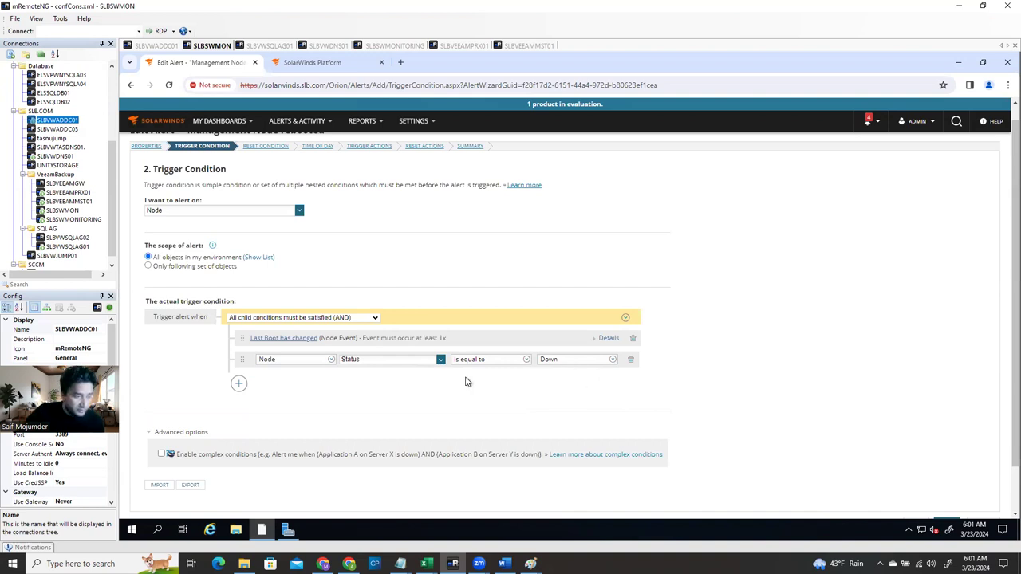
# Check the finished trigger conditions and move on to the Reset Condition step
pyautogui.scroll(-2, 718, 450)
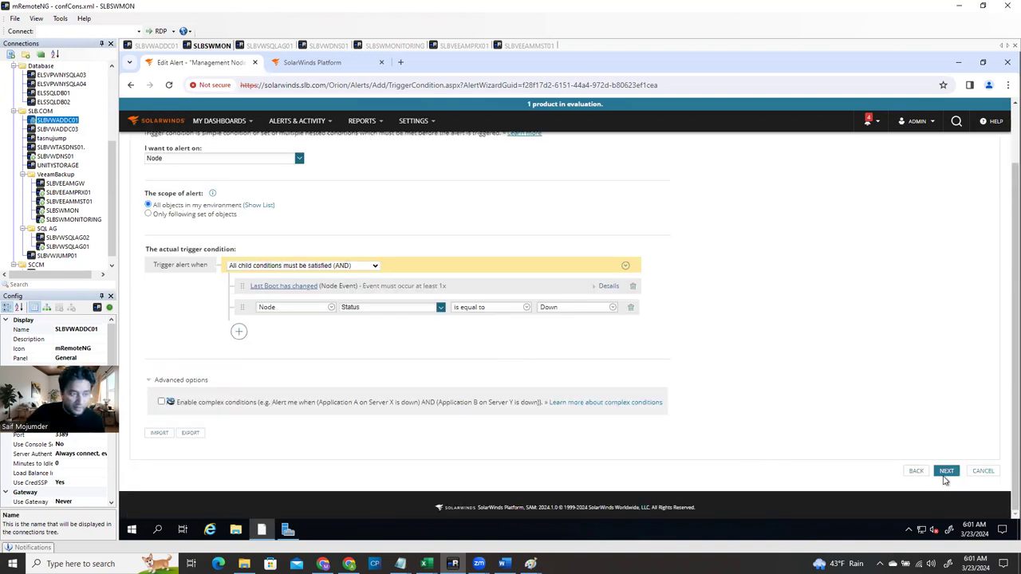
pyautogui.scroll(2, 694, 328)
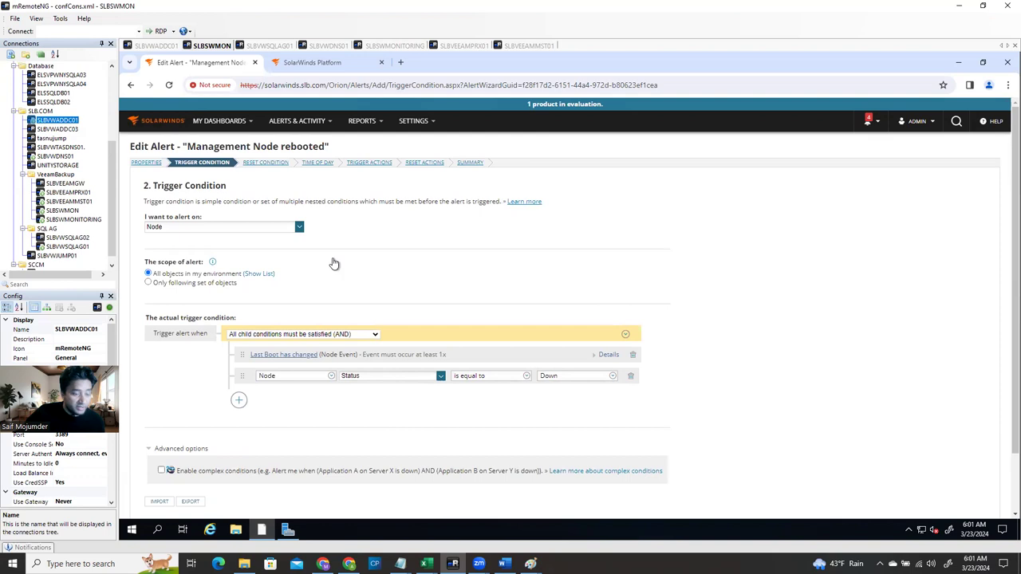
pyautogui.scroll(-2, 953, 463)
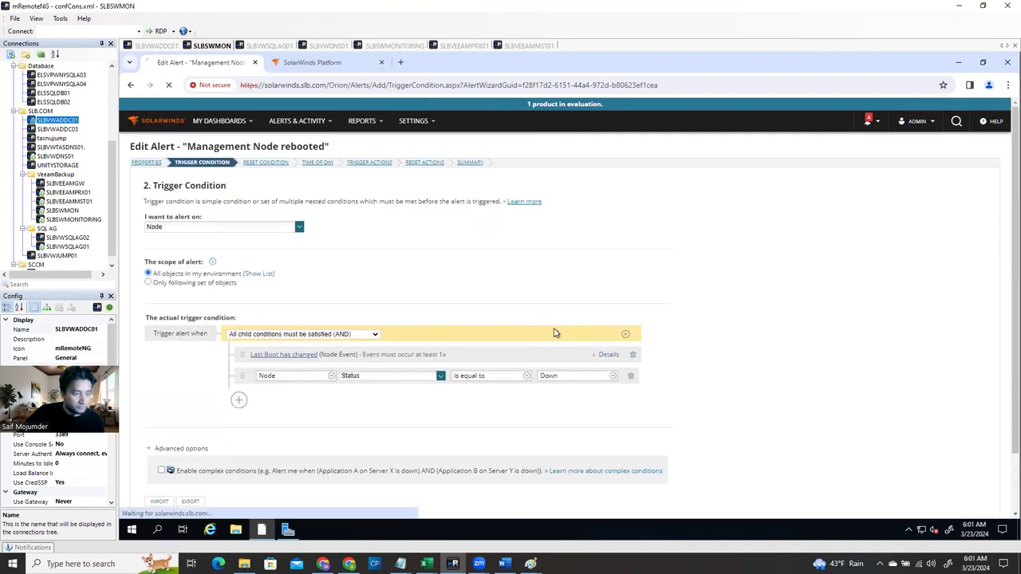
pyautogui.click(264, 164)
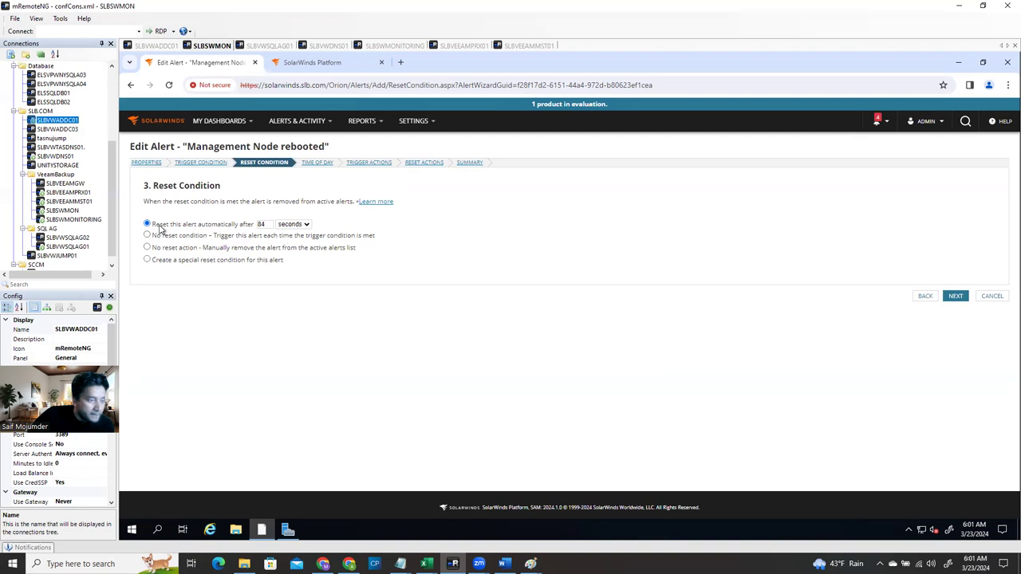
# Continue past Reset Condition, keeping the 84-second automatic reset, and bring up the Word guide
pyautogui.click(956, 297)
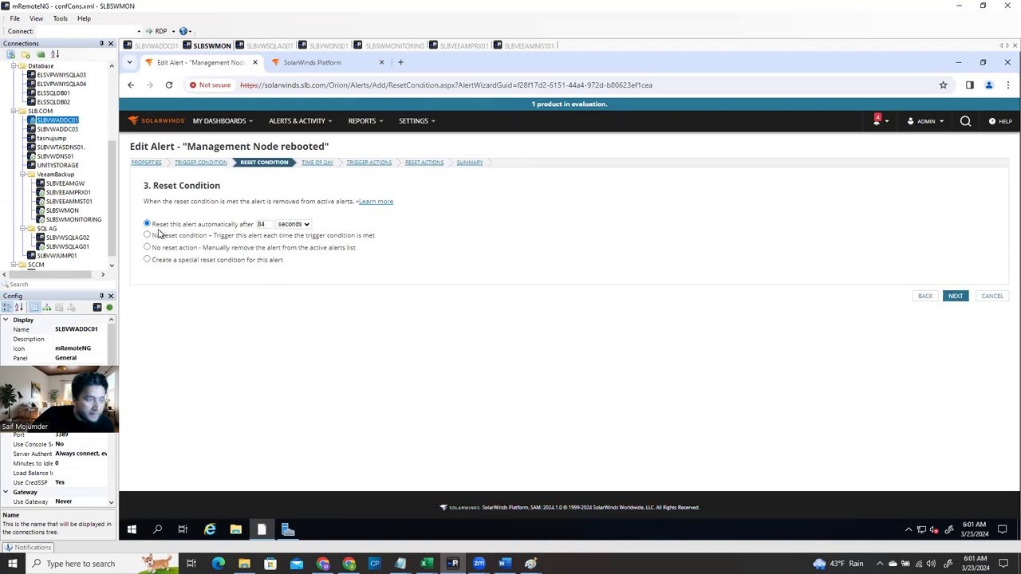
pyautogui.click(504, 563)
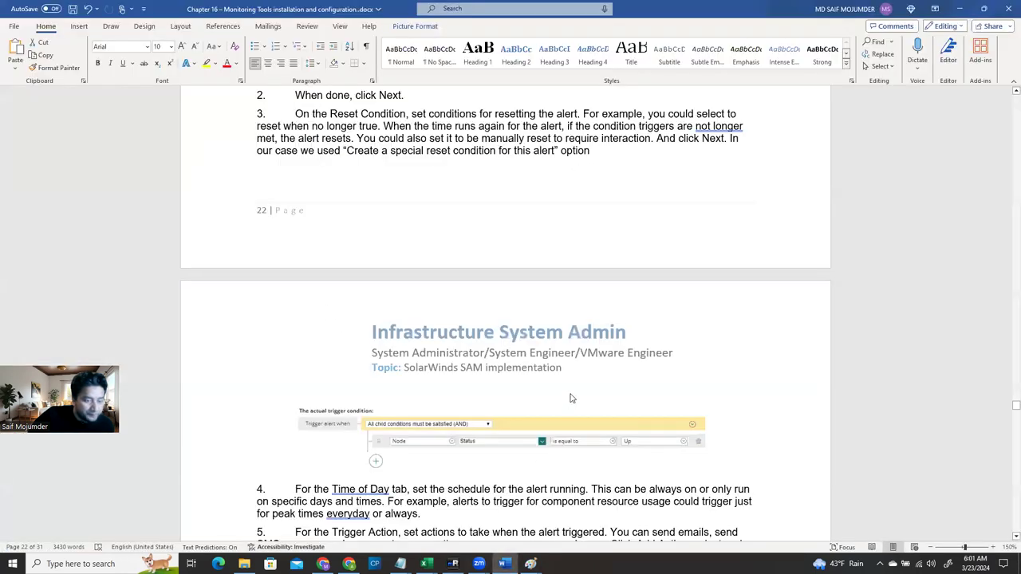
# Read the guide's reset-condition and Time of Day instructions, then go back to SolarWinds
pyautogui.scroll(-3, 573, 402)
pyautogui.scroll(10, 575, 403)
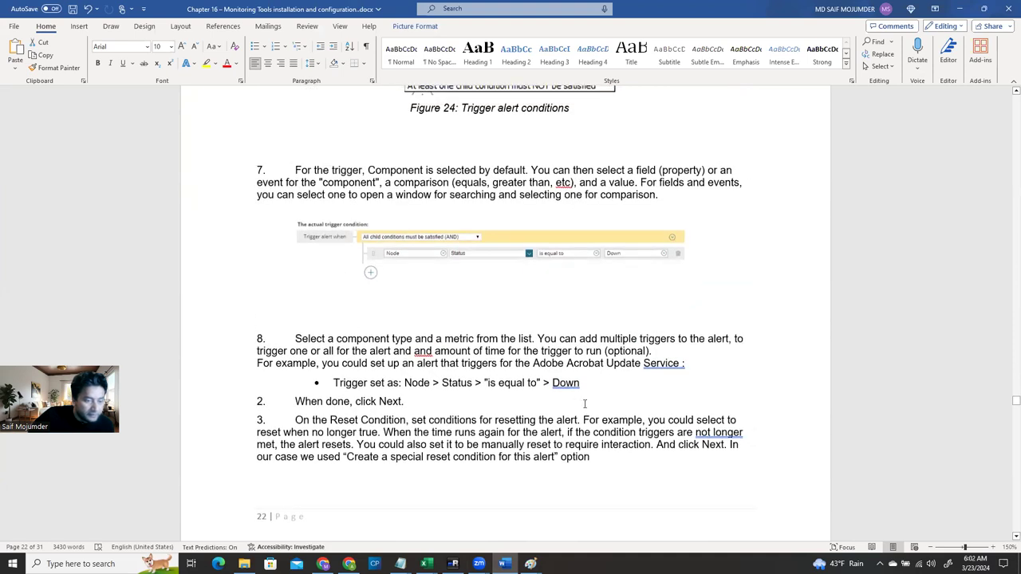
pyautogui.scroll(-9, 584, 405)
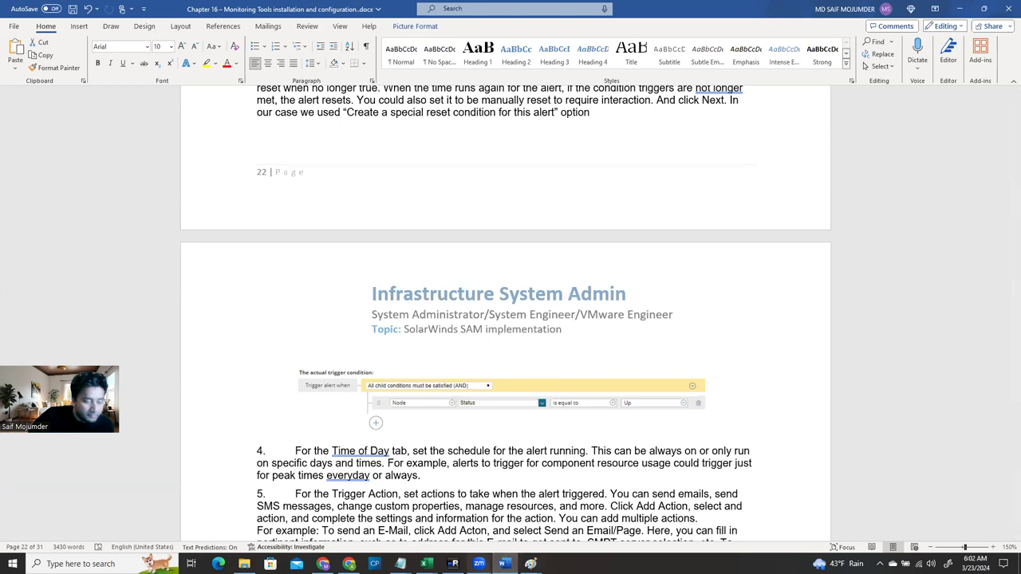
pyautogui.click(453, 564)
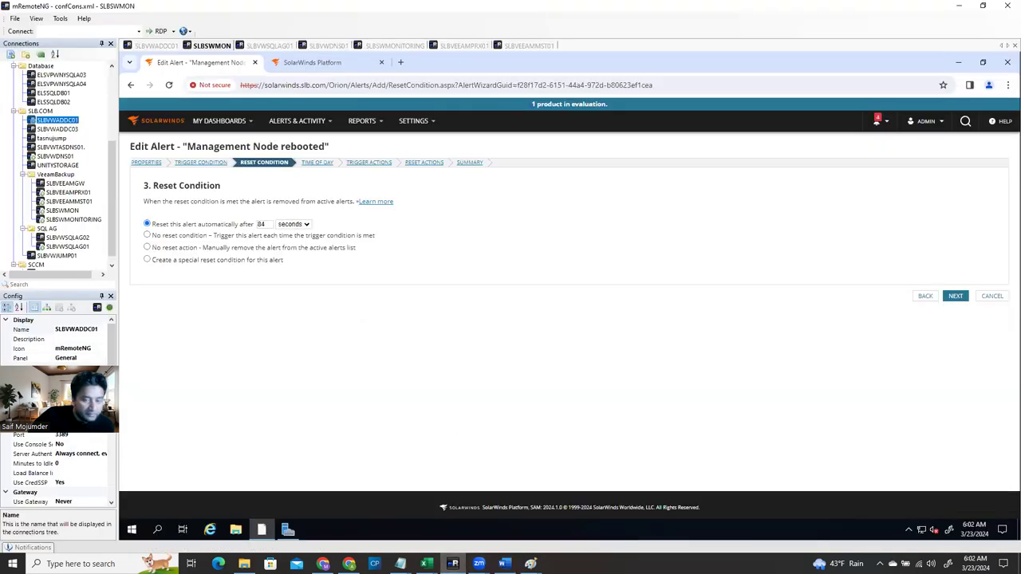
# Advance past Reset Condition and Time of Day, leaving defaults, to the Trigger Actions step
pyautogui.click(955, 303)
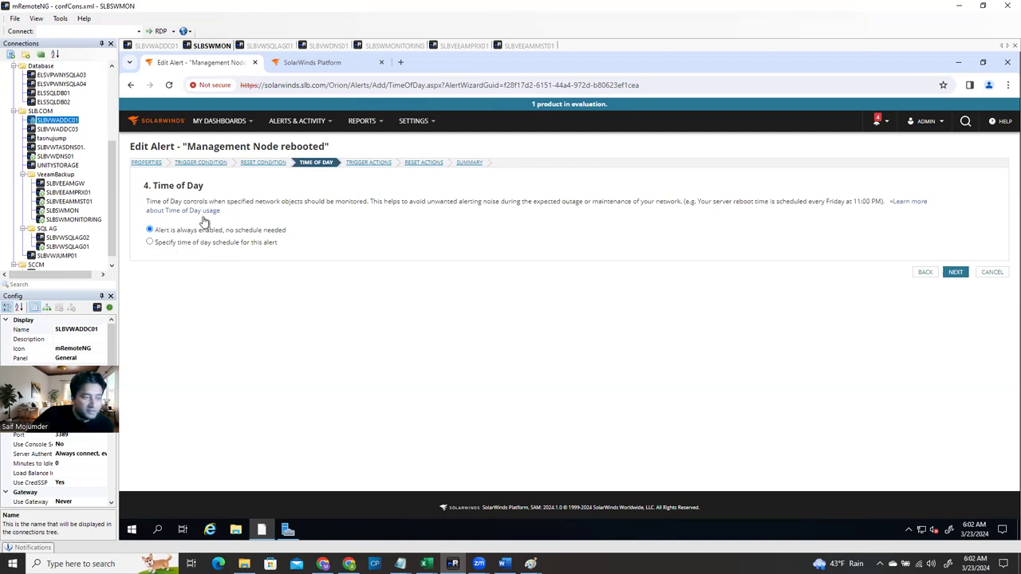
pyautogui.click(954, 273)
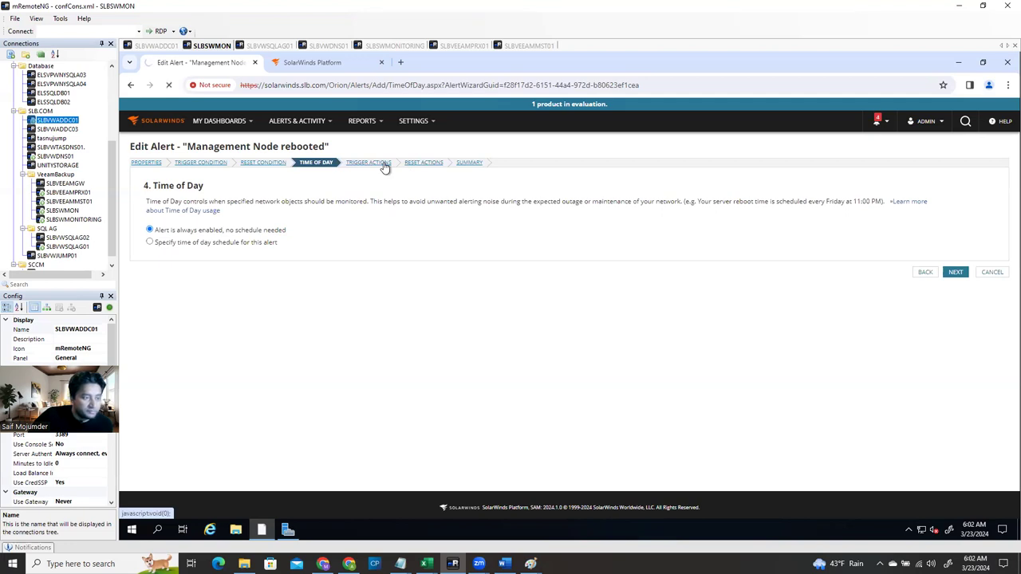
pyautogui.click(384, 165)
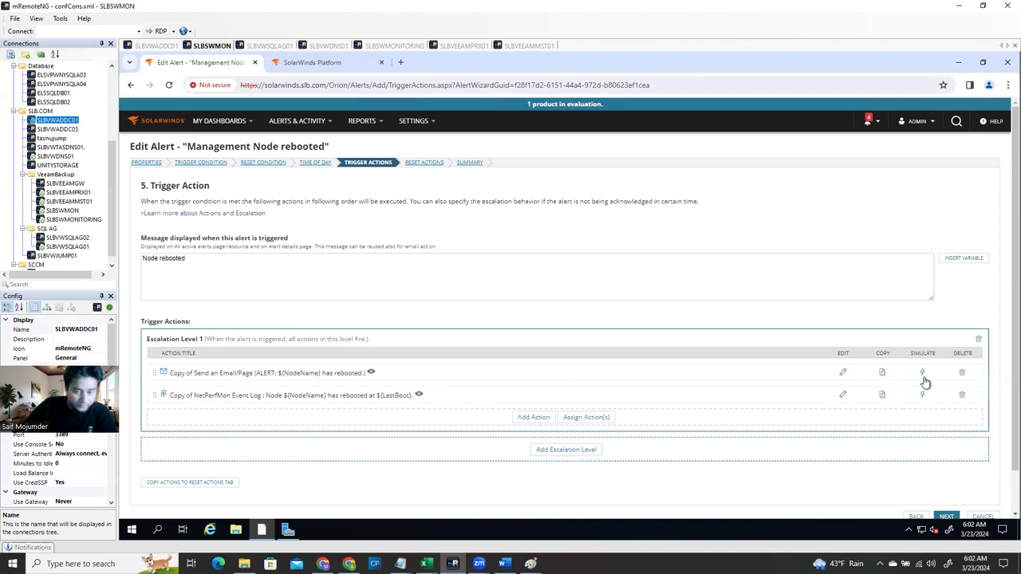
# Edit the copied email action and remove the 'Copy of' prefix from its name
pyautogui.click(843, 375)
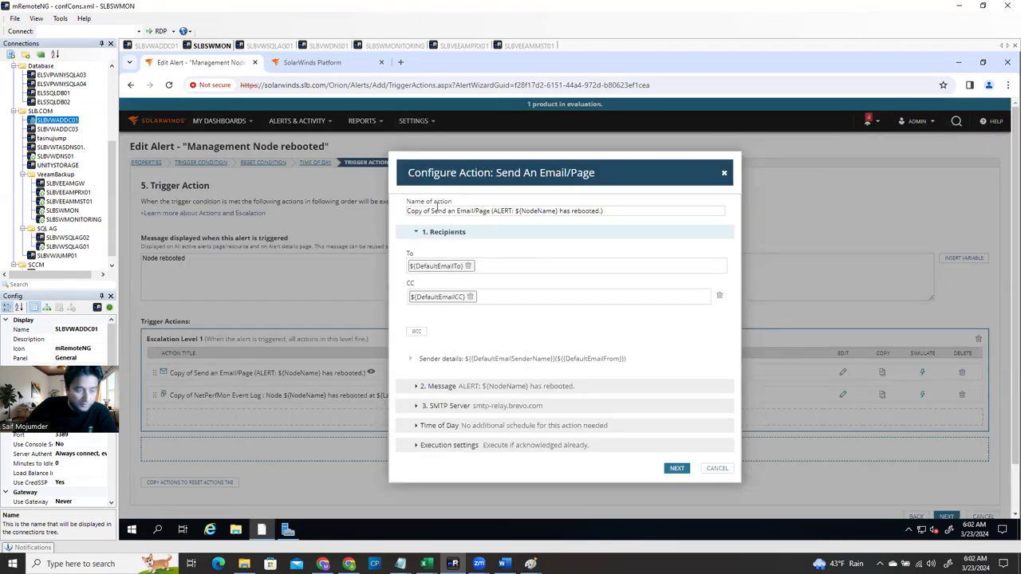
pyautogui.moveTo(432, 211); pyautogui.dragTo(392, 211)
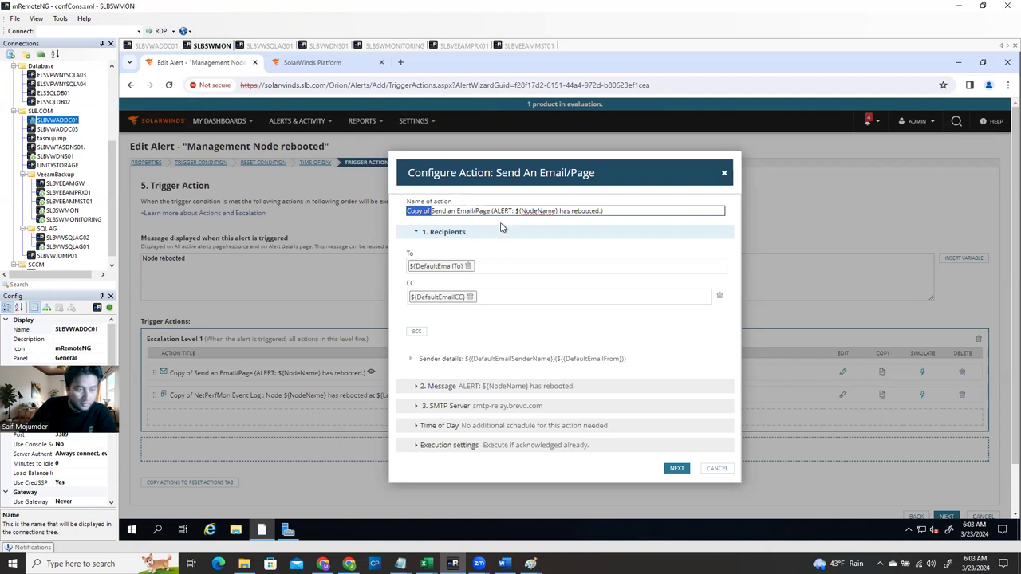
pyautogui.press('BackSpace')
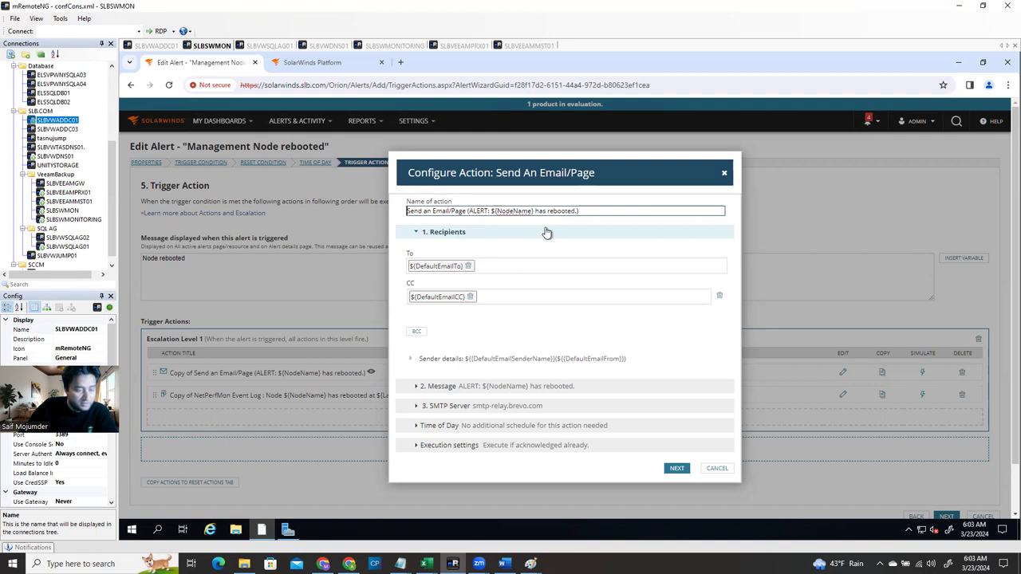
# Replace the default To and CC recipients with the pasted alert-monitor mailbox address
pyautogui.click(468, 268)
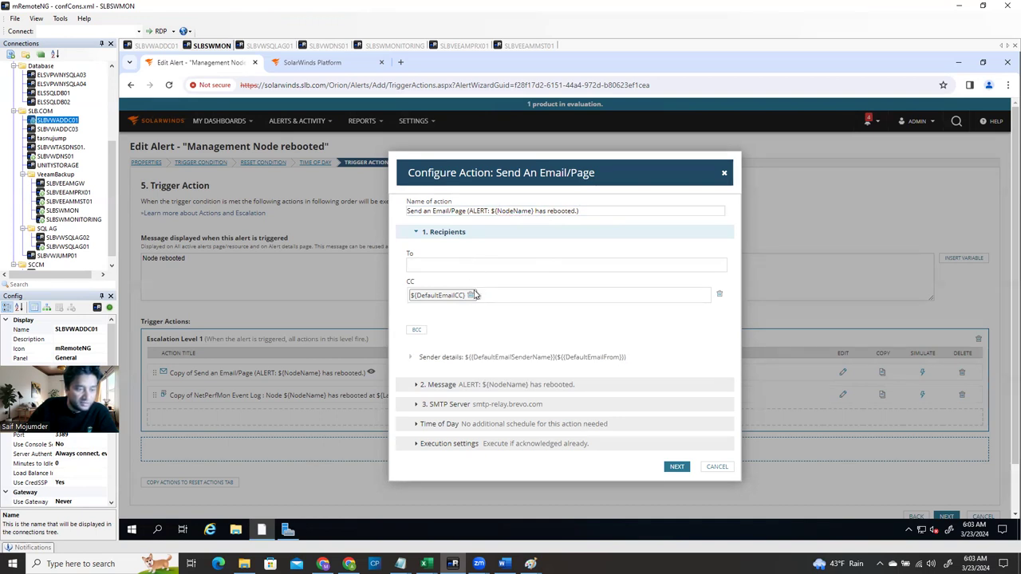
pyautogui.click(471, 293)
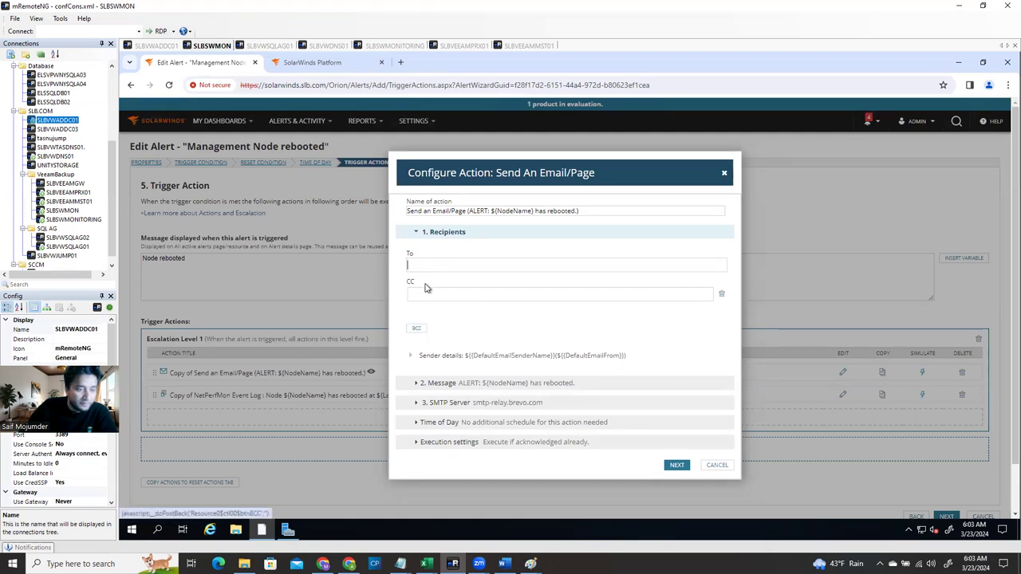
pyautogui.click(433, 263)
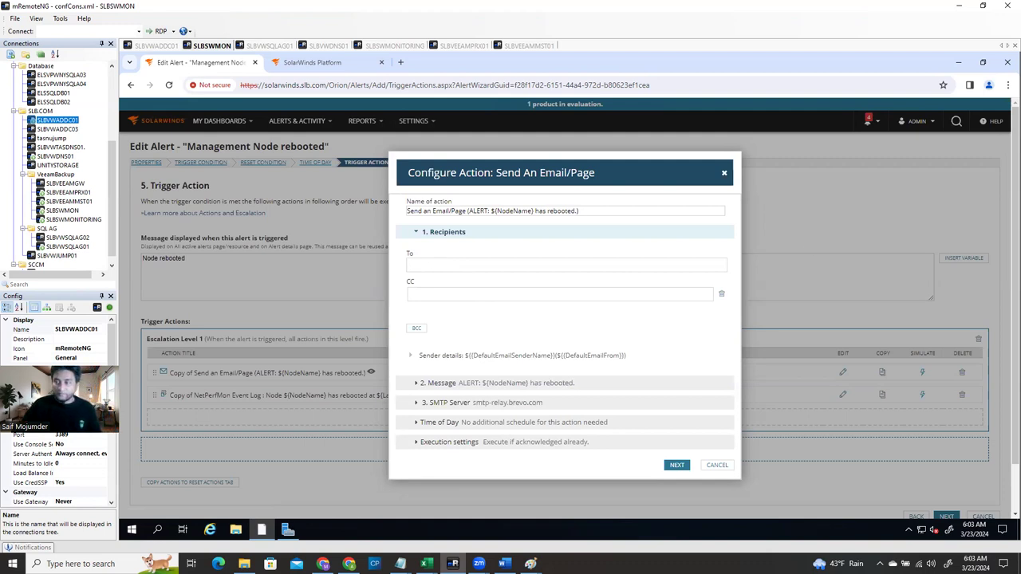
pyautogui.hotkey('alt', 'Tab')
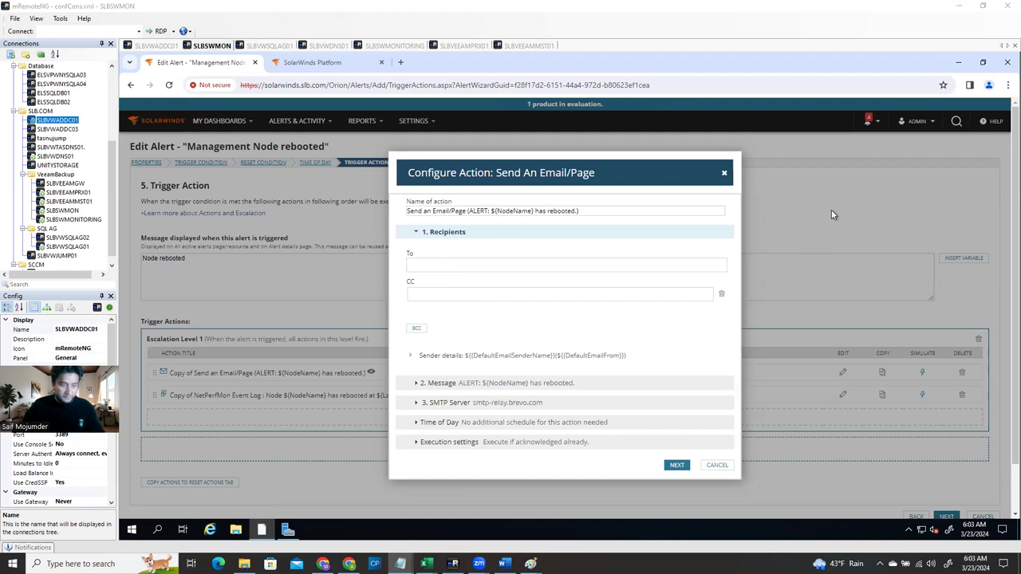
pyautogui.click(488, 266)
pyautogui.hotkey('ctrl', 'v')
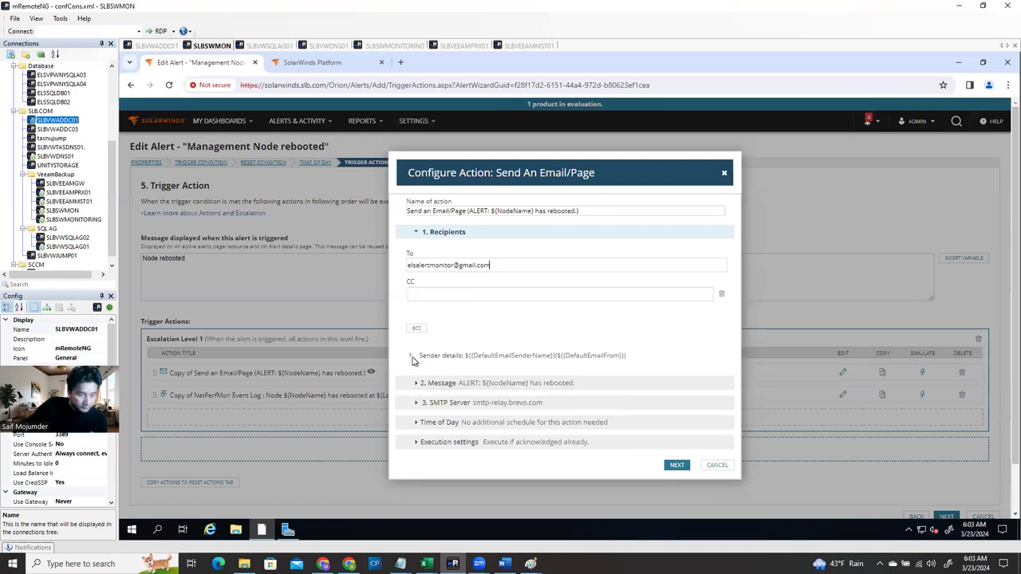
pyautogui.click(412, 357)
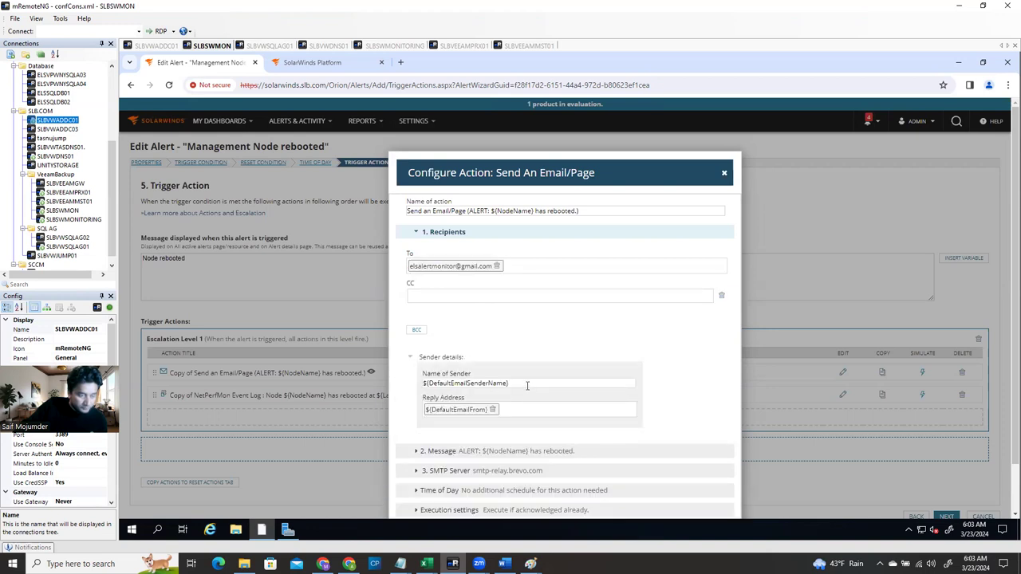
# Review sender, message and SMTP server smtp-relay.brevo.com, then choose a special Time of Day schedule
pyautogui.click(526, 386)
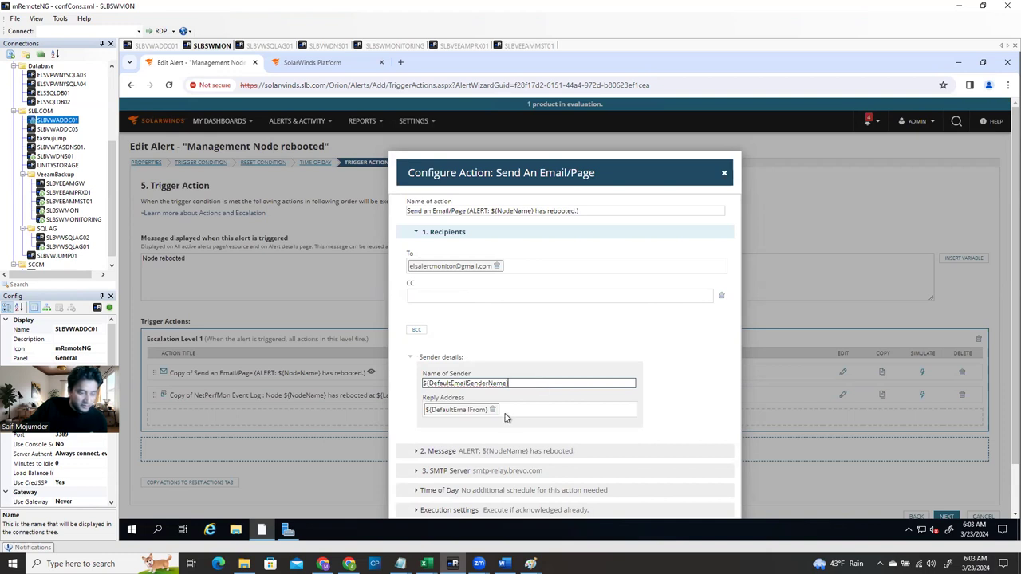
pyautogui.scroll(-1, 517, 420)
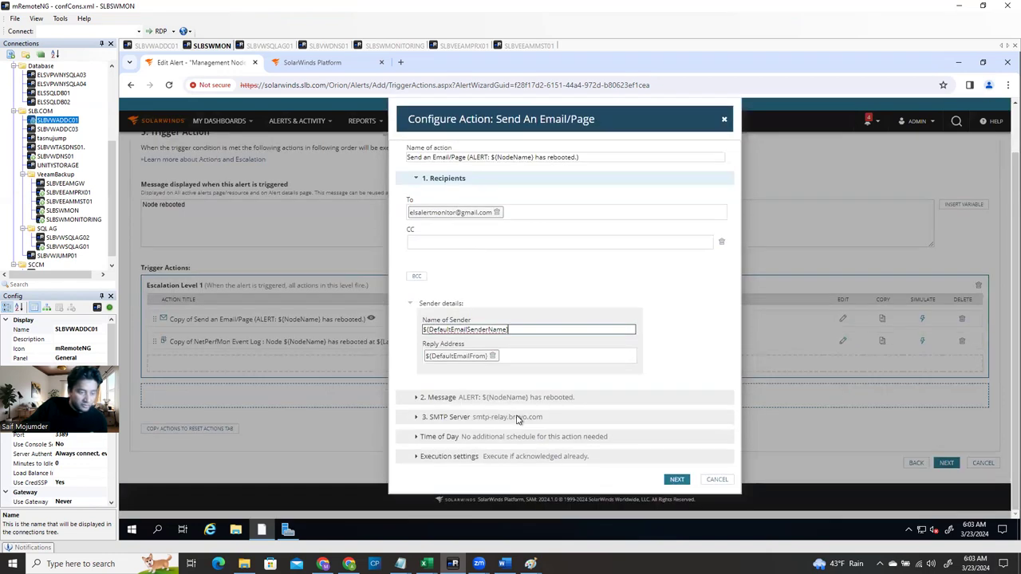
pyautogui.click(417, 397)
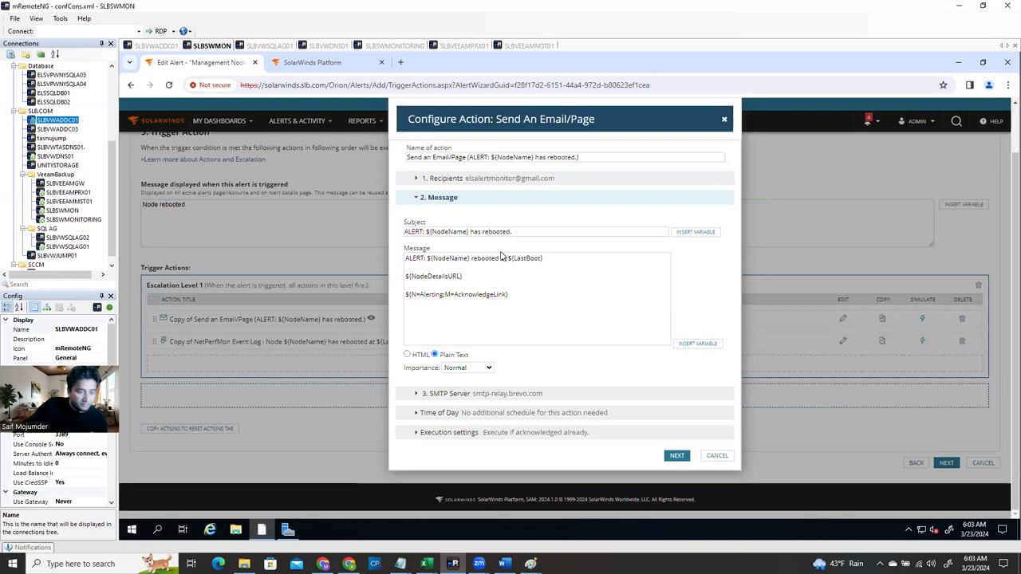
pyautogui.click(416, 394)
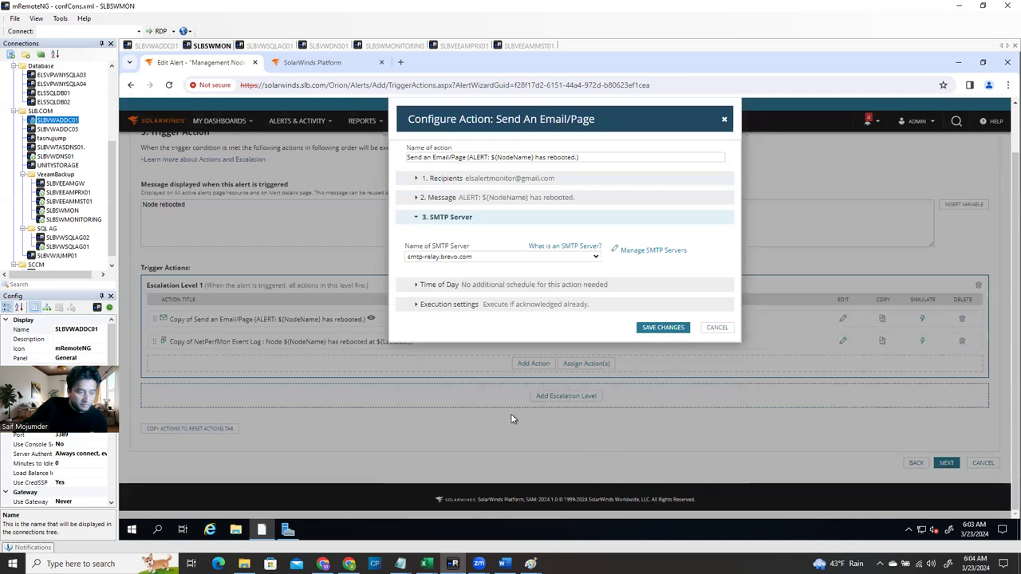
pyautogui.click(416, 287)
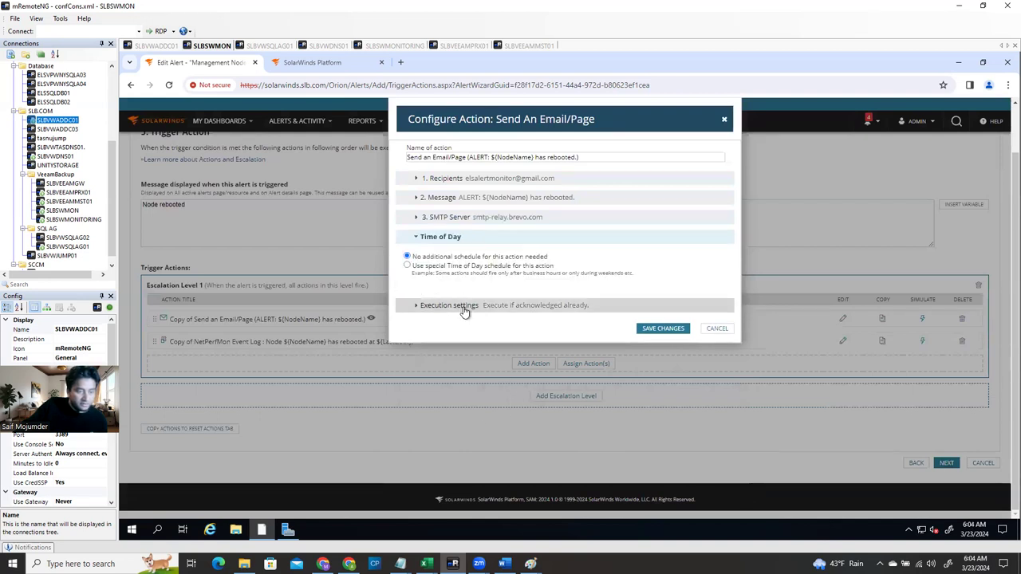
pyautogui.click(407, 266)
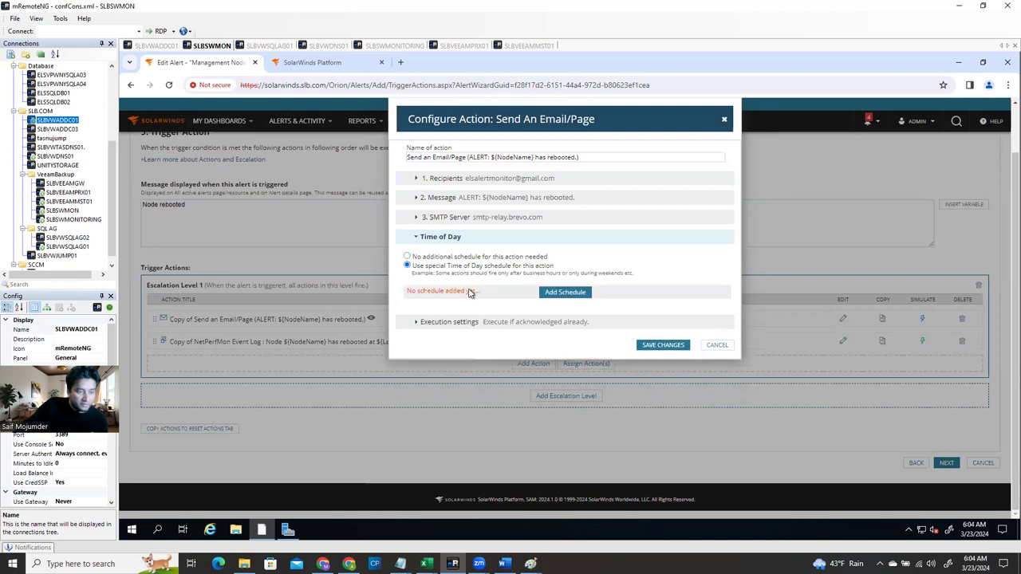
# Revert to no extra schedule, skip acknowledged alerts, repeat every 4 hours, and save the email action
pyautogui.click(407, 256)
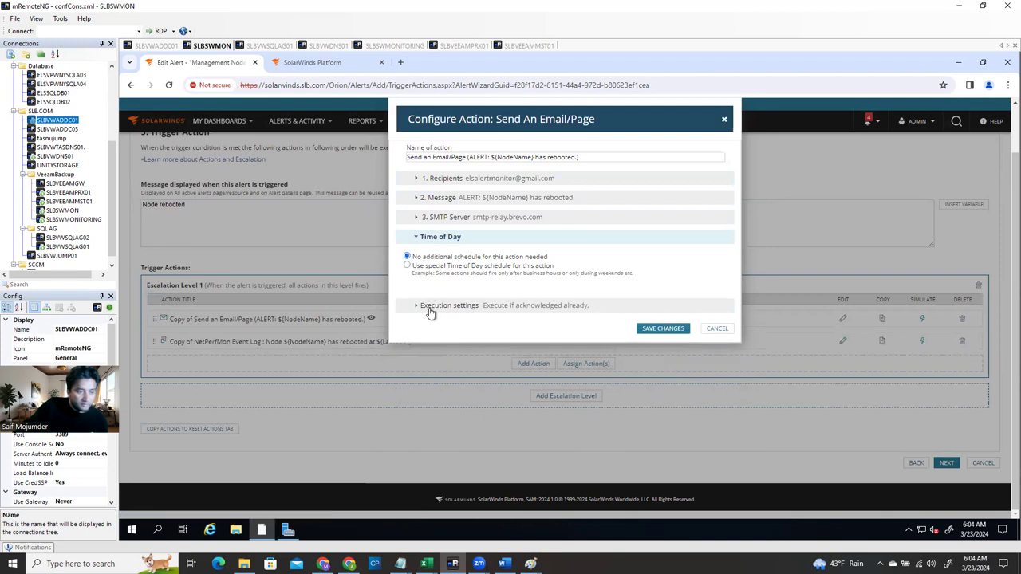
pyautogui.click(421, 311)
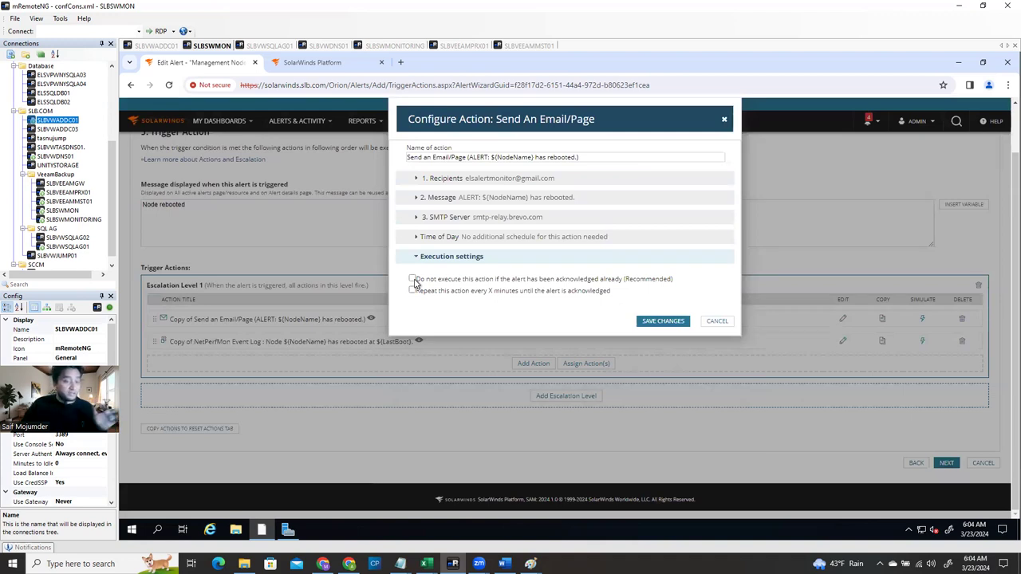
pyautogui.click(412, 279)
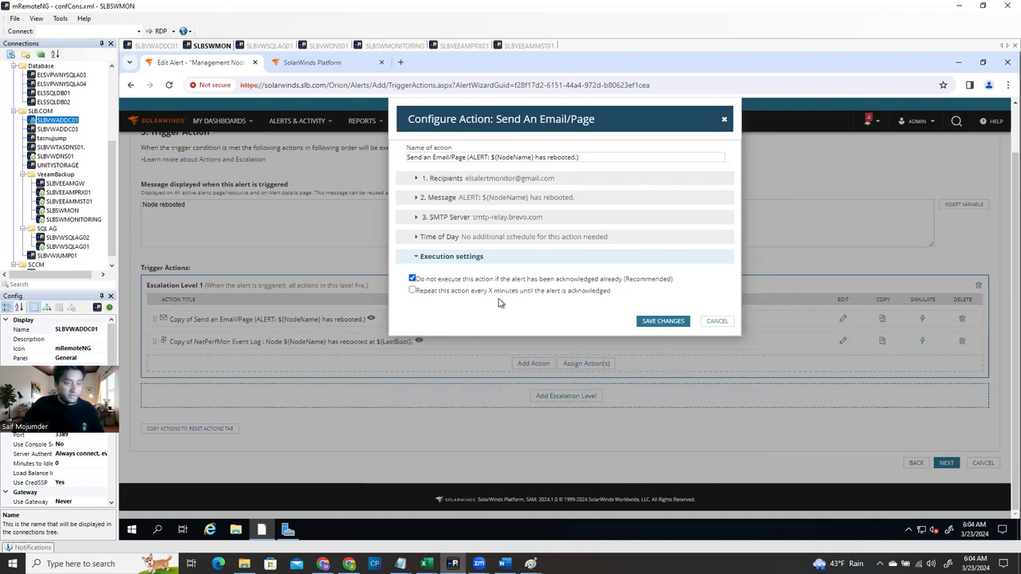
pyautogui.click(412, 290)
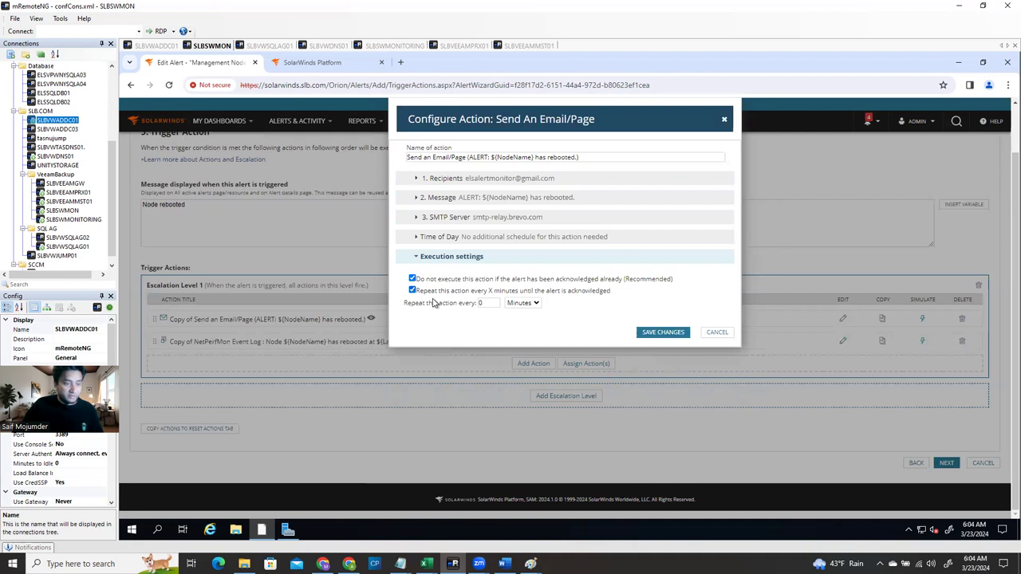
pyautogui.click(522, 303)
pyautogui.click(525, 325)
pyautogui.click(482, 303)
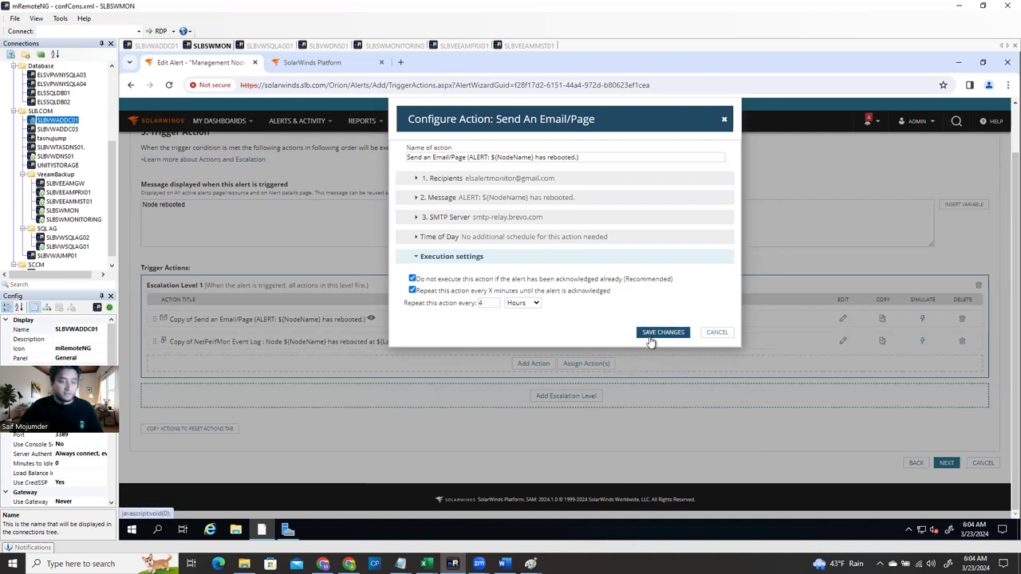
pyautogui.click(651, 335)
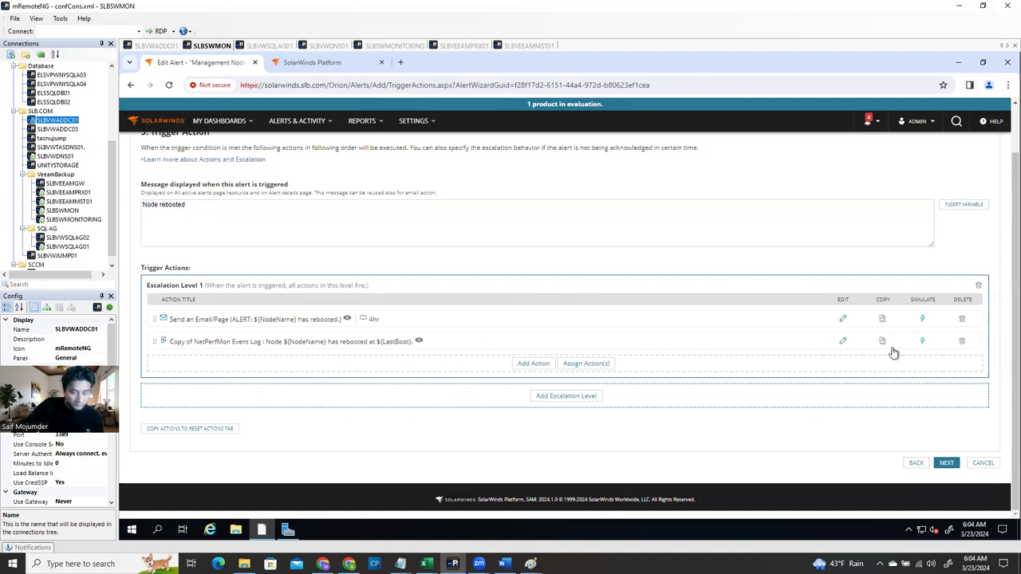
# Set the event-log action to skip acknowledged alerts and repeat every 4 hours
pyautogui.click(843, 342)
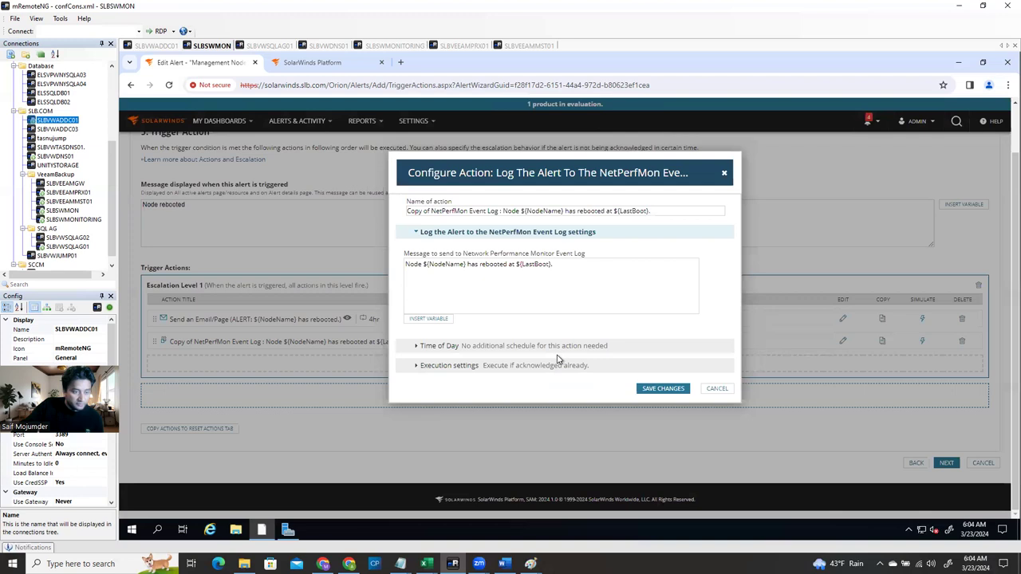
pyautogui.click(414, 368)
pyautogui.click(412, 293)
pyautogui.click(413, 305)
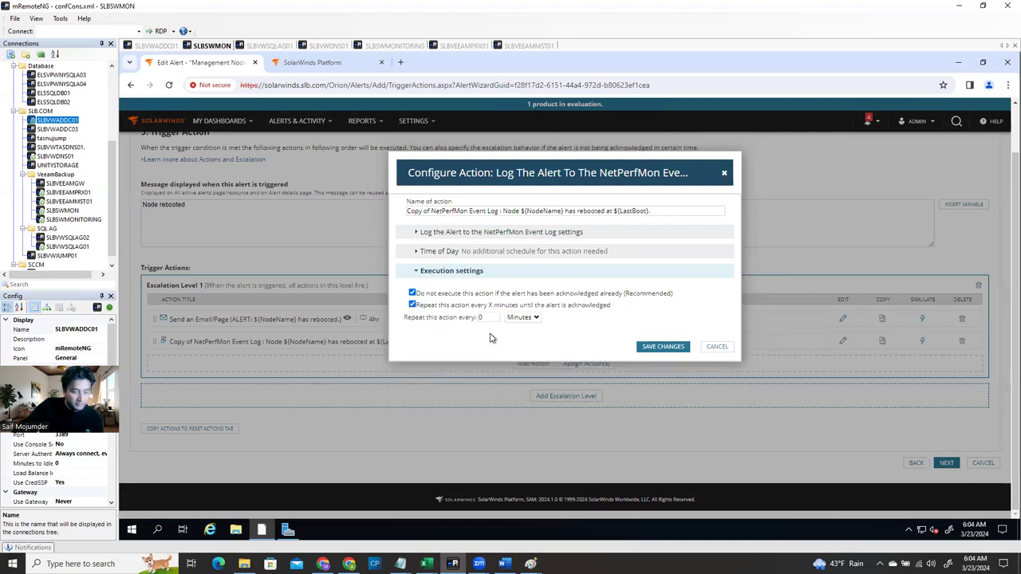
pyautogui.click(523, 318)
pyautogui.click(523, 343)
pyautogui.click(481, 317)
pyautogui.write('4')
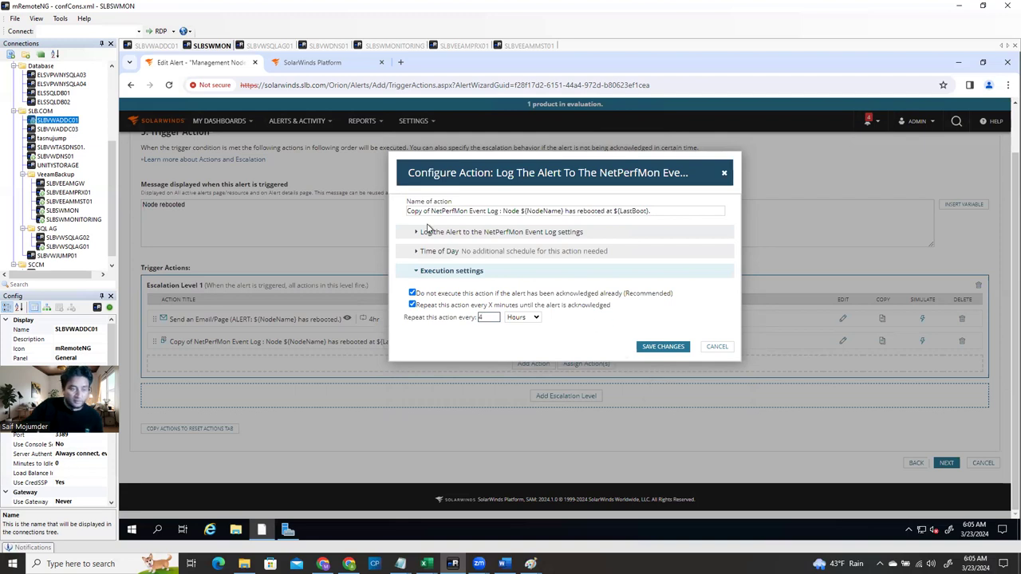
# Remove 'Copy of' from the event-log action's name and save it
pyautogui.click(416, 233)
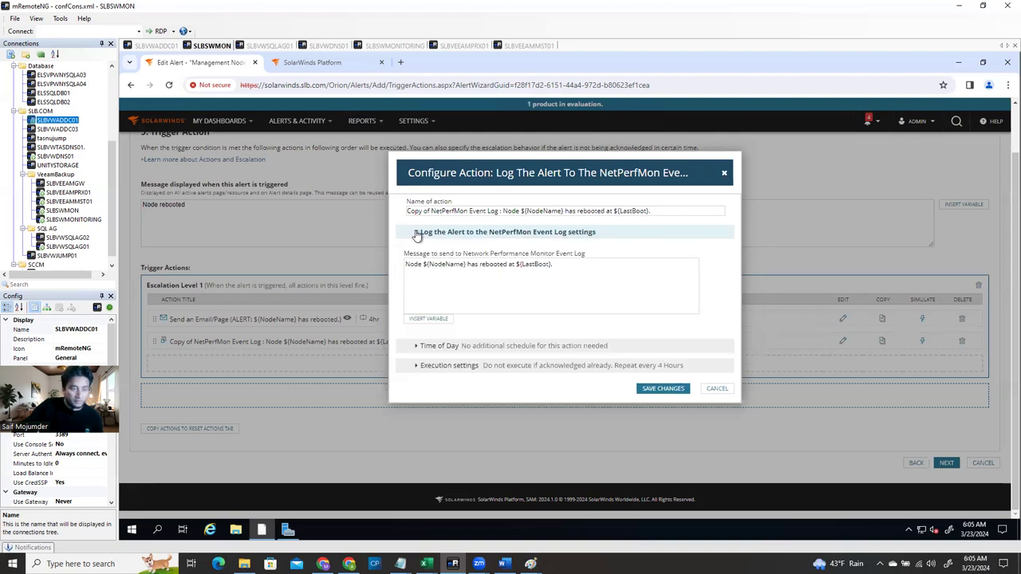
pyautogui.moveTo(431, 209); pyautogui.dragTo(369, 201)
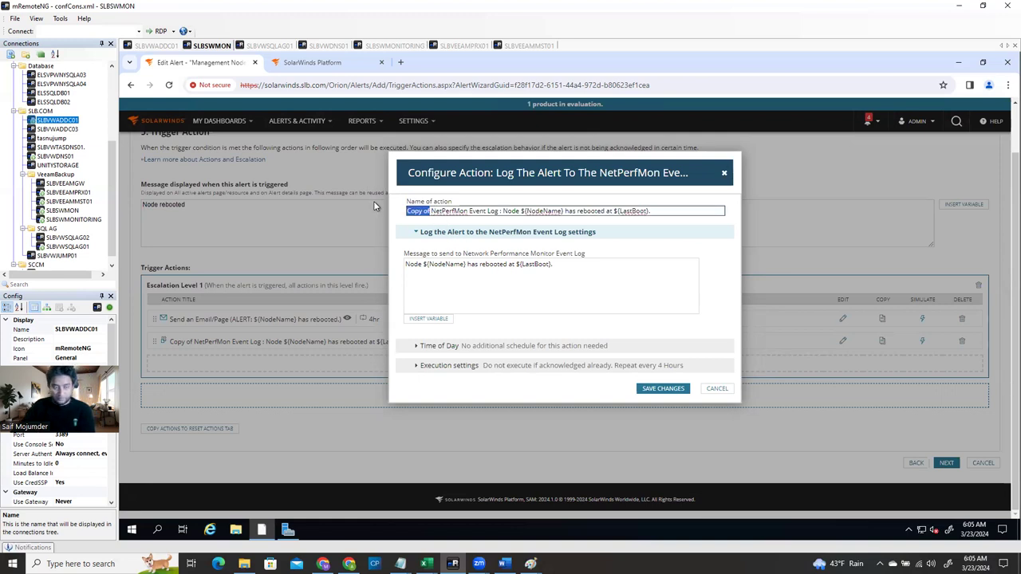
pyautogui.press('BackSpace')
pyautogui.click(666, 389)
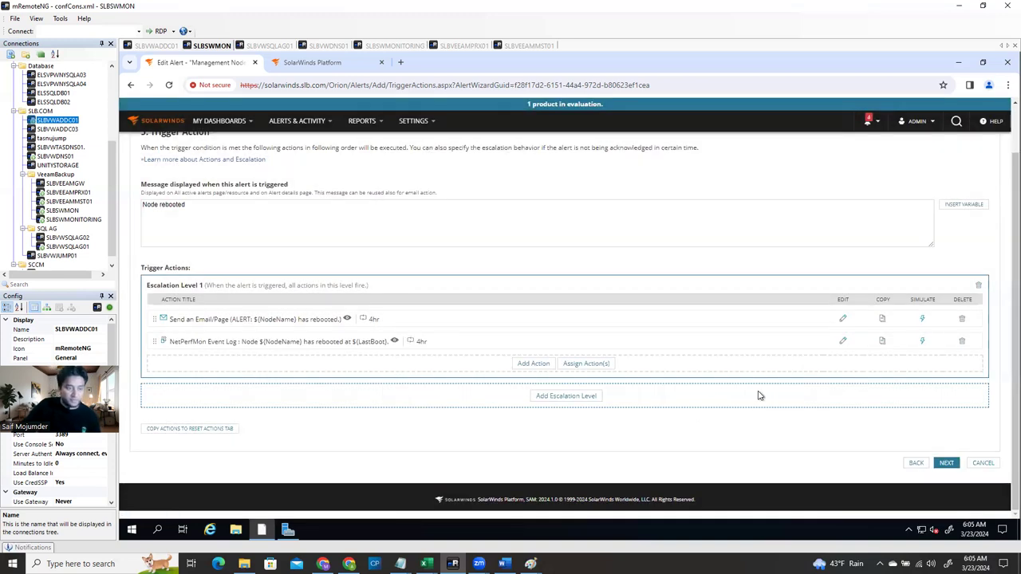
# Move to Reset Actions and start configuring a new Send an Email/Page action
pyautogui.click(946, 464)
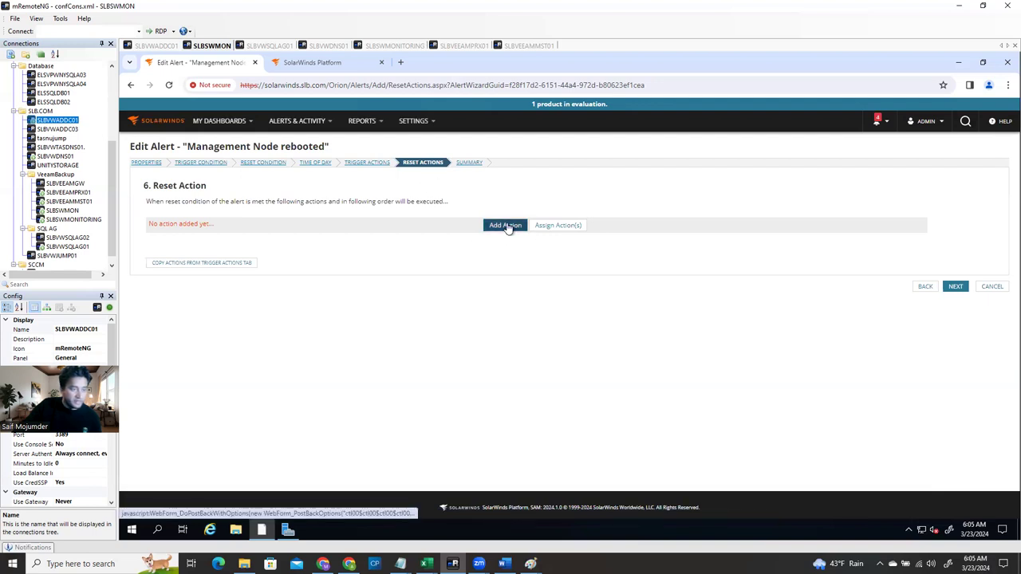
pyautogui.click(507, 226)
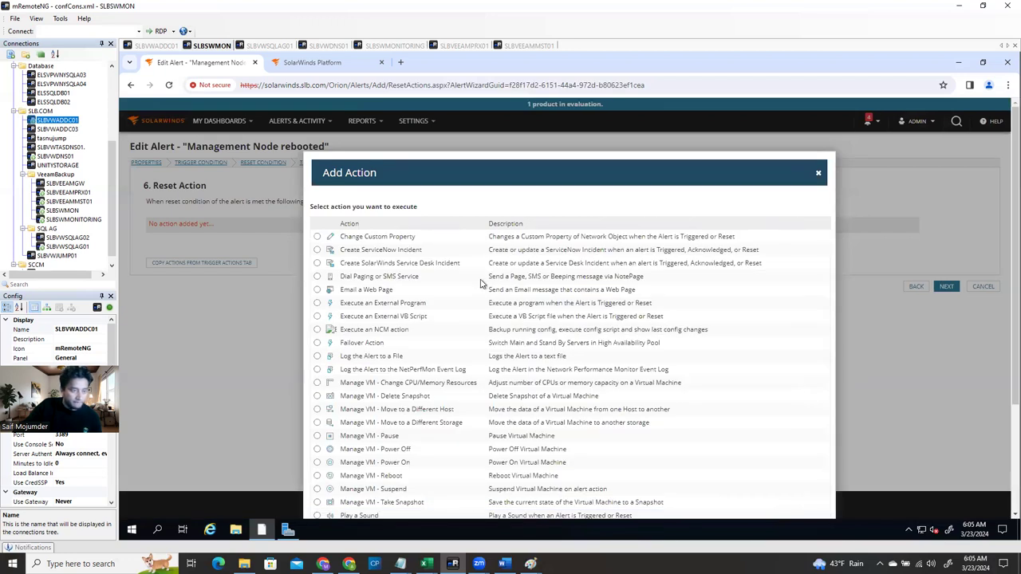
pyautogui.scroll(-2, 481, 295)
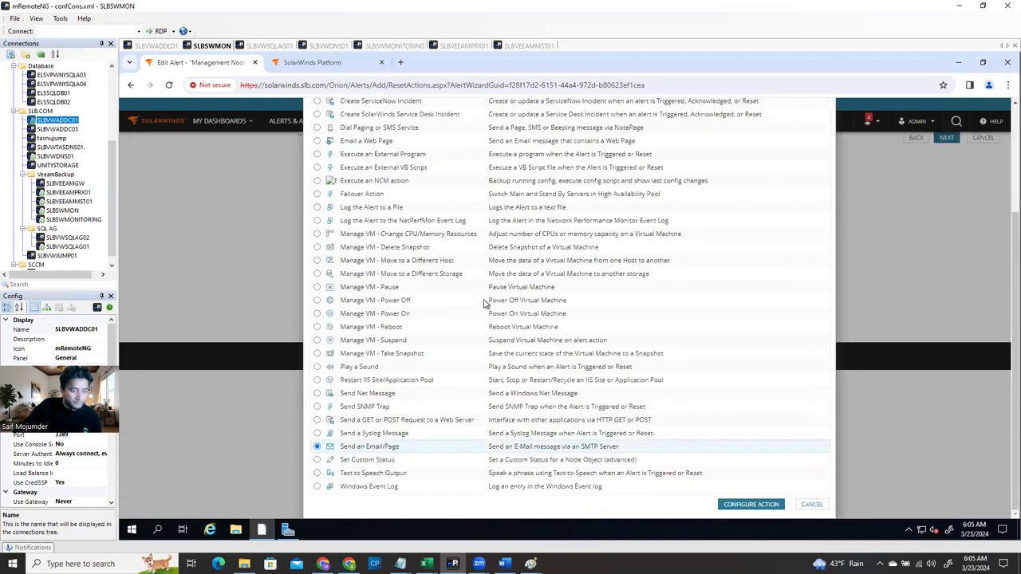
pyautogui.click(739, 506)
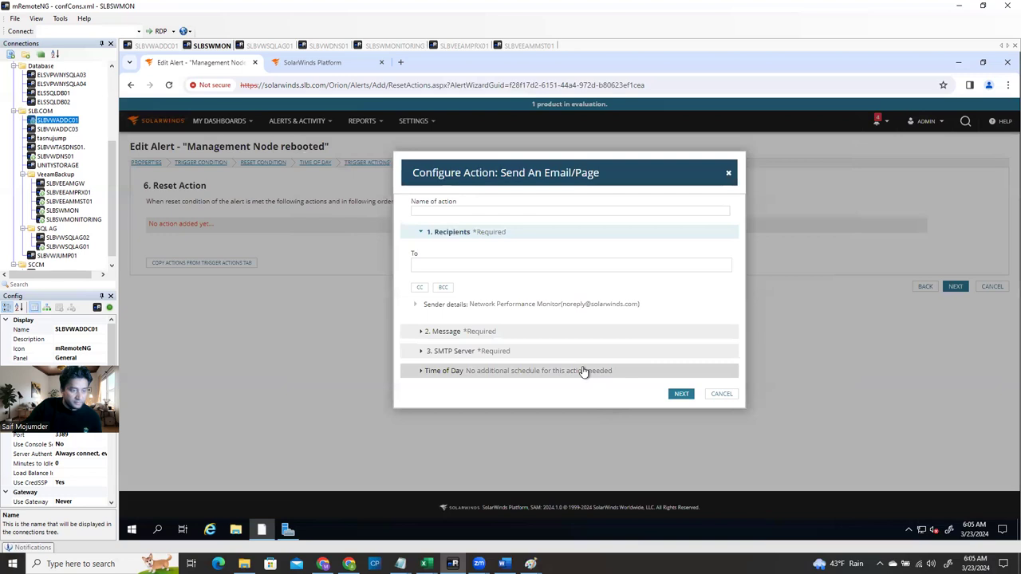
# Name the reset action 'Server is Up' and paste the alert mailbox as its recipient
pyautogui.click(464, 209)
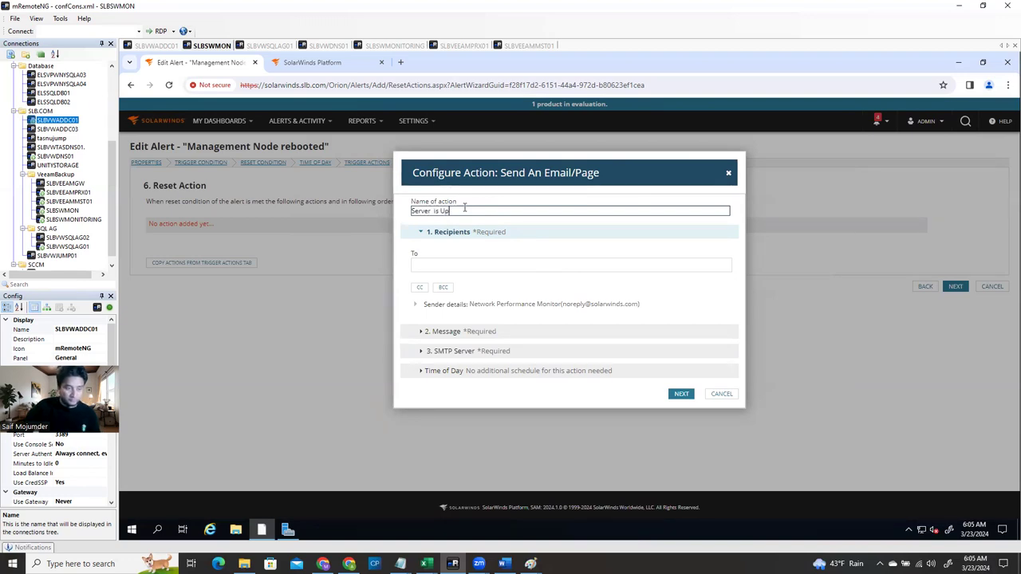
pyautogui.click(477, 269)
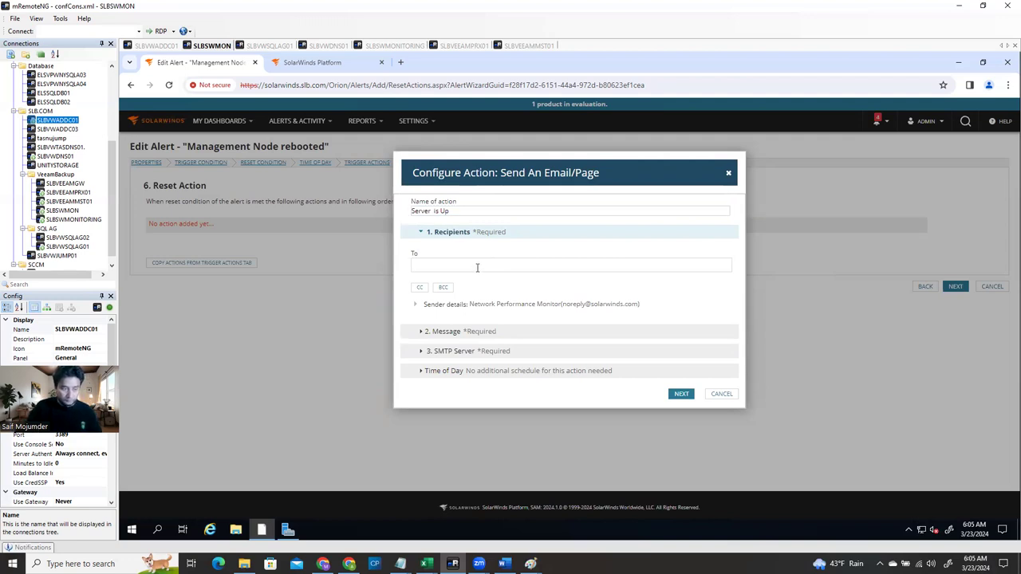
pyautogui.click(477, 269)
pyautogui.hotkey('ctrl', 'v')
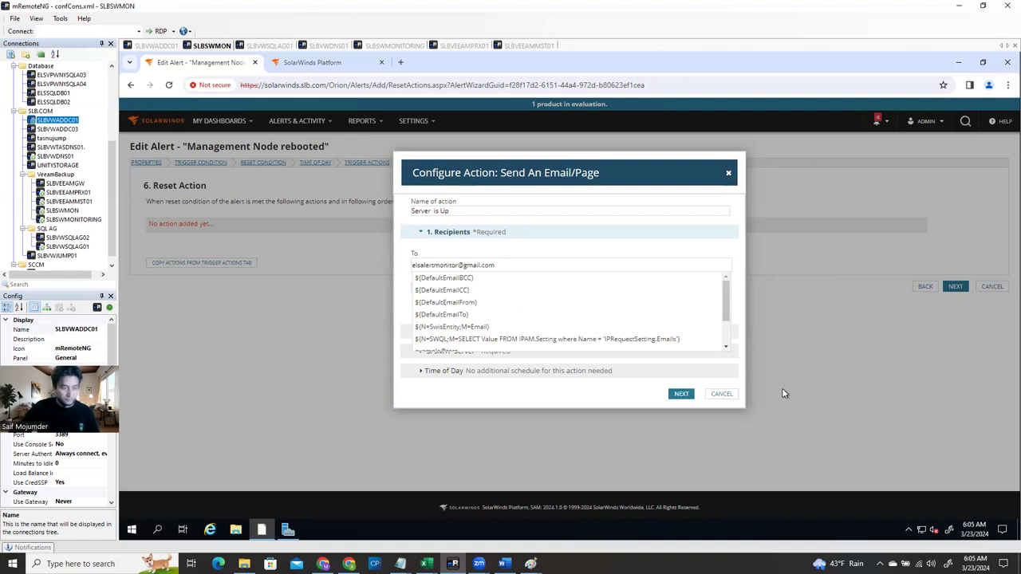
pyautogui.click(808, 291)
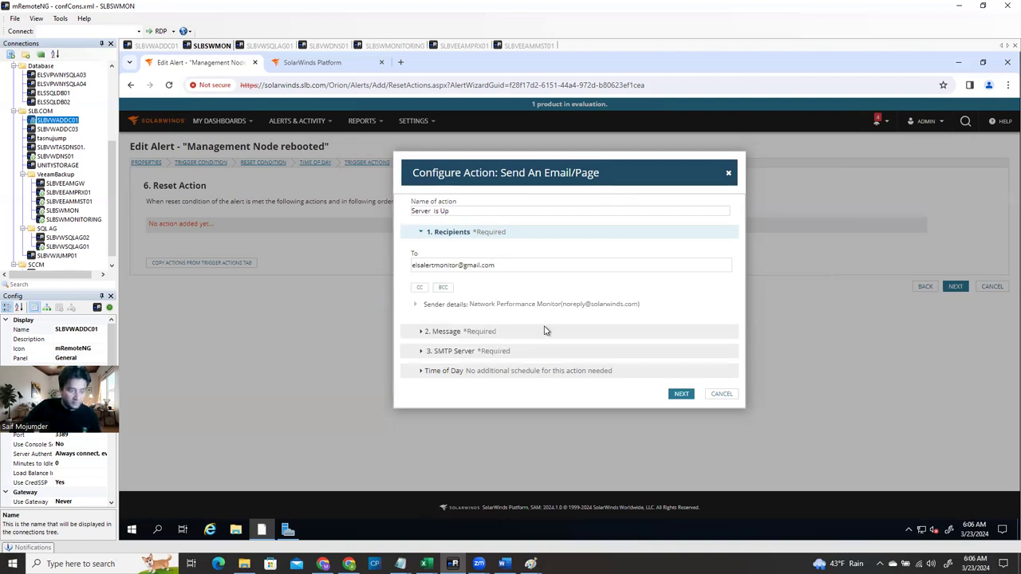
# Review sender, message, SMTP server and Time of Day, then add the reset action
pyautogui.click(418, 309)
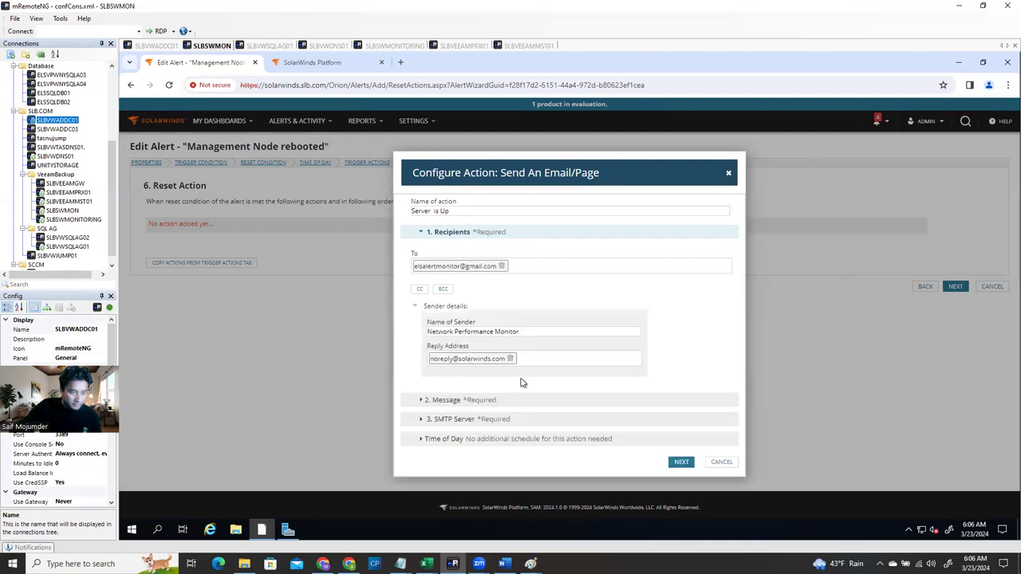
pyautogui.click(421, 403)
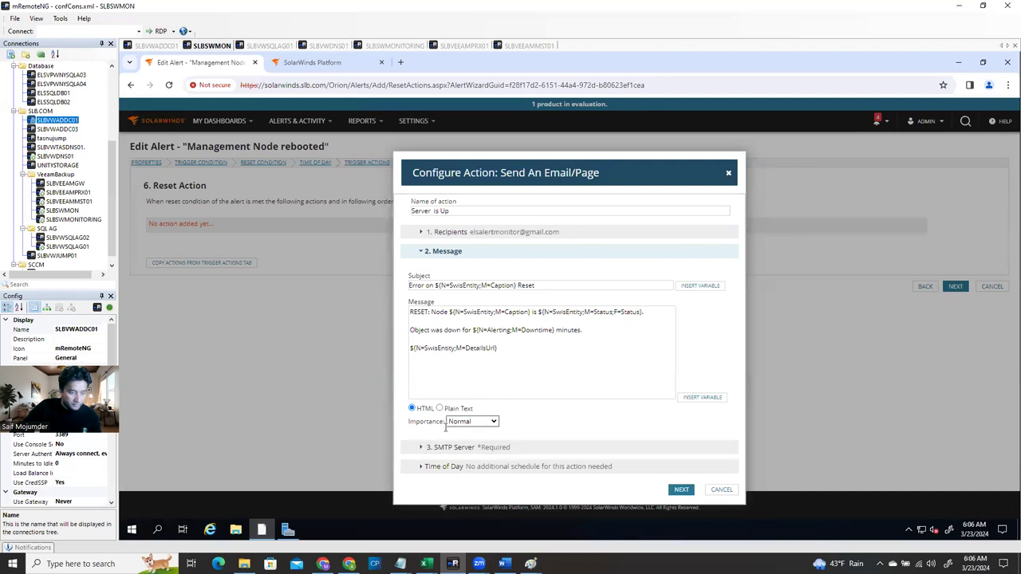
pyautogui.click(419, 236)
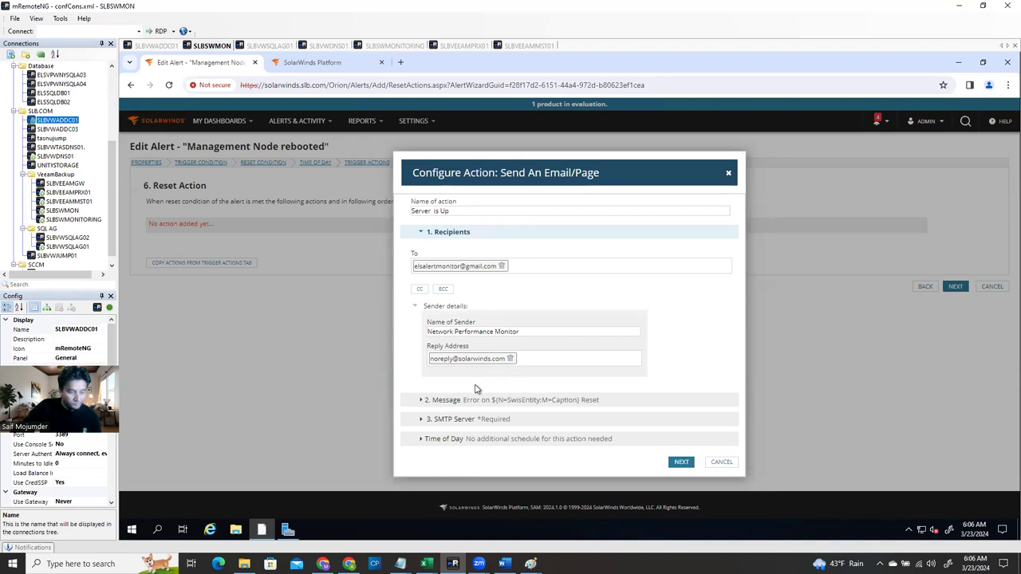
pyautogui.click(417, 422)
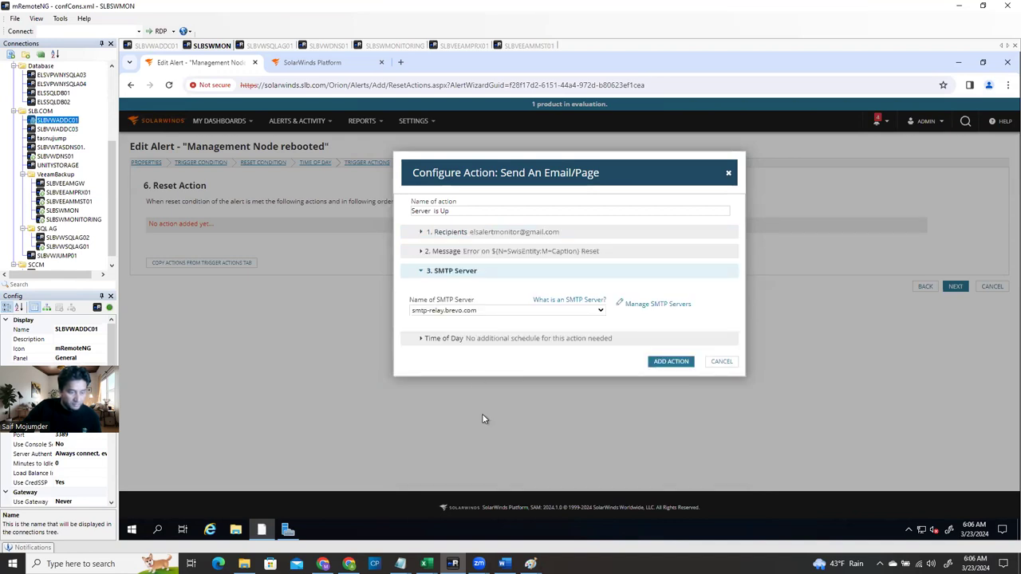
pyautogui.click(418, 343)
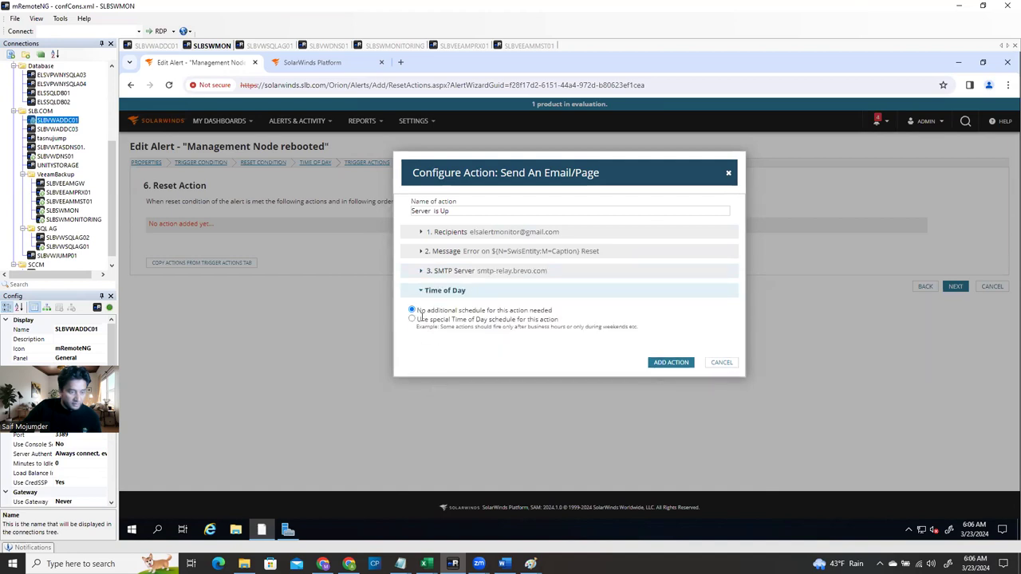
pyautogui.click(656, 364)
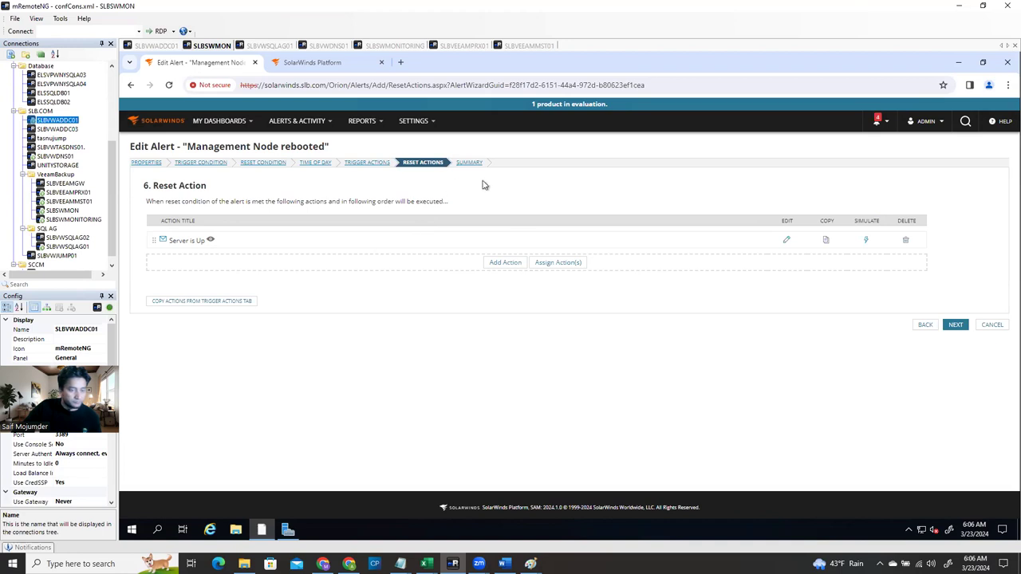
# Review the alert Summary, then return to edit the Trigger Action step
pyautogui.click(958, 327)
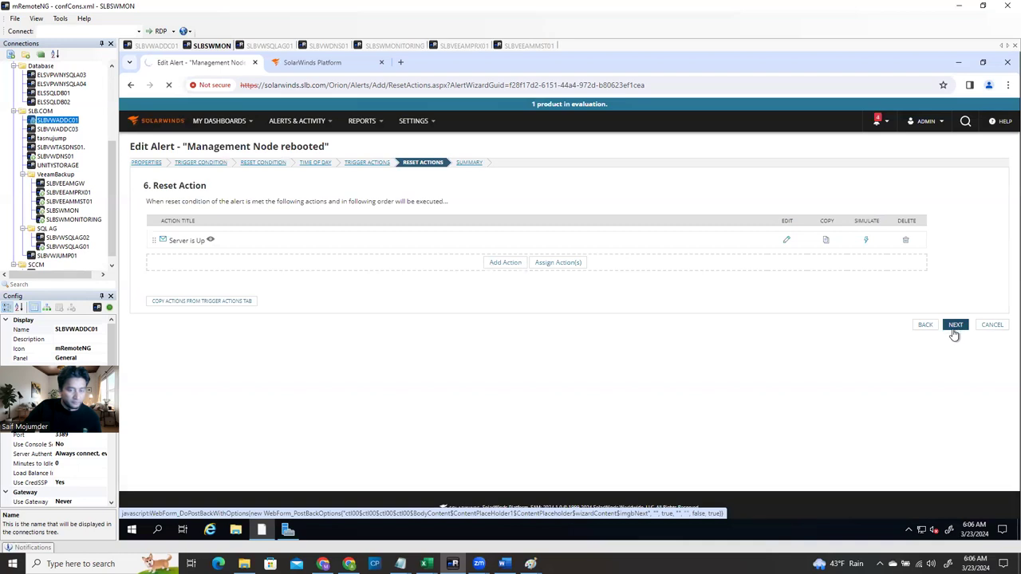
pyautogui.click(956, 327)
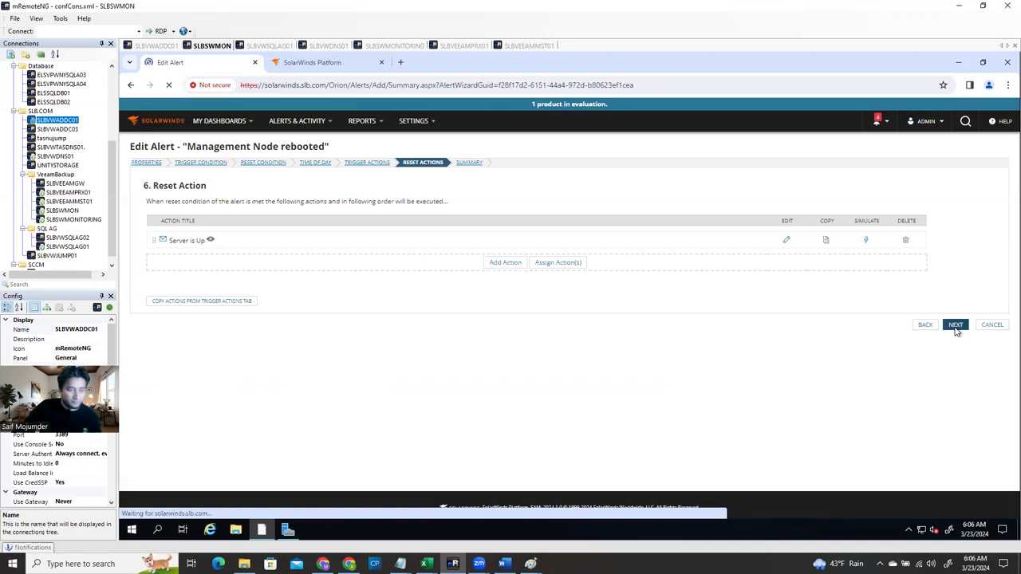
pyautogui.scroll(-5, 597, 410)
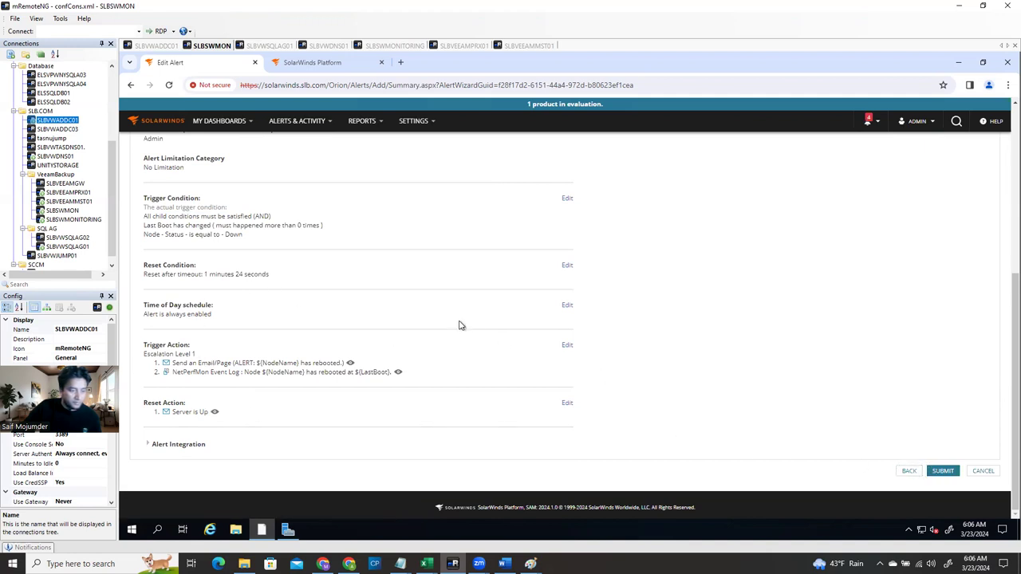
pyautogui.click(567, 347)
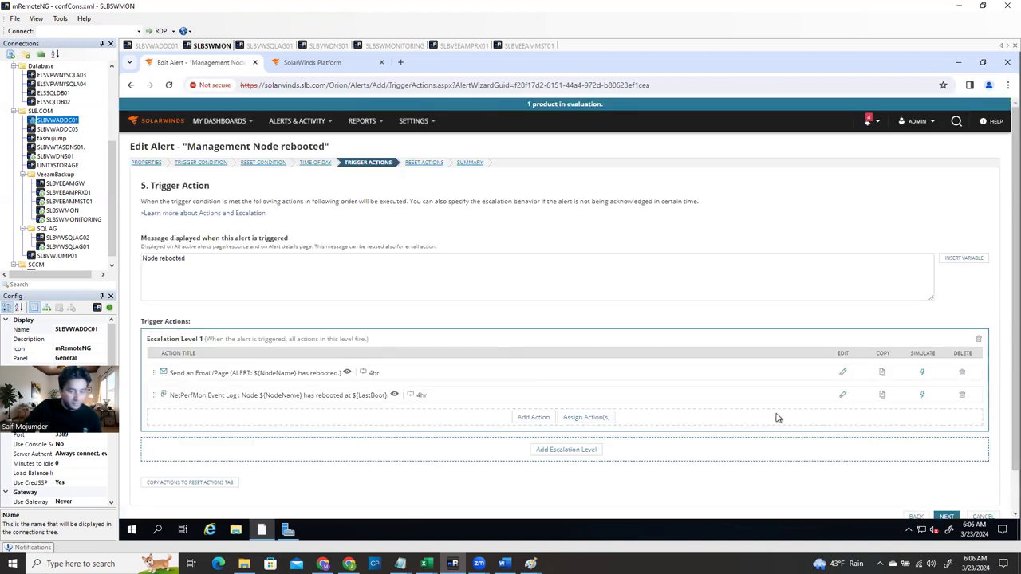
# Open the email trigger action and copy its full name
pyautogui.click(844, 372)
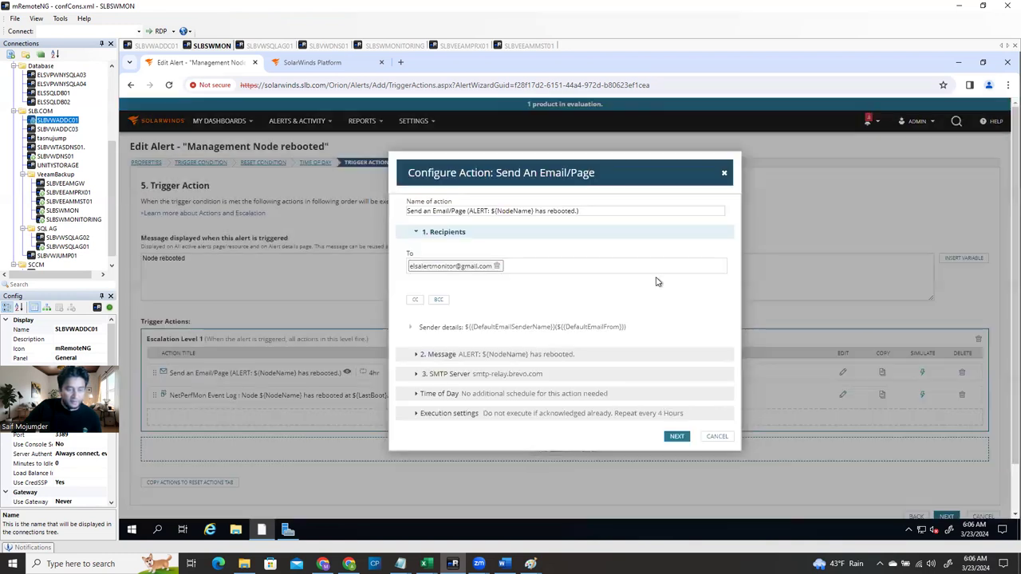
pyautogui.moveTo(580, 212); pyautogui.dragTo(389, 215)
pyautogui.hotkey('ctrl', 'c')
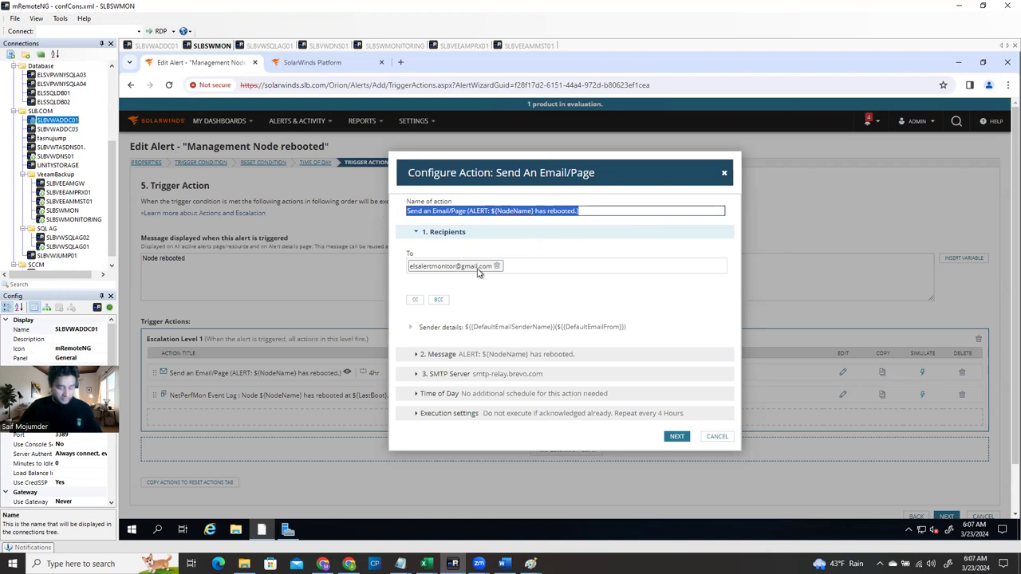
pyautogui.hotkey('alt', 'Tab')
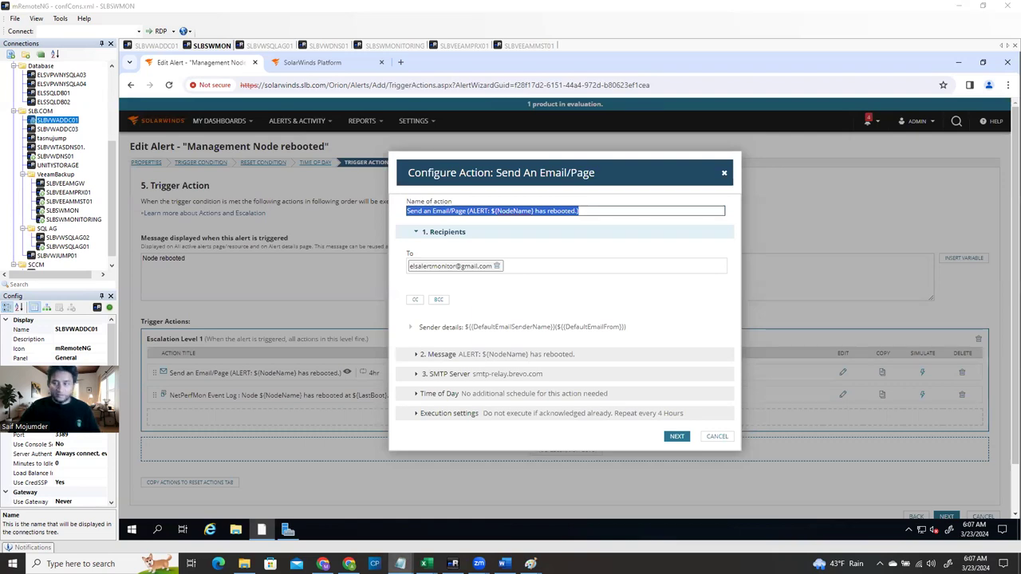
# Copy the email's message body and subject line, then close the dialog without saving
pyautogui.click(415, 358)
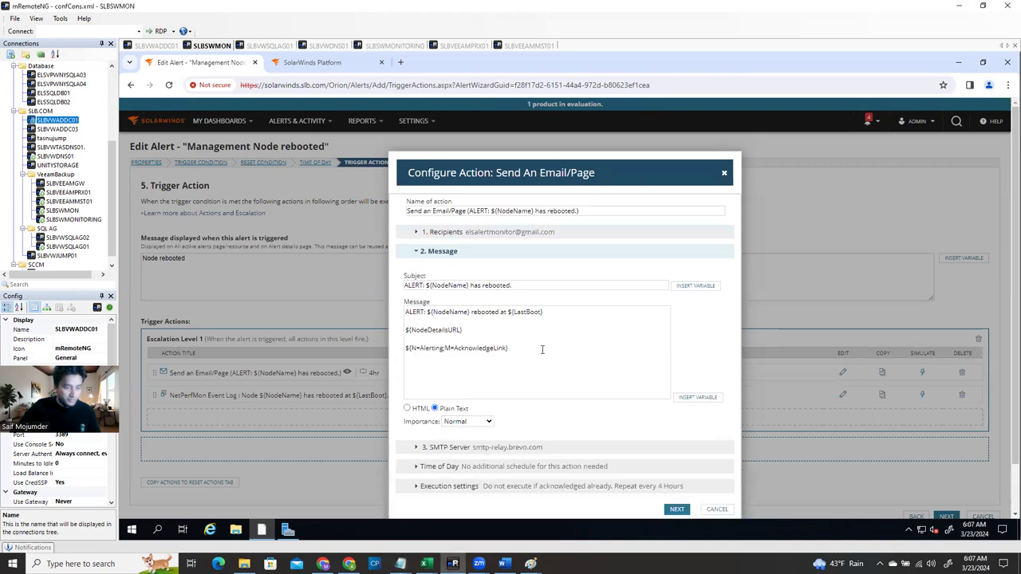
pyautogui.moveTo(540, 349); pyautogui.dragTo(357, 291)
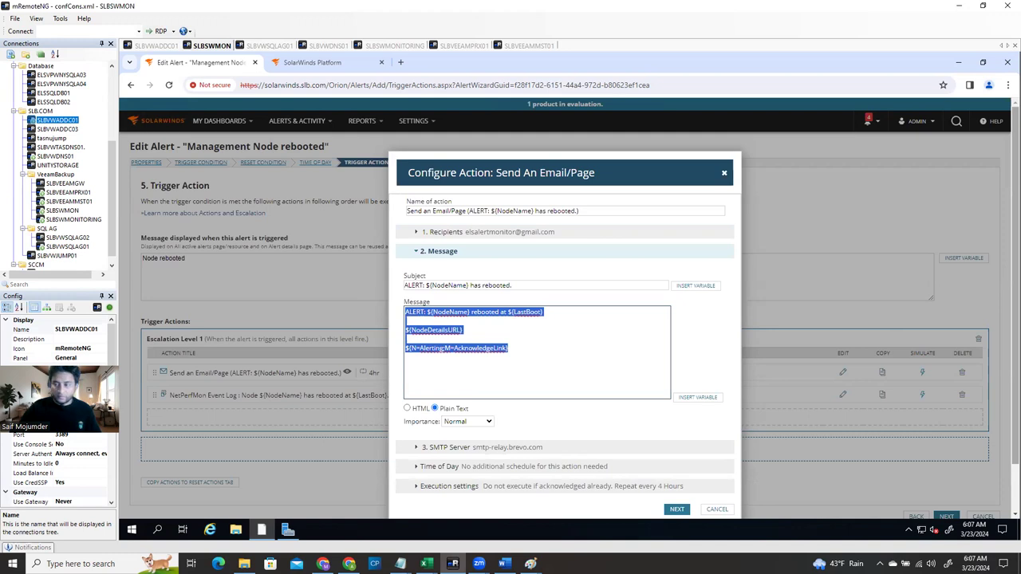
pyautogui.hotkey('alt', 'Tab')
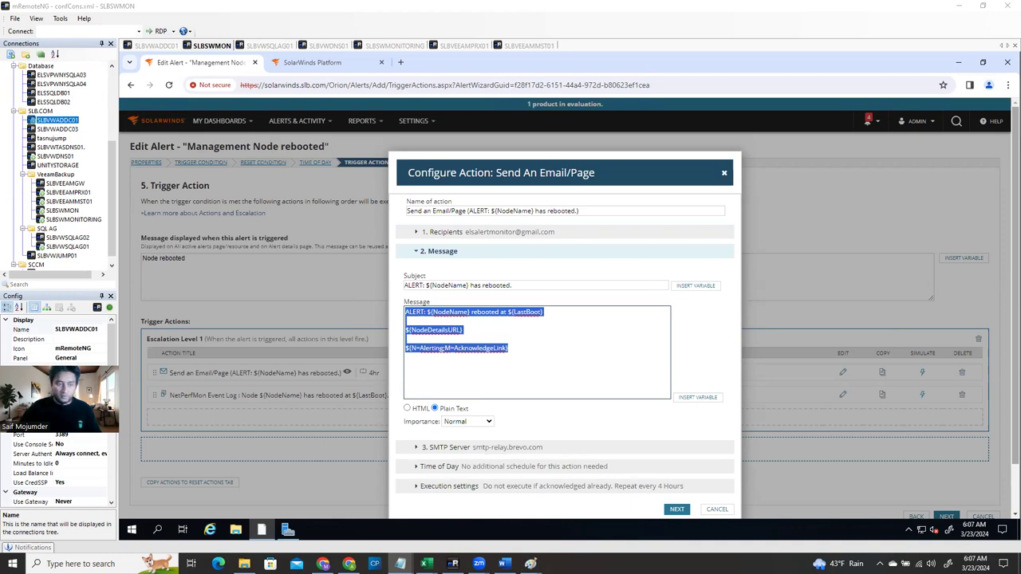
pyautogui.click(560, 287)
pyautogui.moveTo(560, 287); pyautogui.dragTo(352, 274)
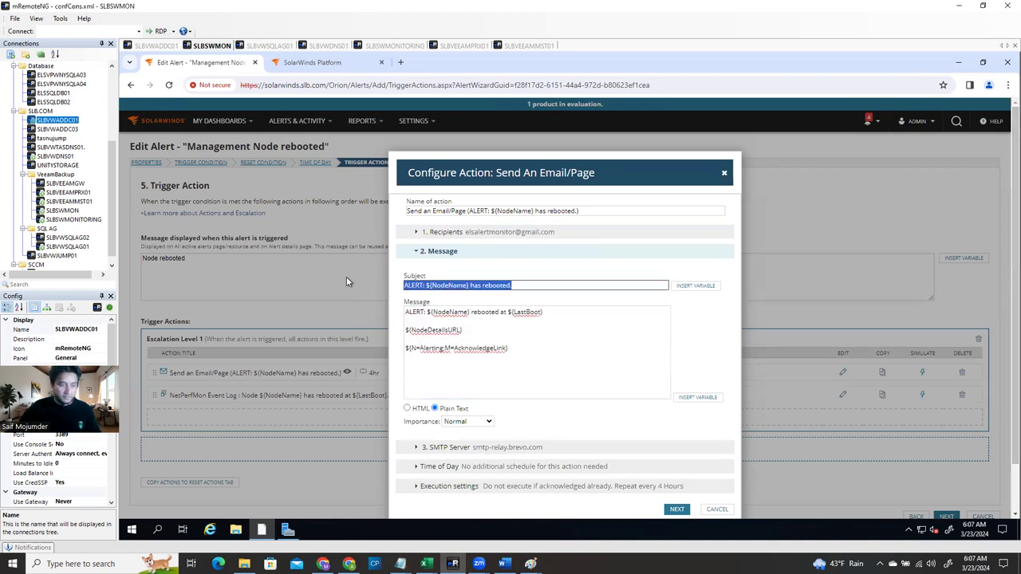
pyautogui.hotkey('alt', 'Tab')
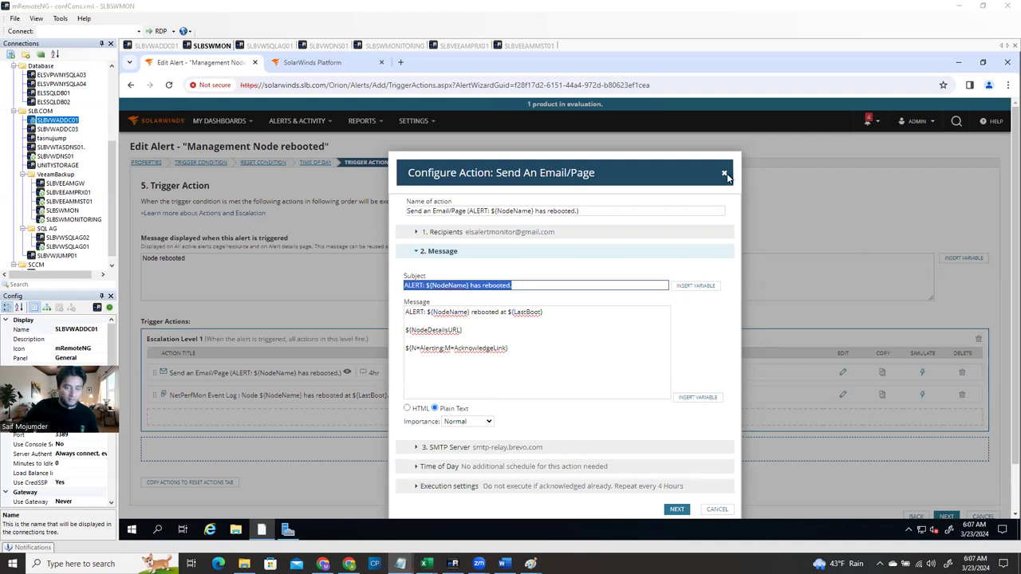
pyautogui.click(715, 509)
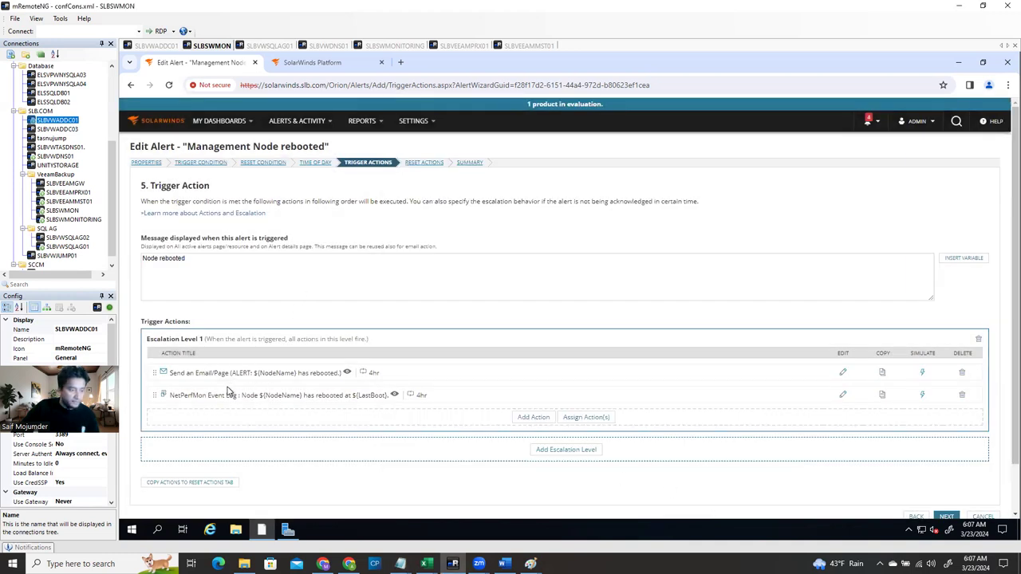
# On Reset Actions, start a new Send an Email/Page action, then cancel it
pyautogui.click(423, 164)
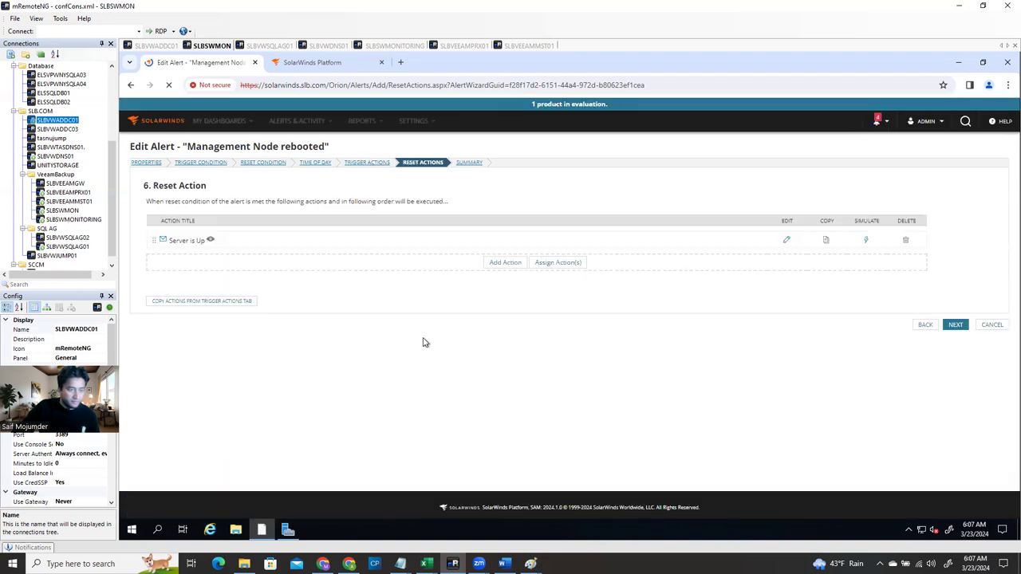
pyautogui.click(513, 263)
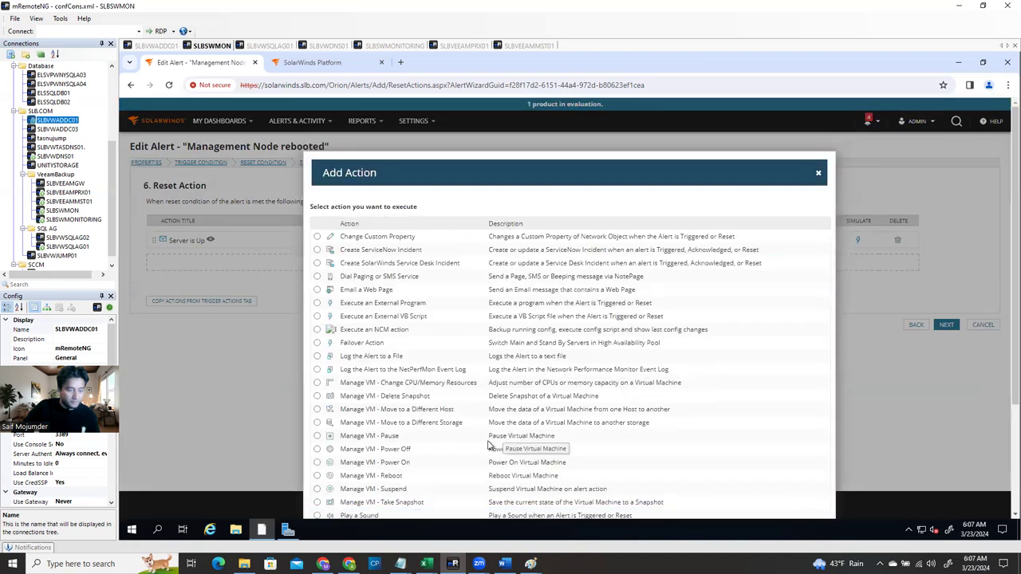
pyautogui.scroll(-2, 490, 445)
pyautogui.click(492, 446)
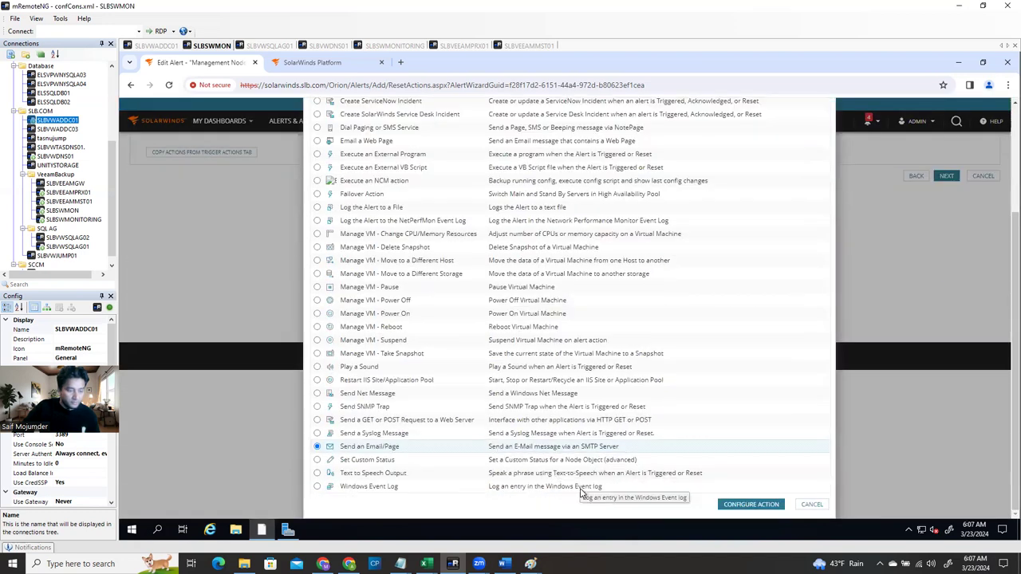
pyautogui.click(811, 505)
# Edit 'Server is Up' and replace its name with the pasted trigger action name
pyautogui.click(787, 240)
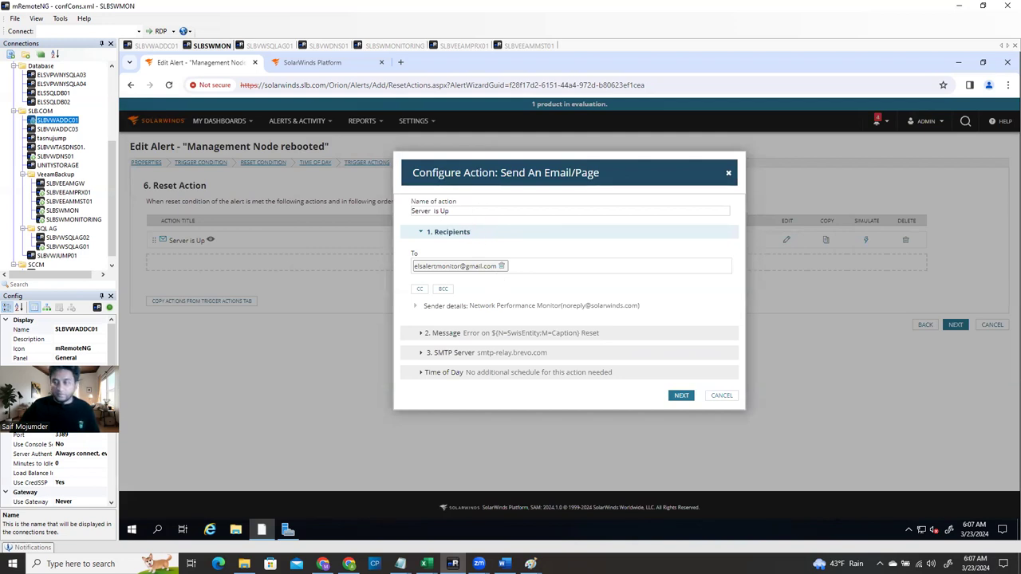
pyautogui.hotkey('alt', 'Tab')
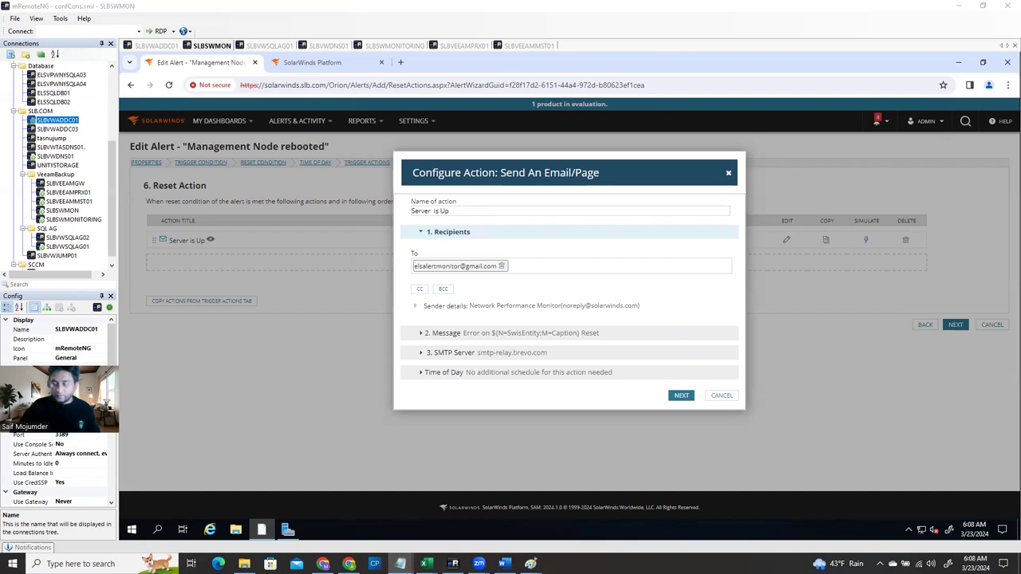
pyautogui.click(461, 212)
pyautogui.hotkey('ctrl', 'a')
pyautogui.hotkey('ctrl', 'v')
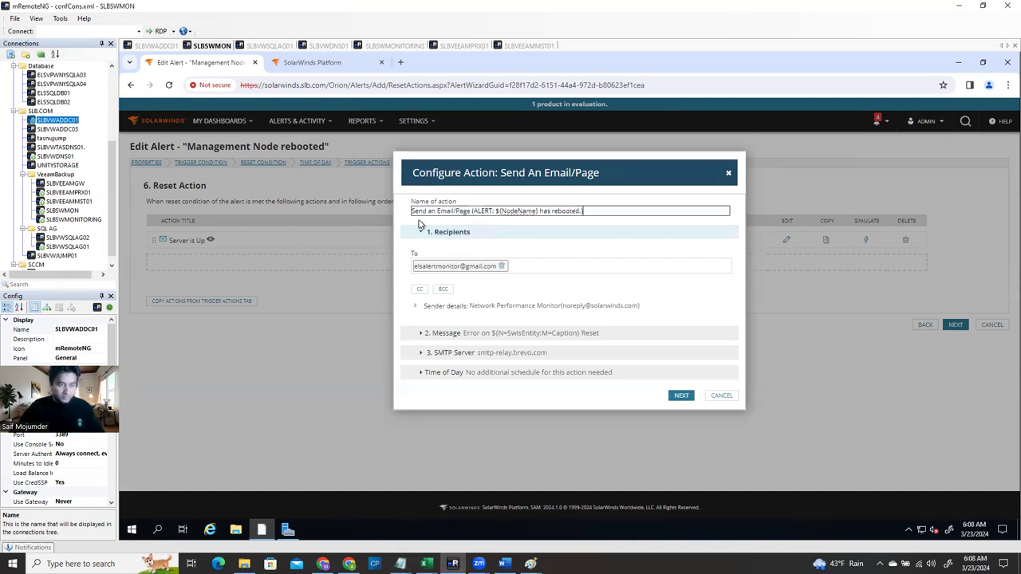
pyautogui.press('BackSpace')
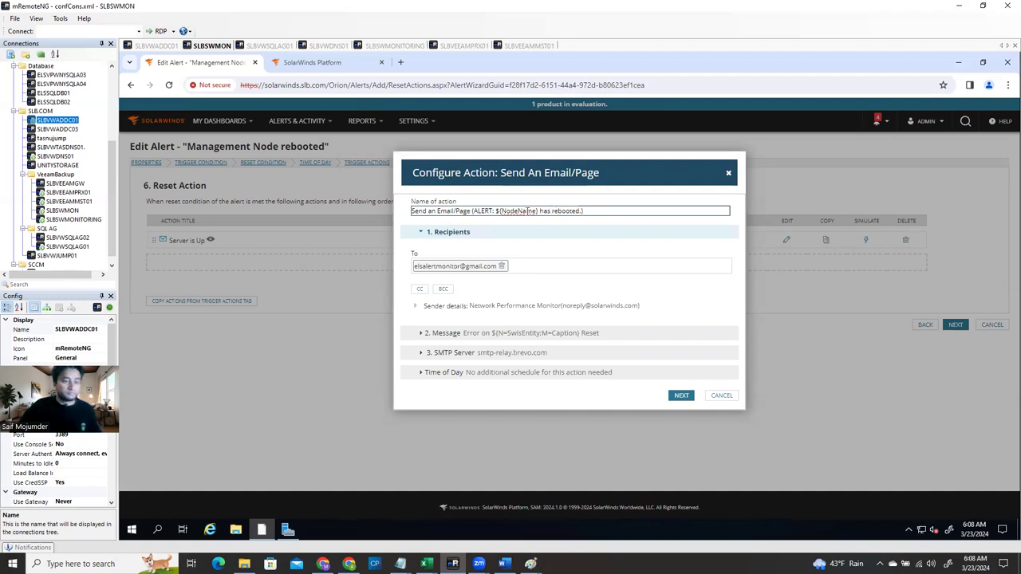
# Reword the name to 'Send an Email/Page (ALERT: ${NodeName} up .)' and show Message settings
pyautogui.moveTo(540, 211); pyautogui.dragTo(578, 210)
pyautogui.press('Left')
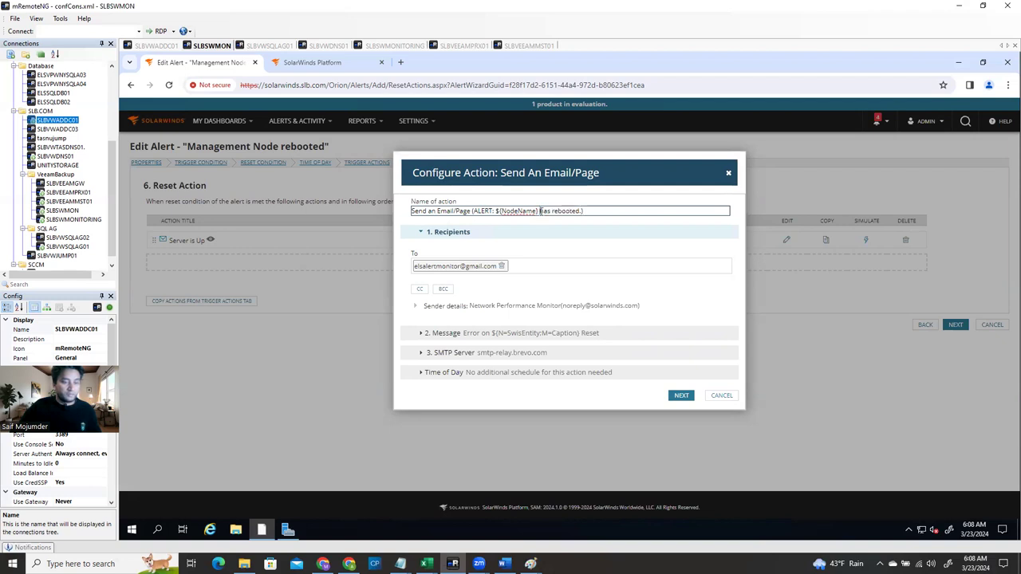
pyautogui.write('issue')
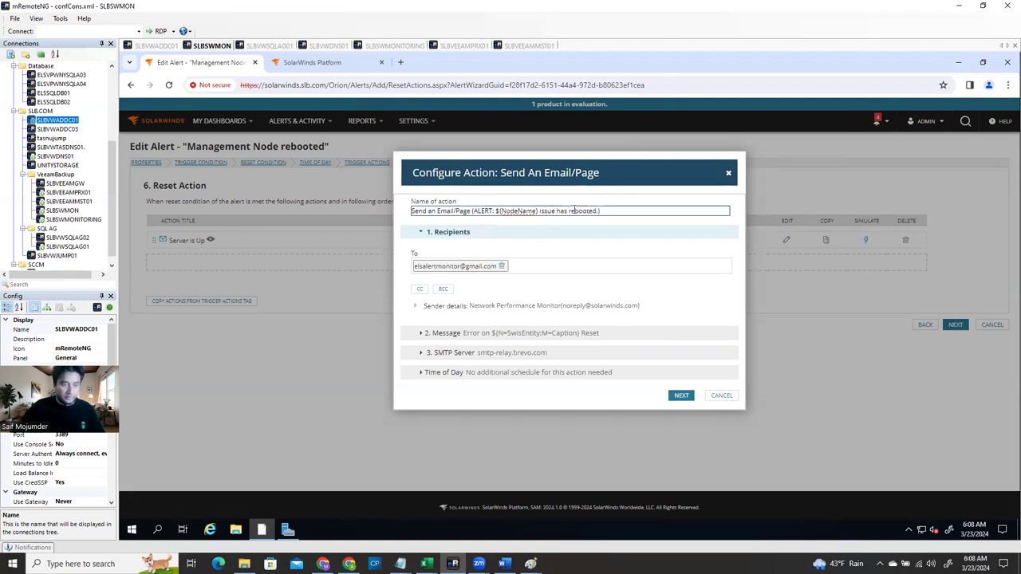
pyautogui.moveTo(570, 210); pyautogui.dragTo(591, 212)
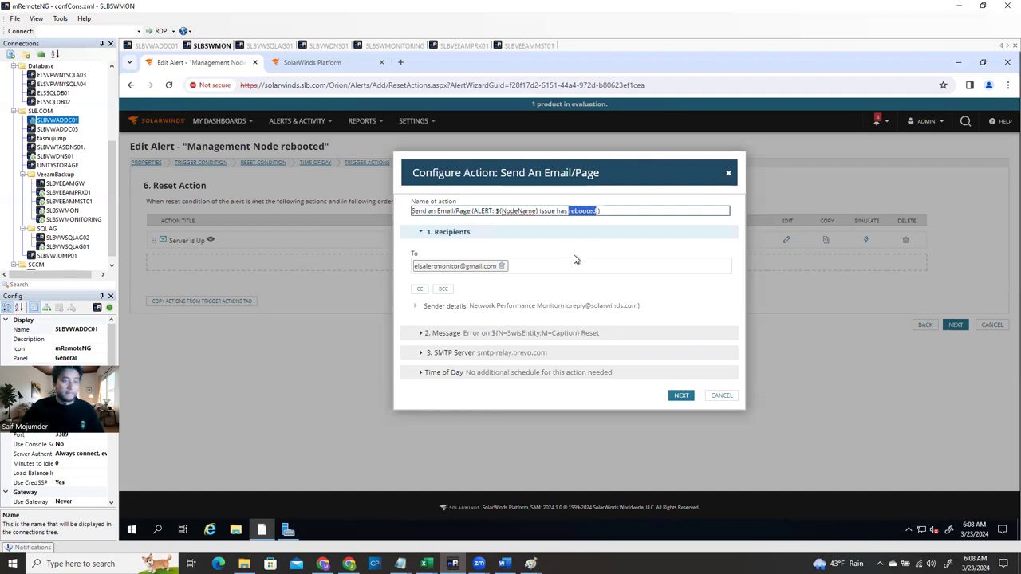
pyautogui.click(561, 209)
pyautogui.moveTo(557, 211); pyautogui.dragTo(595, 211)
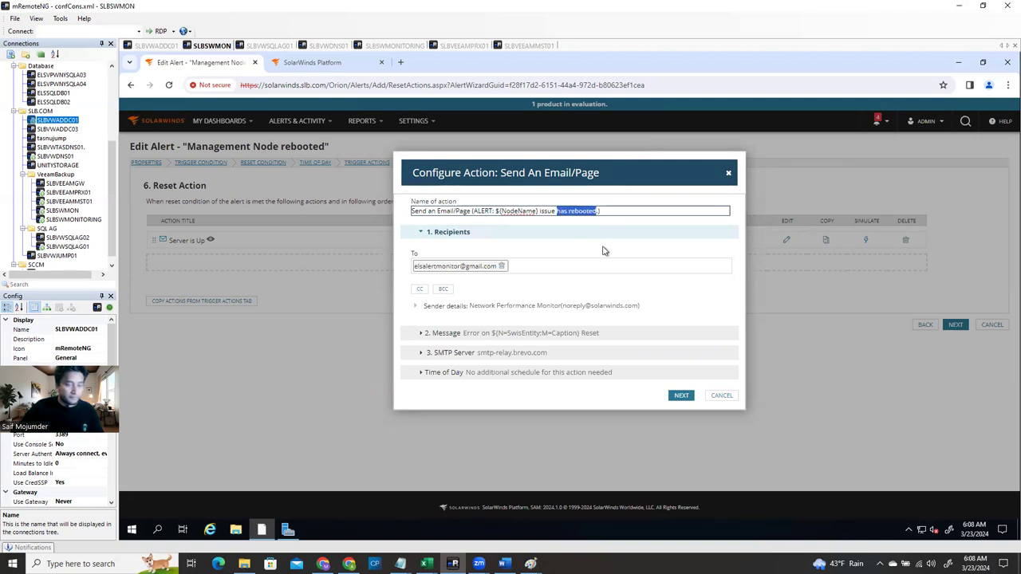
pyautogui.write('up')
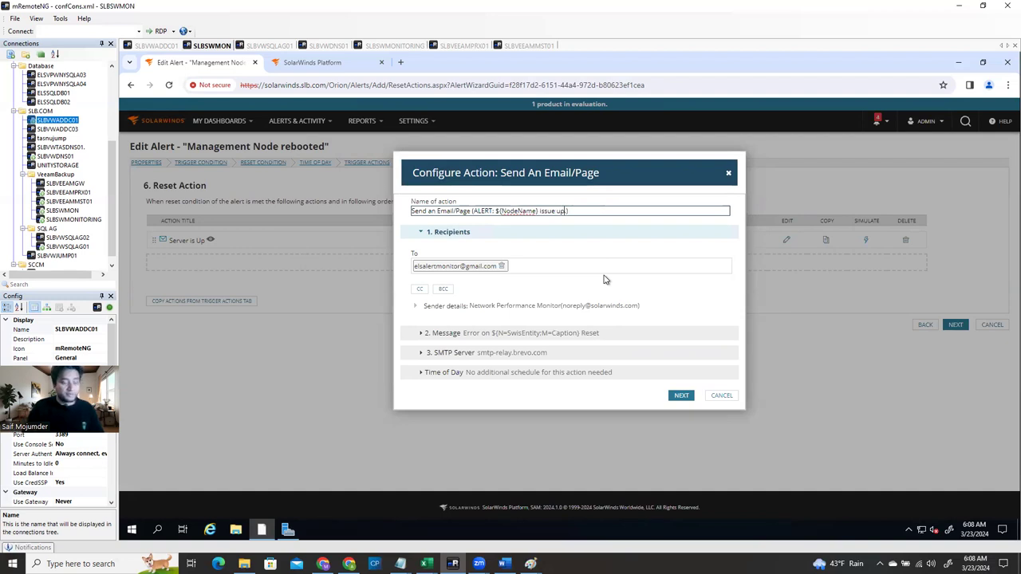
pyautogui.moveTo(556, 210); pyautogui.dragTo(541, 211)
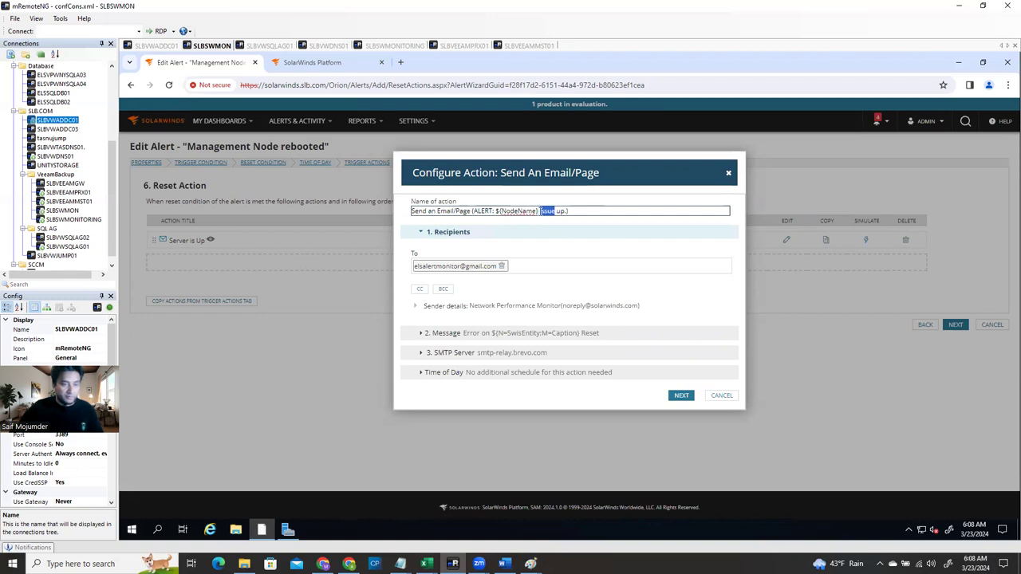
pyautogui.press('BackSpace')
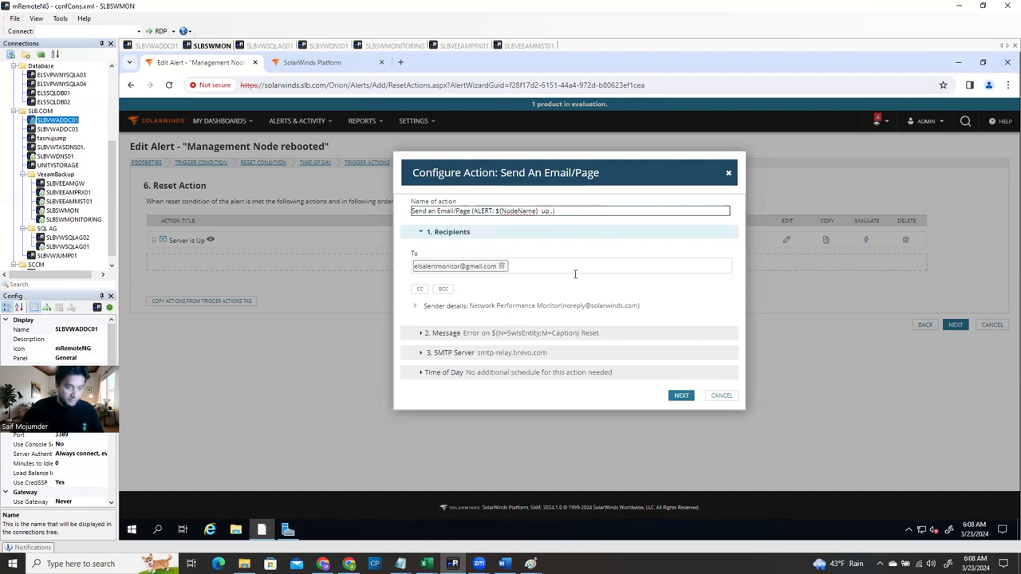
pyautogui.click(438, 339)
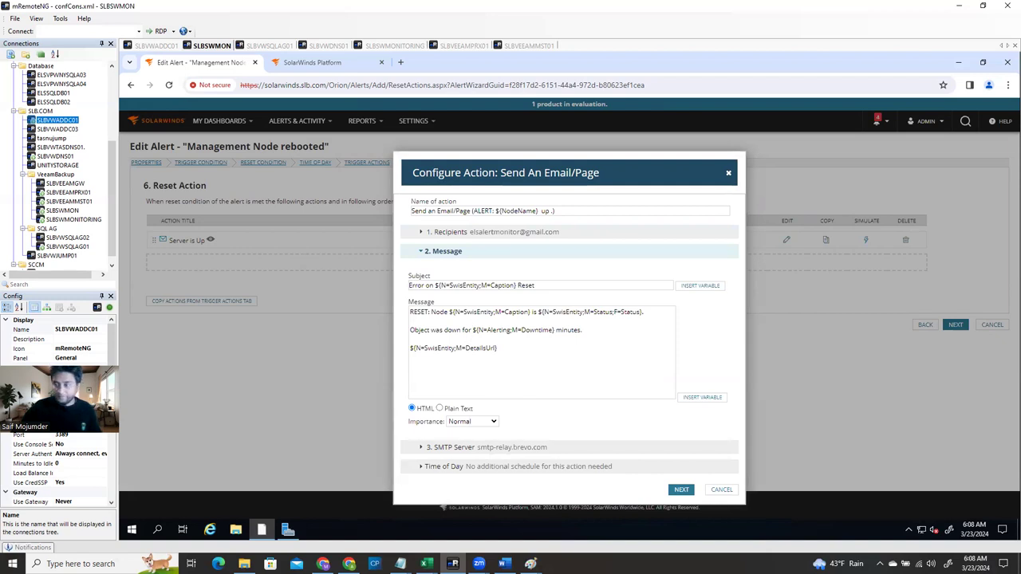
# Keep the default reset subject 'ALERT: ${NodeName} up.' and save the reset email action using smtp-relay.brevo.com
pyautogui.hotkey('alt', 'Tab')
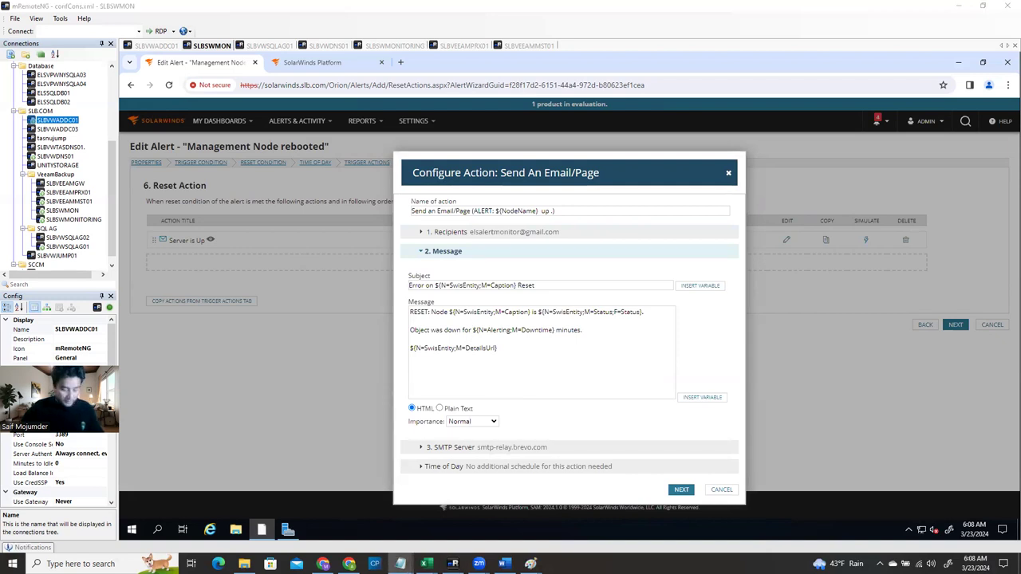
pyautogui.click(539, 286)
pyautogui.moveTo(534, 286); pyautogui.dragTo(407, 285)
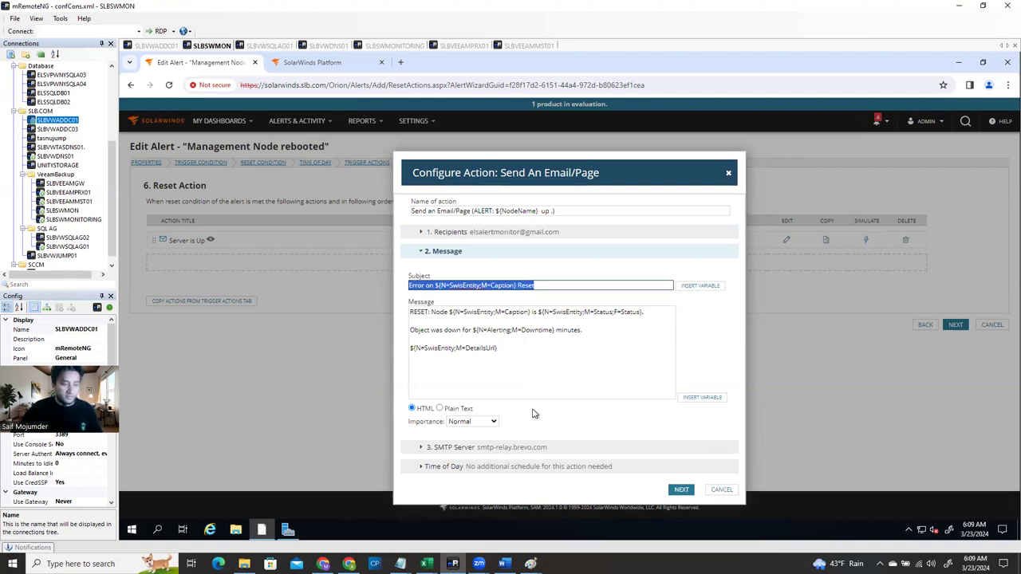
pyautogui.click(682, 491)
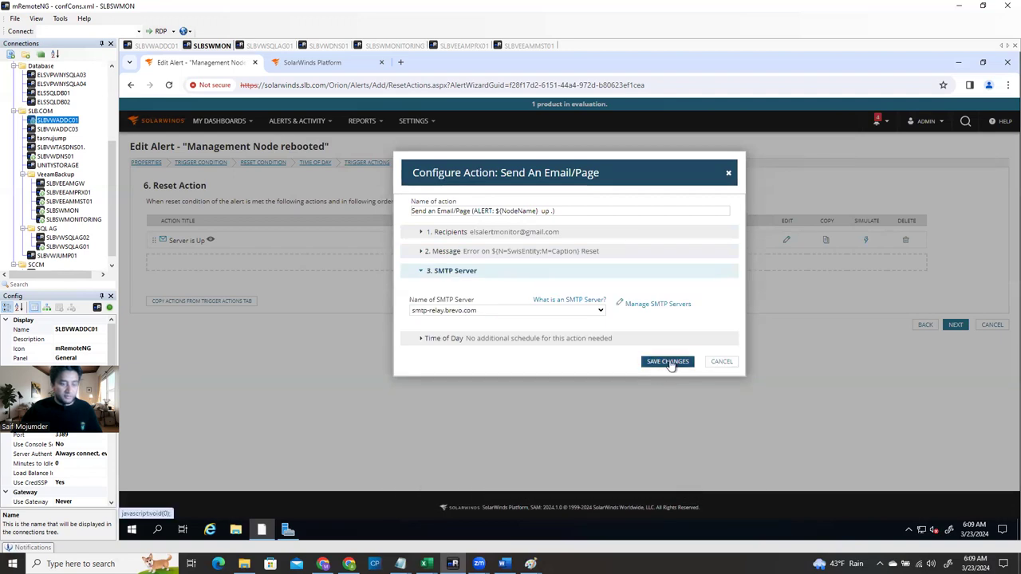
pyautogui.click(669, 362)
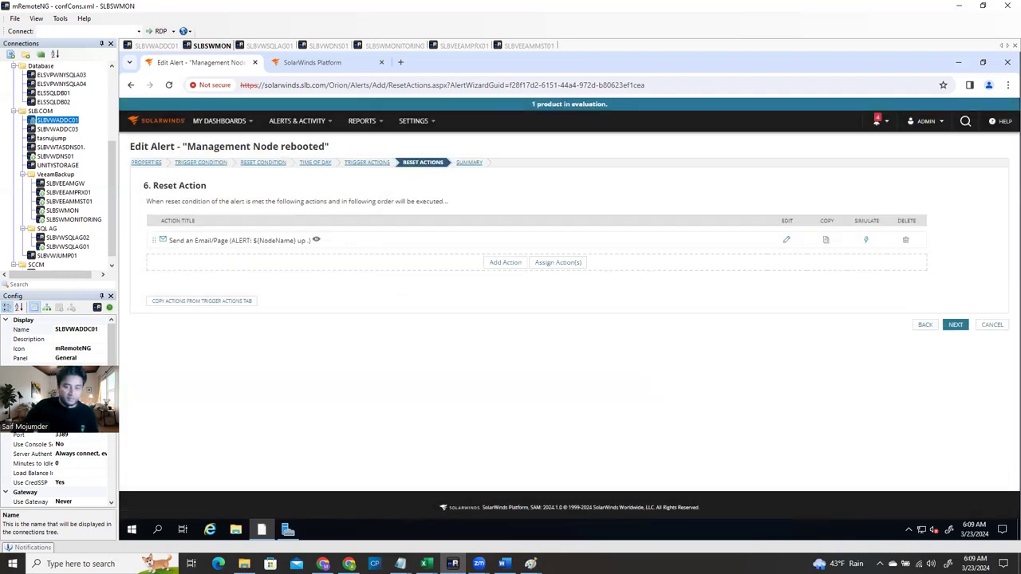
# Continue past Reset Actions and submit the Management Node rebooted alert from its Summary page
pyautogui.click(955, 325)
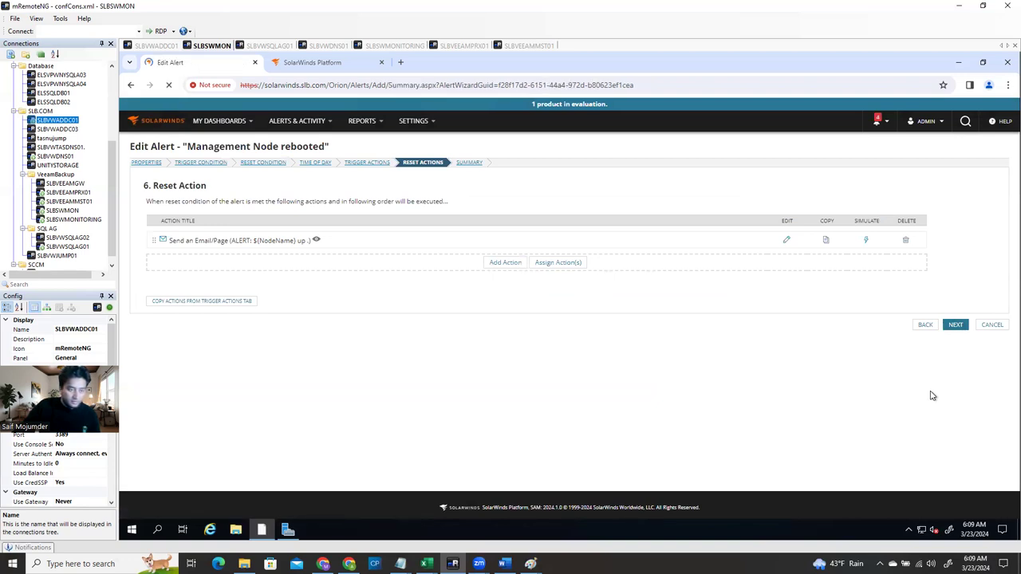
pyautogui.scroll(-1, 820, 389)
pyautogui.scroll(-3, 820, 389)
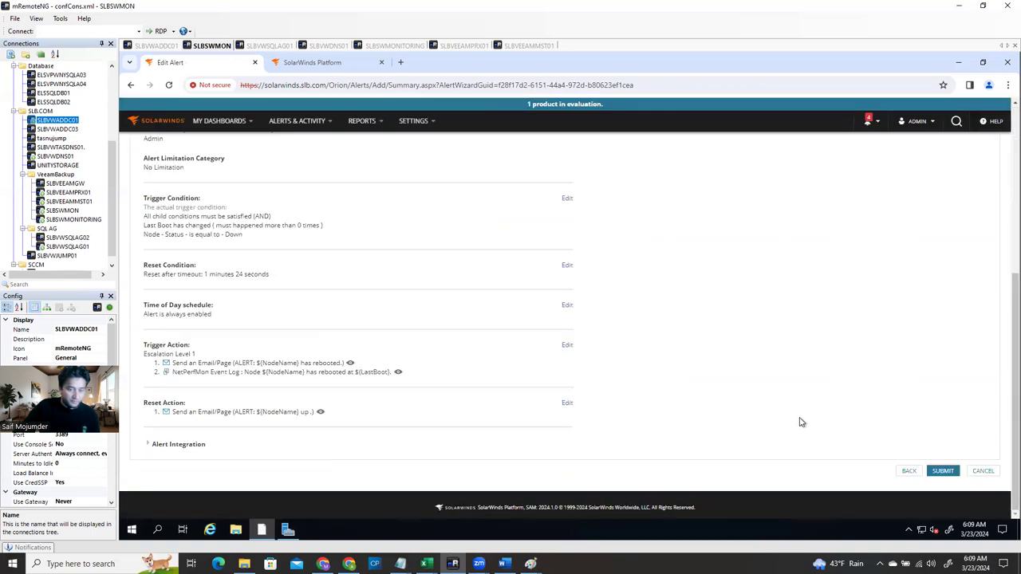
pyautogui.click(941, 471)
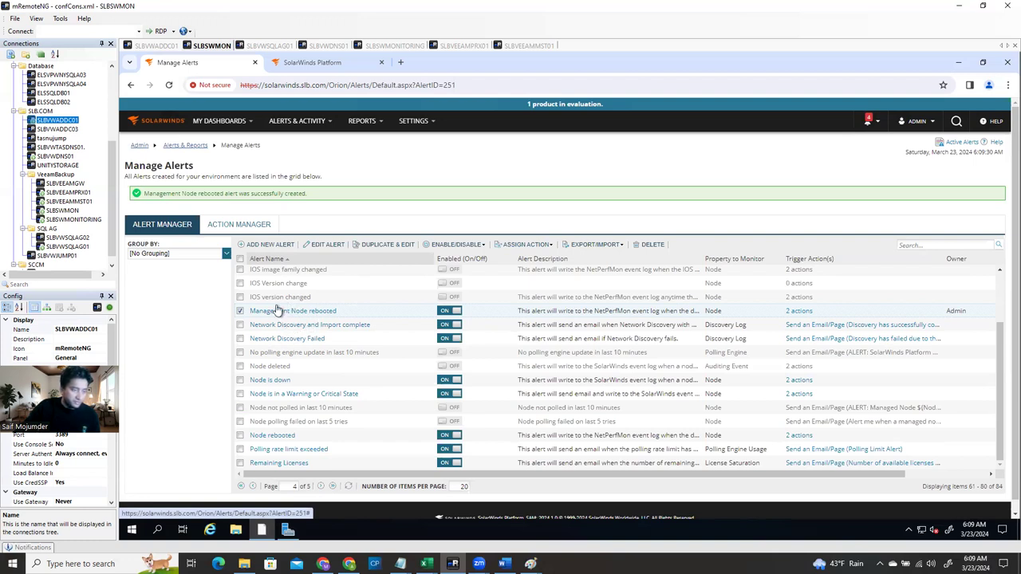
# Review the new alert's event-log action in Action Manager, then return to the Alert Manager list
pyautogui.click(246, 230)
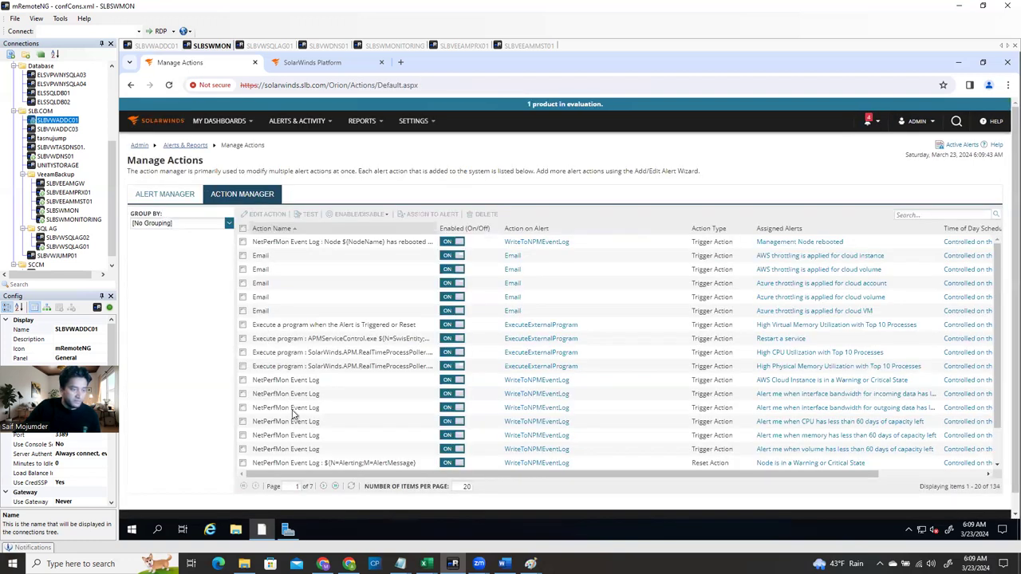
pyautogui.scroll(-3, 305, 430)
pyautogui.scroll(4, 358, 416)
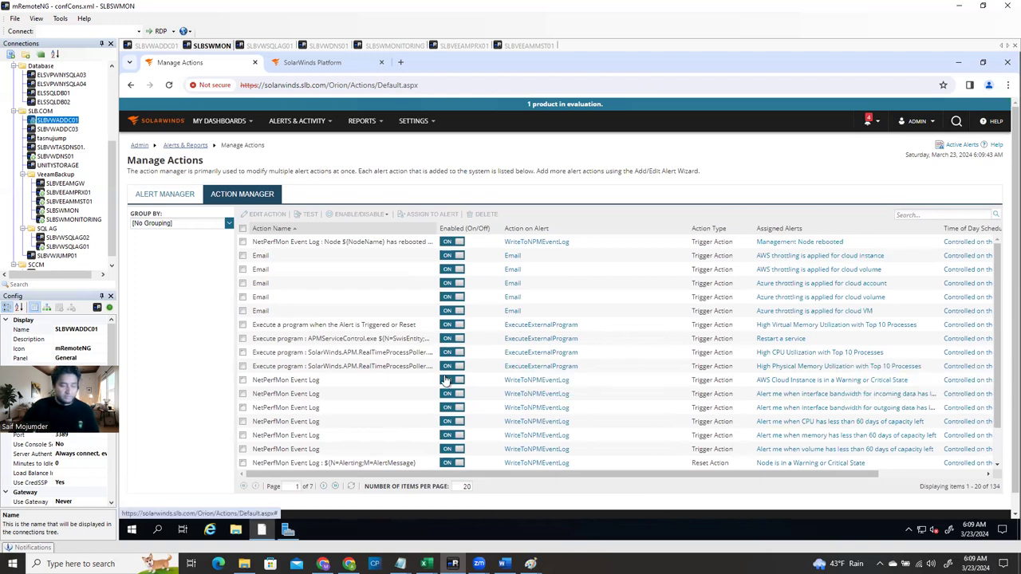
pyautogui.click(160, 194)
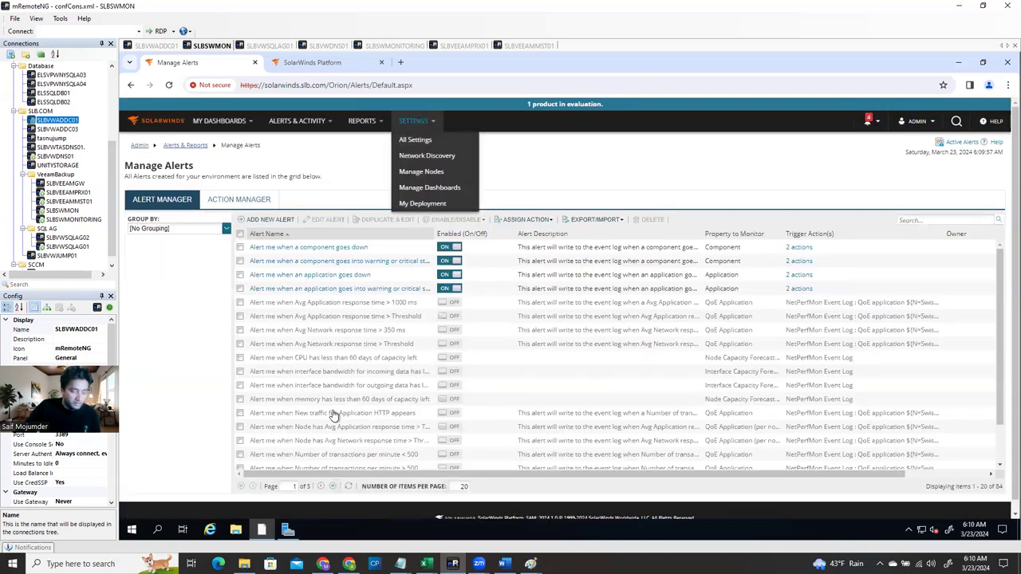
# Open Main Settings & Administration via Settings > All Settings
pyautogui.scroll(-2, 339, 357)
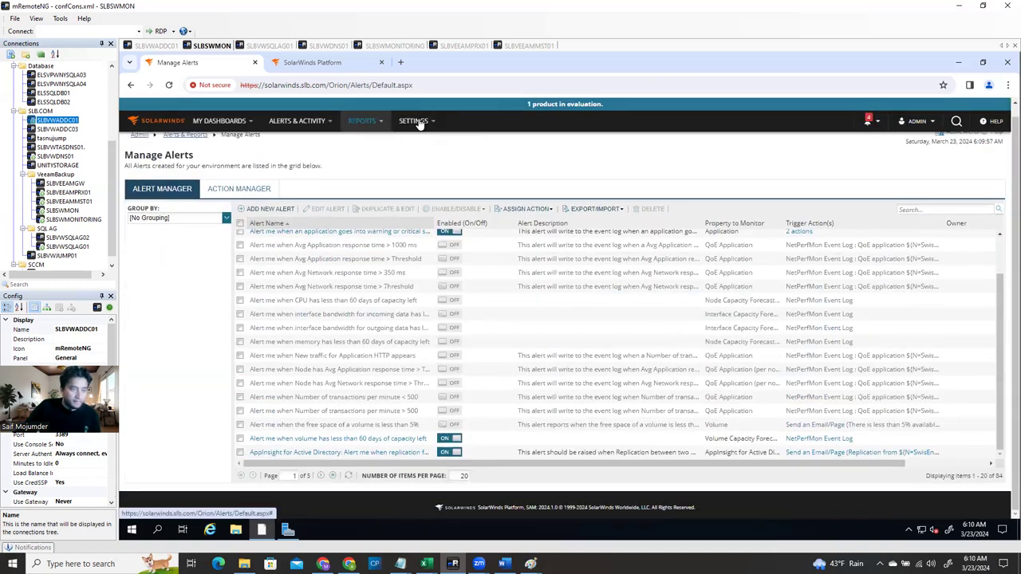
pyautogui.moveTo(416, 122)
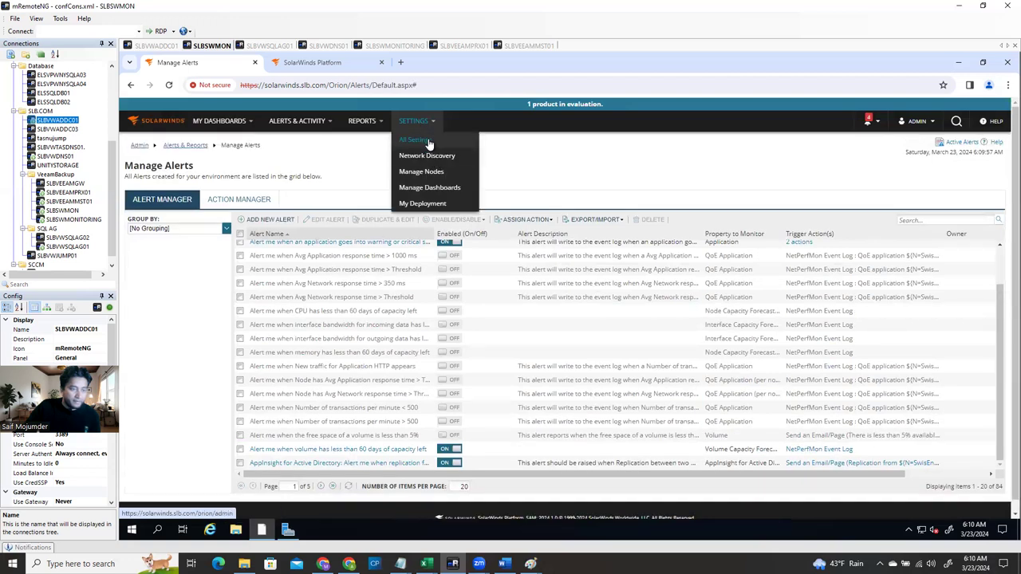
pyautogui.click(428, 141)
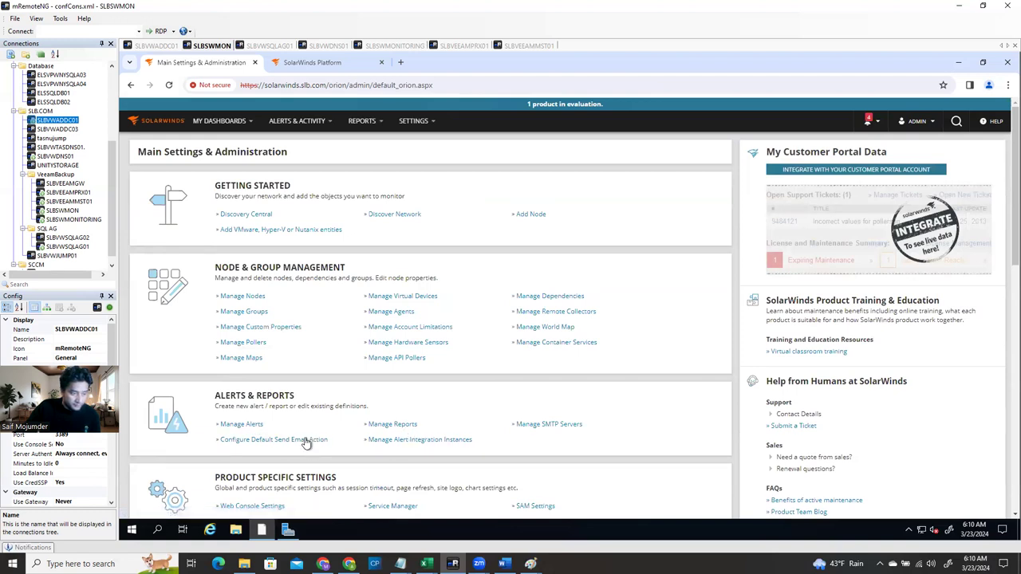
# Open Configure Default Send Email Action and paste the monitoring Gmail address as the To recipient
pyautogui.click(275, 444)
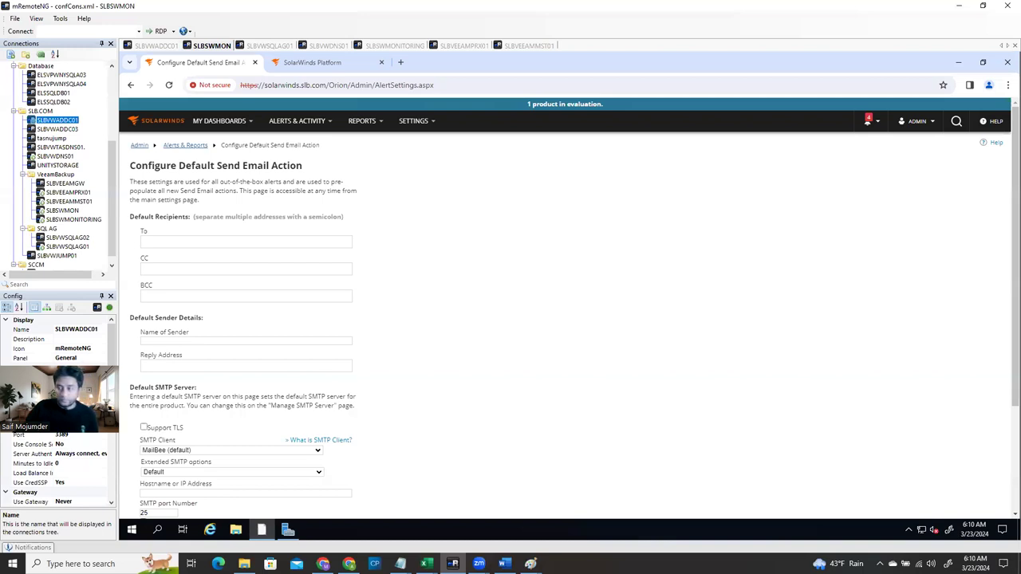
pyautogui.hotkey('alt', 'Tab')
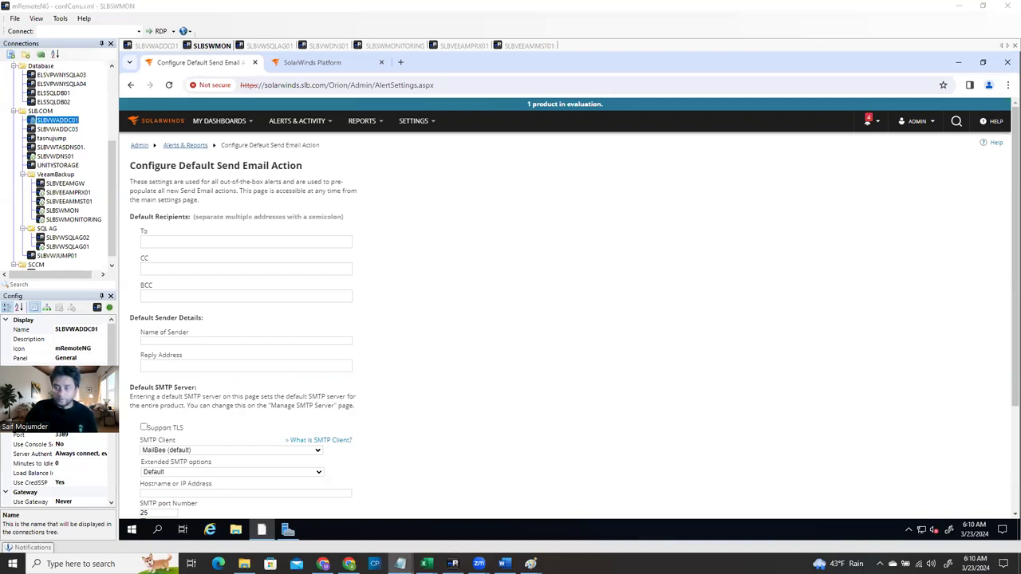
pyautogui.click(173, 242)
pyautogui.hotkey('ctrl', 'v')
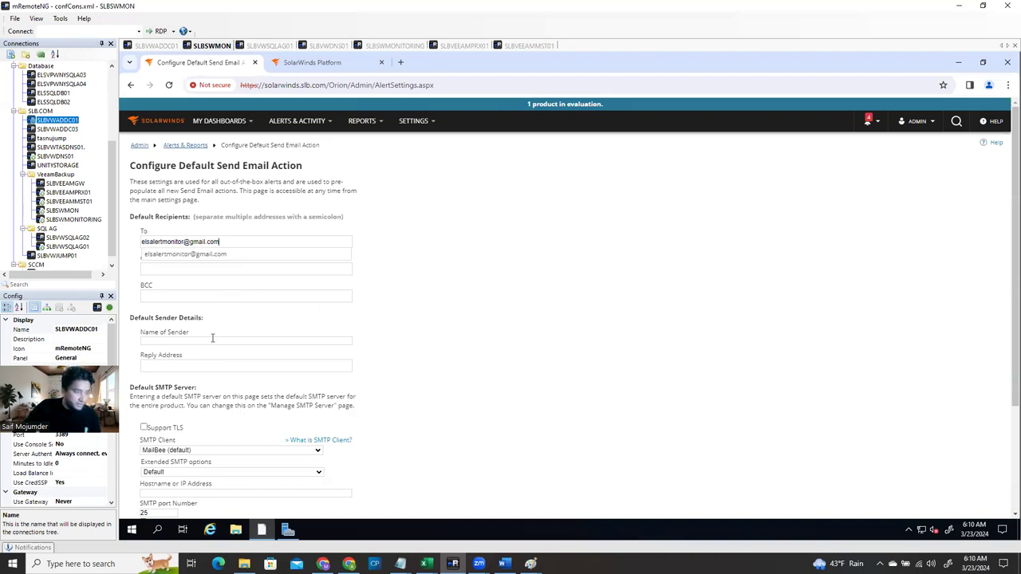
pyautogui.click(368, 276)
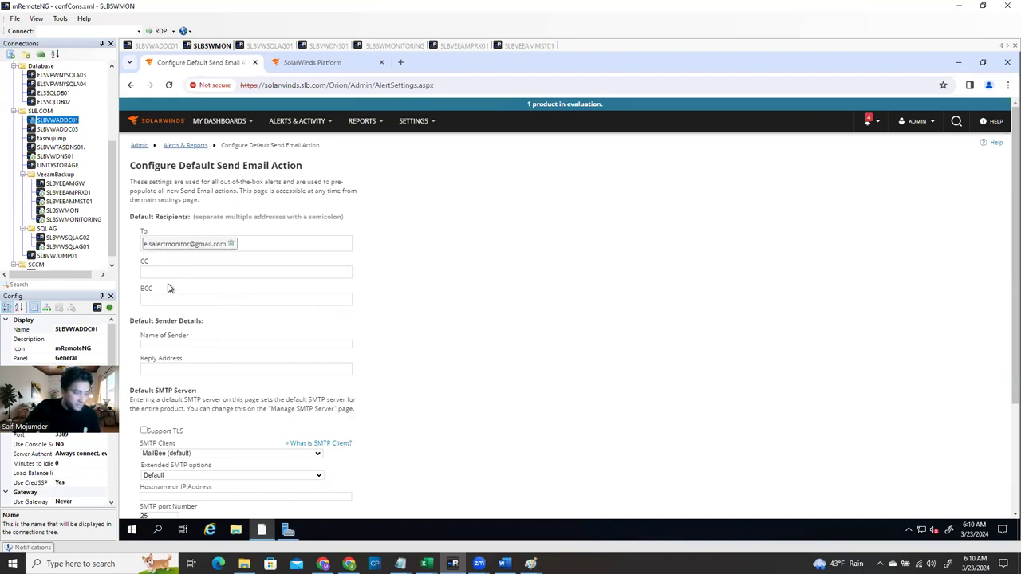
# Set the reply address to the company's SolarWinds alert address at slb.com
pyautogui.click(182, 346)
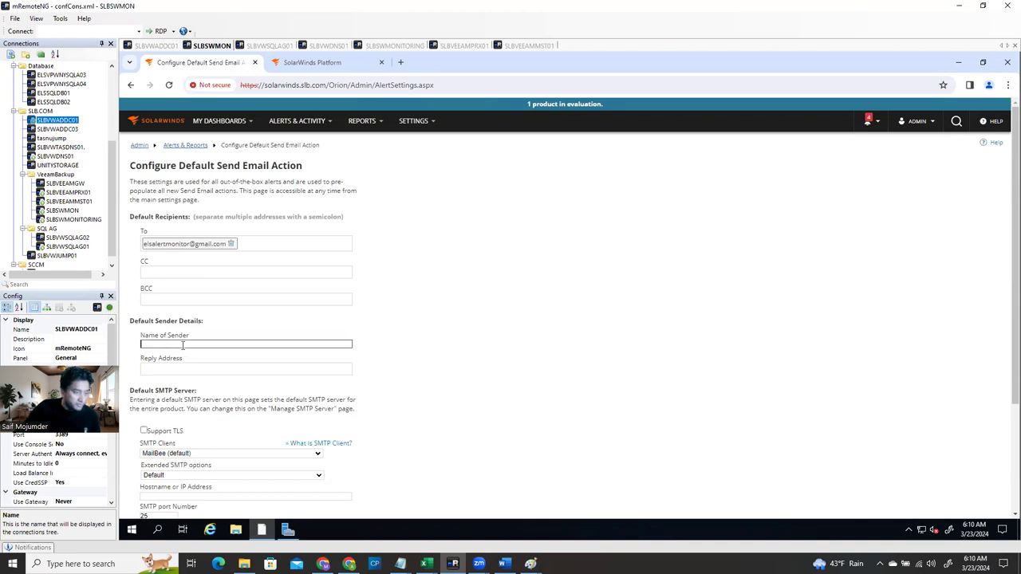
pyautogui.click(170, 370)
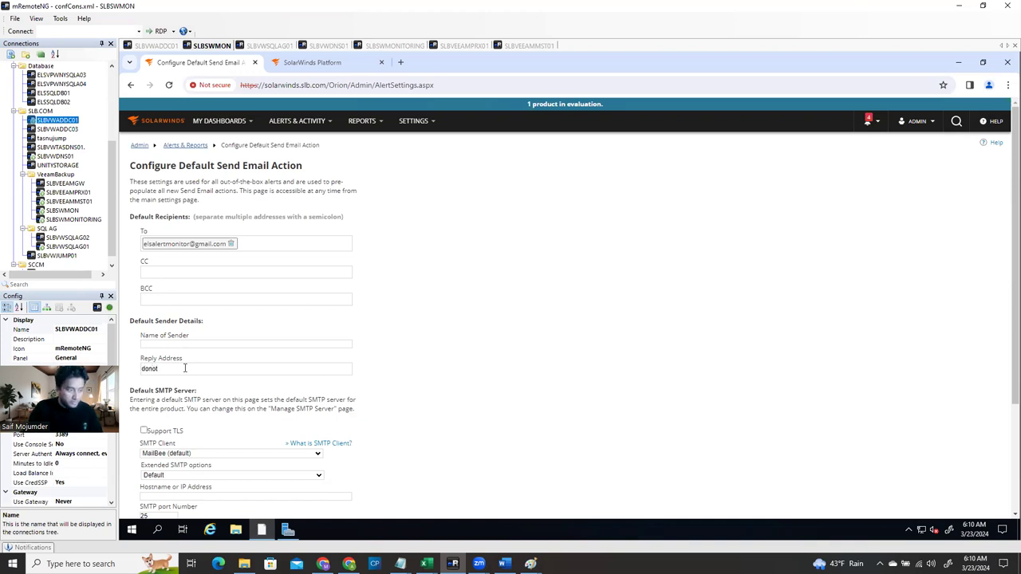
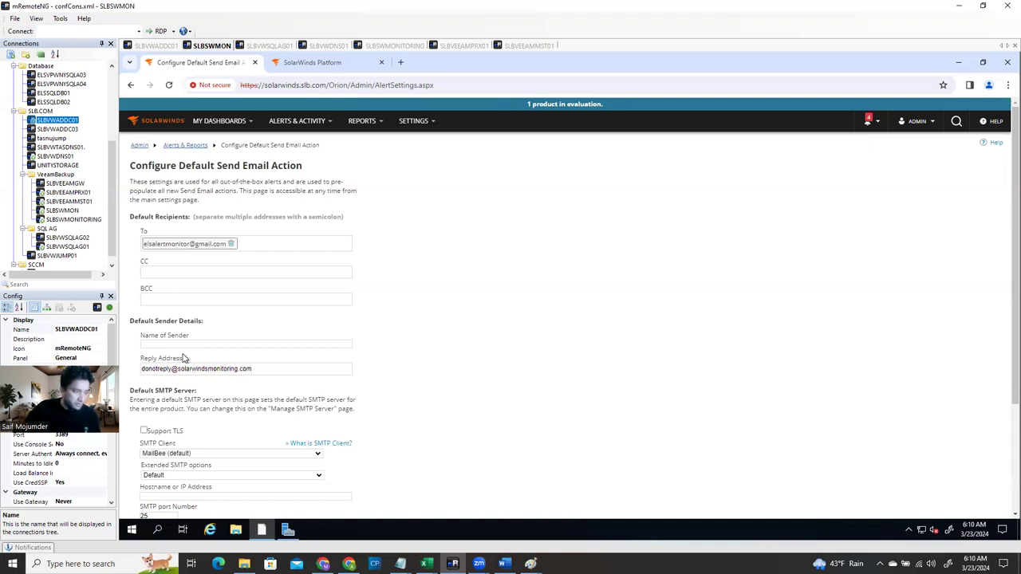
pyautogui.click(183, 344)
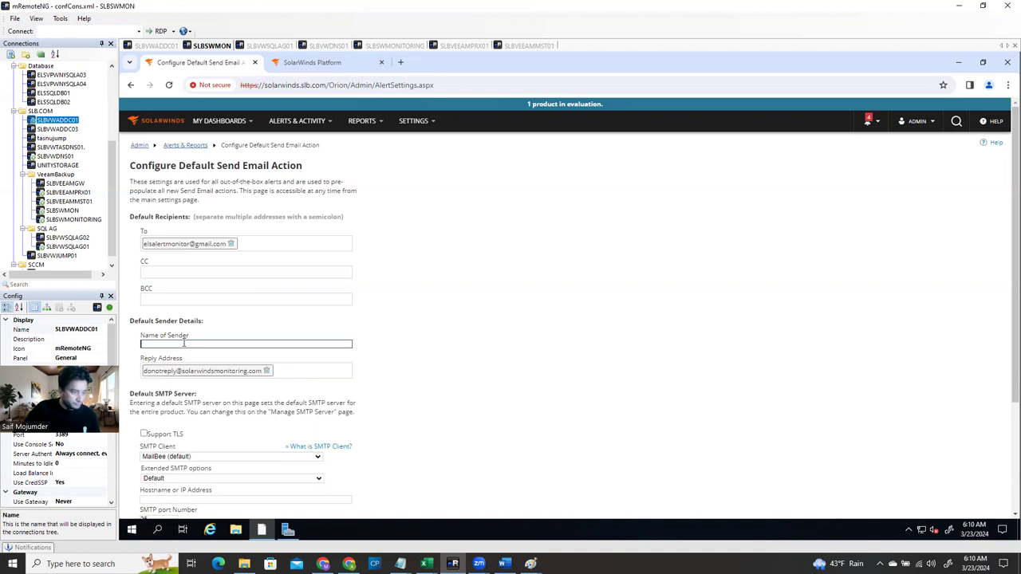
pyautogui.click(229, 375)
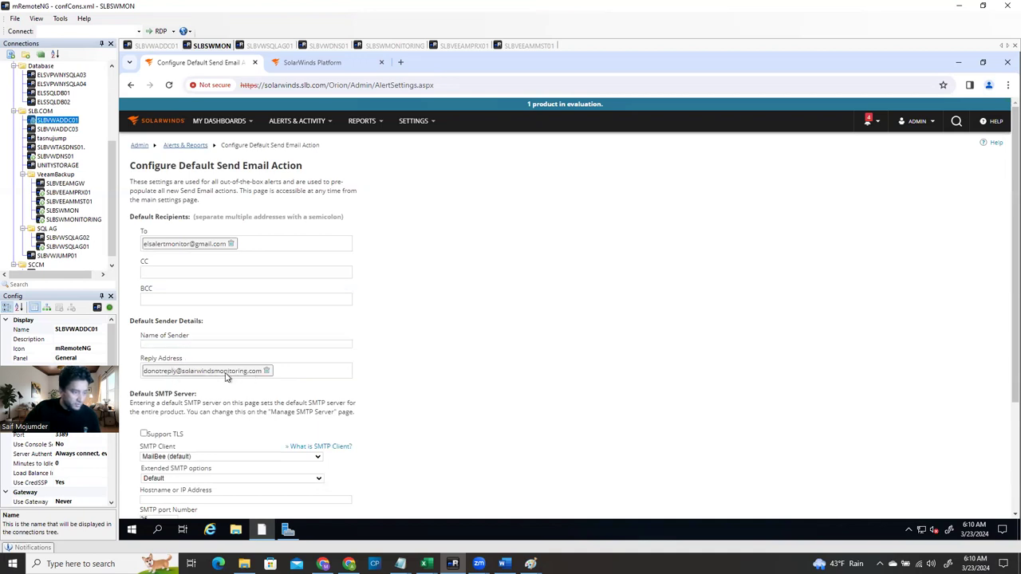
pyautogui.doubleClick(159, 377)
pyautogui.click(159, 376)
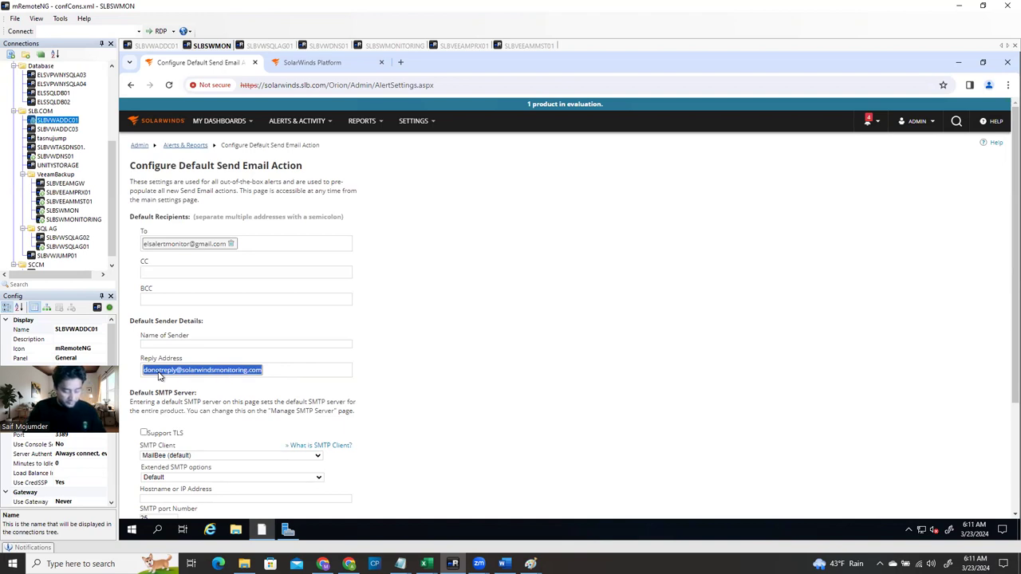
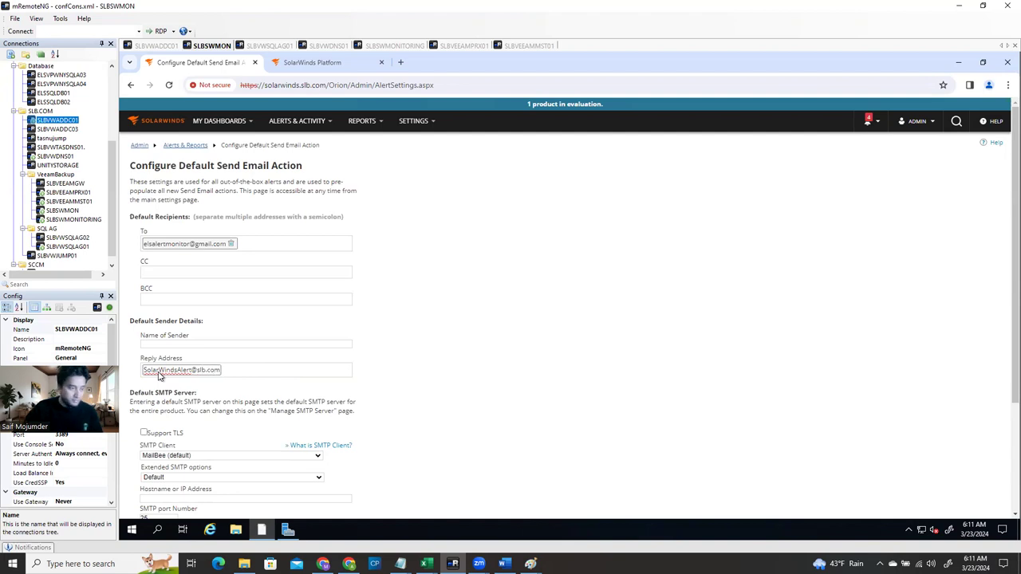
pyautogui.click(169, 345)
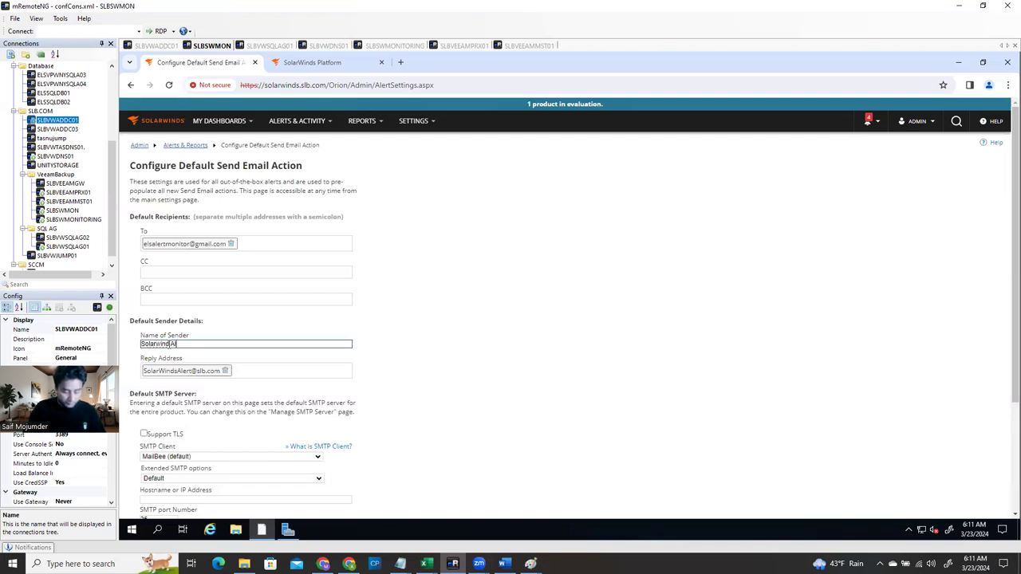
# Finish the sender name 'Solarwind Alert' and keep MailBee as the SMTP client
pyautogui.click(456, 421)
pyautogui.scroll(-1, 447, 431)
pyautogui.scroll(-2, 322, 460)
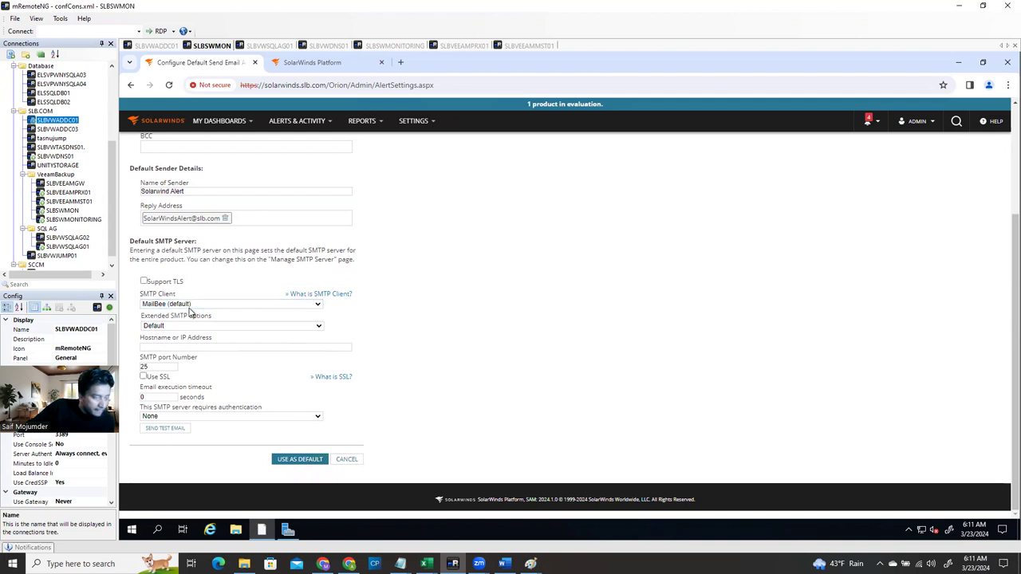
pyautogui.click(193, 307)
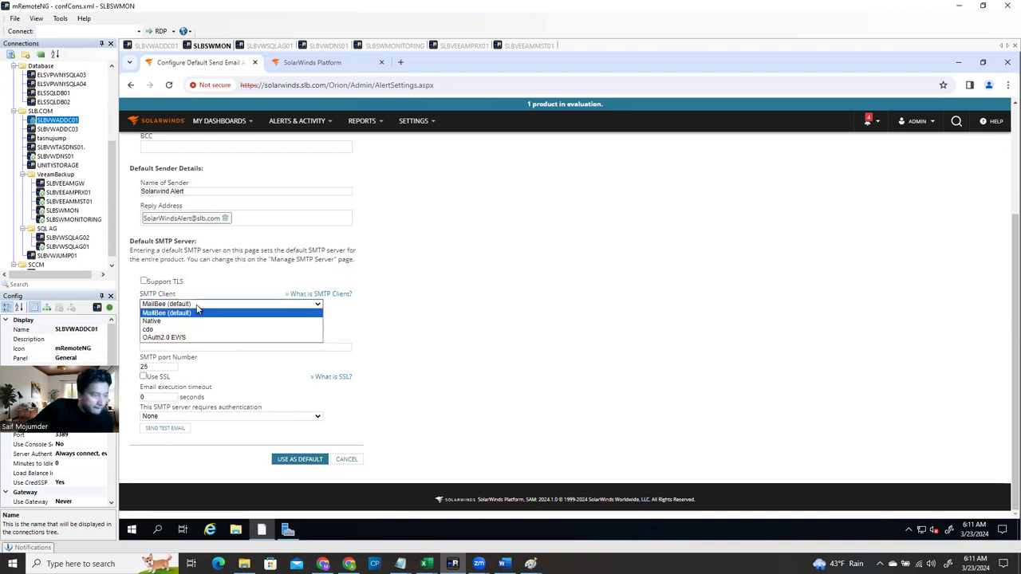
pyautogui.click(198, 312)
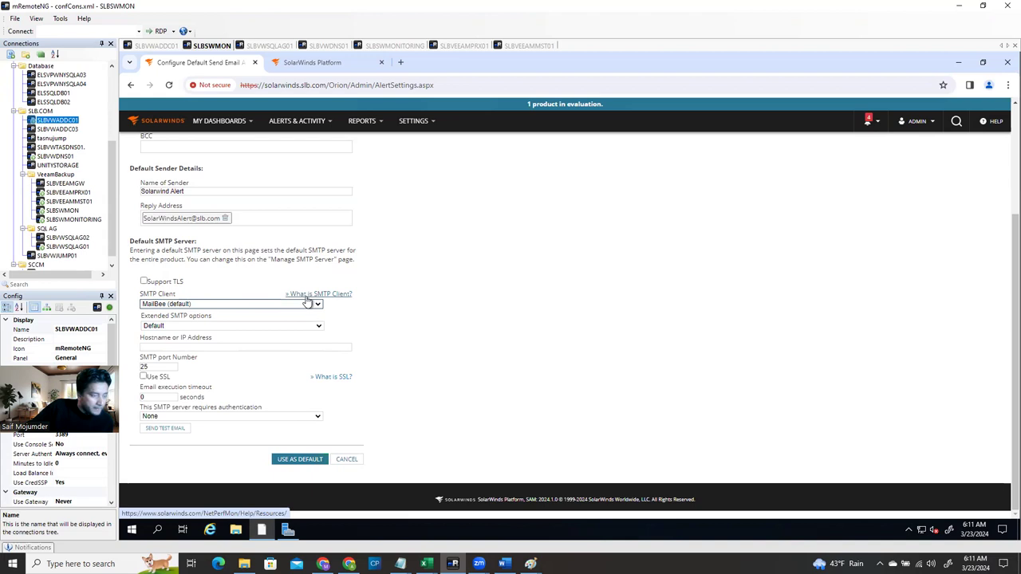
# Require Basic SMTP authentication and paste the login and password into User Name and both password fields
pyautogui.click(249, 349)
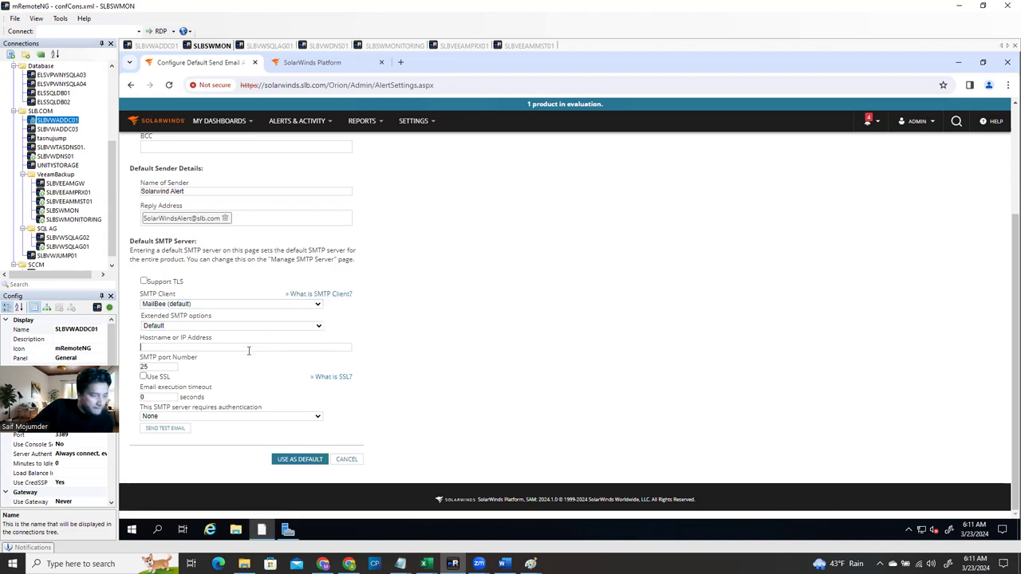
pyautogui.click(177, 417)
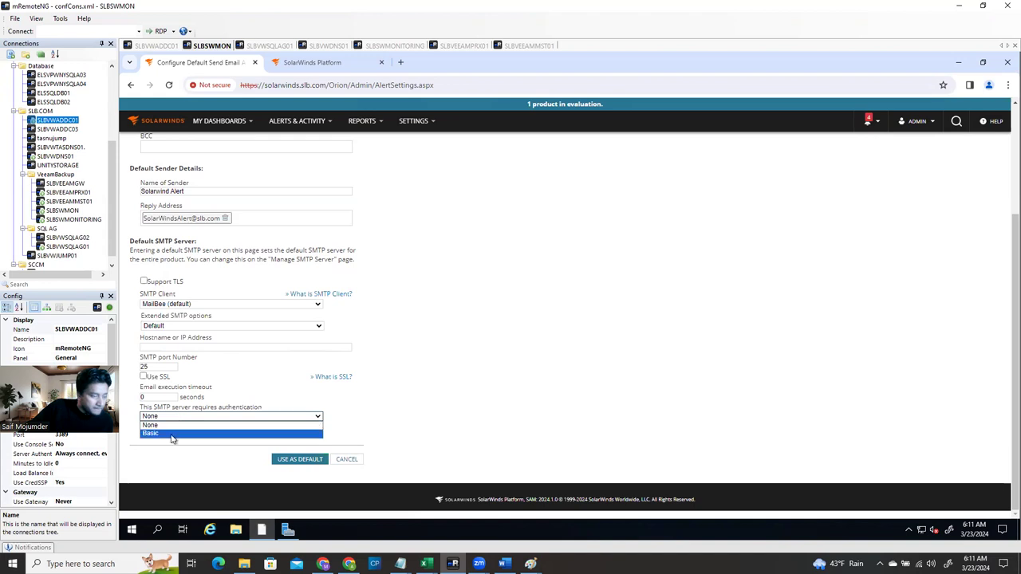
pyautogui.click(175, 433)
pyautogui.click(183, 443)
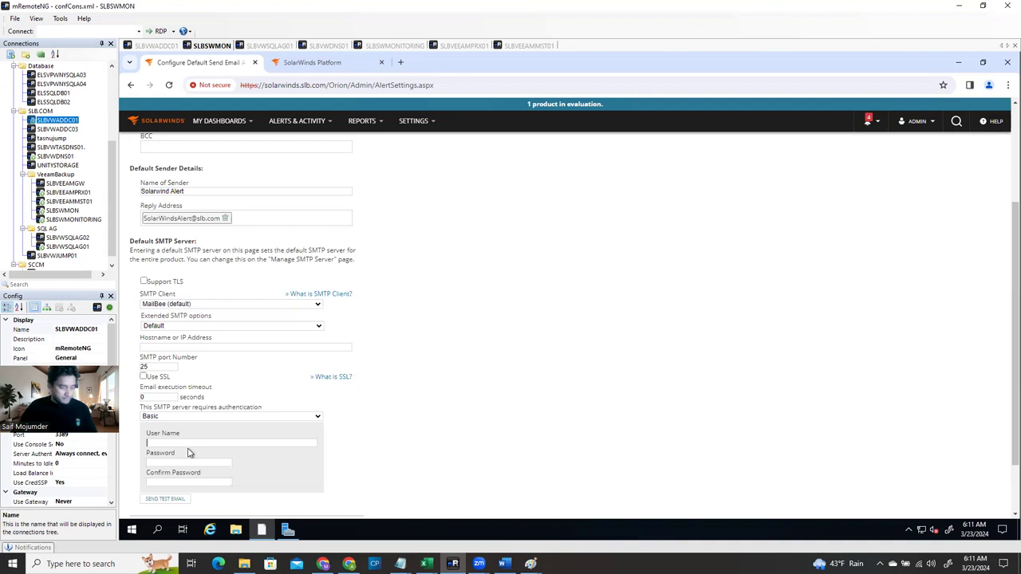
pyautogui.hotkey('ctrl', 'v')
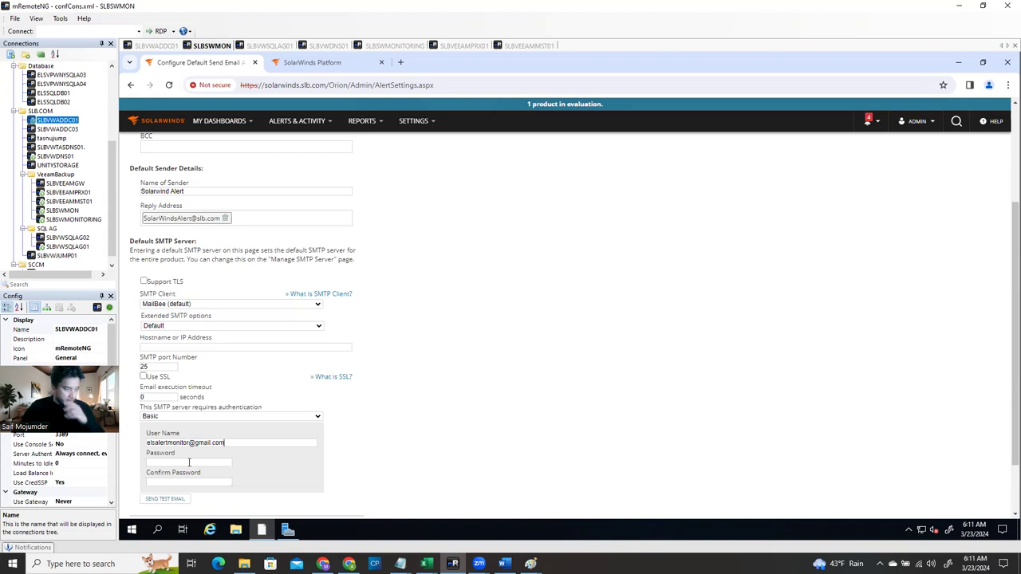
pyautogui.hotkey('alt', 'Tab')
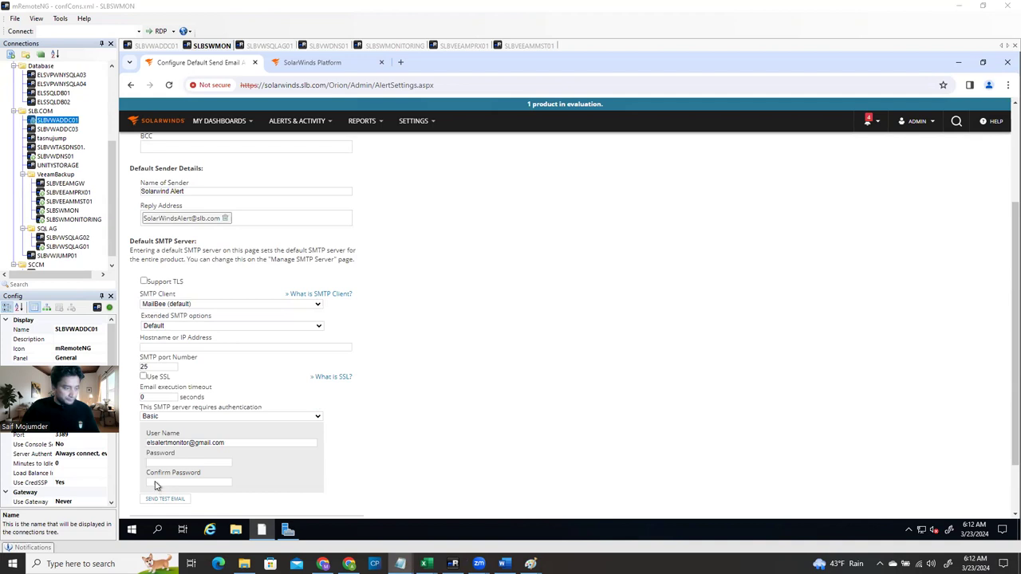
pyautogui.click(160, 461)
pyautogui.hotkey('ctrl', 'v')
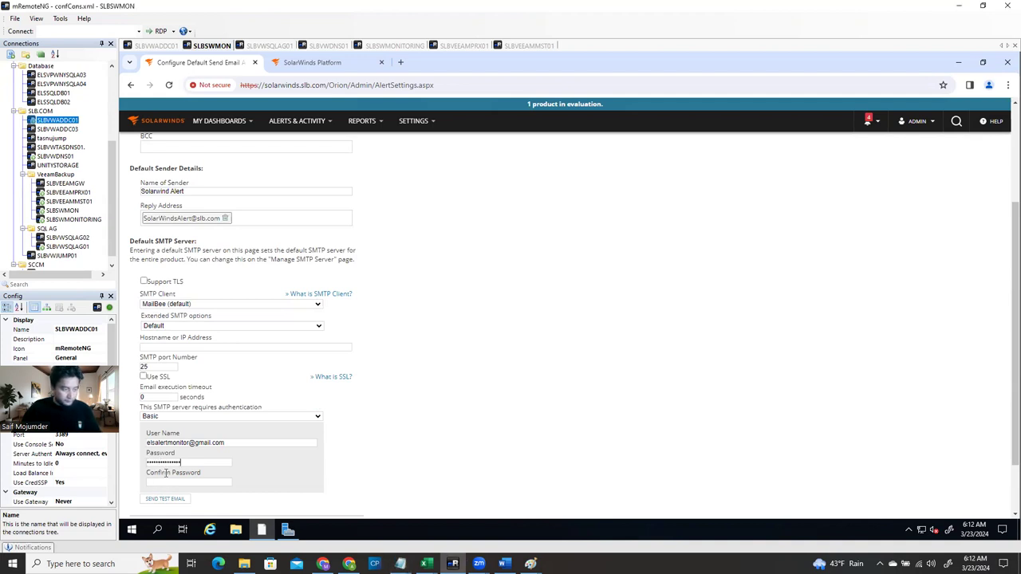
pyautogui.click(166, 481)
pyautogui.hotkey('ctrl', 'v')
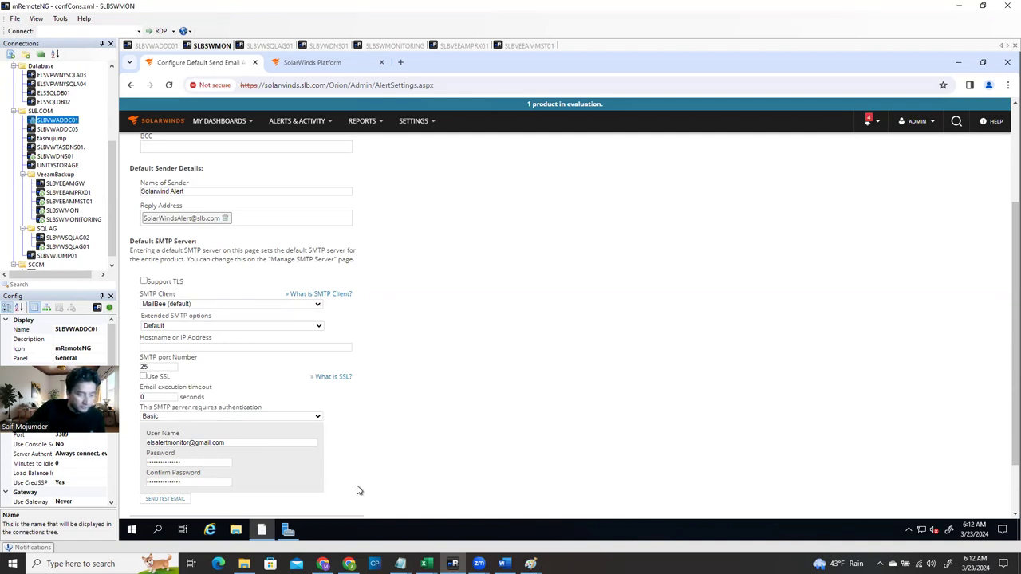
pyautogui.click(350, 564)
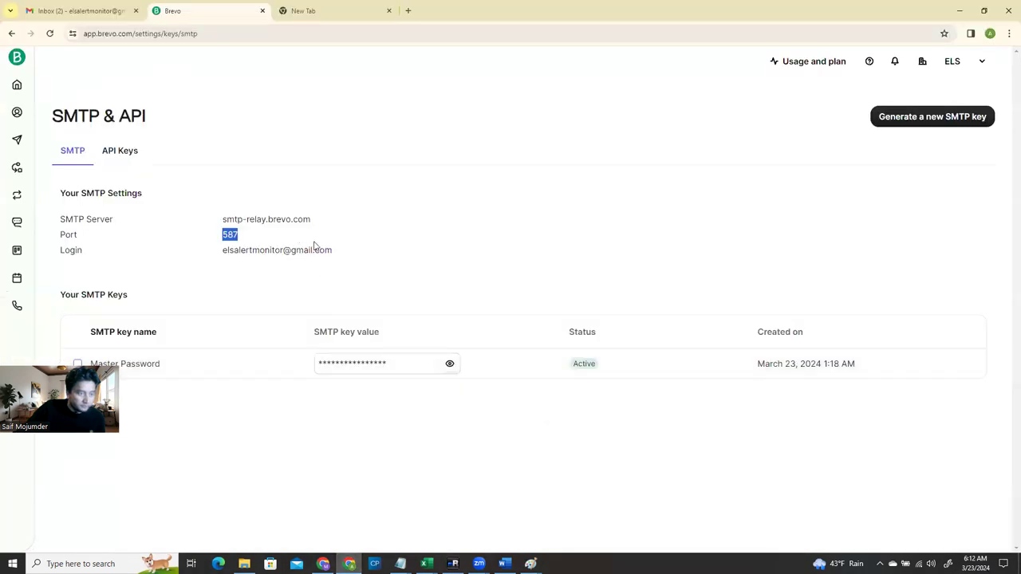
# Reveal and select the Brevo SMTP key, then bring SolarWinds back to the front
pyautogui.click(450, 364)
pyautogui.doubleClick(408, 366)
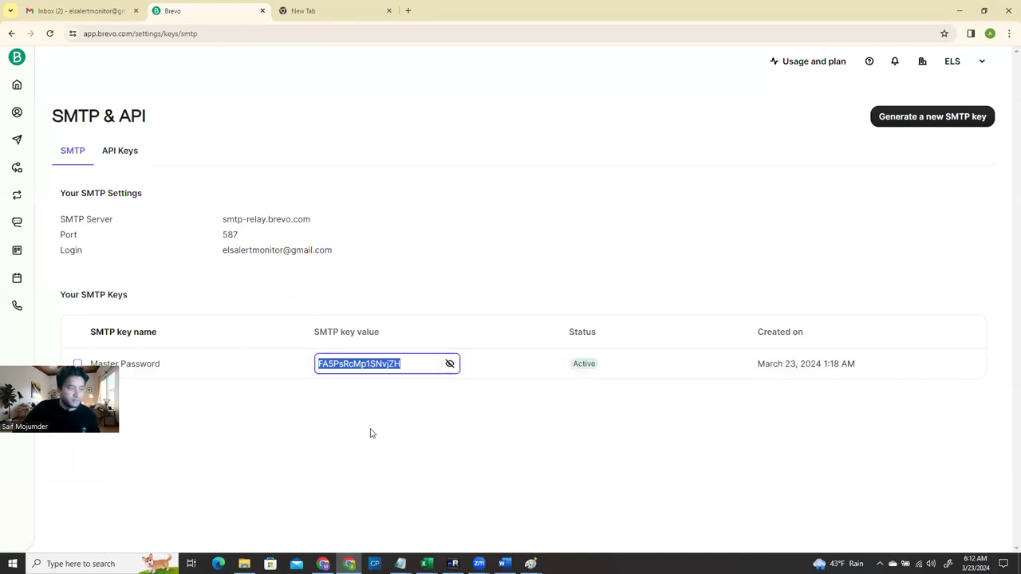
pyautogui.click(960, 11)
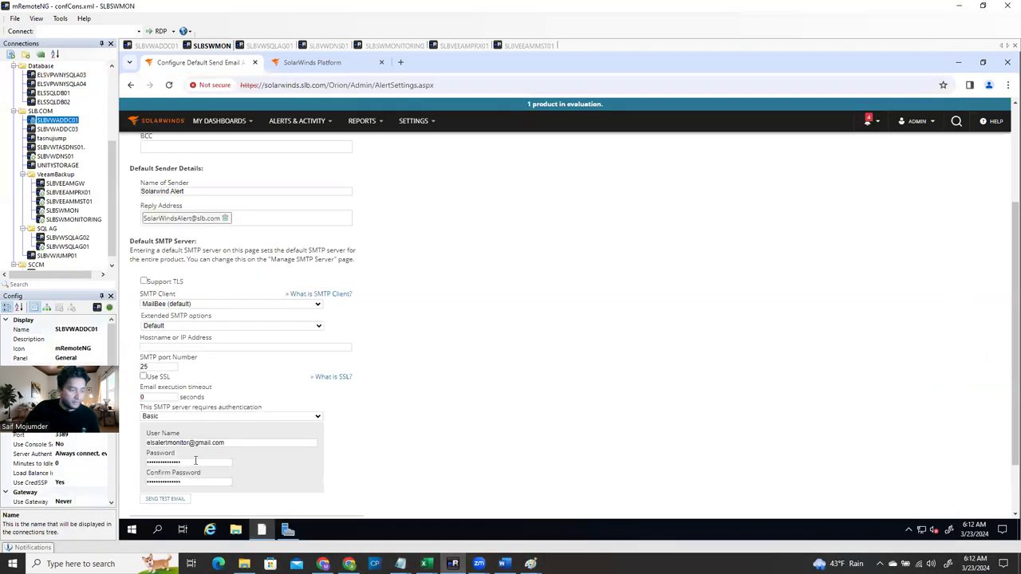
# Replace Password and Confirm Password with the Brevo SMTP key
pyautogui.moveTo(191, 463); pyautogui.dragTo(146, 463)
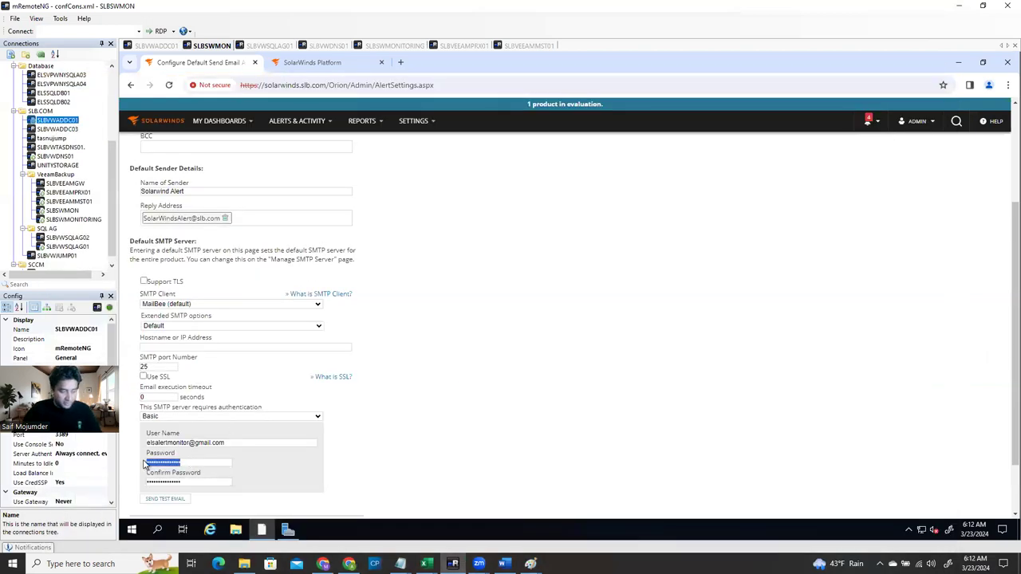
pyautogui.hotkey('ctrl', 'v')
pyautogui.moveTo(198, 481); pyautogui.dragTo(127, 485)
pyautogui.hotkey('ctrl', 'v')
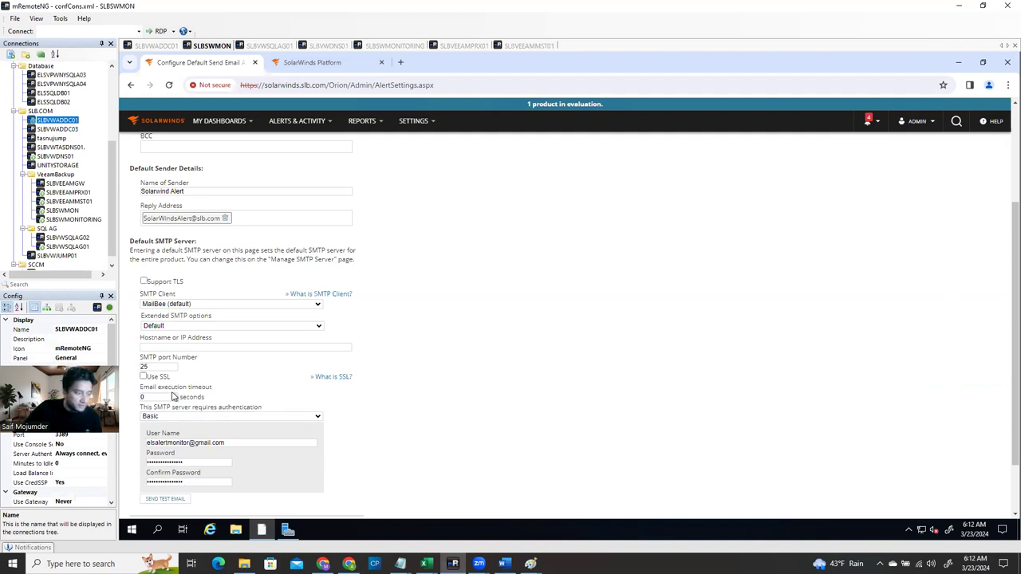
# Set the hostname to smtp-relay.brevo.com, enable SSL, and change the port to 587
pyautogui.click(349, 564)
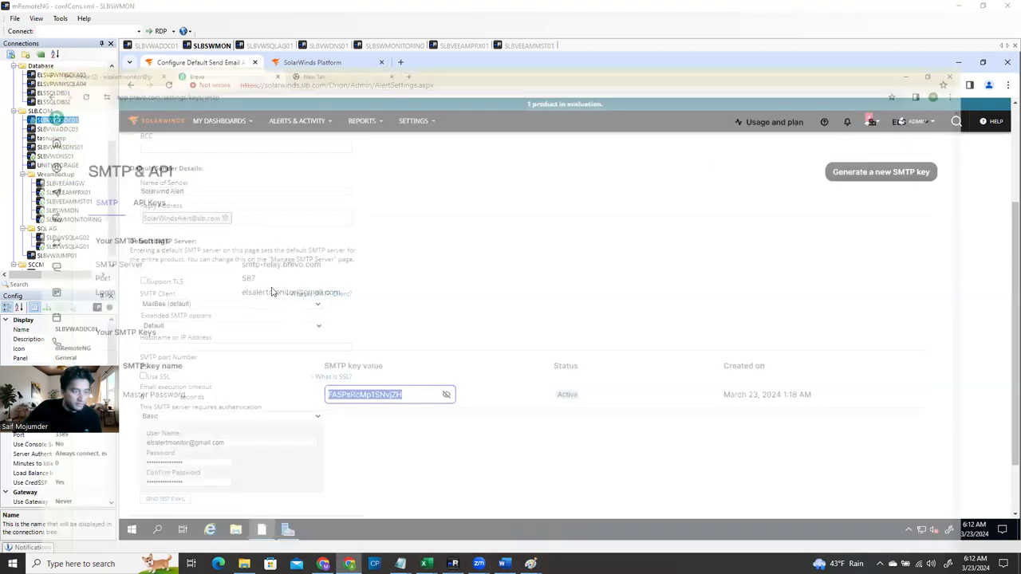
pyautogui.moveTo(319, 225); pyautogui.dragTo(214, 226)
pyautogui.hotkey('ctrl', 'c')
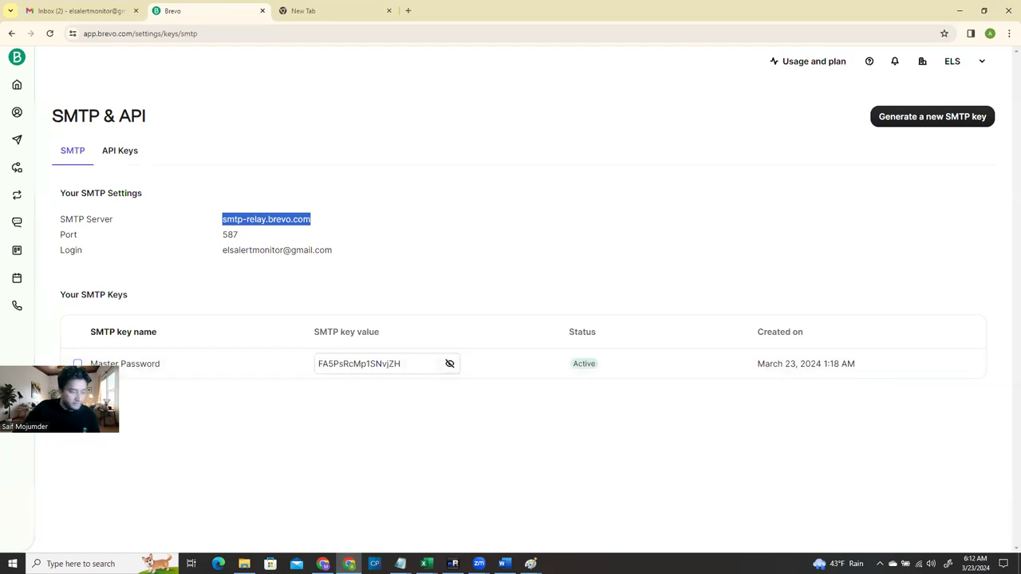
pyautogui.click(453, 564)
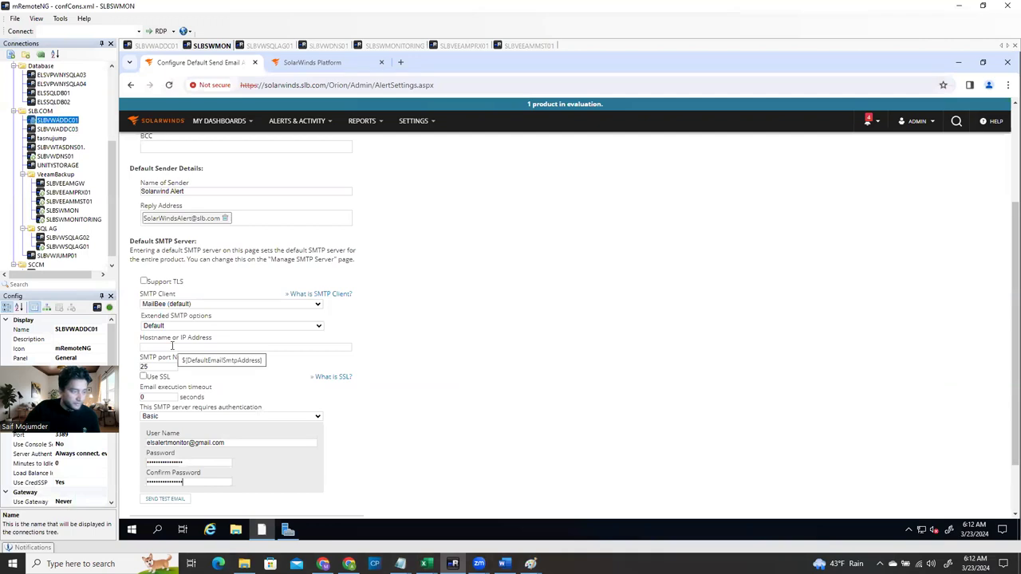
pyautogui.click(173, 346)
pyautogui.hotkey('ctrl', 'v')
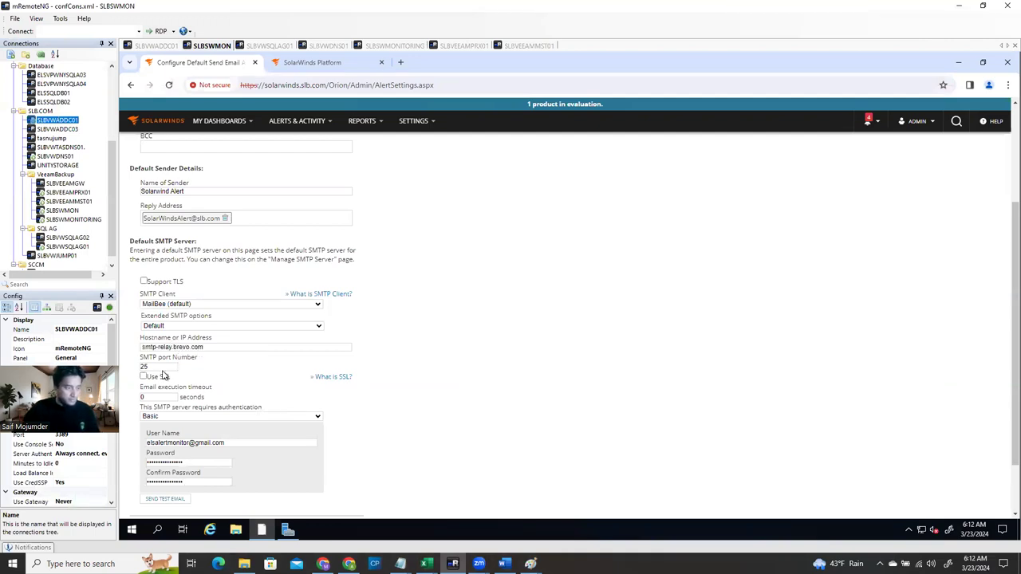
pyautogui.click(144, 377)
pyautogui.moveTo(152, 366); pyautogui.dragTo(138, 370)
pyautogui.write('587')
pyautogui.scroll(-2, 388, 373)
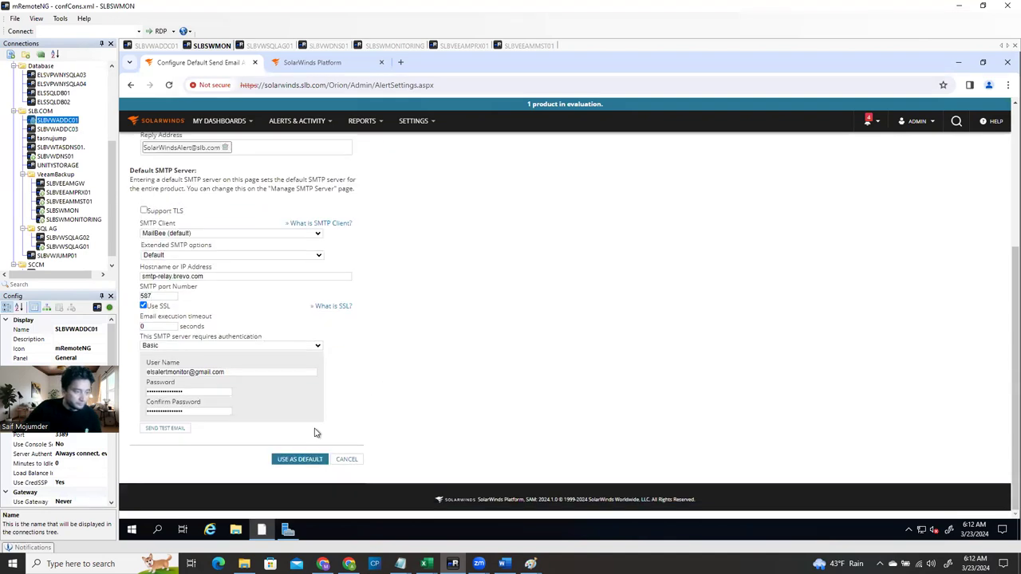
pyautogui.scroll(1, 276, 390)
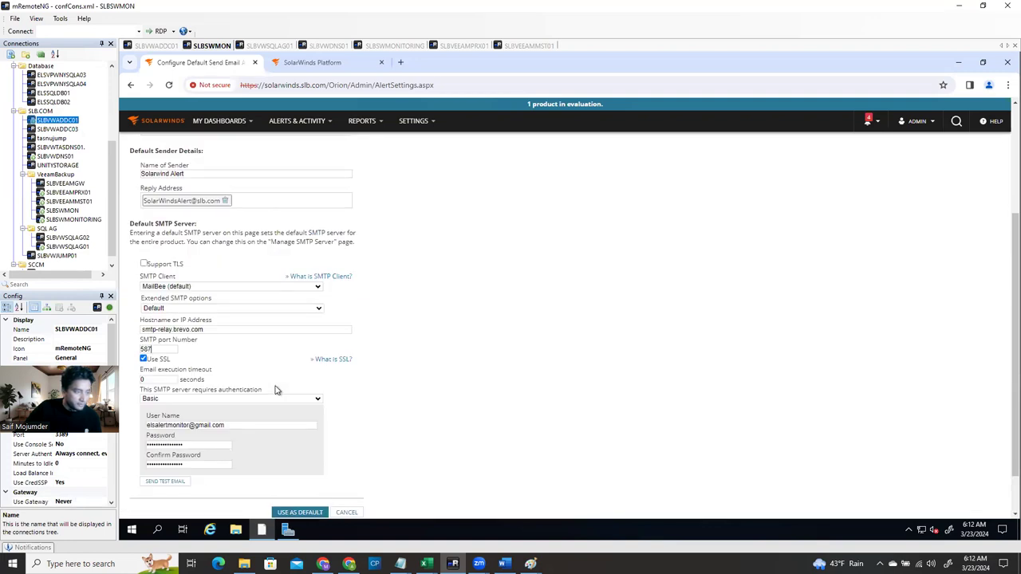
# Keep Default extended SMTP options and send a test email
pyautogui.click(288, 309)
pyautogui.click(288, 309)
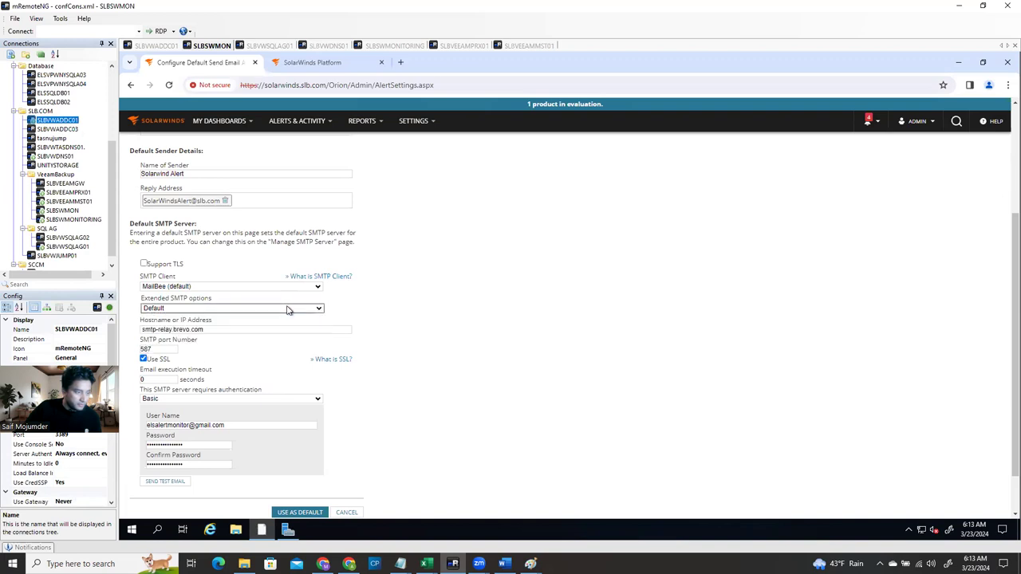
pyautogui.click(164, 482)
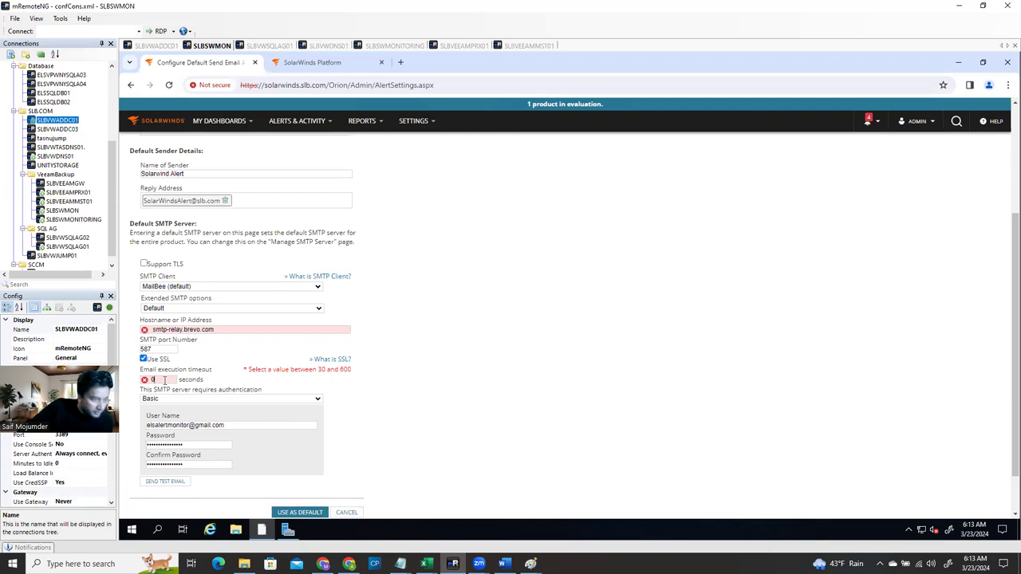
# Raise the email execution timeout from 0 to 100 seconds and send another test email
pyautogui.moveTo(164, 380); pyautogui.dragTo(136, 381)
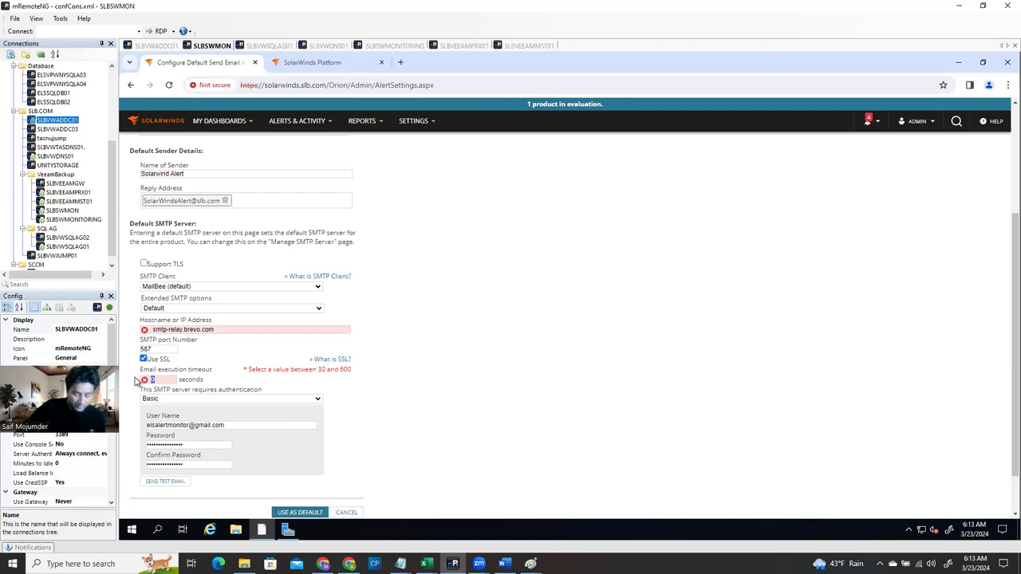
pyautogui.write('100')
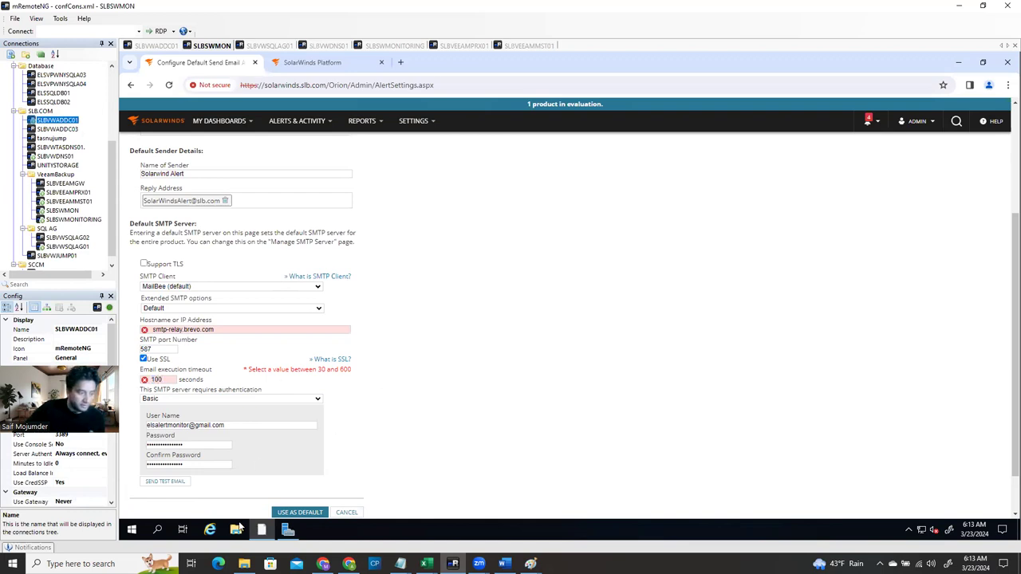
pyautogui.scroll(-1, 375, 469)
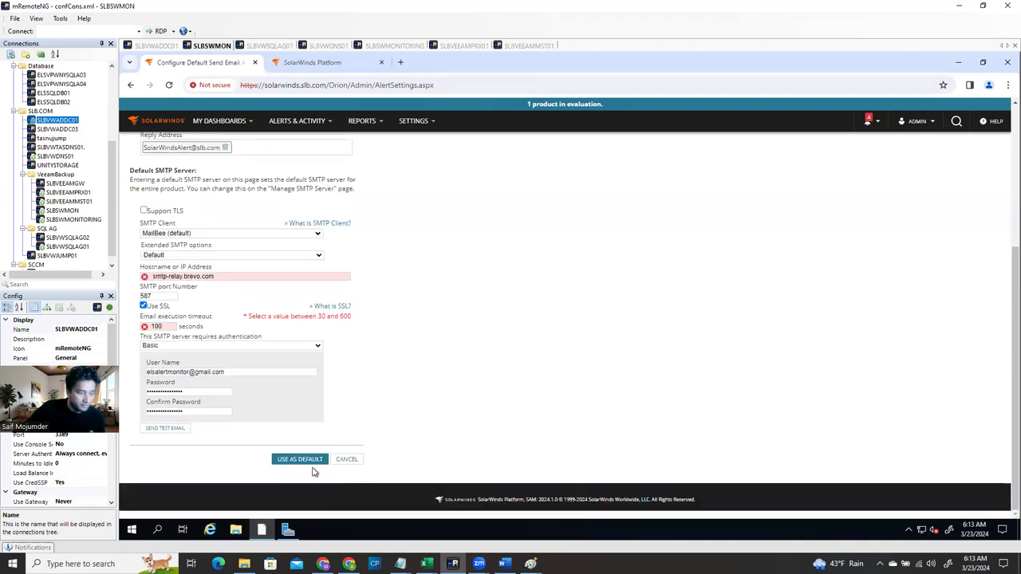
pyautogui.click(179, 429)
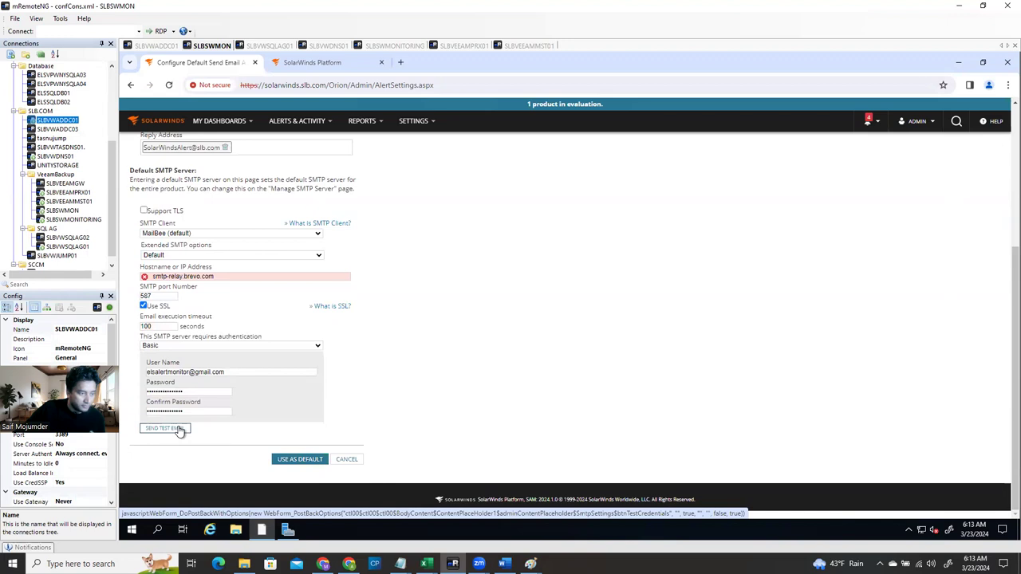
pyautogui.scroll(1, 214, 316)
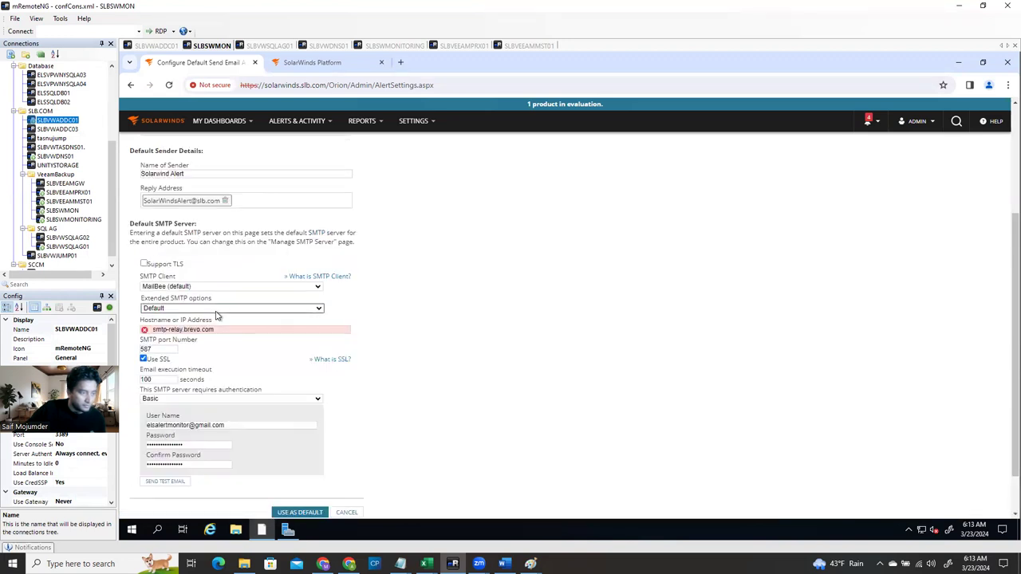
pyautogui.scroll(-2, 222, 321)
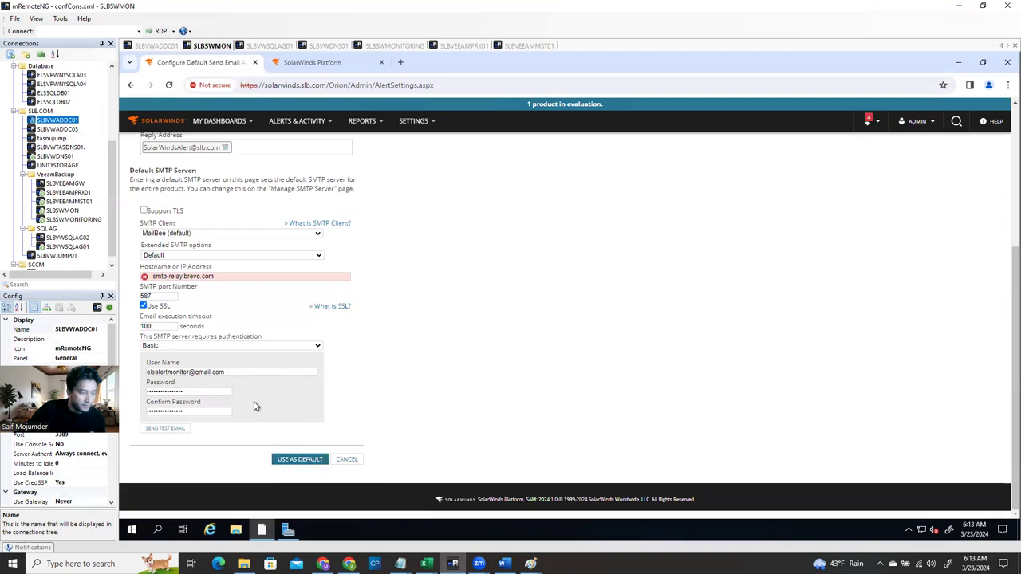
pyautogui.scroll(3, 255, 407)
pyautogui.scroll(2, 272, 343)
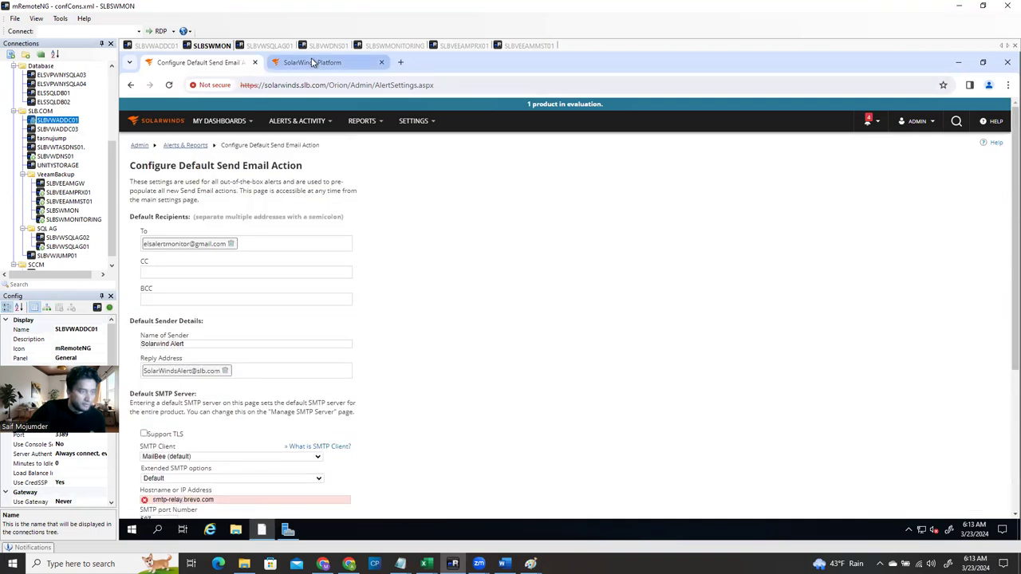
# Open Manage SMTP Servers from Settings > All Settings
pyautogui.click(312, 63)
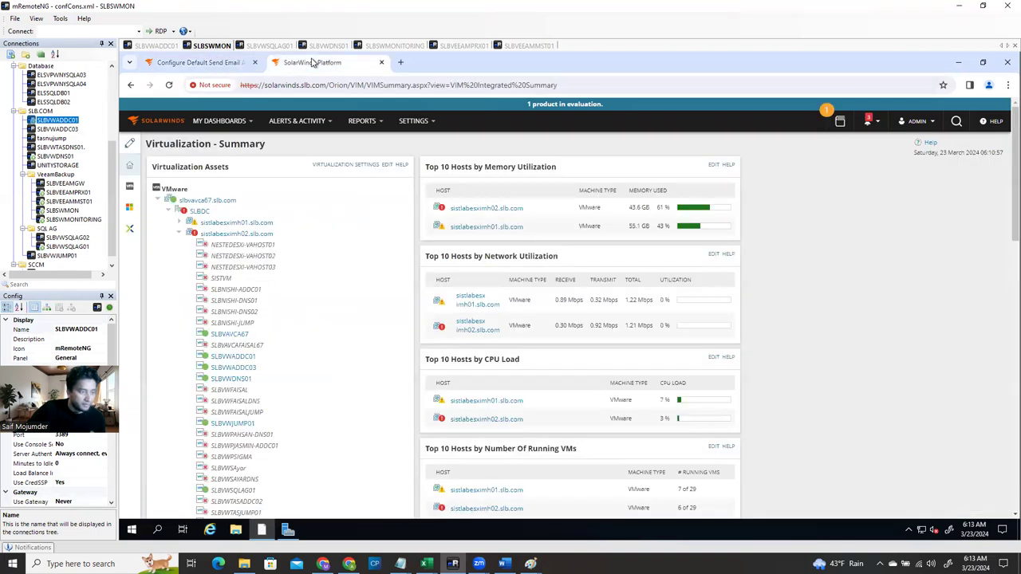
pyautogui.click(410, 122)
pyautogui.click(404, 141)
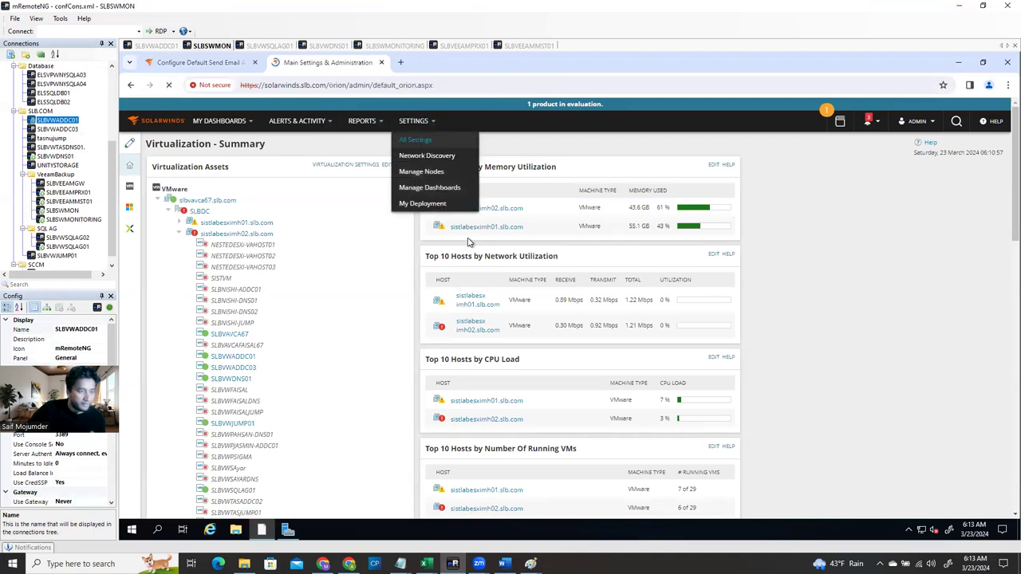
pyautogui.scroll(-3, 578, 323)
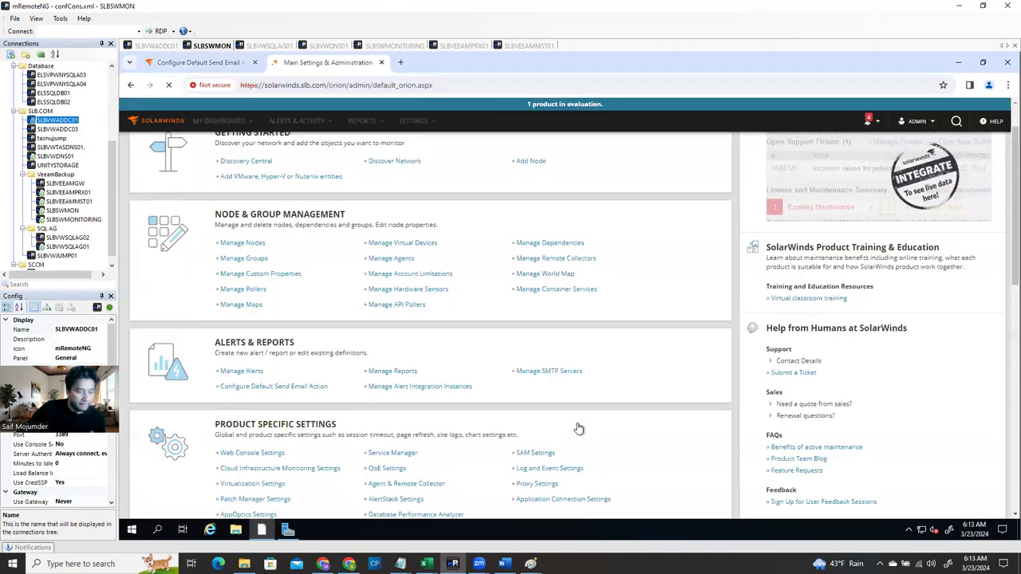
pyautogui.scroll(2, 543, 299)
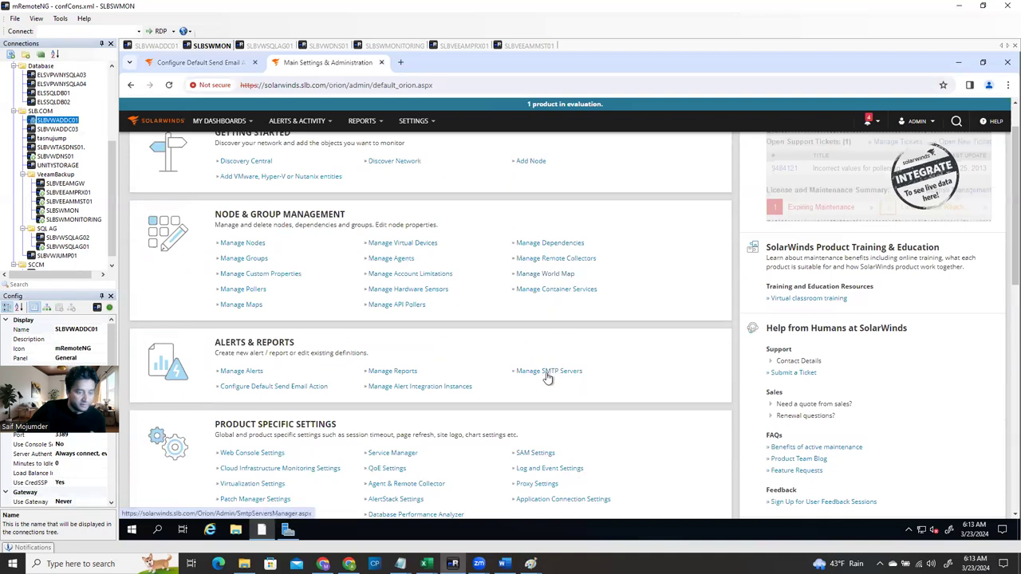
pyautogui.click(545, 375)
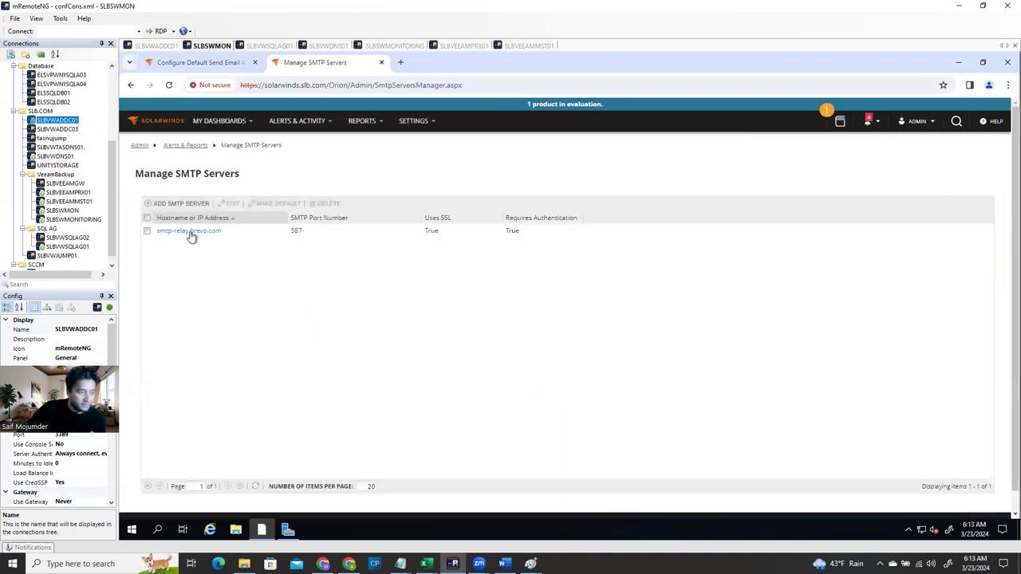
# Edit the smtp-relay.brevo.com server, paste the Brevo SMTP key as its password, and save
pyautogui.click(189, 232)
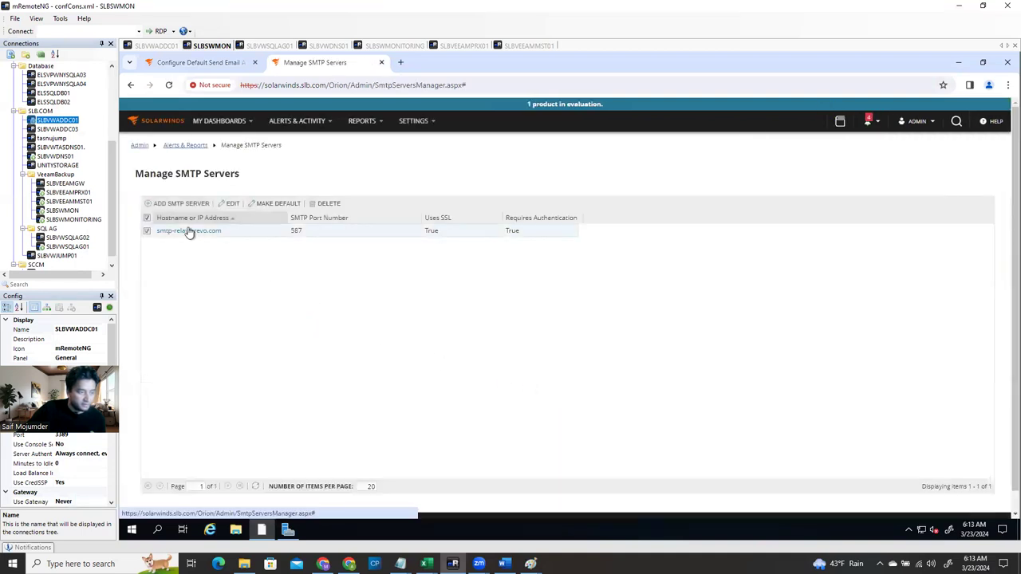
pyautogui.click(230, 204)
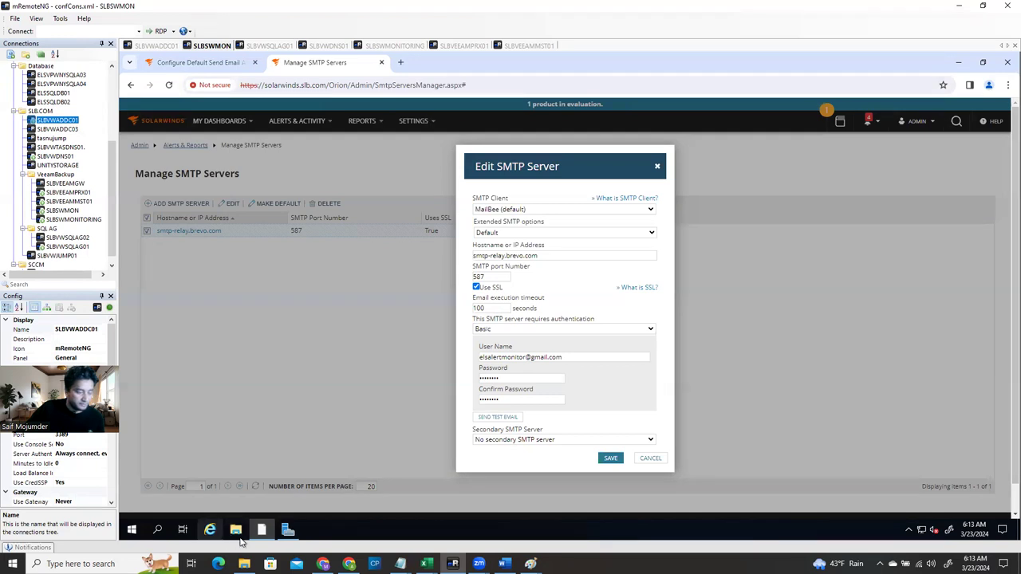
pyautogui.moveTo(260, 536)
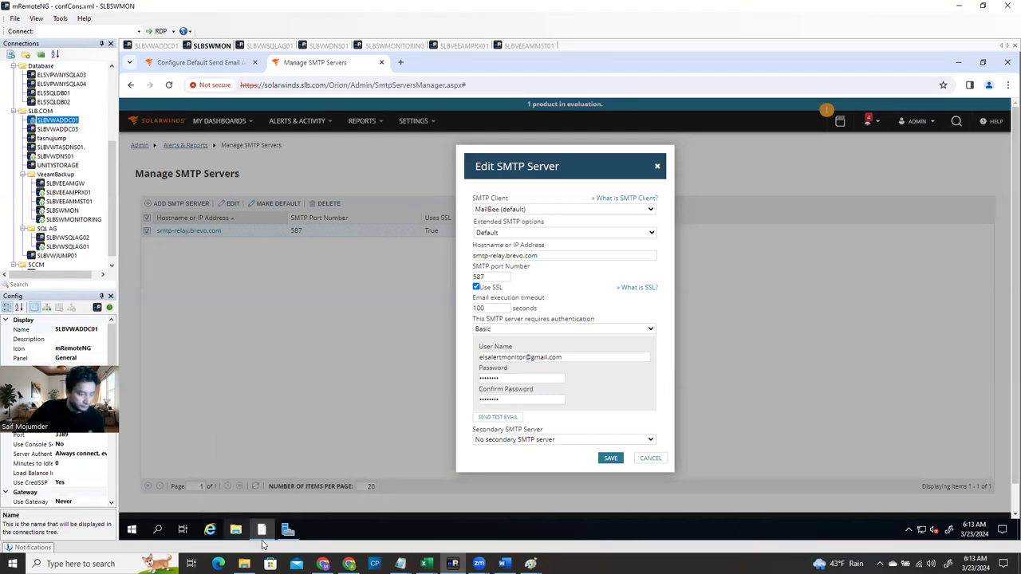
pyautogui.click(348, 564)
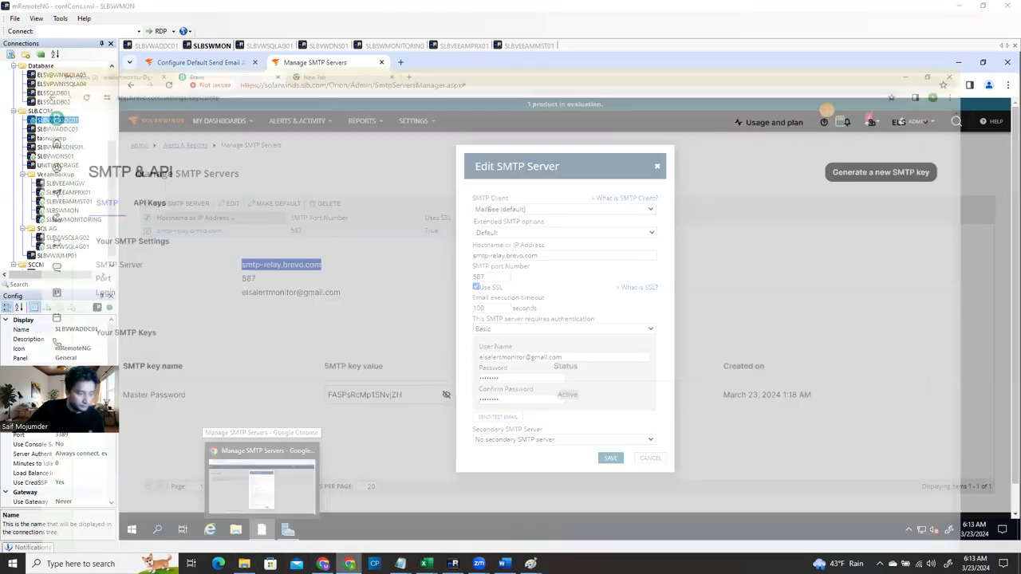
pyautogui.moveTo(414, 367); pyautogui.dragTo(303, 353)
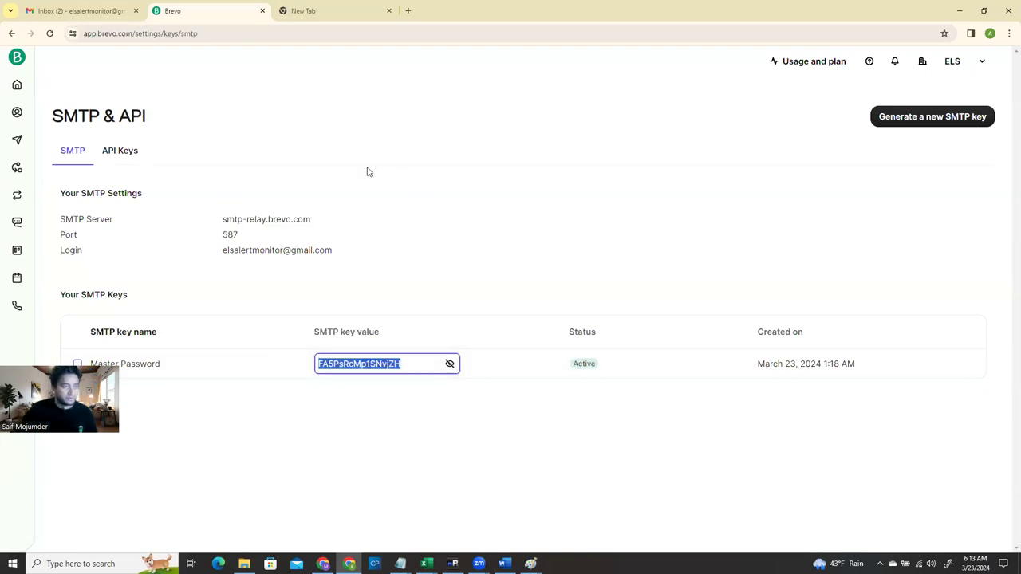
pyautogui.click(452, 564)
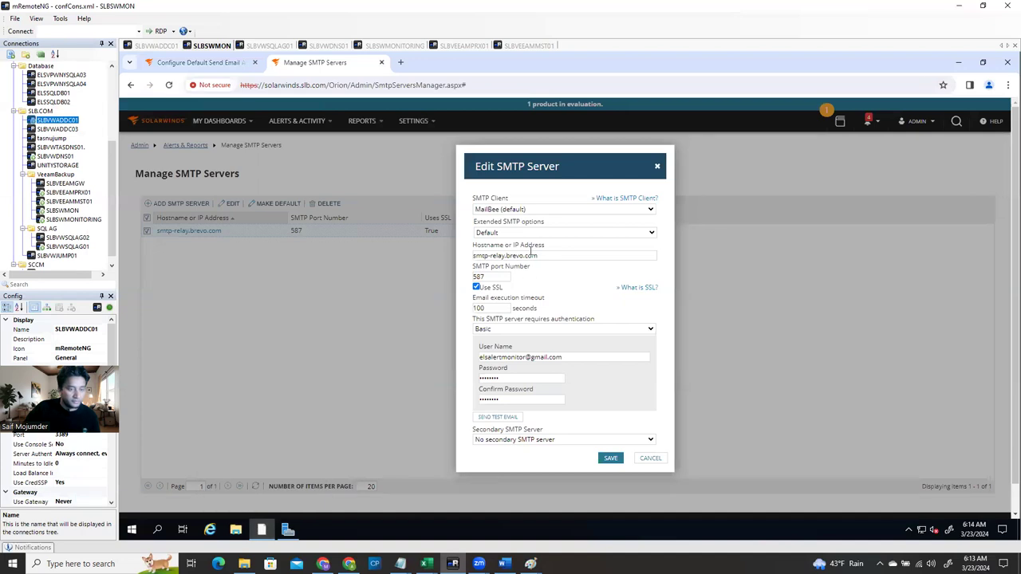
pyautogui.click(506, 377)
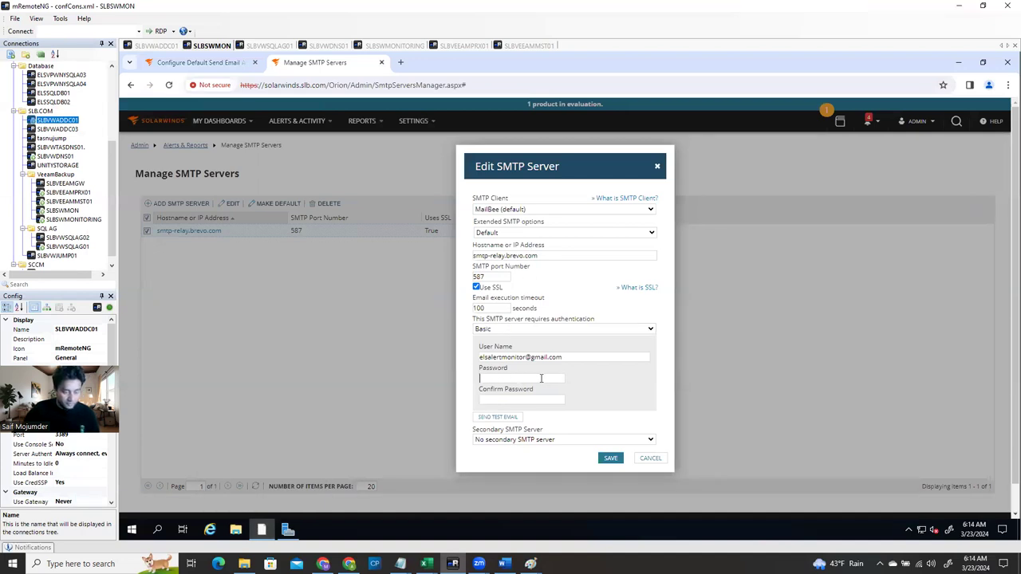
pyautogui.hotkey('ctrl', 'v')
pyautogui.hotkey('ctrl', 'v')
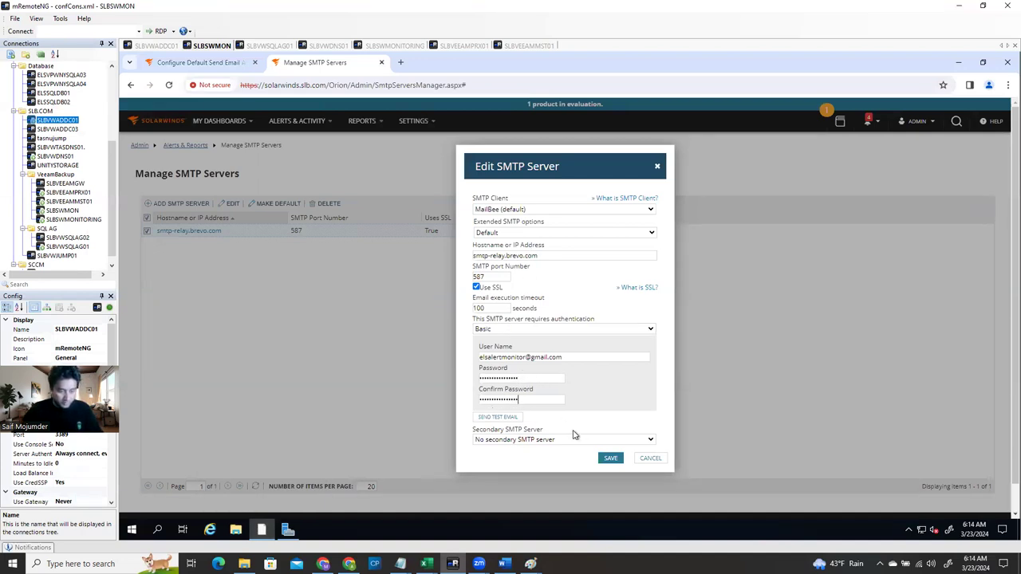
pyautogui.click(610, 460)
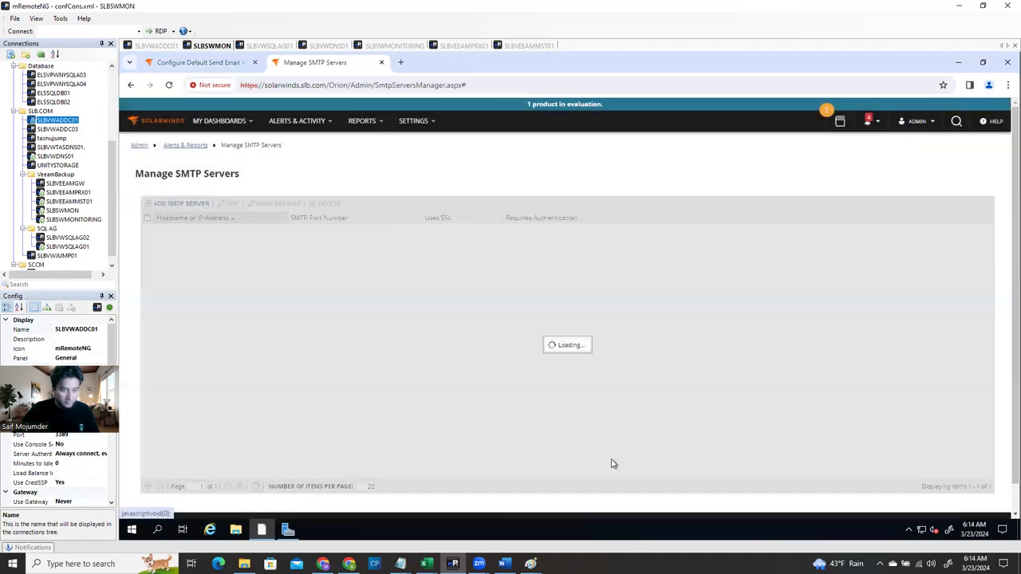
# Back on the default email action, leave extended options unchanged and switch the SMTP client from MailBee to Native
pyautogui.click(167, 63)
pyautogui.scroll(-1, 253, 391)
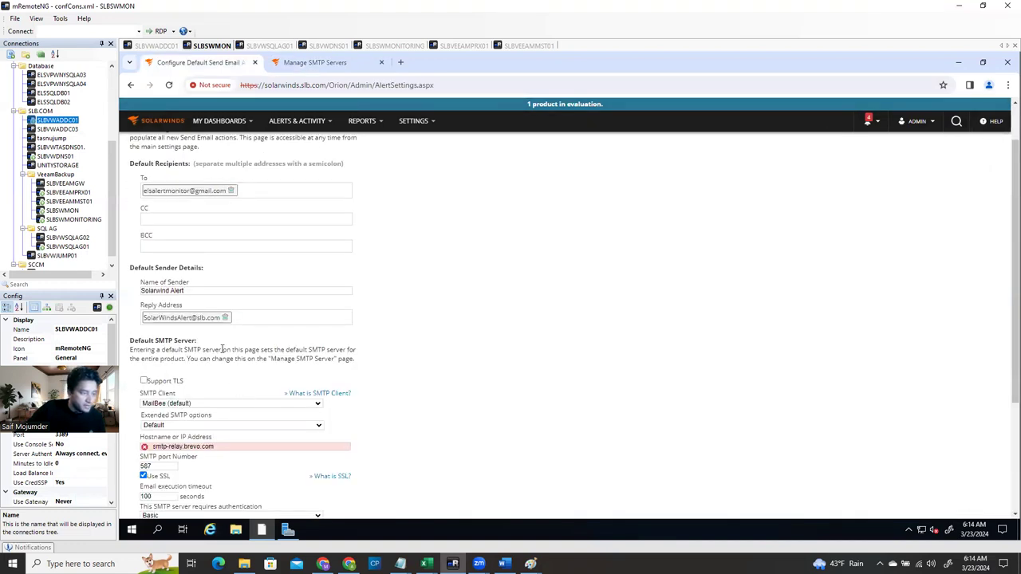
pyautogui.scroll(-3, 223, 349)
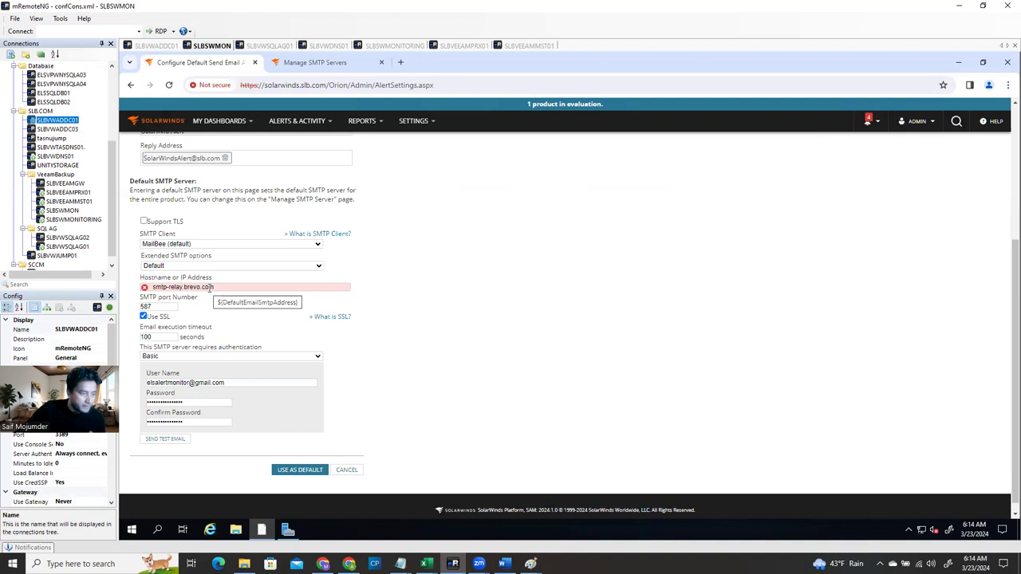
pyautogui.click(182, 268)
pyautogui.click(203, 265)
pyautogui.click(203, 266)
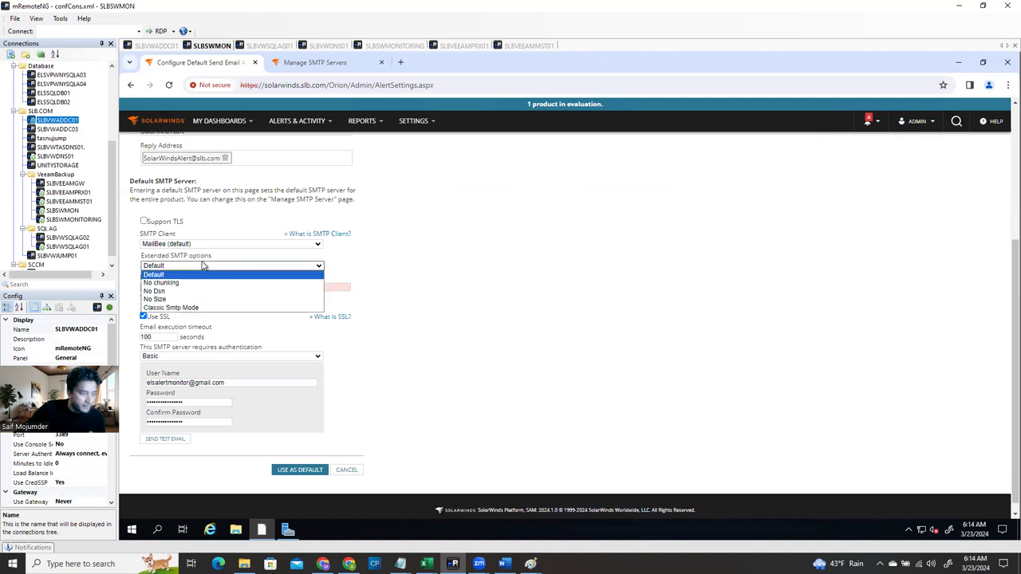
pyautogui.click(202, 266)
pyautogui.click(192, 246)
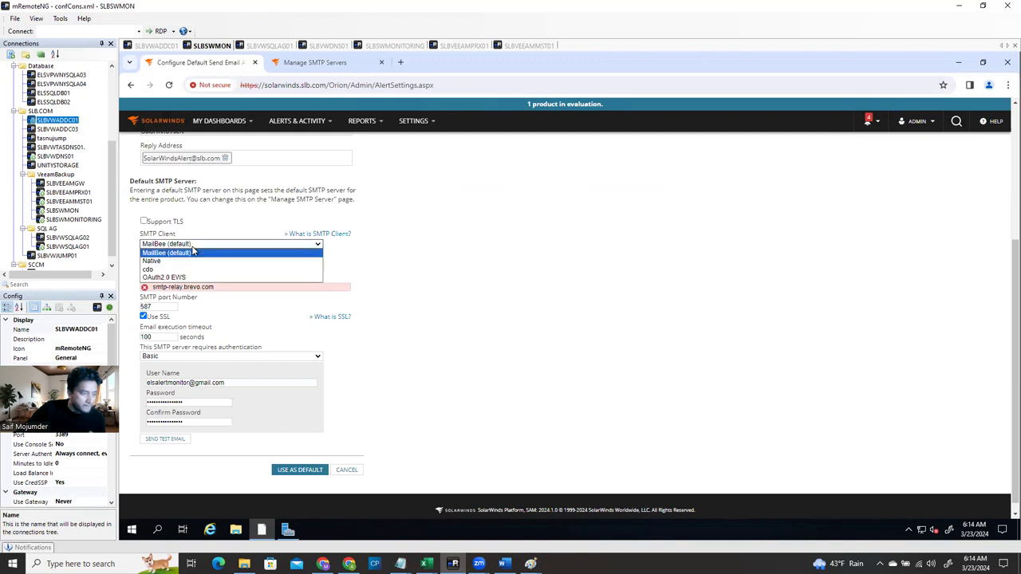
pyautogui.click(461, 270)
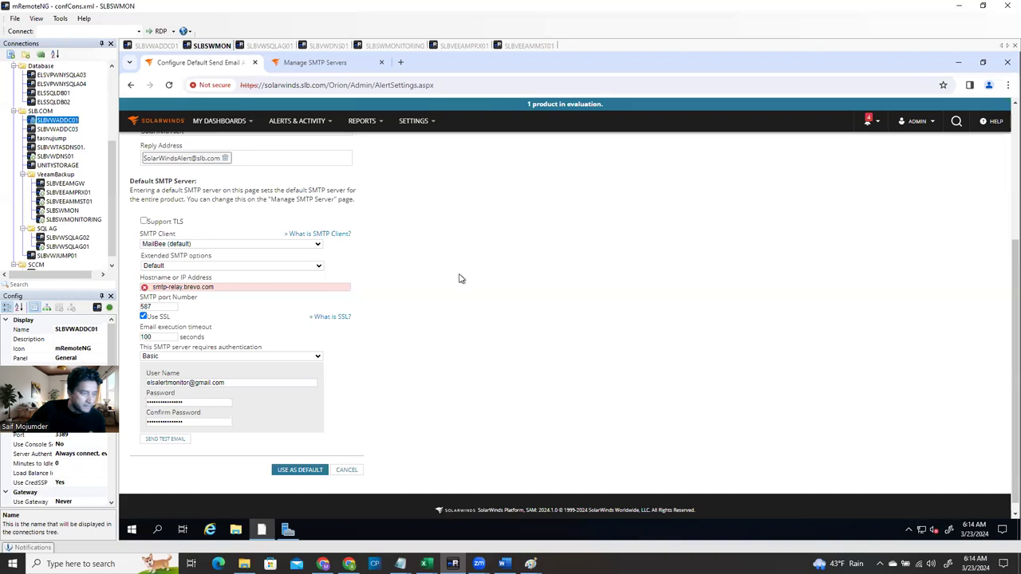
pyautogui.click(228, 246)
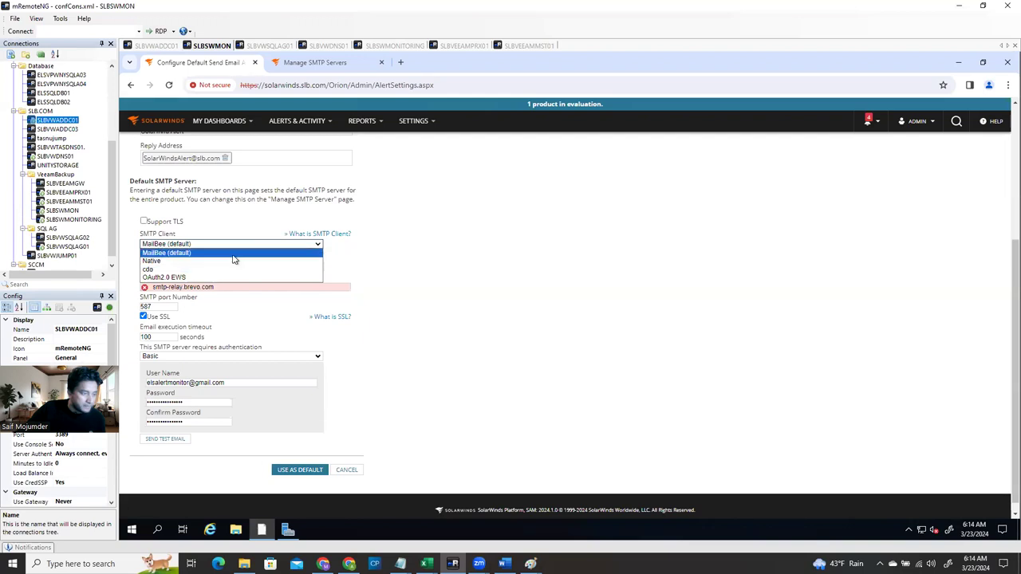
pyautogui.click(235, 261)
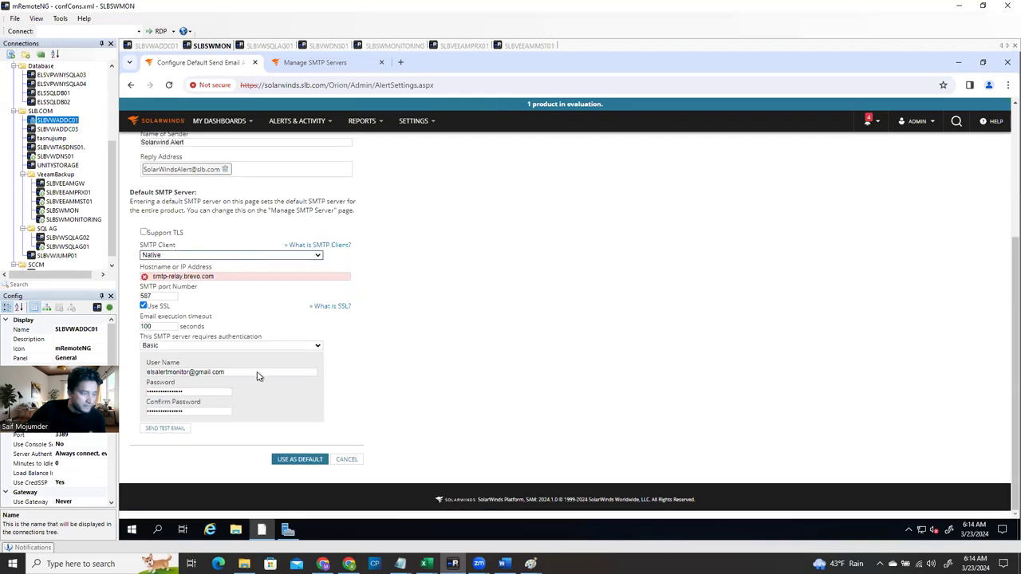
# Turn off SSL so the port drops to 25, switch the SMTP client to MailBee (default), and save as default
pyautogui.click(166, 428)
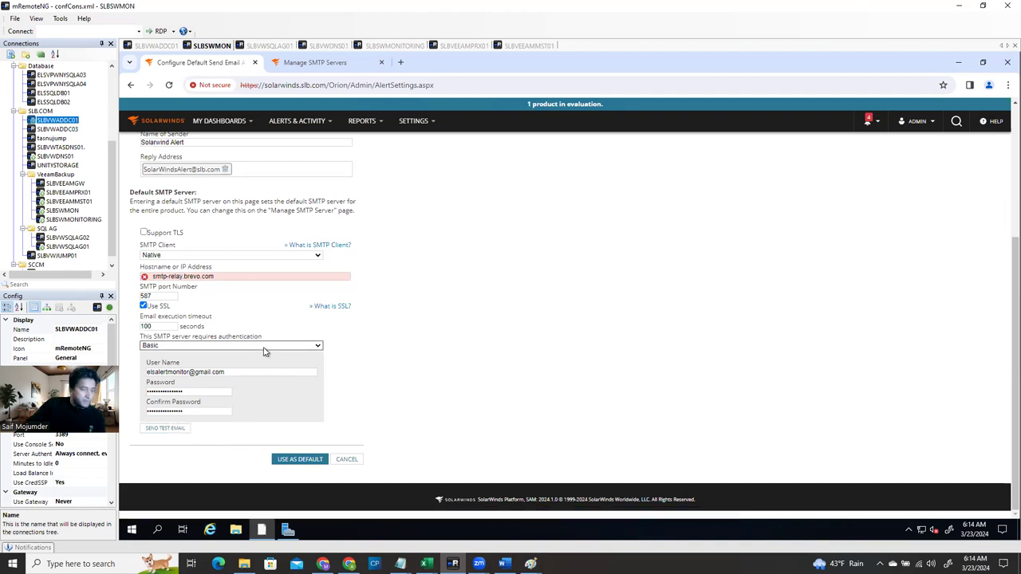
pyautogui.click(153, 298)
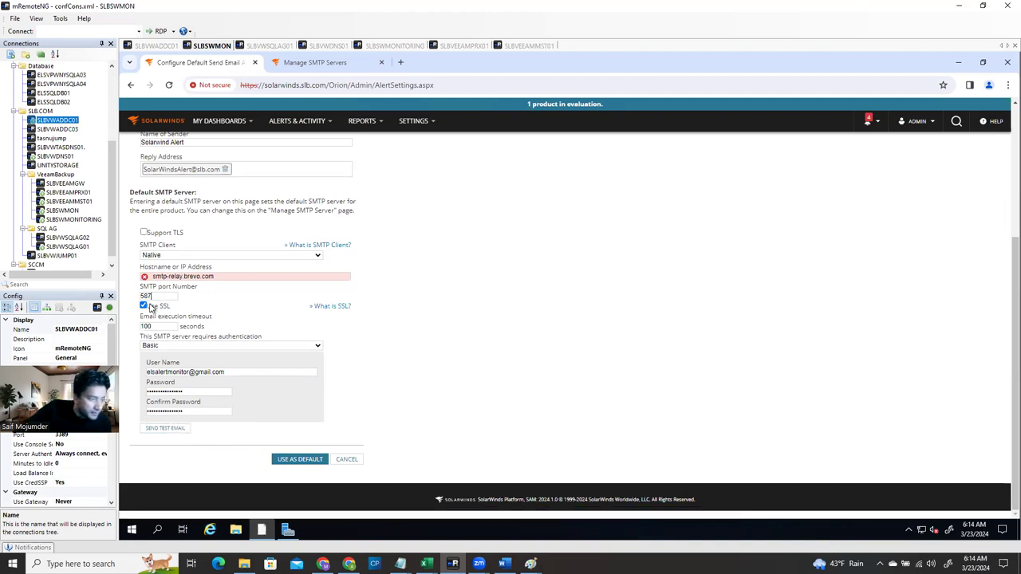
pyautogui.click(144, 307)
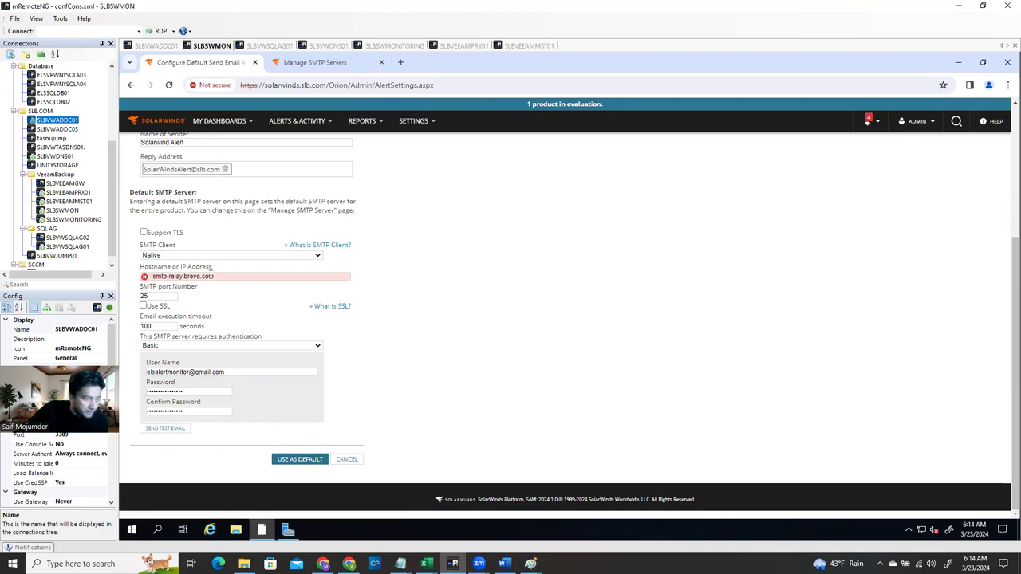
pyautogui.click(197, 256)
pyautogui.click(196, 266)
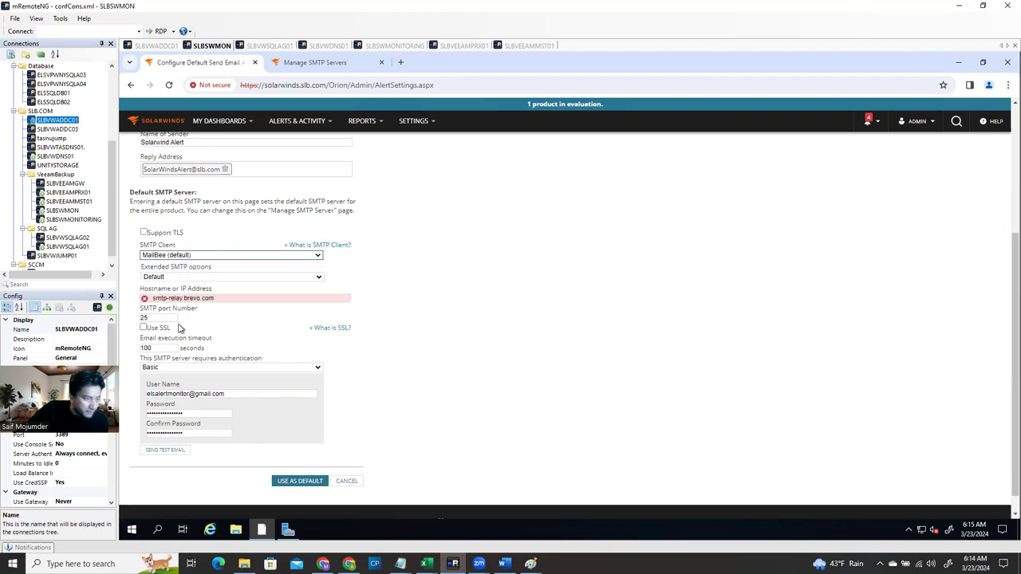
pyautogui.click(169, 449)
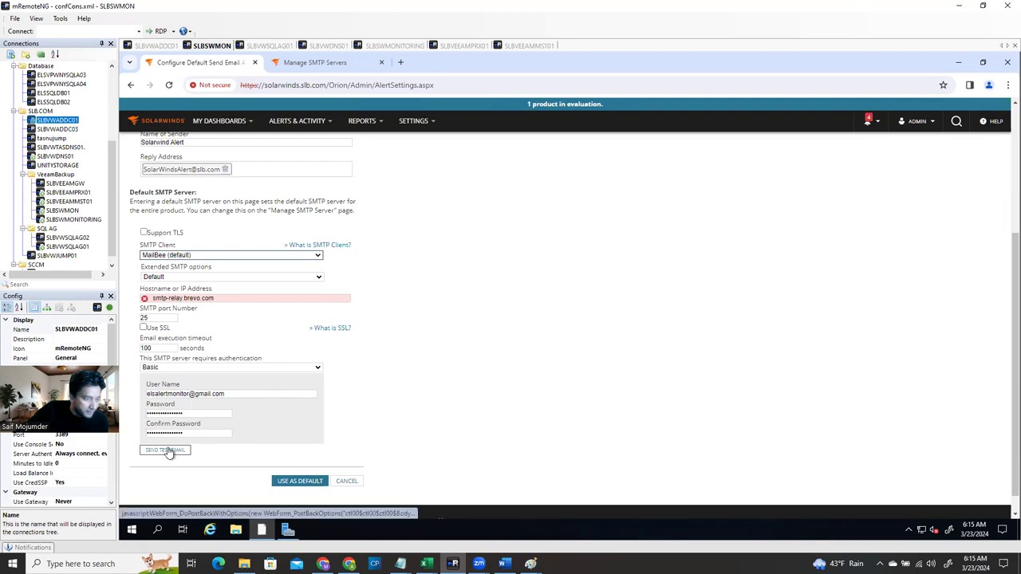
pyautogui.click(298, 482)
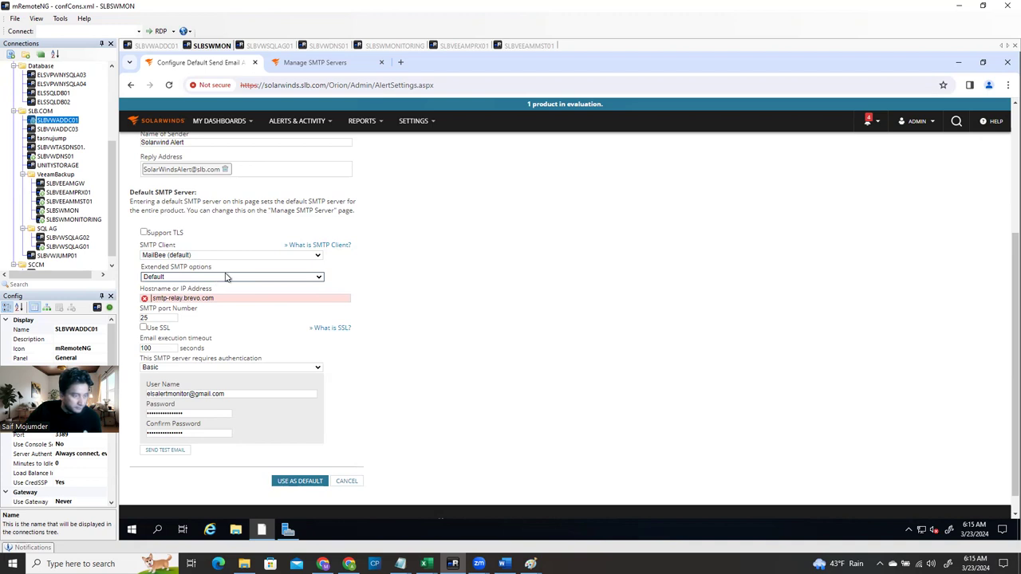
# Review the Extended SMTP options list, leaving it set to Default
pyautogui.click(227, 276)
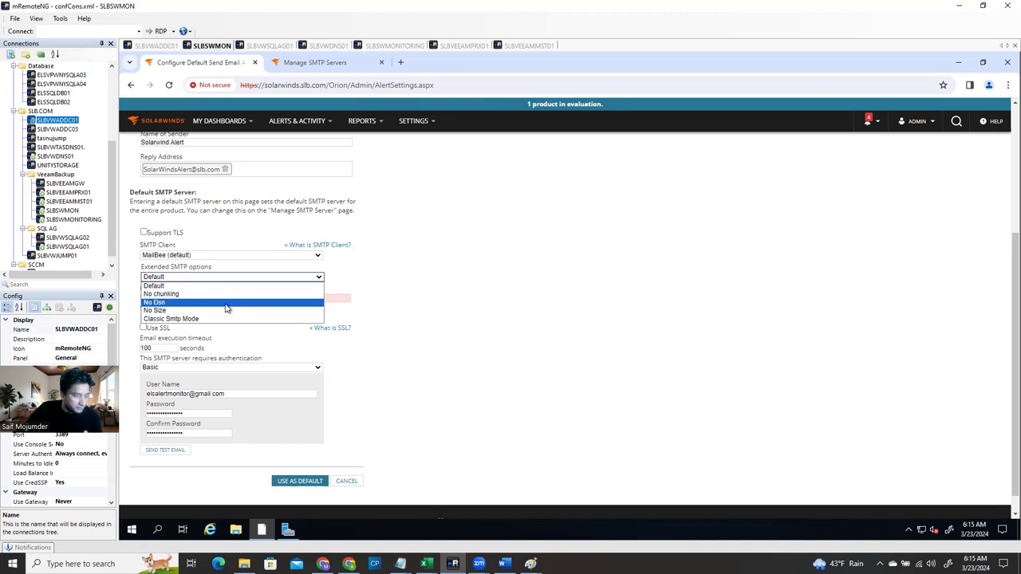
pyautogui.click(438, 300)
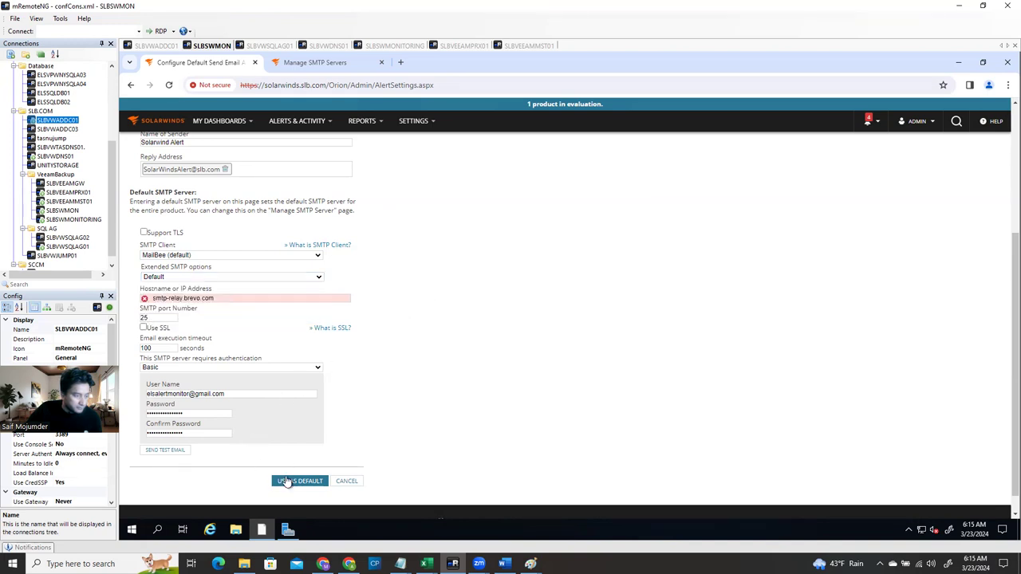
pyautogui.scroll(3, 412, 398)
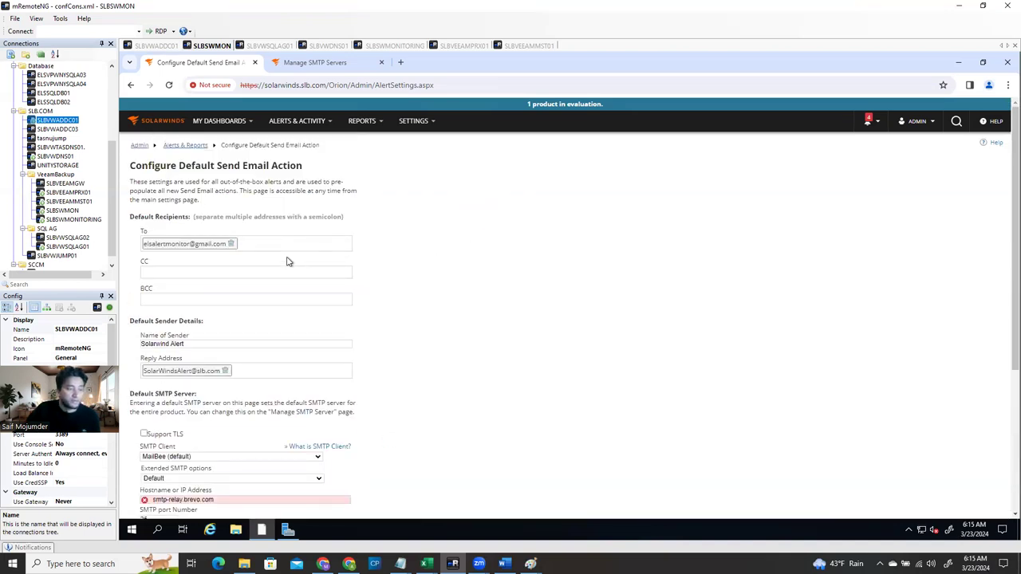
pyautogui.scroll(-3, 288, 262)
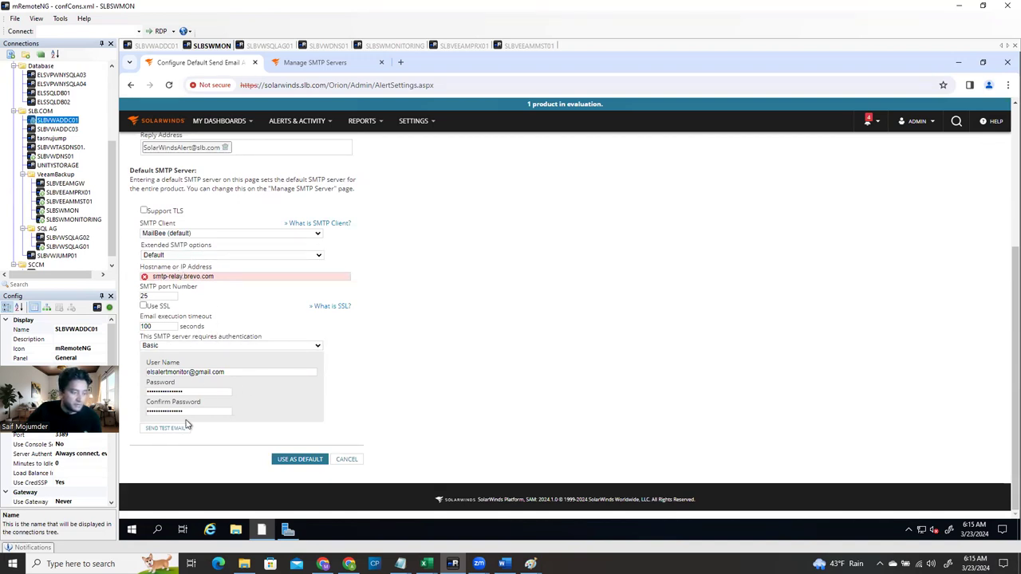
# Read the failed AD Backup alert in Gmail, then return to Brevo's SMTP & API page
pyautogui.click(349, 564)
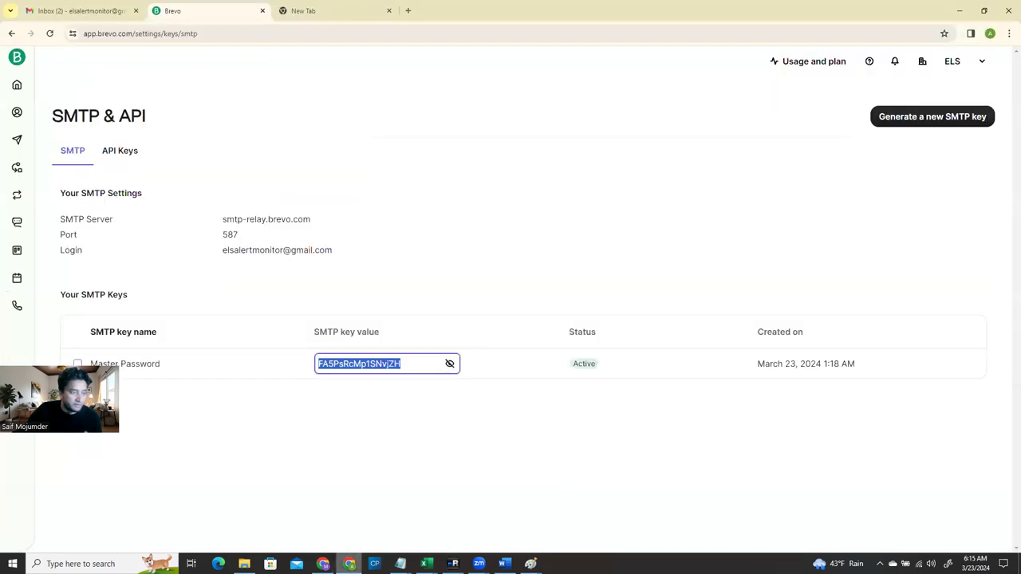
pyautogui.click(80, 10)
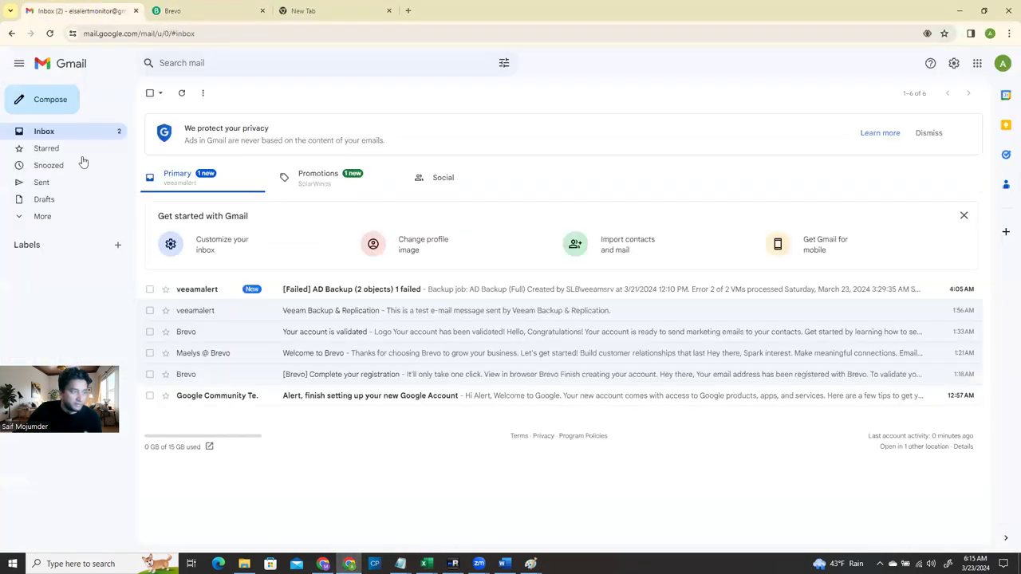
pyautogui.click(310, 290)
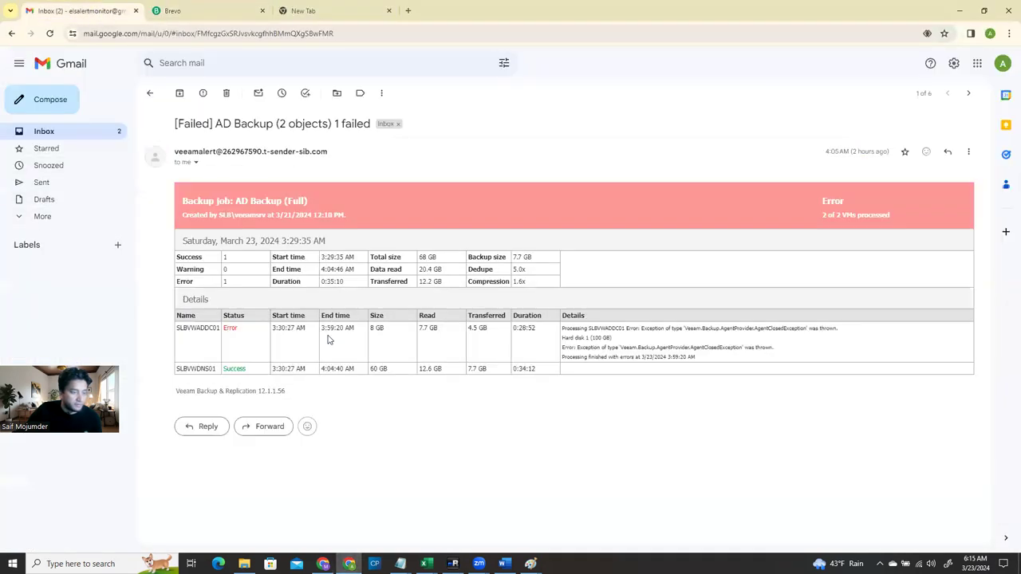
pyautogui.click(63, 131)
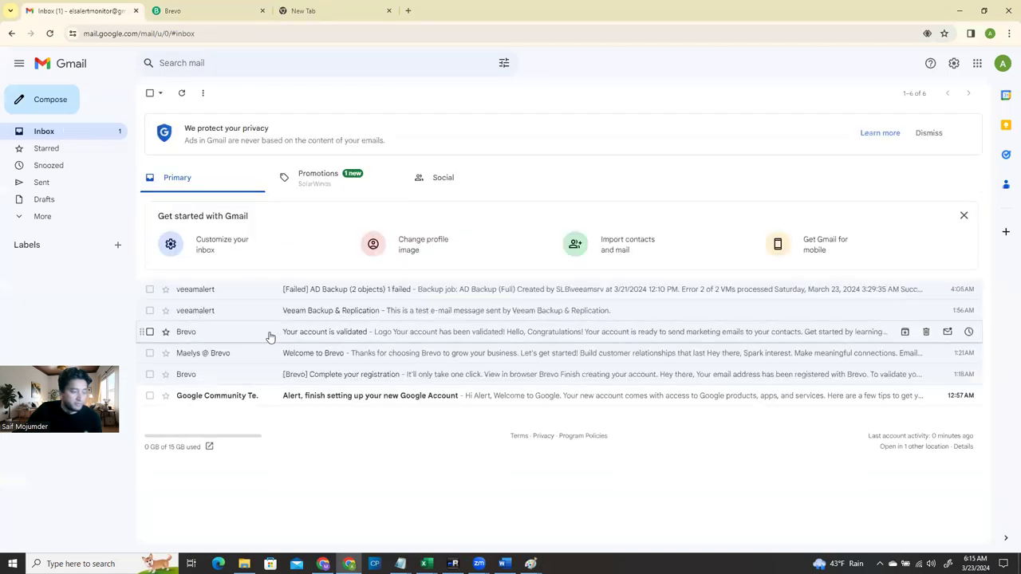
pyautogui.click(211, 11)
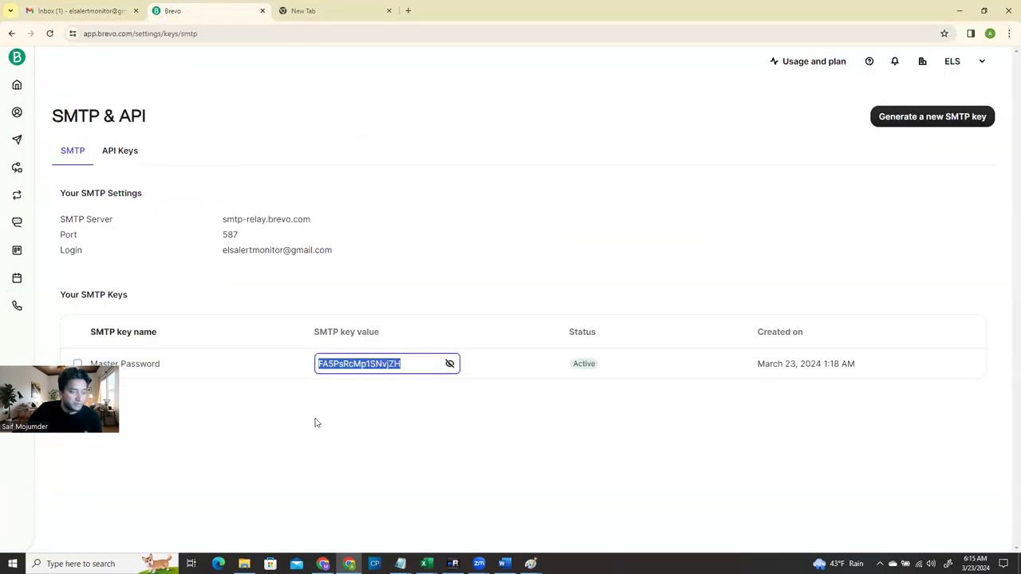
pyautogui.click(317, 456)
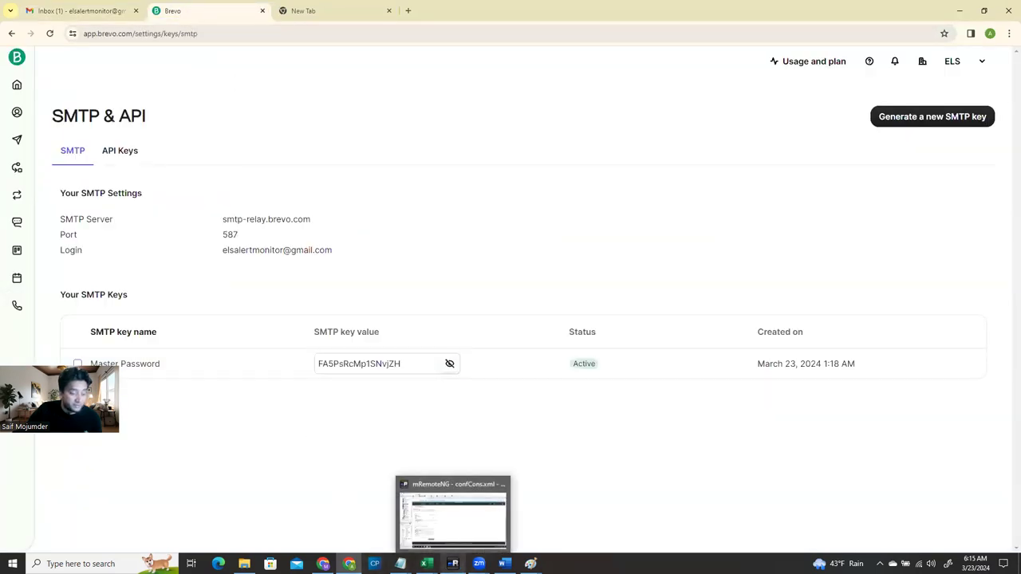
# Back in the SolarWinds email settings, keep Basic as the SMTP authentication
pyautogui.click(453, 563)
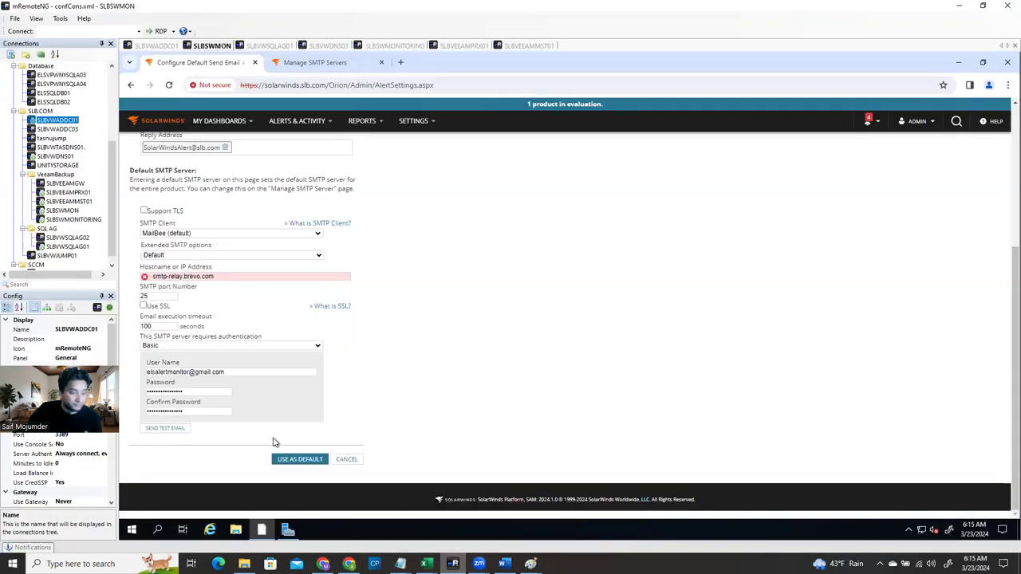
pyautogui.scroll(3, 300, 394)
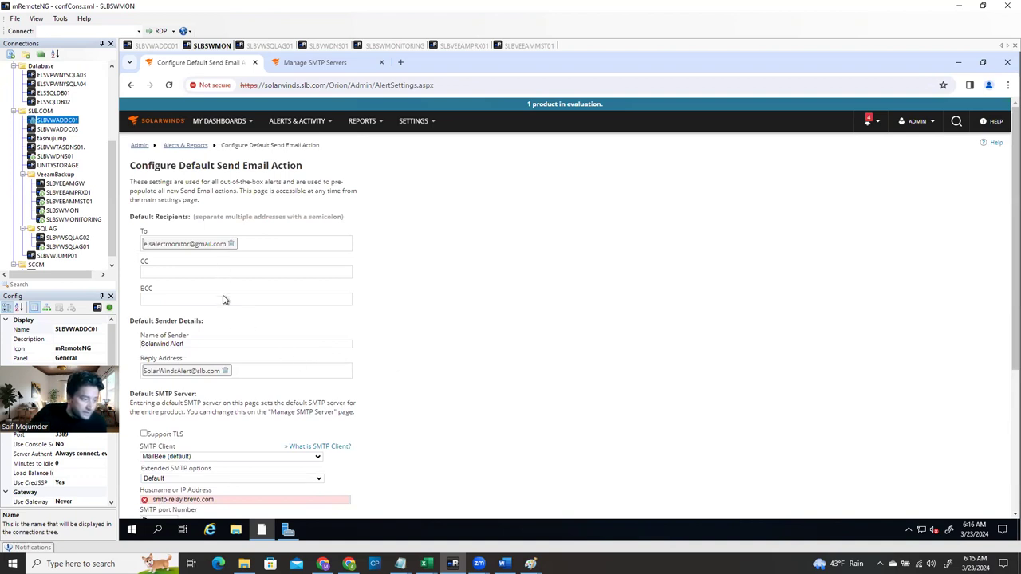
pyautogui.scroll(-2, 220, 333)
pyautogui.scroll(-2, 223, 339)
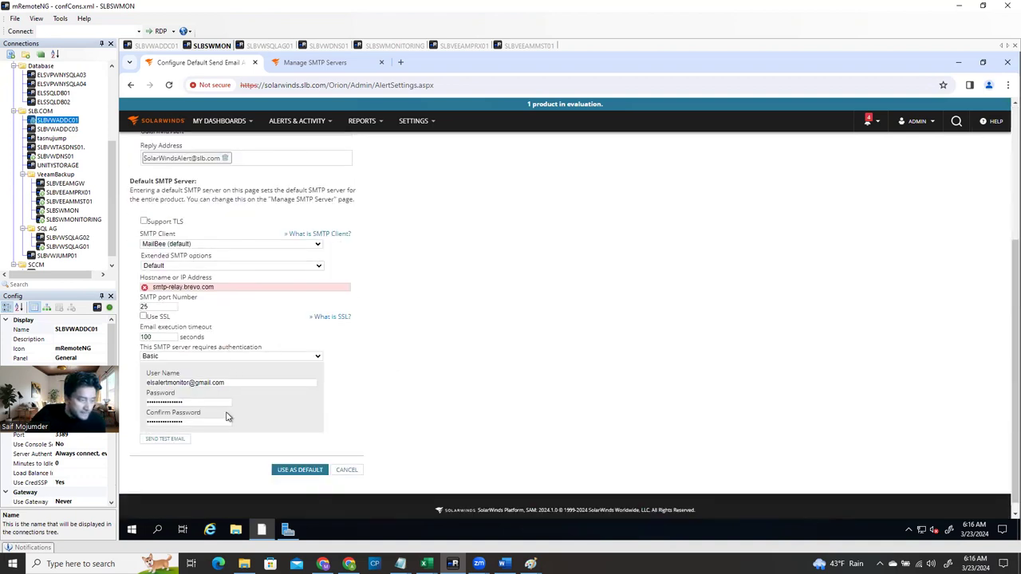
pyautogui.click(166, 359)
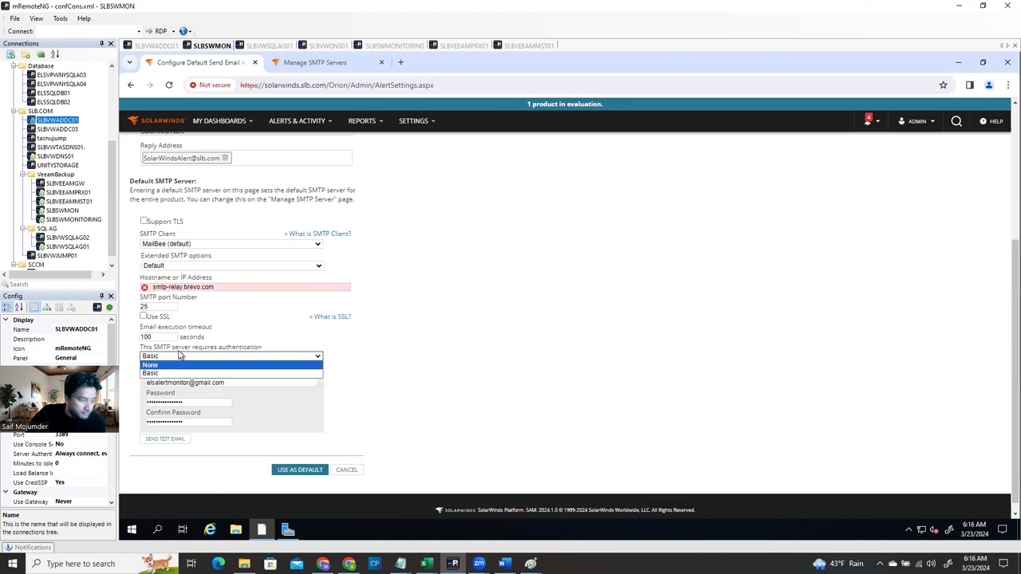
pyautogui.click(260, 345)
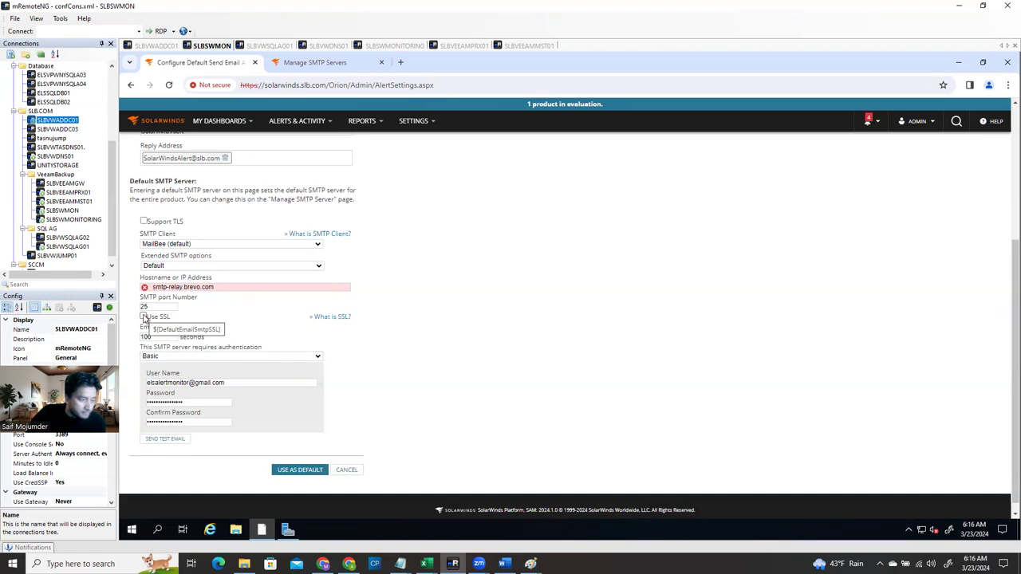
# Turn on SSL with port 465, send a test email, and reload the settings page
pyautogui.click(144, 317)
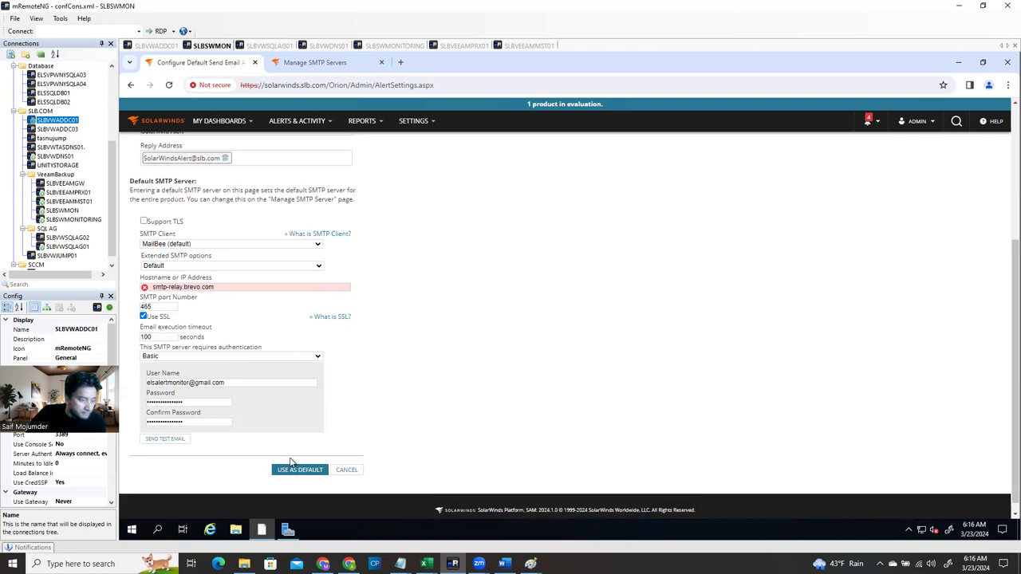
pyautogui.click(169, 440)
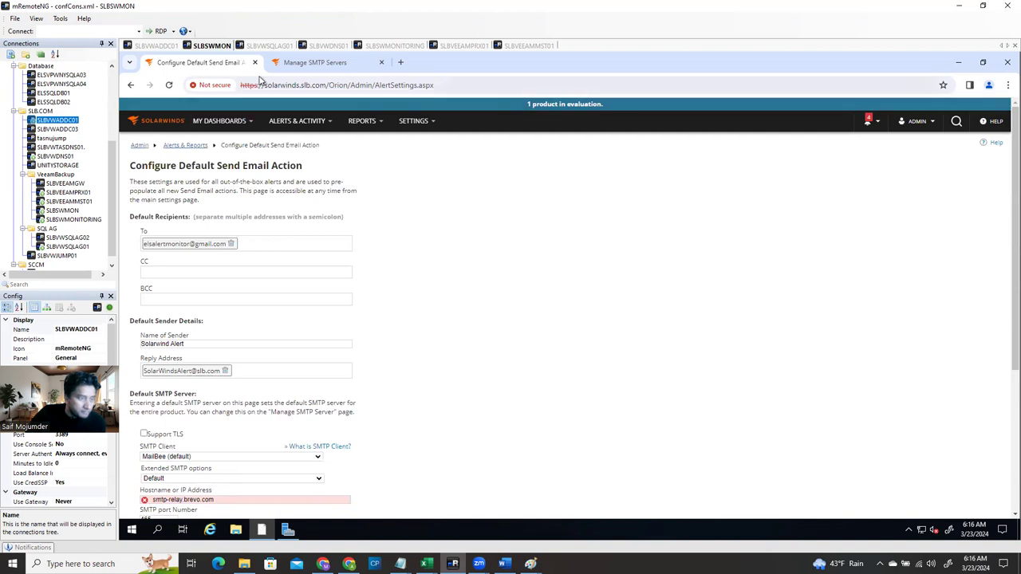
pyautogui.click(321, 85)
pyautogui.press('Return')
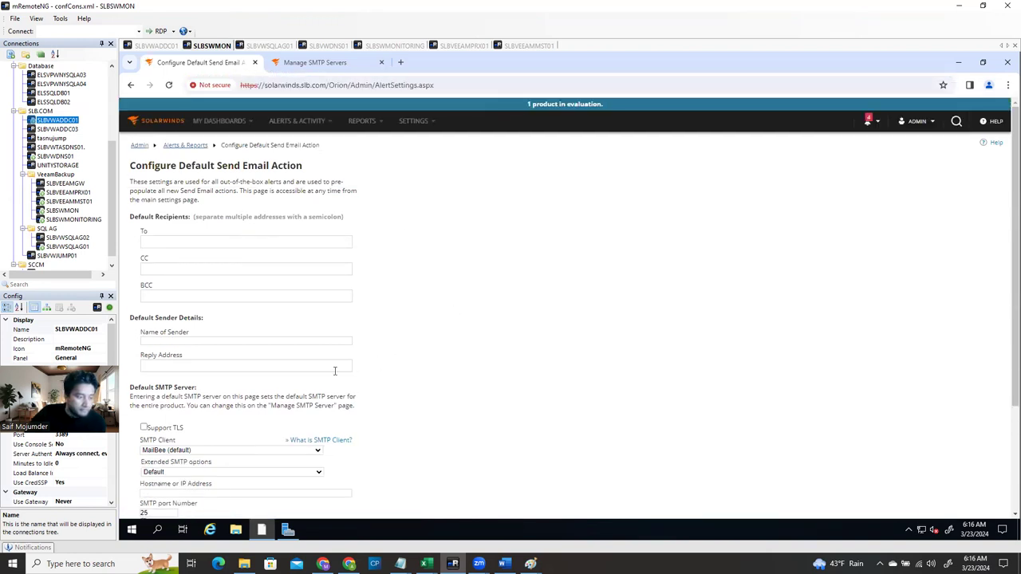
# Turn off SSL so the SMTP port reads 25, glance at Gmail, then return to SolarWinds
pyautogui.scroll(-3, 239, 422)
pyautogui.click(177, 349)
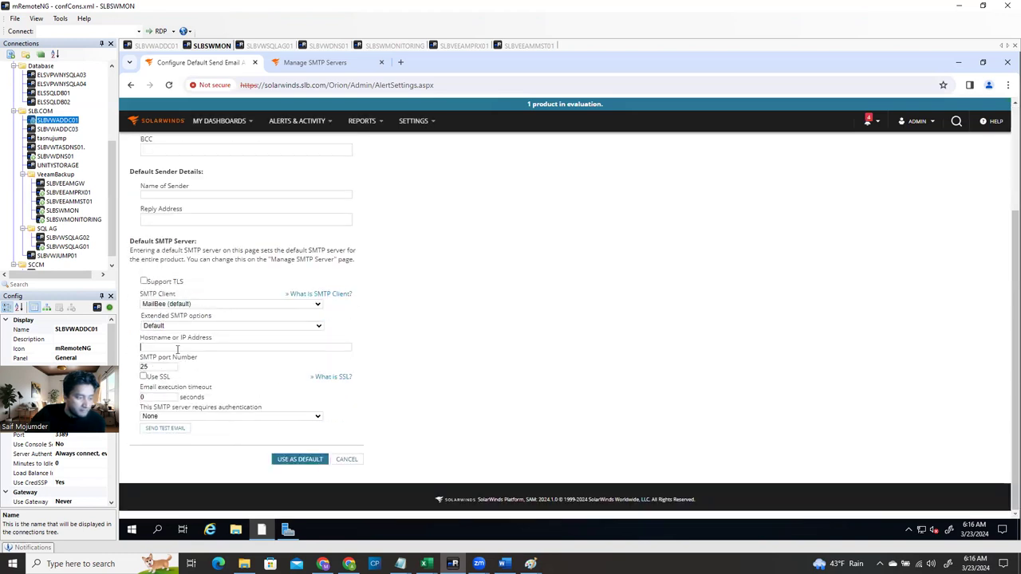
pyautogui.click(144, 378)
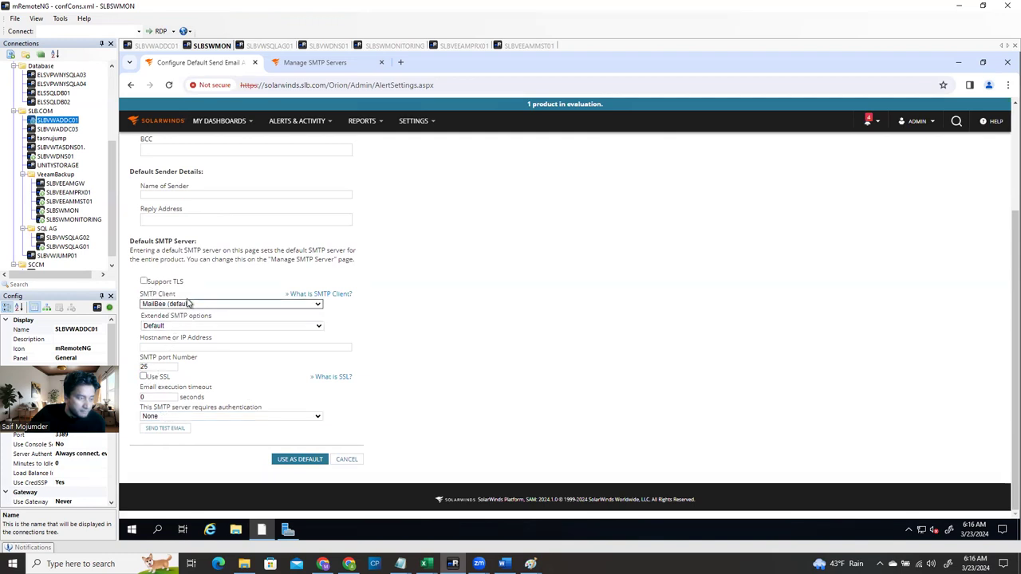
pyautogui.scroll(3, 222, 264)
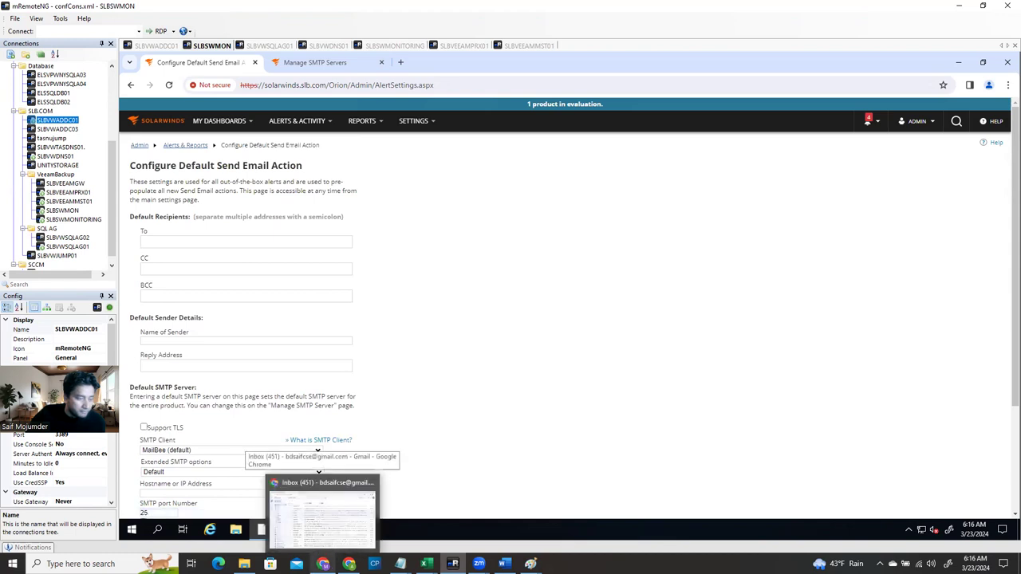
pyautogui.click(261, 530)
pyautogui.hotkey('alt', 'Tab')
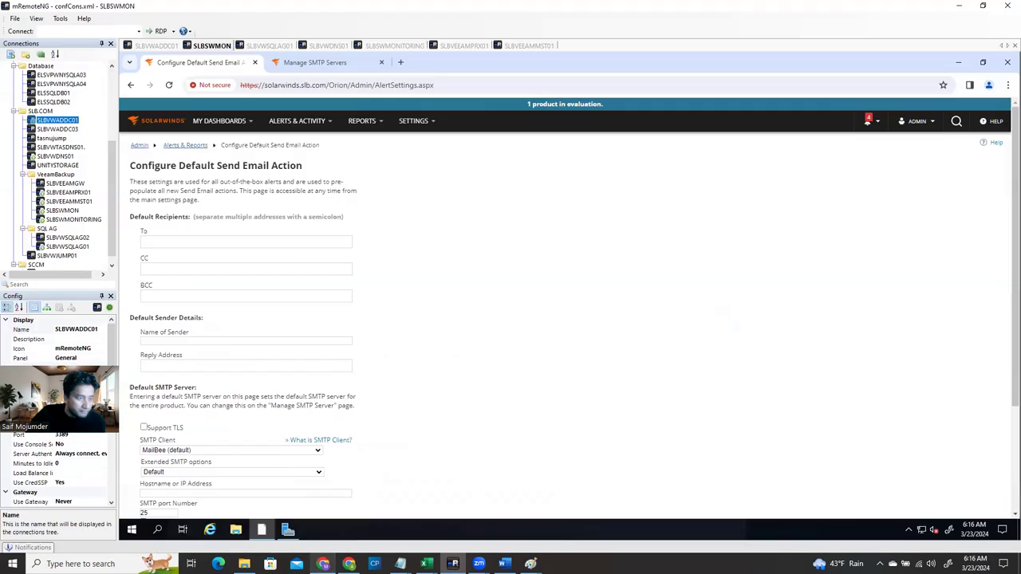
pyautogui.moveTo(227, 125)
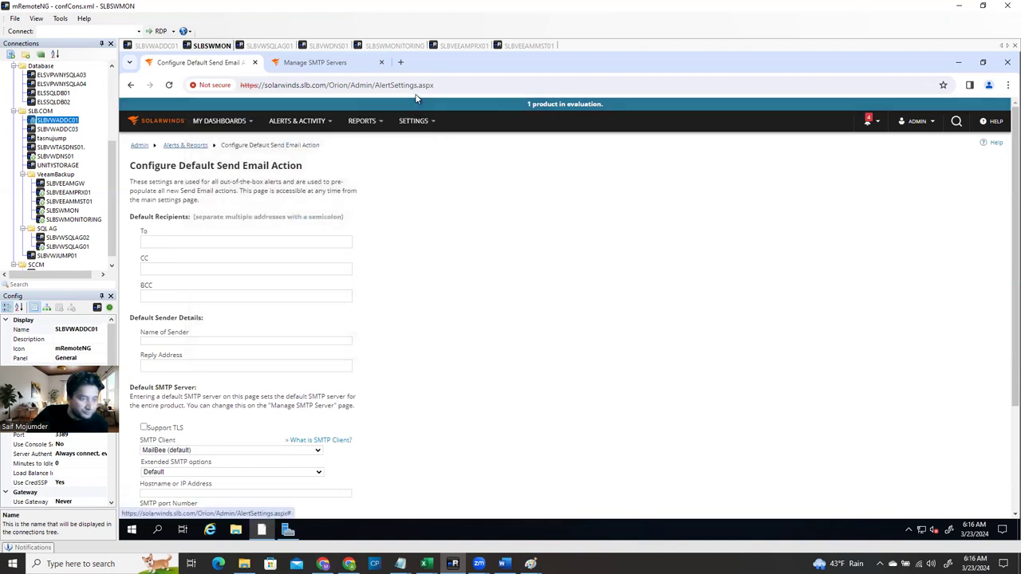
# From All Settings, go to User Accounts and open Manage Accounts' Windows Groups page
pyautogui.click(416, 141)
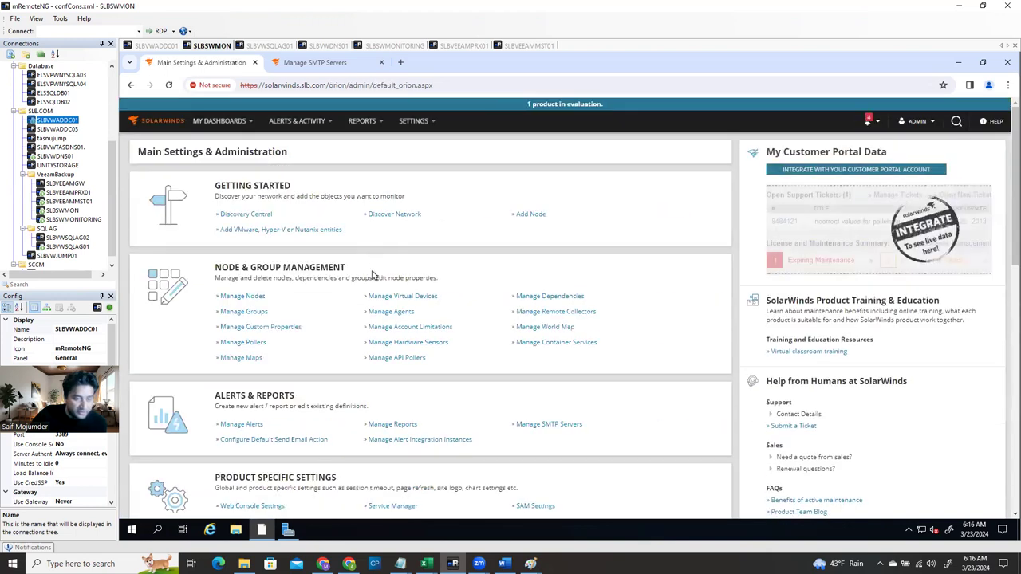
pyautogui.scroll(-6, 312, 394)
pyautogui.scroll(-3, 312, 394)
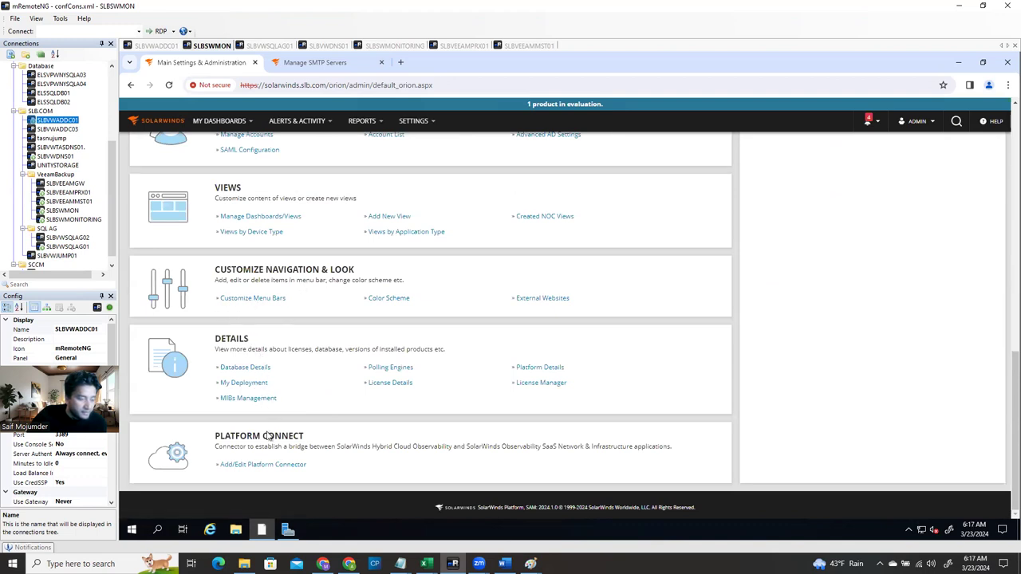
pyautogui.scroll(2, 267, 420)
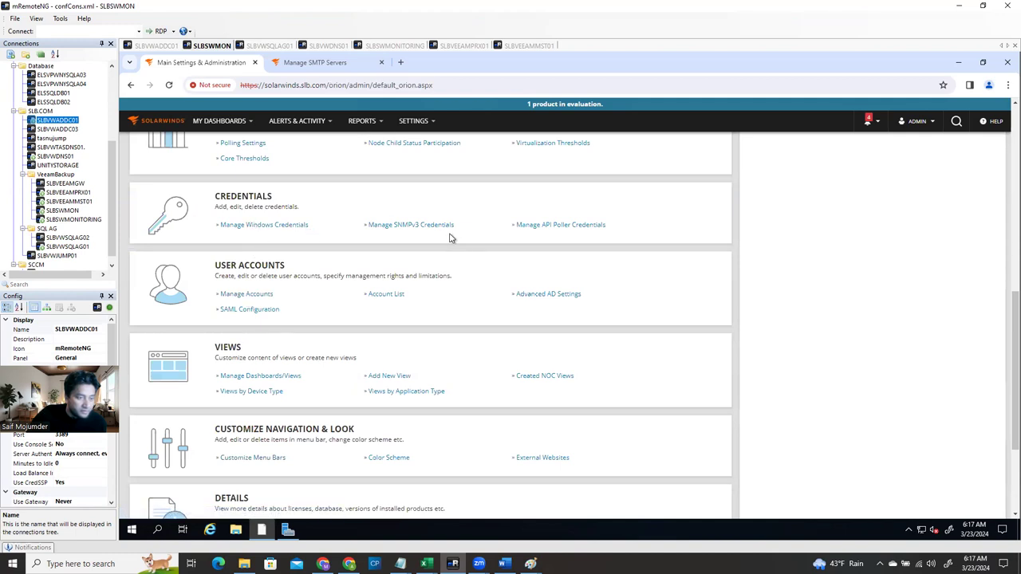
pyautogui.click(248, 295)
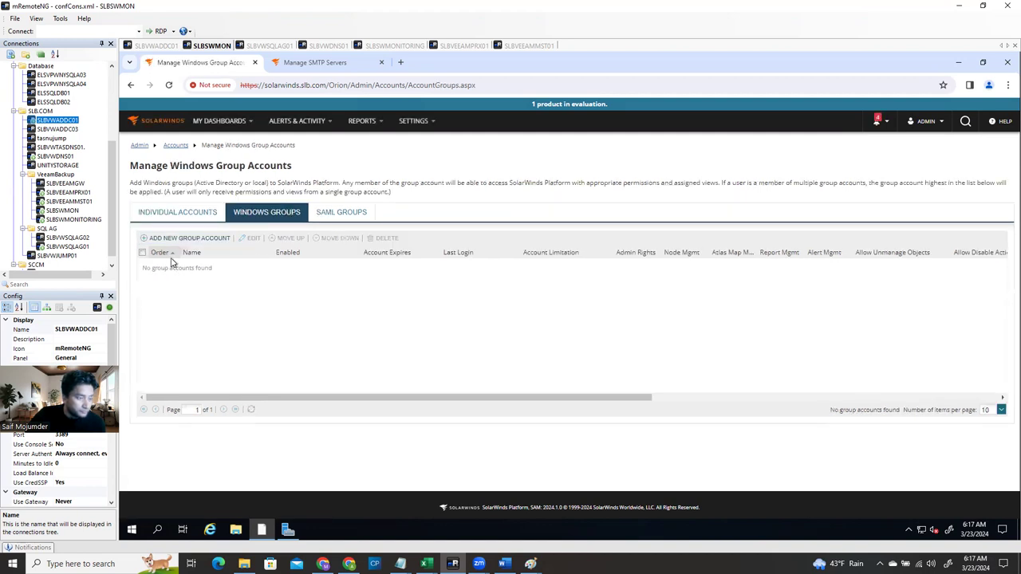
# Start a new Windows group account, confirm the slb.com AD connection test succeeds, then switch to SLBVWADDC01
pyautogui.click(181, 240)
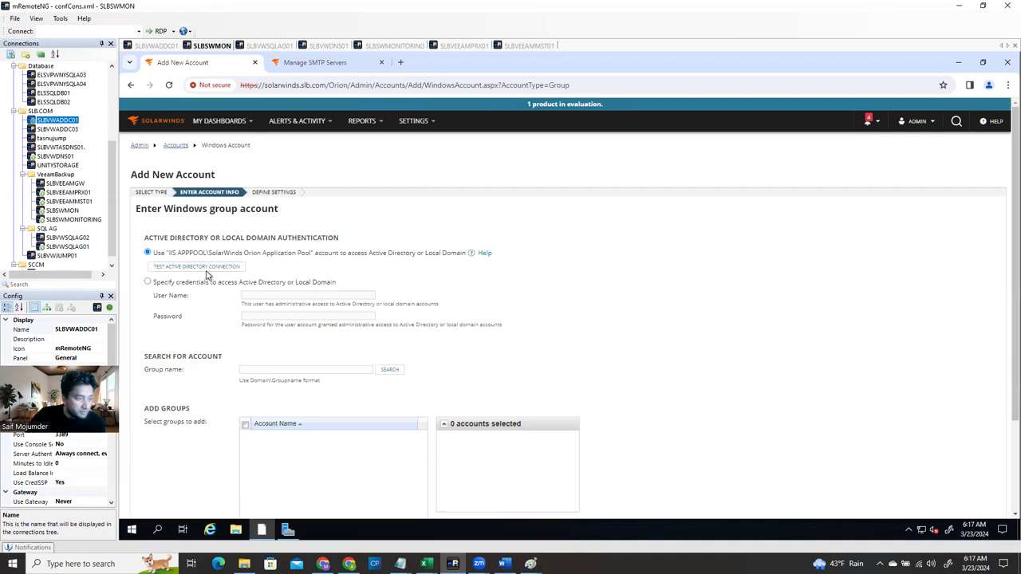
pyautogui.click(212, 269)
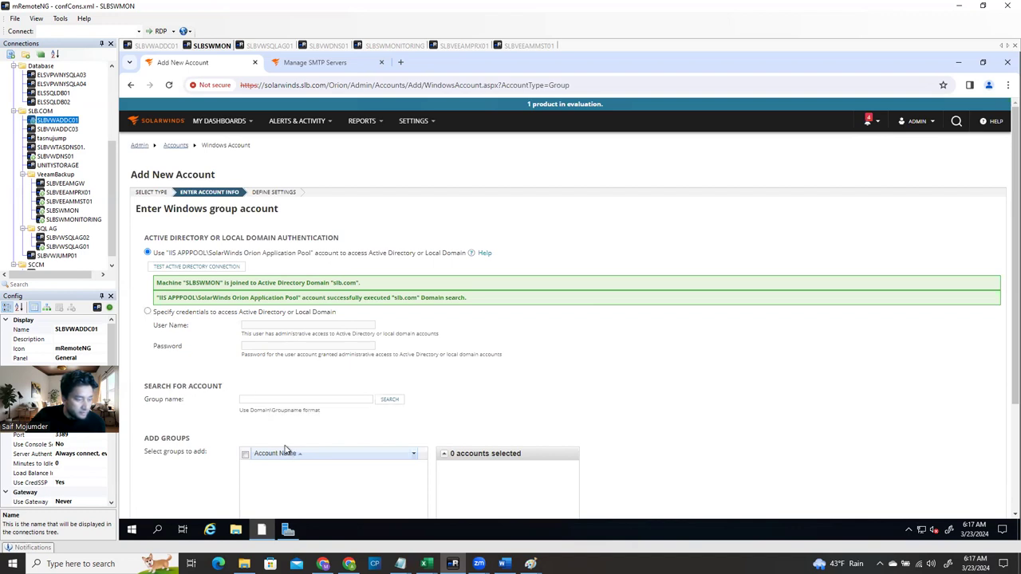
pyautogui.click(295, 400)
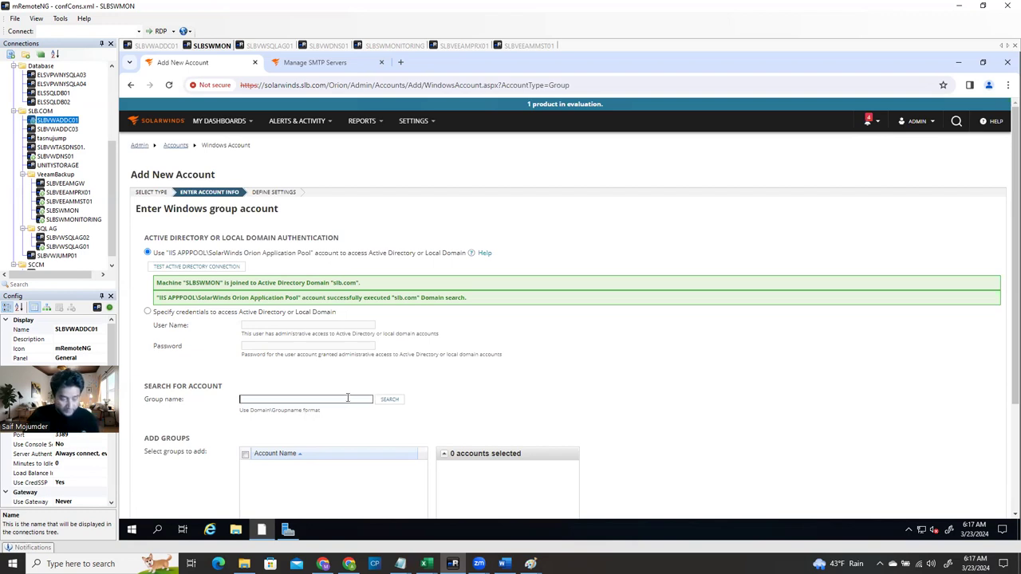
pyautogui.click(158, 45)
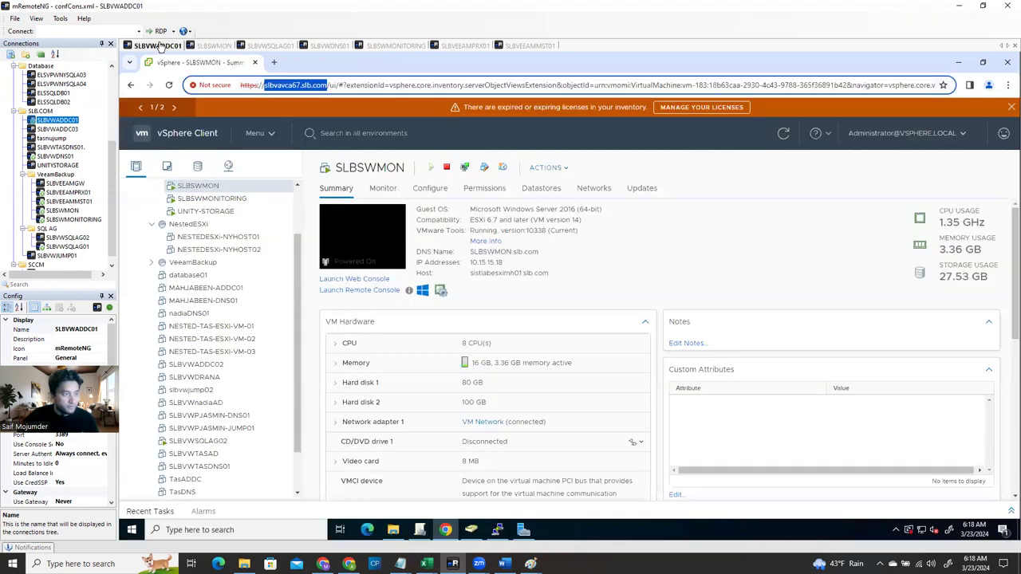
# Look up the sysadmin group name in ADUC's User_Groups OU, then return to the SLBSWMON session
pyautogui.click(472, 534)
pyautogui.click(170, 336)
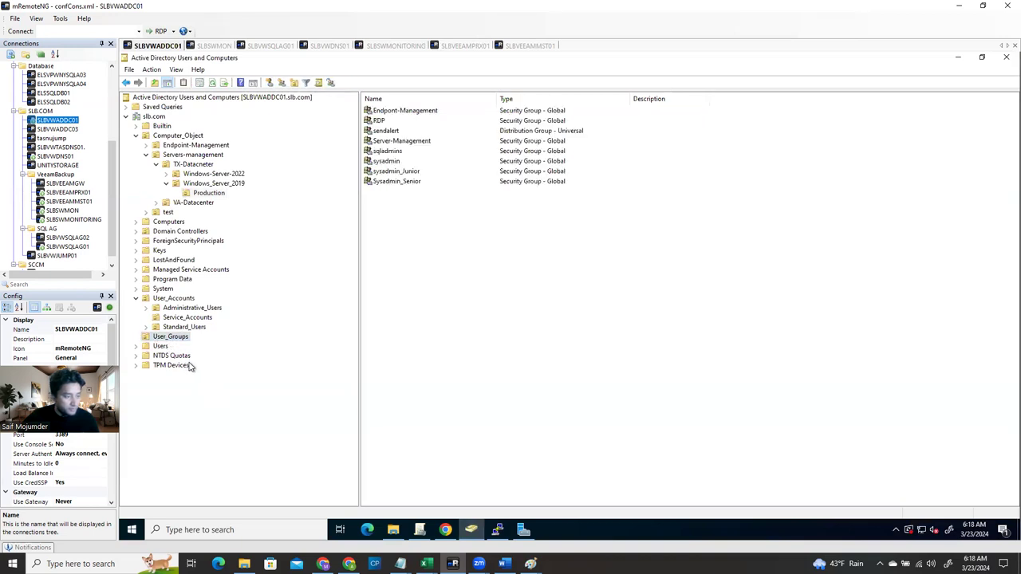
pyautogui.click(395, 163)
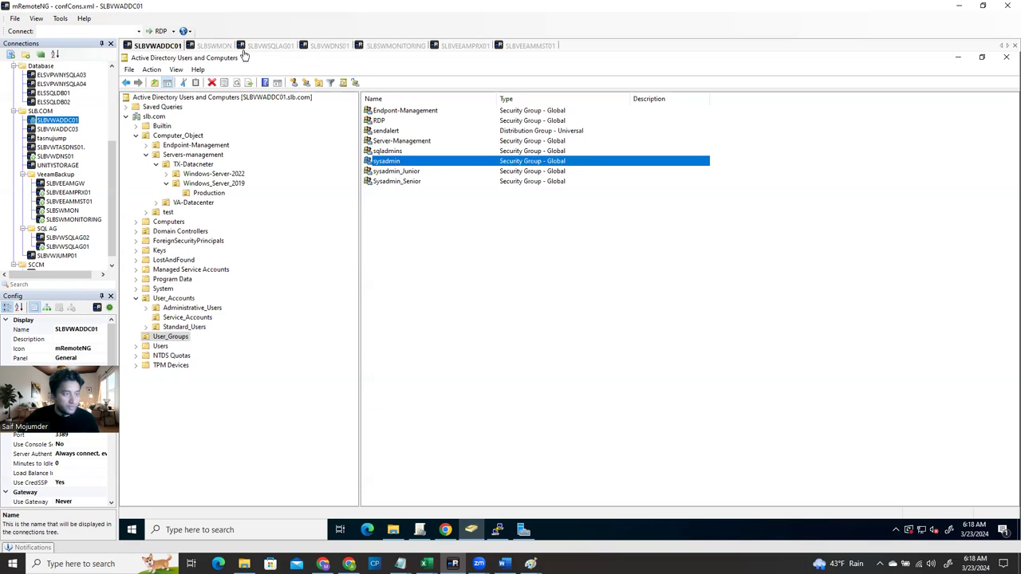
pyautogui.click(212, 45)
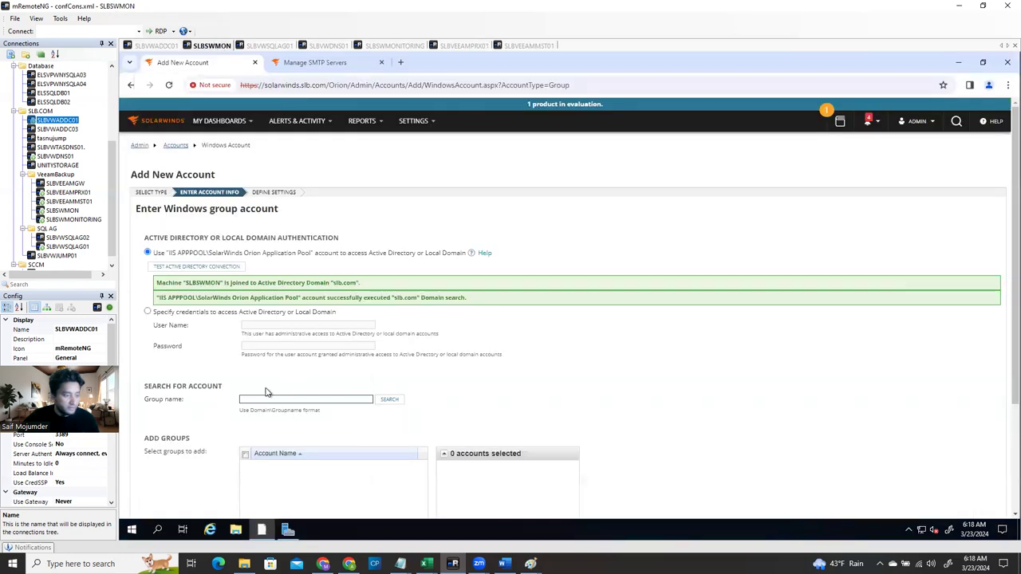
# Search the domain for Windows groups matching slb\sysadmin
pyautogui.click(266, 400)
pyautogui.write('sv')
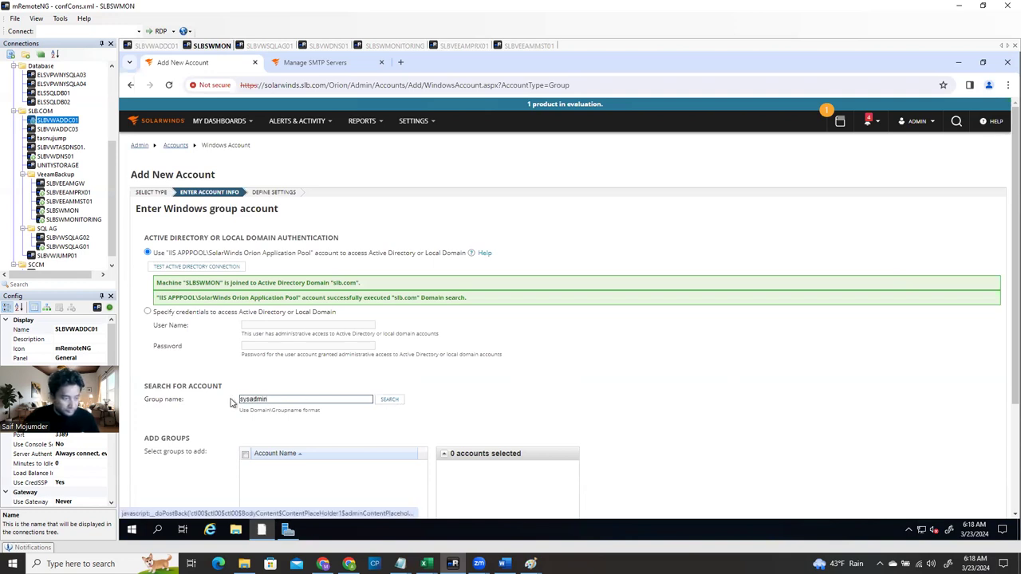
pyautogui.write('slb\\')
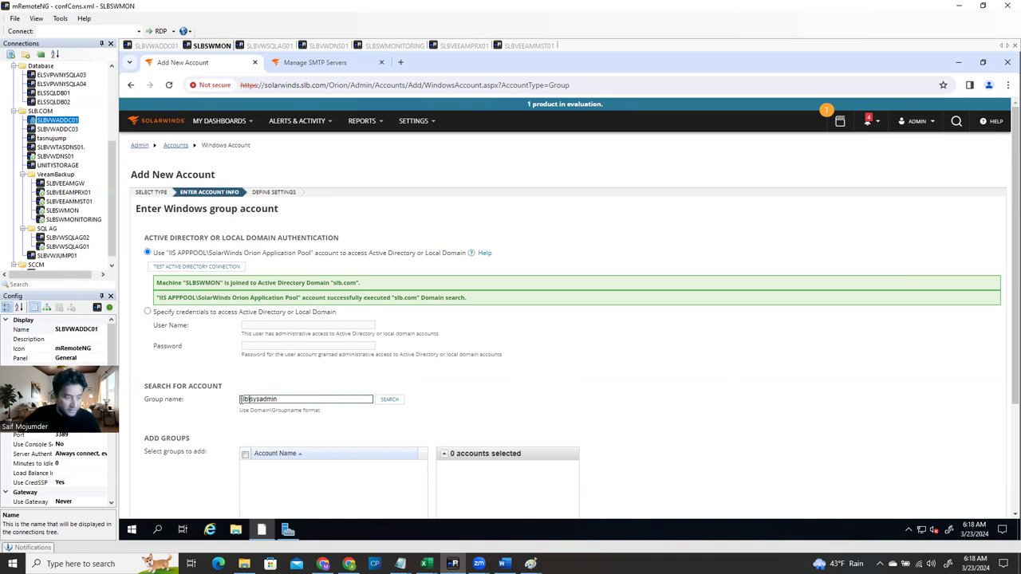
pyautogui.click(391, 400)
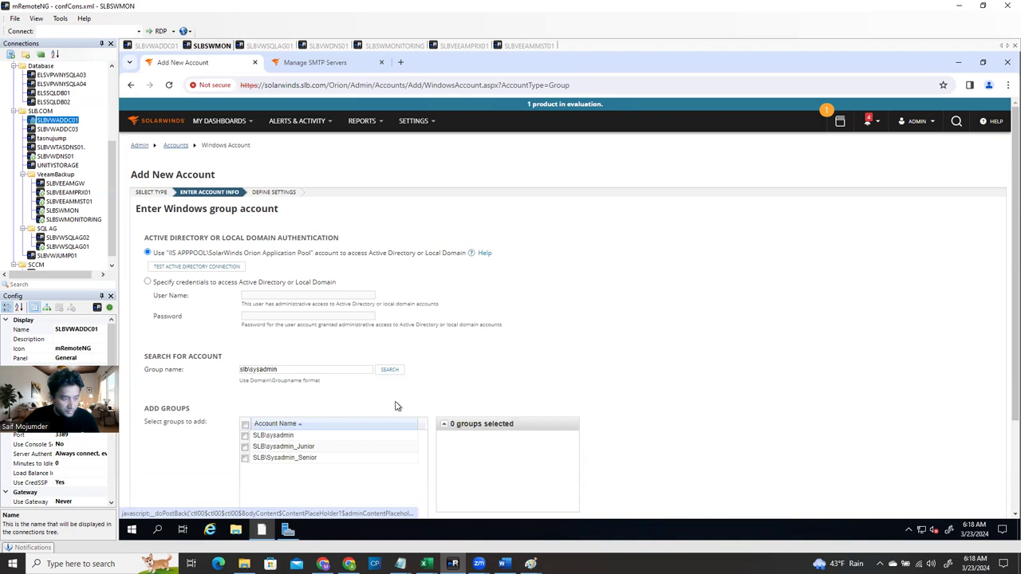
# Select SLB\sysadmin, SLB\sysadmin_Junior and SLB\Sysadmin_Senior and continue to the next step
pyautogui.click(245, 437)
pyautogui.scroll(-2, 482, 444)
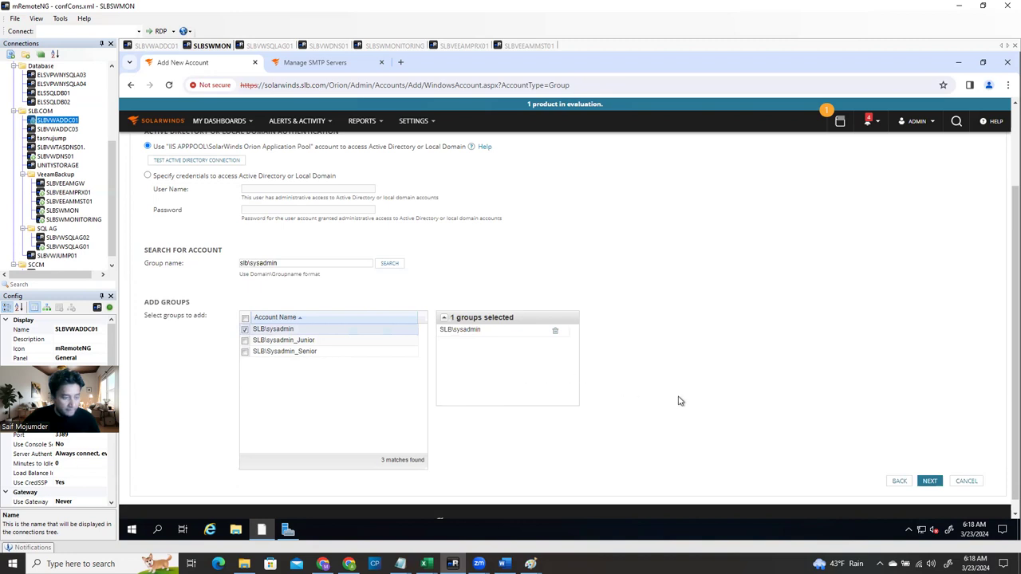
pyautogui.click(246, 341)
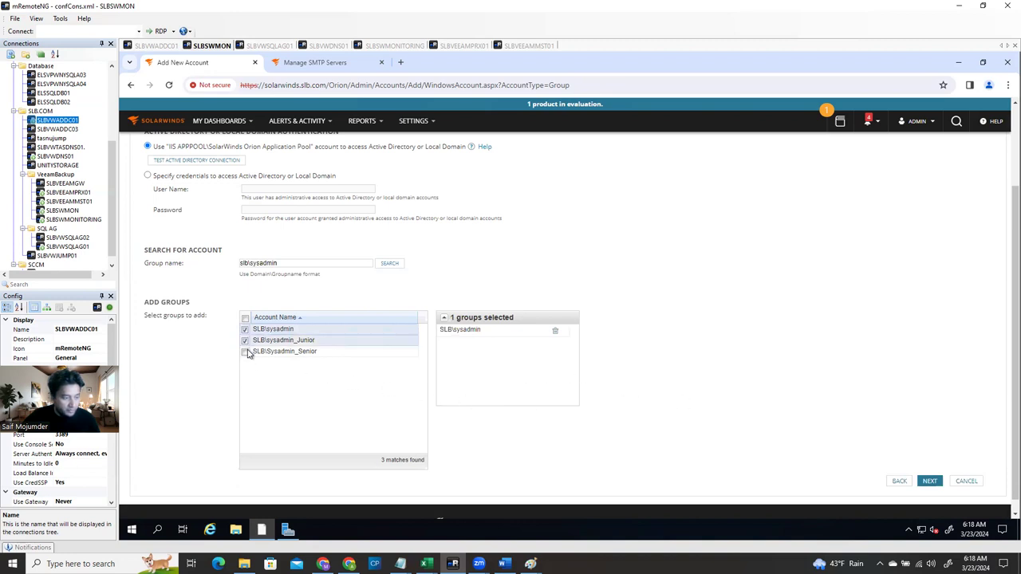
pyautogui.click(246, 352)
pyautogui.click(929, 482)
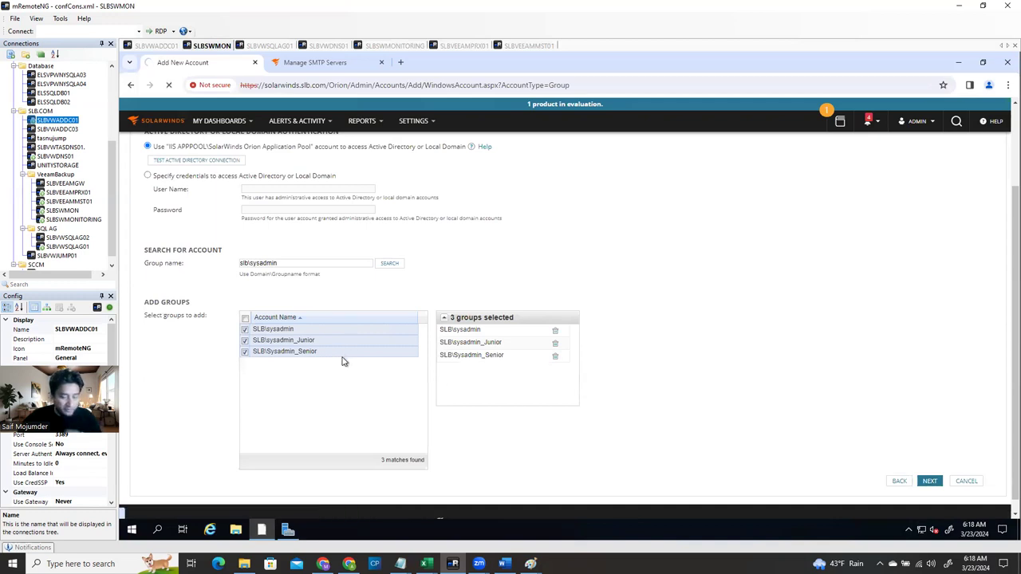
pyautogui.click(931, 481)
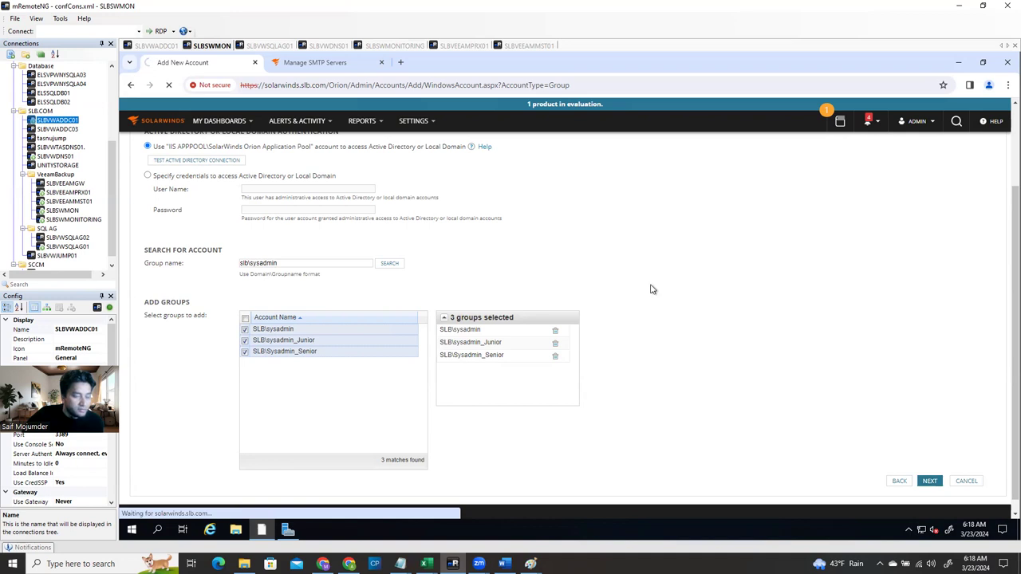
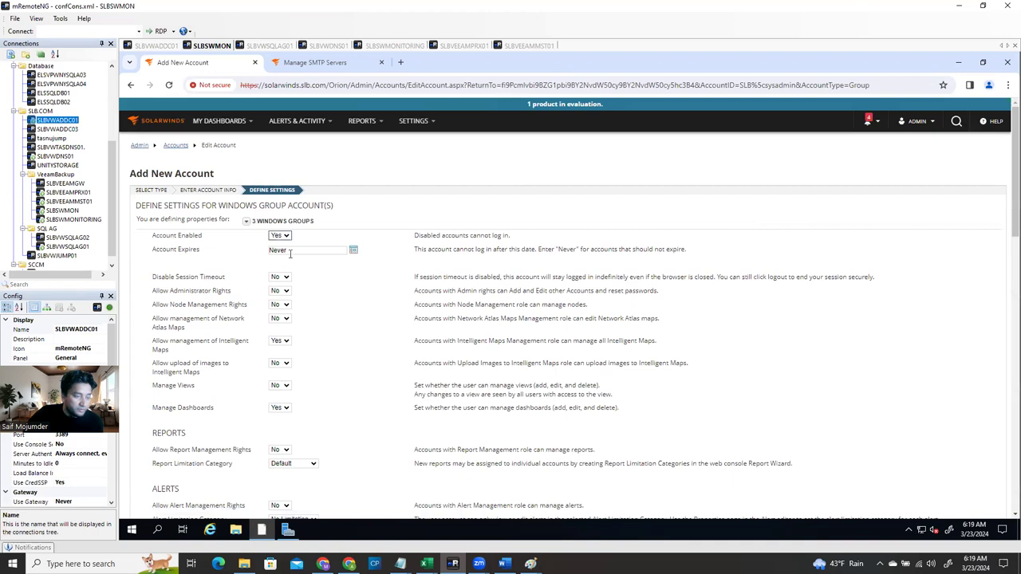
# Review the session timeout and node management rights options, leaving both unchanged
pyautogui.scroll(-2, 330, 285)
pyautogui.scroll(-2, 316, 330)
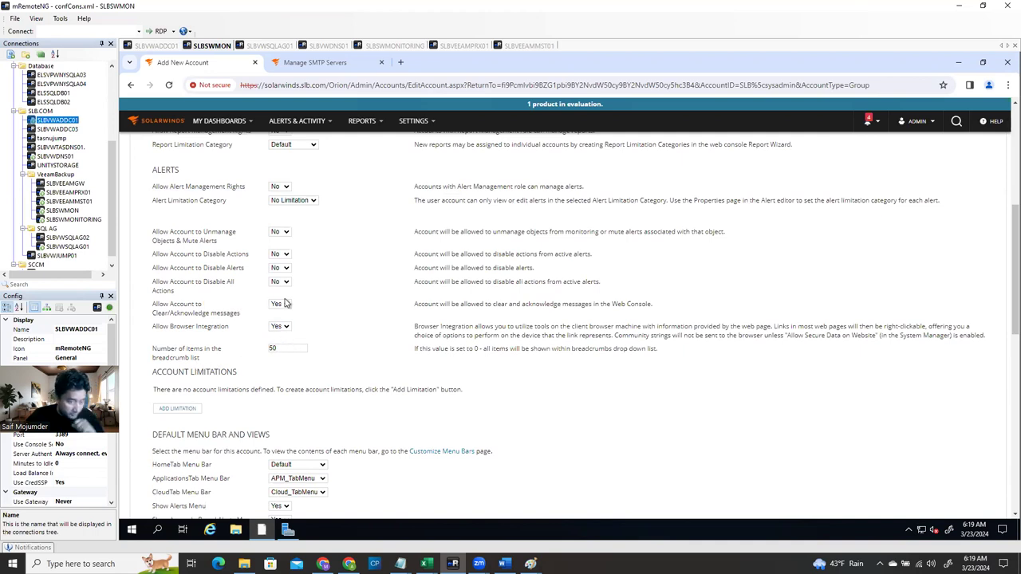
pyautogui.scroll(5, 205, 283)
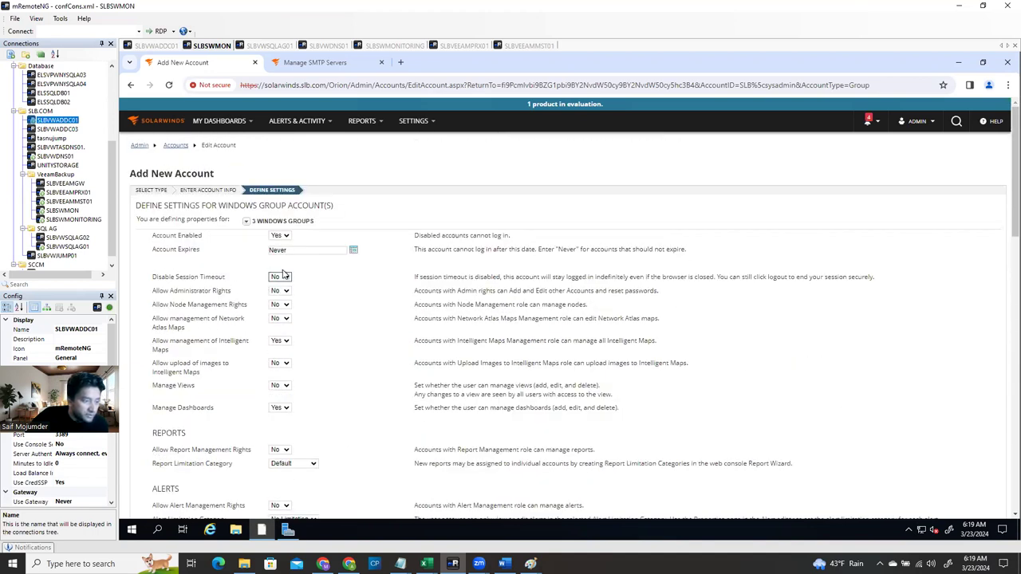
pyautogui.click(285, 278)
pyautogui.click(280, 310)
pyautogui.click(359, 312)
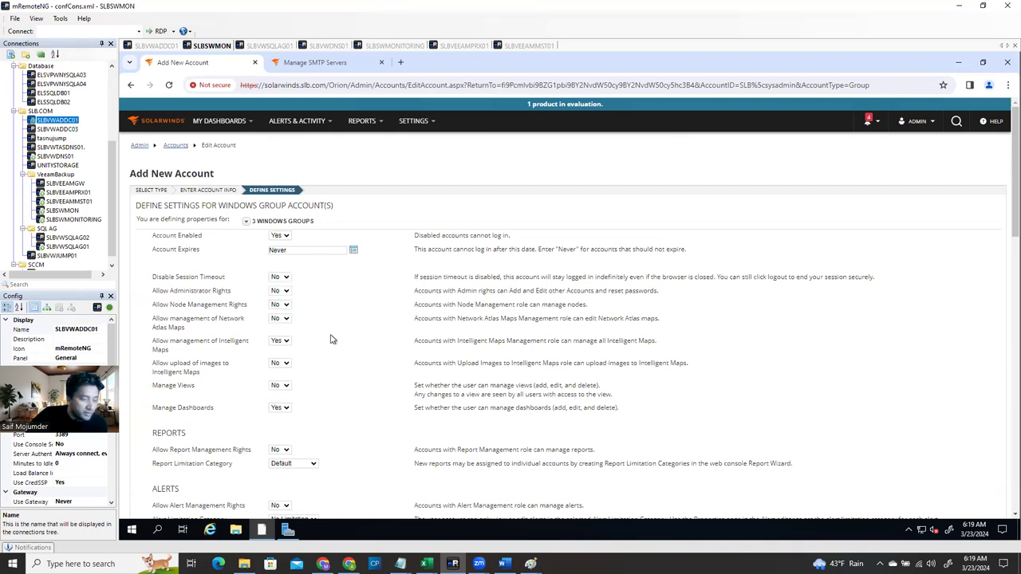
pyautogui.scroll(-10, 335, 344)
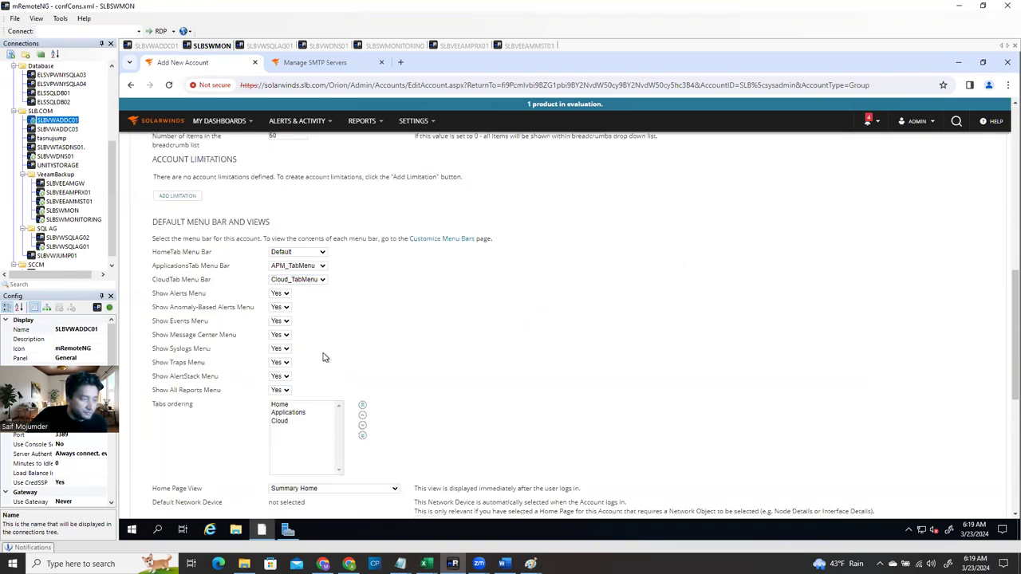
pyautogui.scroll(-3, 335, 327)
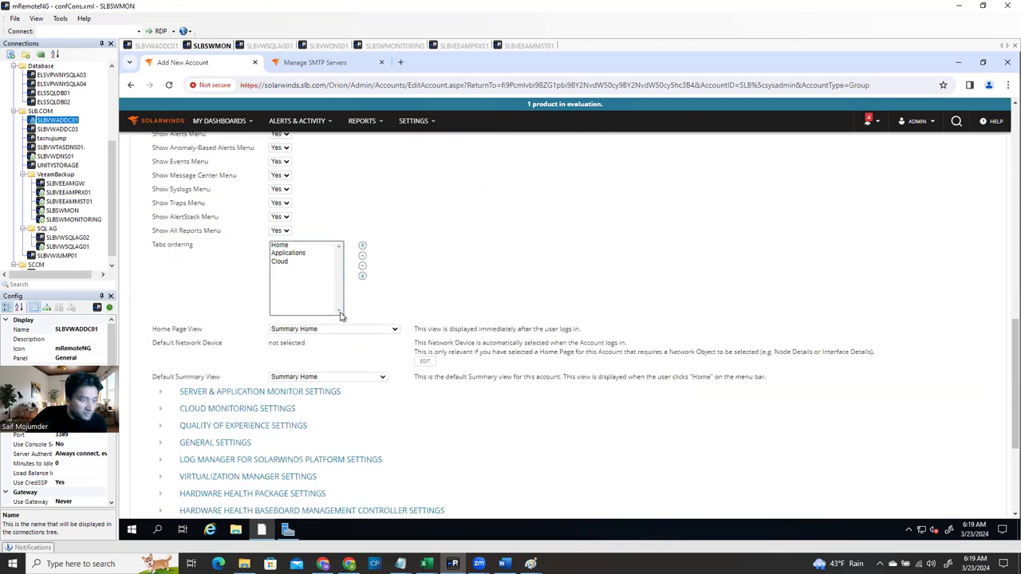
pyautogui.scroll(3, 335, 319)
pyautogui.scroll(-1, 207, 252)
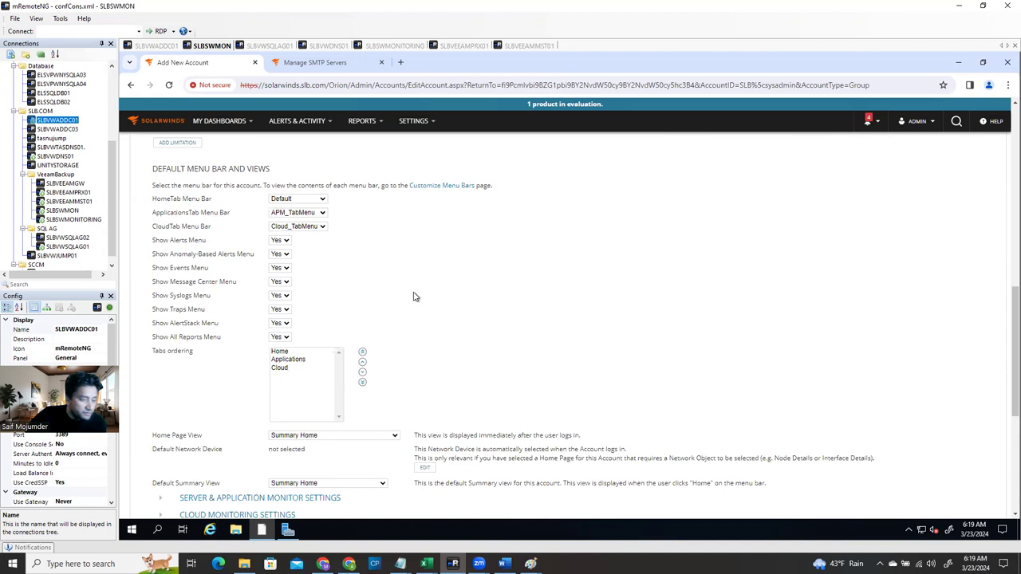
pyautogui.scroll(-2, 431, 316)
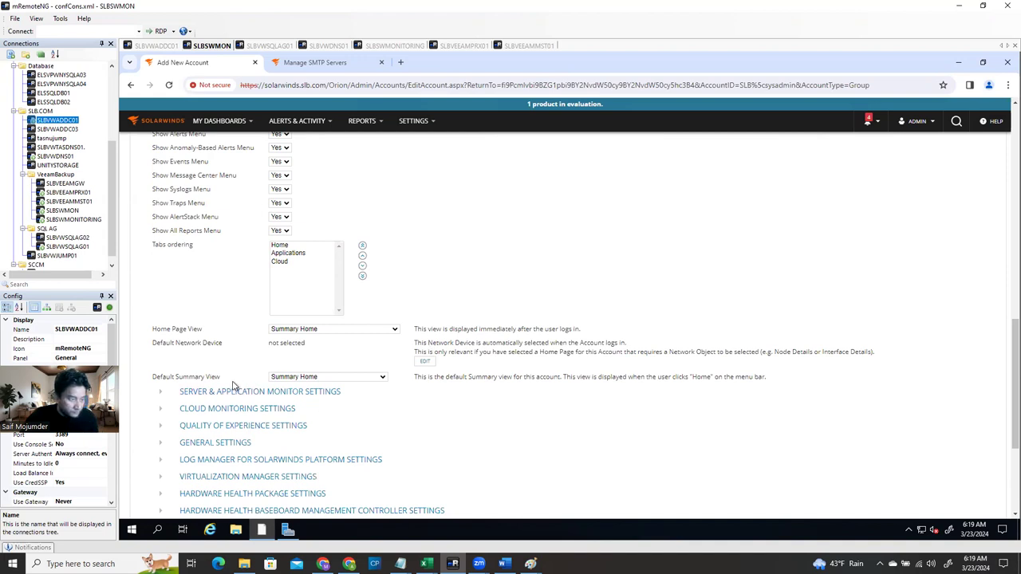
# Keep Summary Home as the default summary view
pyautogui.click(364, 377)
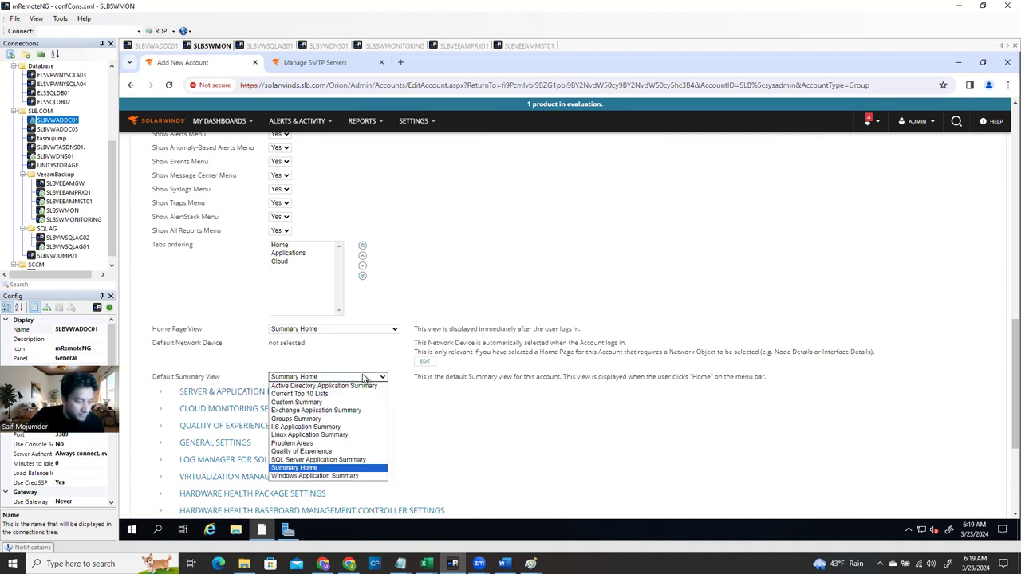
pyautogui.click(437, 440)
pyautogui.scroll(-3, 375, 431)
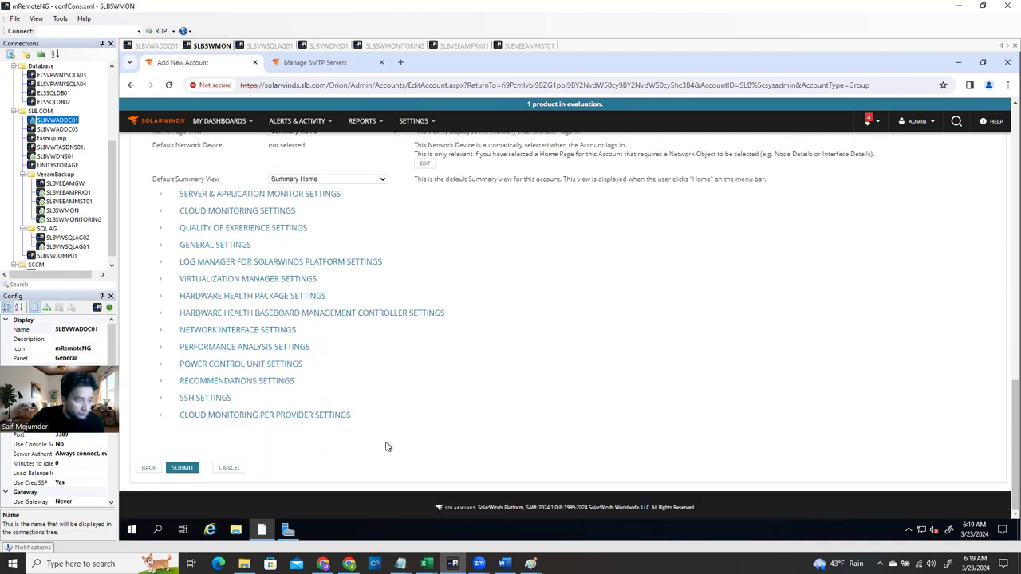
pyautogui.scroll(2, 386, 447)
pyautogui.scroll(1, 386, 446)
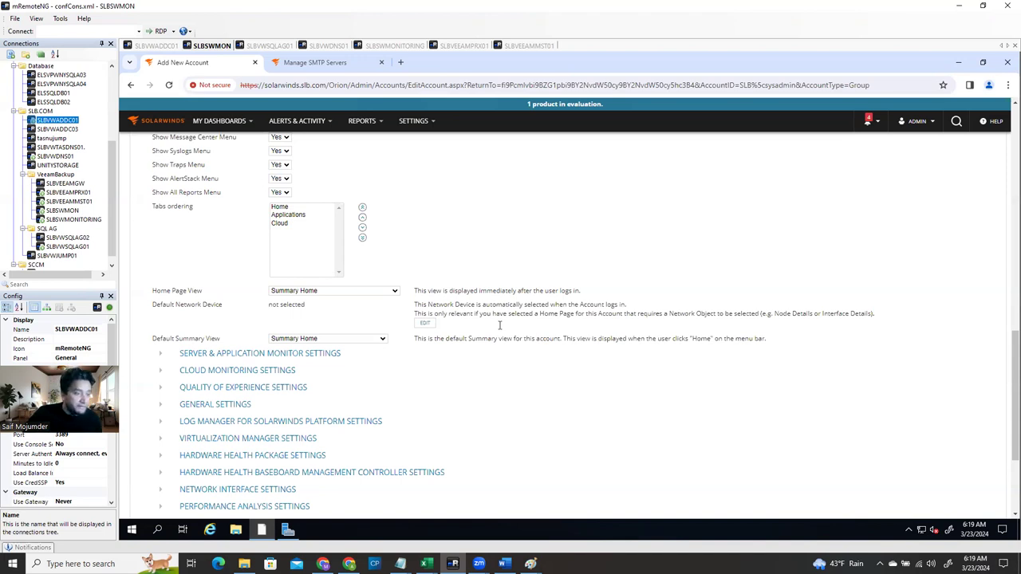
# Leave Home Page View on Summary Home and submit the group account settings
pyautogui.click(330, 292)
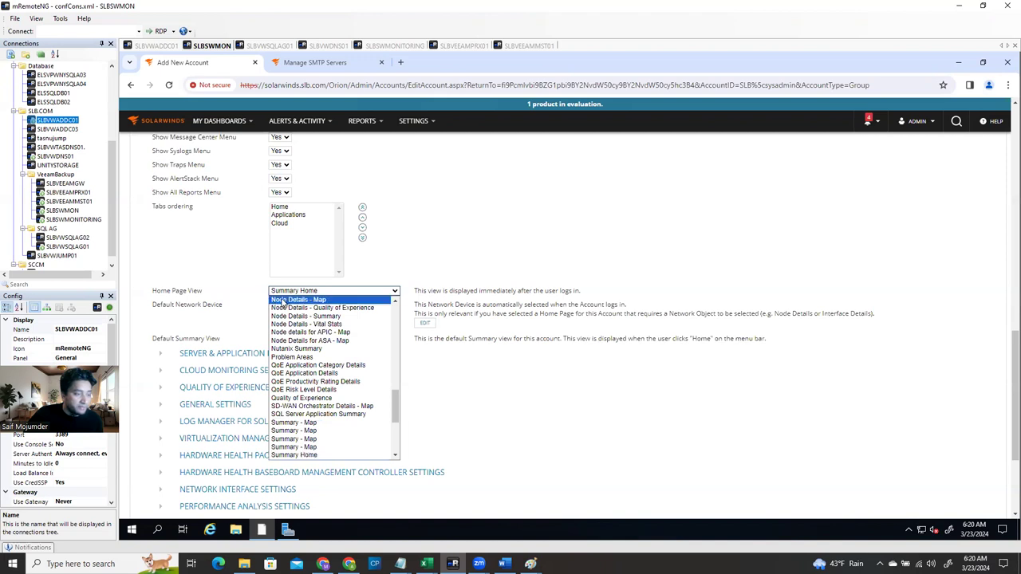
pyautogui.click(317, 292)
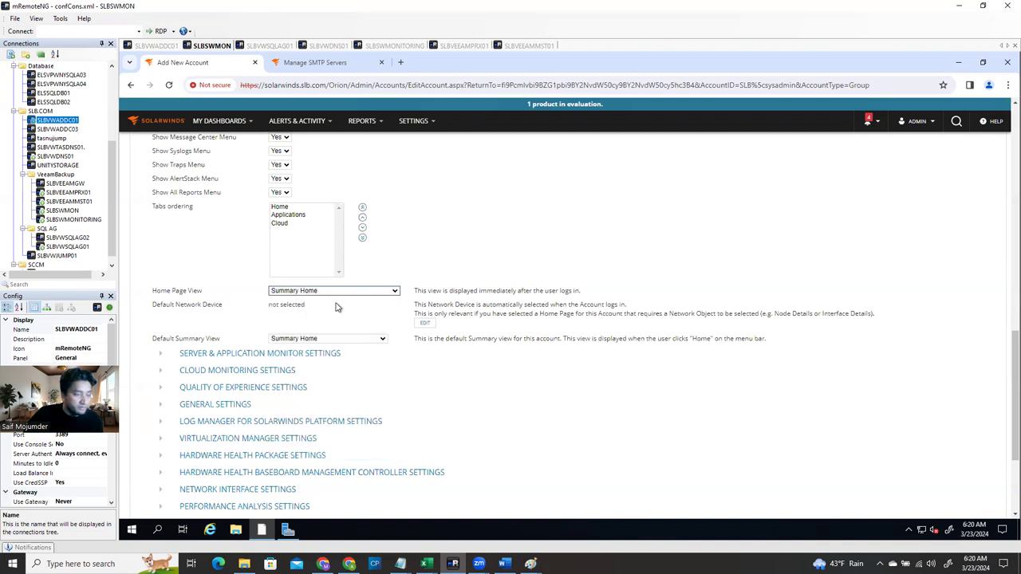
pyautogui.click(338, 292)
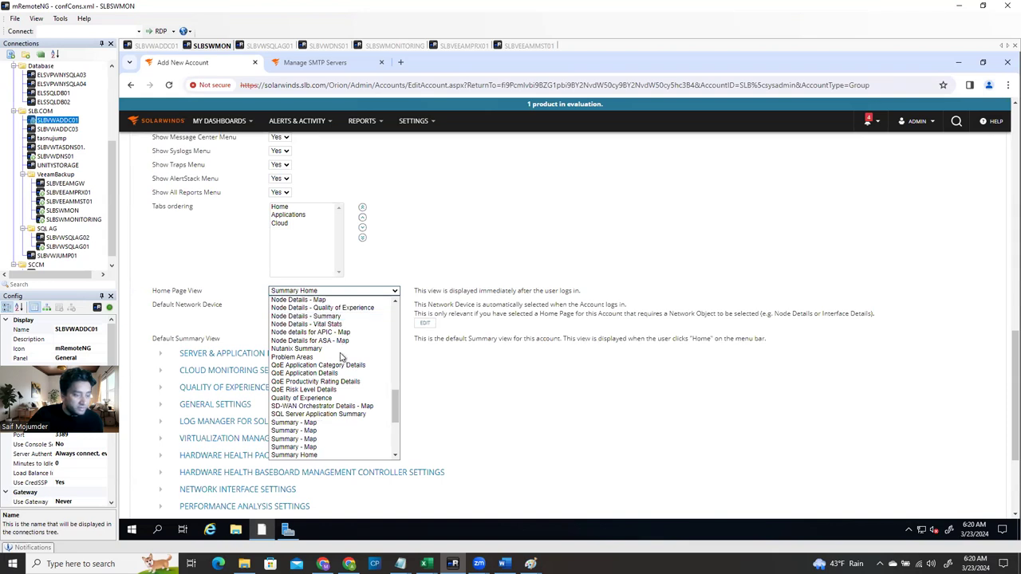
pyautogui.click(469, 263)
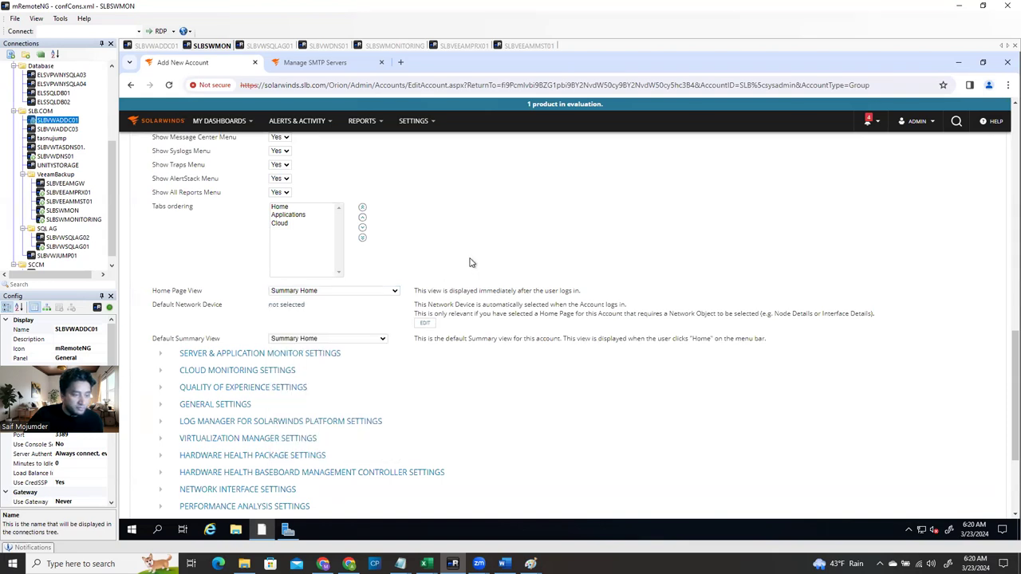
pyautogui.scroll(-2, 492, 409)
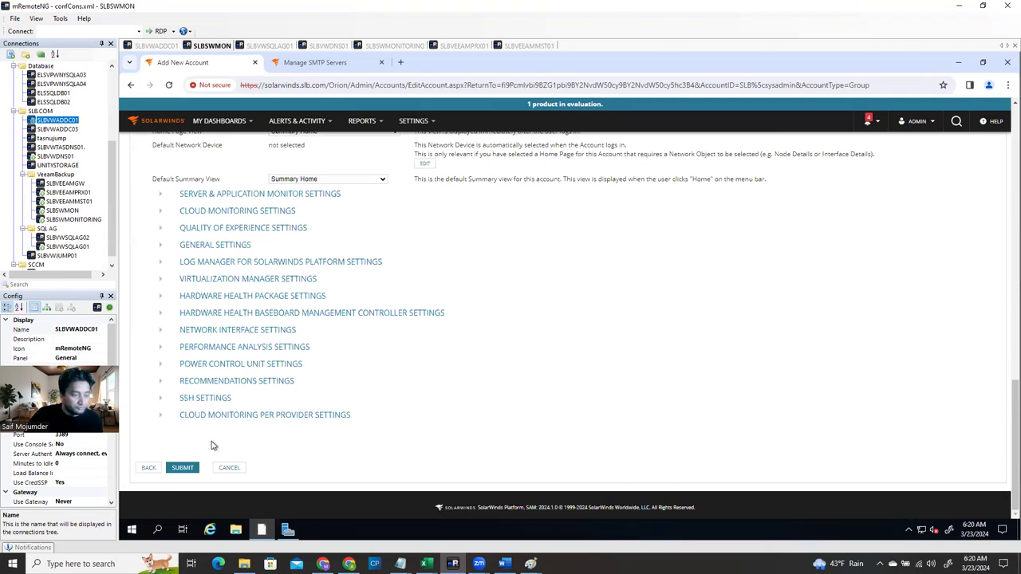
pyautogui.click(183, 467)
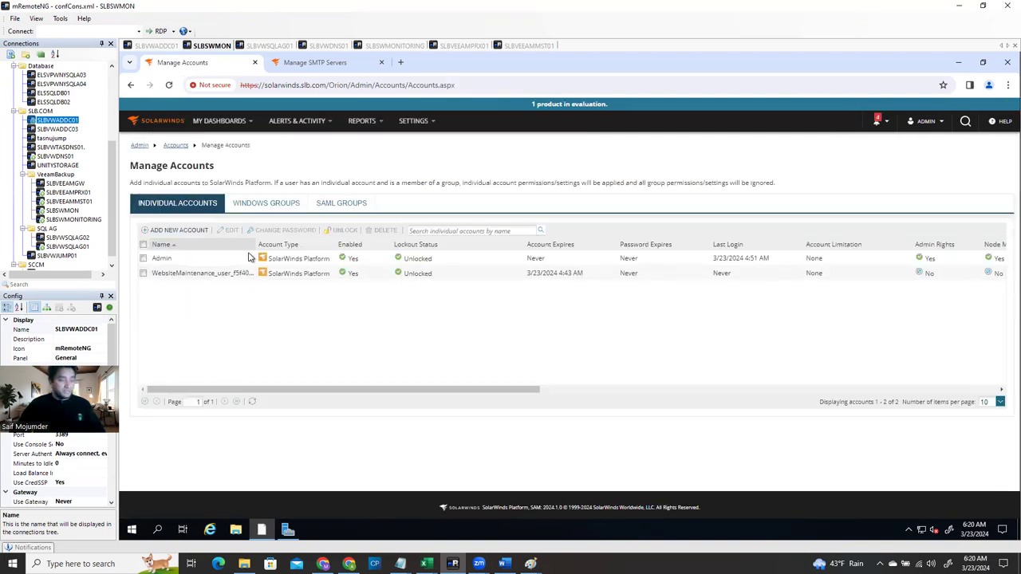
# Go to Settings > All Settings and scroll down to the Details section
pyautogui.click(413, 123)
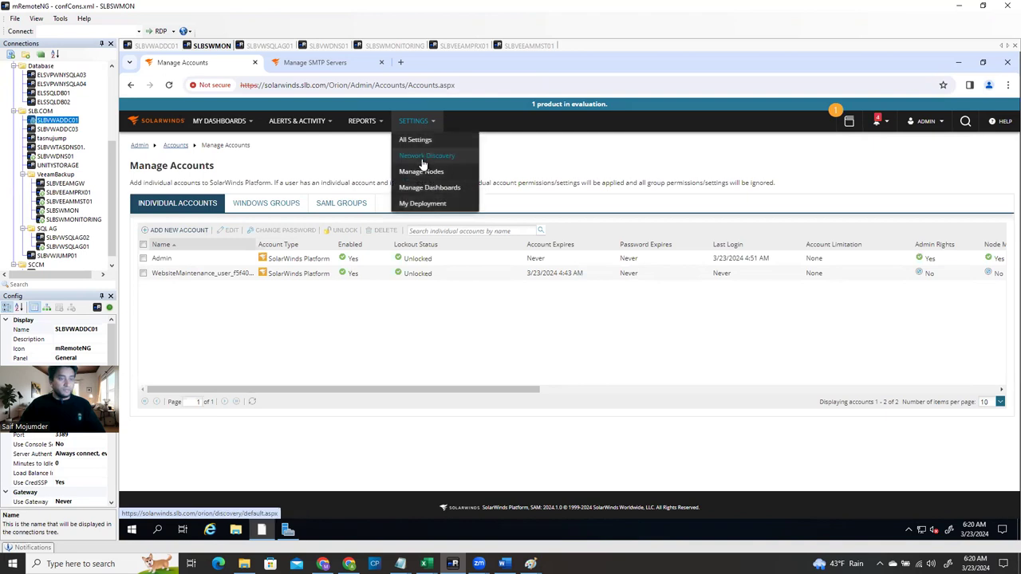
pyautogui.click(417, 141)
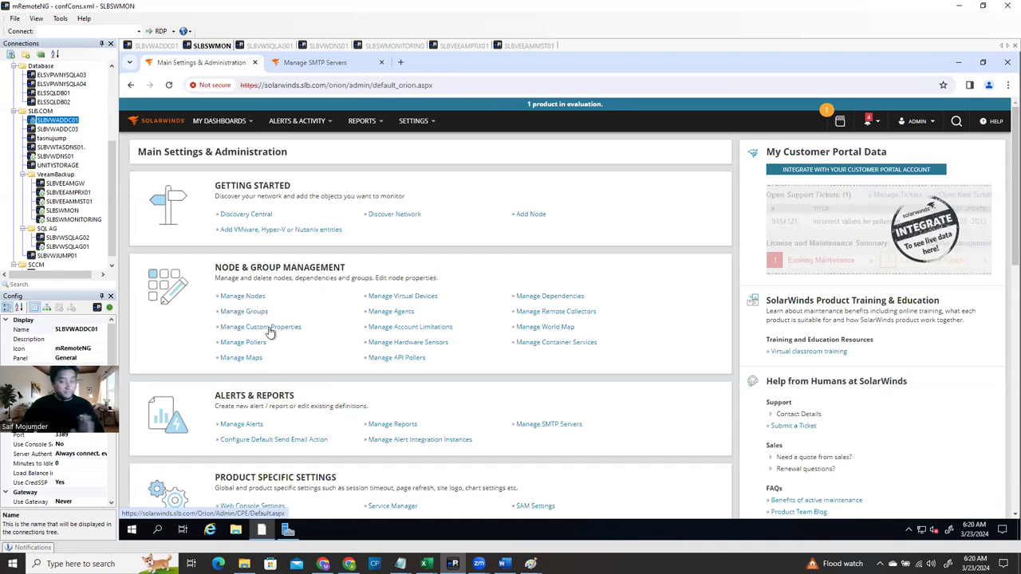
pyautogui.scroll(-3, 311, 367)
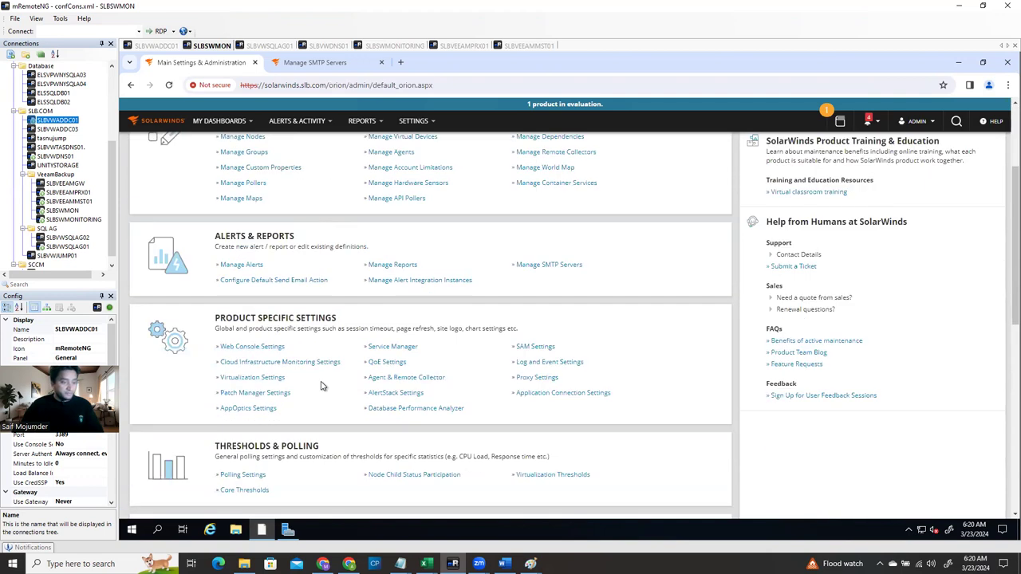
pyautogui.scroll(-1, 323, 387)
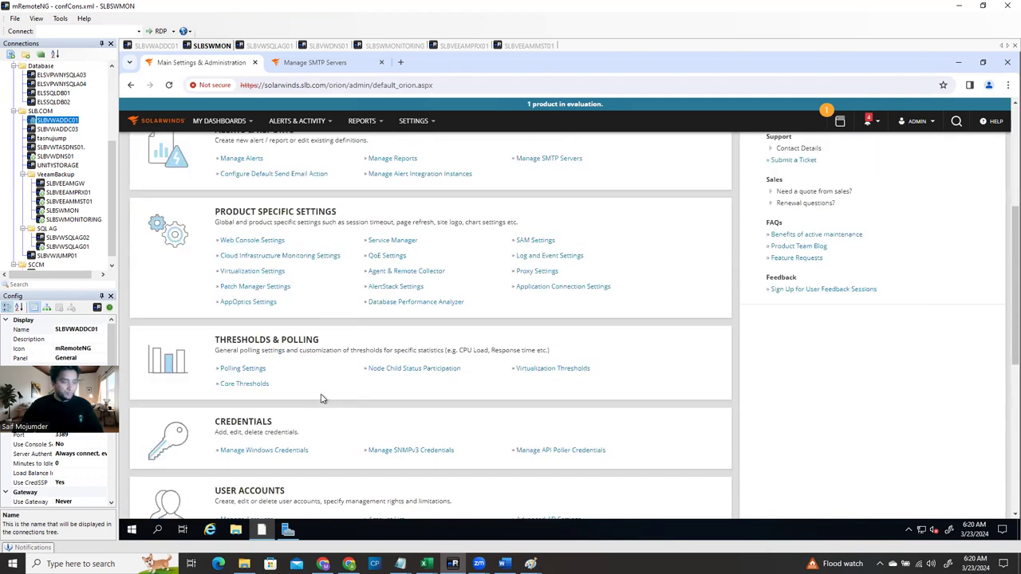
pyautogui.scroll(-2, 312, 413)
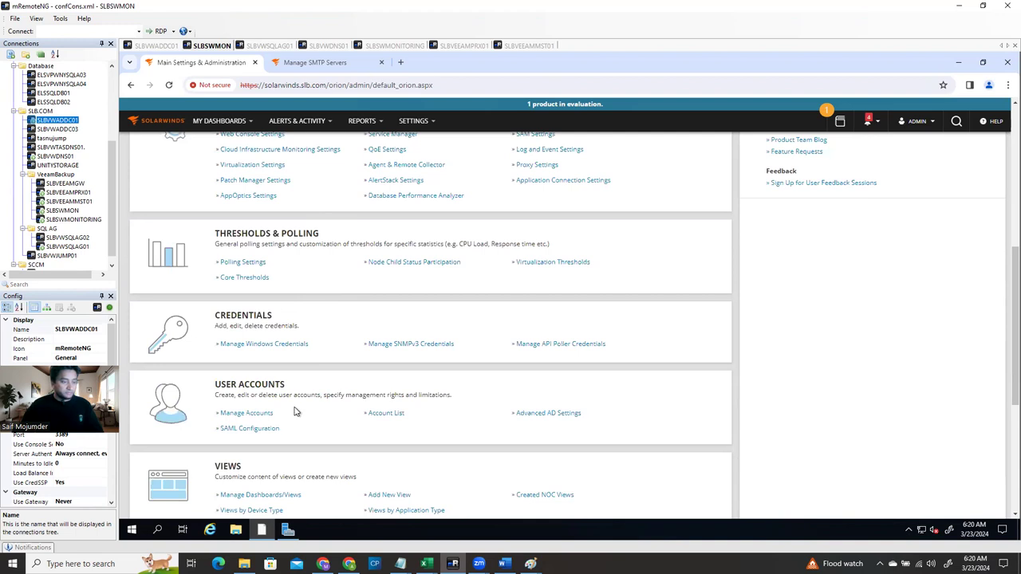
pyautogui.scroll(-2, 289, 418)
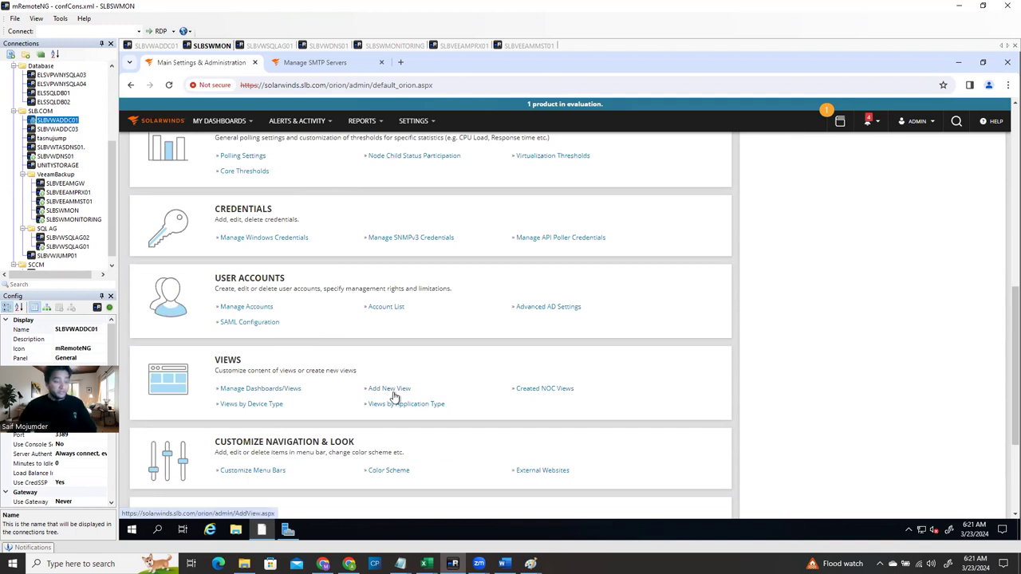
pyautogui.scroll(-3, 391, 399)
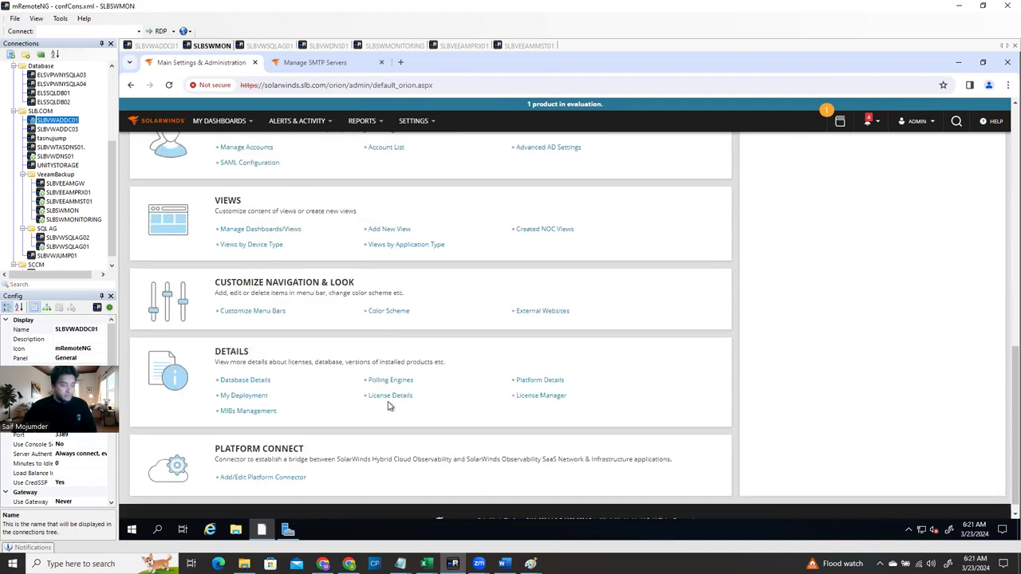
pyautogui.scroll(-1, 391, 404)
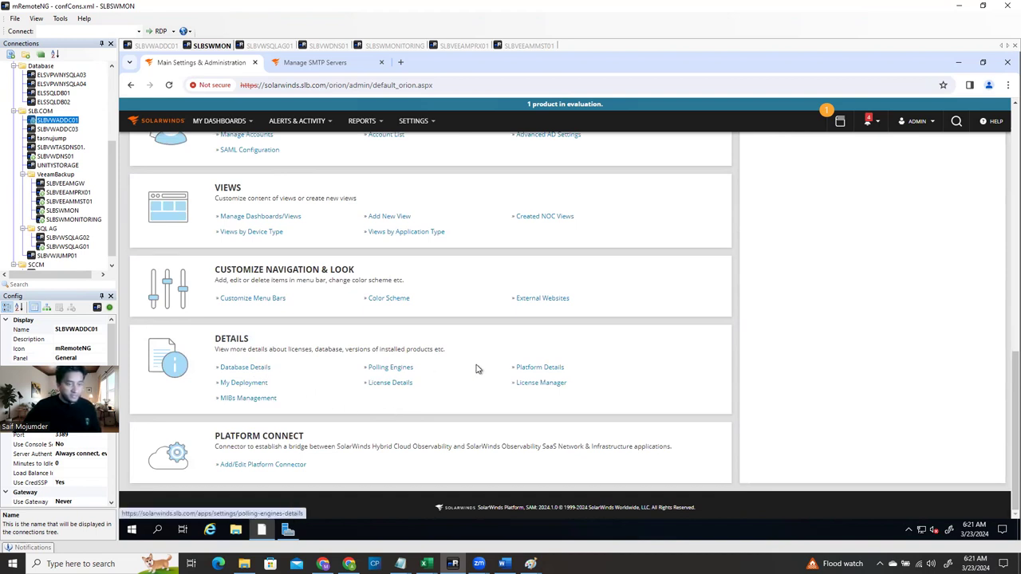
pyautogui.click(390, 384)
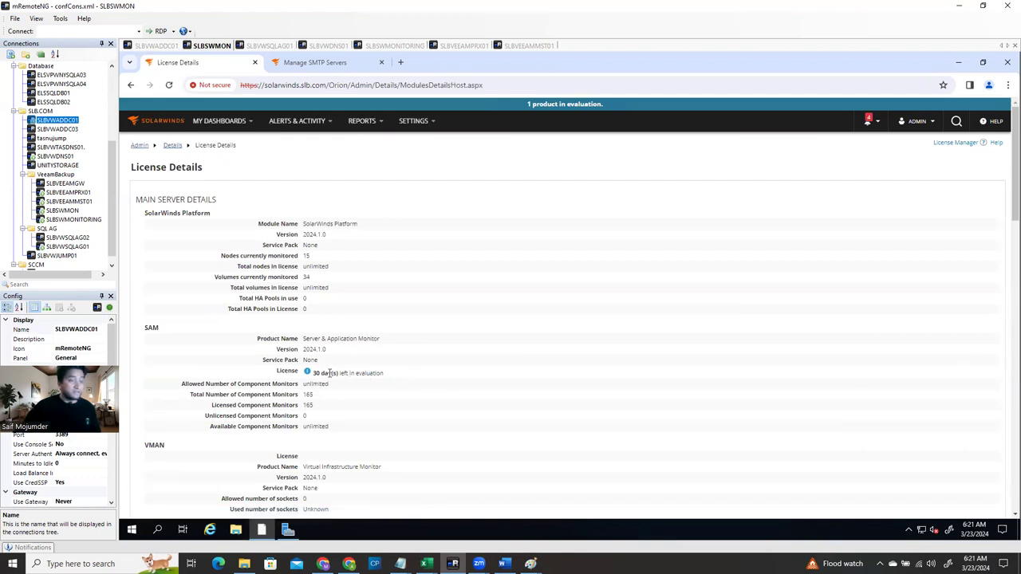
pyautogui.scroll(-10, 375, 367)
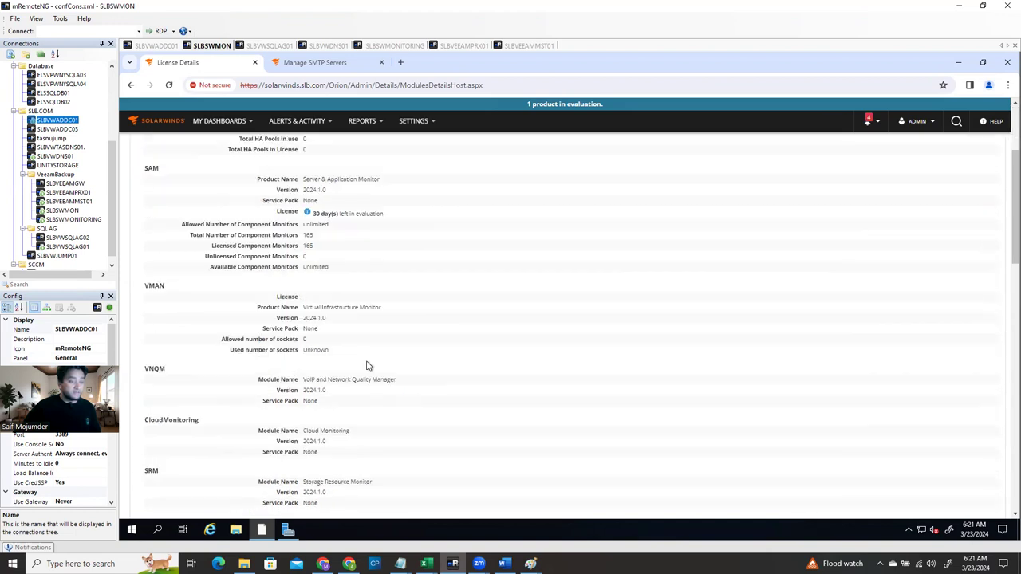
pyautogui.scroll(-5, 366, 406)
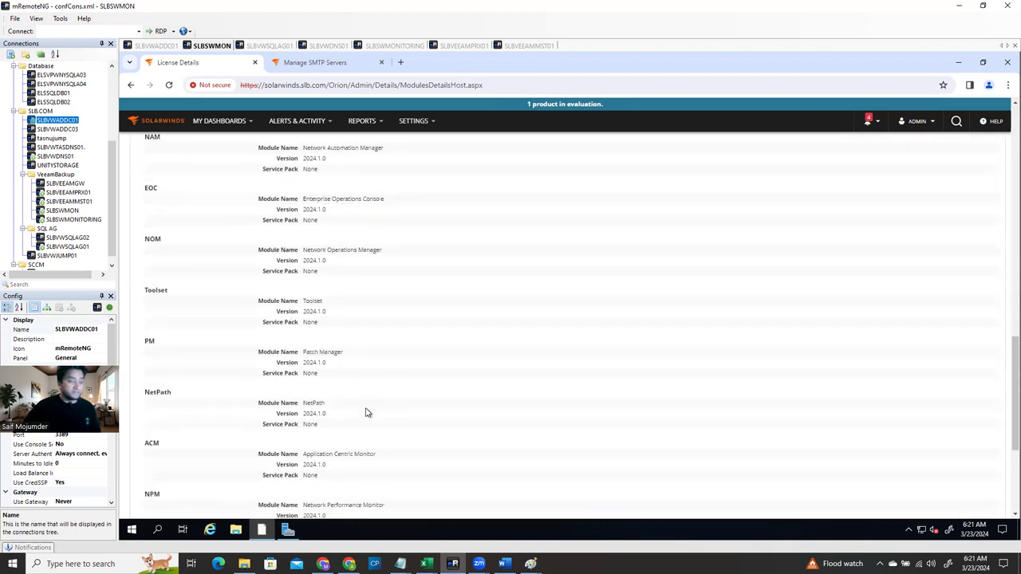
pyautogui.scroll(15, 367, 414)
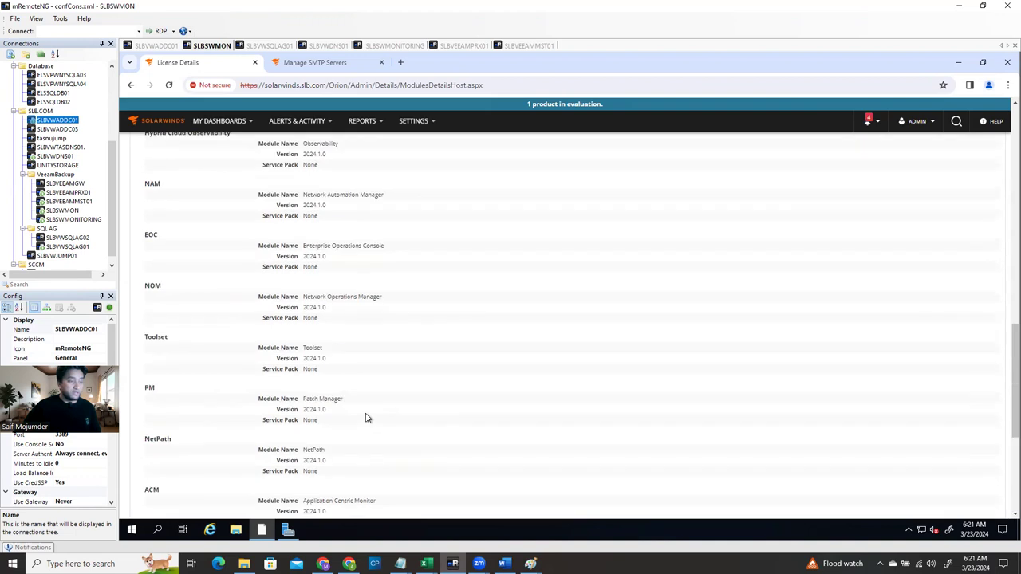
pyautogui.scroll(2, 364, 411)
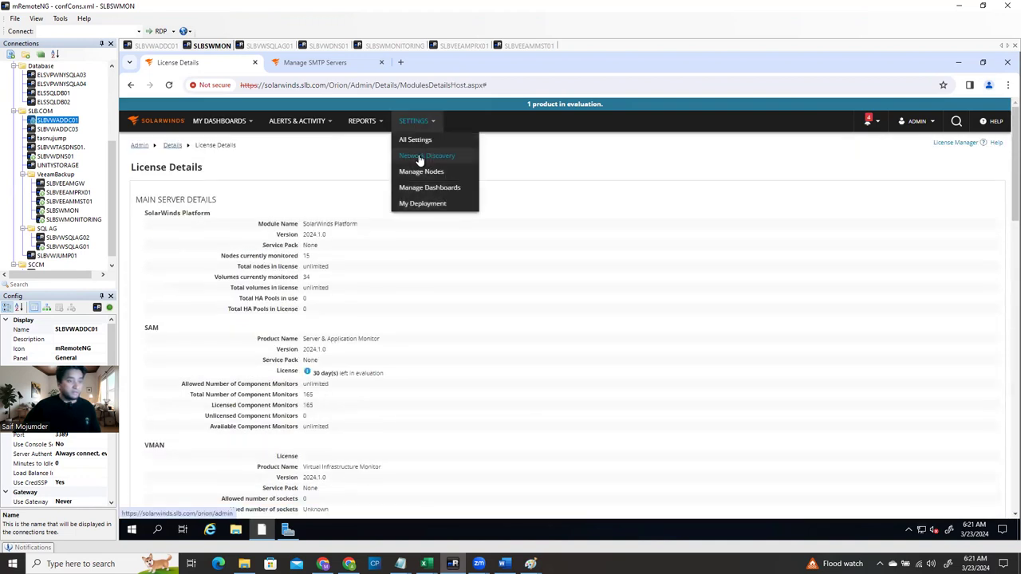
# From Main Settings & Administration, open Manage Dashboards/Views under Views
pyautogui.click(421, 140)
pyautogui.scroll(-8, 378, 337)
pyautogui.scroll(-3, 307, 392)
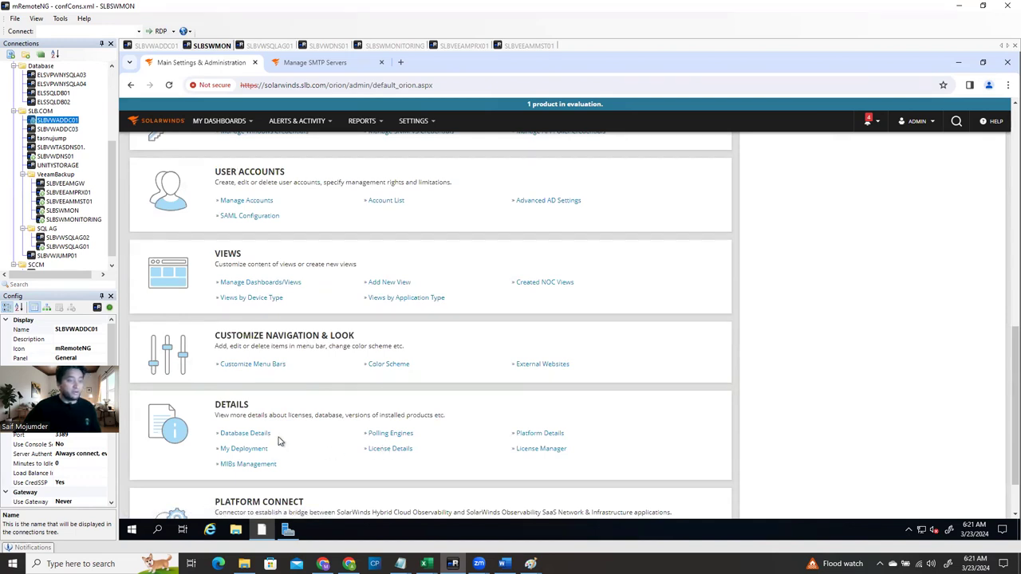
pyautogui.scroll(3, 279, 439)
pyautogui.click(268, 394)
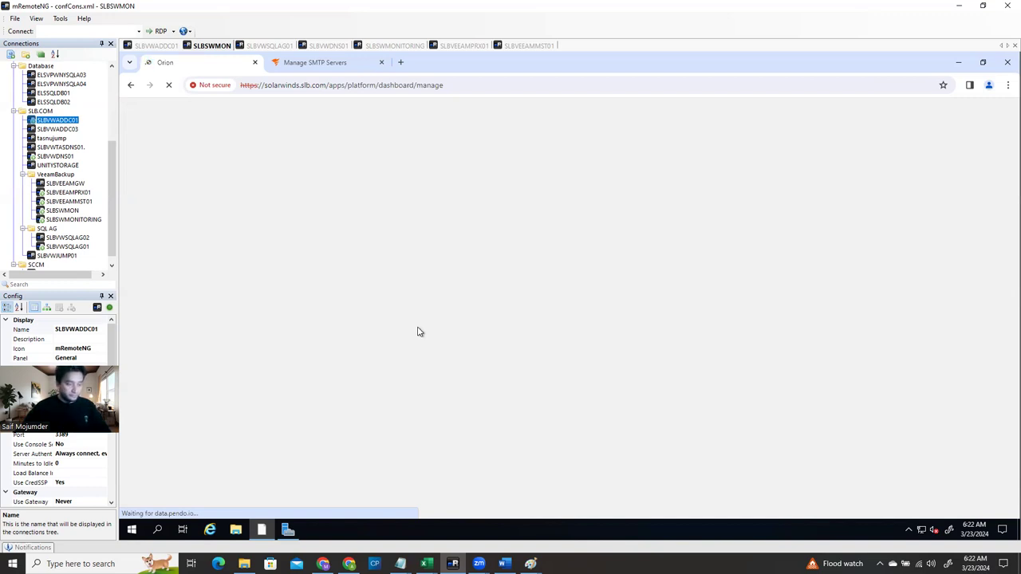
# Load Summary Home from My Dashboards in the SMTP servers tab, then return to Manage Dashboards
pyautogui.click(334, 67)
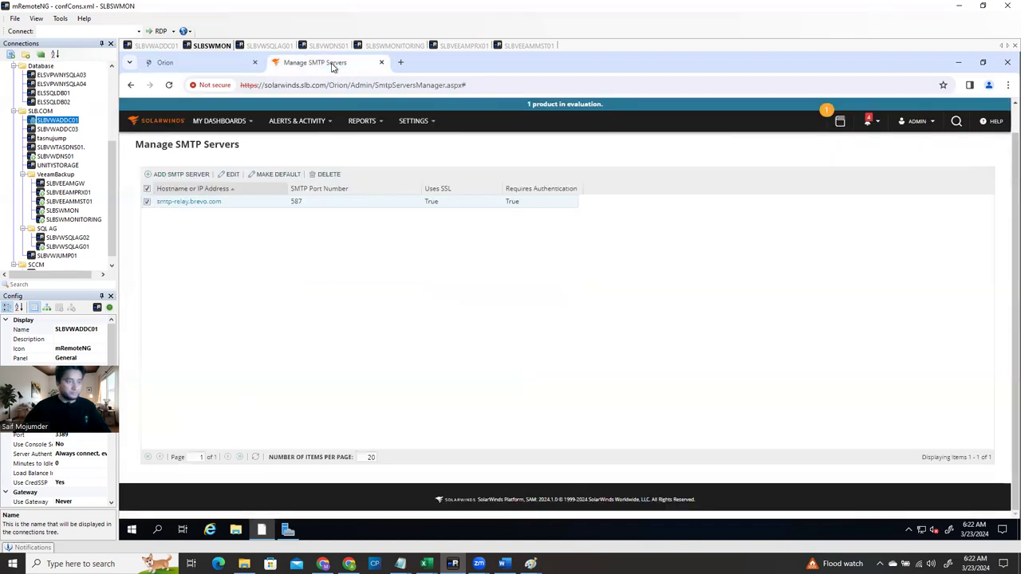
pyautogui.click(217, 121)
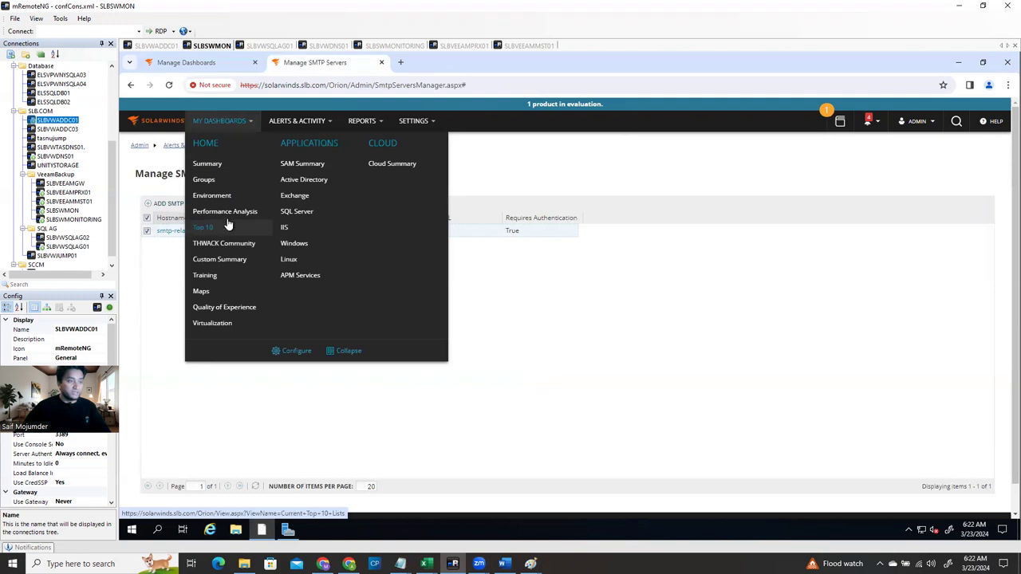
pyautogui.click(214, 165)
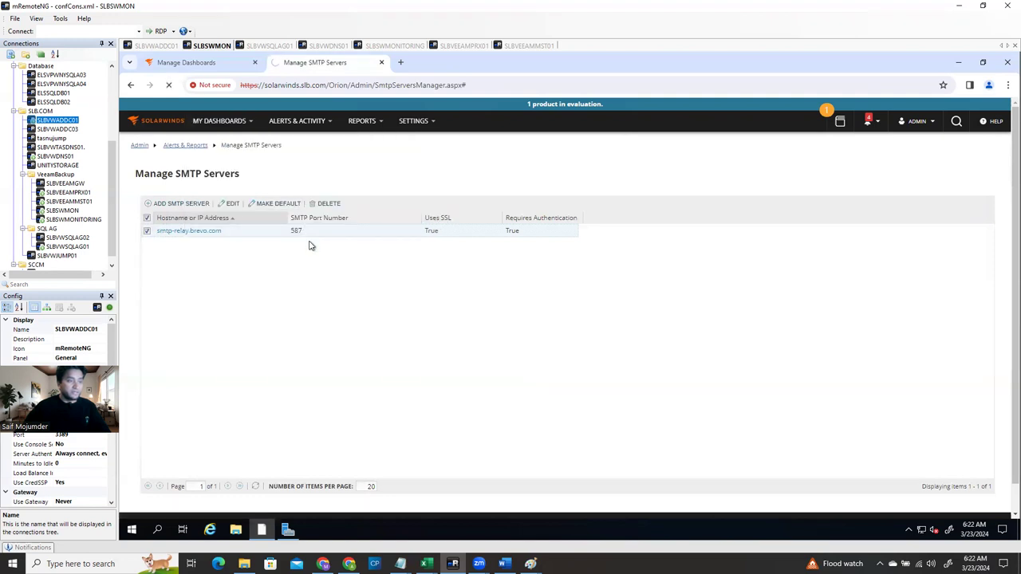
pyautogui.click(201, 63)
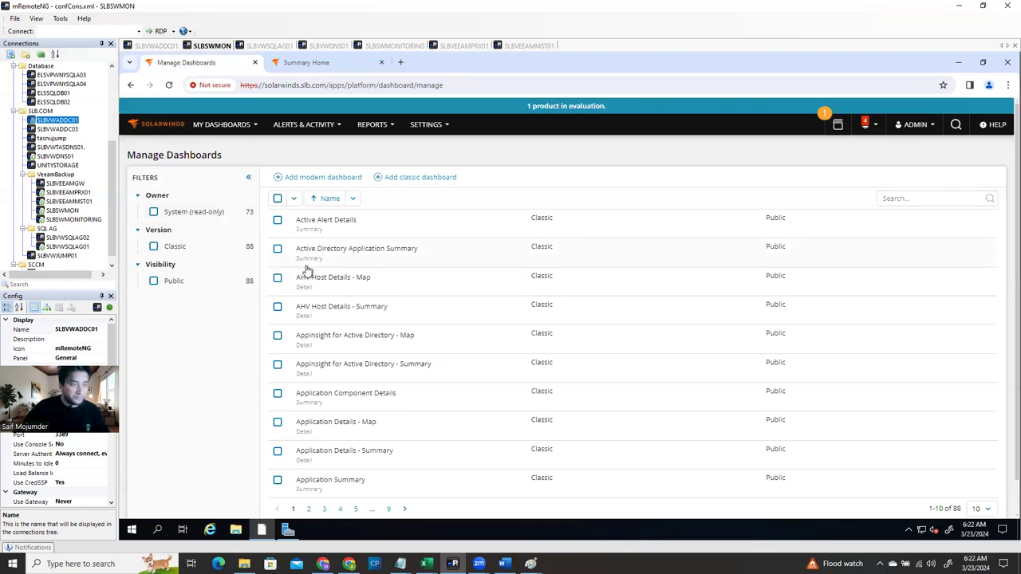
# Switch to the Summary Home tab and browse its All Nodes, All Alerts and Map widgets
pyautogui.scroll(-1, 387, 328)
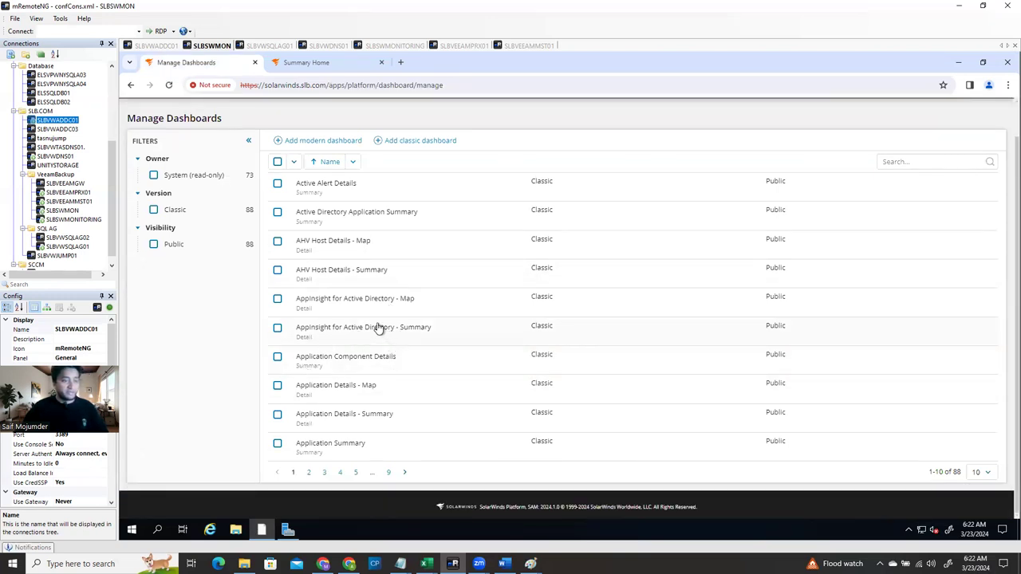
pyautogui.scroll(1, 371, 318)
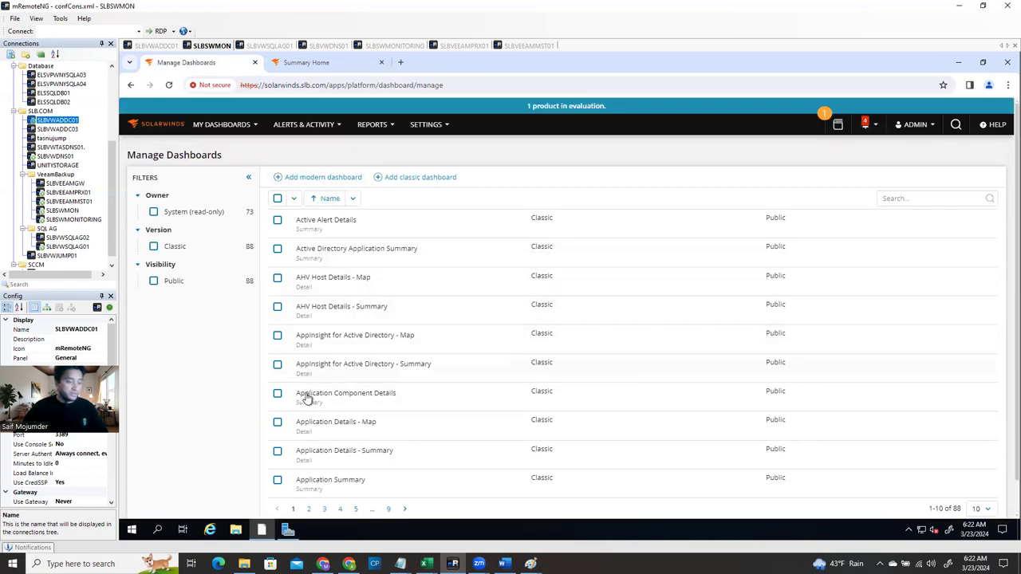
pyautogui.scroll(-1, 313, 399)
pyautogui.scroll(1, 325, 357)
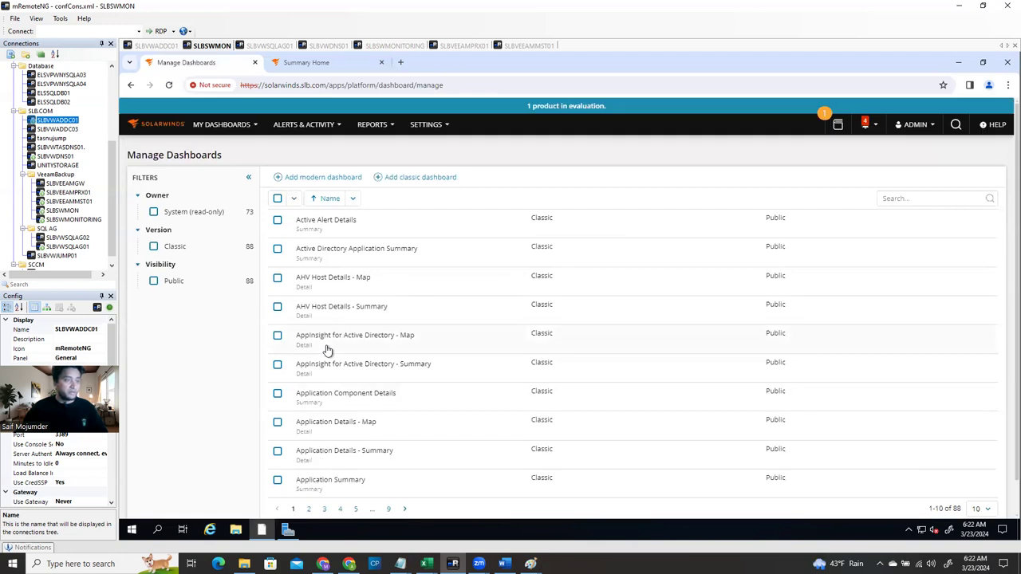
pyautogui.click(310, 62)
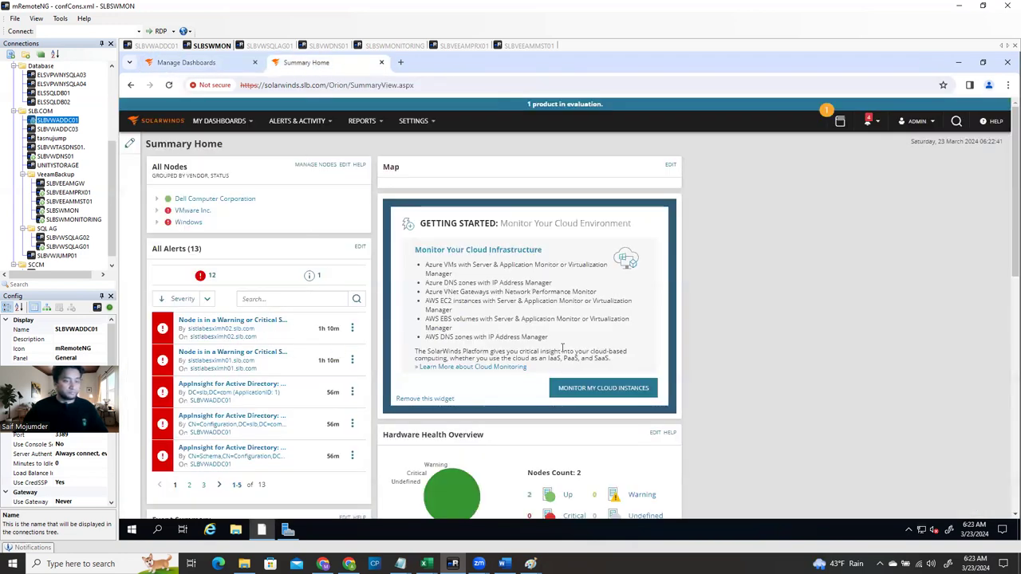
pyautogui.scroll(-4, 399, 431)
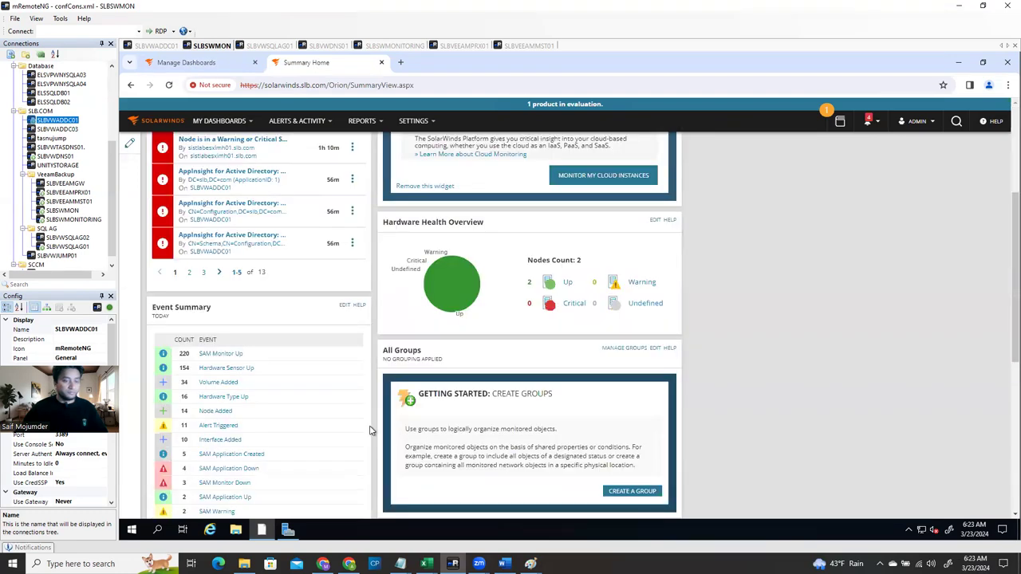
pyautogui.scroll(-12, 315, 425)
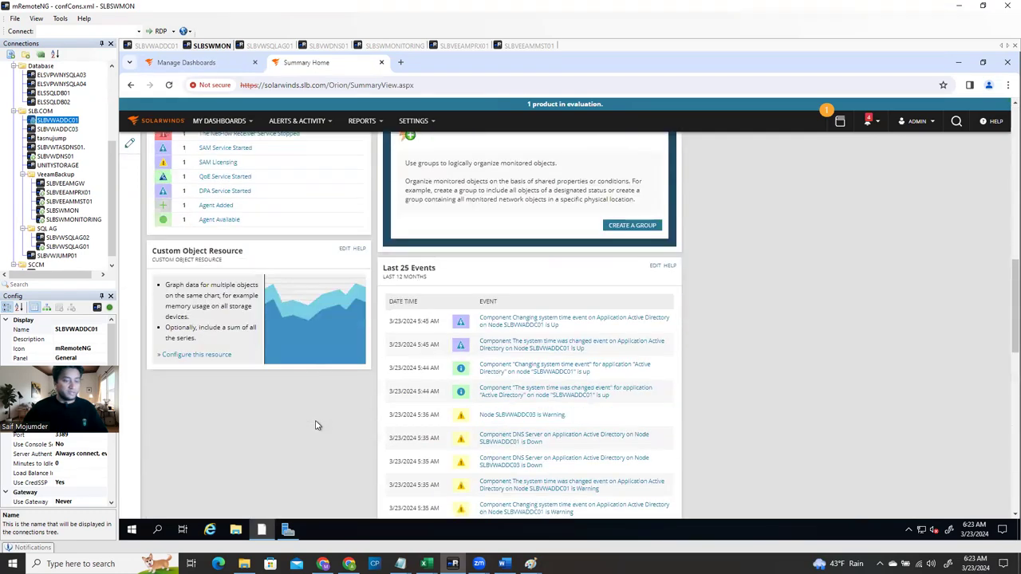
pyautogui.scroll(8, 315, 425)
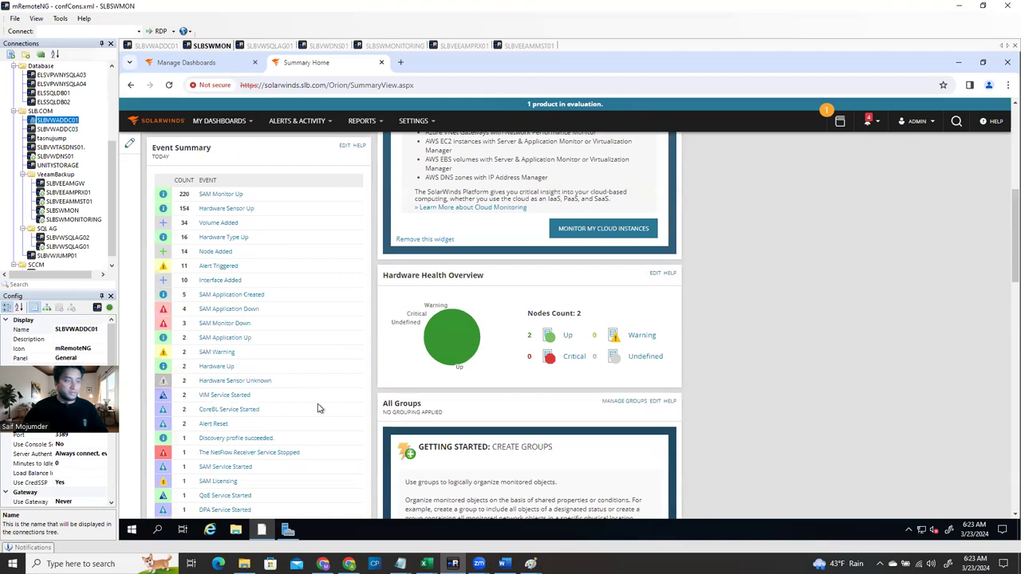
pyautogui.scroll(6, 318, 408)
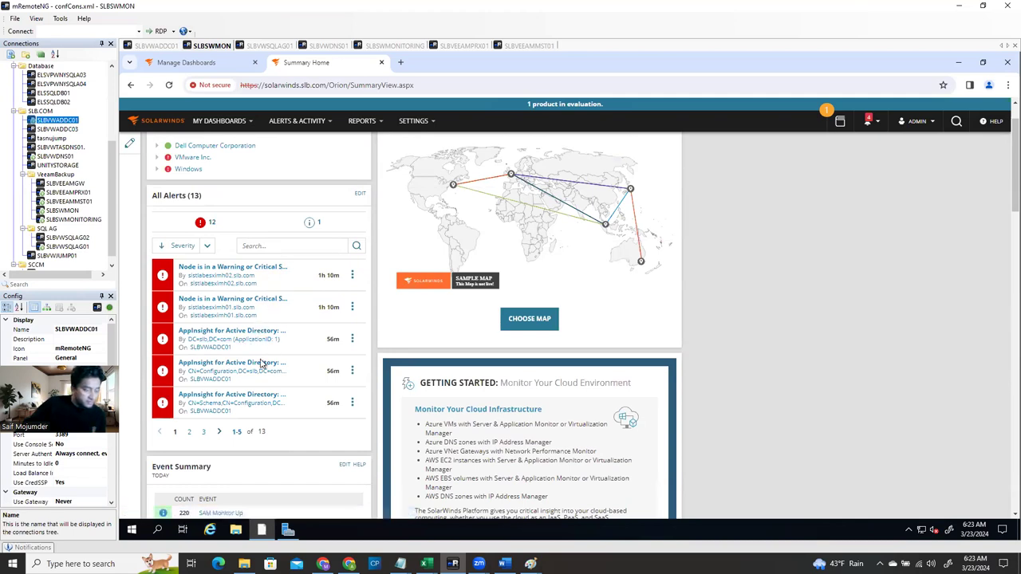
pyautogui.scroll(-1, 247, 410)
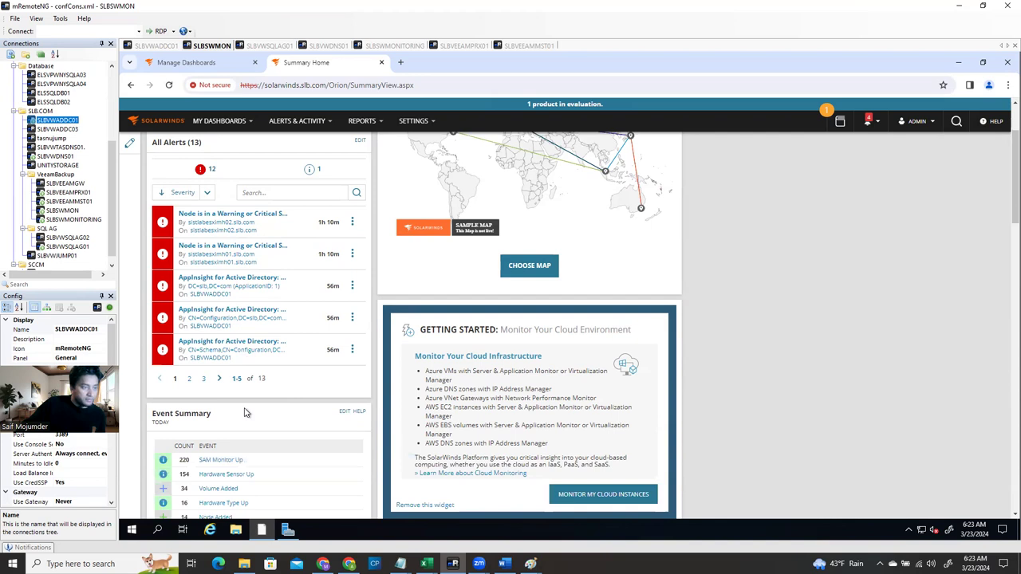
pyautogui.scroll(2, 243, 409)
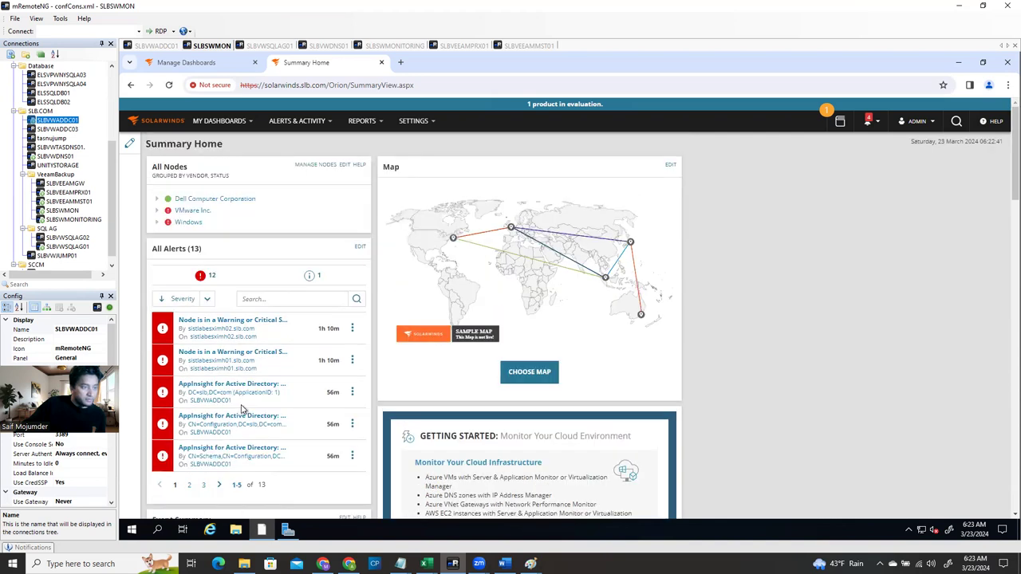
# Expand VMware Inc. > Windows > Up and Critical, then open critical node SLBVEEAMMST01
pyautogui.click(155, 210)
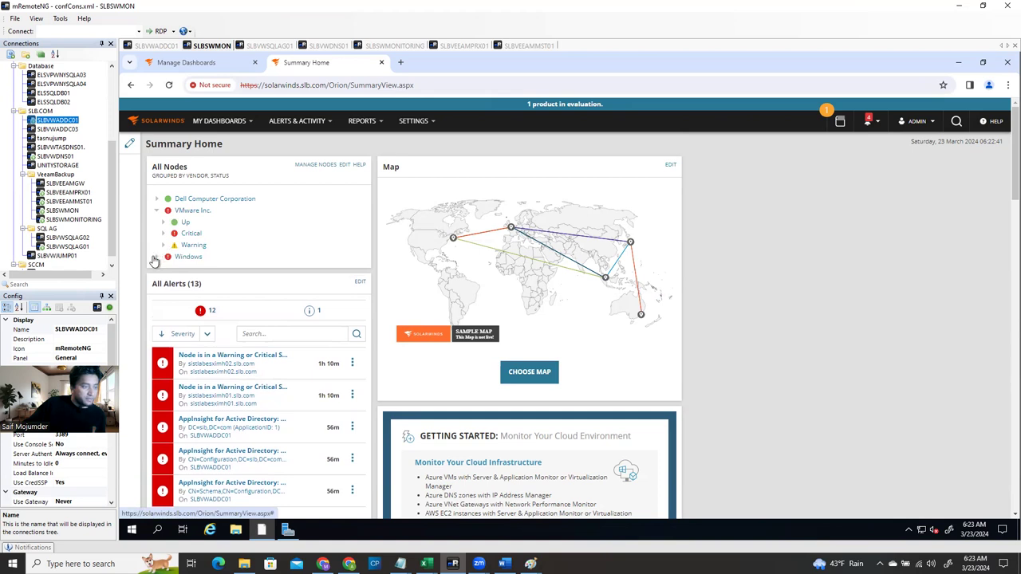
pyautogui.click(158, 258)
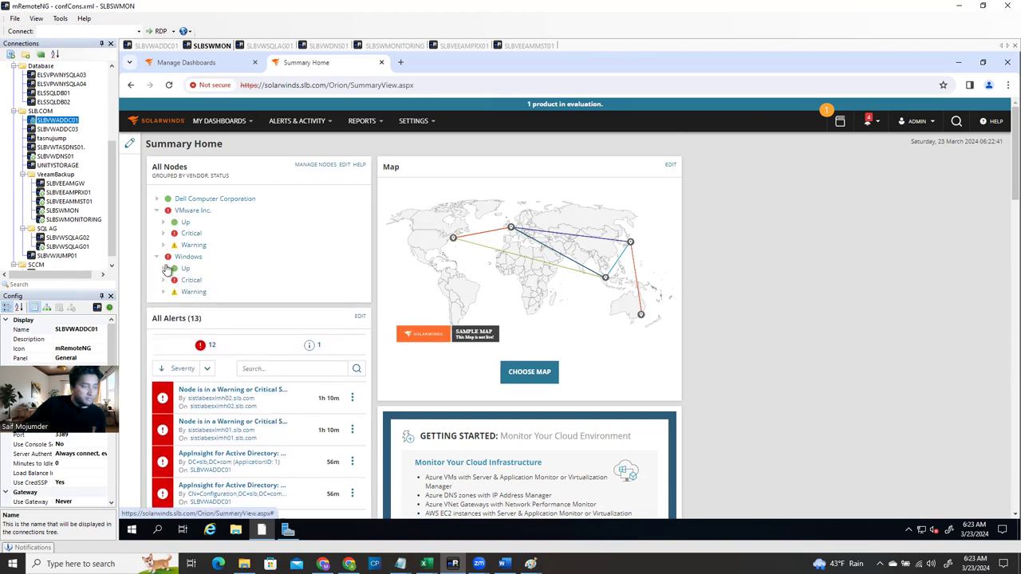
pyautogui.click(164, 269)
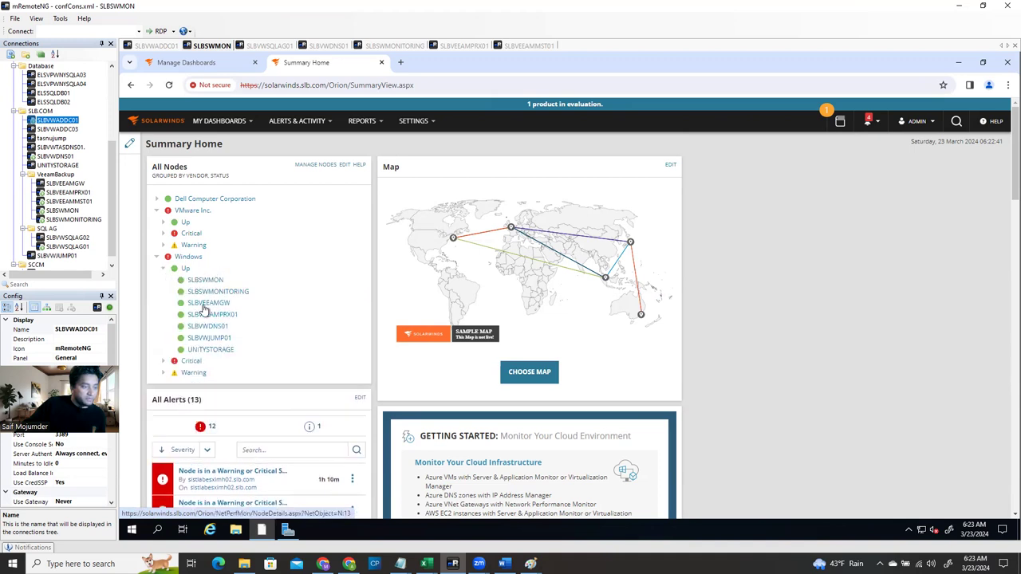
pyautogui.click(163, 361)
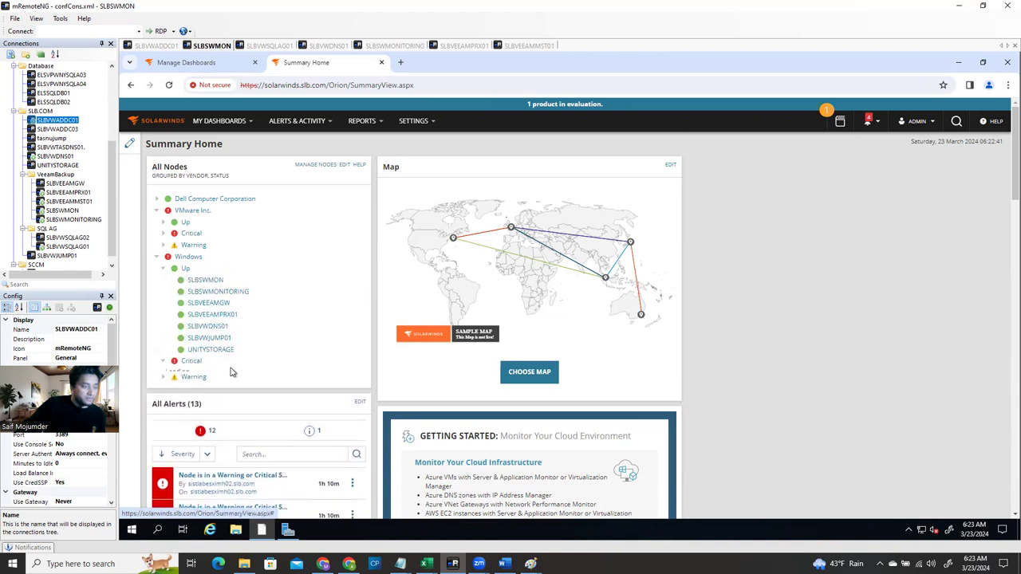
pyautogui.scroll(-2, 231, 372)
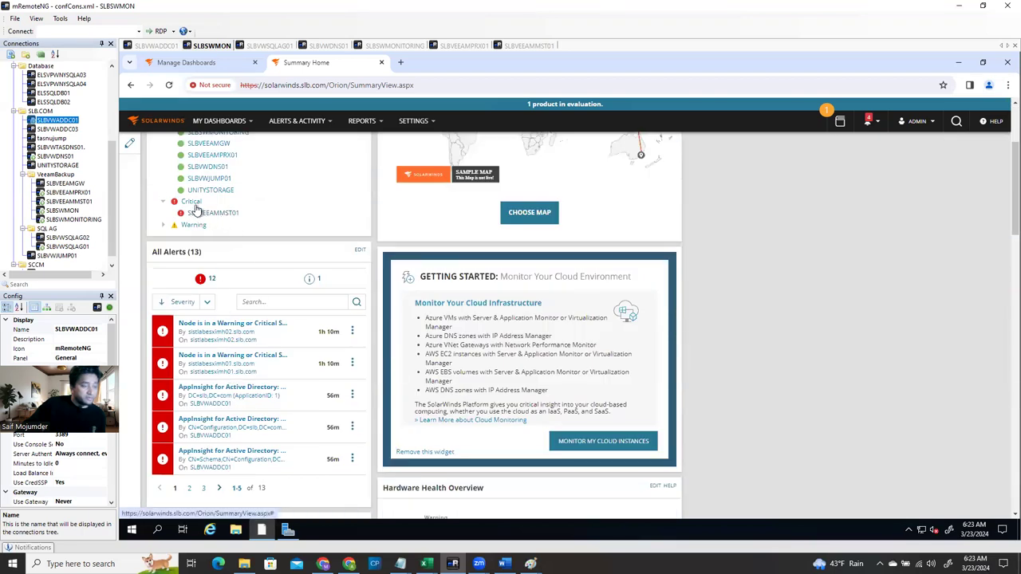
pyautogui.click(204, 214)
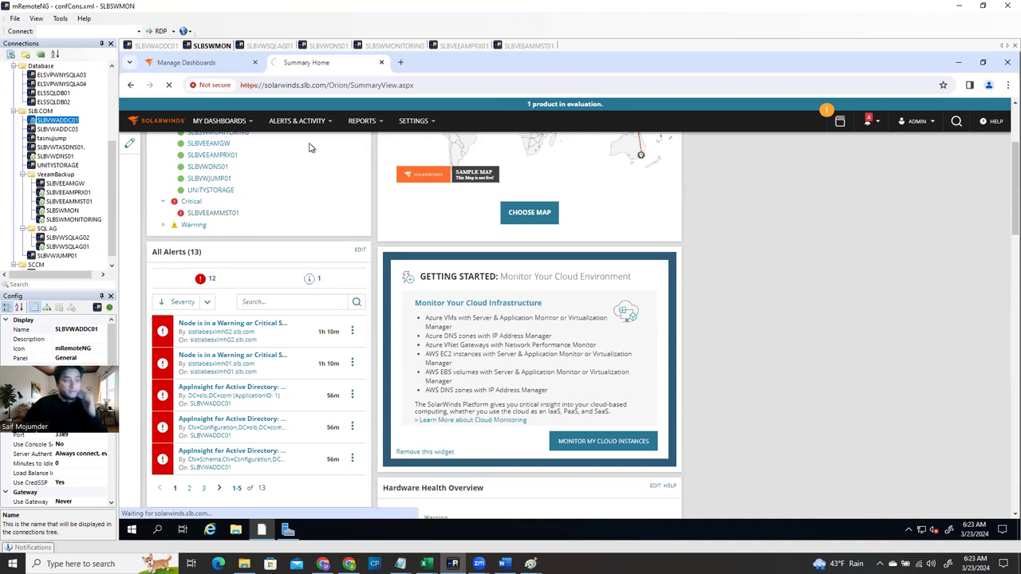
# Load Main Settings & Administration in the Manage Dashboards tab, then return to SLBVEEAMMST01's Node Details
pyautogui.click(225, 64)
pyautogui.moveTo(428, 125)
pyautogui.click(431, 143)
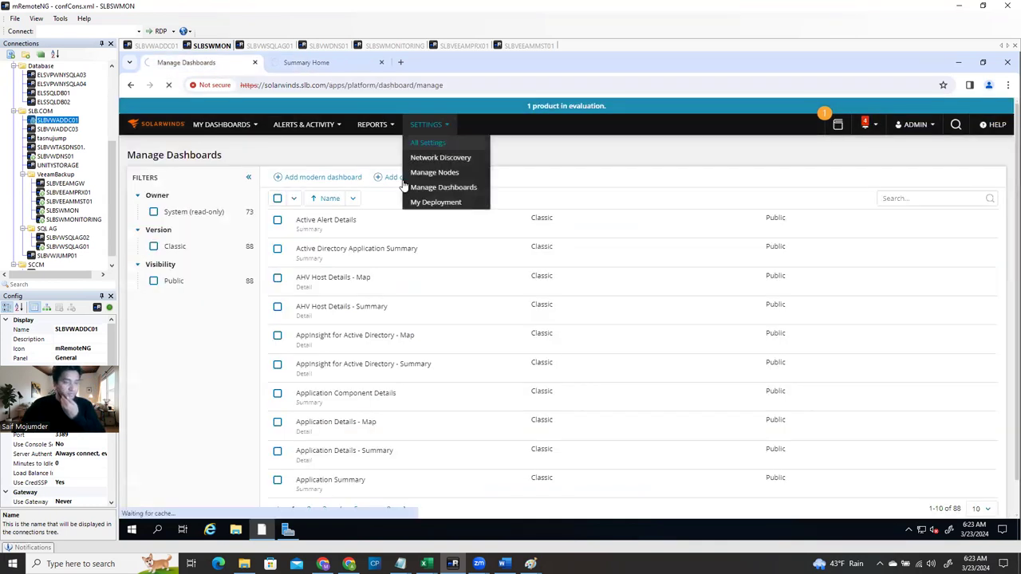
pyautogui.click(309, 64)
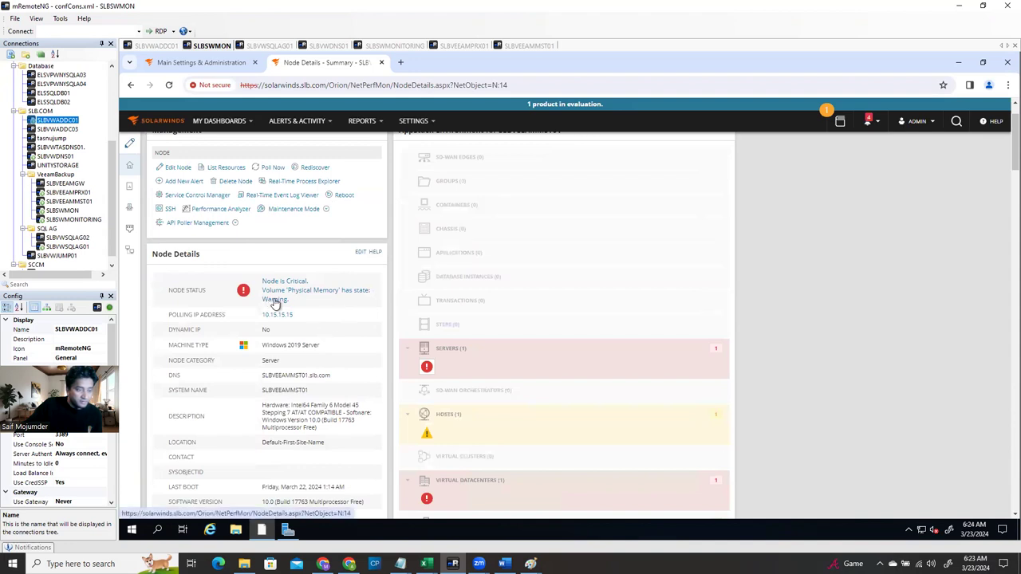
# Scroll through SLBVEEAMMST01's Node Details page and back, then switch to Main Settings & Administration
pyautogui.scroll(-1, 511, 459)
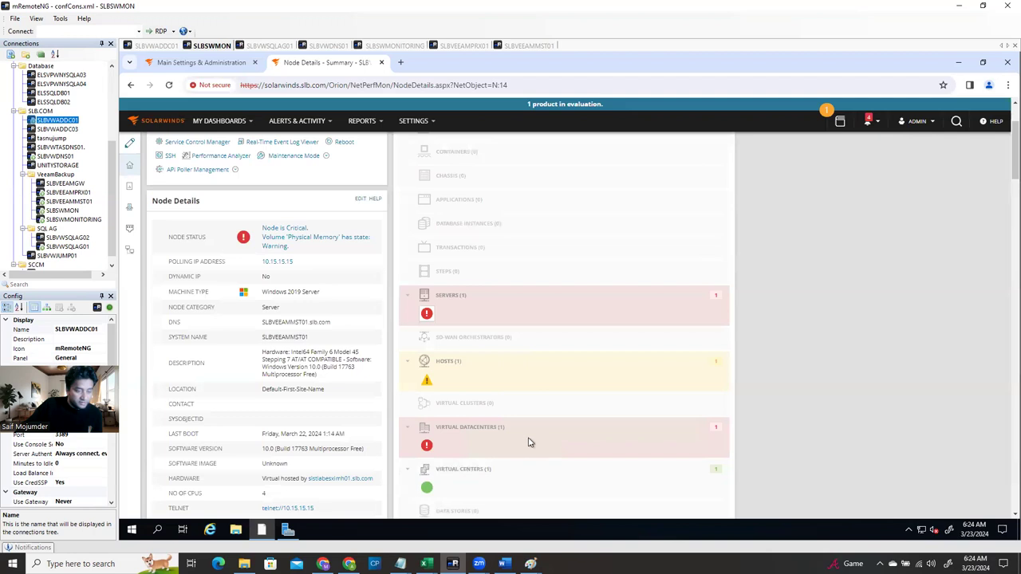
pyautogui.scroll(-1, 519, 447)
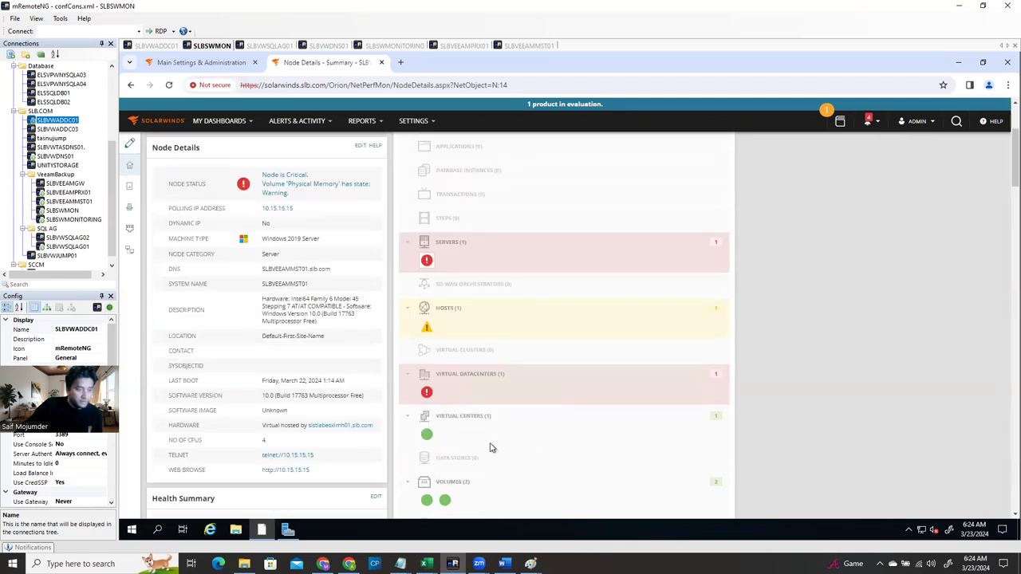
pyautogui.scroll(-1, 444, 335)
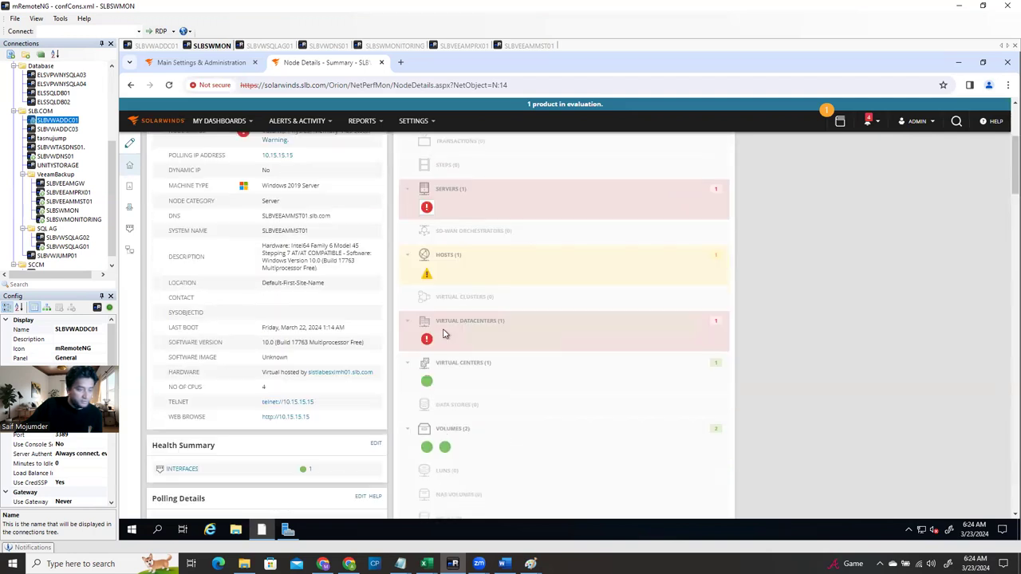
pyautogui.scroll(-3, 295, 339)
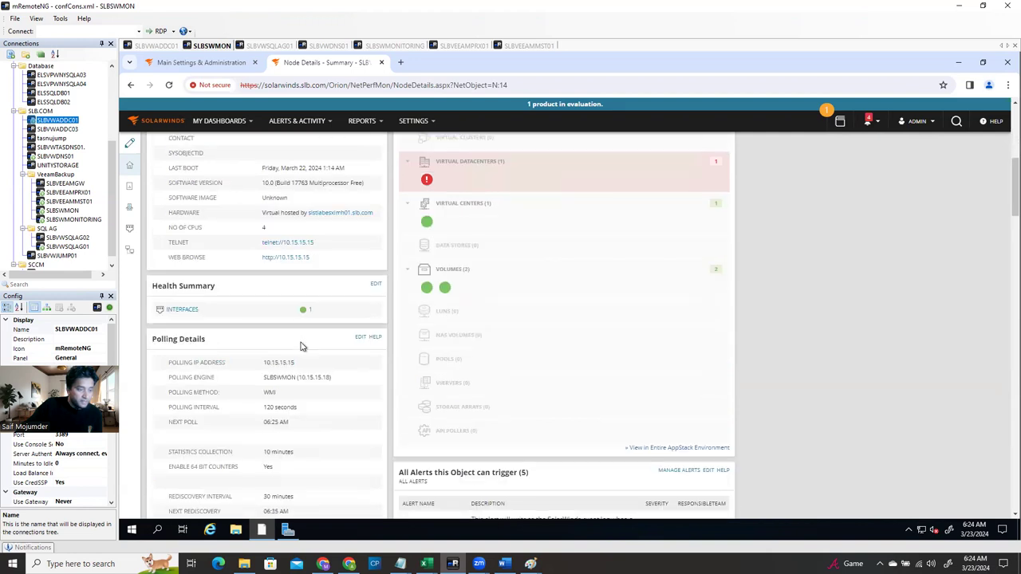
pyautogui.scroll(-4, 301, 344)
pyautogui.scroll(-2, 310, 354)
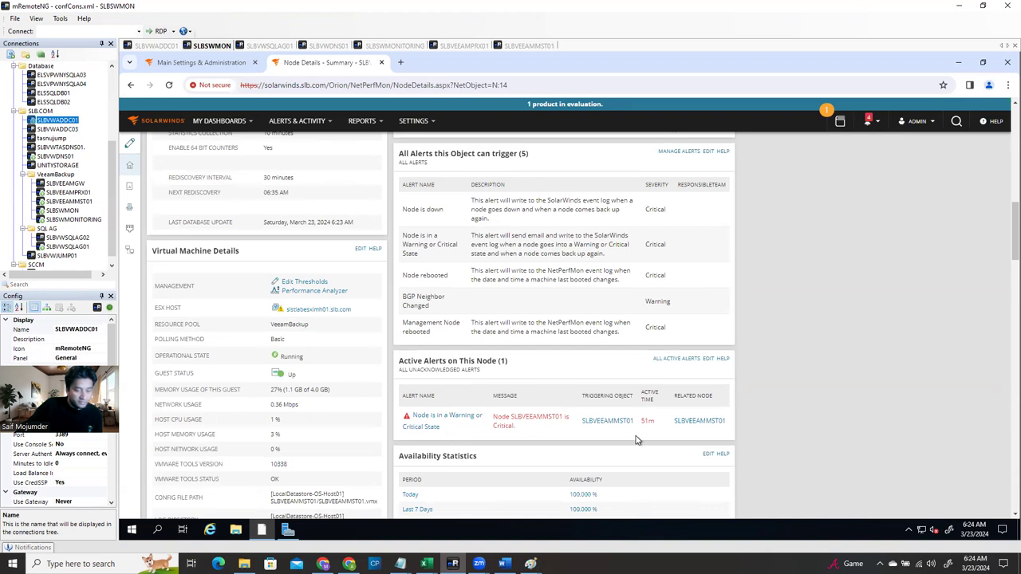
pyautogui.scroll(-4, 571, 427)
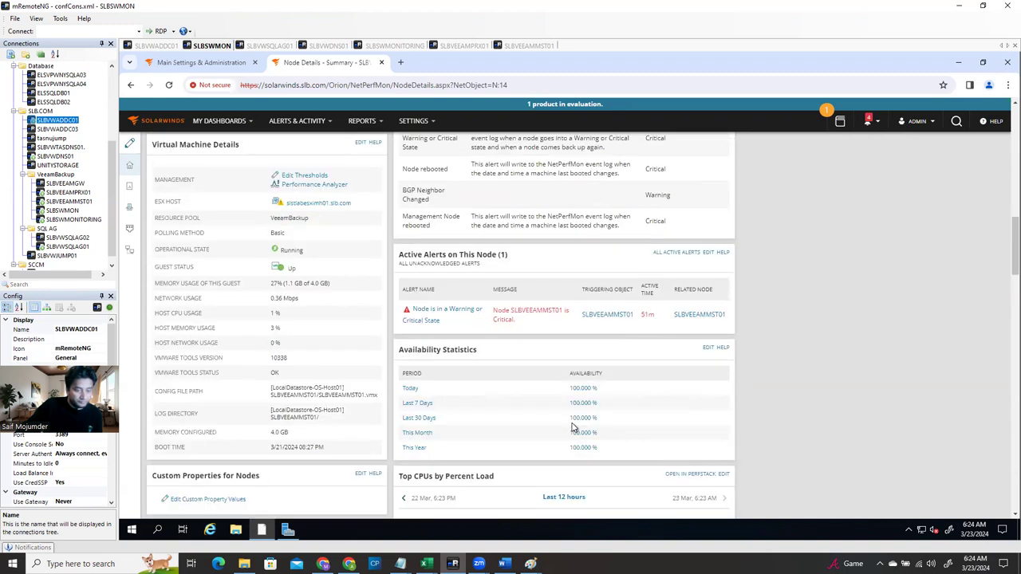
pyautogui.scroll(-2, 575, 433)
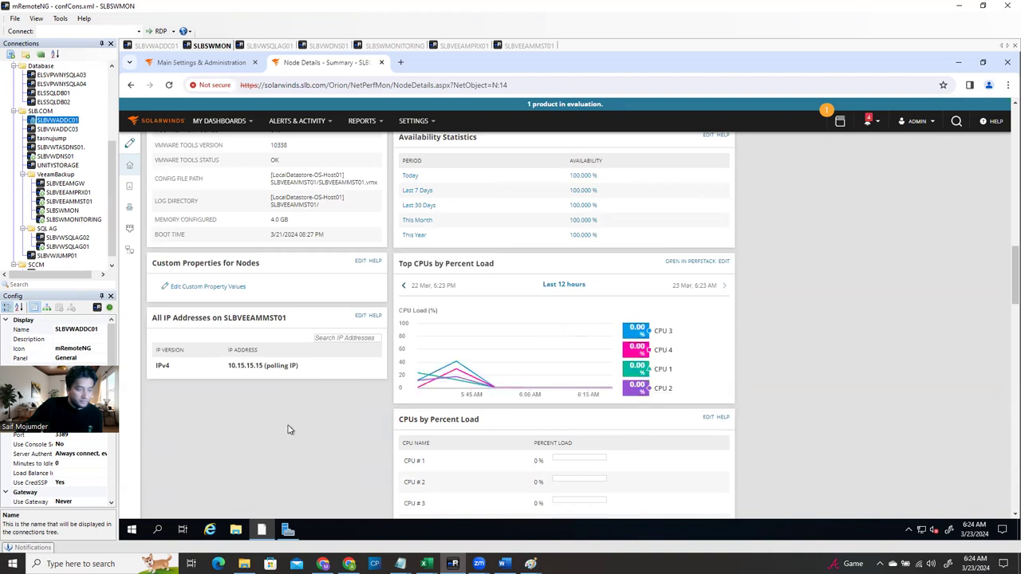
pyautogui.scroll(-2, 288, 430)
pyautogui.scroll(-6, 297, 435)
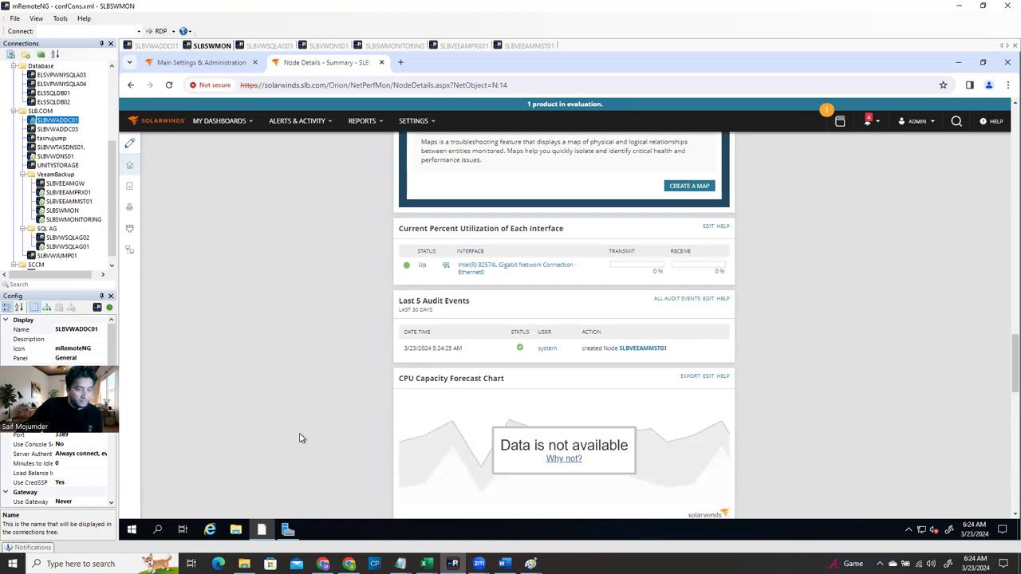
pyautogui.scroll(-10, 301, 440)
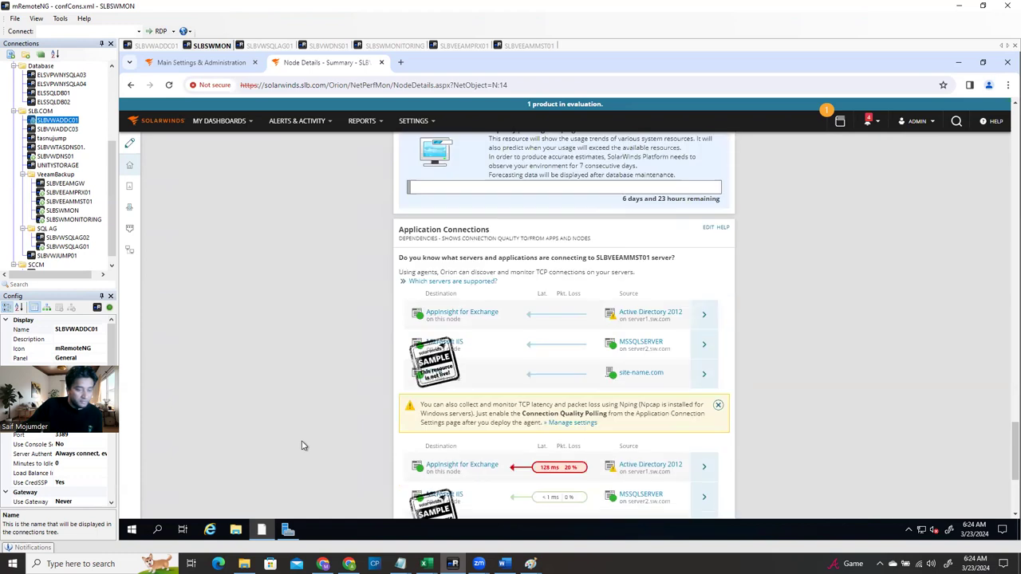
pyautogui.scroll(-3, 302, 446)
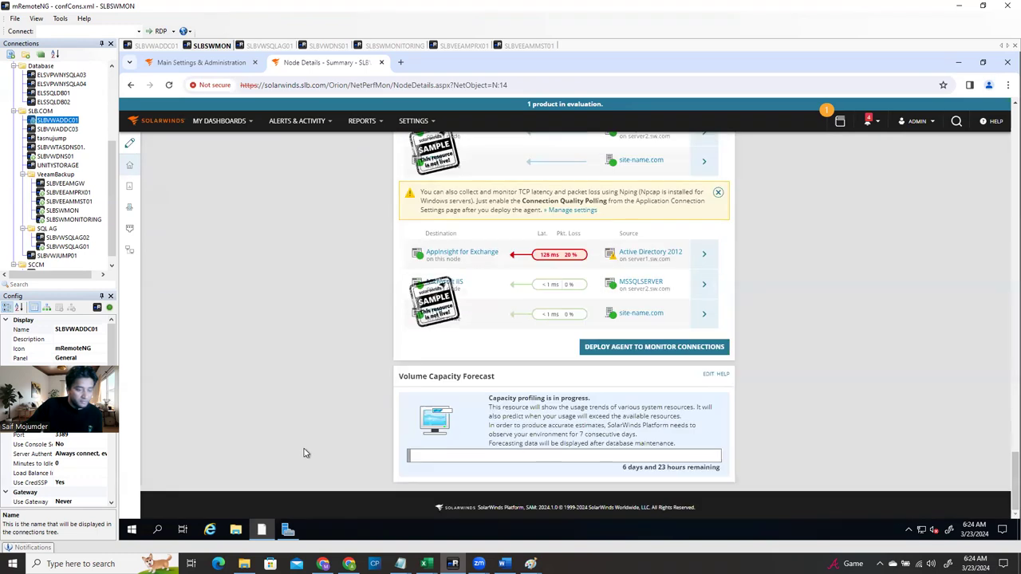
pyautogui.scroll(15, 307, 438)
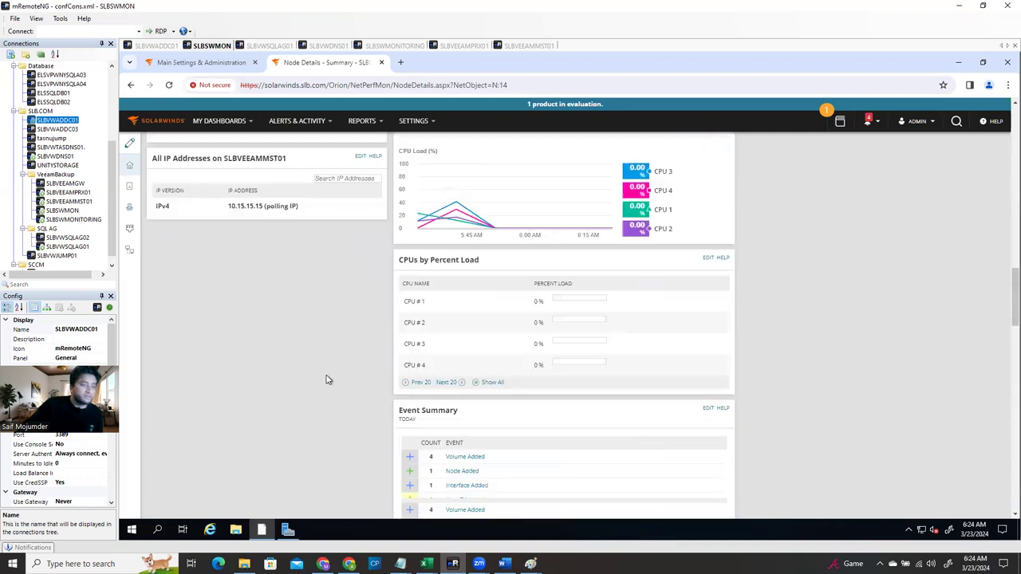
pyautogui.scroll(6, 325, 379)
pyautogui.scroll(10, 326, 379)
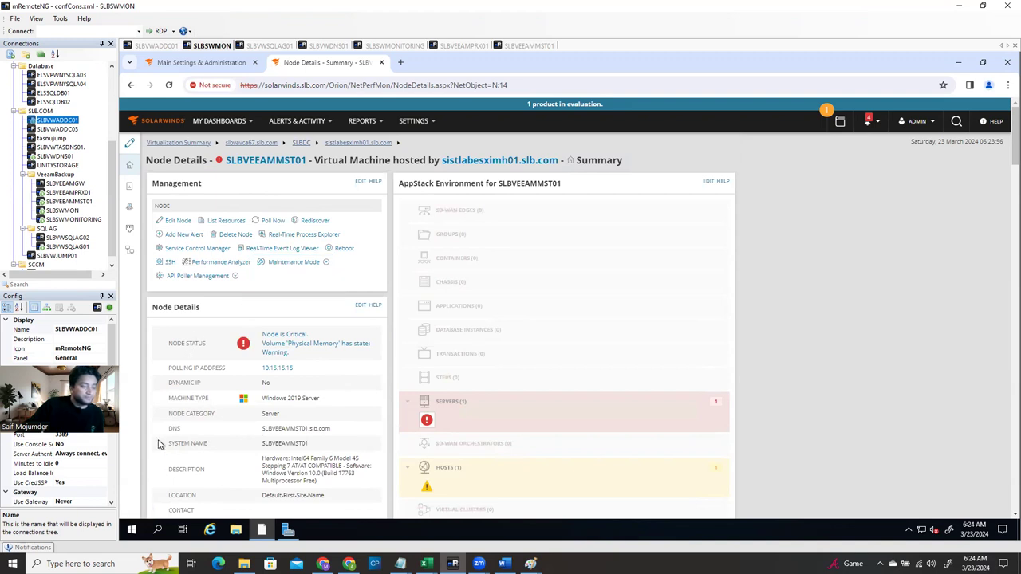
pyautogui.click(202, 62)
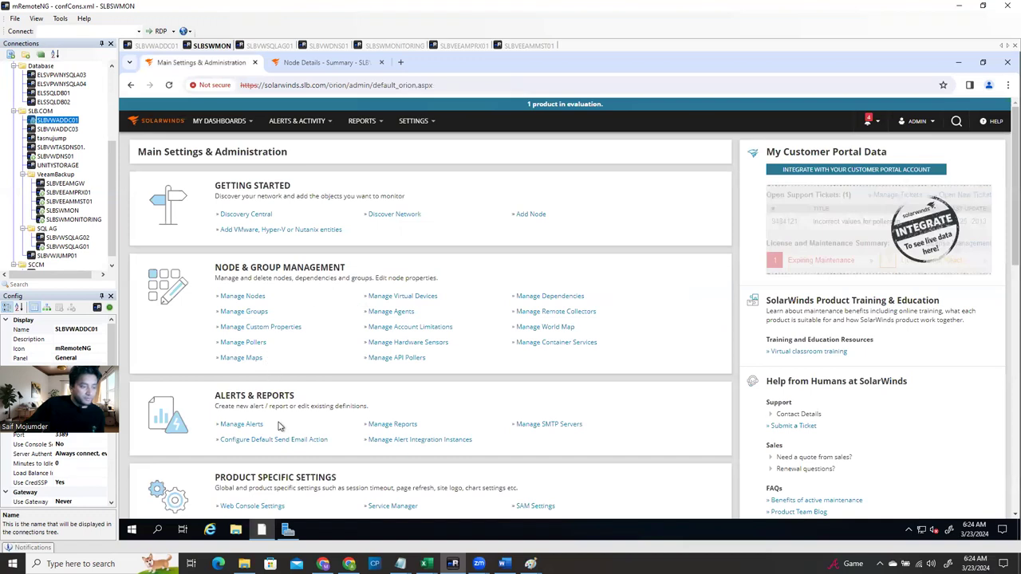
# Scroll Main Settings & Administration down to the Product Specific Settings section
pyautogui.scroll(-2, 278, 425)
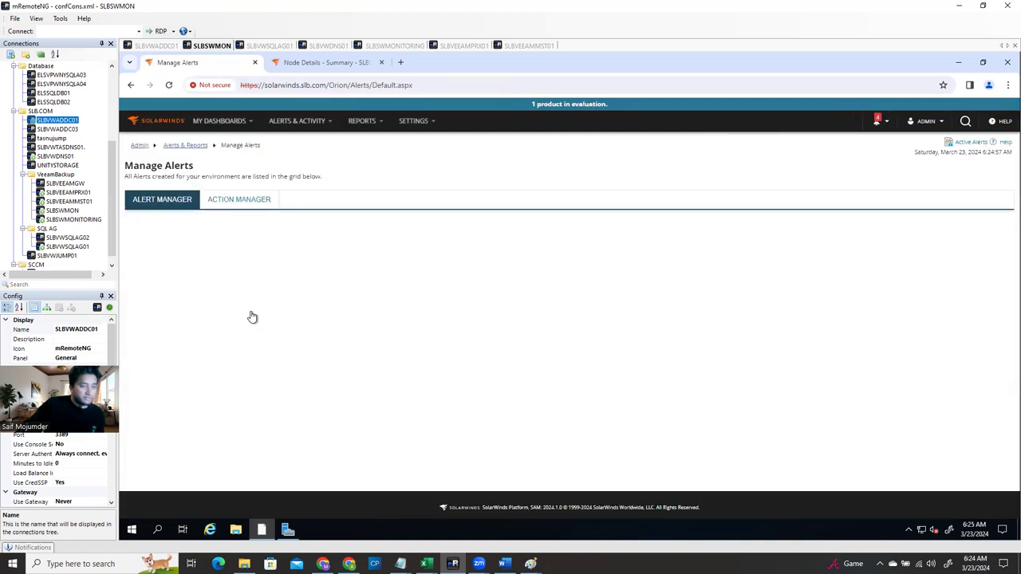
# Tick and untick the CPU capacity alert definition in Alert Manager
pyautogui.scroll(-3, 315, 327)
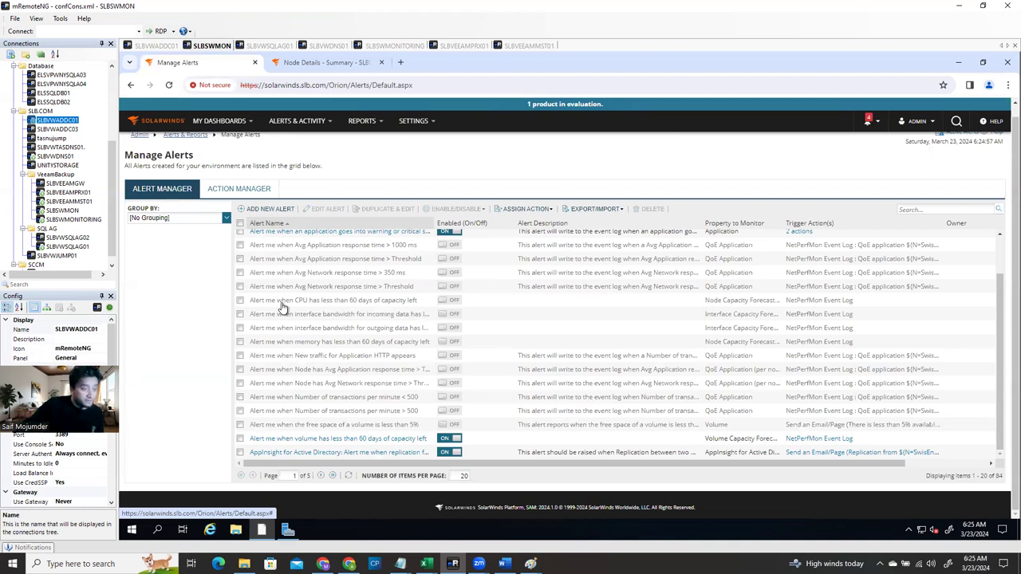
pyautogui.click(240, 301)
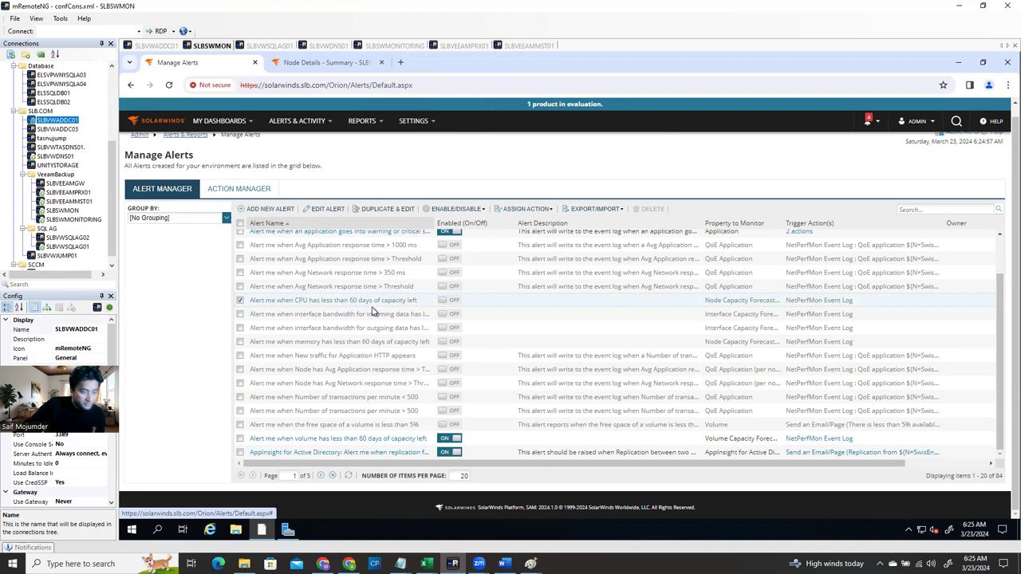
pyautogui.click(240, 300)
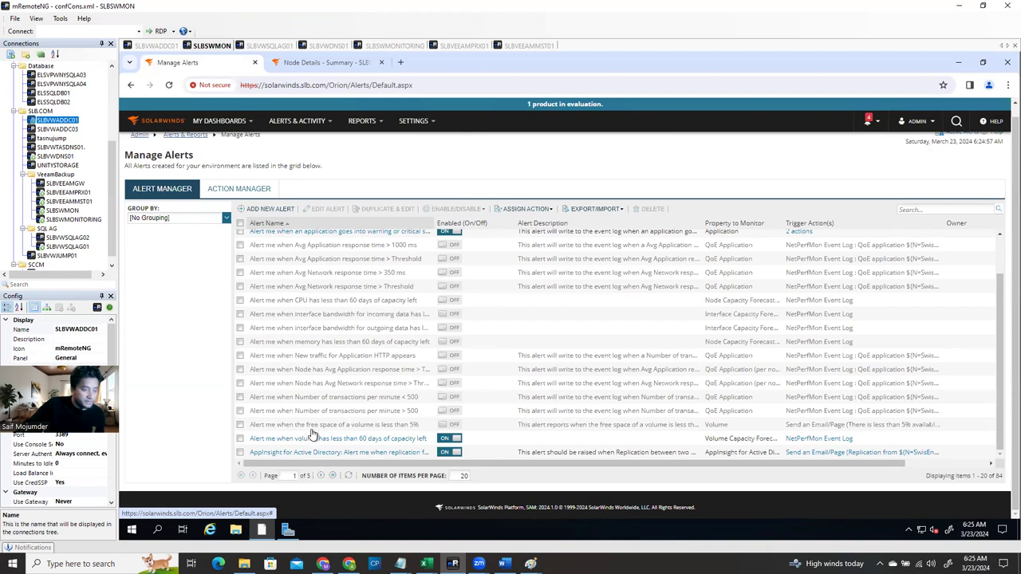
pyautogui.scroll(3, 308, 423)
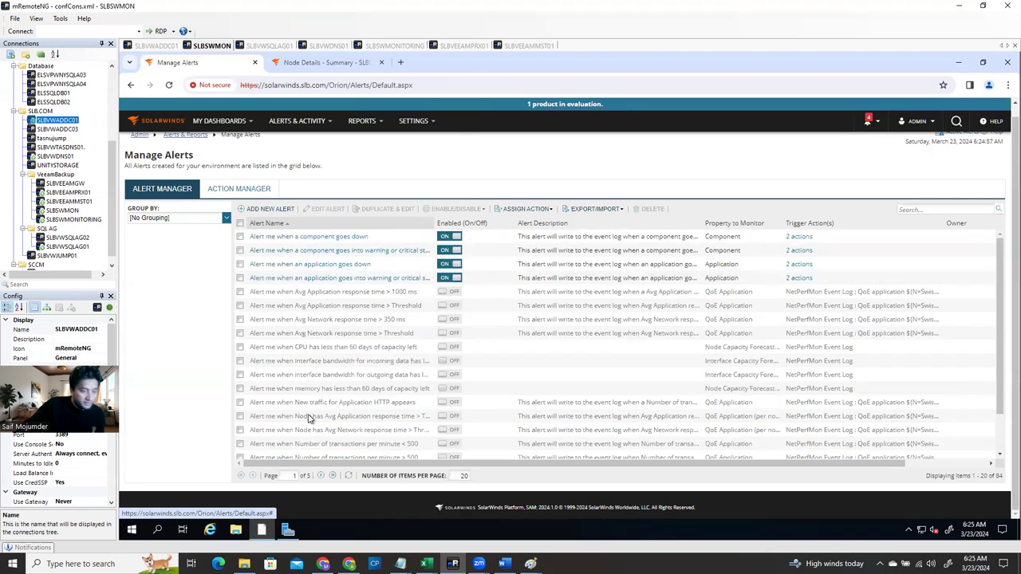
pyautogui.scroll(-3, 312, 446)
# Page the alert list to page 3 of 5 and toggle the High CPU Utilization with Top 10 Processes alert
pyautogui.click(320, 487)
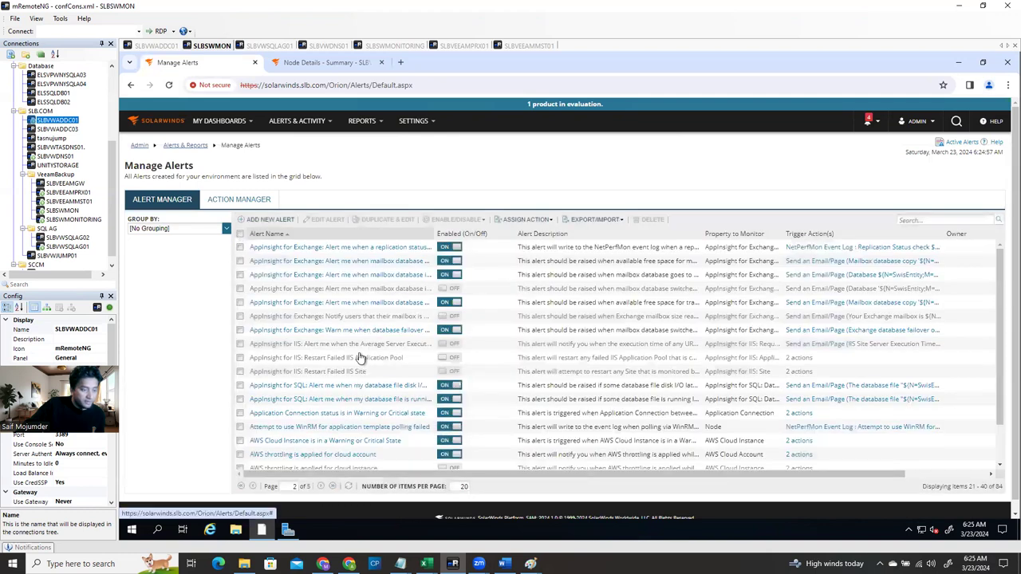
pyautogui.scroll(-3, 330, 415)
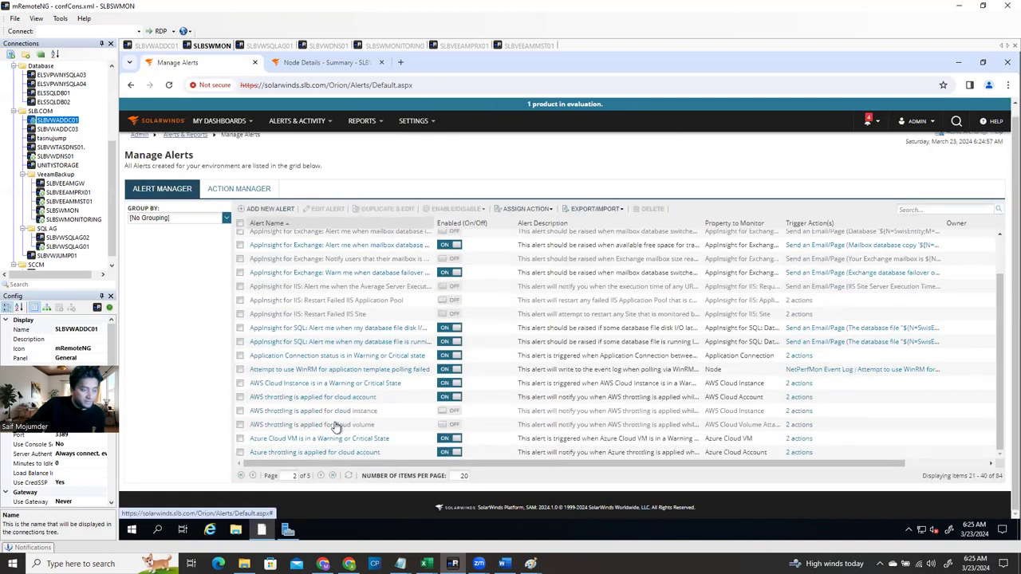
pyautogui.click(321, 476)
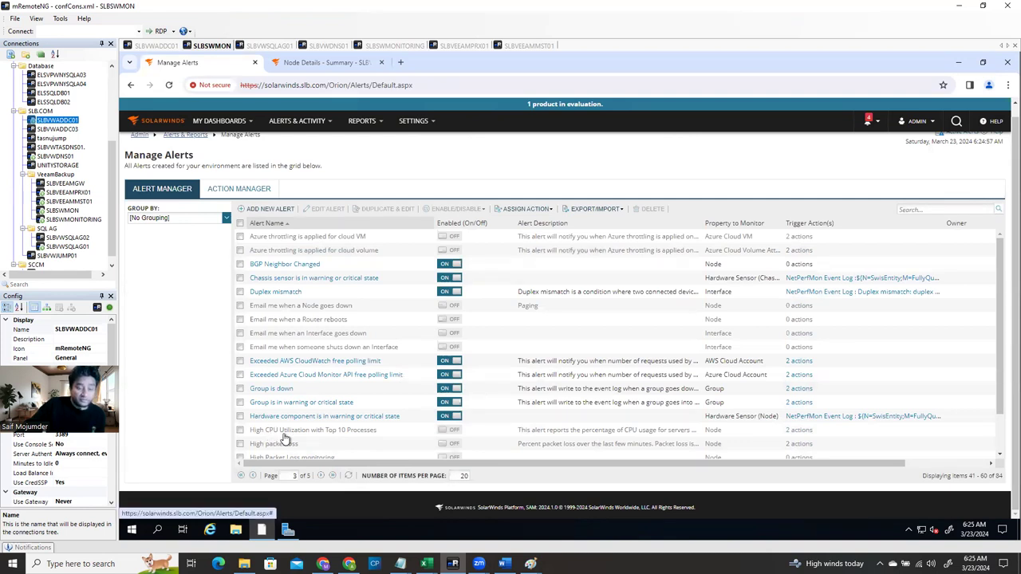
pyautogui.click(240, 431)
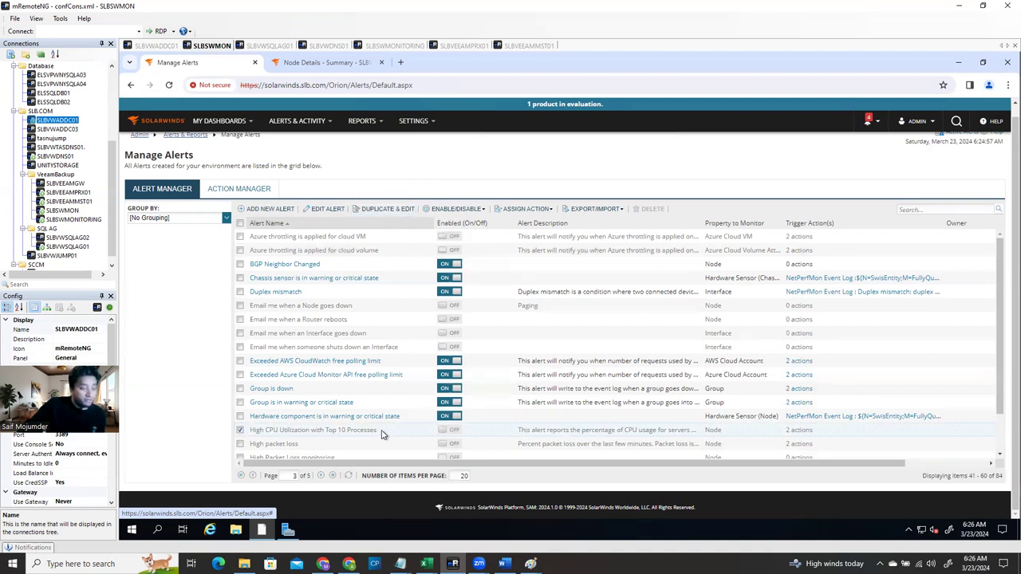
pyautogui.click(241, 431)
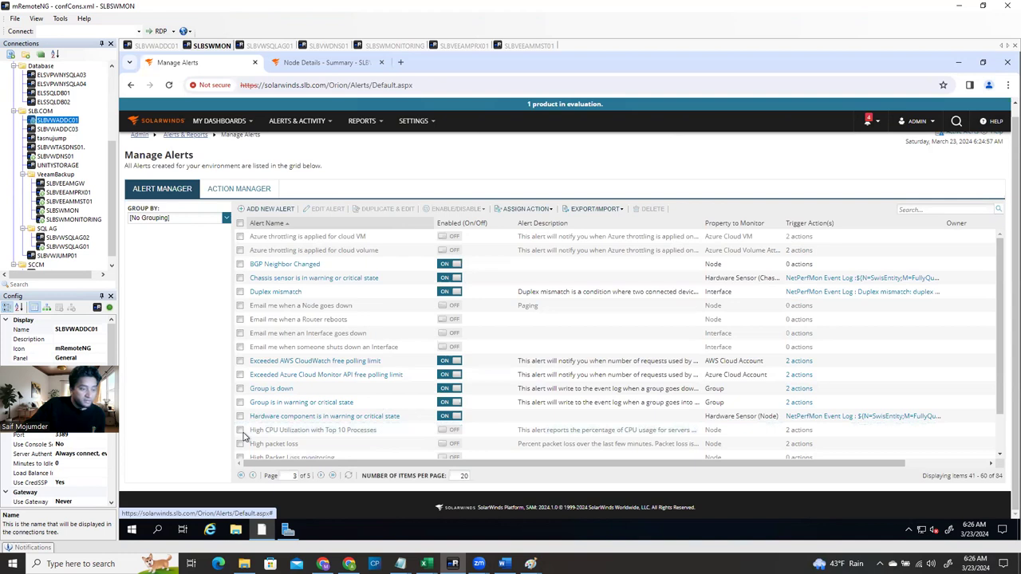
pyautogui.click(217, 121)
# Open the Top 10 dashboard and review response time, CPU load and component statistic lists
pyautogui.click(208, 233)
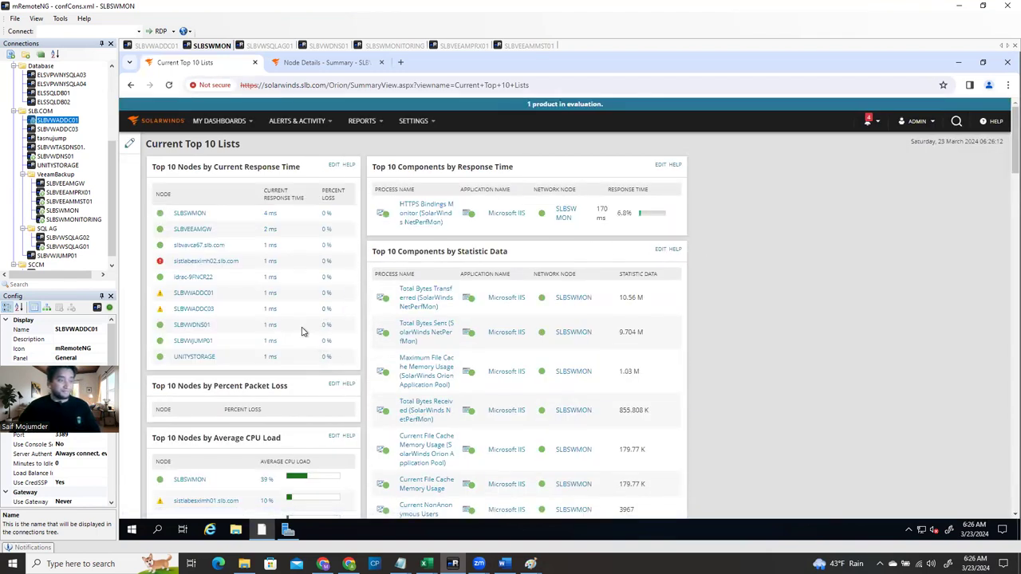
pyautogui.scroll(-10, 271, 317)
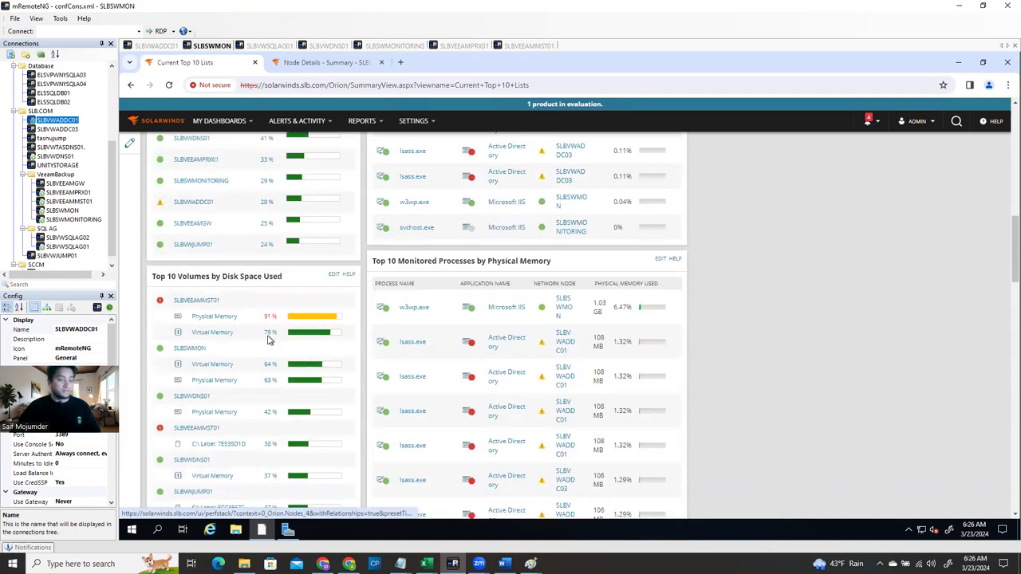
pyautogui.scroll(7, 278, 357)
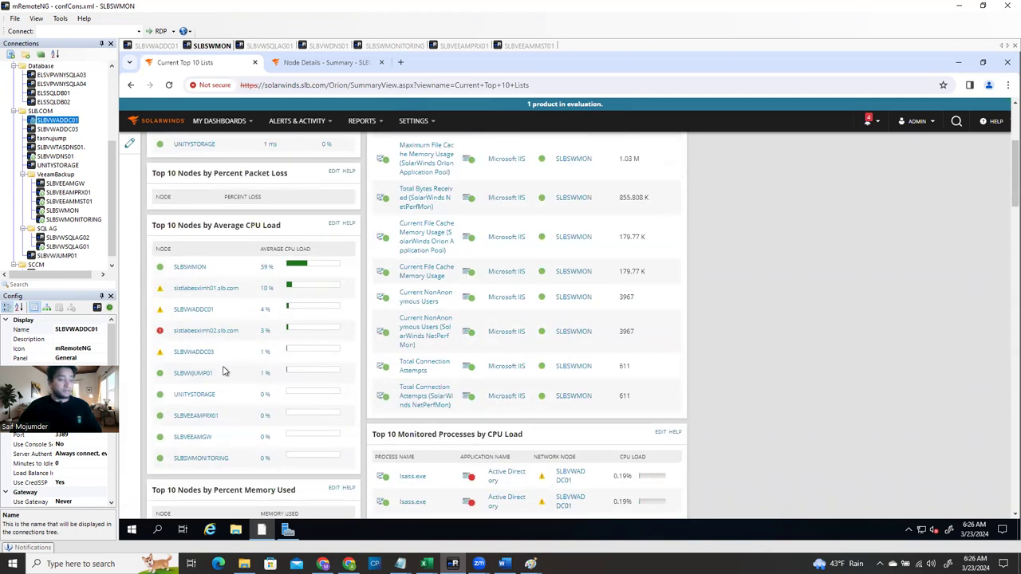
pyautogui.scroll(3, 253, 363)
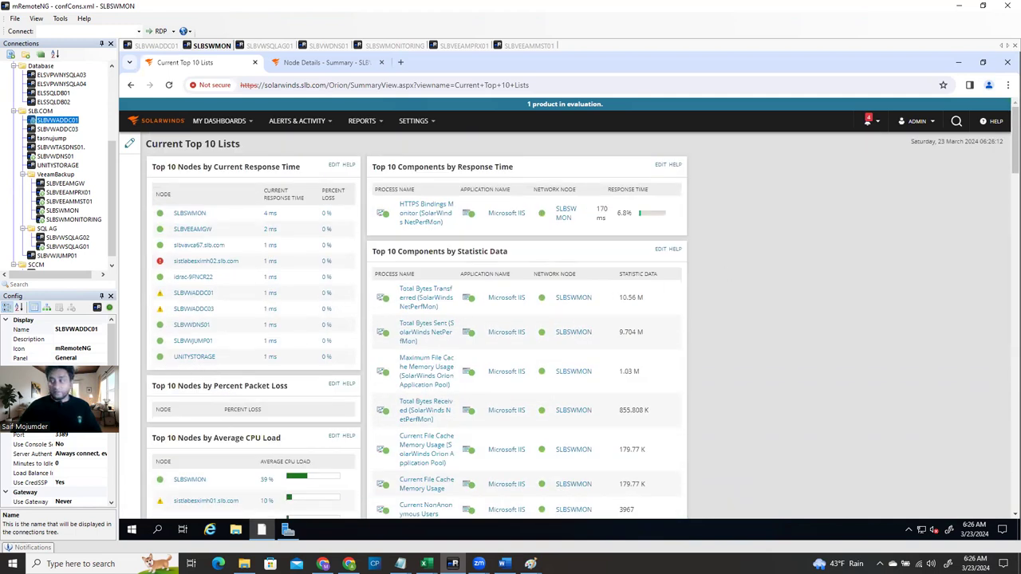